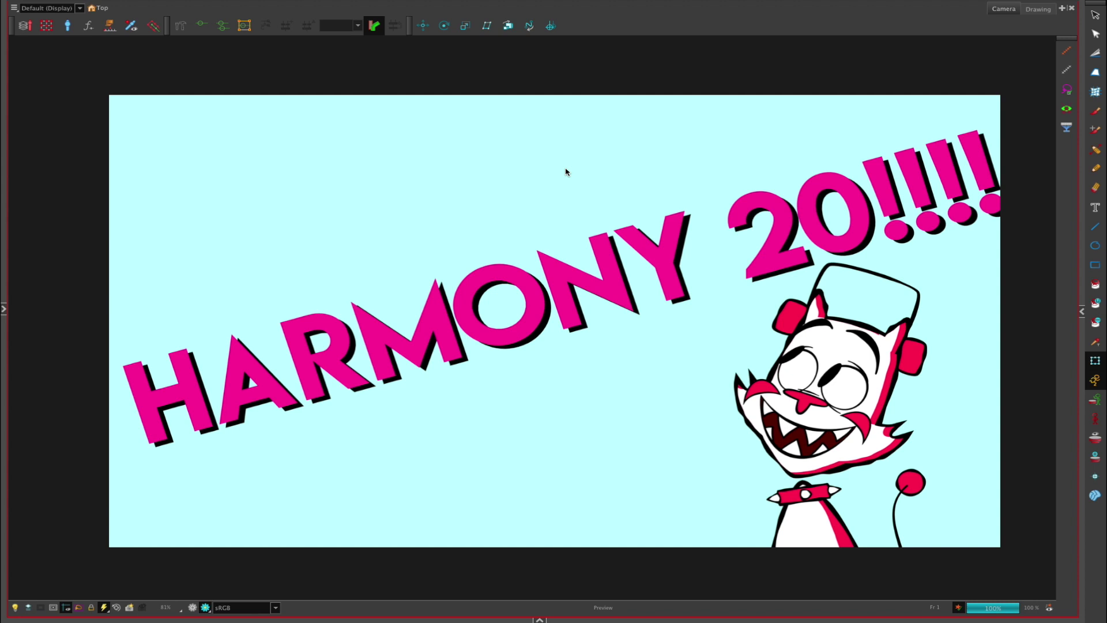
Step: Show the Timeline and Node View beside the camera view, widening the camera area
{"action": "left_click", "coordinate": [540, 620]}
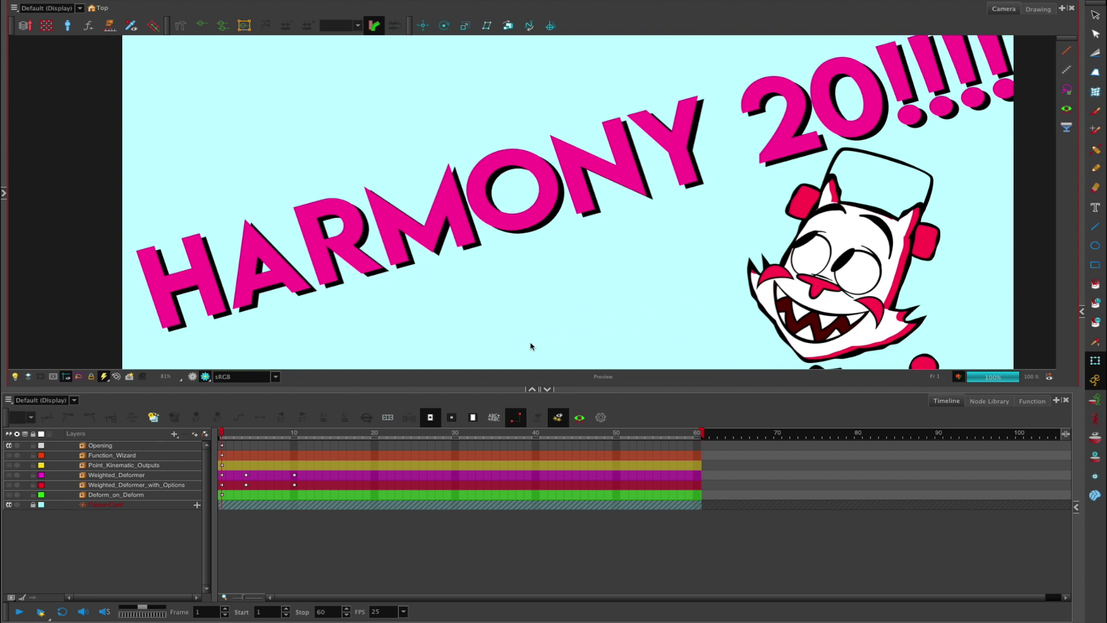
{"action": "left_click", "coordinate": [1083, 313]}
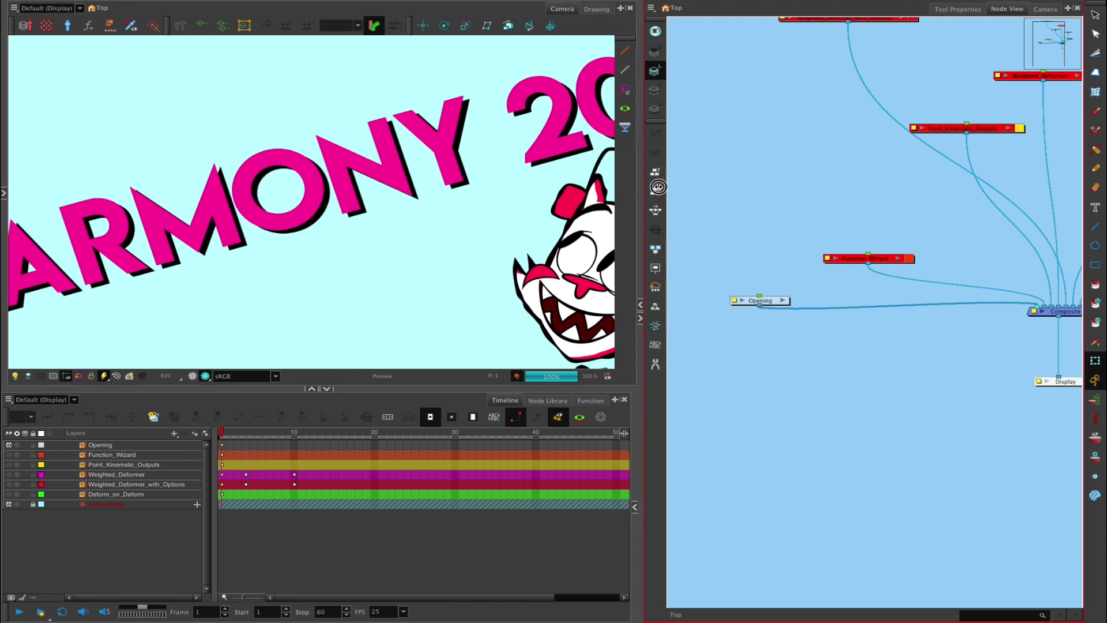
{"action": "left_click_drag", "start_coordinate": [643, 186], "coordinate": [692, 190]}
{"action": "scroll", "coordinate": [820, 227], "scroll_direction": "down", "scroll_amount": 2}
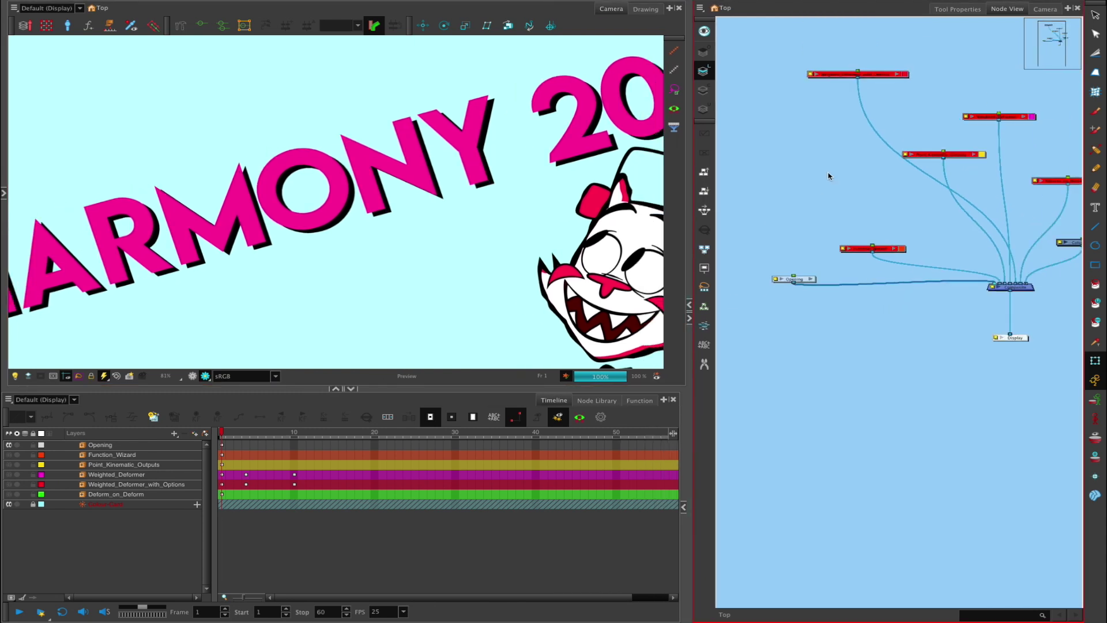
Step: Select the Opening node, turn off Render Preview, and disable the Opening layer
{"action": "left_click", "coordinate": [801, 283]}
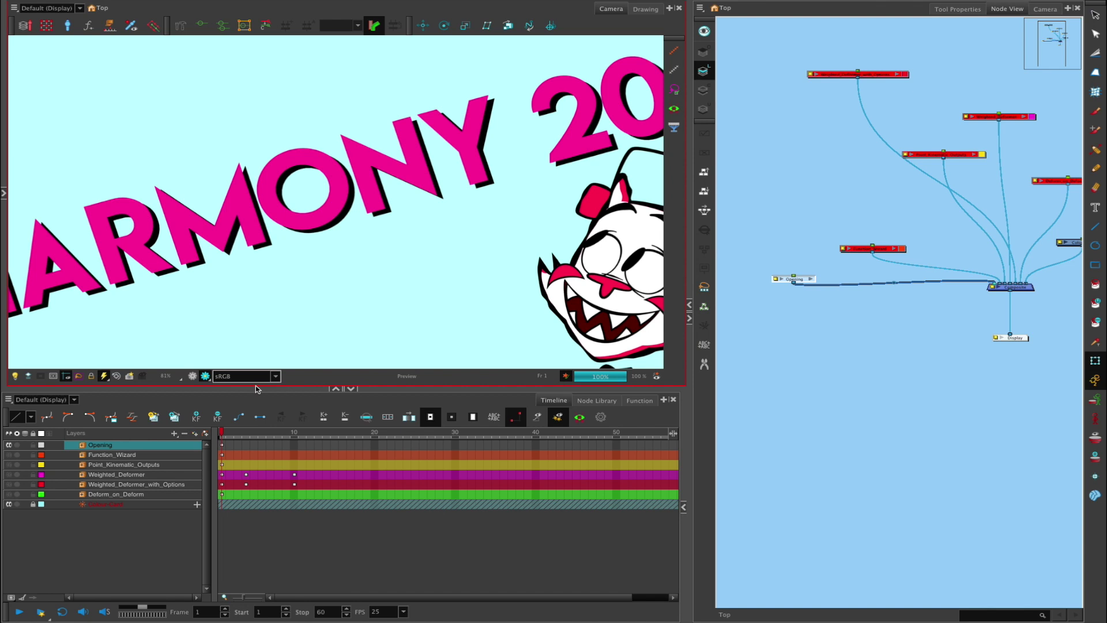
{"action": "left_click", "coordinate": [206, 375]}
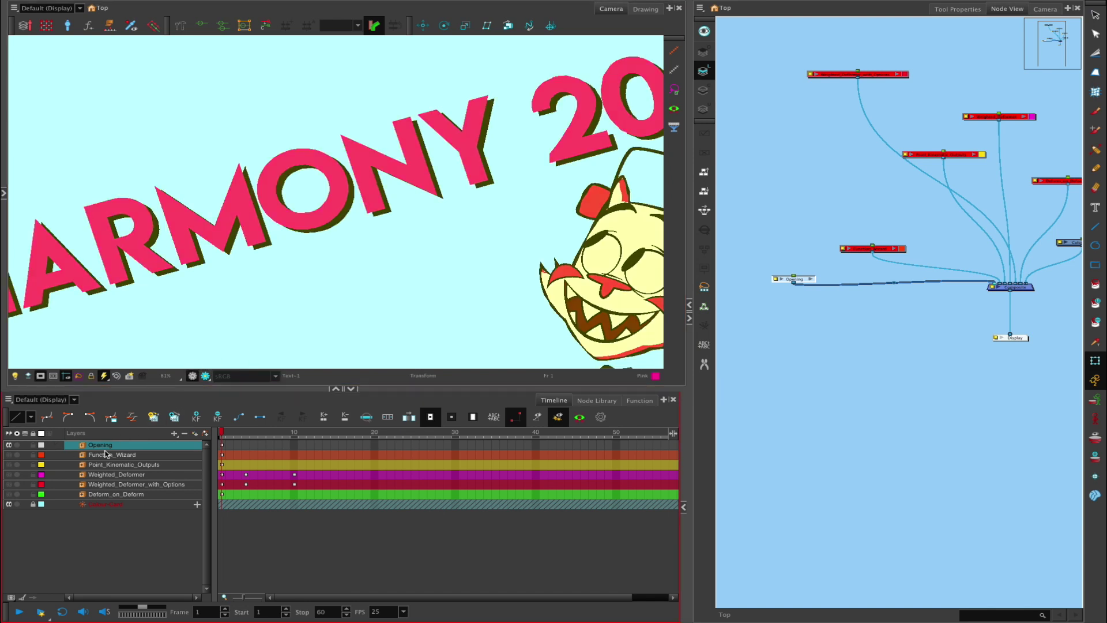
{"action": "left_click", "coordinate": [9, 444]}
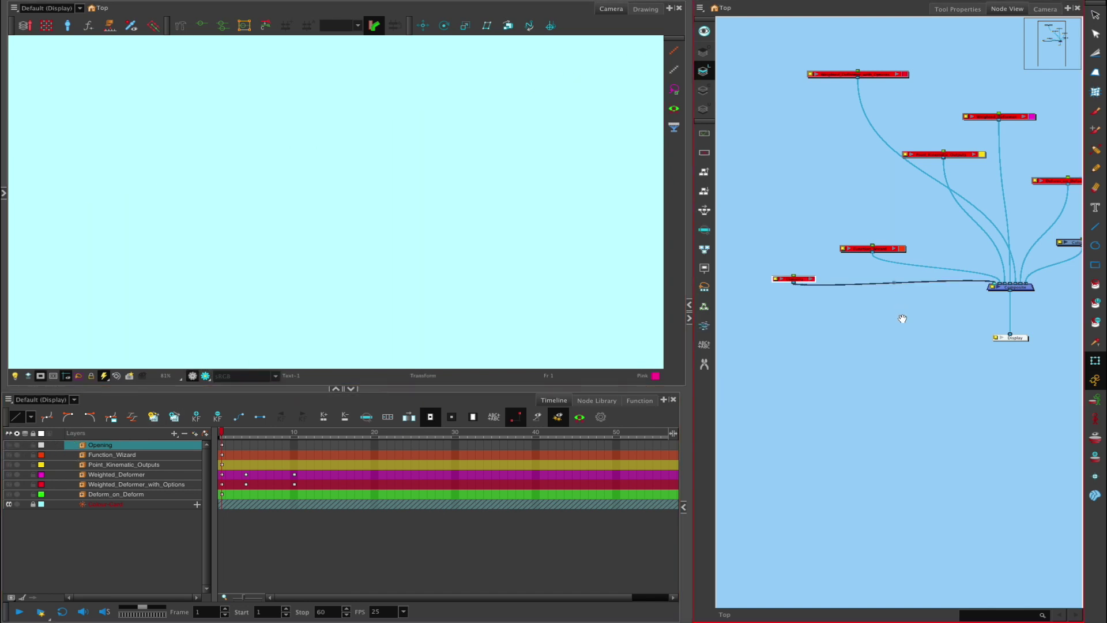
Step: Widen Node View, select every node, and align them in one horizontal row
{"action": "left_click_drag", "start_coordinate": [899, 316], "coordinate": [805, 366]}
{"action": "scroll", "coordinate": [929, 391], "scroll_direction": "down", "scroll_amount": 2}
{"action": "left_click_drag", "start_coordinate": [690, 285], "coordinate": [547, 283]}
{"action": "left_click_drag", "start_coordinate": [954, 167], "coordinate": [635, 404]}
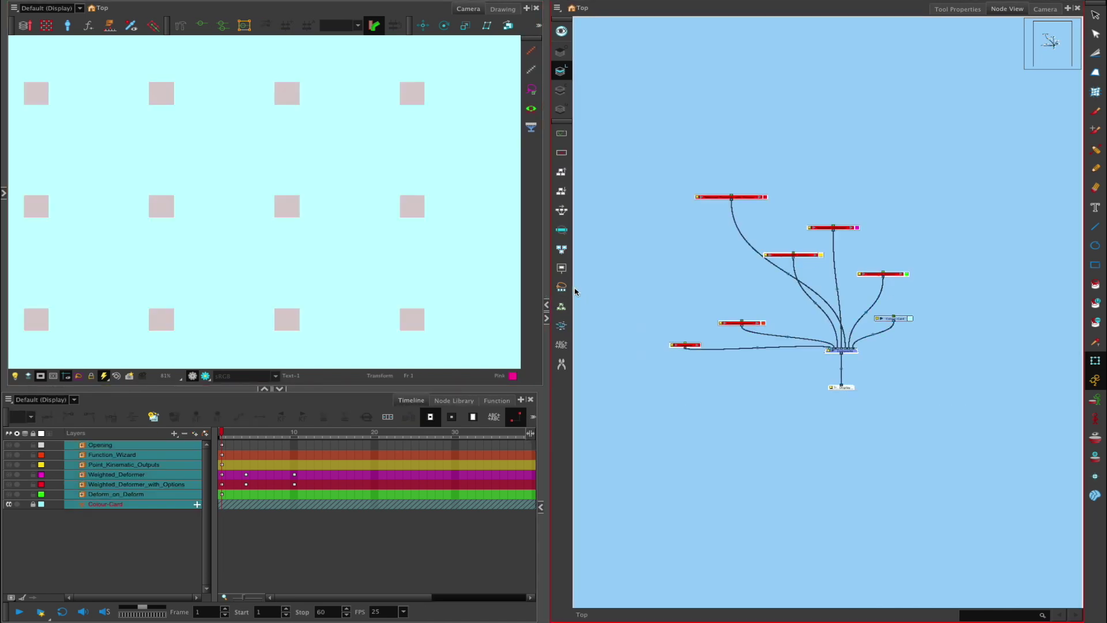
{"action": "left_click", "coordinate": [560, 211]}
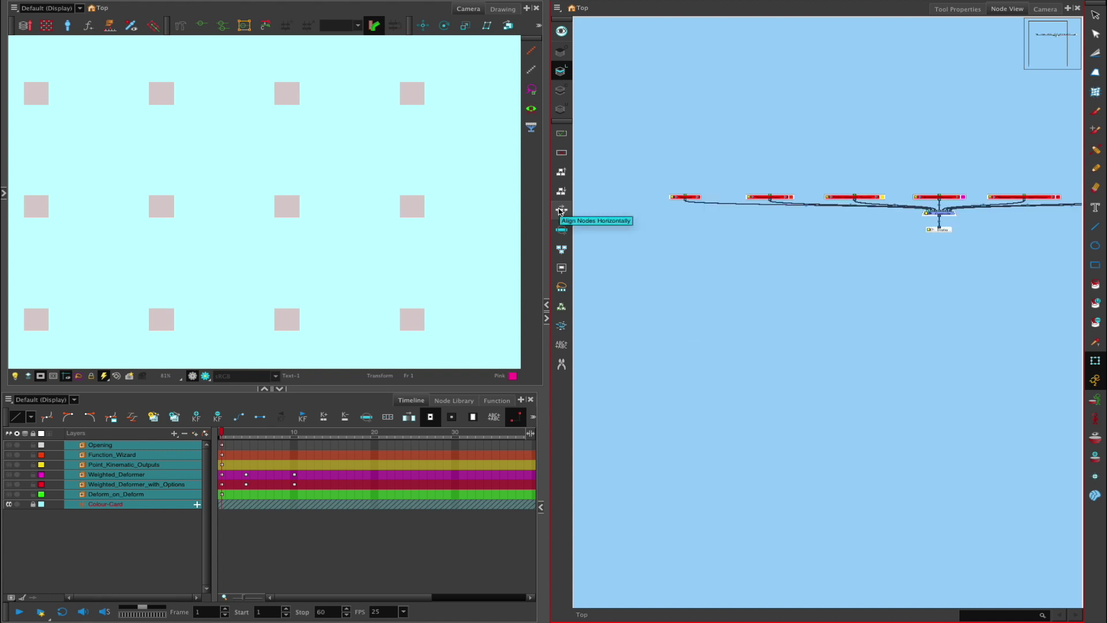
{"action": "left_click_drag", "start_coordinate": [934, 231], "coordinate": [821, 475]}
{"action": "left_click_drag", "start_coordinate": [821, 278], "coordinate": [882, 301]}
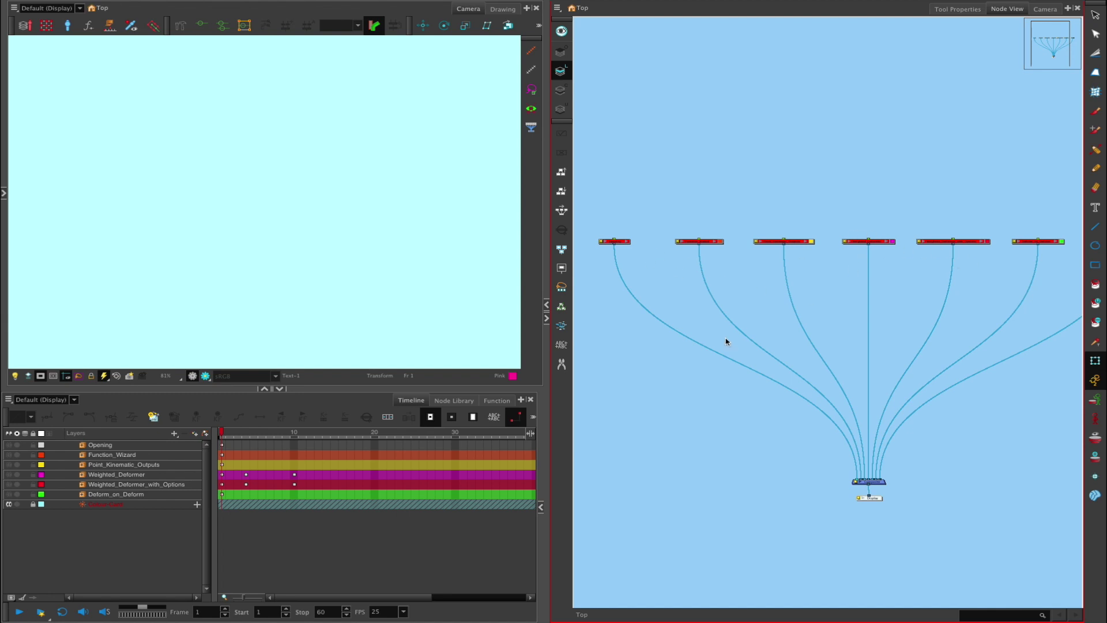
Step: Test the Cutter on the composite's cables, undo both cuts, and bring Function_Wizard and Display into view
{"action": "left_click", "coordinate": [564, 365]}
{"action": "mouse_move", "coordinate": [638, 376]}
{"action": "left_mouse_down"}
{"action": "mouse_move", "coordinate": [863, 305]}
{"action": "mouse_move", "coordinate": [1079, 335]}
{"action": "left_mouse_up"}
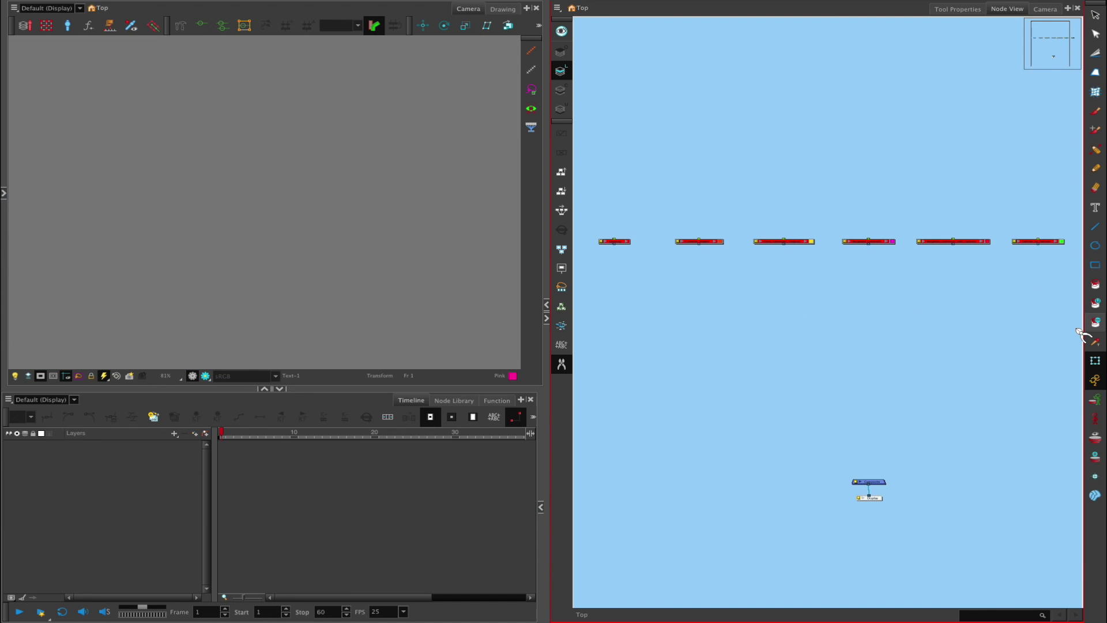
{"action": "key", "text": "ctrl+z"}
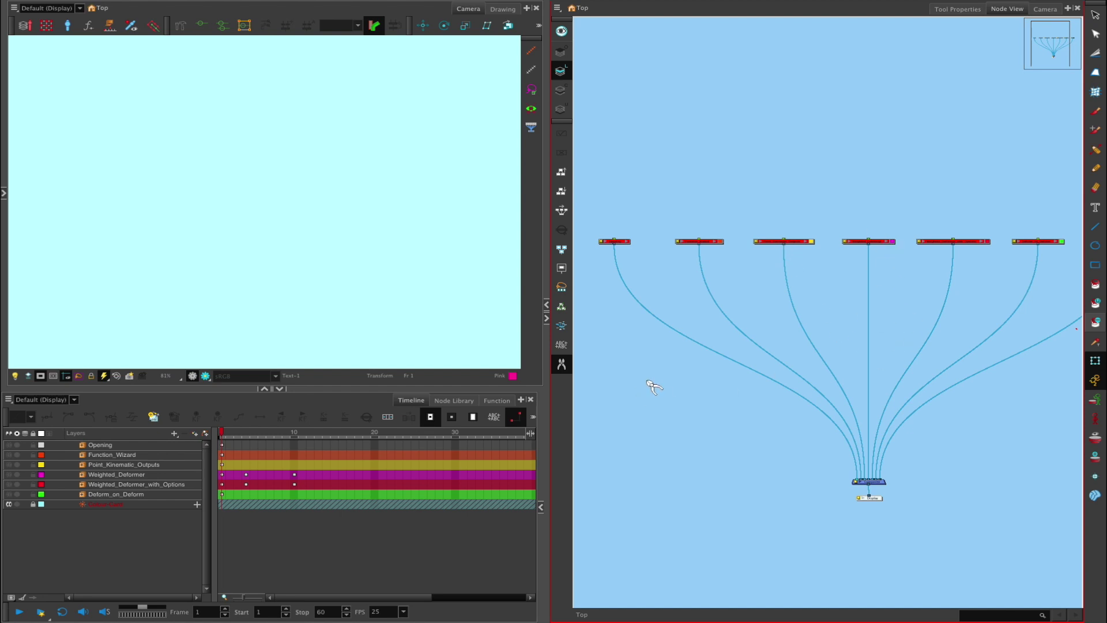
{"action": "left_click_drag", "start_coordinate": [652, 383], "coordinate": [823, 327]}
{"action": "key", "text": "ctrl+z"}
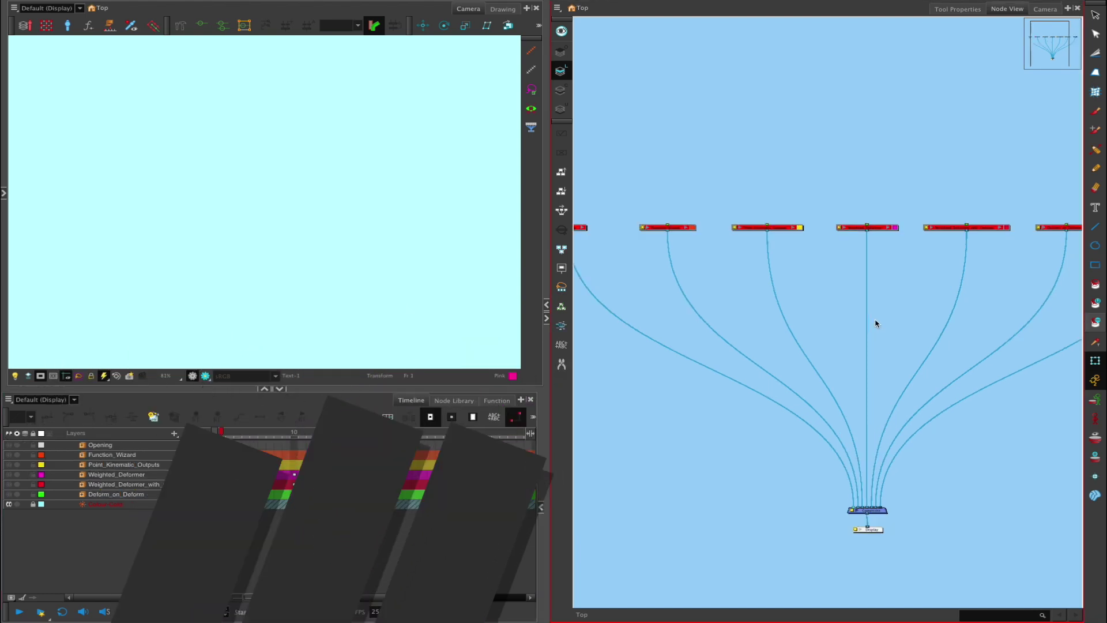
{"action": "scroll", "coordinate": [875, 321], "scroll_direction": "up", "scroll_amount": 3}
{"action": "left_click_drag", "start_coordinate": [691, 328], "coordinate": [785, 298]}
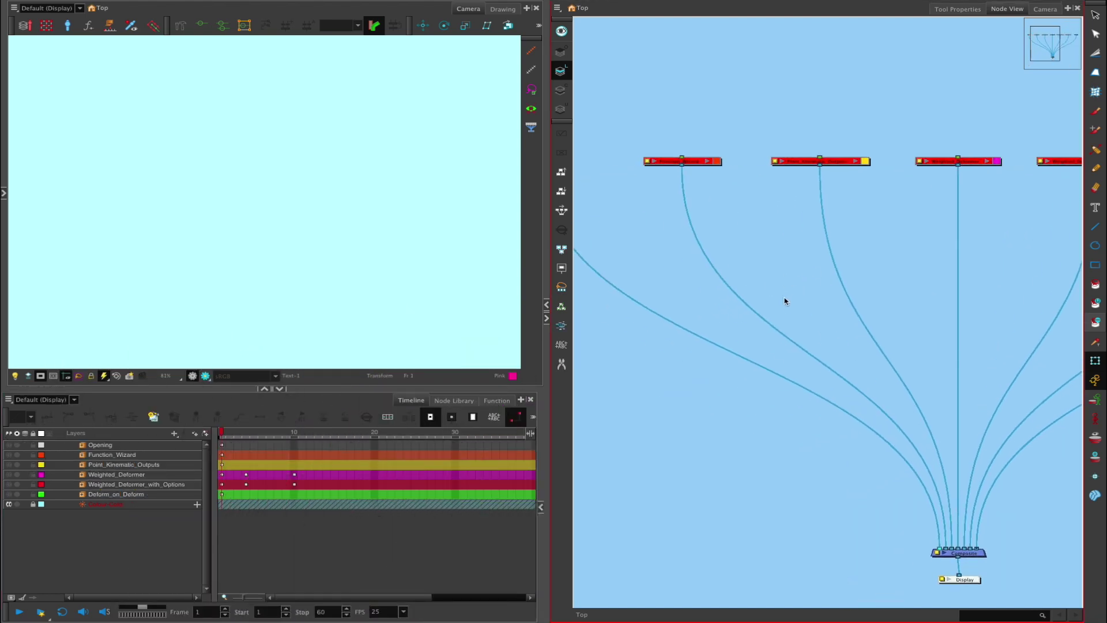
Step: Open the Node Library and clear its search field
{"action": "left_click", "coordinate": [455, 400]}
{"action": "left_click", "coordinate": [298, 419]}
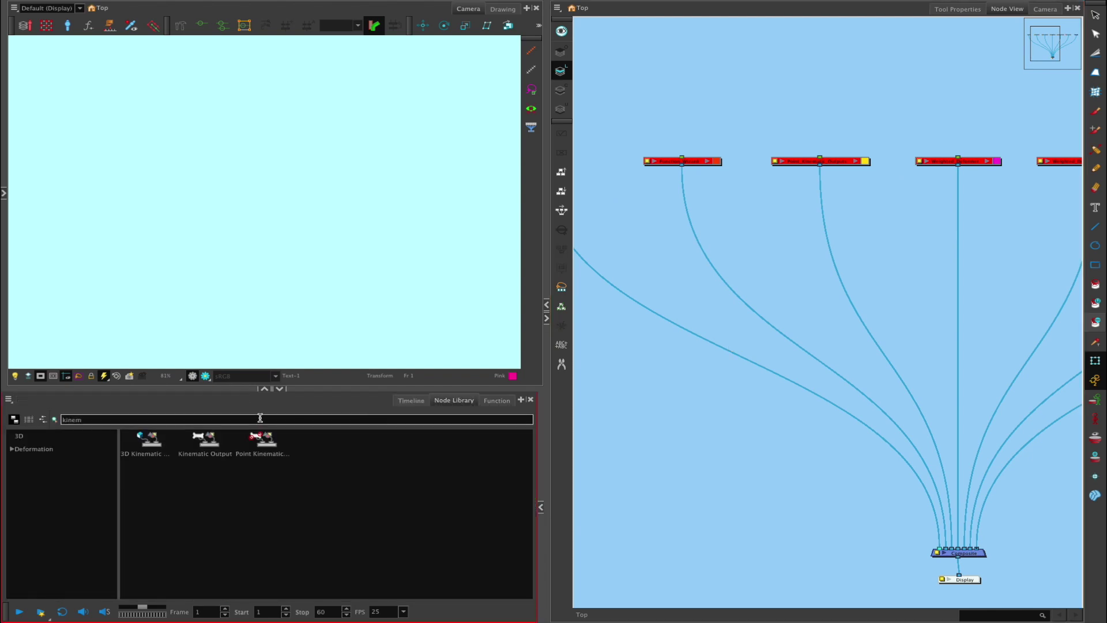
{"action": "key", "text": "BackSpace"}
{"action": "key", "text": "BackSpace"}
{"action": "key", "text": "BackSpace"}
{"action": "key", "text": "BackSpace"}
{"action": "key", "text": "BackSpace"}
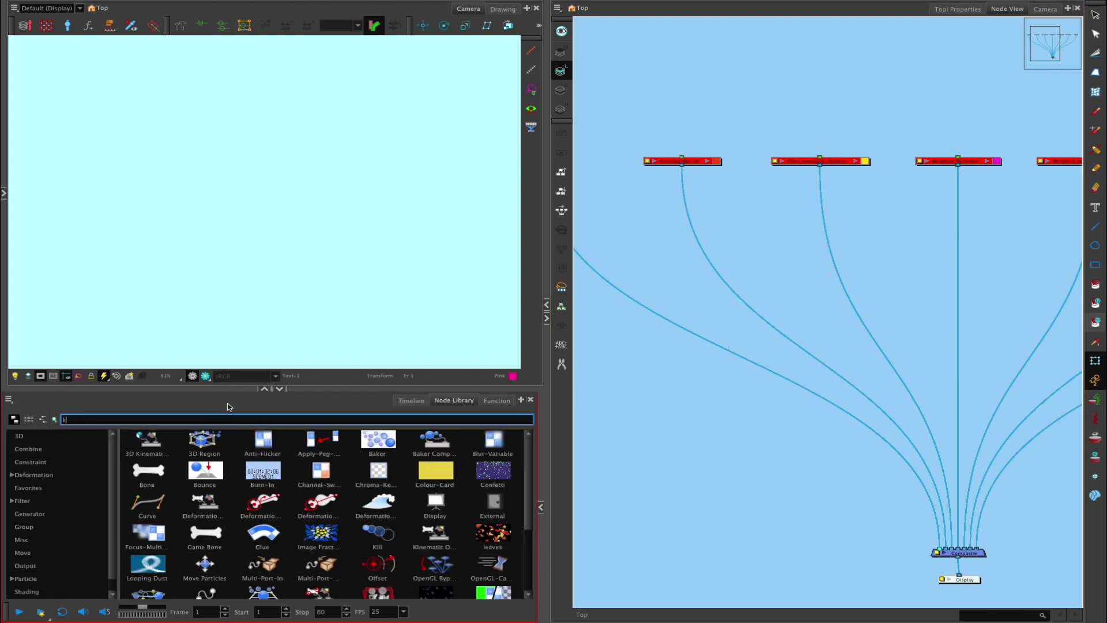
{"action": "left_click", "coordinate": [775, 340]}
Step: Add a Peg node through the 'peg' quick search, then delete it after misplacing it
{"action": "key", "text": "Tab"}
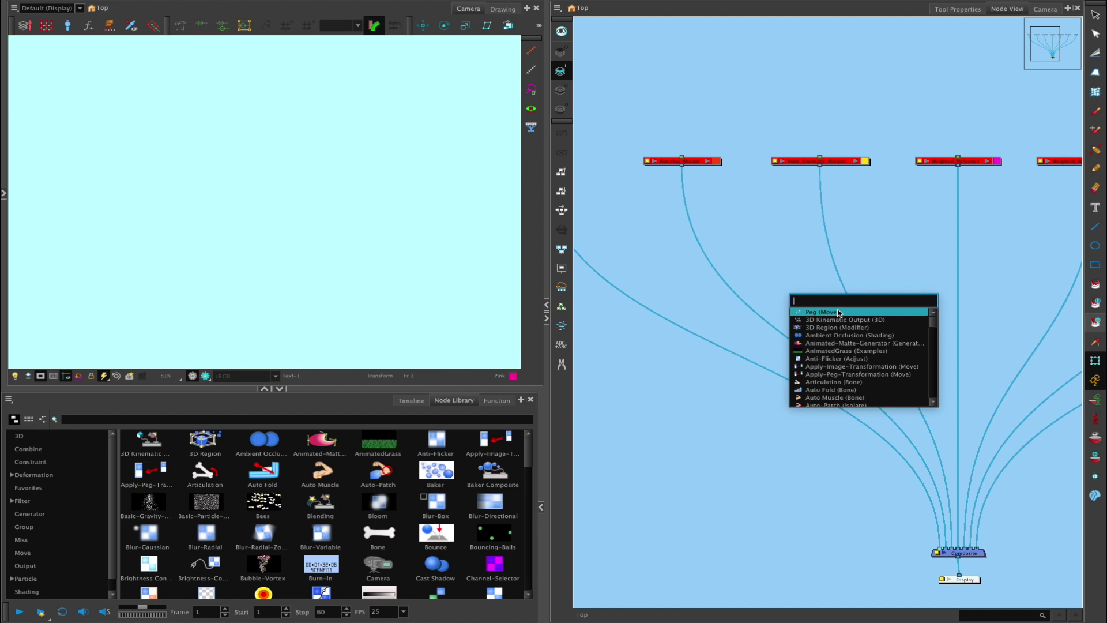
{"action": "type", "text": "peg"}
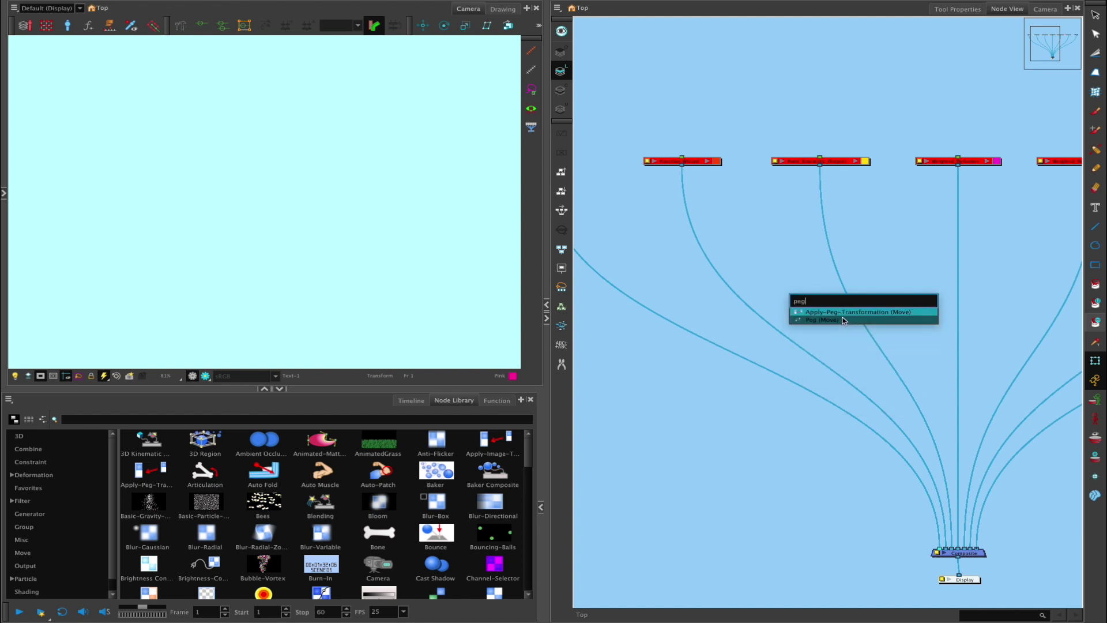
{"action": "left_click", "coordinate": [842, 320]}
{"action": "left_click_drag", "start_coordinate": [808, 288], "coordinate": [837, 265]}
{"action": "key", "text": "Delete"}
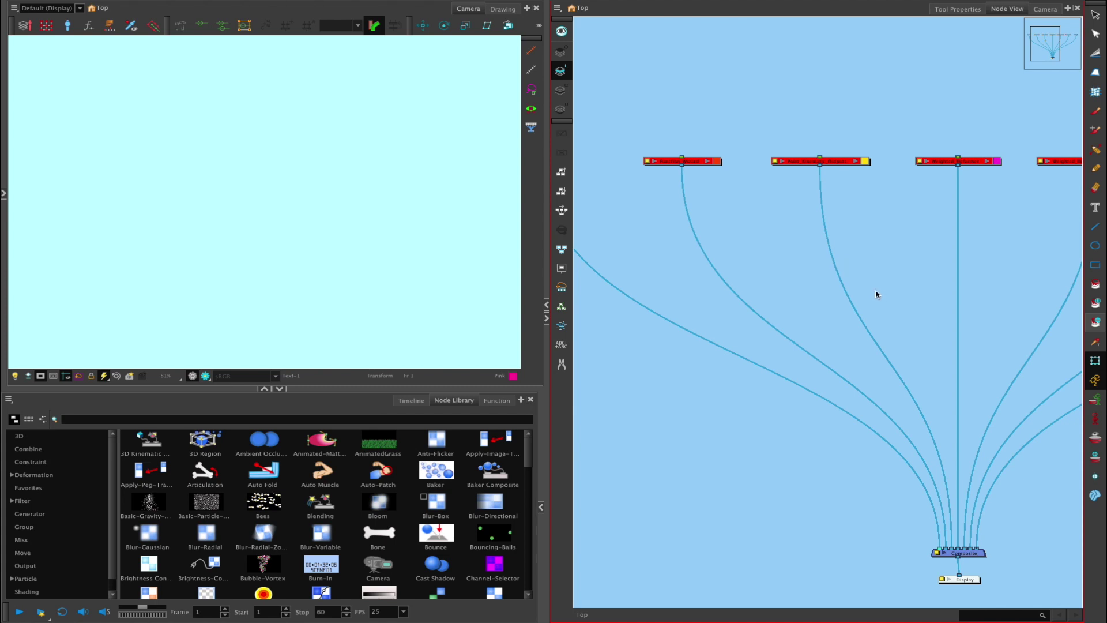
Step: Add two more Peg nodes and delete an accidental 3D Kinematic Output node
{"action": "key", "text": "Tab"}
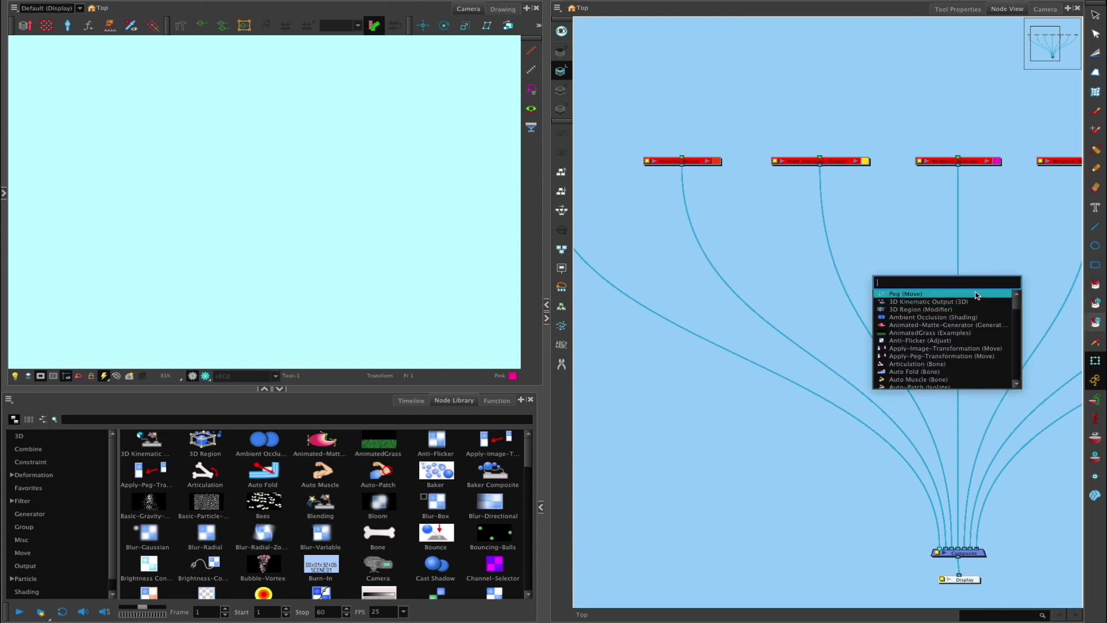
{"action": "left_click", "coordinate": [939, 295]}
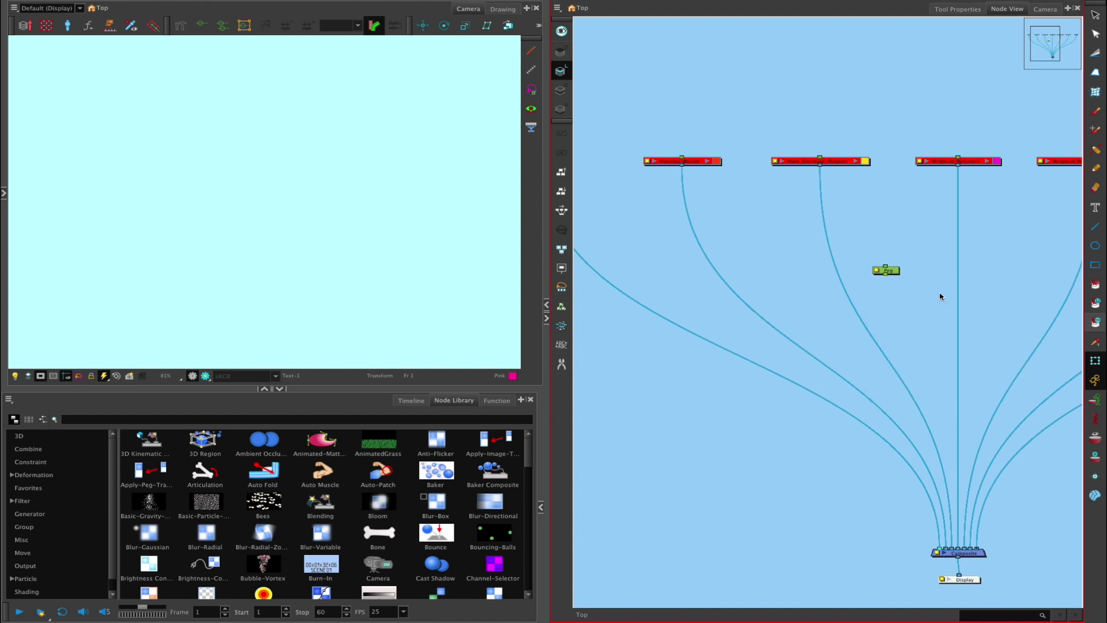
{"action": "key", "text": "Tab"}
{"action": "left_click", "coordinate": [950, 308]}
{"action": "key", "text": "Tab"}
{"action": "left_click", "coordinate": [981, 328]}
{"action": "left_click", "coordinate": [1007, 298]}
{"action": "key", "text": "Delete"}
Step: Add a third Peg, move Peg_2 onto a connection, then delete all three Pegs
{"action": "key", "text": "Return"}
{"action": "left_click", "coordinate": [1006, 331]}
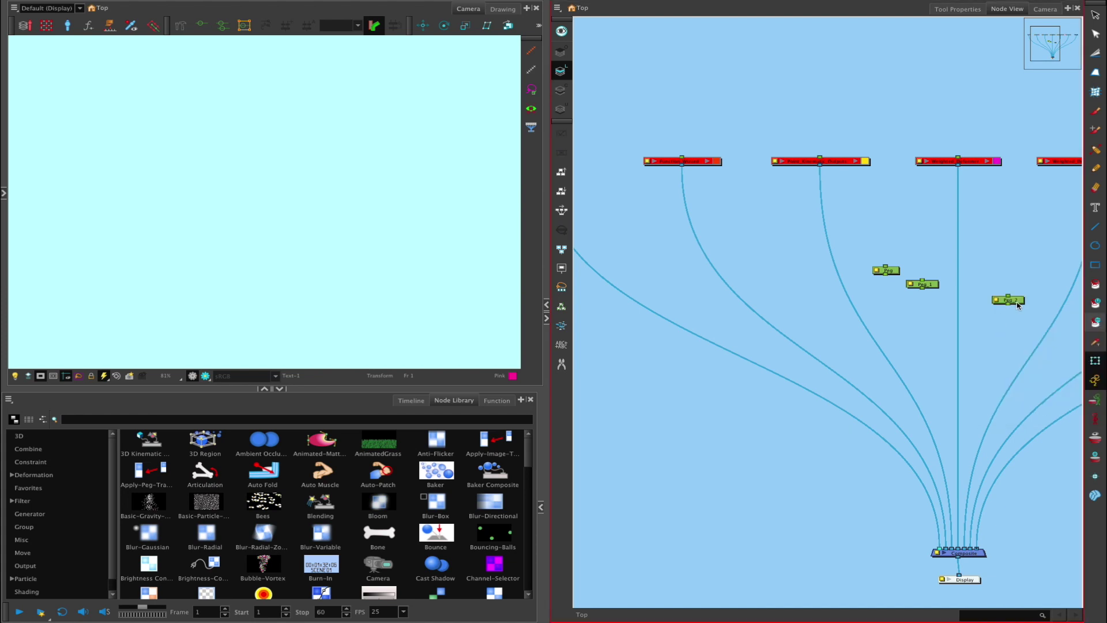
{"action": "left_click_drag", "start_coordinate": [1017, 306], "coordinate": [971, 318]}
{"action": "left_click_drag", "start_coordinate": [870, 254], "coordinate": [939, 339]}
{"action": "key", "text": "Delete"}
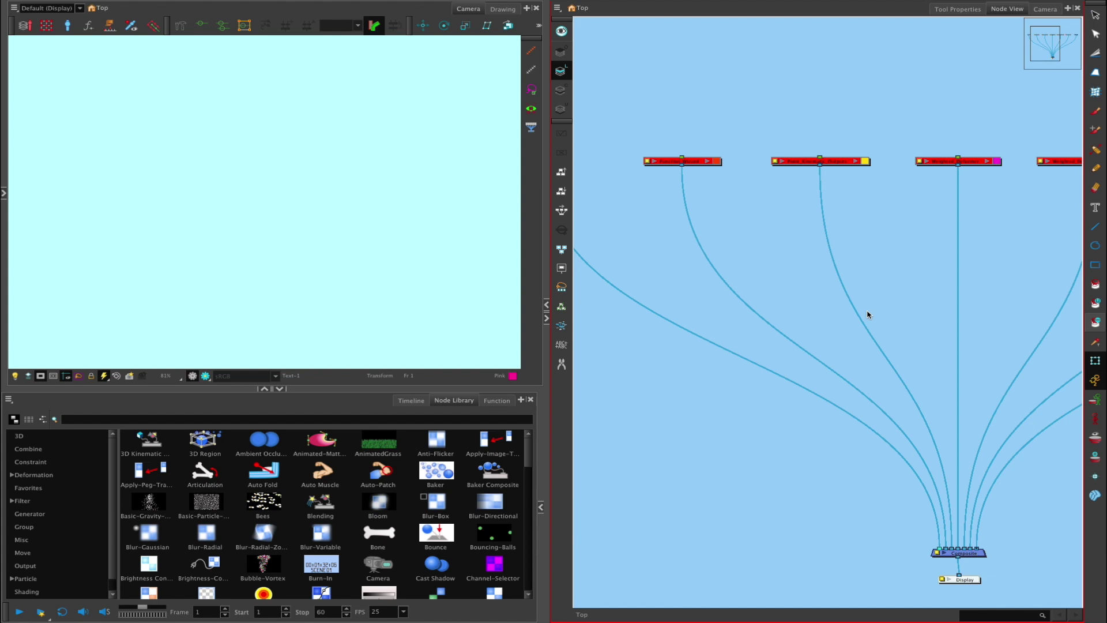
Step: Search 'element' in the quick node search and create an Element node
{"action": "key", "text": "Tab"}
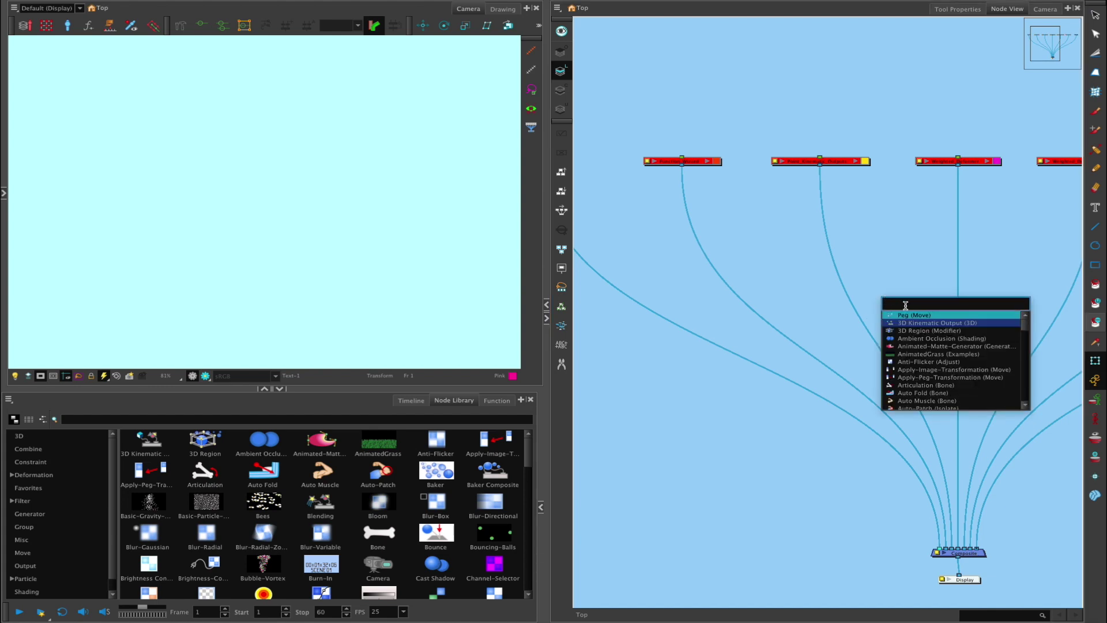
{"action": "type", "text": "el"}
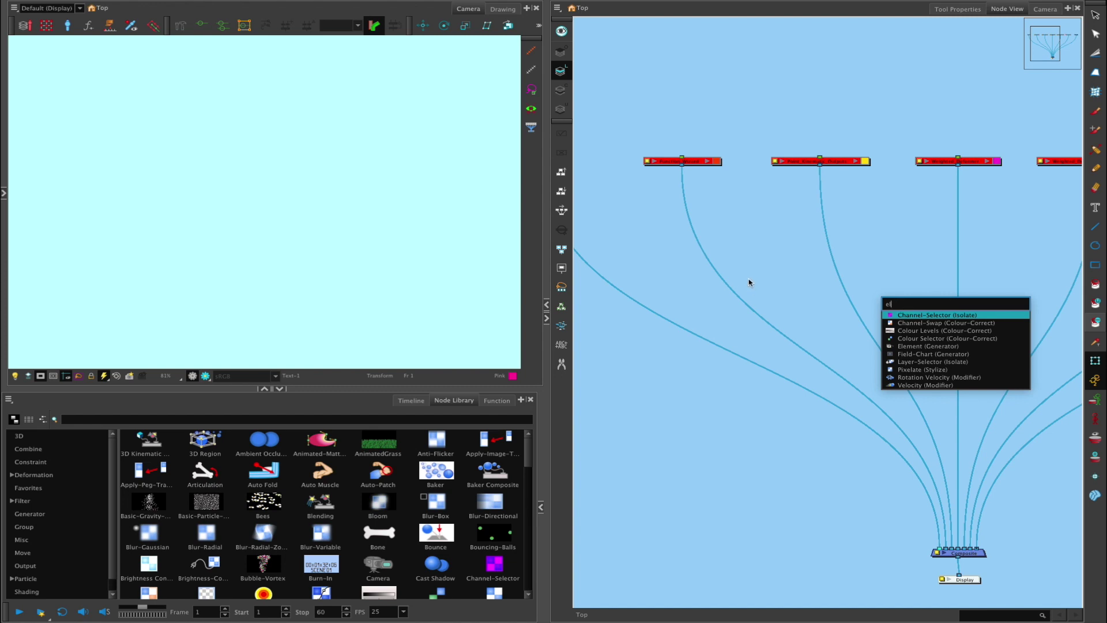
{"action": "type", "text": "emn"}
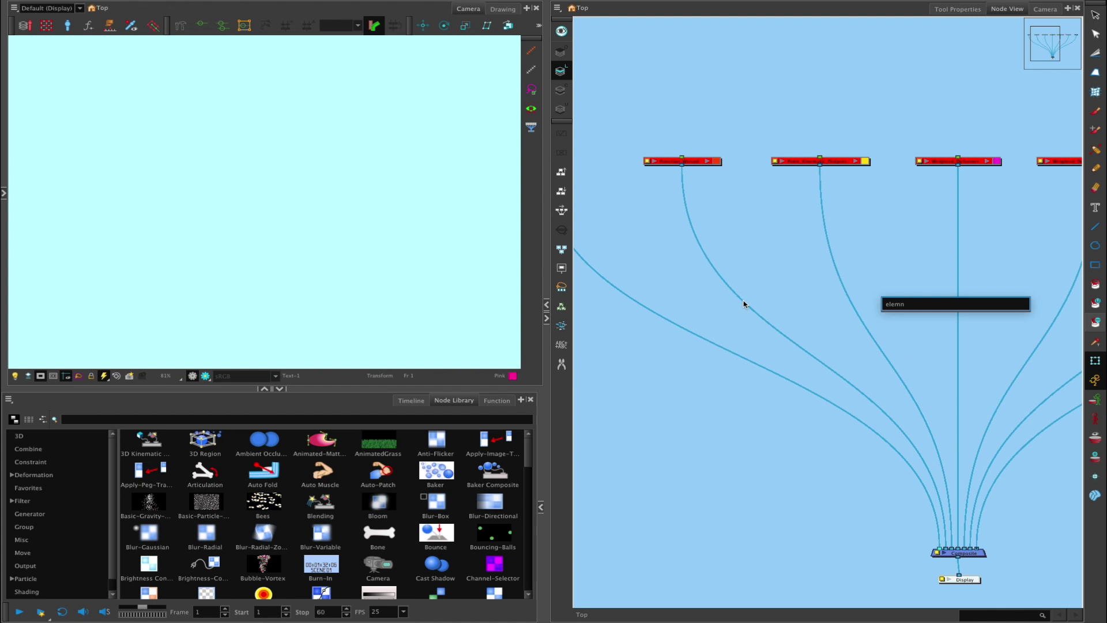
{"action": "key", "text": "BackSpace"}
{"action": "type", "text": "e"}
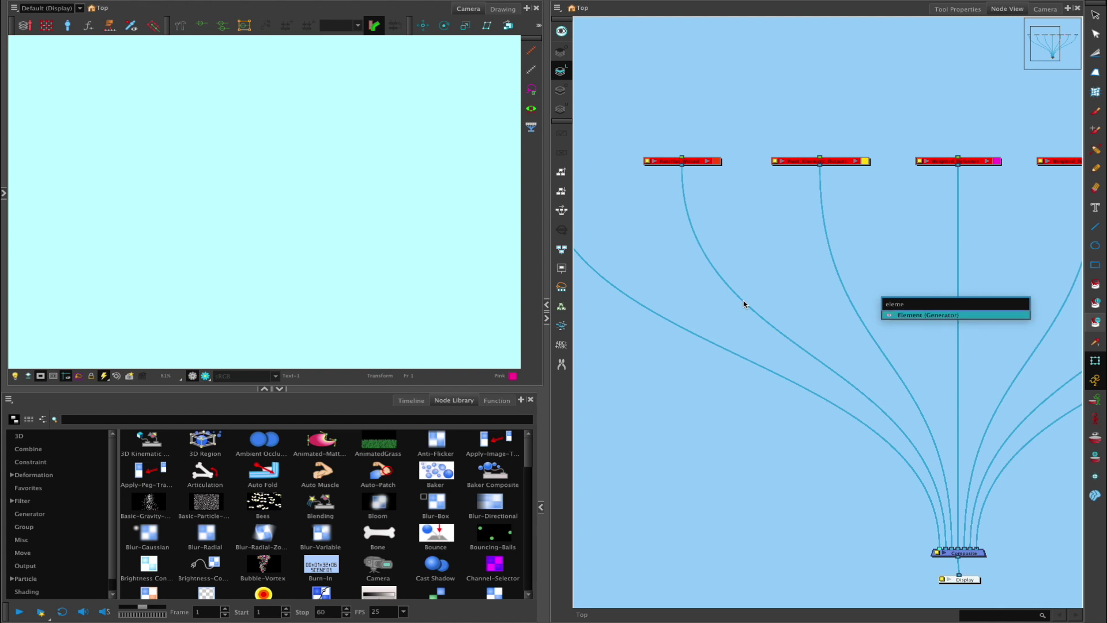
{"action": "left_click", "coordinate": [921, 315]}
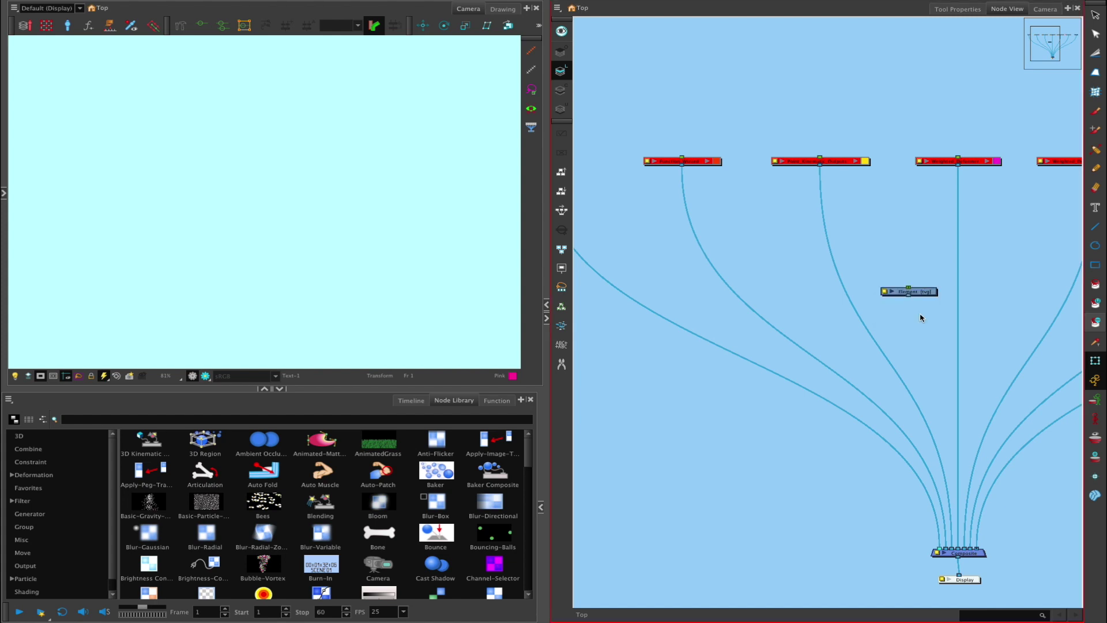
Step: Move the Element node down toward the composite and select it
{"action": "left_click_drag", "start_coordinate": [929, 300], "coordinate": [934, 553]}
{"action": "left_click_drag", "start_coordinate": [784, 417], "coordinate": [831, 410]}
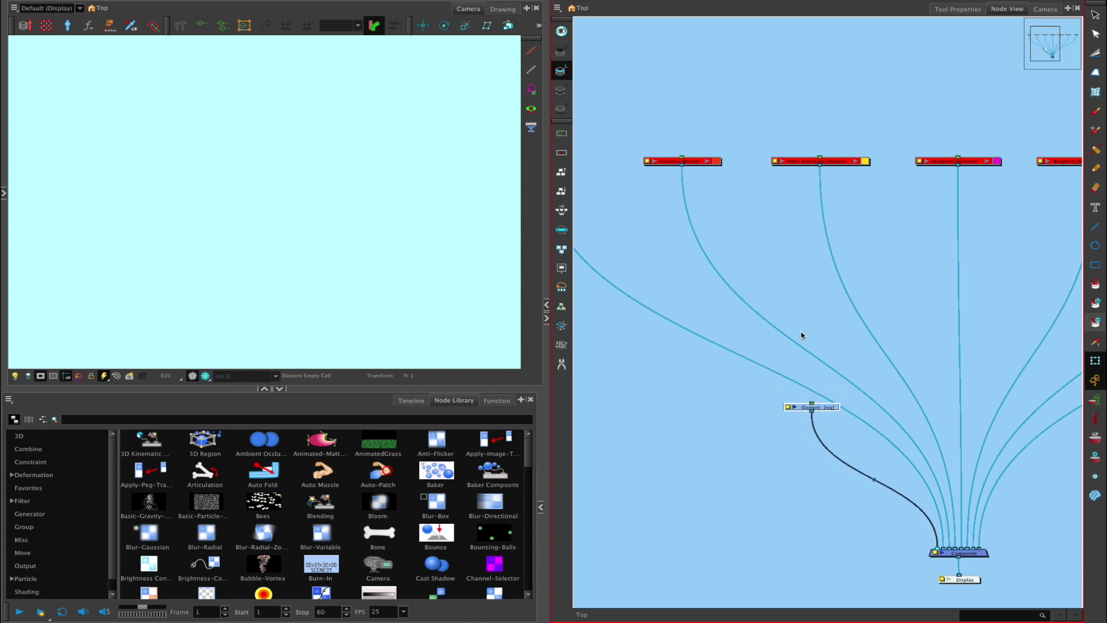
{"action": "left_click_drag", "start_coordinate": [765, 397], "coordinate": [827, 425]}
{"action": "left_click", "coordinate": [411, 400]}
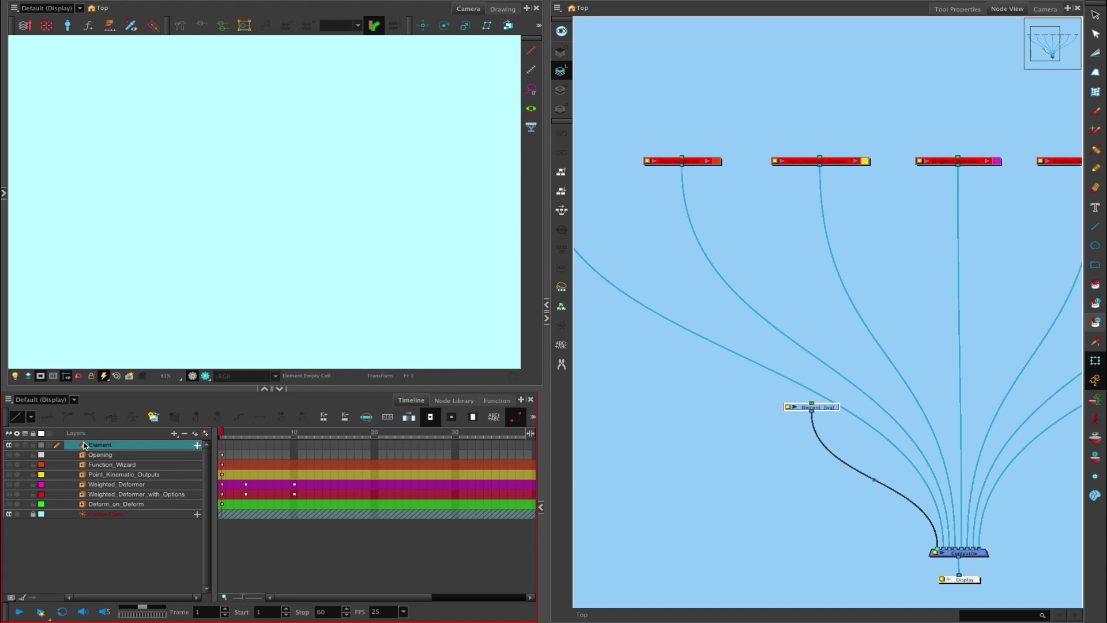
Step: Drag a second Element node from the library search 'elem' and connect Element_1 to the composite
{"action": "left_click", "coordinate": [454, 400]}
{"action": "left_click", "coordinate": [277, 417]}
{"action": "type", "text": "elem"}
{"action": "left_click_drag", "start_coordinate": [205, 443], "coordinate": [935, 548]}
{"action": "left_click", "coordinate": [411, 400]}
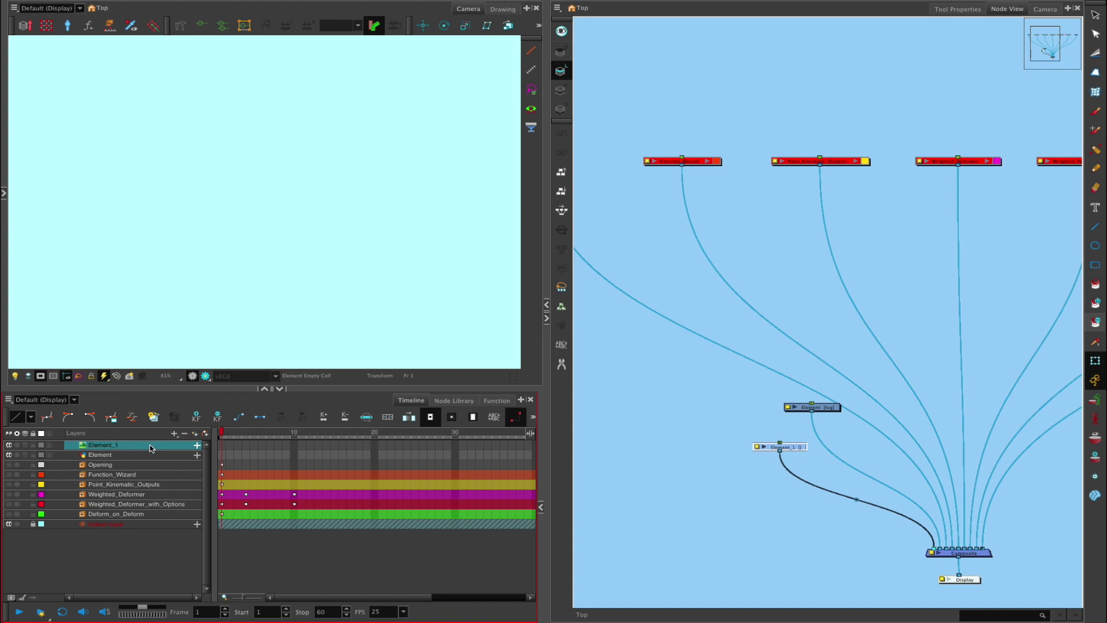
Step: With the Pencil, draw a magenta zig-zag on the Element layer and a pink squiggle at frame 3
{"action": "left_click", "coordinate": [1094, 167]}
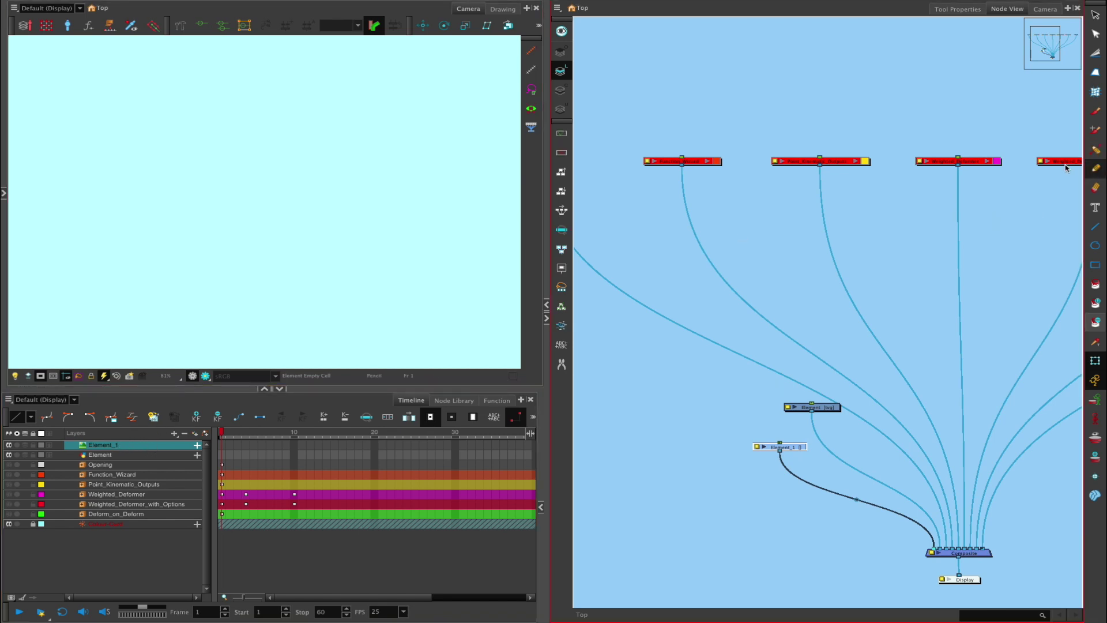
{"action": "left_click", "coordinate": [172, 454]}
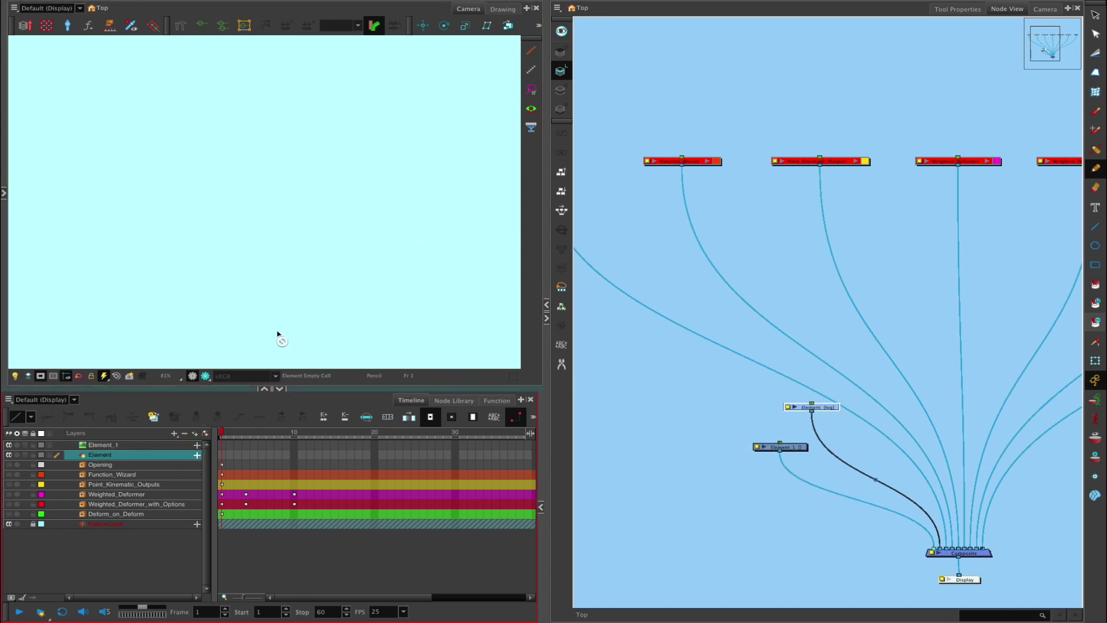
{"action": "left_click", "coordinate": [757, 428]}
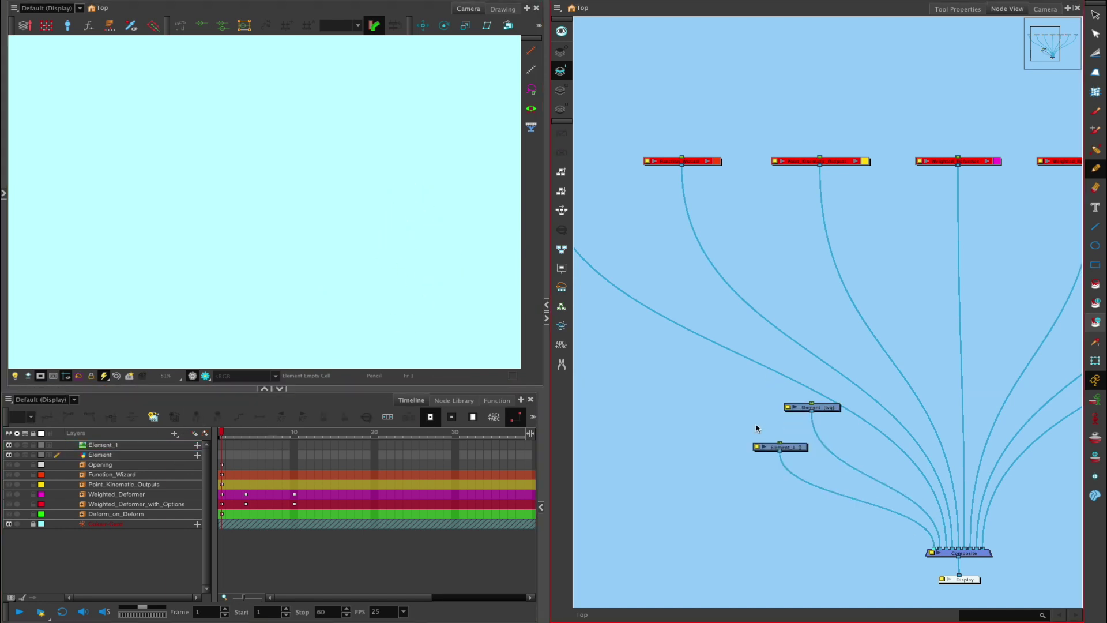
{"action": "left_click", "coordinate": [811, 407]}
{"action": "mouse_move", "coordinate": [294, 251]}
{"action": "left_mouse_down"}
{"action": "mouse_move", "coordinate": [346, 248]}
{"action": "mouse_move", "coordinate": [410, 316]}
{"action": "left_mouse_up"}
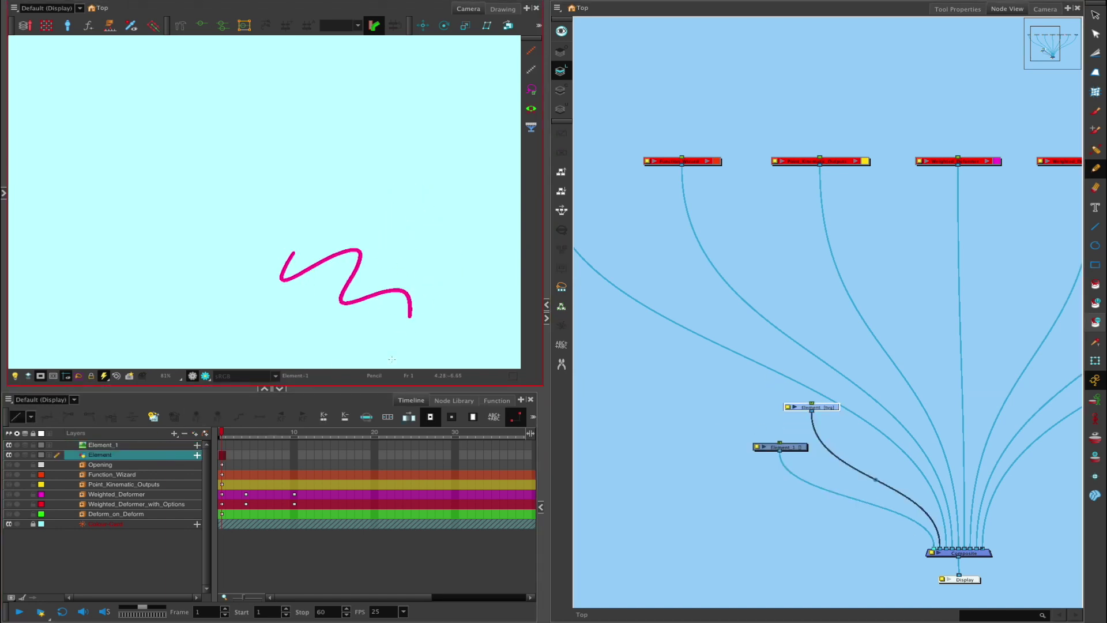
{"action": "left_click", "coordinate": [237, 454]}
{"action": "left_click_drag", "start_coordinate": [327, 281], "coordinate": [387, 320]}
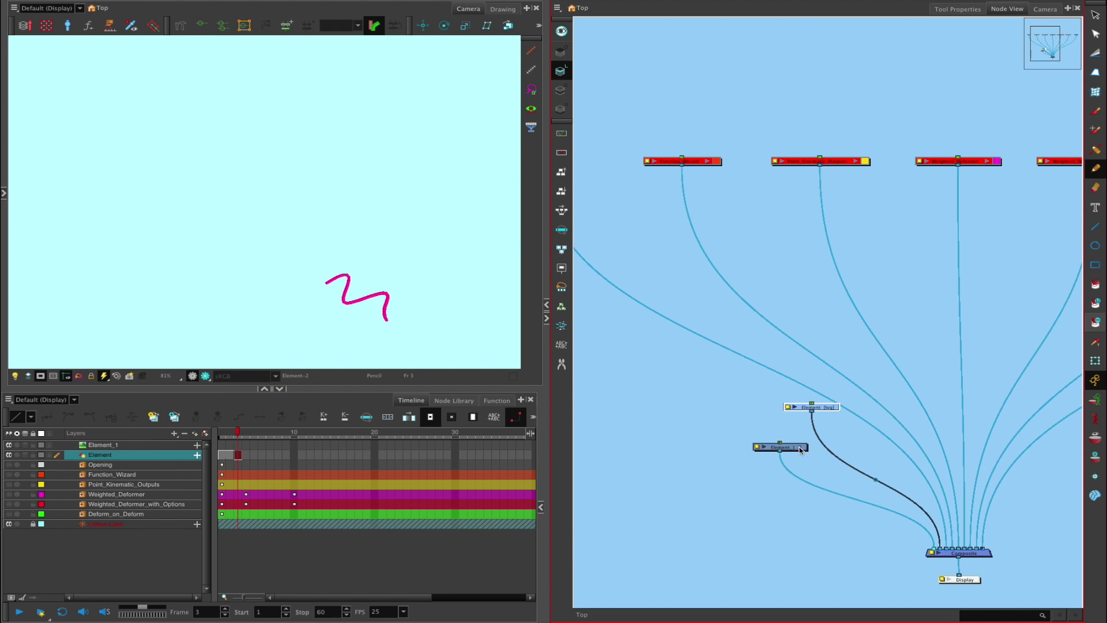
Step: Open and dismiss the quick node search, browse the node library, then return to the timeline
{"action": "left_click", "coordinate": [858, 445]}
{"action": "key", "text": "Return"}
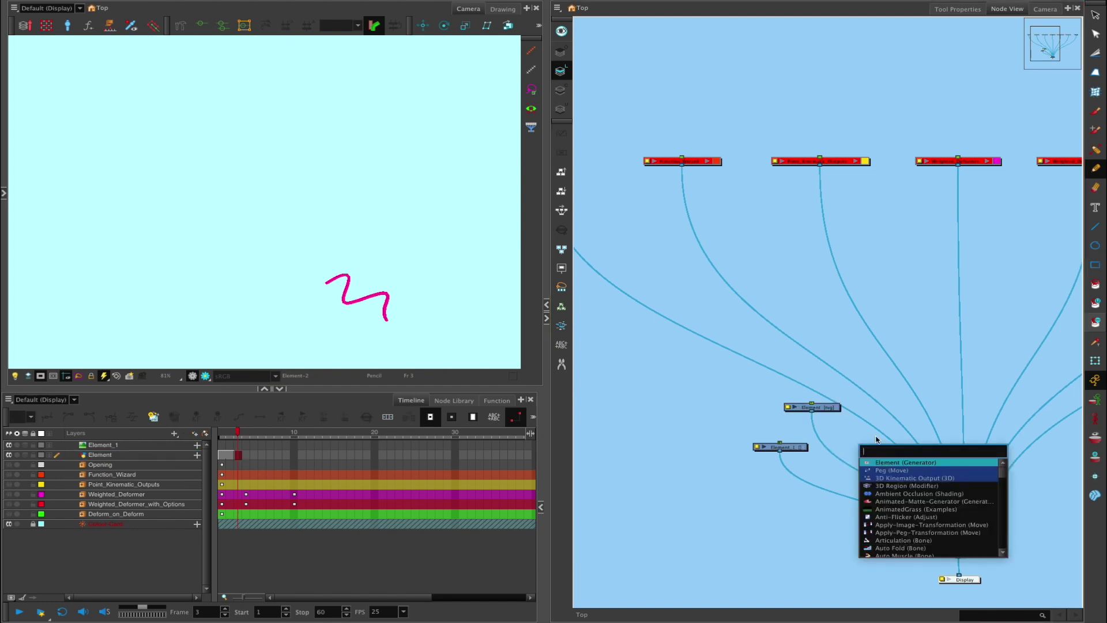
{"action": "left_click", "coordinate": [713, 479]}
{"action": "left_click", "coordinate": [454, 400]}
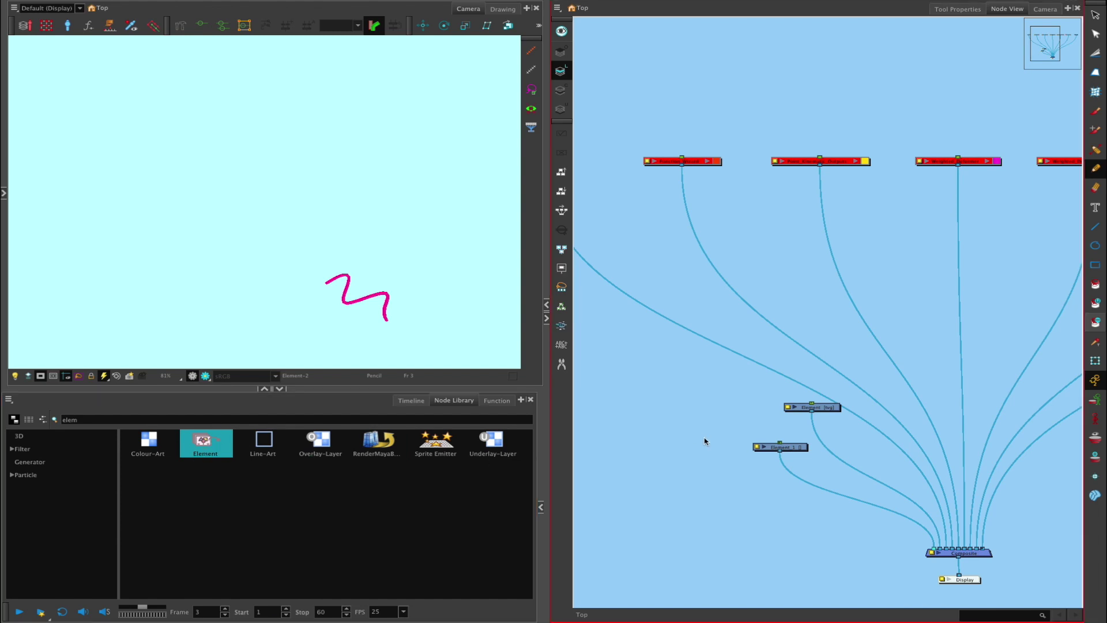
{"action": "left_click", "coordinate": [411, 400]}
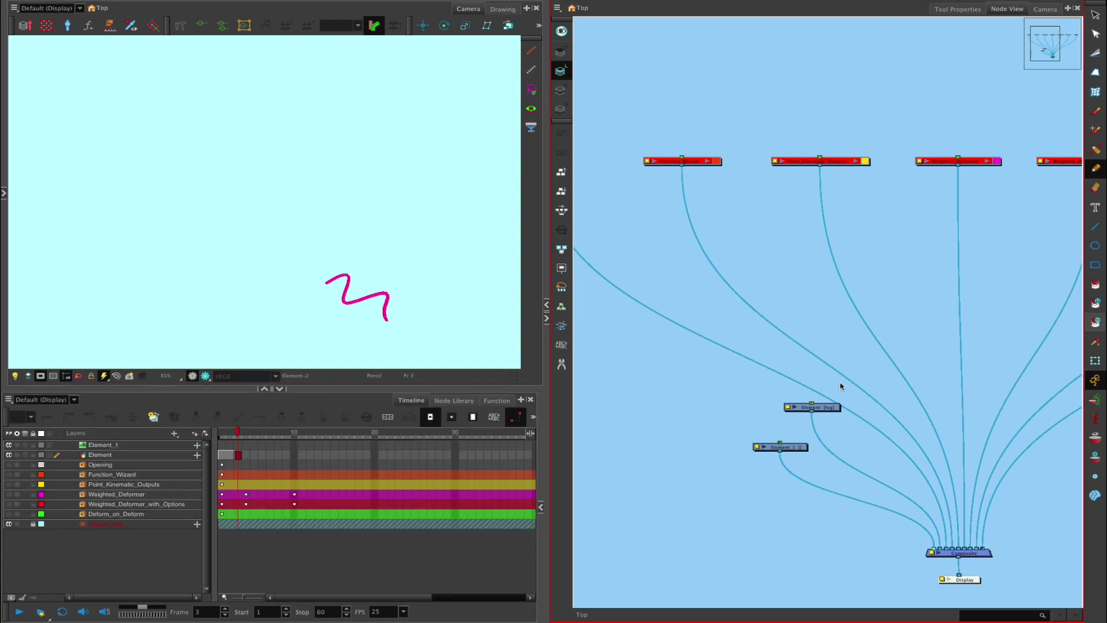
Step: Select both Element nodes and delete them along with their drawings
{"action": "left_click_drag", "start_coordinate": [830, 413], "coordinate": [867, 447]}
{"action": "left_click_drag", "start_coordinate": [742, 423], "coordinate": [857, 477]}
{"action": "key", "text": "Delete"}
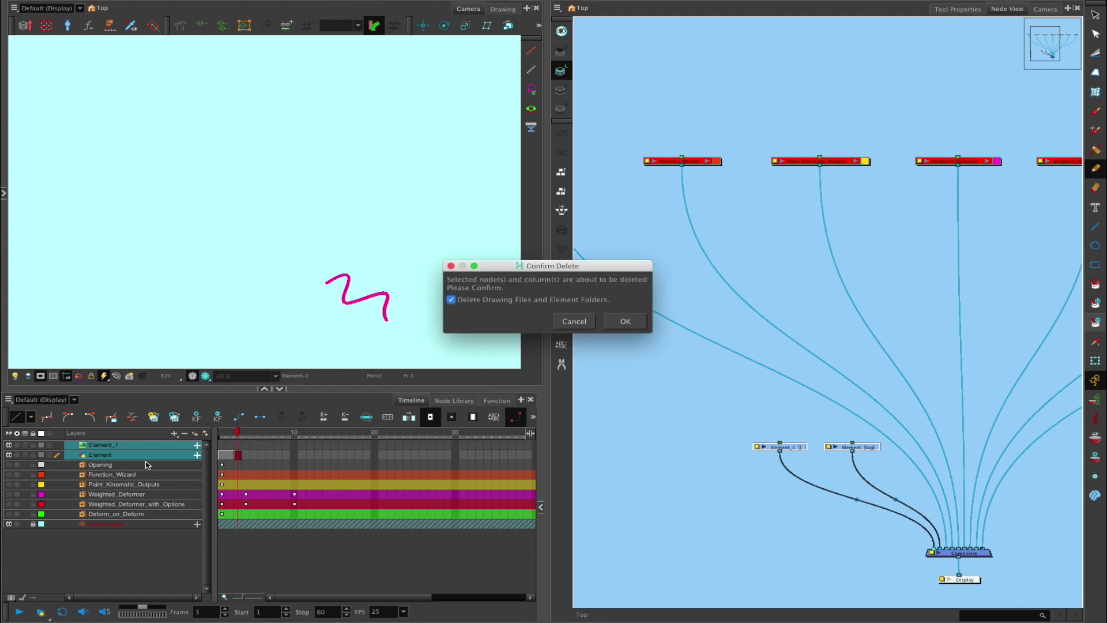
{"action": "left_click", "coordinate": [623, 321]}
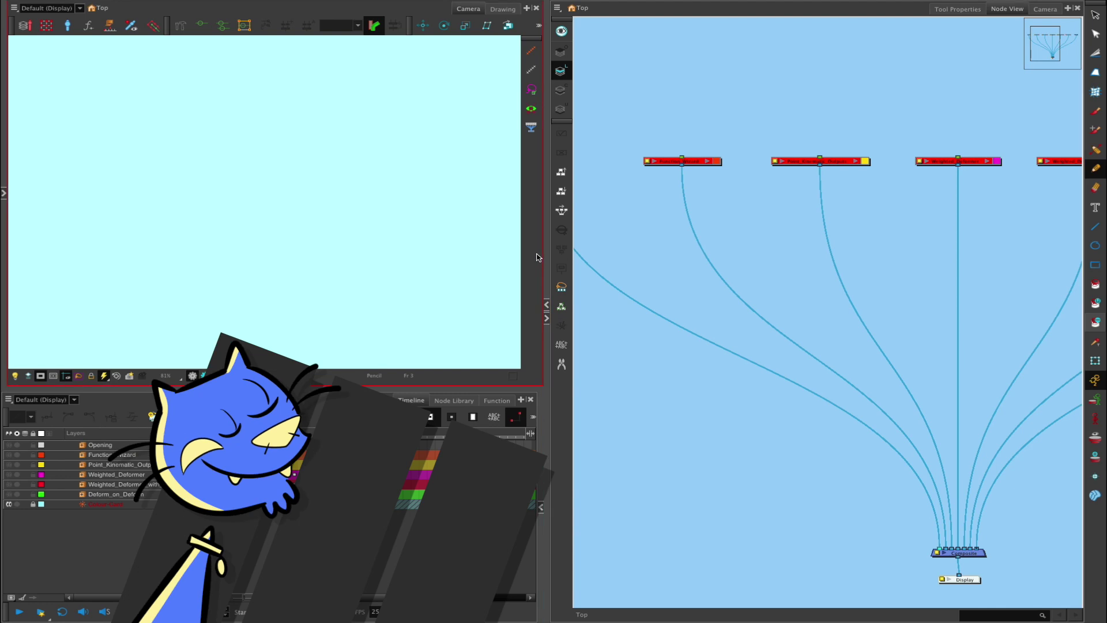
Step: Reveal and widen the Drawing Substitutions panel and add a new Drawing layer
{"action": "left_click", "coordinate": [1, 192]}
{"action": "left_click_drag", "start_coordinate": [182, 264], "coordinate": [237, 257]}
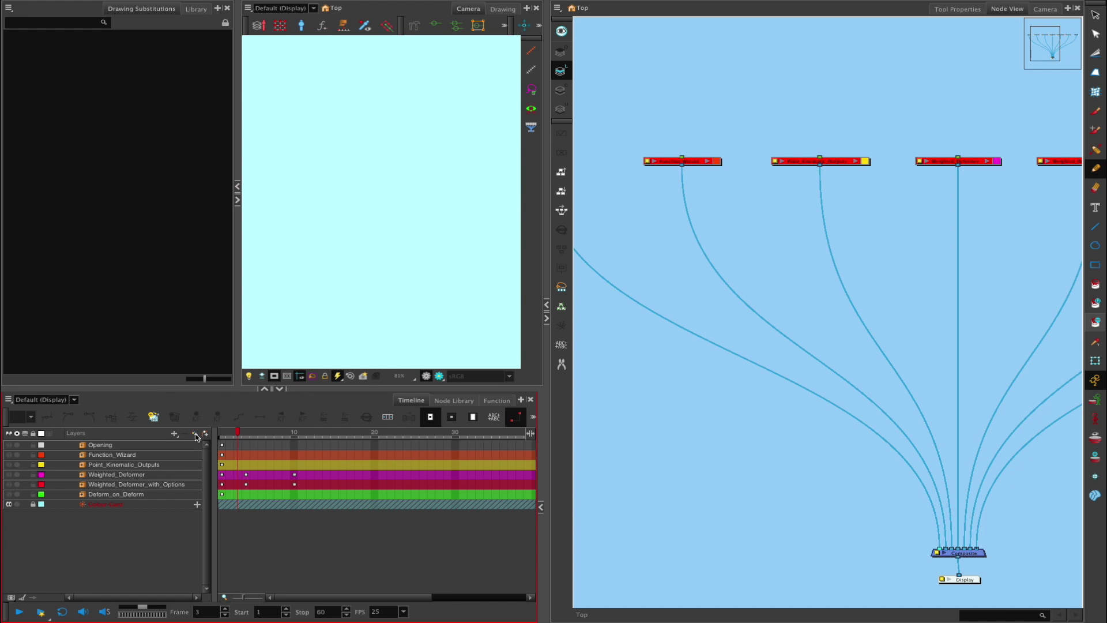
{"action": "left_click", "coordinate": [201, 433]}
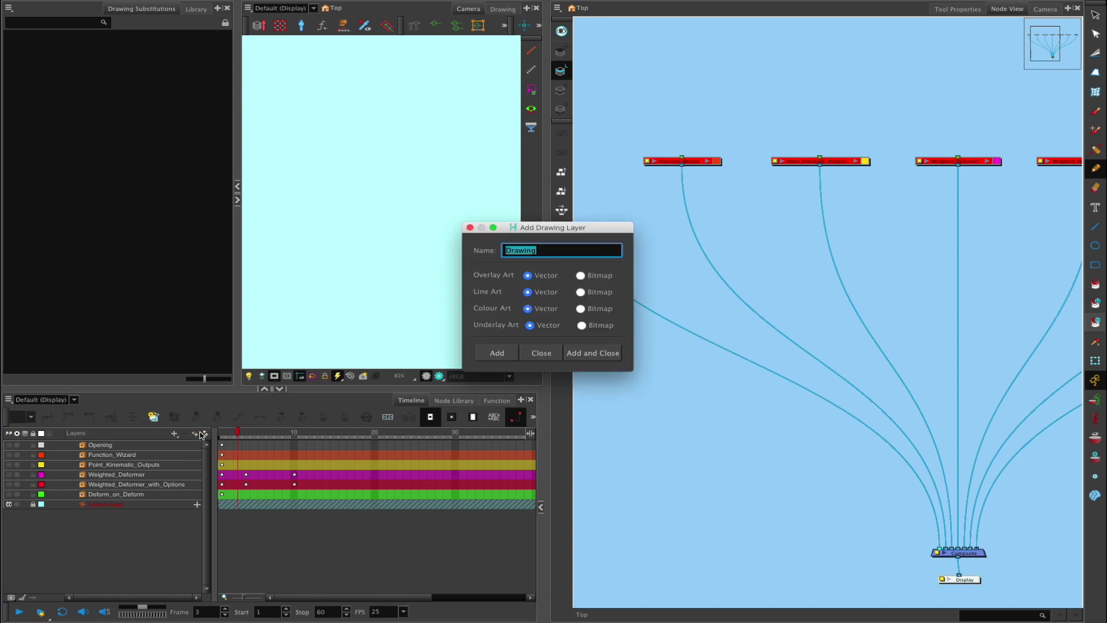
{"action": "left_click", "coordinate": [593, 352]}
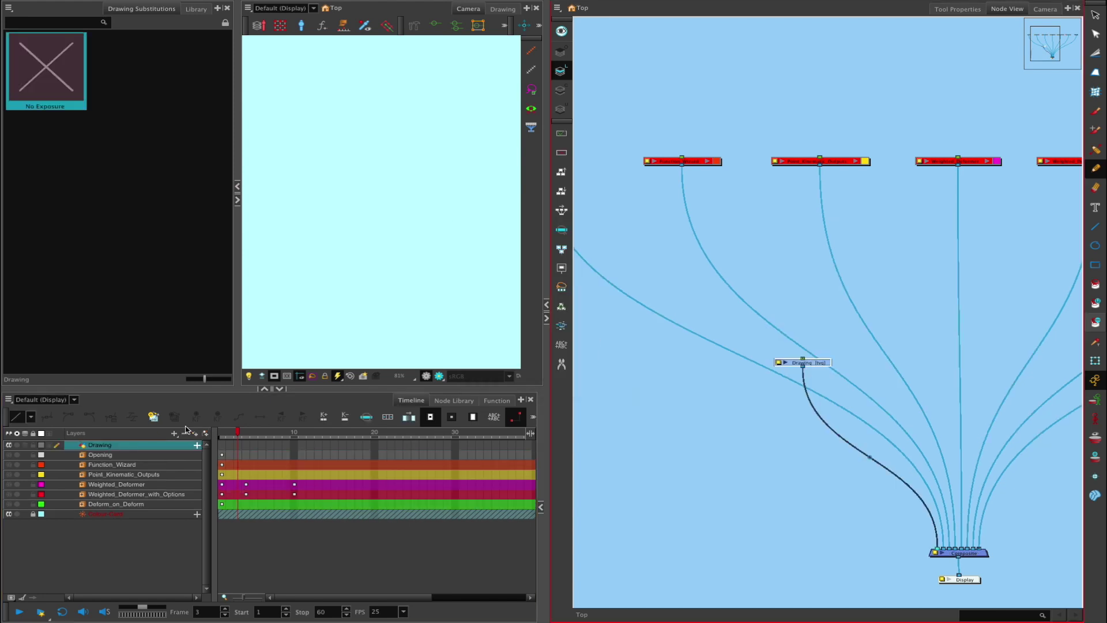
Step: Draw 1, 2 and 3 on frames 1–3, extending drawing 1 to frame 21
{"action": "mouse_move", "coordinate": [354, 189]}
{"action": "left_mouse_down"}
{"action": "mouse_move", "coordinate": [379, 265]}
{"action": "mouse_move", "coordinate": [455, 236]}
{"action": "left_mouse_up"}
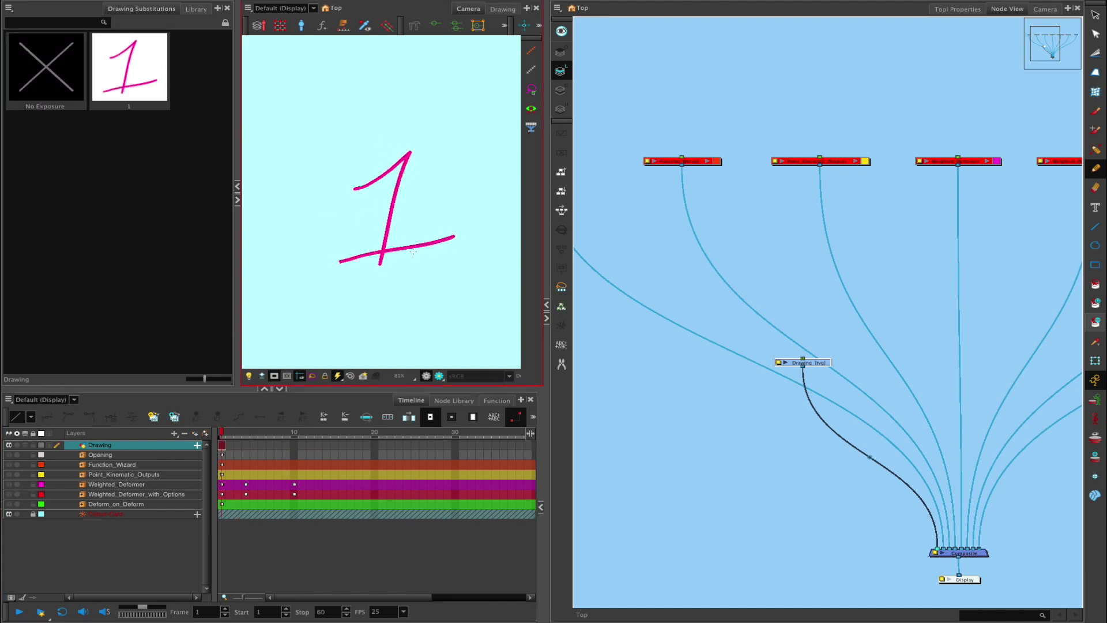
{"action": "left_click", "coordinate": [382, 445]}
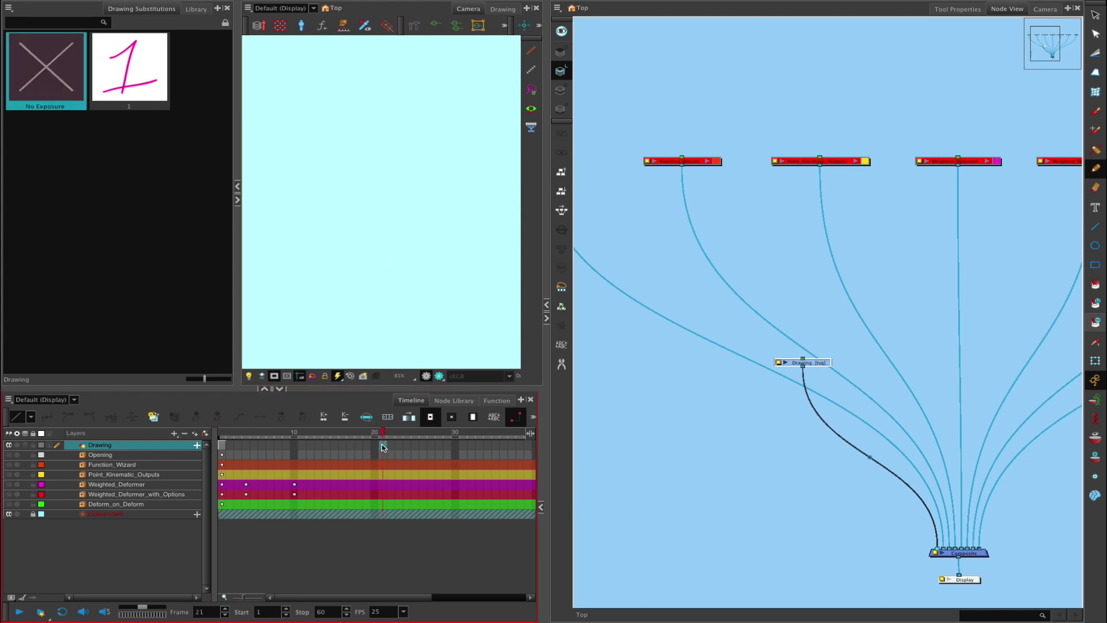
{"action": "key", "text": "F5"}
{"action": "left_click", "coordinate": [233, 445]}
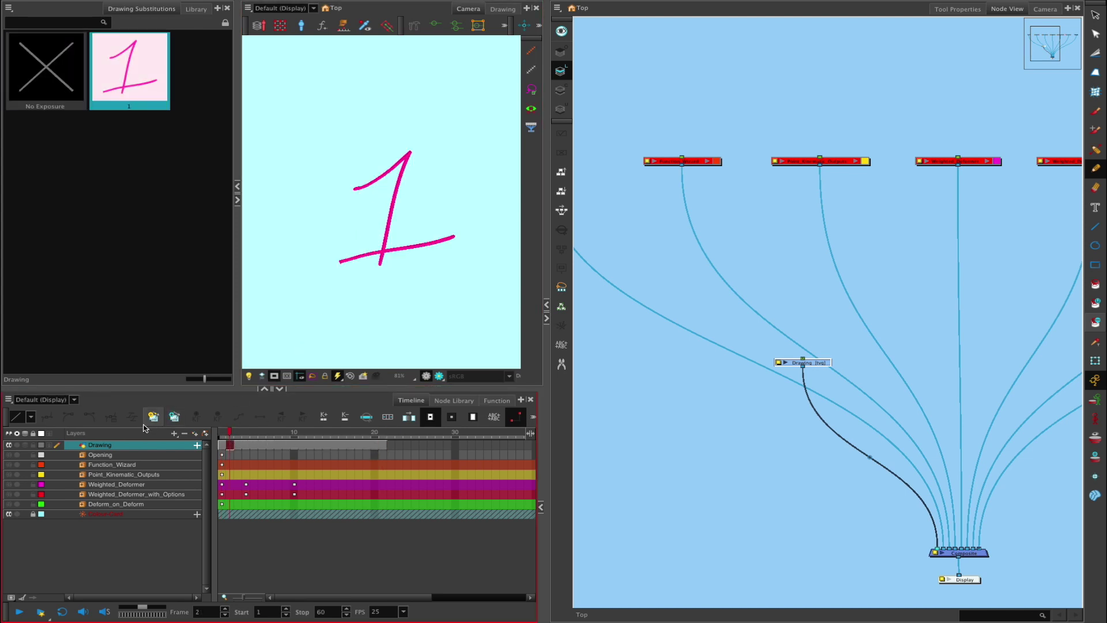
{"action": "key", "text": "alt+shift+r"}
{"action": "mouse_move", "coordinate": [332, 182]}
{"action": "left_mouse_down"}
{"action": "mouse_move", "coordinate": [408, 181]}
{"action": "mouse_move", "coordinate": [474, 232]}
{"action": "left_mouse_up"}
{"action": "left_click", "coordinate": [237, 445]}
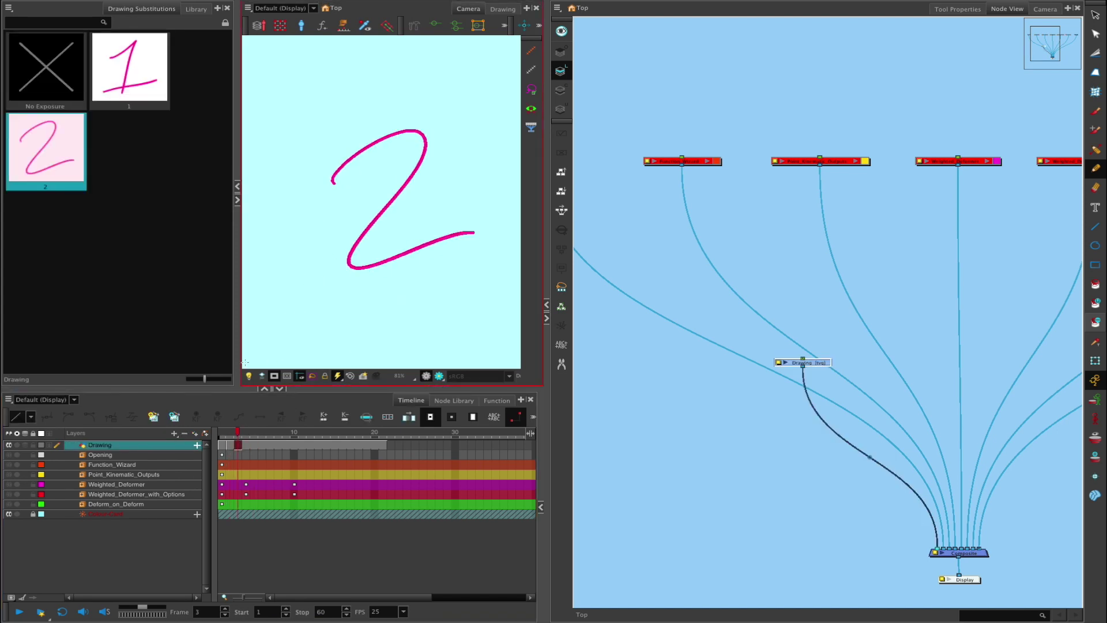
{"action": "mouse_move", "coordinate": [338, 170]}
{"action": "left_mouse_down"}
{"action": "mouse_move", "coordinate": [427, 237]}
{"action": "mouse_move", "coordinate": [354, 291]}
{"action": "left_mouse_up"}
{"action": "mouse_move", "coordinate": [237, 433]}
{"action": "left_mouse_down"}
{"action": "mouse_move", "coordinate": [223, 431]}
{"action": "mouse_move", "coordinate": [236, 433]}
{"action": "left_mouse_up"}
{"action": "left_click", "coordinate": [239, 445]}
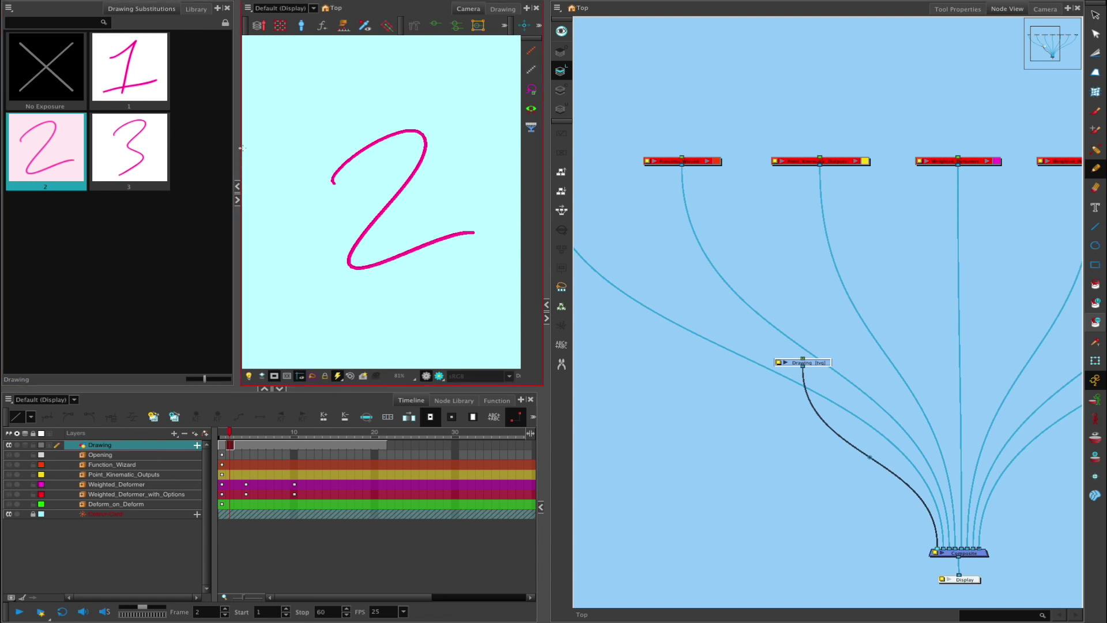
Step: Lock the substitutions list to the Drawing layer and choose drawing 2
{"action": "left_click", "coordinate": [225, 22]}
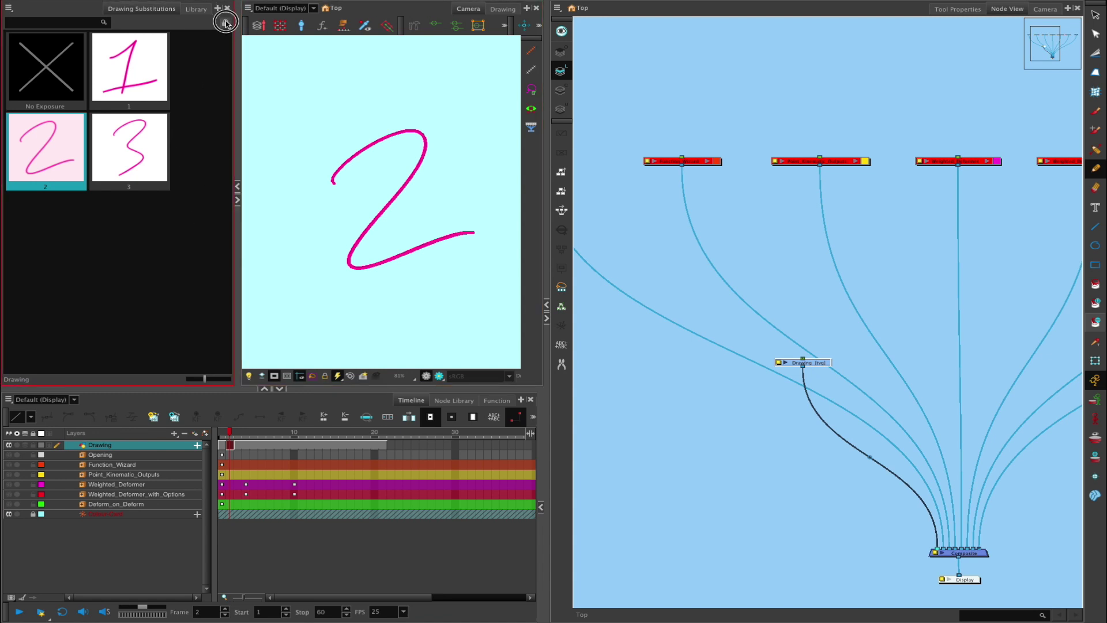
{"action": "left_click", "coordinate": [153, 98]}
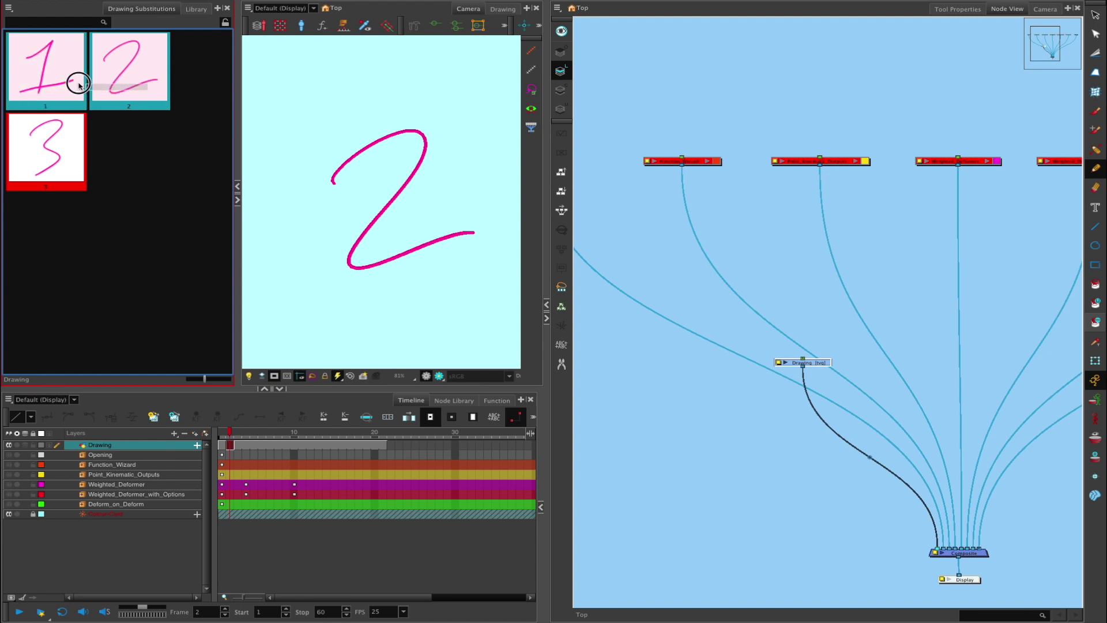
{"action": "right_click", "coordinate": [154, 83]}
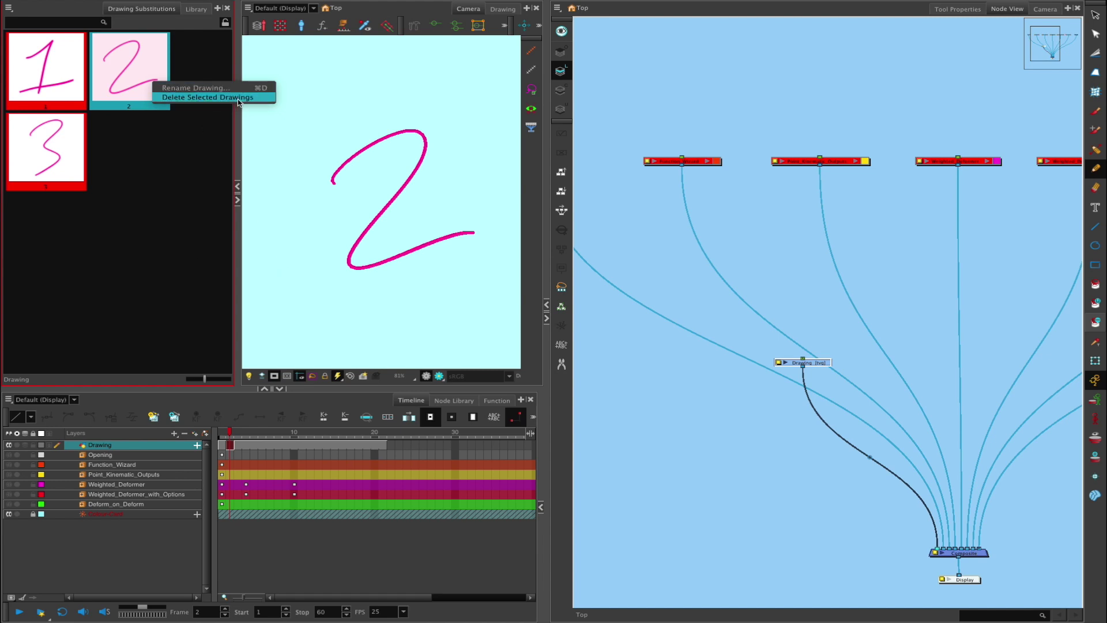
{"action": "left_click", "coordinate": [210, 151]}
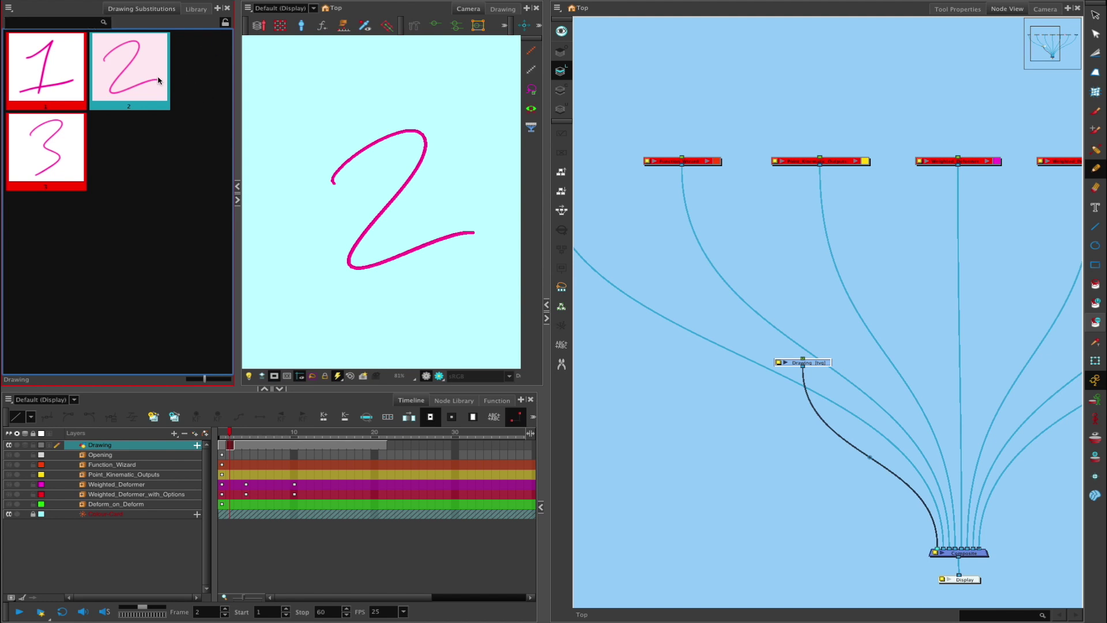
Step: Rename drawing 2 to Number_Two and filter the substitutions list with 'nu'
{"action": "right_click", "coordinate": [154, 91]}
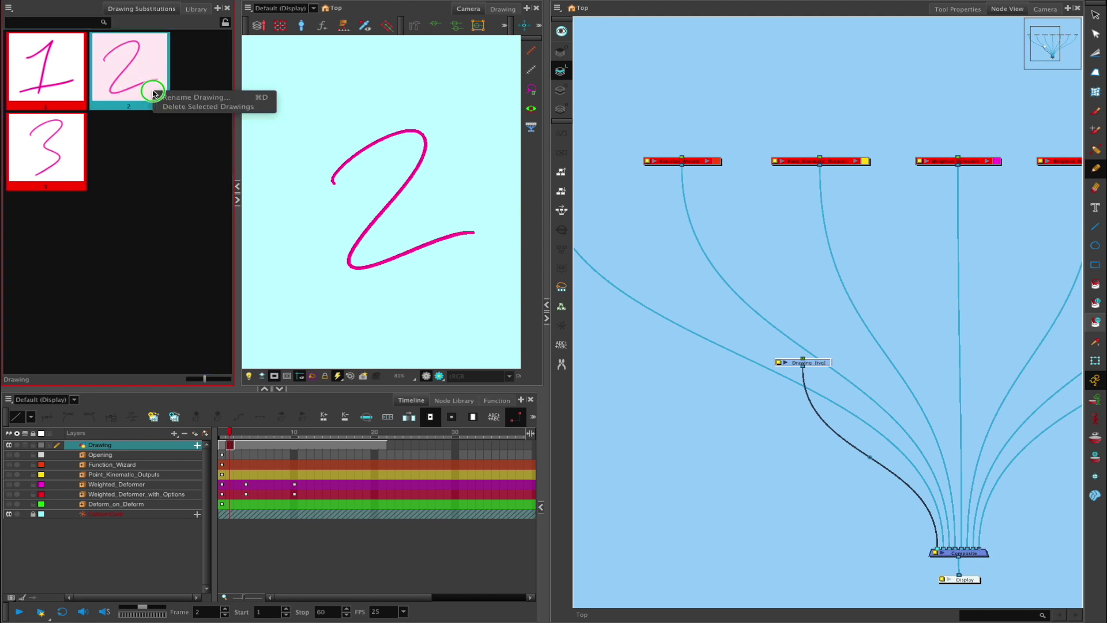
{"action": "left_click", "coordinate": [223, 99]}
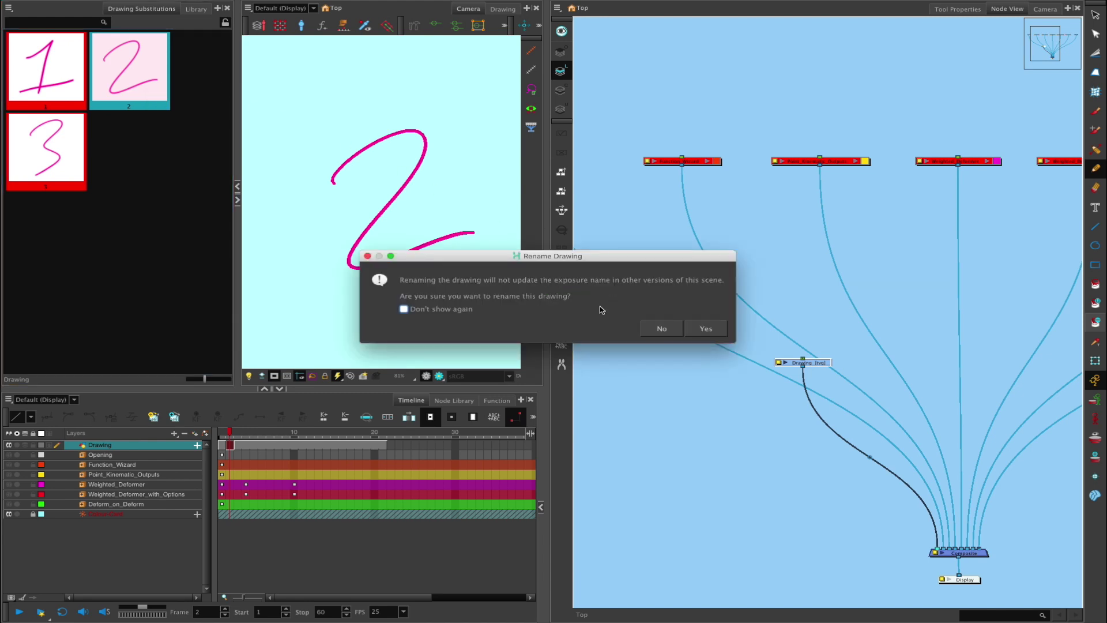
{"action": "left_click", "coordinate": [706, 329]}
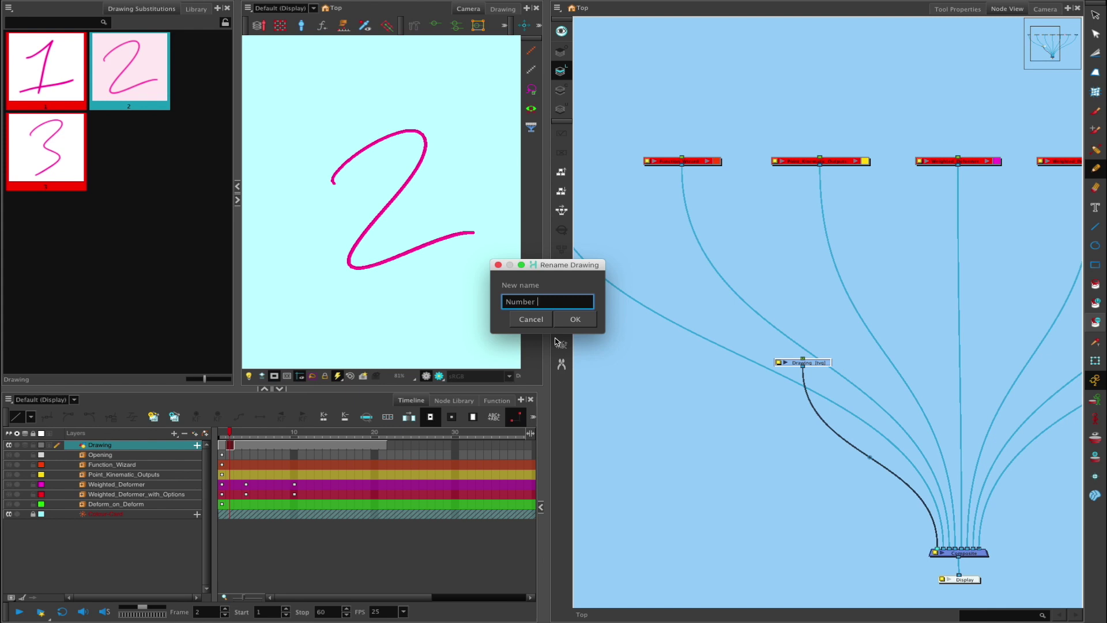
{"action": "left_click", "coordinate": [576, 319]}
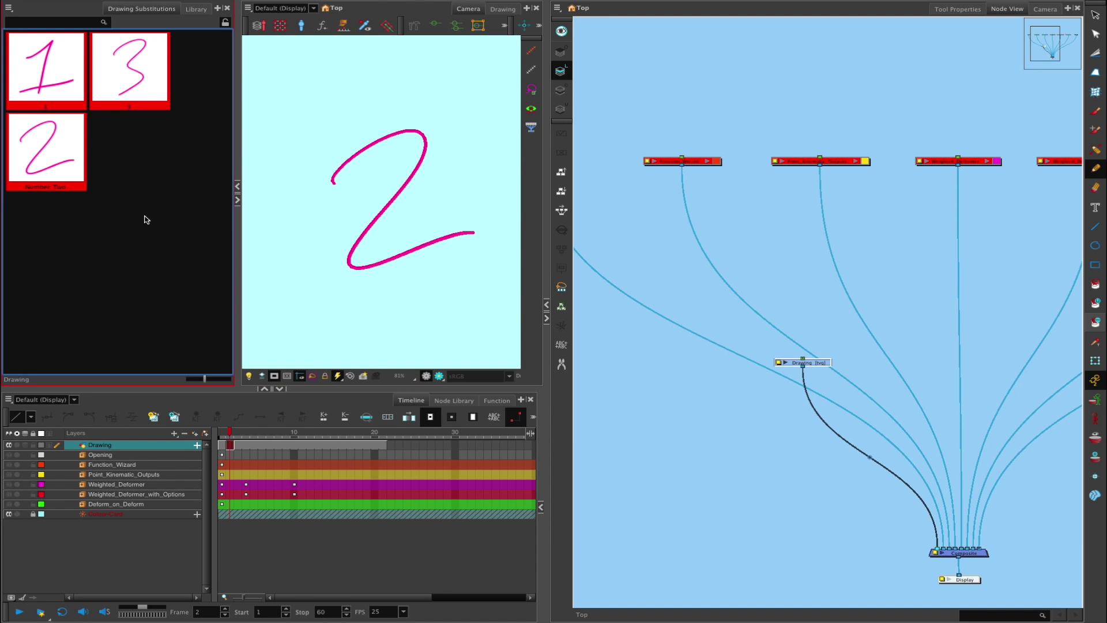
{"action": "type", "text": "number"}
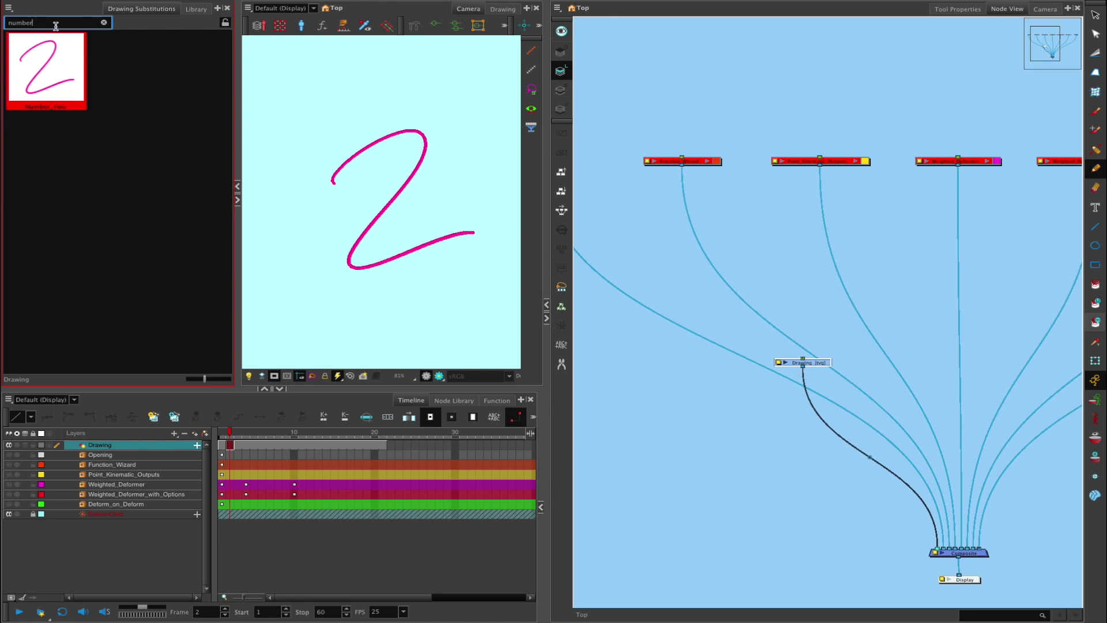
Step: Unlock the drawings list, clear its search filter, and shrink the thumbnails slightly
{"action": "left_click", "coordinate": [225, 23]}
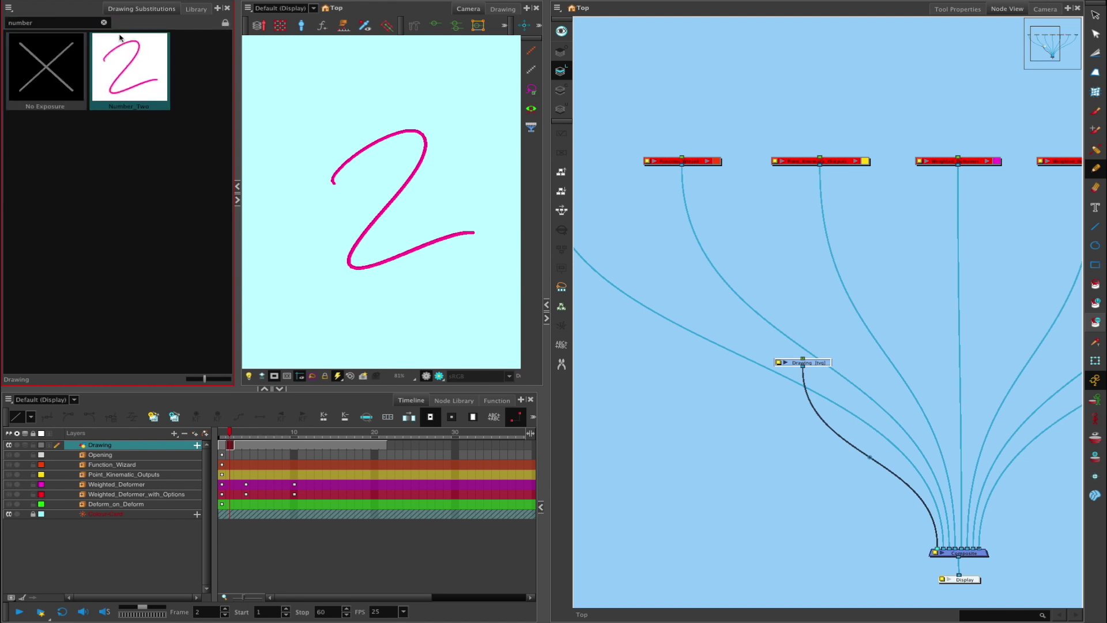
{"action": "left_click", "coordinate": [104, 22]}
{"action": "left_click_drag", "start_coordinate": [204, 379], "coordinate": [208, 379]}
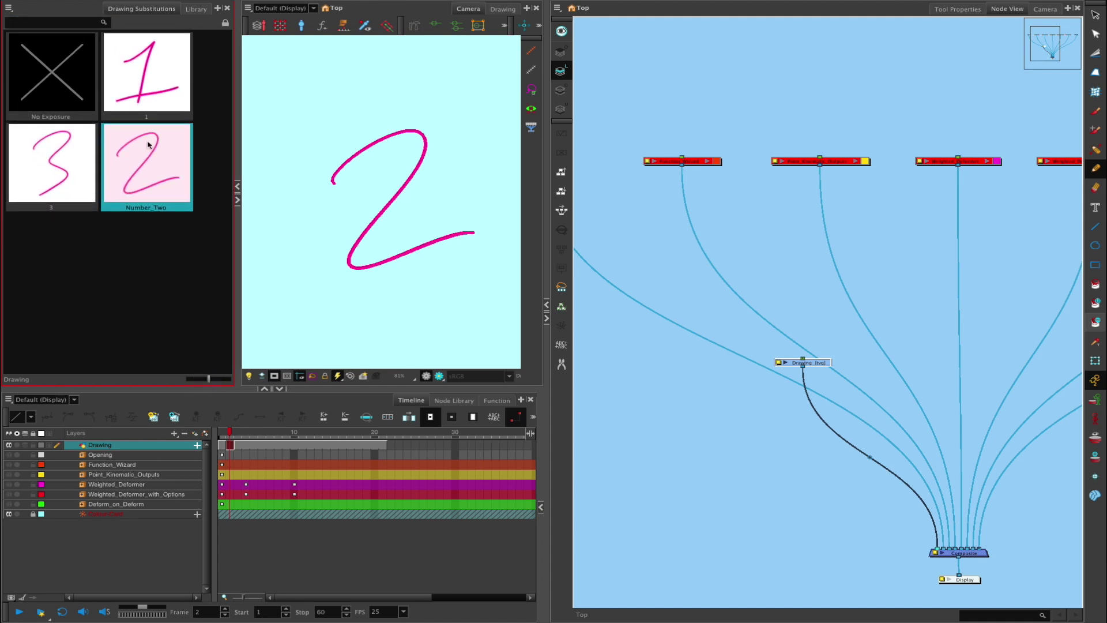
Step: Swap the current frame to drawing 1, view drawing 3 at frame 9, then delete the Drawing layer
{"action": "left_click", "coordinate": [176, 86]}
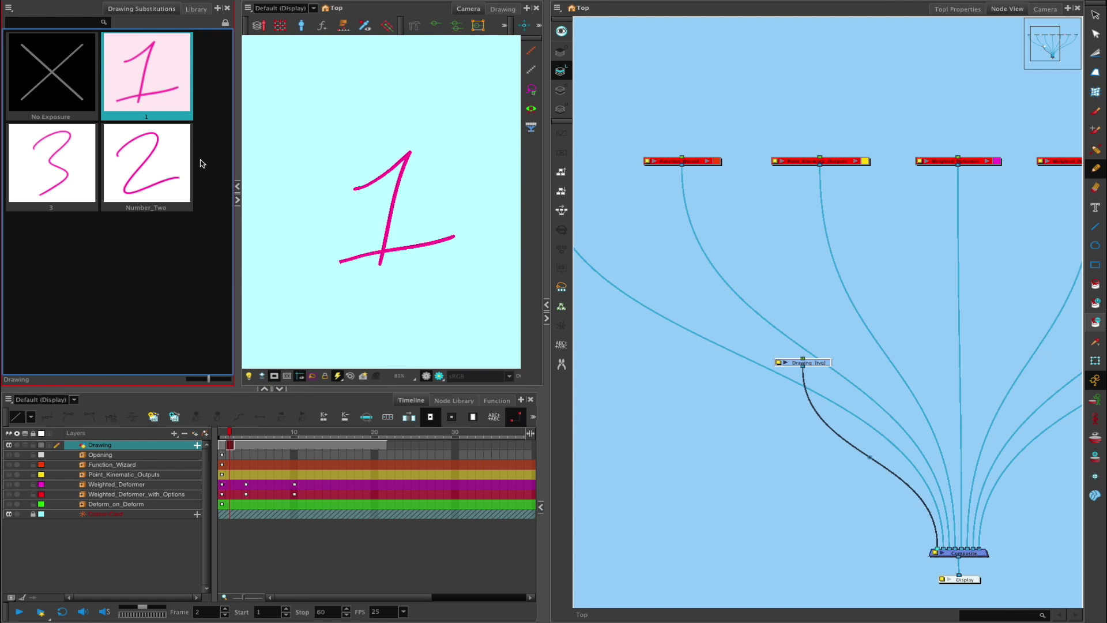
{"action": "left_click", "coordinate": [286, 444]}
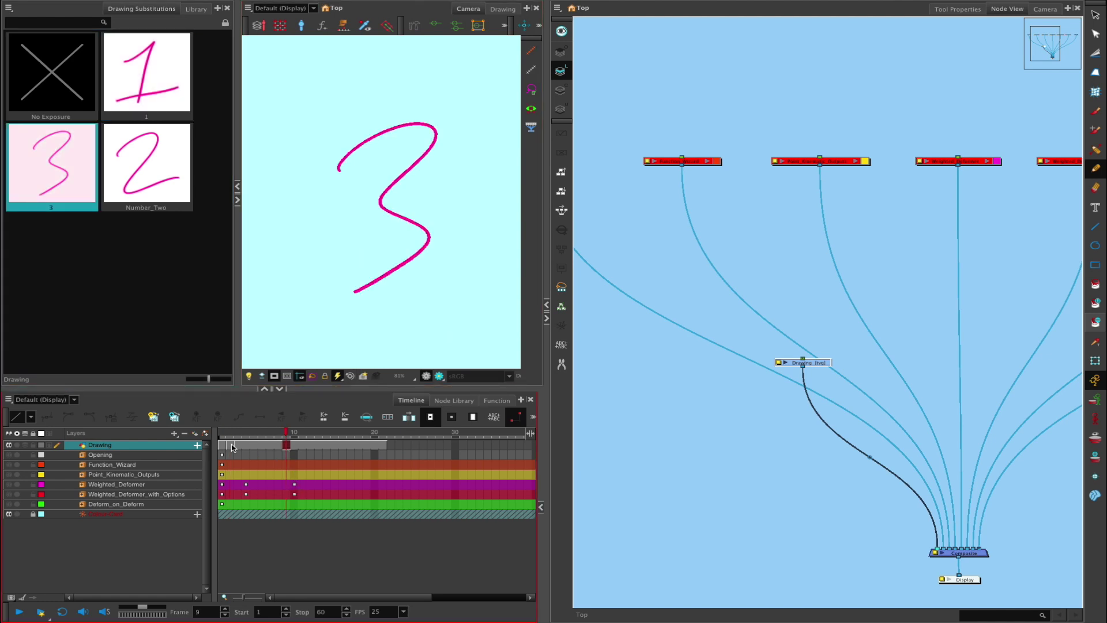
{"action": "left_click", "coordinate": [184, 434]}
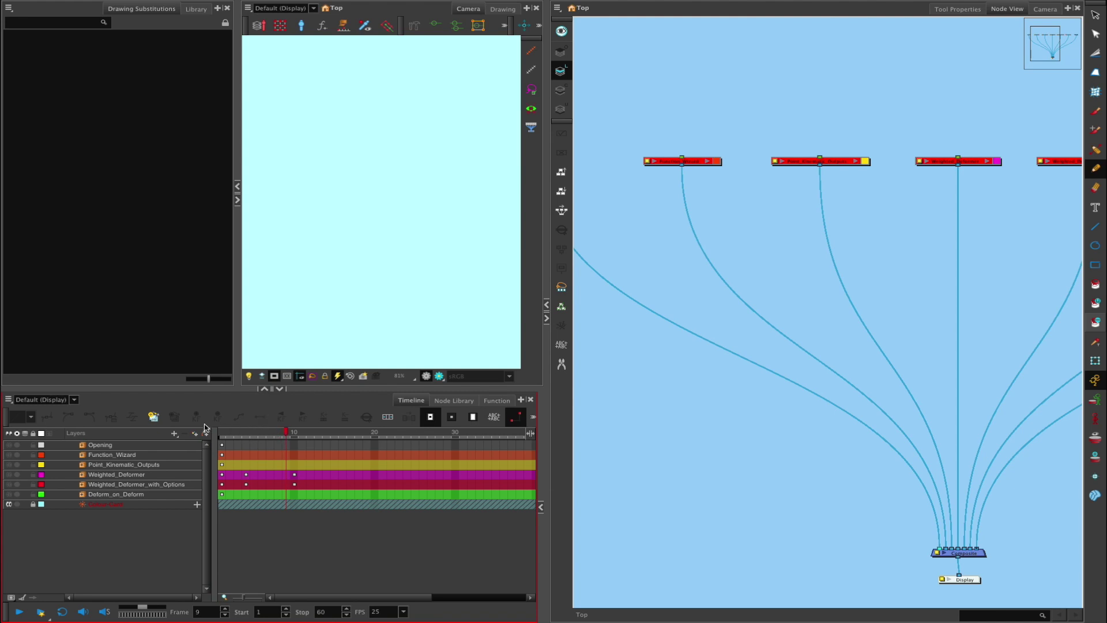
Step: Place a green scene marker on frame 5 from the ruler's Scene Markers menu
{"action": "left_click", "coordinate": [253, 432]}
{"action": "right_click", "coordinate": [262, 434]}
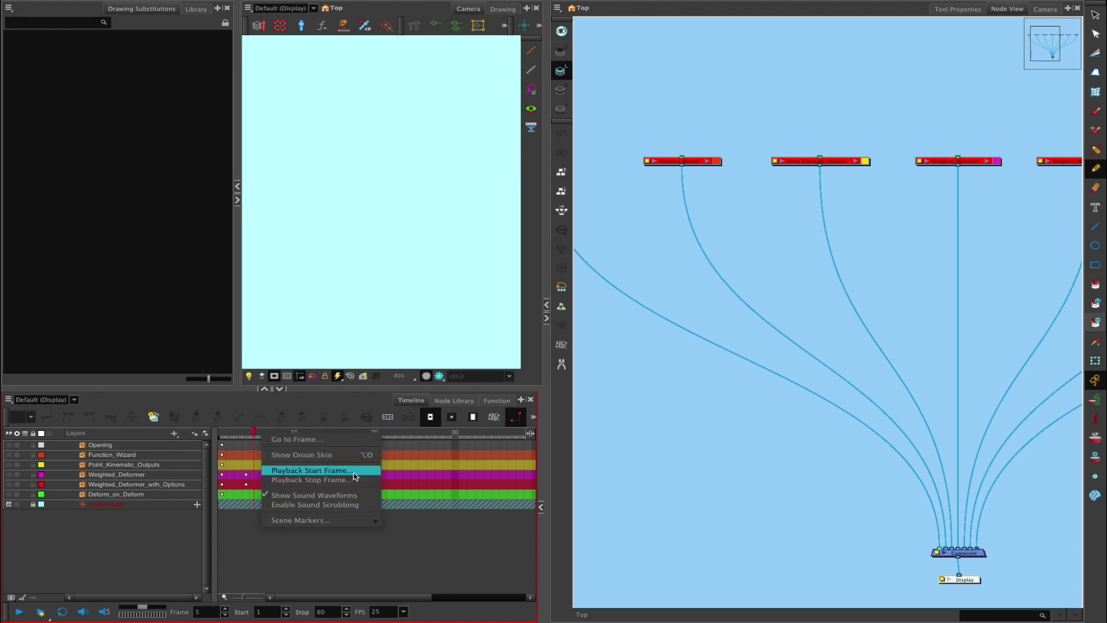
{"action": "mouse_move", "coordinate": [338, 522]}
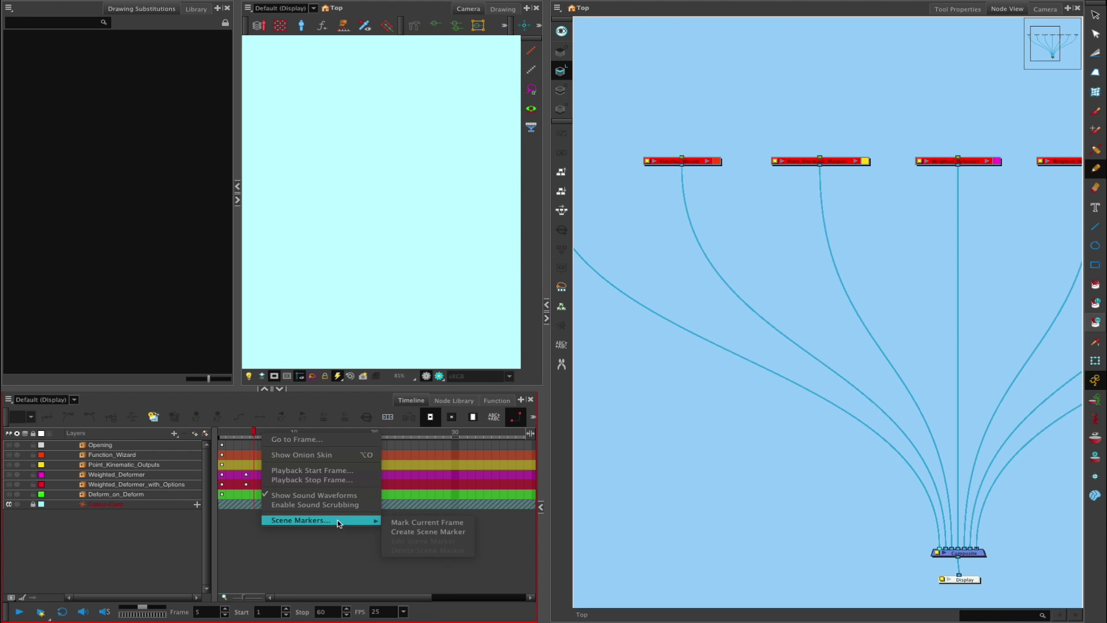
{"action": "left_click", "coordinate": [444, 522]}
{"action": "left_click", "coordinate": [286, 437]}
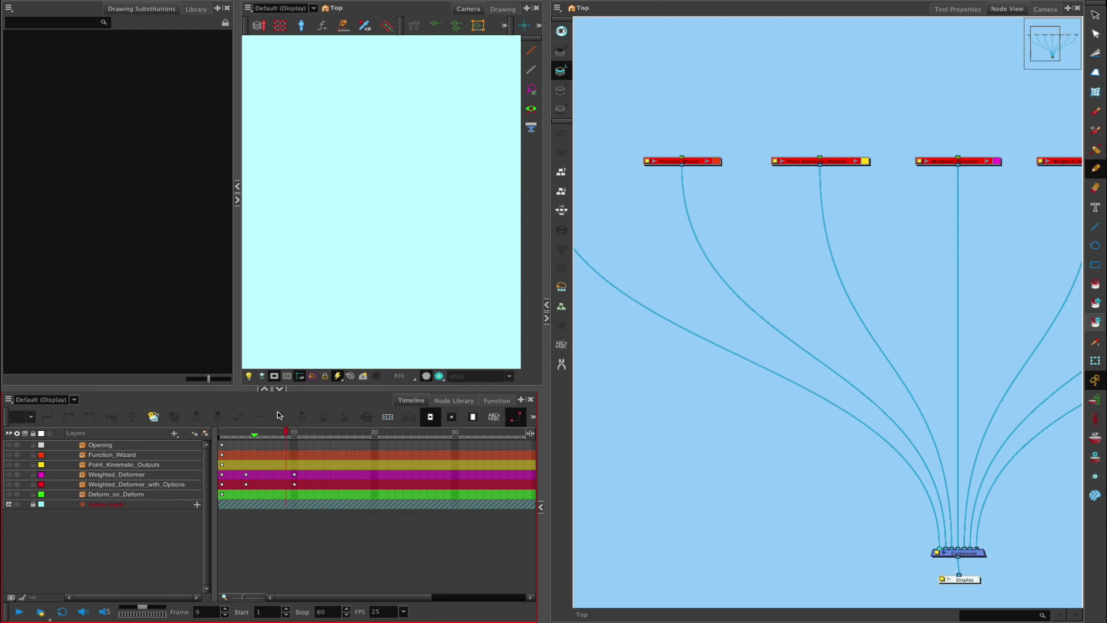
{"action": "mouse_move", "coordinate": [256, 437]}
{"action": "left_mouse_down"}
{"action": "mouse_move", "coordinate": [330, 439]}
{"action": "mouse_move", "coordinate": [244, 438]}
{"action": "mouse_move", "coordinate": [369, 438]}
{"action": "mouse_move", "coordinate": [246, 441]}
{"action": "mouse_move", "coordinate": [255, 438]}
{"action": "left_mouse_up"}
Step: Set the scene marker's duration to 2 and move it to frames 15–20
{"action": "right_click", "coordinate": [256, 437]}
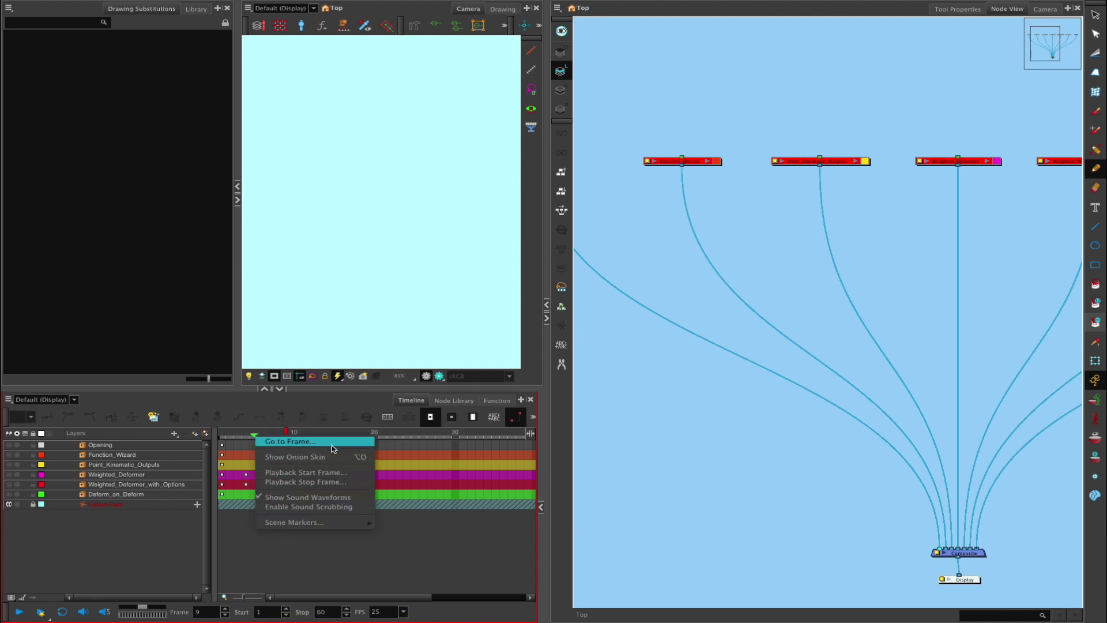
{"action": "mouse_move", "coordinate": [332, 523]}
{"action": "left_click", "coordinate": [441, 542]}
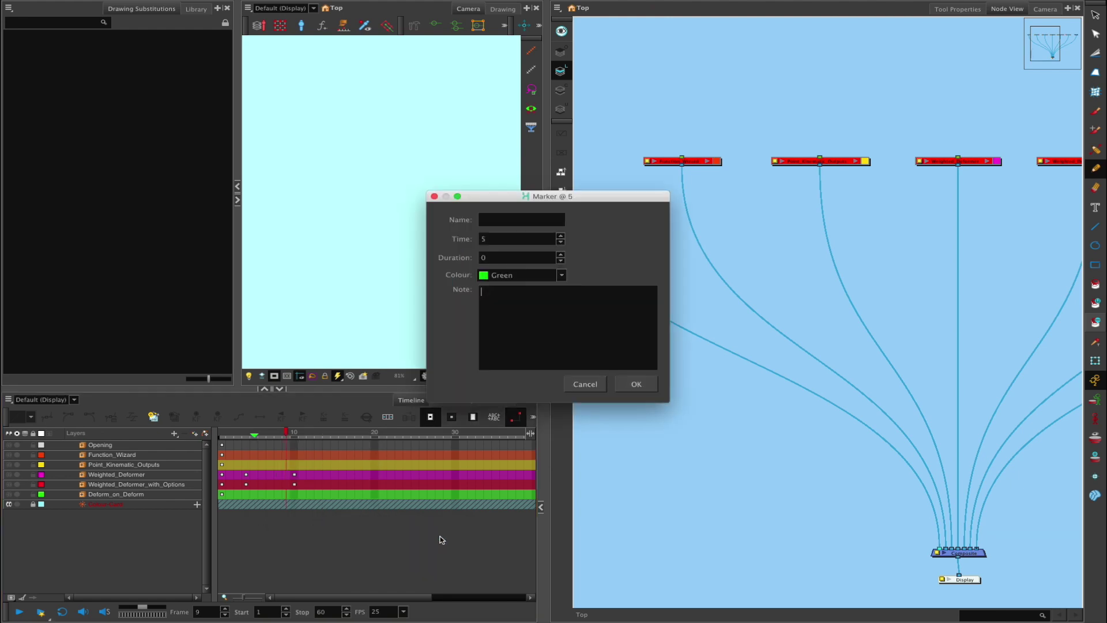
{"action": "left_click", "coordinate": [561, 255]}
{"action": "left_click", "coordinate": [561, 255]}
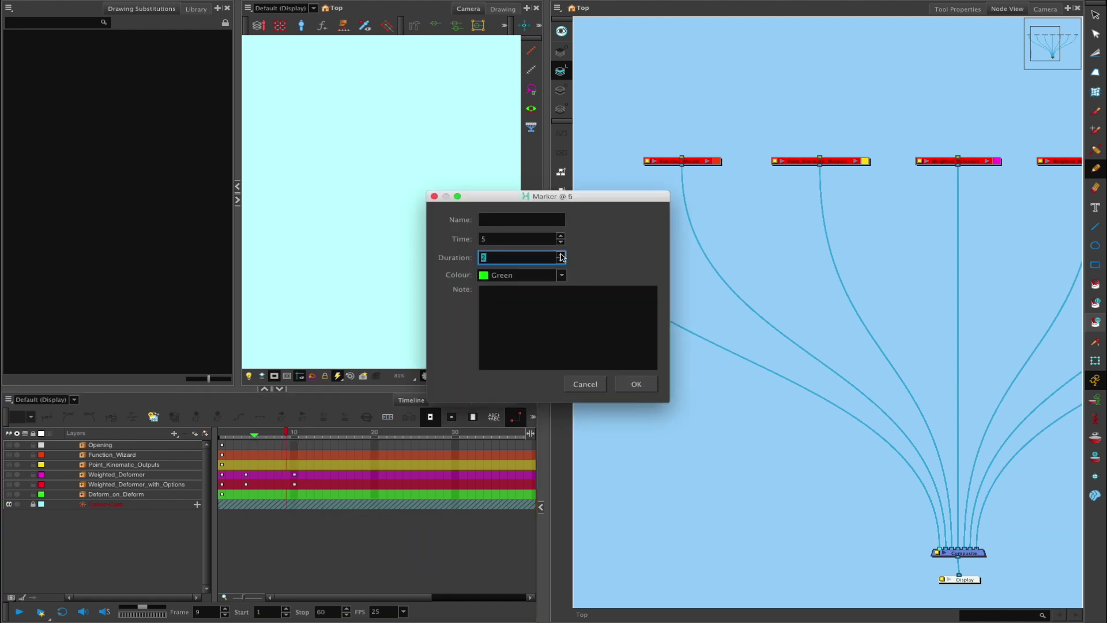
{"action": "left_click", "coordinate": [636, 384]}
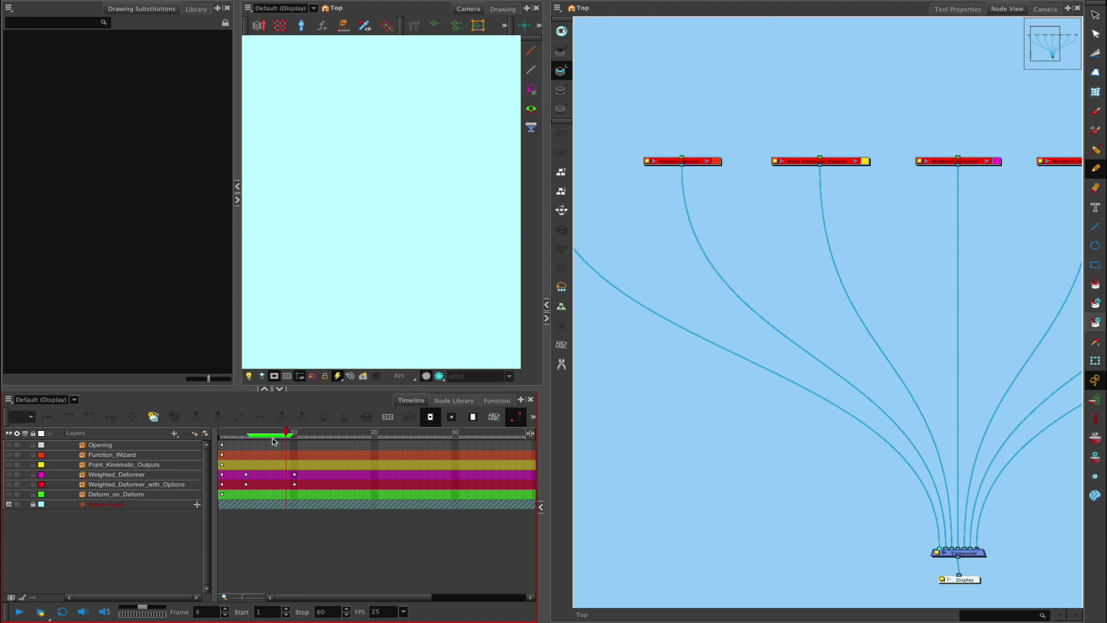
{"action": "left_click_drag", "start_coordinate": [279, 435], "coordinate": [361, 437]}
Step: Add a new Drawing layer to the timeline
{"action": "left_click", "coordinate": [194, 434]}
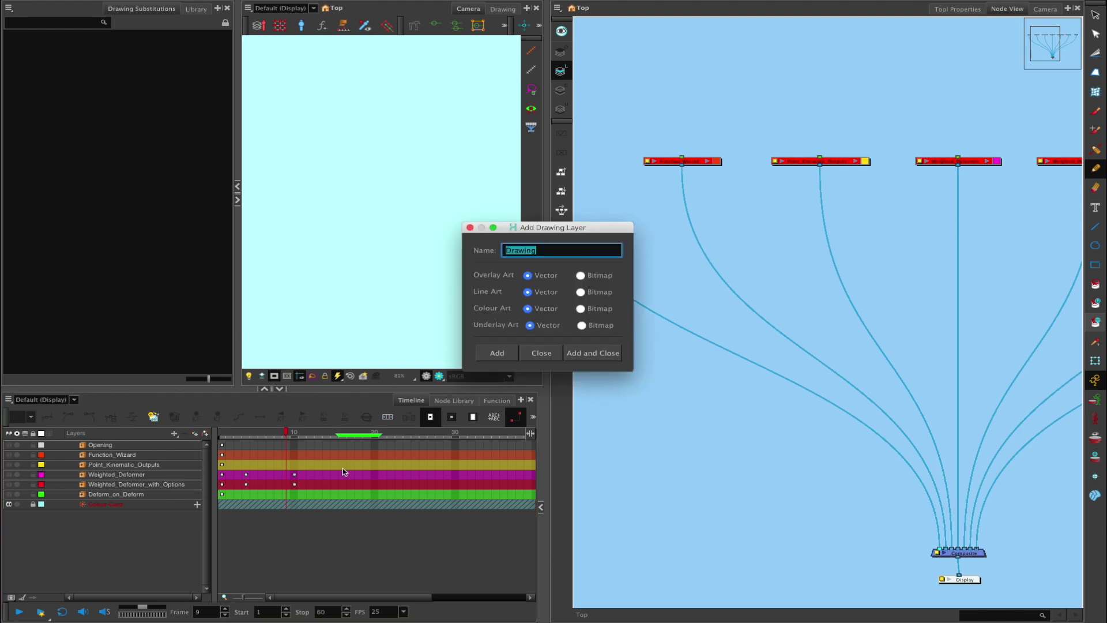
{"action": "key", "text": "Return"}
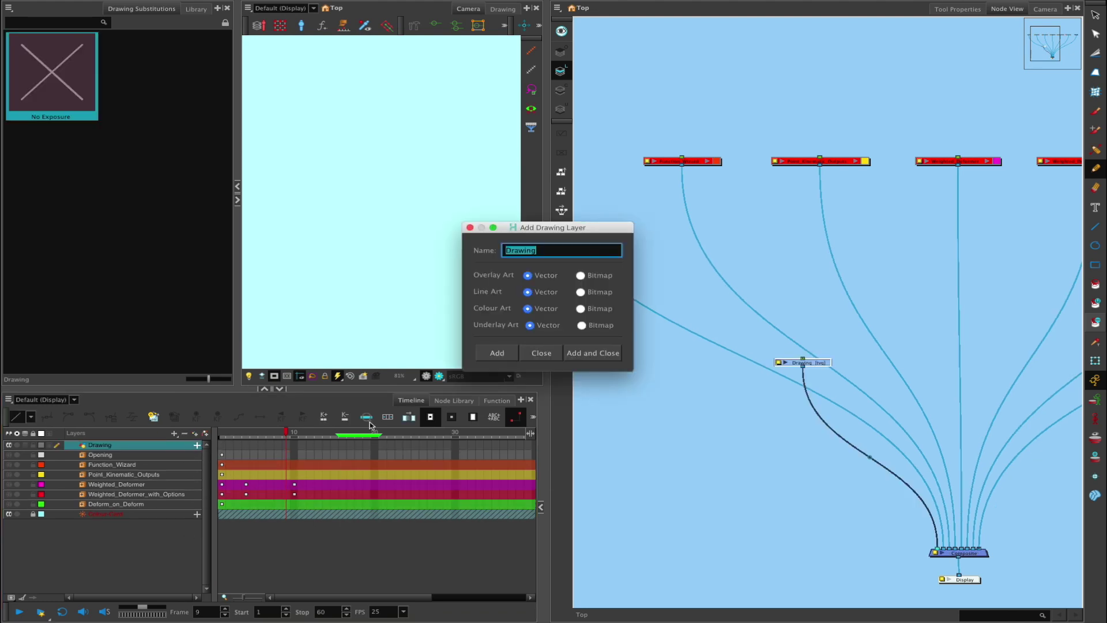
{"action": "key", "text": "Escape"}
{"action": "left_click", "coordinate": [427, 445]}
{"action": "left_click", "coordinate": [222, 446]}
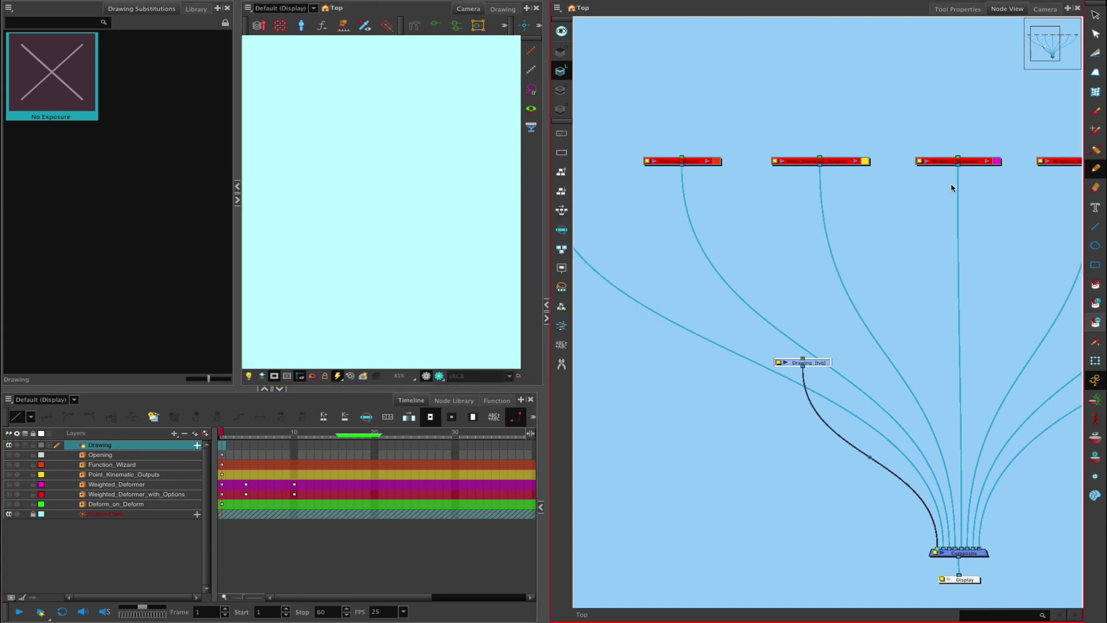
Step: Create an empty drawing at frame 1 and extend its exposure through frame 23
{"action": "left_click", "coordinate": [253, 455]}
{"action": "left_click", "coordinate": [259, 445]}
{"action": "left_click", "coordinate": [222, 447]}
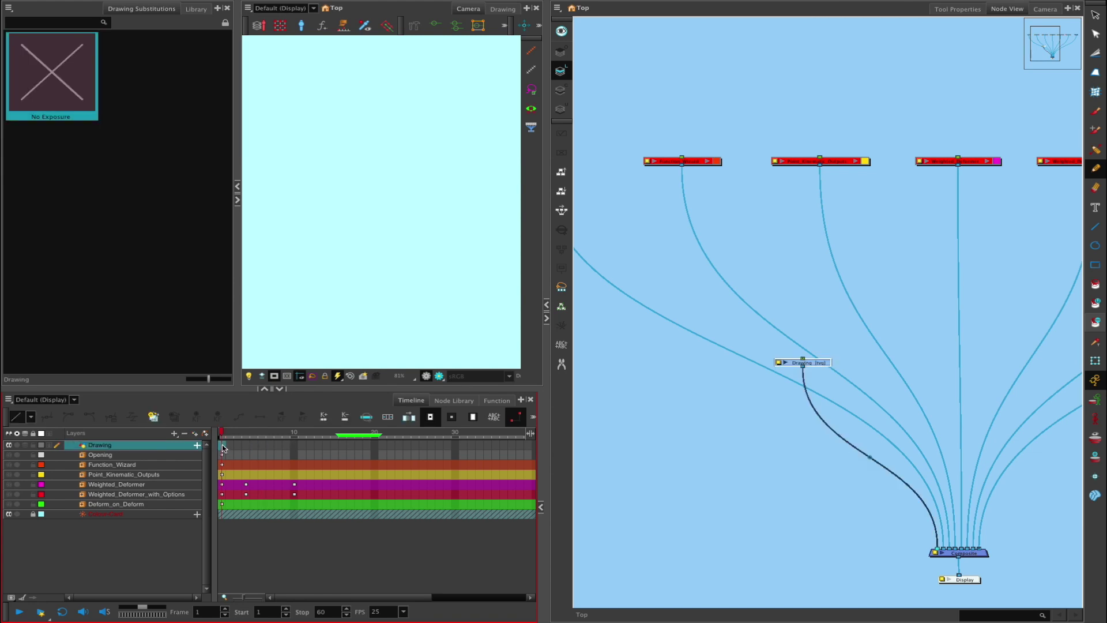
{"action": "right_click", "coordinate": [223, 448]}
{"action": "mouse_move", "coordinate": [305, 346]}
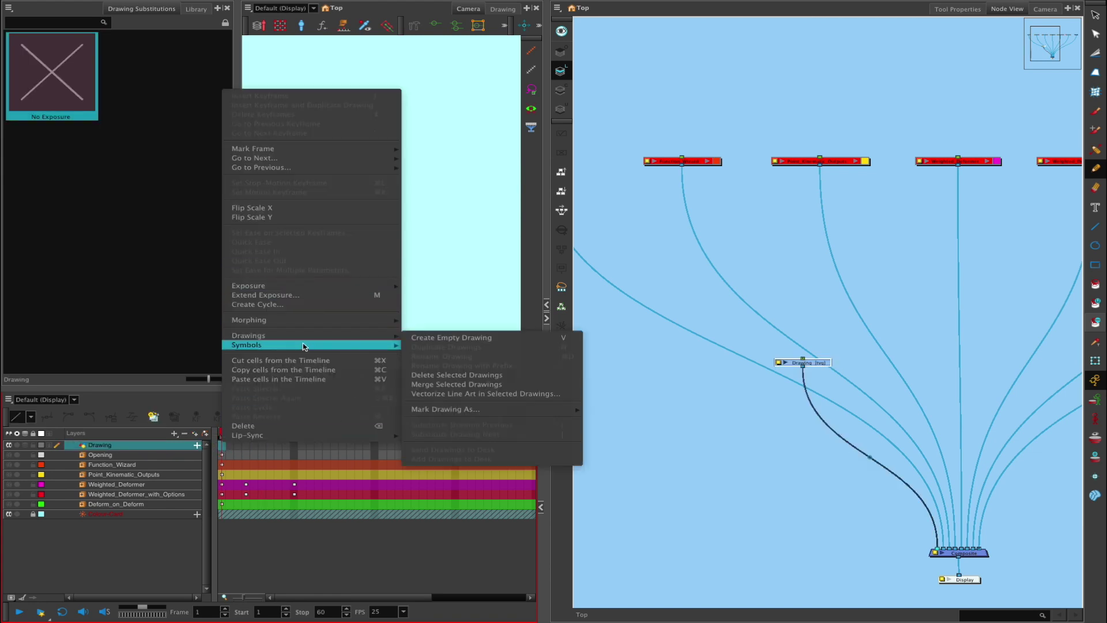
{"action": "left_click", "coordinate": [499, 339]}
{"action": "left_click", "coordinate": [398, 447]}
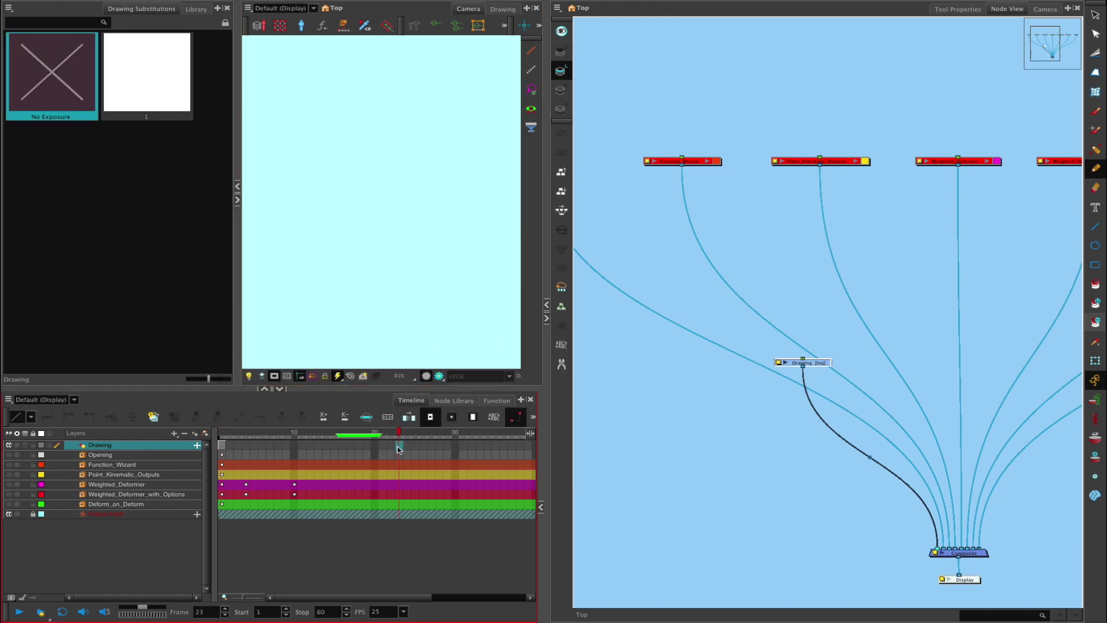
{"action": "key", "text": "F5"}
Step: Put a blue marker on frame 5 and a coloured marker on frame 12
{"action": "left_click", "coordinate": [240, 445]}
{"action": "left_click", "coordinate": [255, 444]}
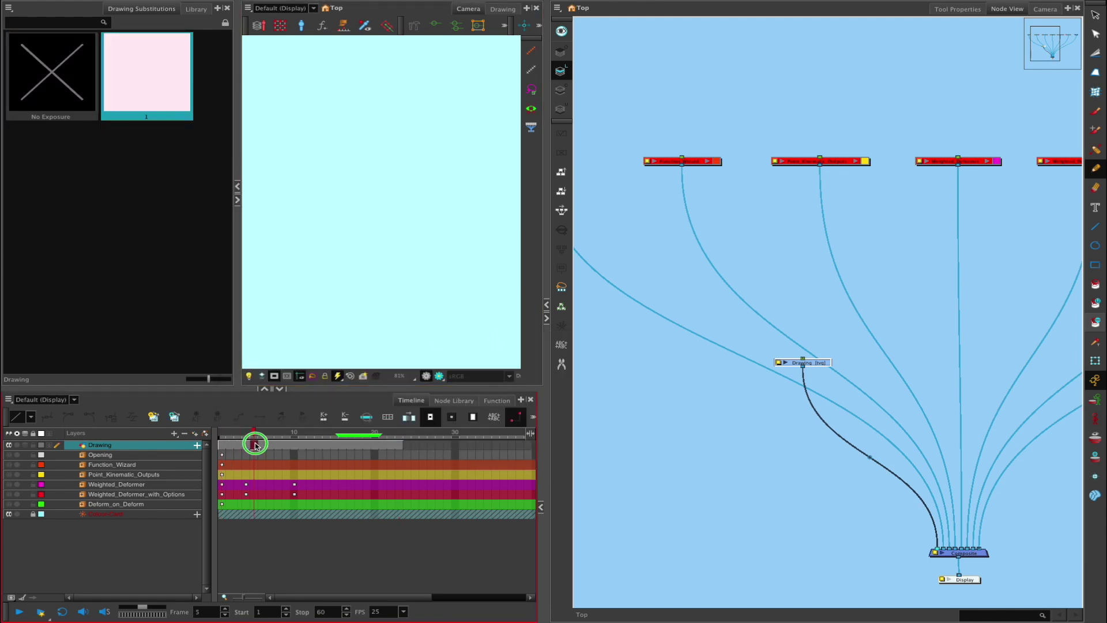
{"action": "right_click", "coordinate": [255, 445]}
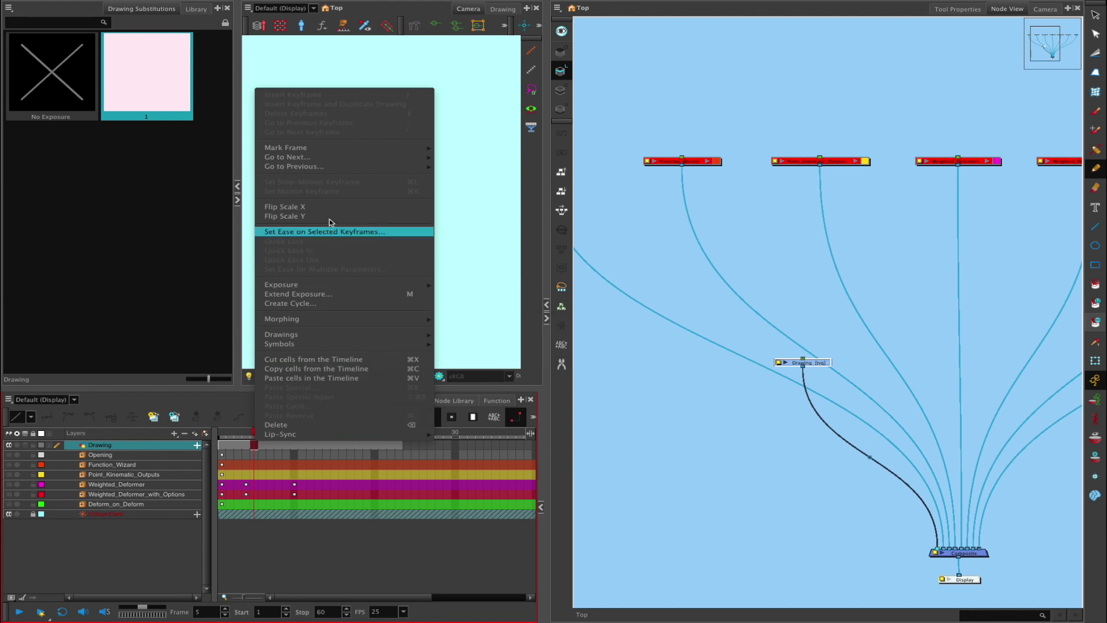
{"action": "mouse_move", "coordinate": [431, 149]}
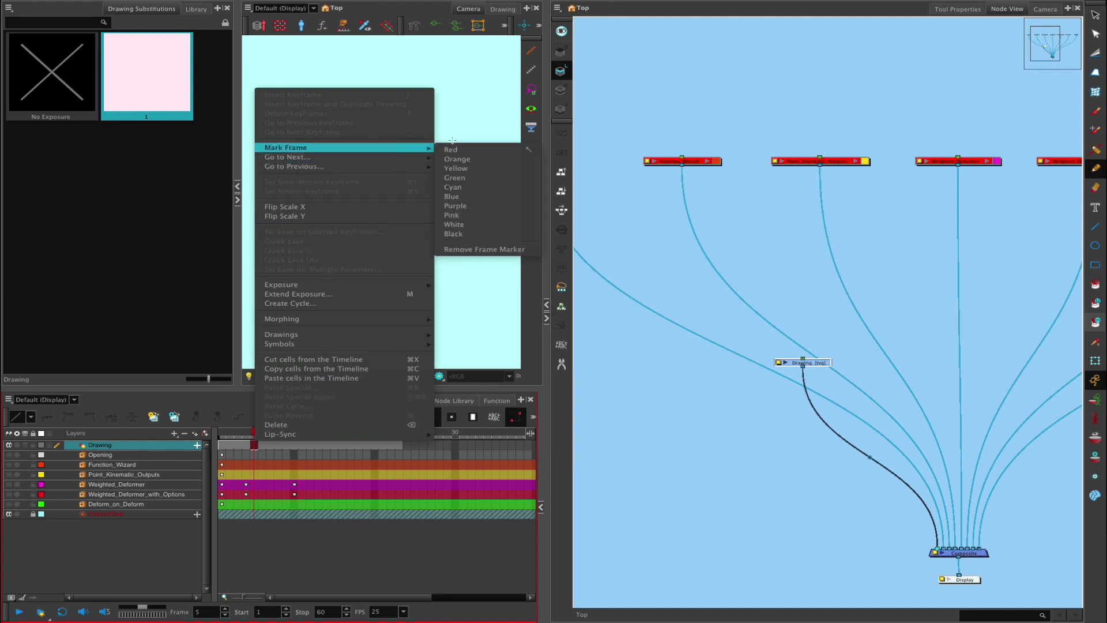
{"action": "left_click", "coordinate": [479, 196]}
{"action": "left_click", "coordinate": [310, 445]}
{"action": "right_click", "coordinate": [311, 445]}
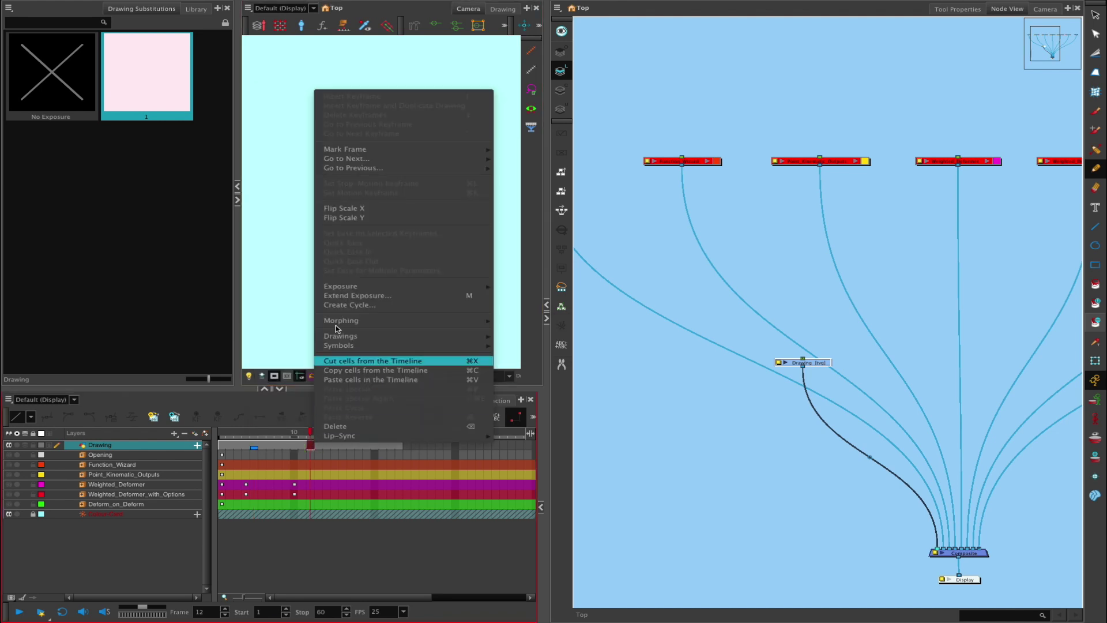
{"action": "mouse_move", "coordinate": [403, 149]}
{"action": "left_click", "coordinate": [562, 227]}
Step: Mark frame 13 with a pink marker, then set the current frame to 7
{"action": "left_click", "coordinate": [366, 445]}
{"action": "left_click", "coordinate": [311, 446]}
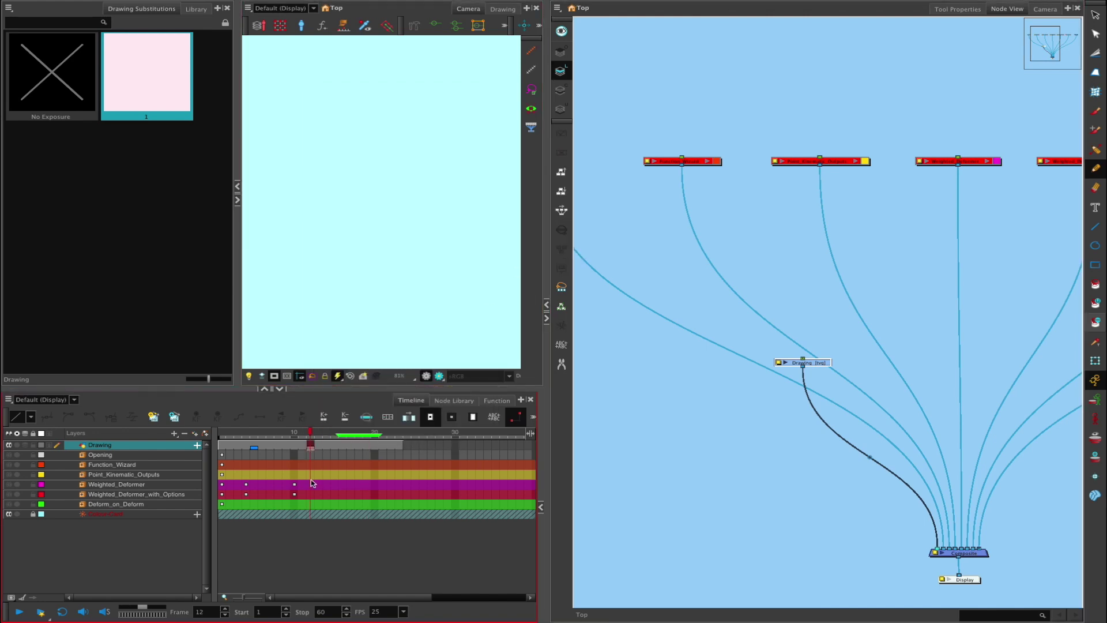
{"action": "right_click", "coordinate": [321, 445]}
{"action": "mouse_move", "coordinate": [396, 148]}
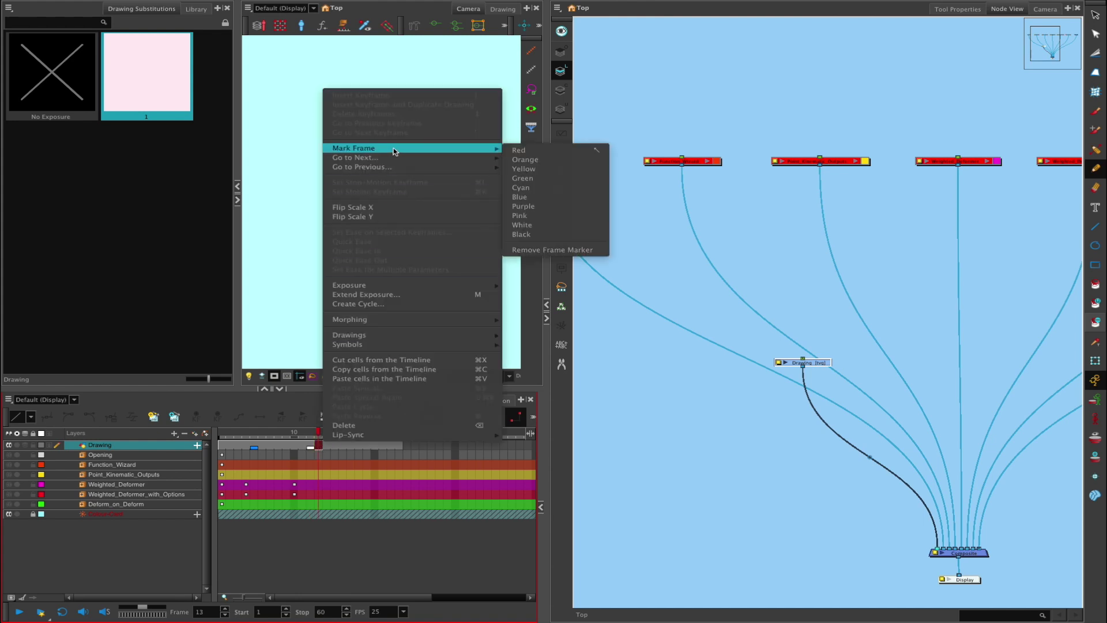
{"action": "left_click", "coordinate": [553, 215]}
{"action": "left_click", "coordinate": [350, 445]}
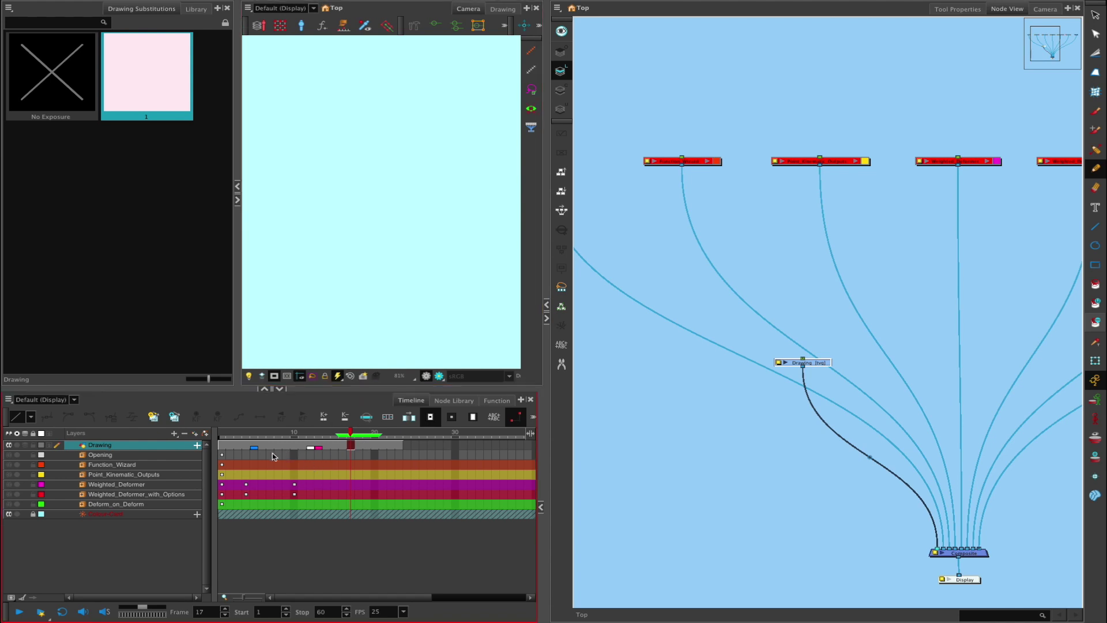
{"action": "left_click_drag", "start_coordinate": [257, 448], "coordinate": [275, 448]}
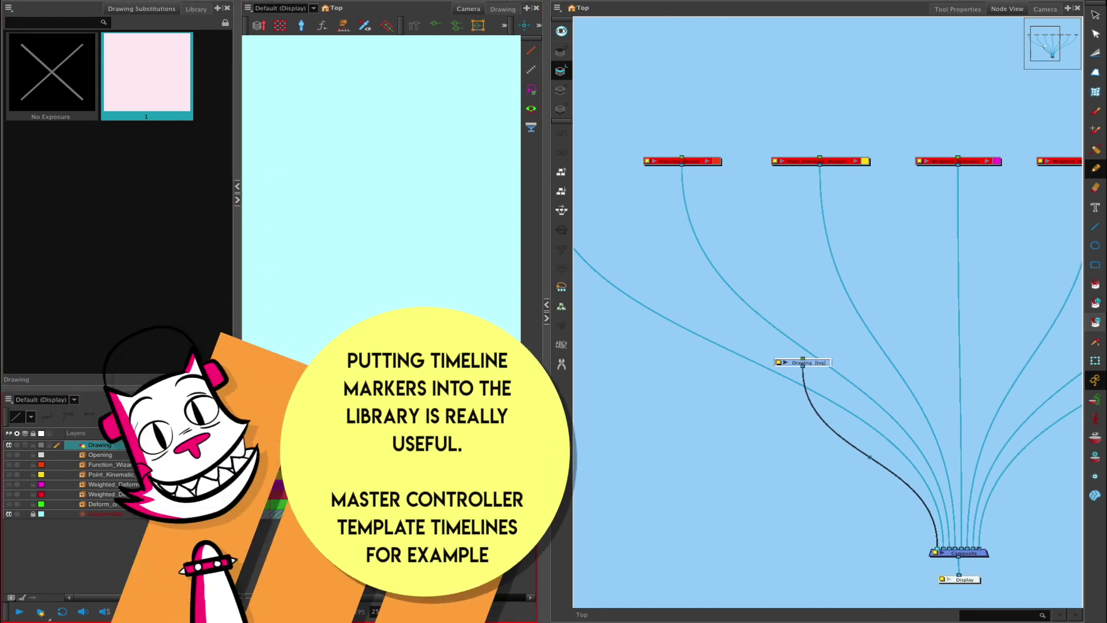
Step: Check the green scene marker's settings and drag it to span frames 21–27
{"action": "left_click", "coordinate": [403, 416]}
{"action": "left_click", "coordinate": [583, 384]}
{"action": "left_click_drag", "start_coordinate": [433, 447], "coordinate": [393, 448]}
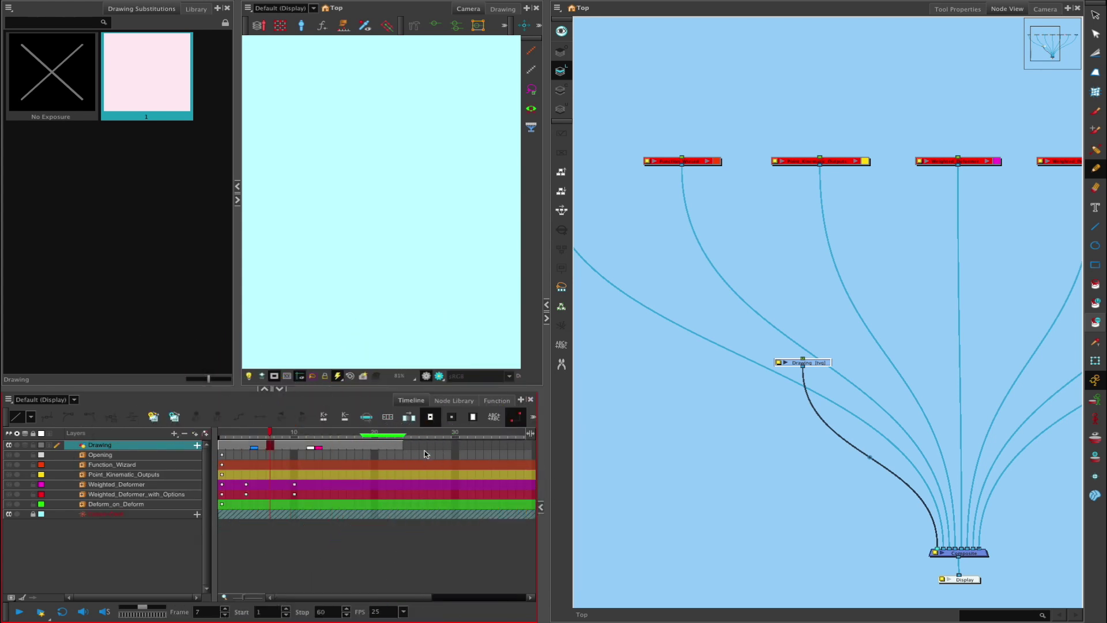
{"action": "mouse_move", "coordinate": [392, 435]}
{"action": "left_mouse_down"}
{"action": "mouse_move", "coordinate": [435, 438]}
{"action": "mouse_move", "coordinate": [416, 440]}
{"action": "left_mouse_up"}
Step: Delete the green scene marker from the ruler and remove the Drawing layer
{"action": "right_click", "coordinate": [418, 438]}
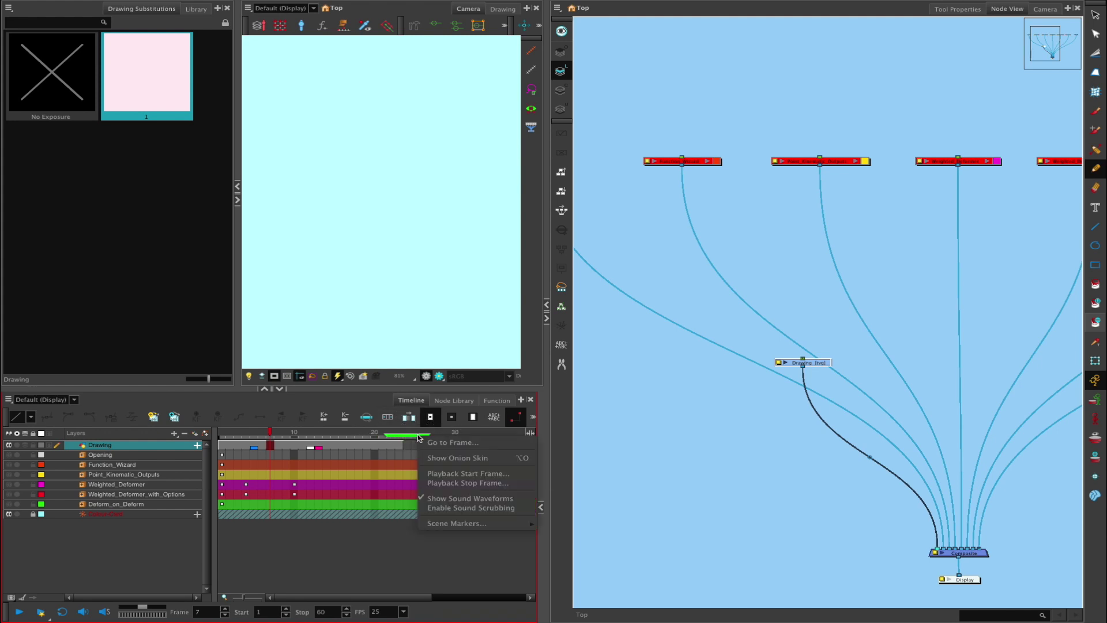
{"action": "mouse_move", "coordinate": [491, 522]}
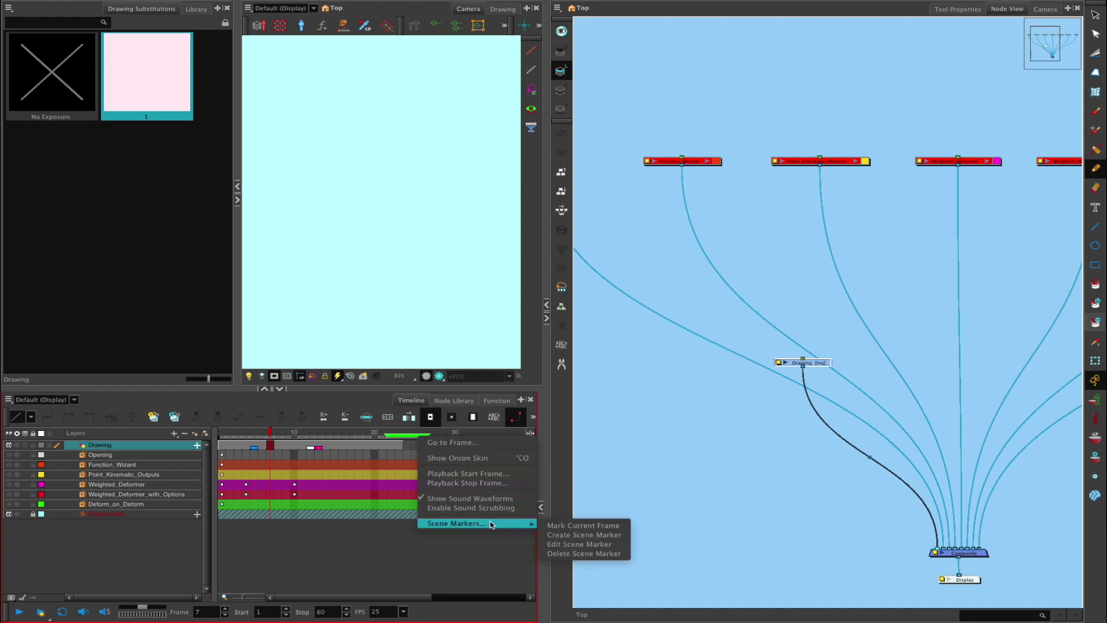
{"action": "left_click", "coordinate": [600, 553]}
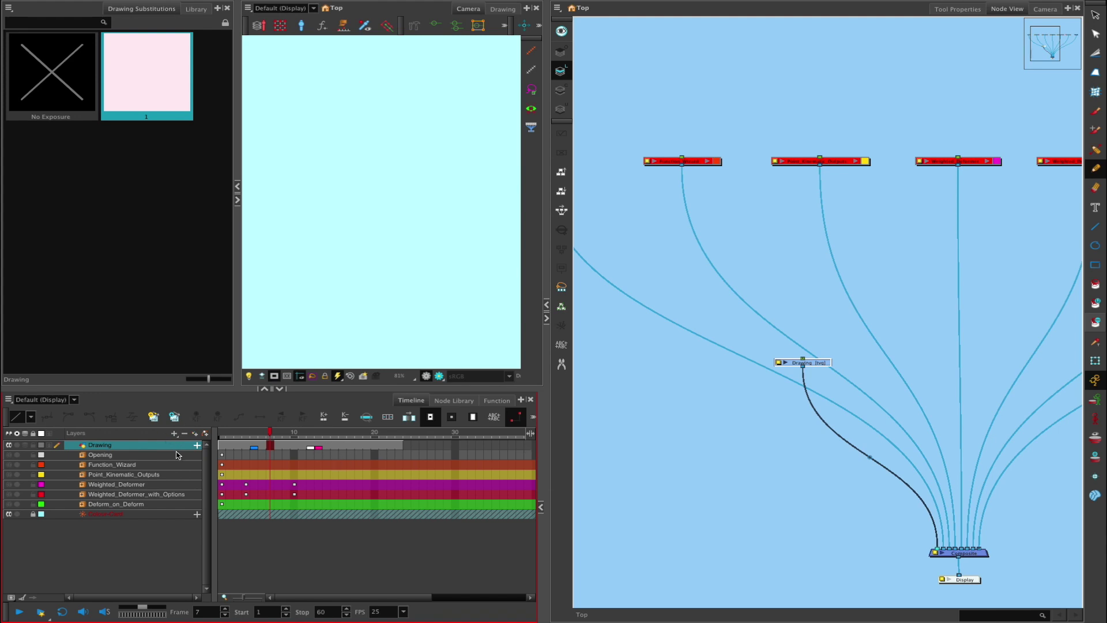
{"action": "left_click", "coordinate": [184, 433]}
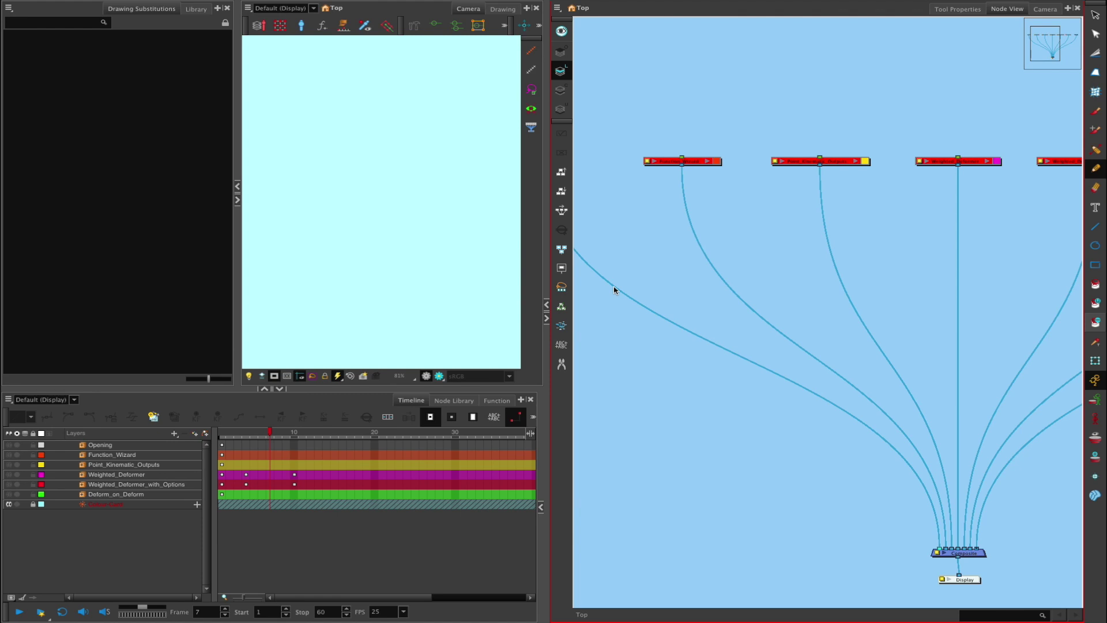
Step: Add a new layer named Drawing and select its frame 1
{"action": "left_click", "coordinate": [194, 434]}
{"action": "type", "text": "Drawing"}
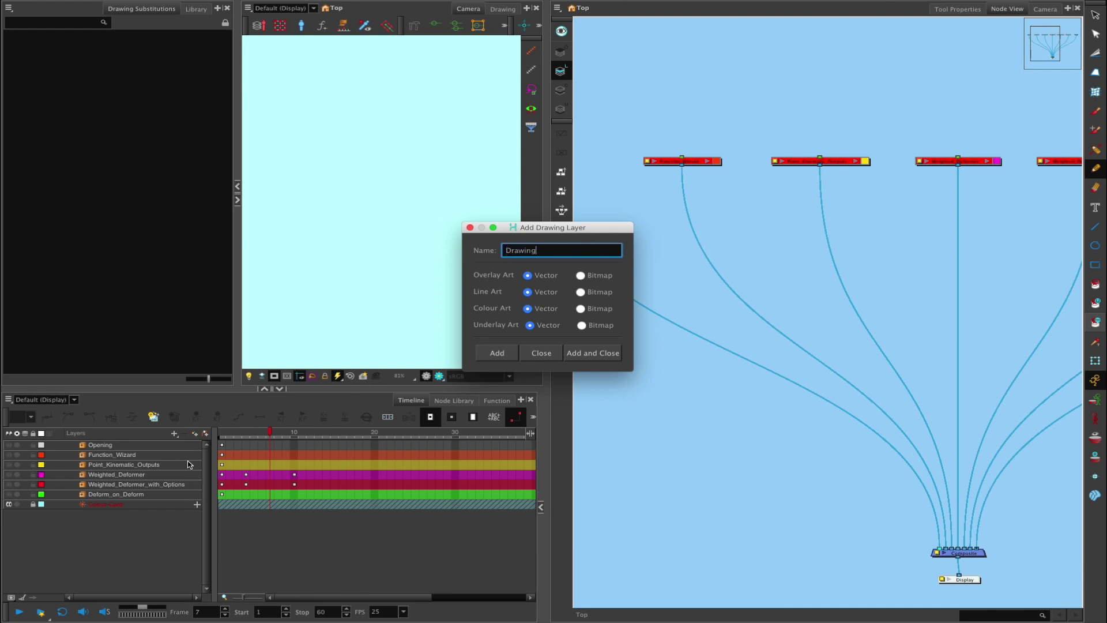
{"action": "left_click", "coordinate": [593, 352]}
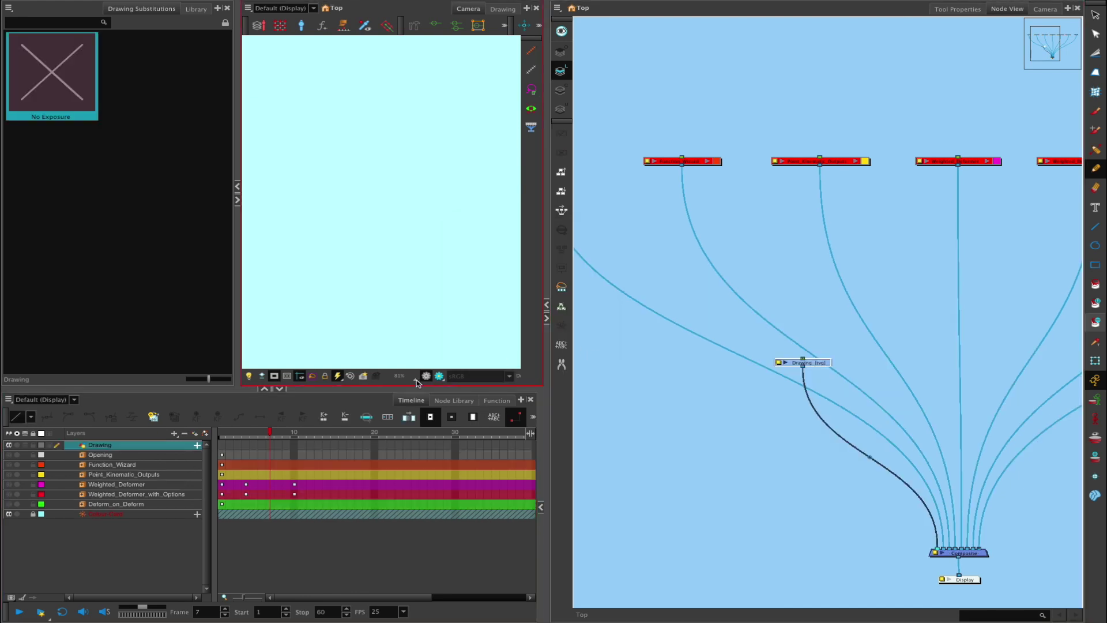
{"action": "left_click", "coordinate": [220, 444]}
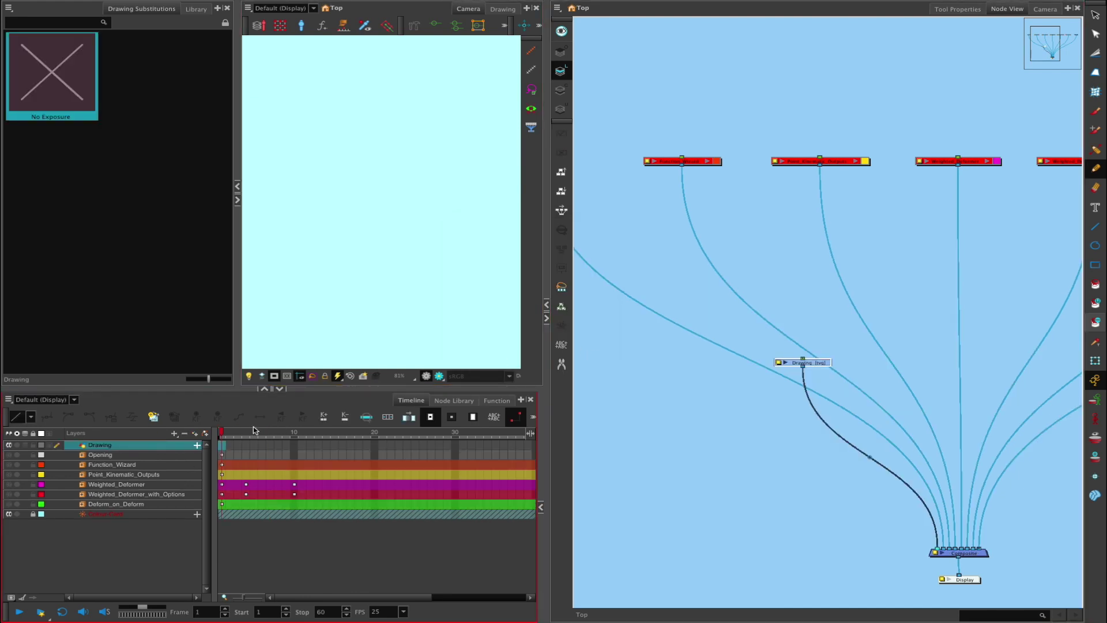
Step: Draw a pink zigzag with the Pencil on frame 1
{"action": "left_click", "coordinate": [1097, 171]}
{"action": "mouse_move", "coordinate": [332, 179]}
{"action": "left_mouse_down"}
{"action": "mouse_move", "coordinate": [369, 165]}
{"action": "mouse_move", "coordinate": [444, 291]}
{"action": "left_mouse_up"}
{"action": "left_click", "coordinate": [957, 9]}
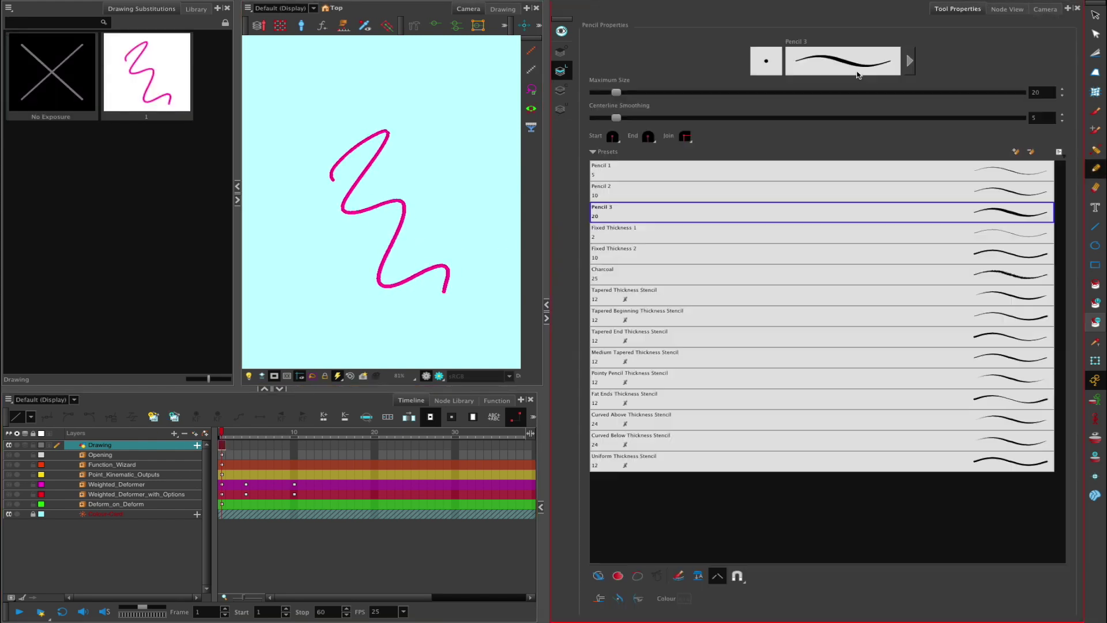
{"action": "left_click", "coordinate": [1024, 9]}
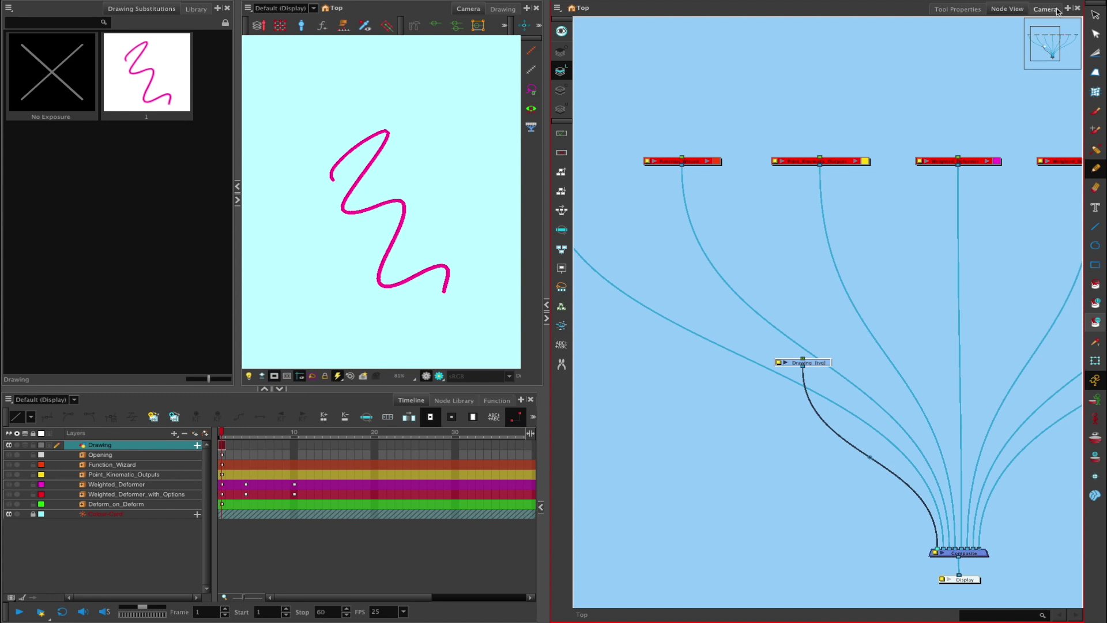
{"action": "left_click", "coordinate": [1044, 9]}
{"action": "left_click", "coordinate": [957, 9]}
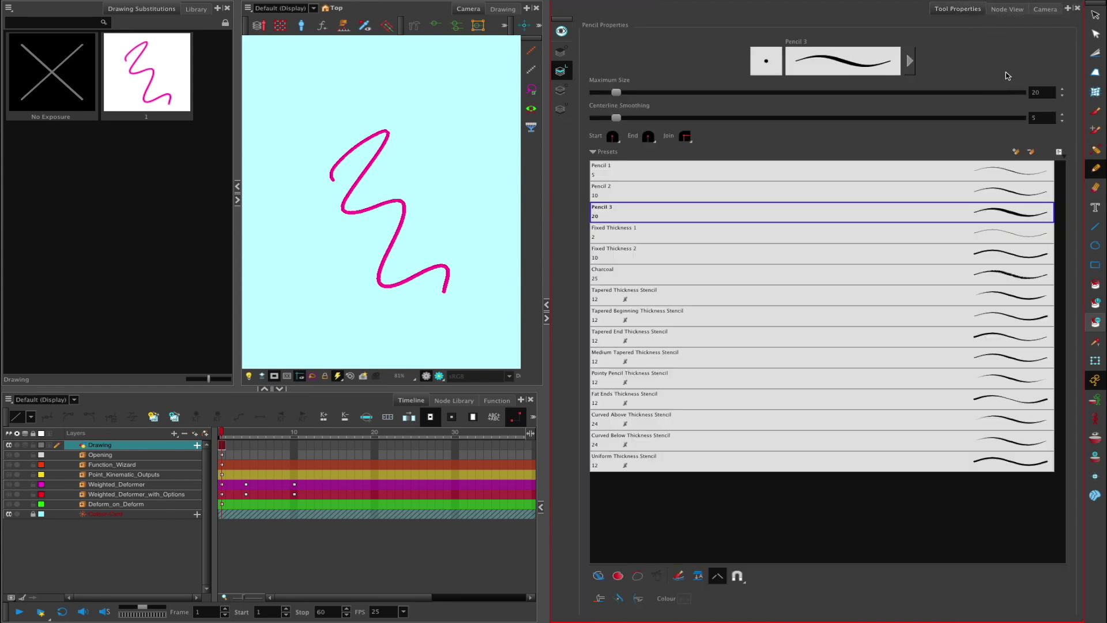
Step: Switch to the Transform tool with snapping on, and duplicate the layer as Drawing_1
{"action": "left_click", "coordinate": [1095, 360]}
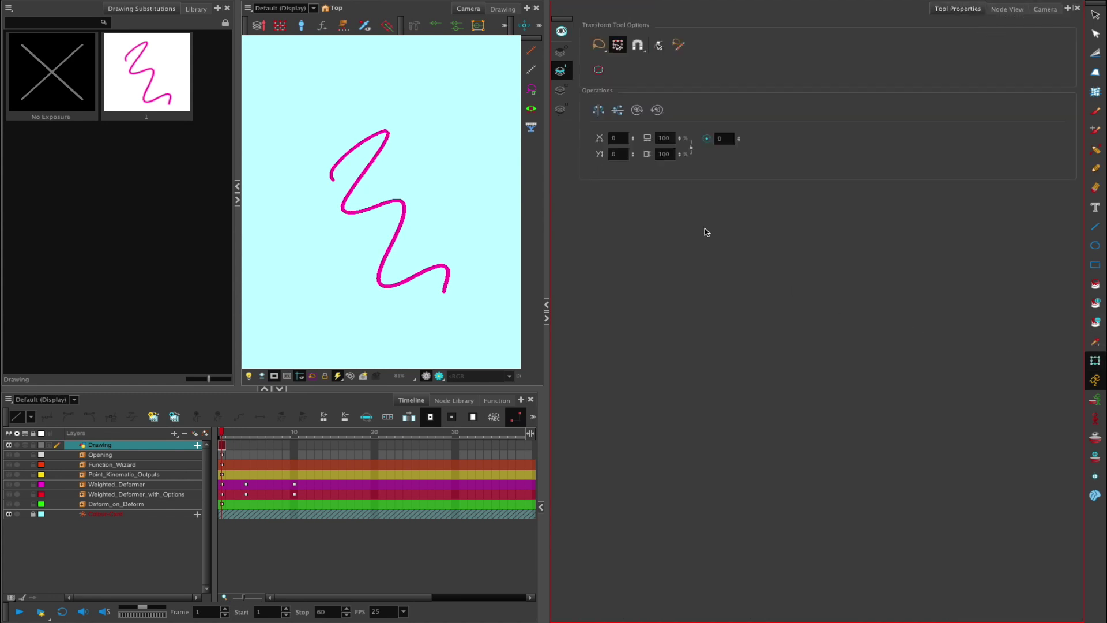
{"action": "left_click", "coordinate": [640, 49]}
{"action": "left_click", "coordinate": [640, 49]}
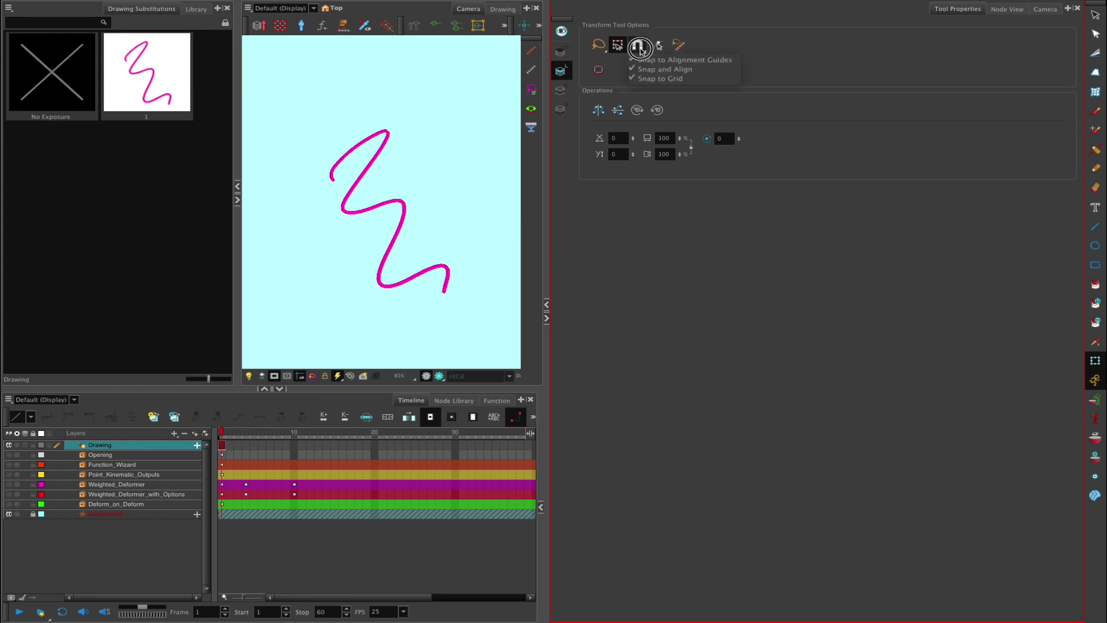
{"action": "left_click", "coordinate": [641, 45]}
{"action": "left_click", "coordinate": [640, 47]}
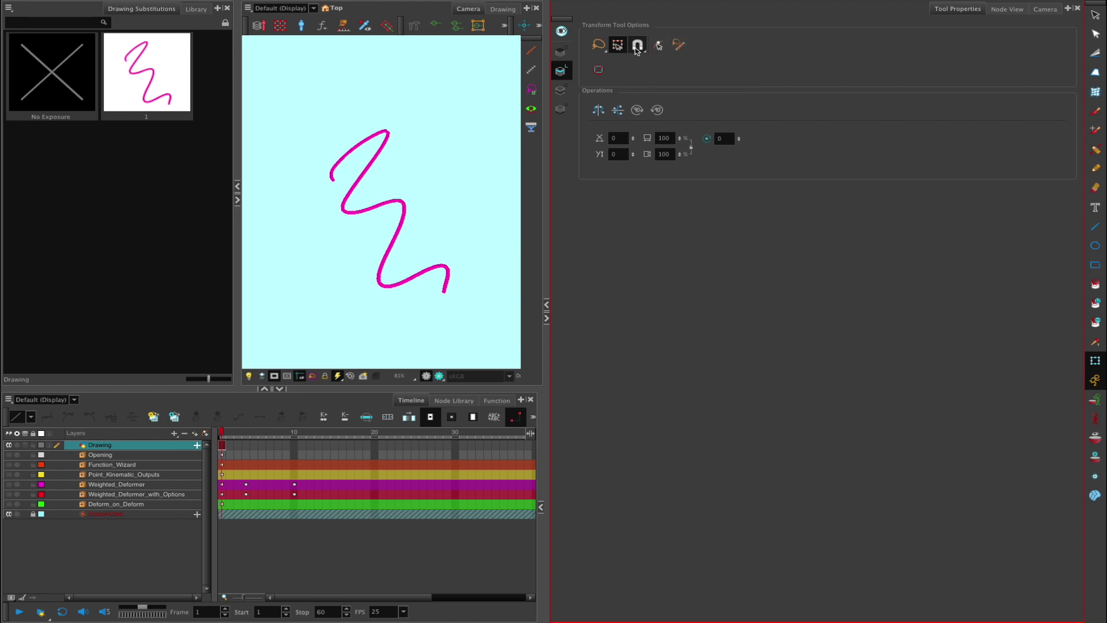
{"action": "left_click", "coordinate": [642, 51]}
{"action": "left_click", "coordinate": [643, 49]}
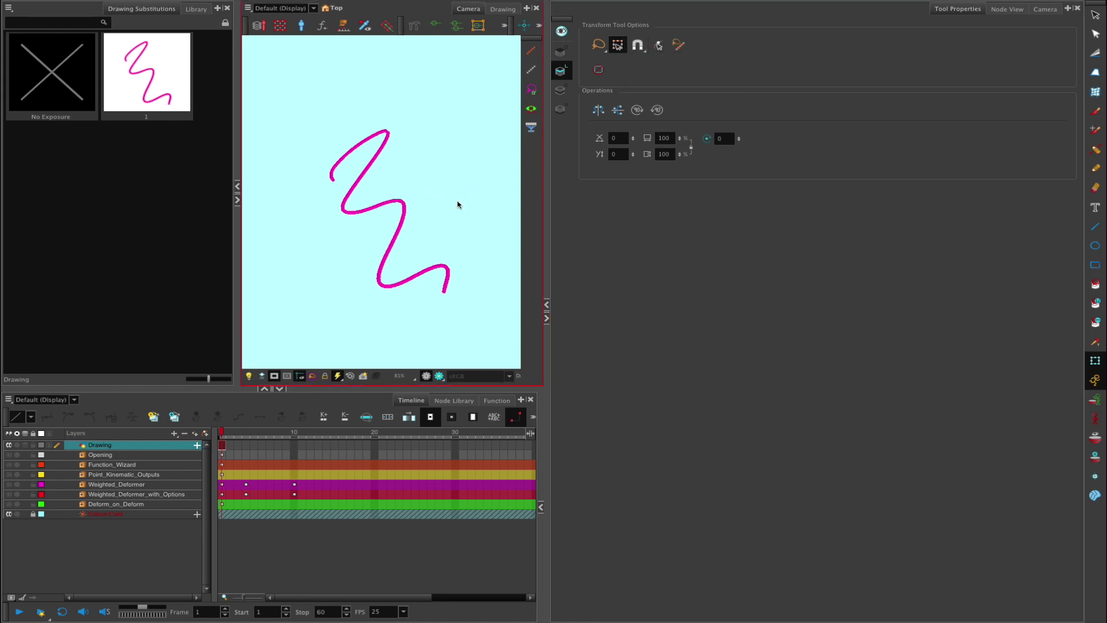
{"action": "left_click", "coordinate": [169, 444]}
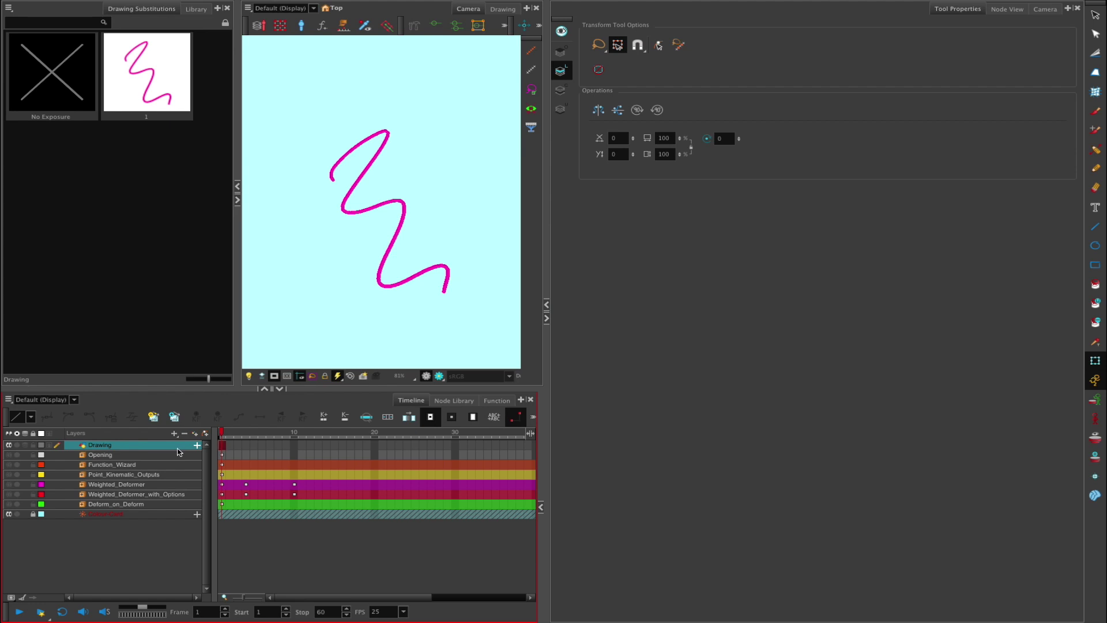
{"action": "key", "text": "ctrl+d"}
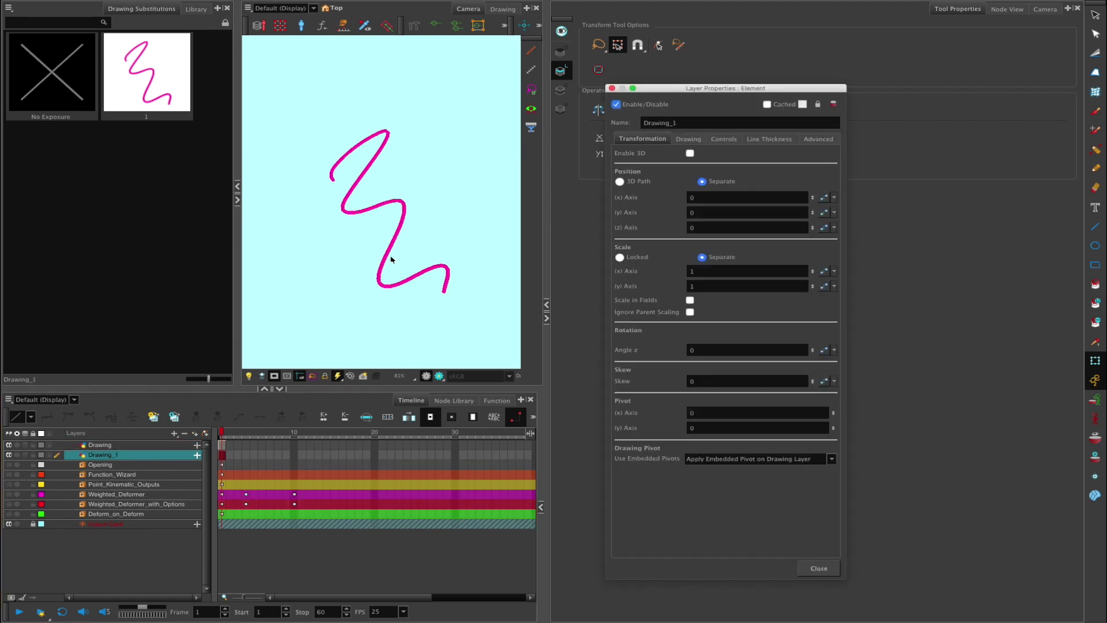
Step: Add parent pegs to both the Drawing and Drawing_1 layers
{"action": "left_click", "coordinate": [388, 256]}
{"action": "scroll", "coordinate": [448, 249], "scroll_direction": "down", "scroll_amount": 2}
{"action": "left_click_drag", "start_coordinate": [547, 245], "coordinate": [682, 259]}
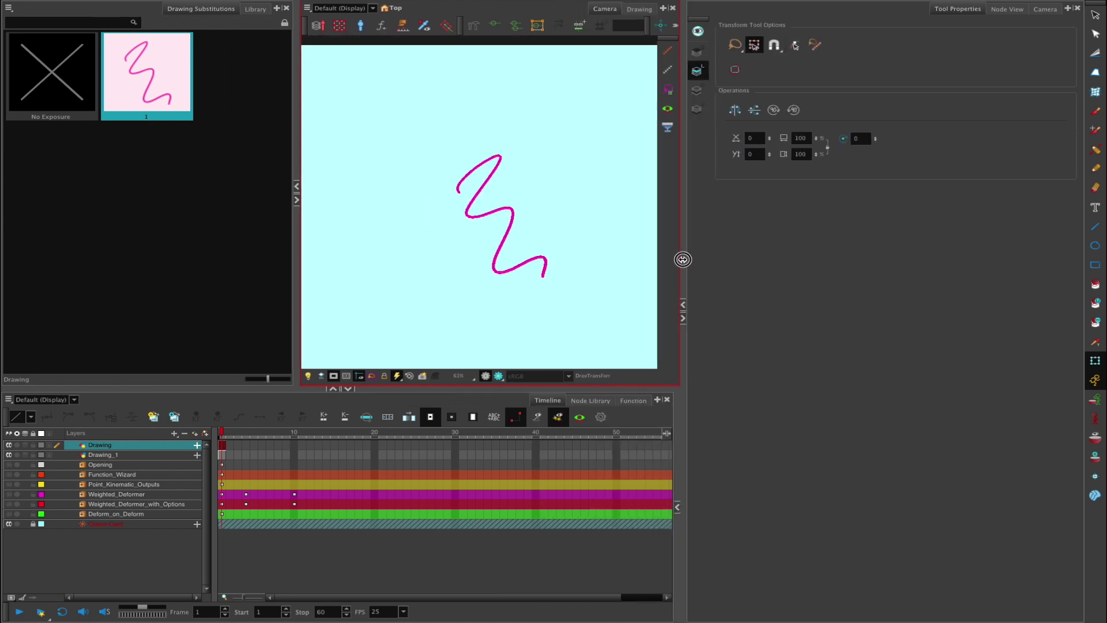
{"action": "left_click", "coordinate": [510, 224]}
{"action": "left_click", "coordinate": [172, 445]}
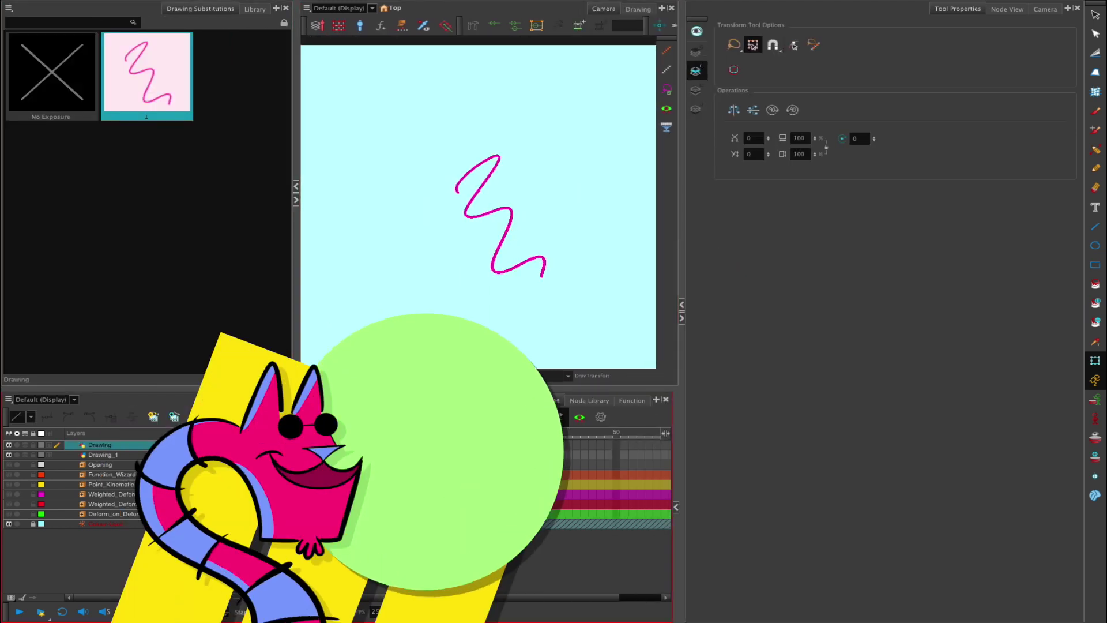
{"action": "left_click", "coordinate": [165, 454], "text": "shift"}
{"action": "key", "text": "super+p"}
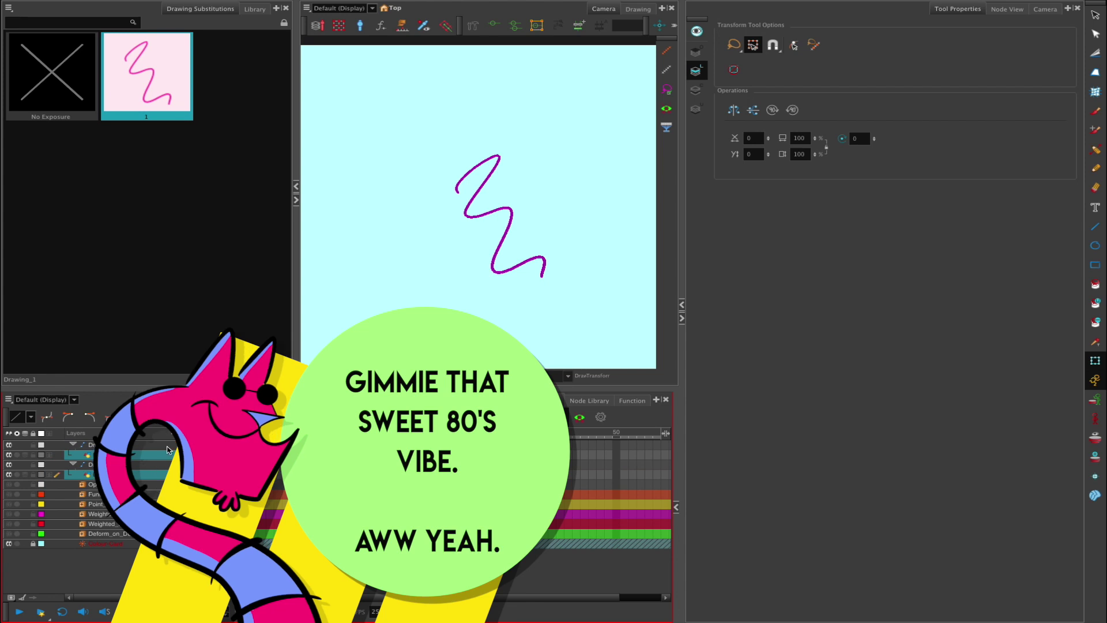
Step: Drag the Drawing layer's zigzag left of its Drawing_1 copy
{"action": "left_click", "coordinate": [167, 445]}
{"action": "left_click", "coordinate": [361, 227]}
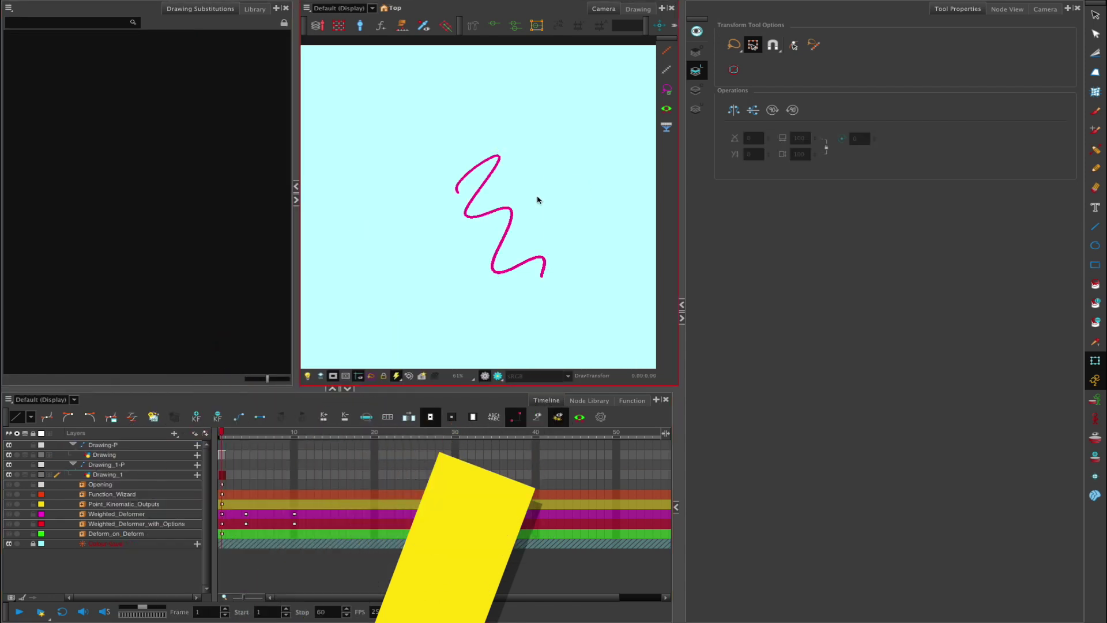
{"action": "left_click", "coordinate": [502, 210]}
{"action": "mouse_move", "coordinate": [499, 212]}
{"action": "left_mouse_down"}
{"action": "mouse_move", "coordinate": [417, 225]}
{"action": "mouse_move", "coordinate": [415, 208]}
{"action": "left_mouse_up"}
{"action": "left_click", "coordinate": [773, 45]}
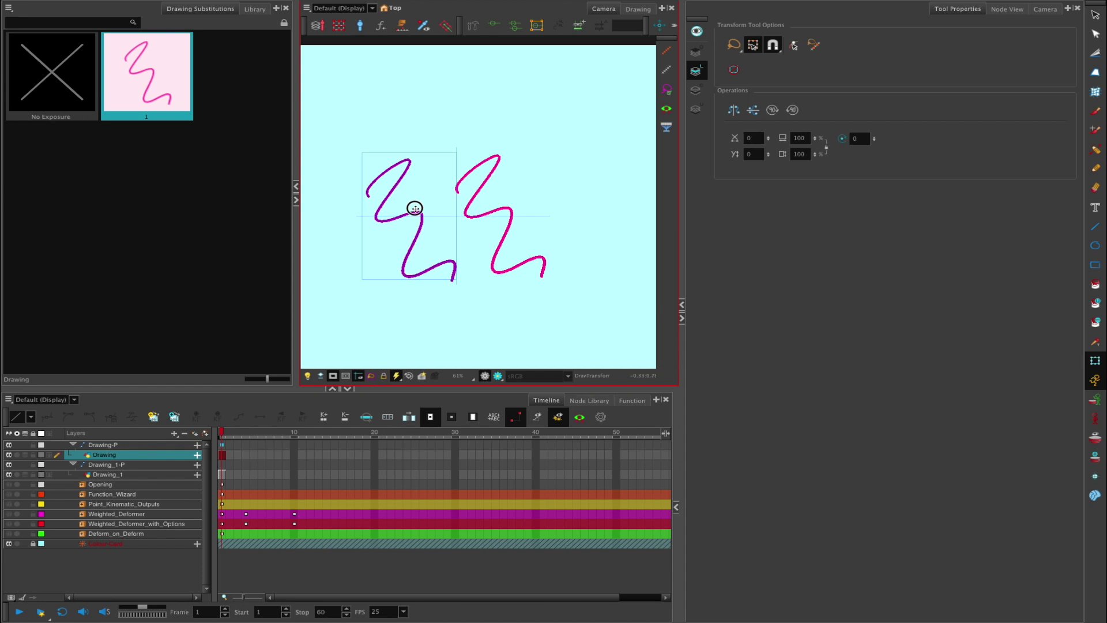
Step: Shift the Drawing_1 zigzag left and scale the Drawing zigzag down by its corner
{"action": "left_click", "coordinate": [508, 218]}
{"action": "mouse_move", "coordinate": [511, 227]}
{"action": "left_mouse_down"}
{"action": "mouse_move", "coordinate": [413, 234]}
{"action": "mouse_move", "coordinate": [503, 238]}
{"action": "left_mouse_up"}
{"action": "left_click", "coordinate": [465, 231]}
{"action": "left_click", "coordinate": [416, 242]}
{"action": "mouse_move", "coordinate": [549, 154]}
{"action": "left_mouse_down"}
{"action": "mouse_move", "coordinate": [526, 173]}
{"action": "mouse_move", "coordinate": [550, 154]}
{"action": "mouse_move", "coordinate": [537, 173]}
{"action": "mouse_move", "coordinate": [501, 170]}
{"action": "mouse_move", "coordinate": [502, 180]}
{"action": "left_mouse_up"}
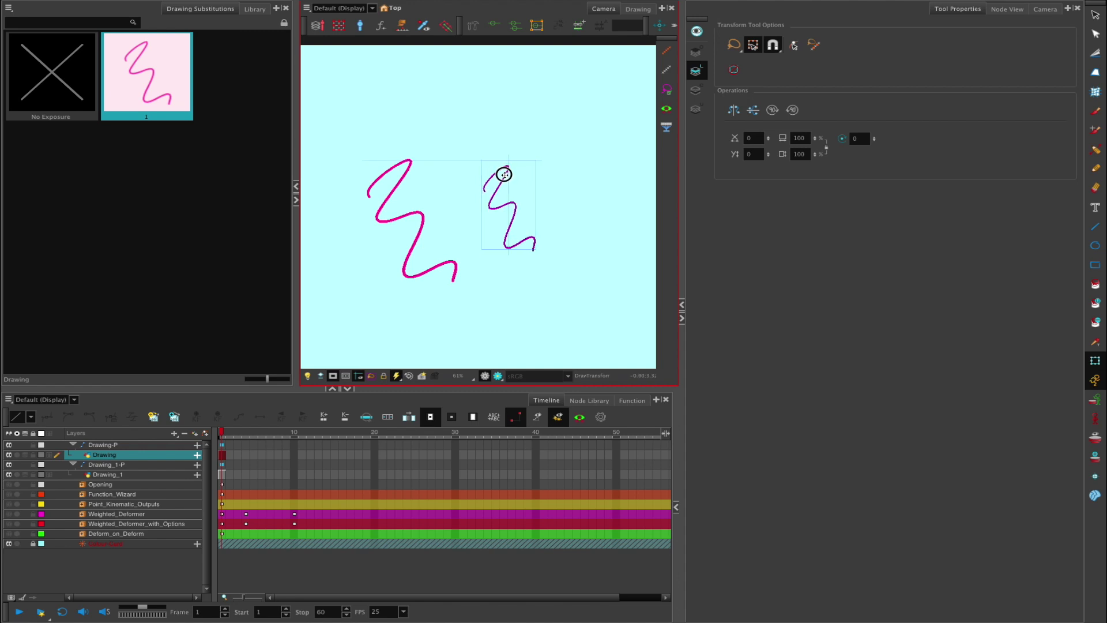
Step: Zoom in and move the smaller zigzag up and to the left
{"action": "scroll", "coordinate": [532, 182], "scroll_direction": "up", "scroll_amount": 4}
{"action": "scroll", "coordinate": [522, 190], "scroll_direction": "up", "scroll_amount": 3}
{"action": "scroll", "coordinate": [519, 193], "scroll_direction": "down", "scroll_amount": 2}
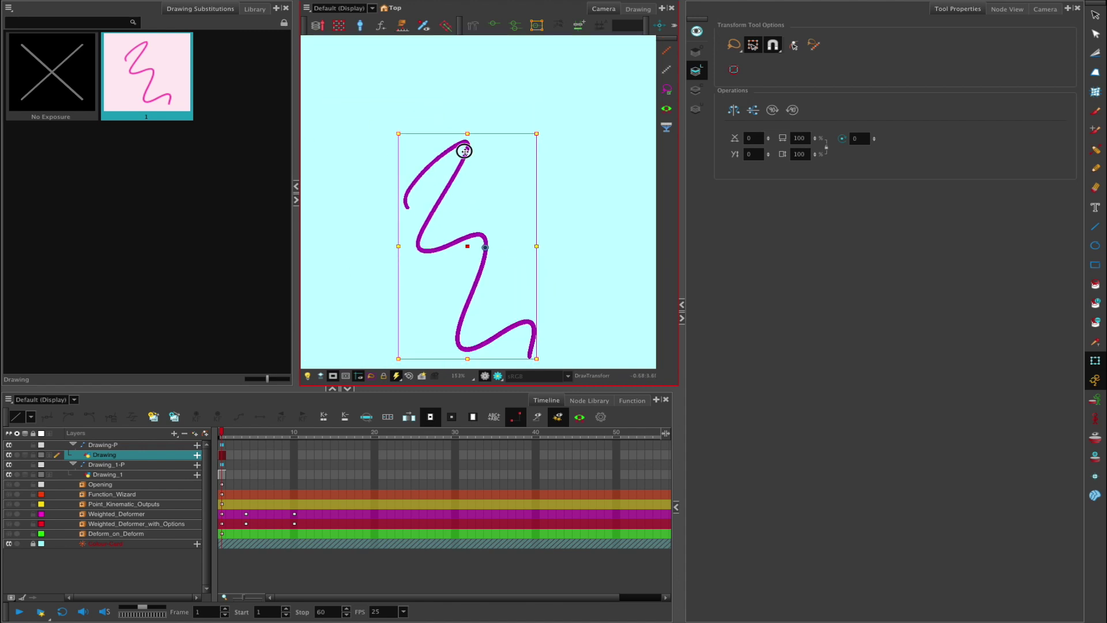
{"action": "left_click_drag", "start_coordinate": [464, 151], "coordinate": [448, 152]}
{"action": "left_click_drag", "start_coordinate": [476, 190], "coordinate": [612, 180]}
{"action": "mouse_move", "coordinate": [562, 141]}
{"action": "left_mouse_down"}
{"action": "mouse_move", "coordinate": [573, 148]}
{"action": "mouse_move", "coordinate": [555, 152]}
{"action": "left_mouse_up"}
{"action": "left_click", "coordinate": [1094, 15]}
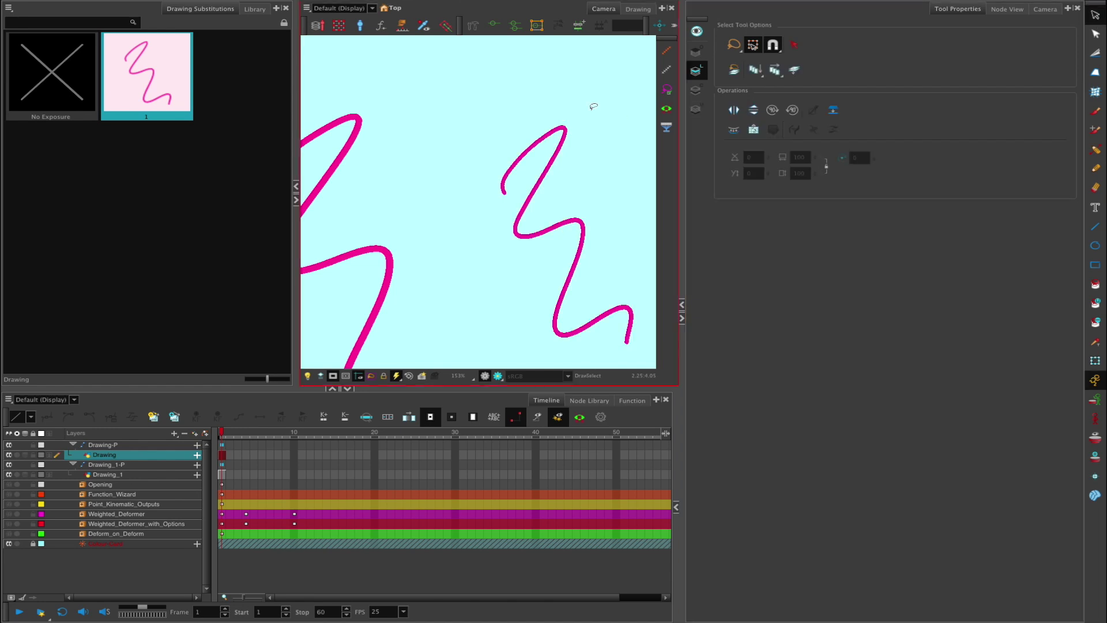
Step: Move the small zigzag further left and enable dragging from anywhere inside its box
{"action": "left_click", "coordinate": [564, 136]}
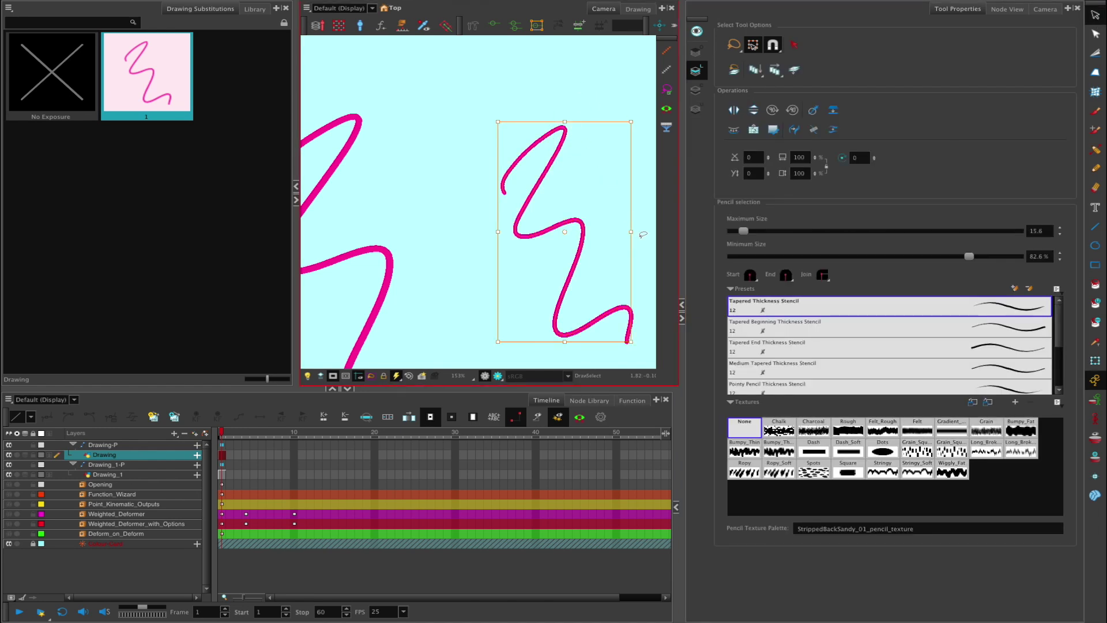
{"action": "left_click", "coordinate": [1095, 360]}
{"action": "left_click_drag", "start_coordinate": [546, 174], "coordinate": [482, 163]}
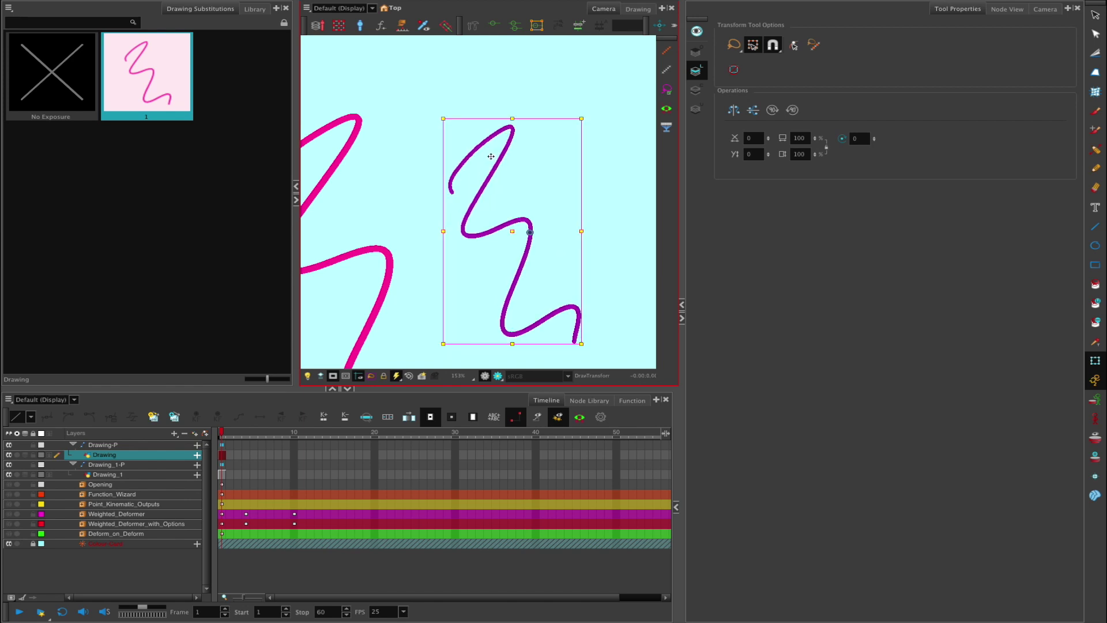
{"action": "scroll", "coordinate": [552, 213], "scroll_direction": "down", "scroll_amount": 2}
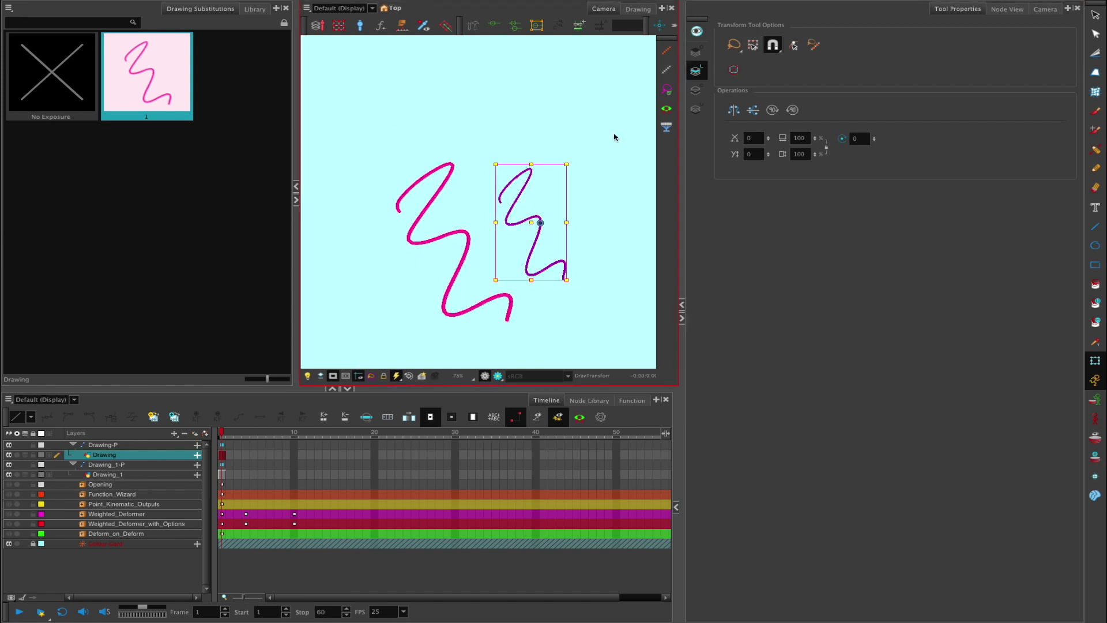
{"action": "left_click", "coordinate": [753, 46]}
{"action": "left_click_drag", "start_coordinate": [531, 185], "coordinate": [522, 184]}
Step: Toggle transform snapping and reselect the small zigzag
{"action": "left_click", "coordinate": [772, 45]}
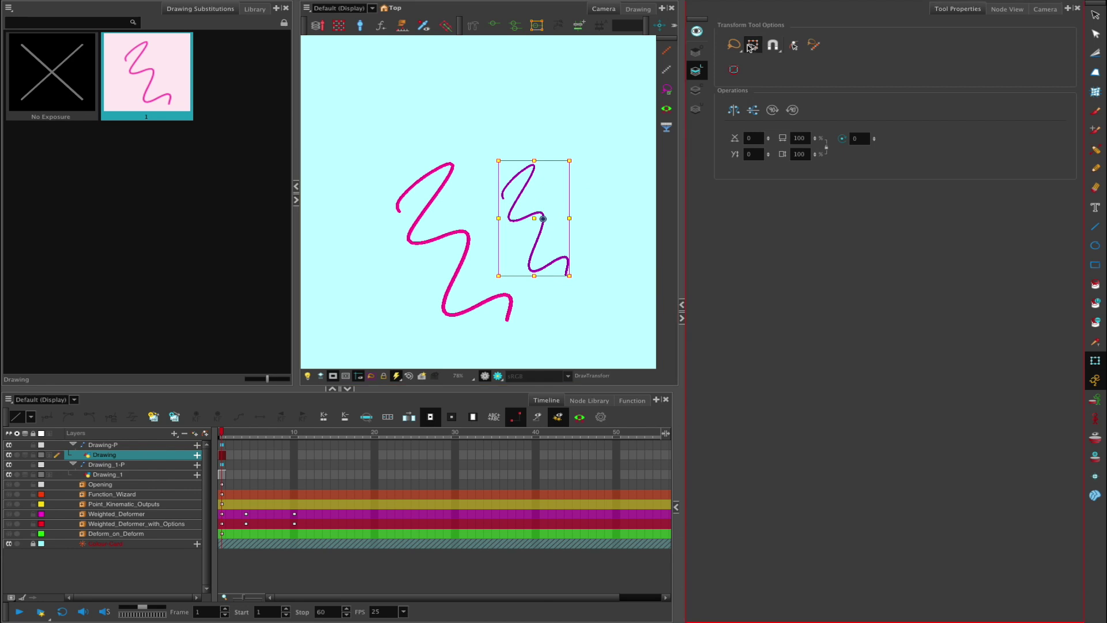
{"action": "left_click", "coordinate": [588, 161]}
{"action": "left_click", "coordinate": [529, 186]}
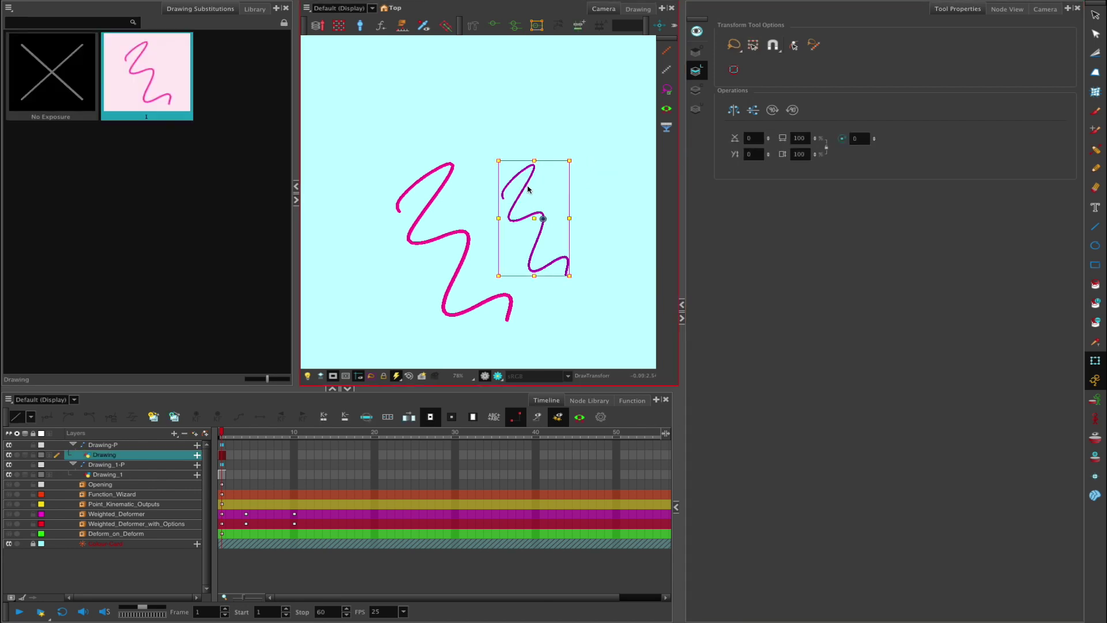
{"action": "left_click", "coordinate": [556, 181]}
{"action": "left_click", "coordinate": [531, 183]}
{"action": "left_click", "coordinate": [547, 182]}
{"action": "left_click", "coordinate": [526, 189]}
{"action": "left_click", "coordinate": [562, 167]}
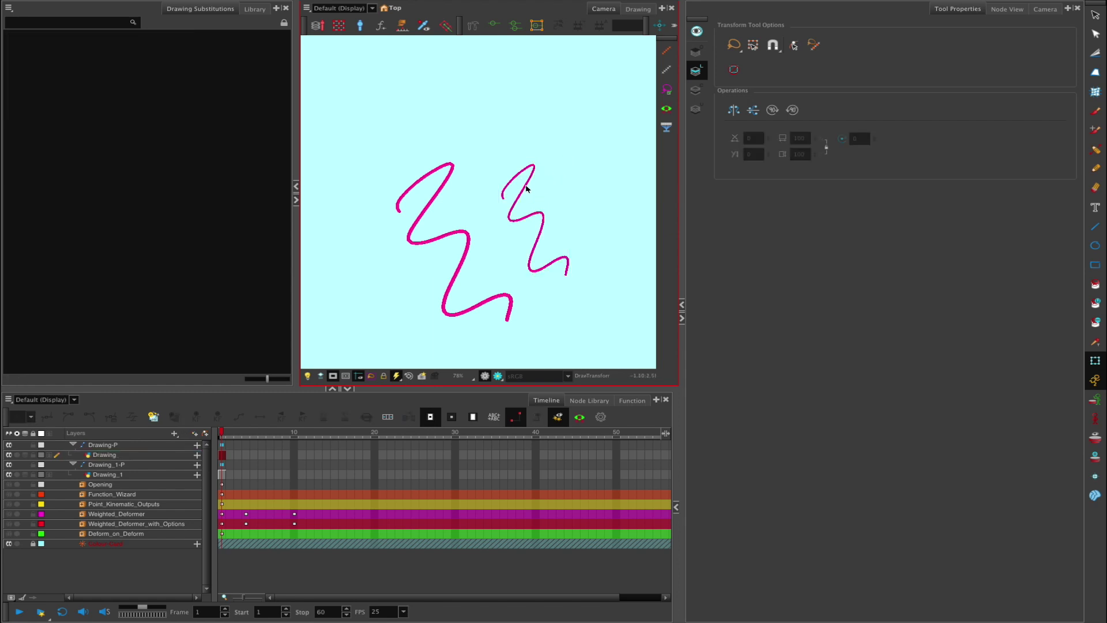
{"action": "left_click", "coordinate": [530, 192]}
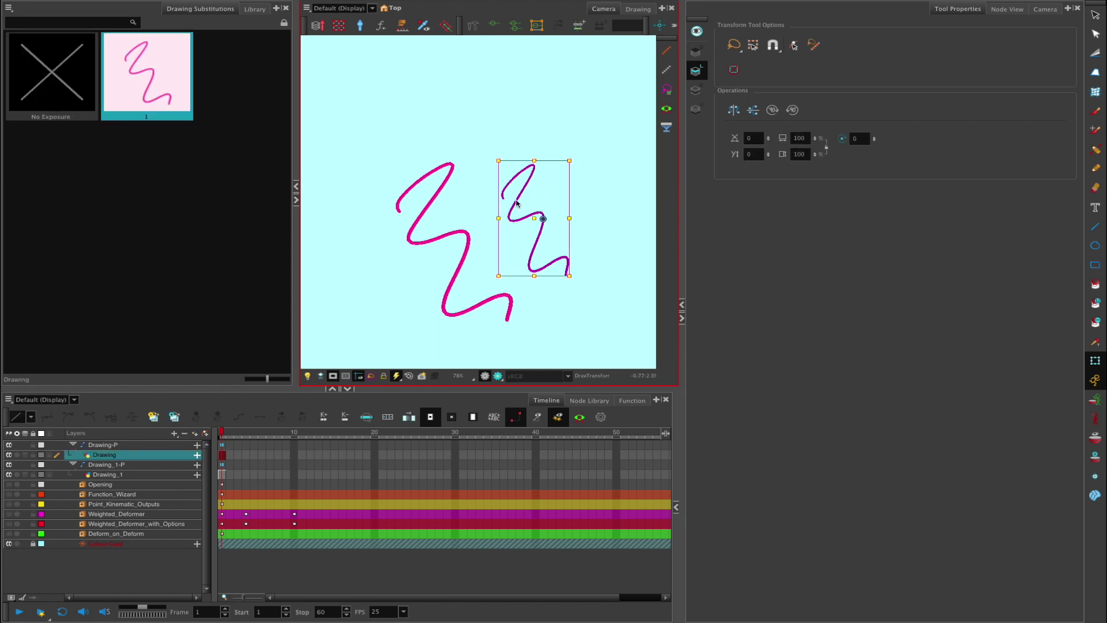
{"action": "left_click", "coordinate": [548, 184]}
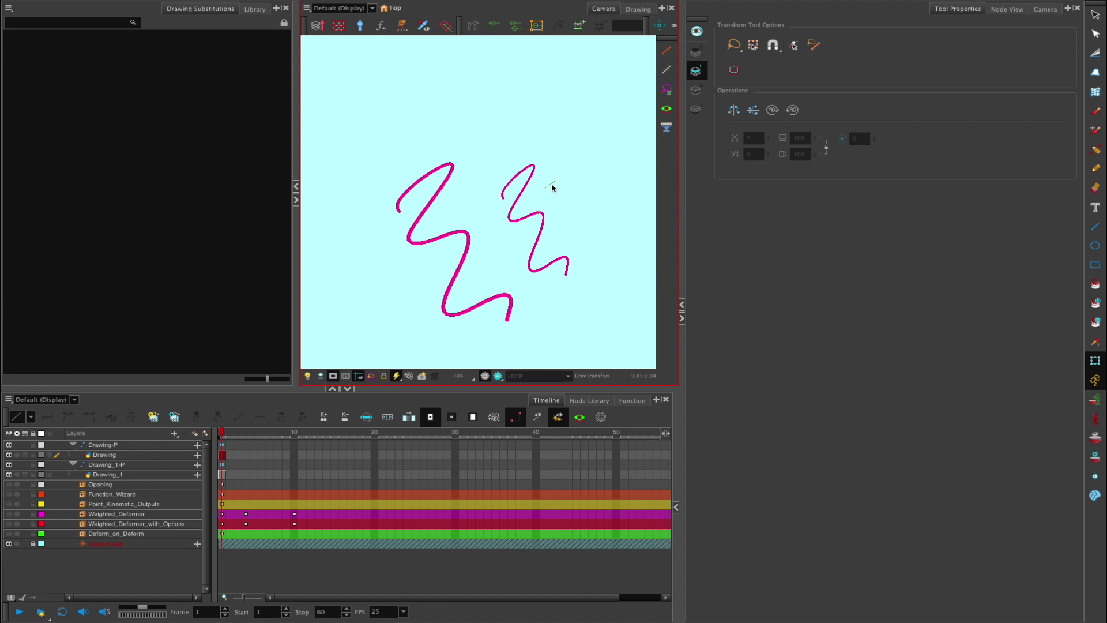
{"action": "left_click", "coordinate": [517, 189]}
Step: Use rectangle mode to drag the small zigzag up and to the right
{"action": "left_click", "coordinate": [755, 44]}
{"action": "mouse_move", "coordinate": [531, 189]}
{"action": "left_mouse_down"}
{"action": "mouse_move", "coordinate": [560, 178]}
{"action": "mouse_move", "coordinate": [543, 165]}
{"action": "mouse_move", "coordinate": [572, 183]}
{"action": "mouse_move", "coordinate": [550, 156]}
{"action": "mouse_move", "coordinate": [544, 165]}
{"action": "left_mouse_up"}
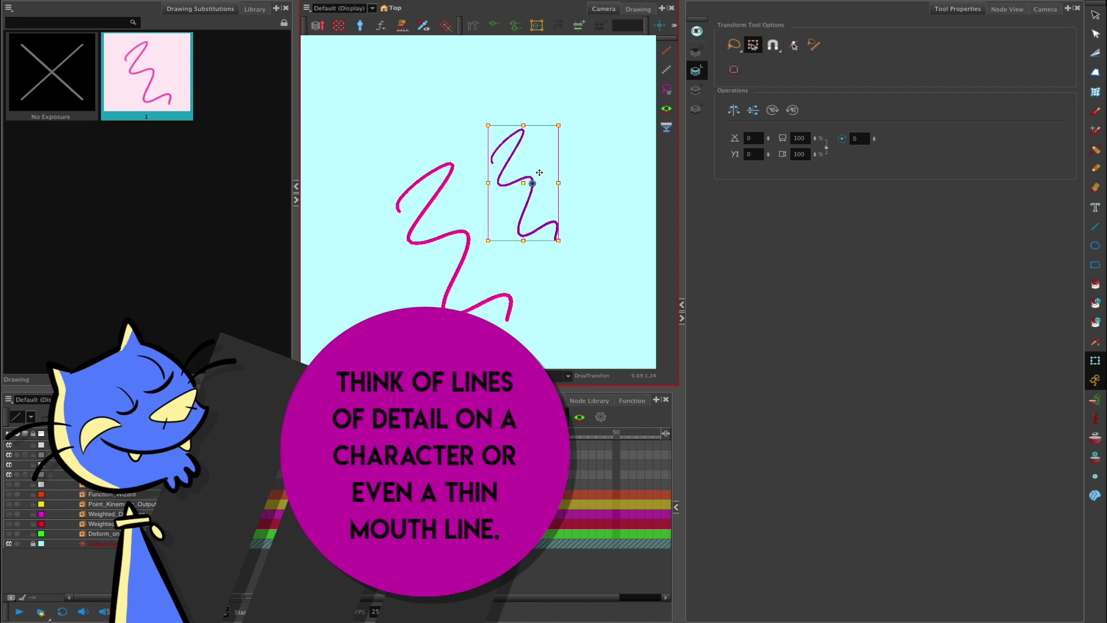
{"action": "left_click", "coordinate": [752, 45]}
Step: Delete the Drawing-P through Drawing_1 layers and show the Node View
{"action": "left_click", "coordinate": [754, 45]}
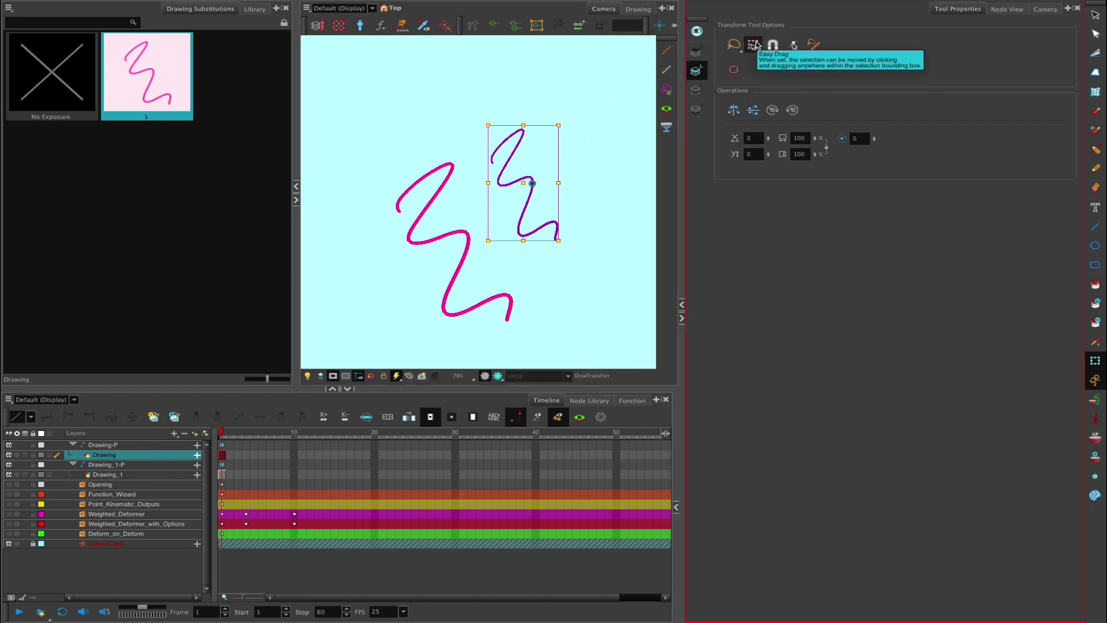
{"action": "left_click", "coordinate": [148, 446]}
{"action": "left_click", "coordinate": [150, 474], "text": "shift"}
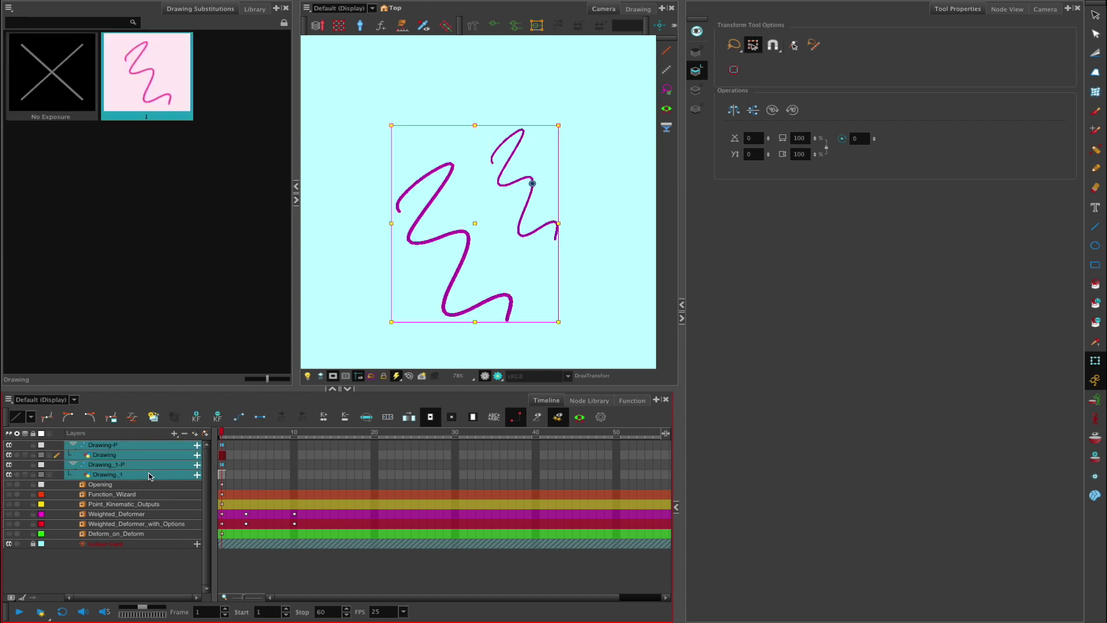
{"action": "left_click", "coordinate": [185, 434]}
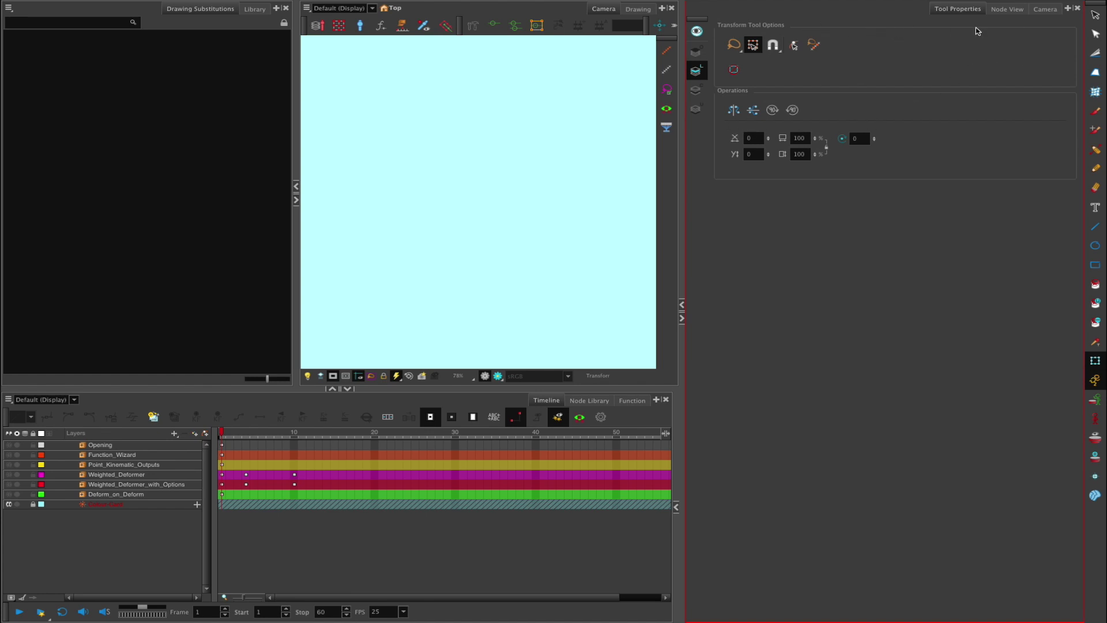
{"action": "left_click", "coordinate": [1006, 10]}
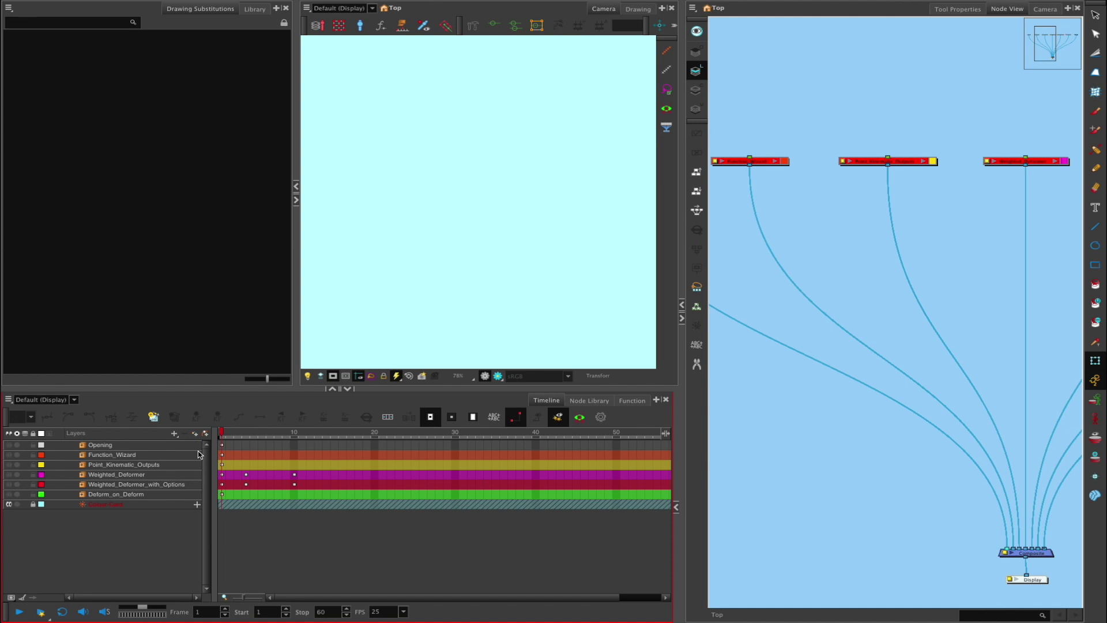
Step: Add a layer named Drawing and brush a pink S-shaped stroke in the Camera view
{"action": "left_click", "coordinate": [195, 433]}
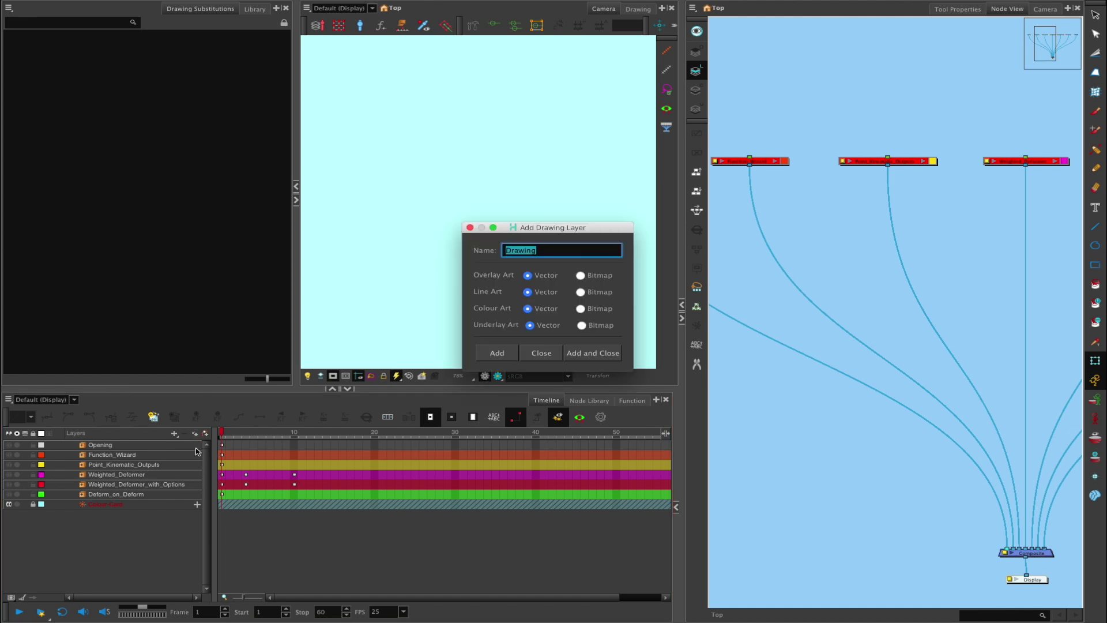
{"action": "key", "text": "Return"}
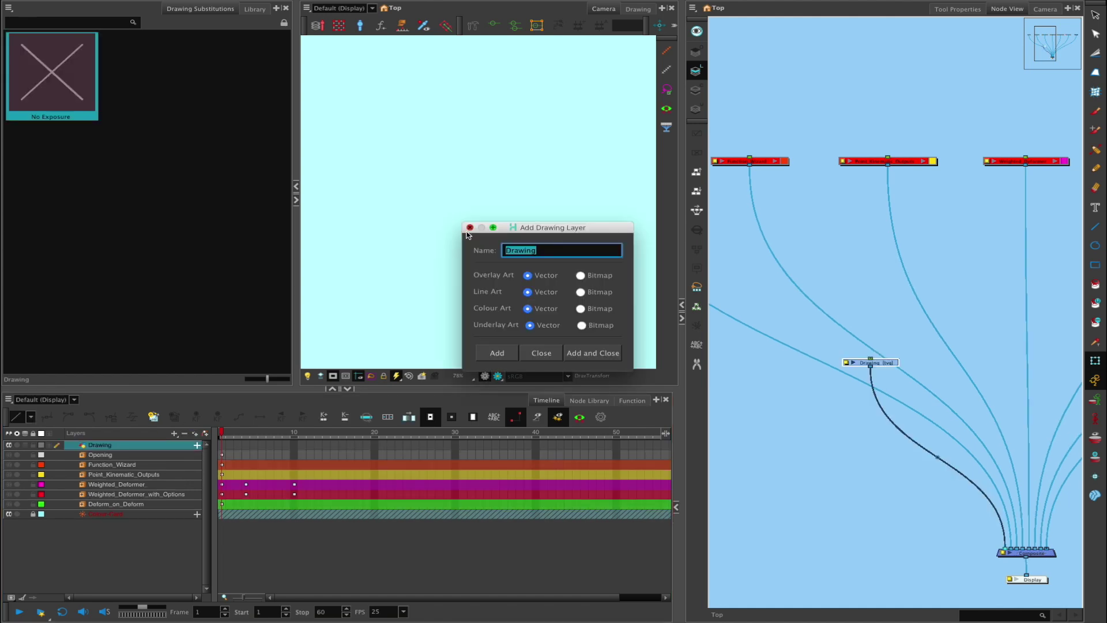
{"action": "left_click", "coordinate": [469, 229]}
{"action": "left_click", "coordinate": [1093, 113]}
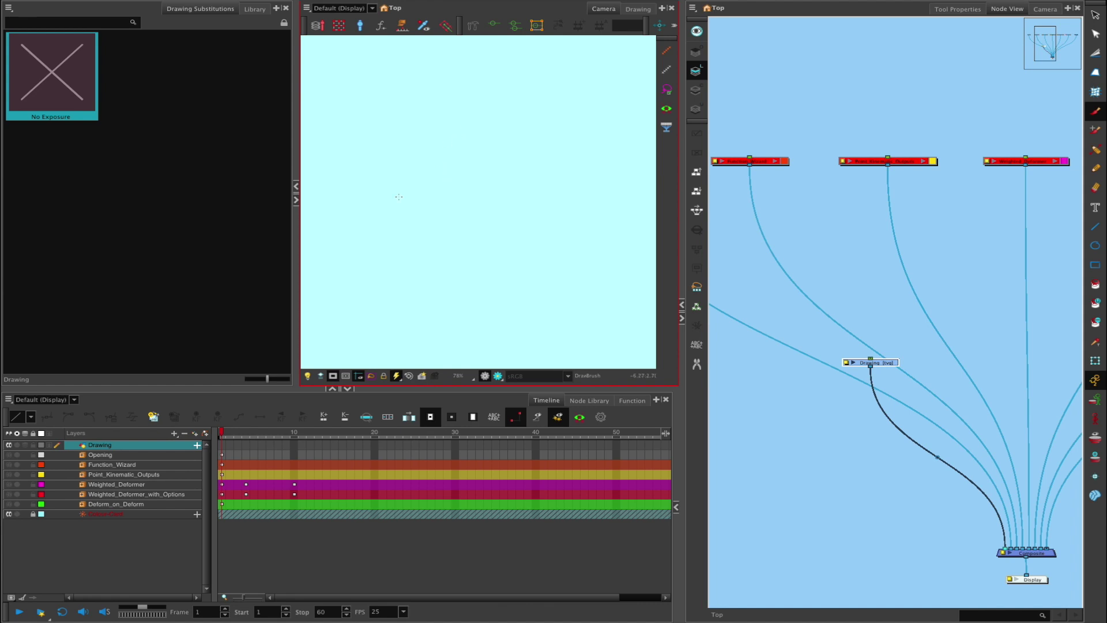
{"action": "mouse_move", "coordinate": [420, 162]}
{"action": "left_mouse_down"}
{"action": "mouse_move", "coordinate": [465, 188]}
{"action": "mouse_move", "coordinate": [513, 279]}
{"action": "left_mouse_up"}
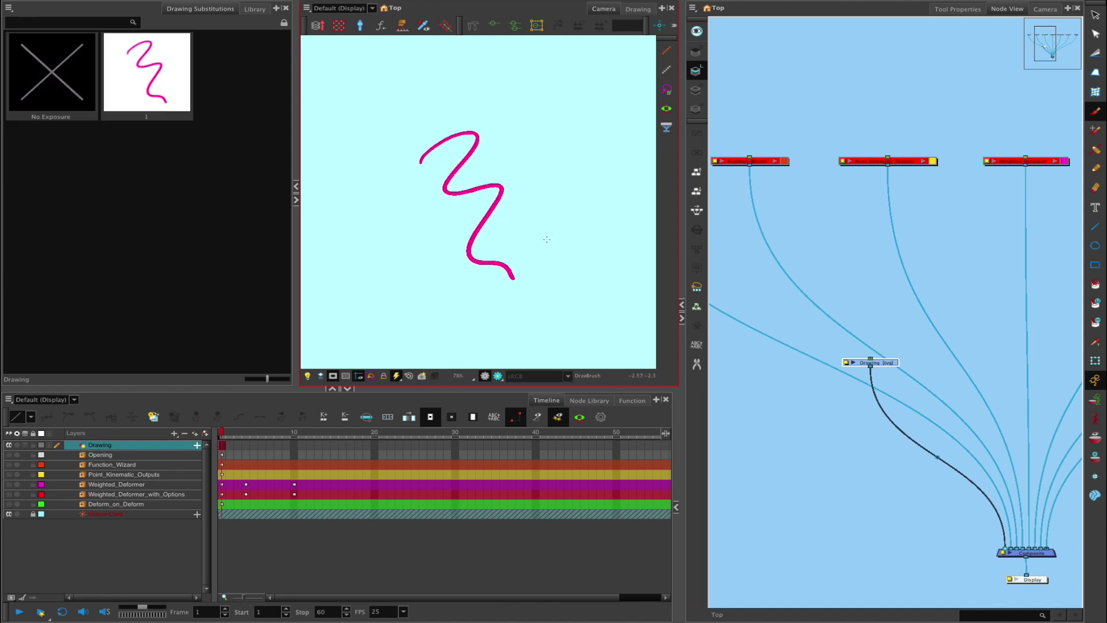
Step: Undo the brush stroke and redraw the S with the Soft Pastel brush preset
{"action": "key", "text": "ctrl+z"}
{"action": "left_click", "coordinate": [957, 8]}
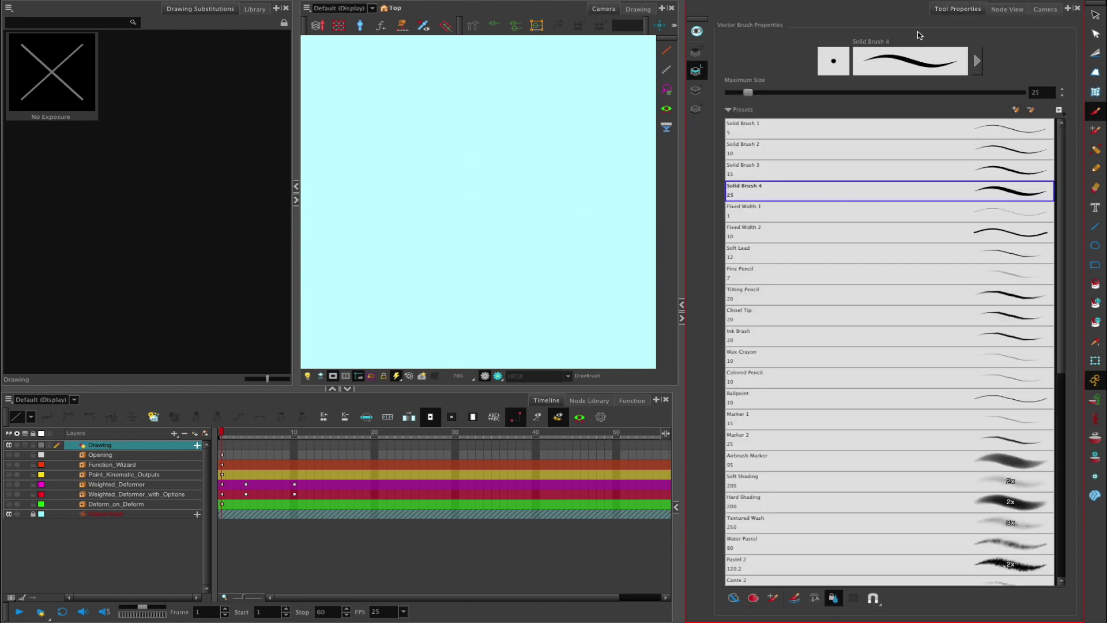
{"action": "left_click_drag", "start_coordinate": [1061, 374], "coordinate": [1059, 466]}
{"action": "left_click", "coordinate": [1018, 436]}
{"action": "mouse_move", "coordinate": [445, 151]}
{"action": "left_mouse_down"}
{"action": "mouse_move", "coordinate": [492, 136]}
{"action": "mouse_move", "coordinate": [518, 300]}
{"action": "left_mouse_up"}
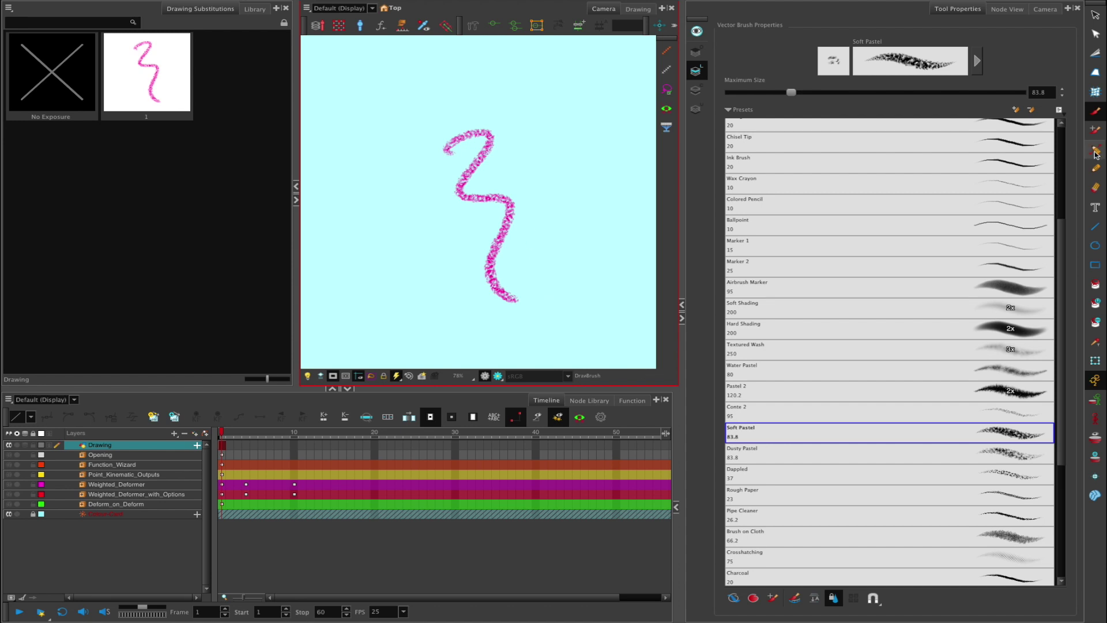
Step: Draw a plain pencil stroke and a Charcoal-preset pencil stroke beside it
{"action": "left_click", "coordinate": [1095, 168]}
{"action": "mouse_move", "coordinate": [538, 181]}
{"action": "left_mouse_down"}
{"action": "mouse_move", "coordinate": [550, 168]}
{"action": "mouse_move", "coordinate": [579, 285]}
{"action": "left_mouse_up"}
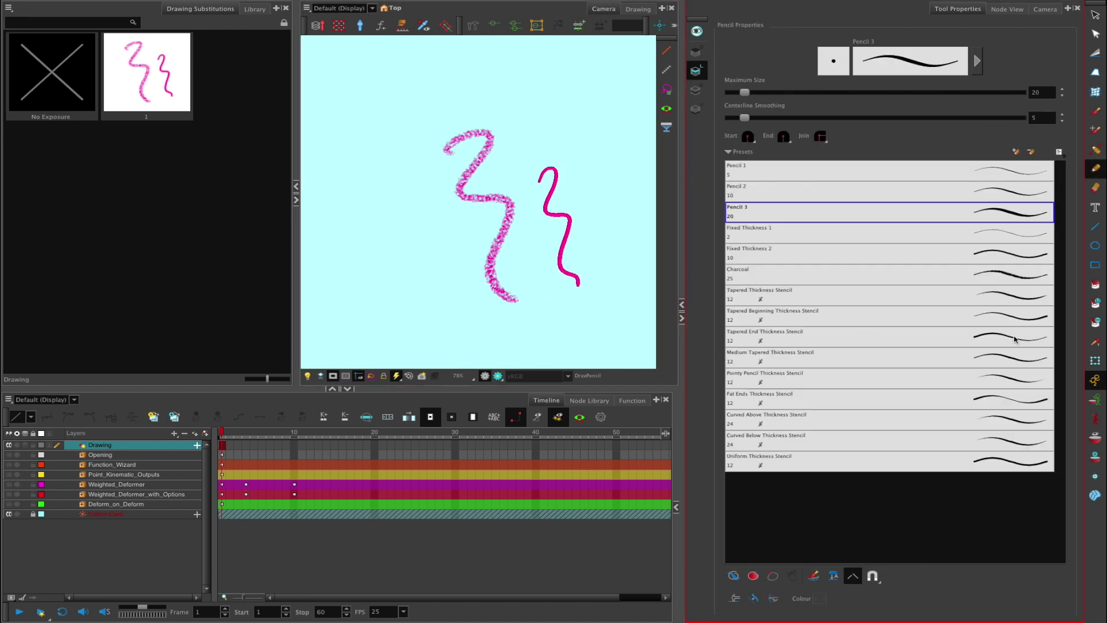
{"action": "left_click", "coordinate": [1013, 280]}
{"action": "left_click_drag", "start_coordinate": [599, 185], "coordinate": [600, 302]}
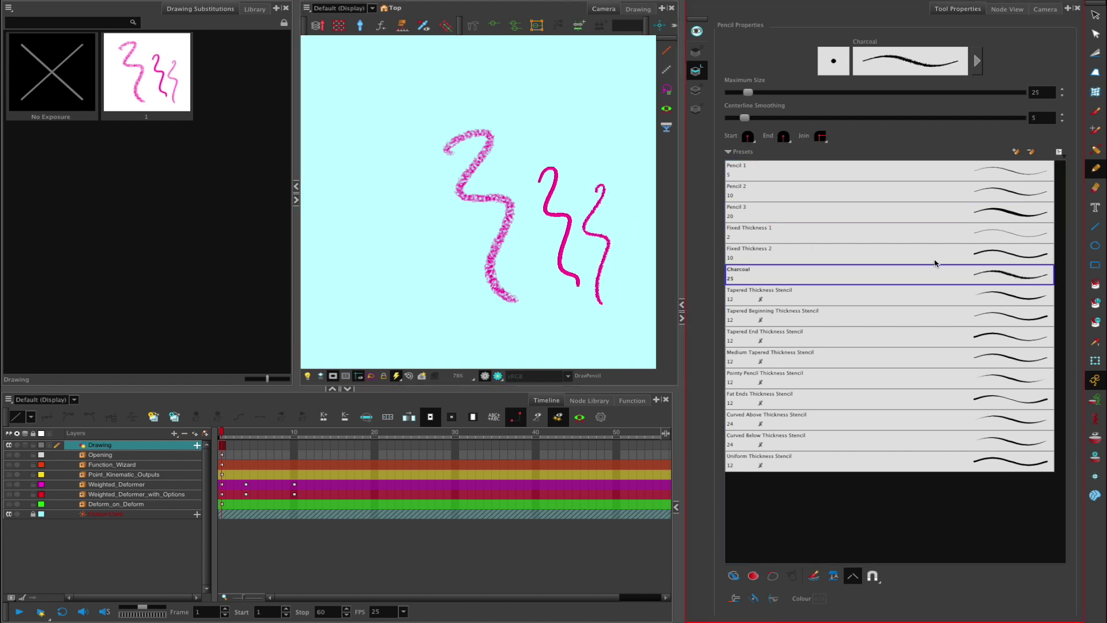
Step: Inspect the pencil's texture options in the full Pencil Properties window
{"action": "left_click", "coordinate": [976, 62]}
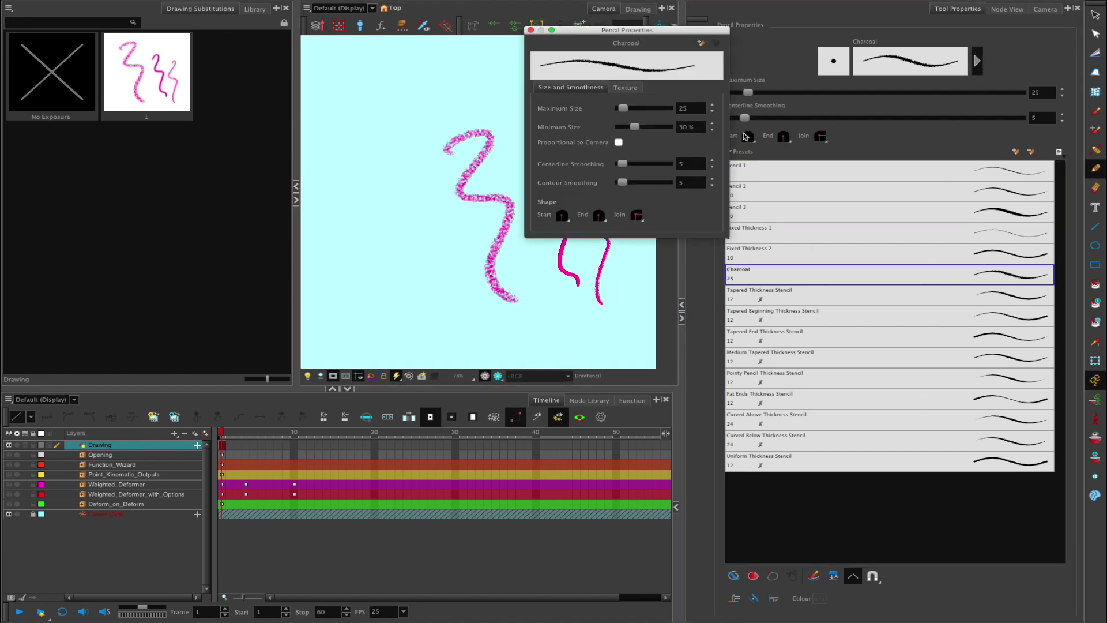
{"action": "left_click", "coordinate": [628, 88]}
{"action": "left_click_drag", "start_coordinate": [726, 233], "coordinate": [805, 362]}
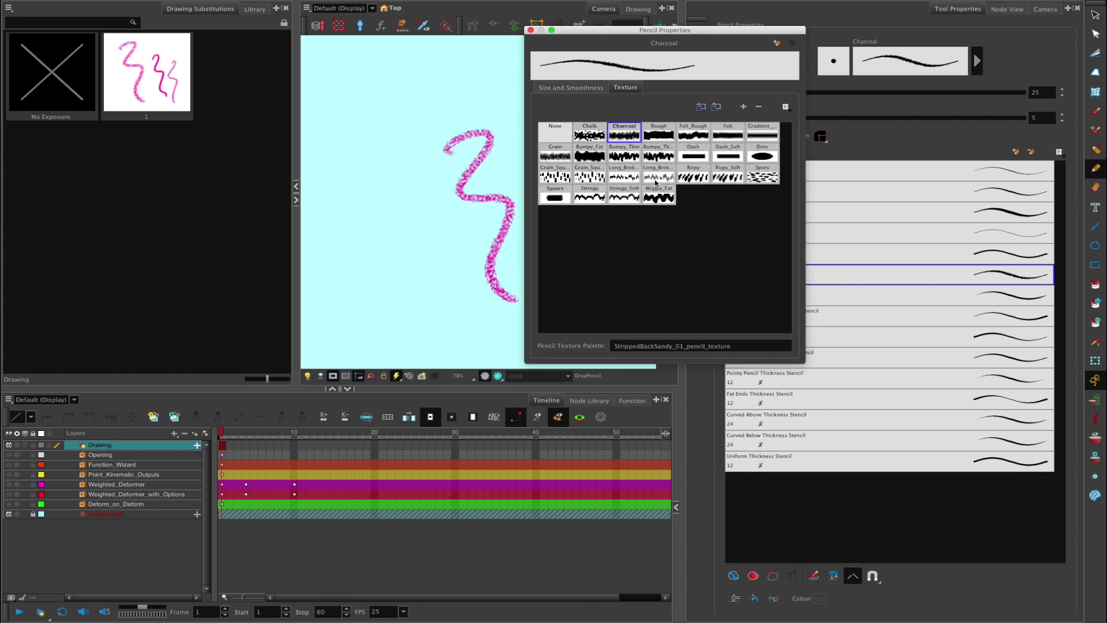
{"action": "left_click", "coordinate": [531, 30]}
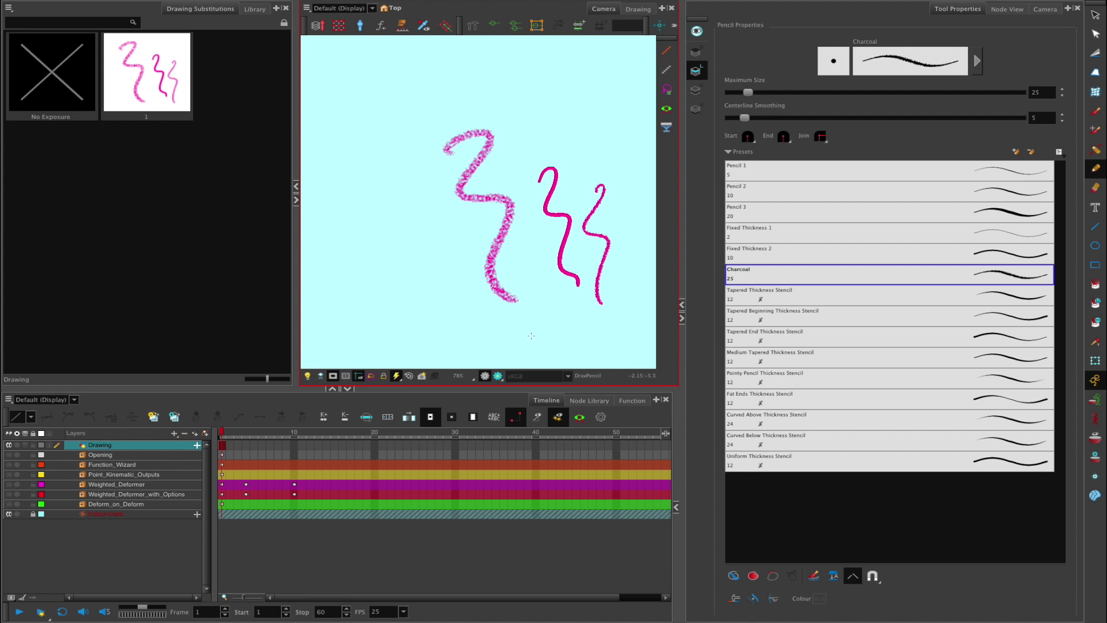
{"action": "left_click", "coordinate": [1095, 360]}
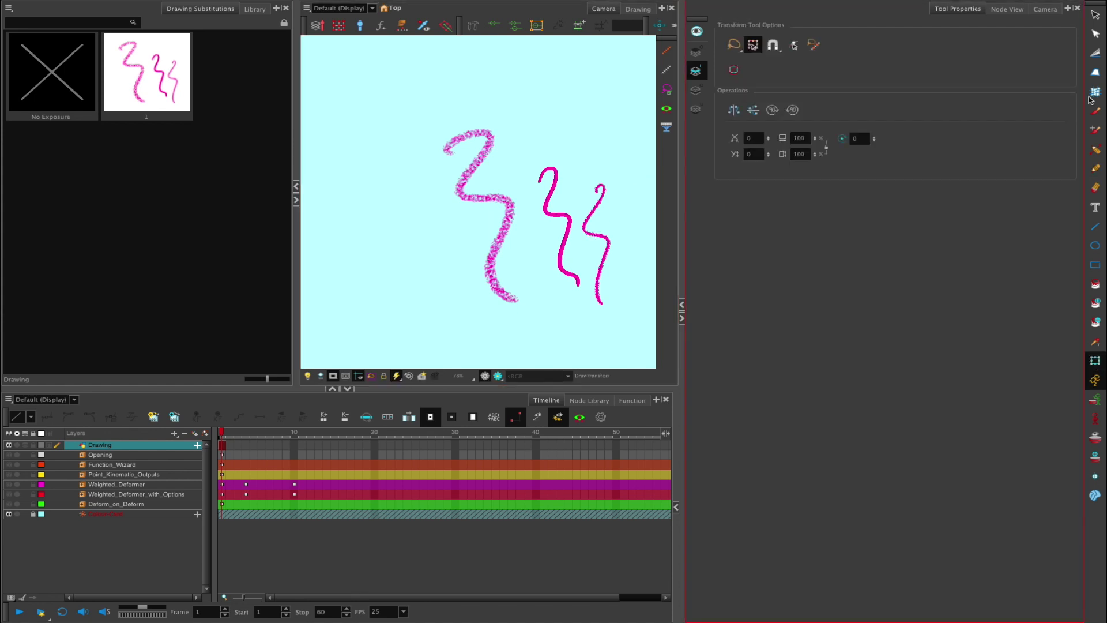
Step: Reshape the middle pencil stroke's bend by moving its contour points and handles
{"action": "left_click", "coordinate": [1094, 33]}
{"action": "left_click", "coordinate": [542, 210]}
{"action": "scroll", "coordinate": [582, 228], "scroll_direction": "up", "scroll_amount": 3}
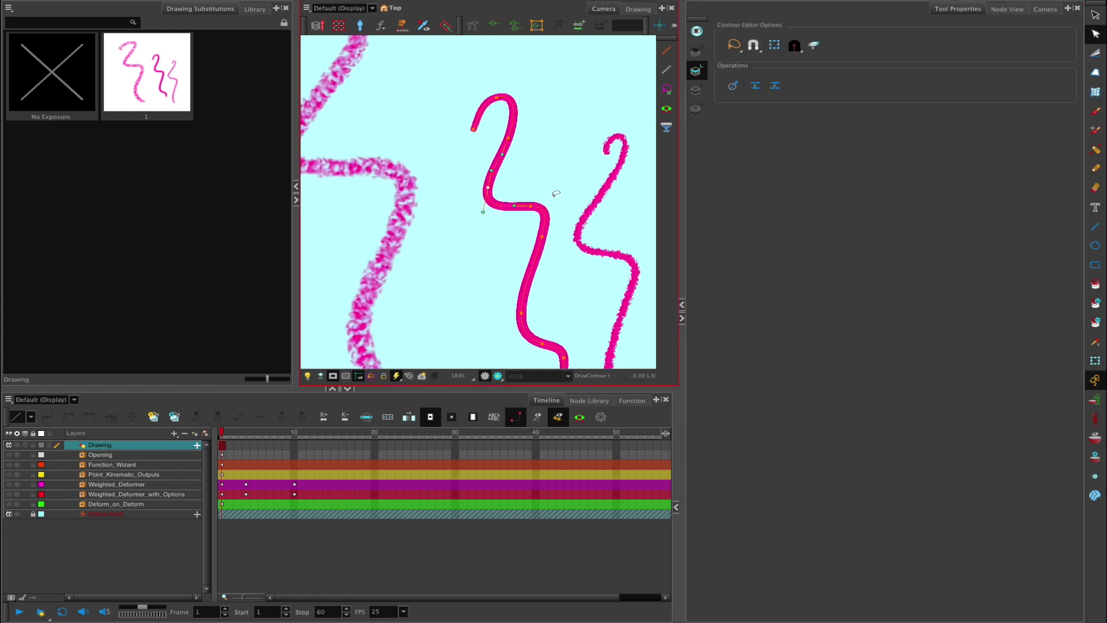
{"action": "mouse_move", "coordinate": [540, 238]}
{"action": "left_mouse_down"}
{"action": "mouse_move", "coordinate": [518, 254]}
{"action": "mouse_move", "coordinate": [473, 249]}
{"action": "mouse_move", "coordinate": [501, 250]}
{"action": "mouse_move", "coordinate": [499, 239]}
{"action": "mouse_move", "coordinate": [489, 249]}
{"action": "mouse_move", "coordinate": [496, 215]}
{"action": "mouse_move", "coordinate": [486, 266]}
{"action": "left_mouse_up"}
{"action": "mouse_move", "coordinate": [551, 207]}
{"action": "left_mouse_down"}
{"action": "mouse_move", "coordinate": [518, 235]}
{"action": "mouse_move", "coordinate": [527, 202]}
{"action": "mouse_move", "coordinate": [539, 238]}
{"action": "left_mouse_up"}
{"action": "left_click_drag", "start_coordinate": [537, 213], "coordinate": [534, 214]}
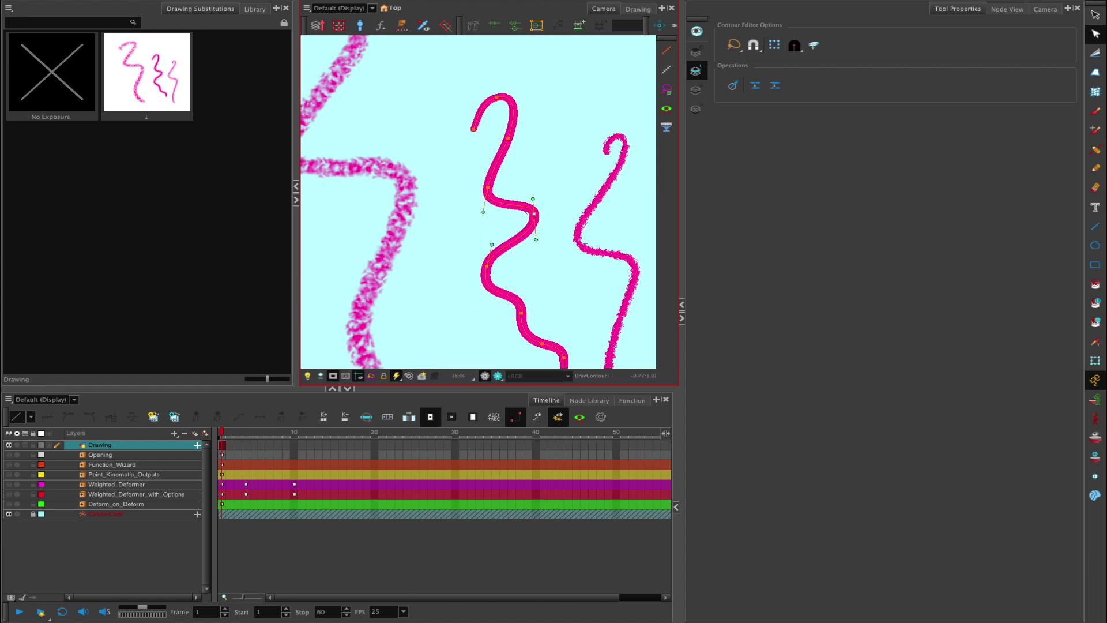
{"action": "scroll", "coordinate": [439, 209], "scroll_direction": "down", "scroll_amount": 3}
Step: Reshape the textured pastel stroke's bend, undoing the accidental split of the stroke
{"action": "left_click", "coordinate": [428, 187]}
{"action": "mouse_move", "coordinate": [466, 175]}
{"action": "left_mouse_down"}
{"action": "mouse_move", "coordinate": [507, 193]}
{"action": "mouse_move", "coordinate": [496, 198]}
{"action": "left_mouse_up"}
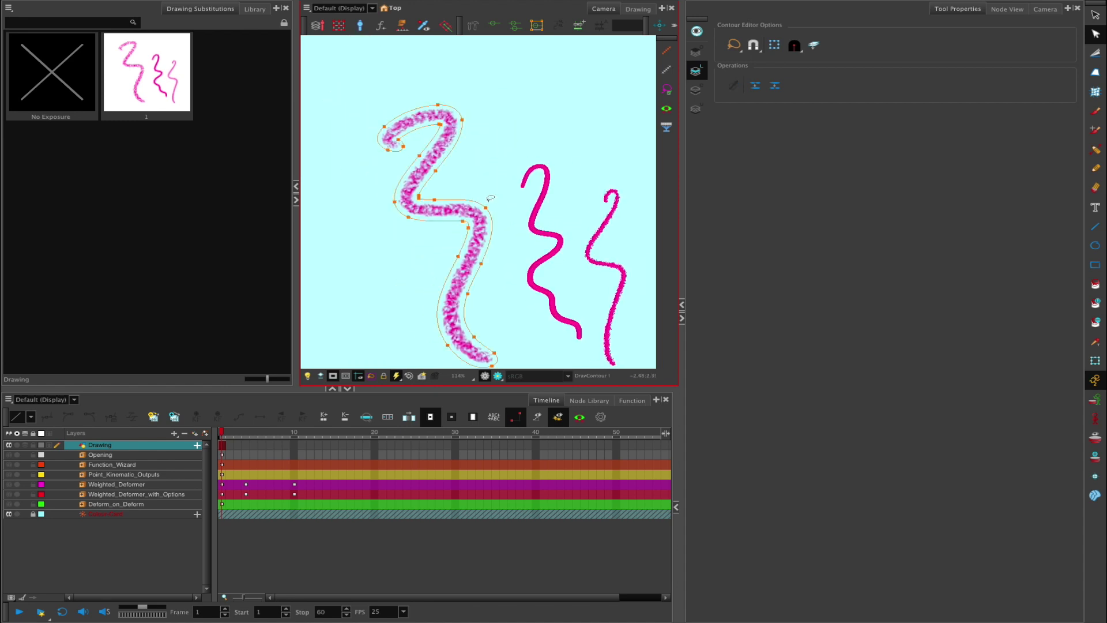
{"action": "left_click_drag", "start_coordinate": [443, 232], "coordinate": [470, 231]}
{"action": "mouse_move", "coordinate": [468, 228]}
{"action": "left_mouse_down"}
{"action": "mouse_move", "coordinate": [442, 240]}
{"action": "mouse_move", "coordinate": [472, 225]}
{"action": "left_mouse_up"}
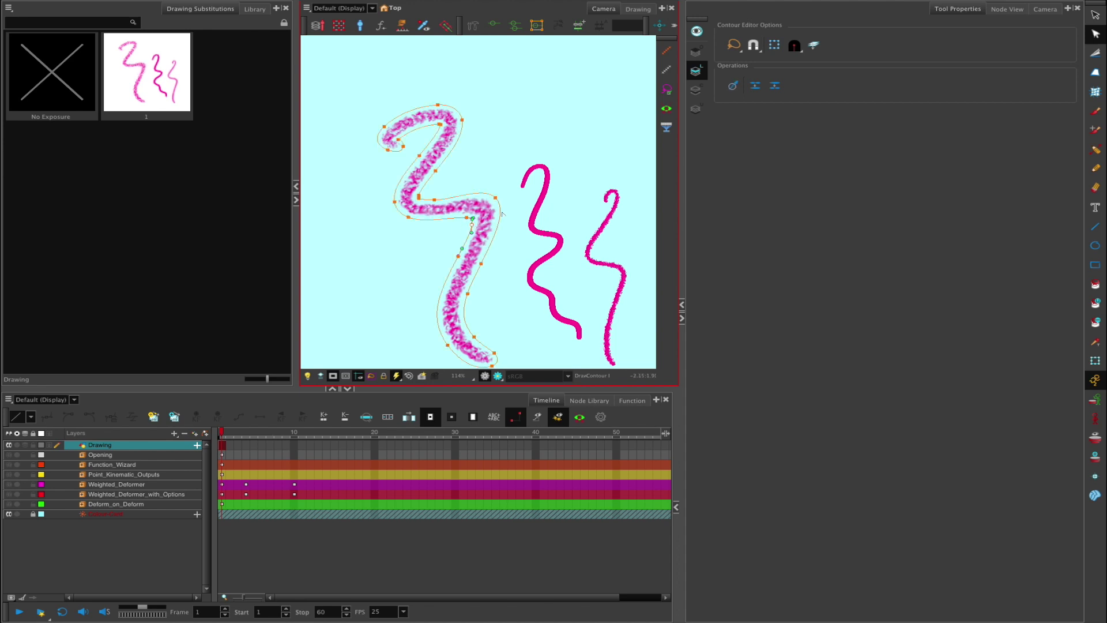
{"action": "left_click", "coordinate": [501, 183]}
{"action": "left_click", "coordinate": [495, 216]}
{"action": "left_click_drag", "start_coordinate": [562, 245], "coordinate": [408, 248]}
{"action": "left_click", "coordinate": [487, 211]}
{"action": "key", "text": "ctrl+z"}
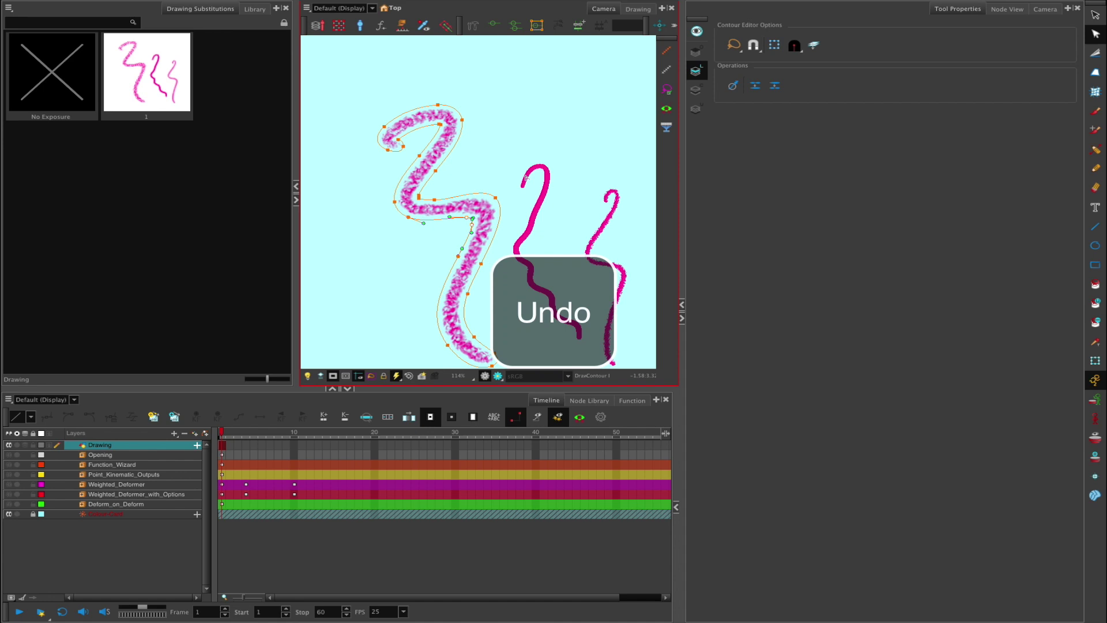
{"action": "left_click", "coordinate": [578, 131]}
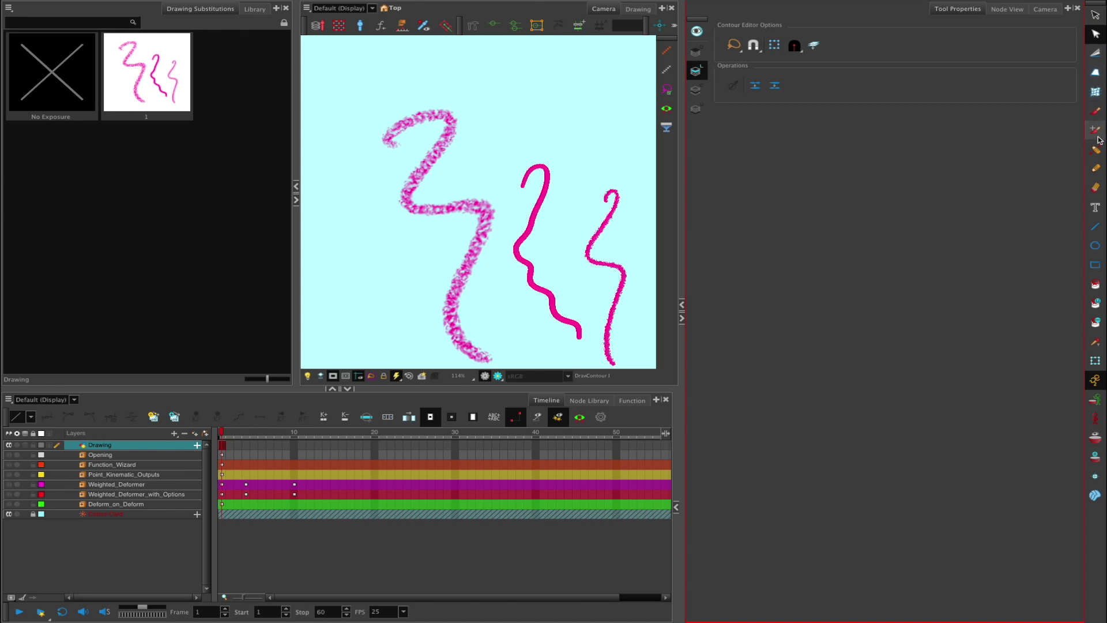
Step: Add the Centerline Editor to the Tools toolbar through Customize
{"action": "right_click", "coordinate": [1087, 510]}
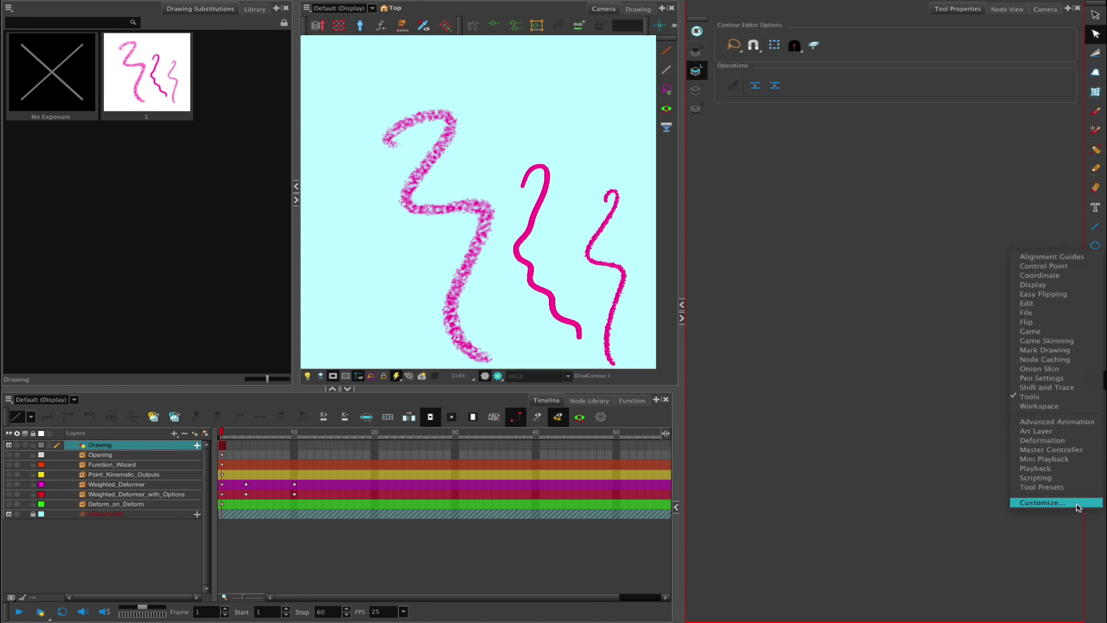
{"action": "left_click", "coordinate": [1087, 505]}
{"action": "left_click", "coordinate": [502, 245]}
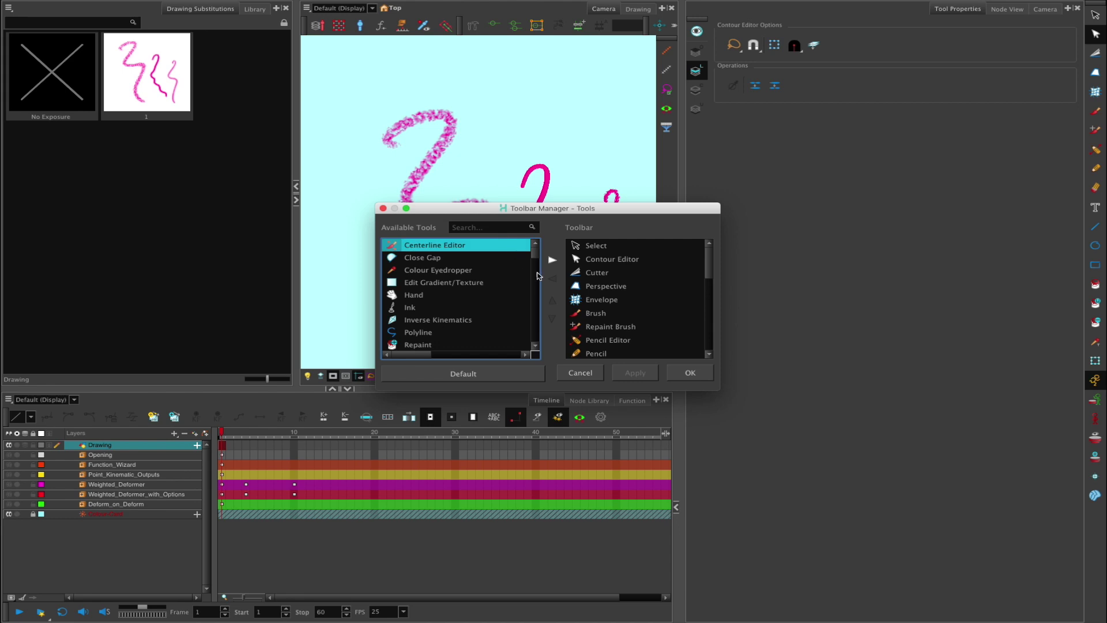
{"action": "left_click", "coordinate": [552, 260]}
{"action": "left_click", "coordinate": [693, 373]}
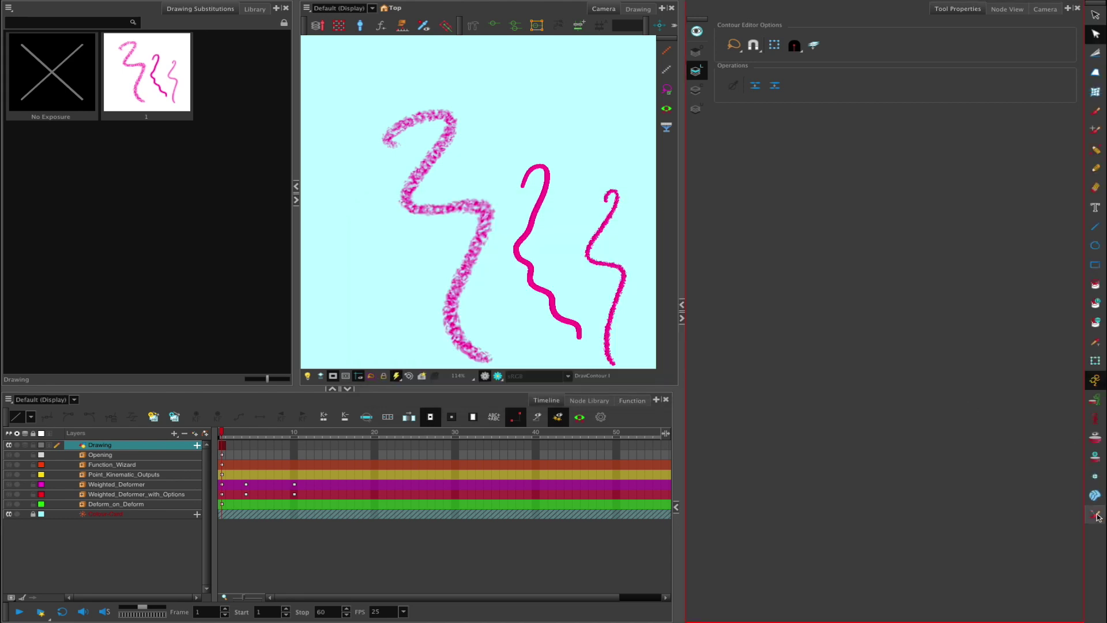
Step: Pull the pastel stroke's middle bend down-left and round its corners into curves
{"action": "left_click", "coordinate": [1095, 515]}
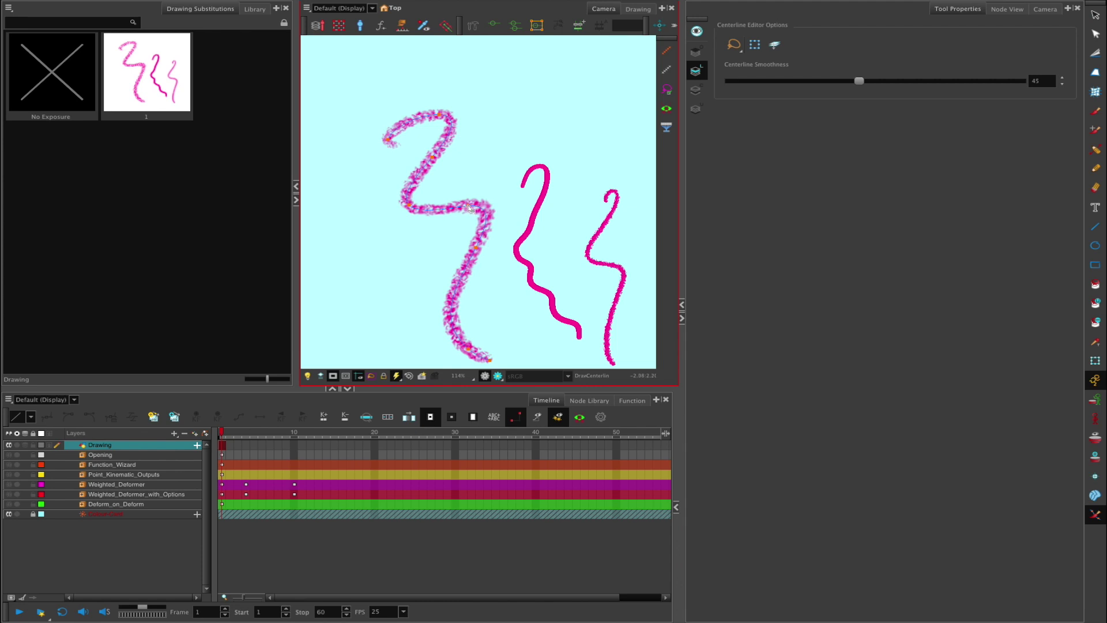
{"action": "mouse_move", "coordinate": [434, 231]}
{"action": "left_mouse_down"}
{"action": "mouse_move", "coordinate": [403, 247]}
{"action": "mouse_move", "coordinate": [381, 299]}
{"action": "left_mouse_up"}
{"action": "mouse_move", "coordinate": [385, 243]}
{"action": "left_mouse_down"}
{"action": "mouse_move", "coordinate": [369, 233]}
{"action": "mouse_move", "coordinate": [423, 217]}
{"action": "mouse_move", "coordinate": [391, 222]}
{"action": "mouse_move", "coordinate": [399, 191]}
{"action": "left_mouse_up"}
{"action": "mouse_move", "coordinate": [468, 238]}
{"action": "left_mouse_down"}
{"action": "mouse_move", "coordinate": [481, 249]}
{"action": "mouse_move", "coordinate": [446, 255]}
{"action": "mouse_move", "coordinate": [447, 268]}
{"action": "left_mouse_up"}
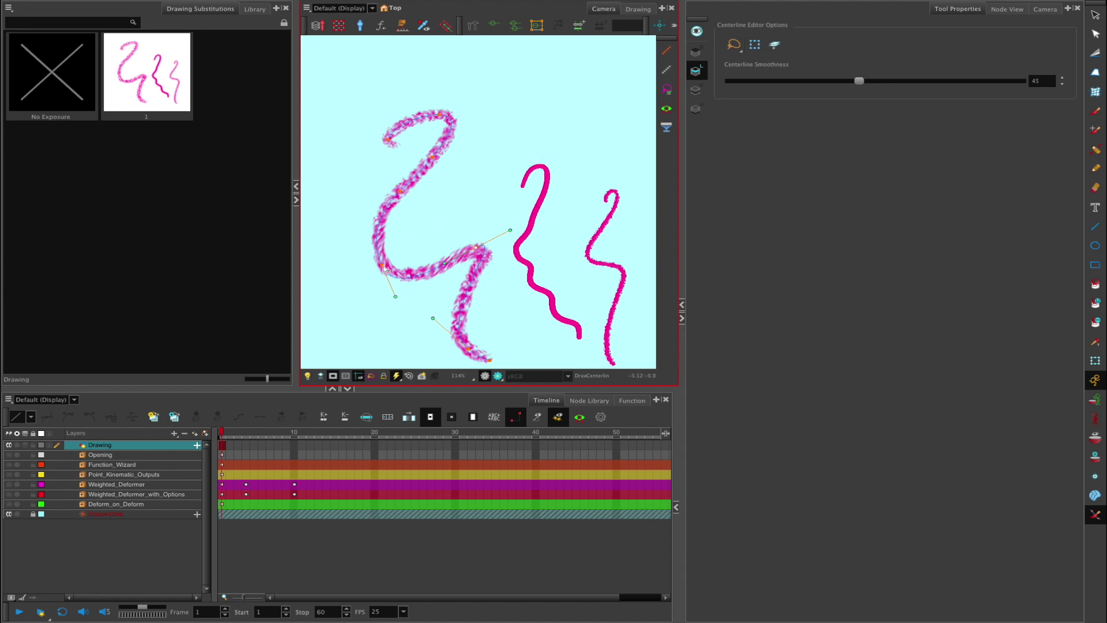
{"action": "left_click_drag", "start_coordinate": [383, 266], "coordinate": [384, 255]}
{"action": "mouse_move", "coordinate": [400, 288]}
{"action": "left_mouse_down"}
{"action": "mouse_move", "coordinate": [419, 269]}
{"action": "mouse_move", "coordinate": [402, 242]}
{"action": "left_mouse_up"}
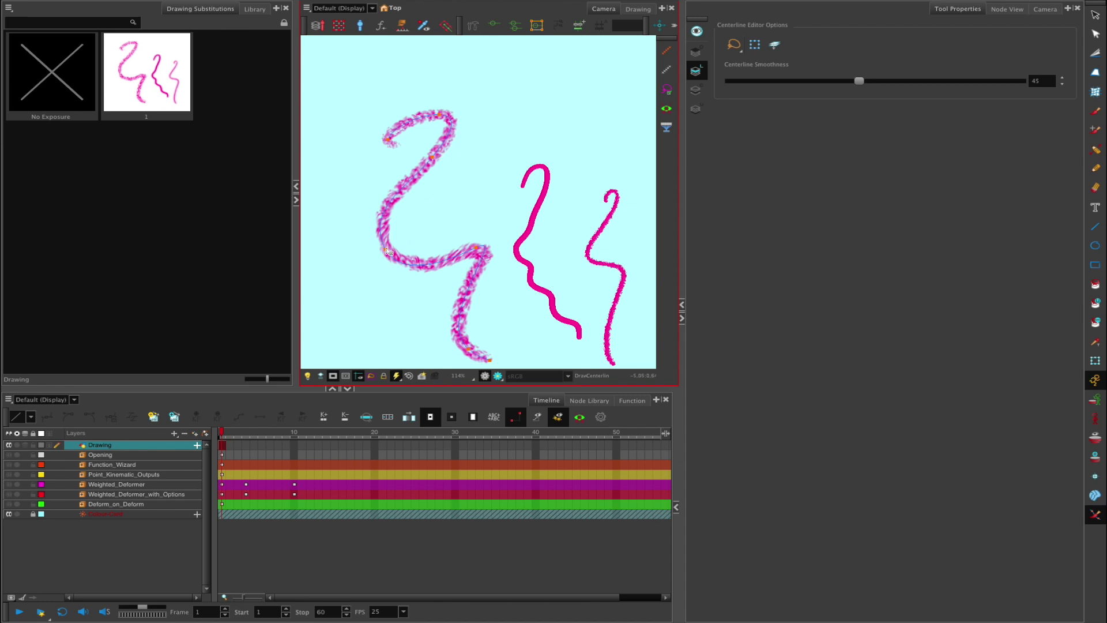
{"action": "left_click", "coordinate": [448, 160]}
{"action": "key", "text": "Delete"}
Step: Reposition the pastel stroke's centerline points and delete the bottom and top points
{"action": "mouse_move", "coordinate": [406, 231]}
{"action": "left_mouse_down"}
{"action": "mouse_move", "coordinate": [387, 267]}
{"action": "mouse_move", "coordinate": [375, 243]}
{"action": "mouse_move", "coordinate": [403, 294]}
{"action": "left_mouse_up"}
{"action": "mouse_move", "coordinate": [498, 232]}
{"action": "left_mouse_down"}
{"action": "mouse_move", "coordinate": [469, 243]}
{"action": "mouse_move", "coordinate": [504, 238]}
{"action": "left_mouse_up"}
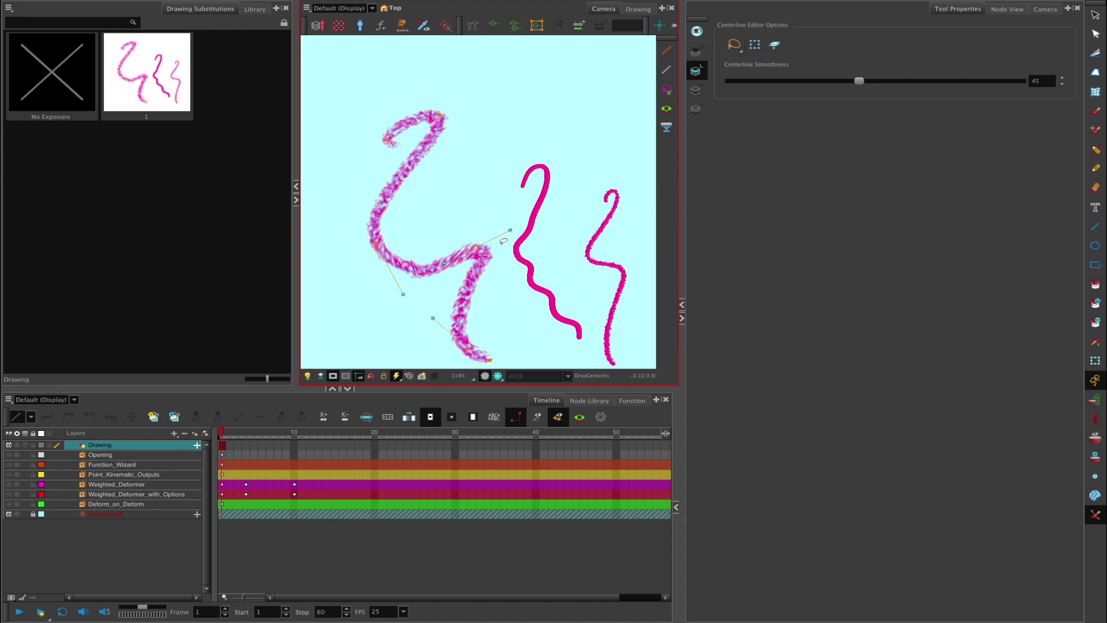
{"action": "key", "text": "Delete"}
{"action": "mouse_move", "coordinate": [413, 228]}
{"action": "left_mouse_down"}
{"action": "mouse_move", "coordinate": [355, 237]}
{"action": "mouse_move", "coordinate": [378, 252]}
{"action": "left_mouse_up"}
{"action": "left_click_drag", "start_coordinate": [374, 242], "coordinate": [415, 245]}
{"action": "left_click_drag", "start_coordinate": [445, 297], "coordinate": [466, 280]}
{"action": "left_click_drag", "start_coordinate": [481, 320], "coordinate": [491, 329]}
{"action": "key", "text": "Delete"}
{"action": "mouse_move", "coordinate": [464, 103]}
{"action": "left_mouse_down"}
{"action": "mouse_move", "coordinate": [439, 104]}
{"action": "mouse_move", "coordinate": [458, 145]}
{"action": "left_mouse_up"}
{"action": "key", "text": "Delete"}
Step: Curve the stroke's top leftward and reshape its right bend into a hook crossing the pencil stroke
{"action": "mouse_move", "coordinate": [381, 134]}
{"action": "left_mouse_down"}
{"action": "mouse_move", "coordinate": [398, 146]}
{"action": "mouse_move", "coordinate": [365, 195]}
{"action": "left_mouse_up"}
{"action": "mouse_move", "coordinate": [414, 244]}
{"action": "left_mouse_down"}
{"action": "mouse_move", "coordinate": [487, 197]}
{"action": "mouse_move", "coordinate": [544, 192]}
{"action": "left_mouse_up"}
{"action": "left_click_drag", "start_coordinate": [437, 203], "coordinate": [442, 224]}
{"action": "mouse_move", "coordinate": [364, 194]}
{"action": "left_mouse_down"}
{"action": "mouse_move", "coordinate": [431, 188]}
{"action": "mouse_move", "coordinate": [395, 197]}
{"action": "mouse_move", "coordinate": [413, 197]}
{"action": "mouse_move", "coordinate": [417, 211]}
{"action": "left_mouse_up"}
{"action": "key", "text": "Delete"}
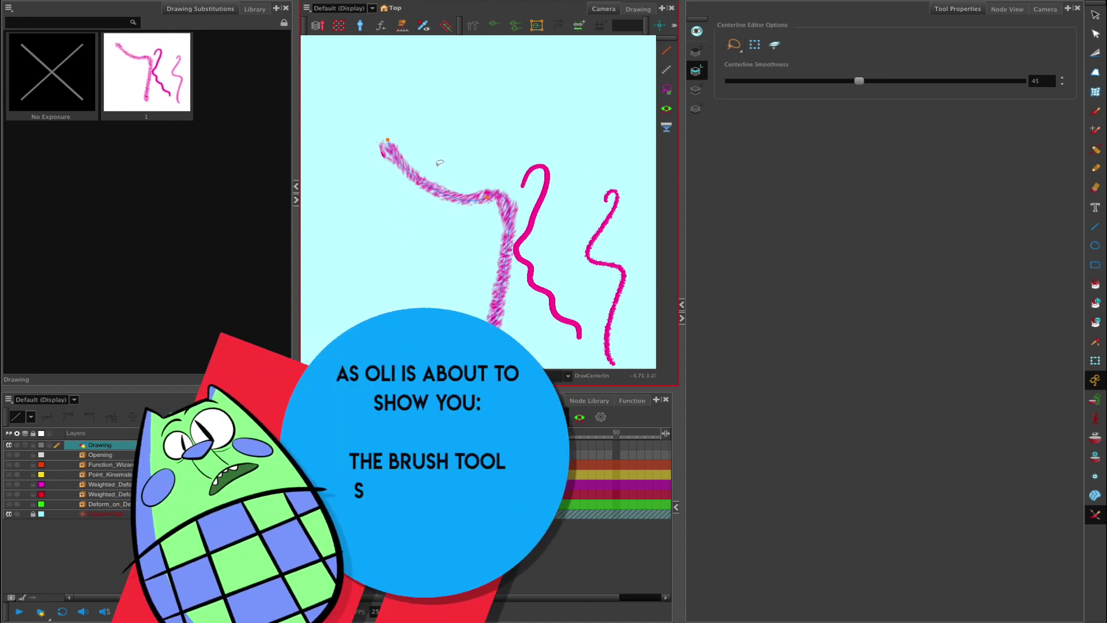
{"action": "left_click_drag", "start_coordinate": [385, 167], "coordinate": [375, 214]}
{"action": "left_click_drag", "start_coordinate": [506, 179], "coordinate": [501, 203]}
{"action": "left_click_drag", "start_coordinate": [542, 165], "coordinate": [568, 212]}
{"action": "left_click_drag", "start_coordinate": [458, 195], "coordinate": [448, 193]}
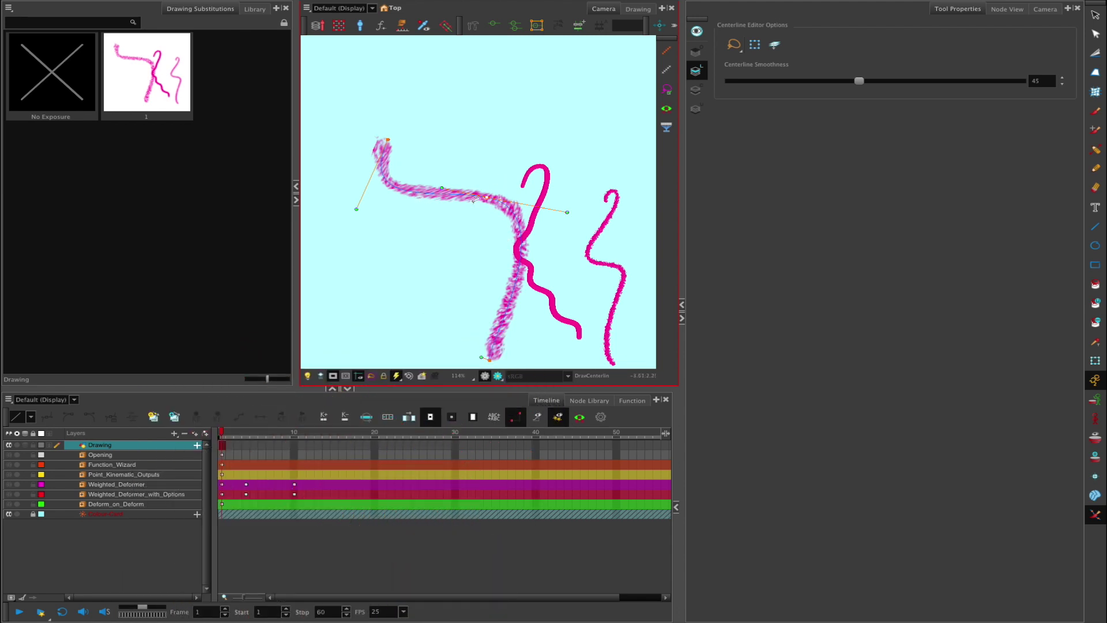
{"action": "left_click", "coordinate": [1095, 14]}
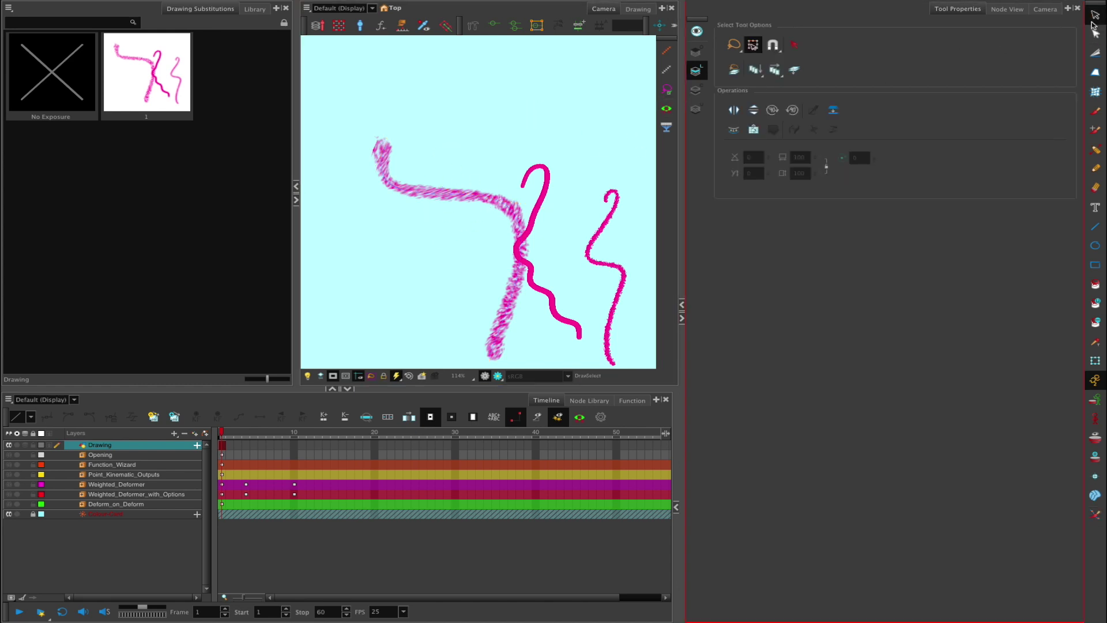
Step: Delete all the strokes and draw a pink pastel loop
{"action": "left_click_drag", "start_coordinate": [589, 133], "coordinate": [531, 161]}
{"action": "key", "text": "Delete"}
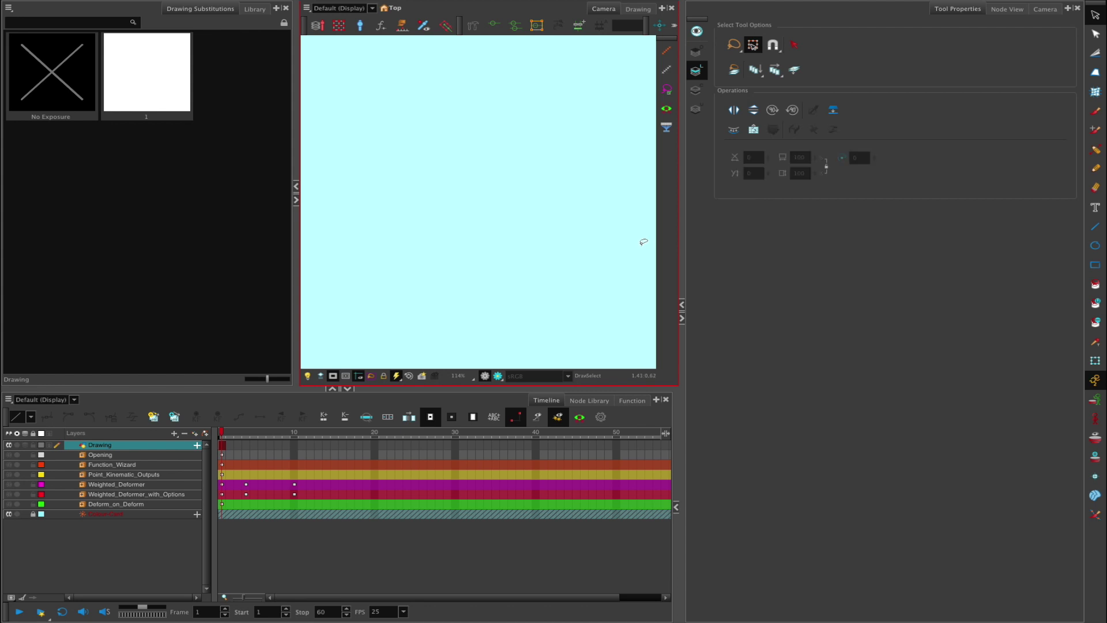
{"action": "left_click", "coordinate": [1095, 111]}
{"action": "mouse_move", "coordinate": [507, 166]}
{"action": "left_mouse_down"}
{"action": "mouse_move", "coordinate": [484, 181]}
{"action": "mouse_move", "coordinate": [399, 187]}
{"action": "left_mouse_up"}
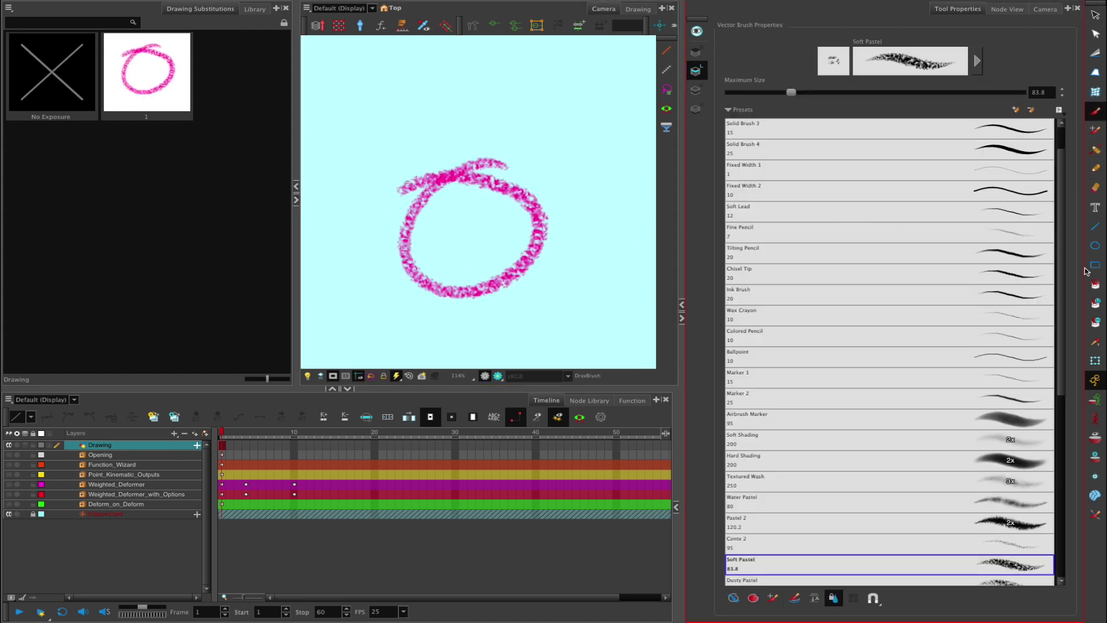
Step: Fill the loop's interior with the yellow New 2 colour and lasso it to show contour points
{"action": "left_click", "coordinate": [1095, 283]}
{"action": "left_click", "coordinate": [676, 508]}
{"action": "left_click", "coordinate": [510, 566]}
{"action": "left_click", "coordinate": [478, 230]}
{"action": "scroll", "coordinate": [506, 234], "scroll_direction": "up", "scroll_amount": 3}
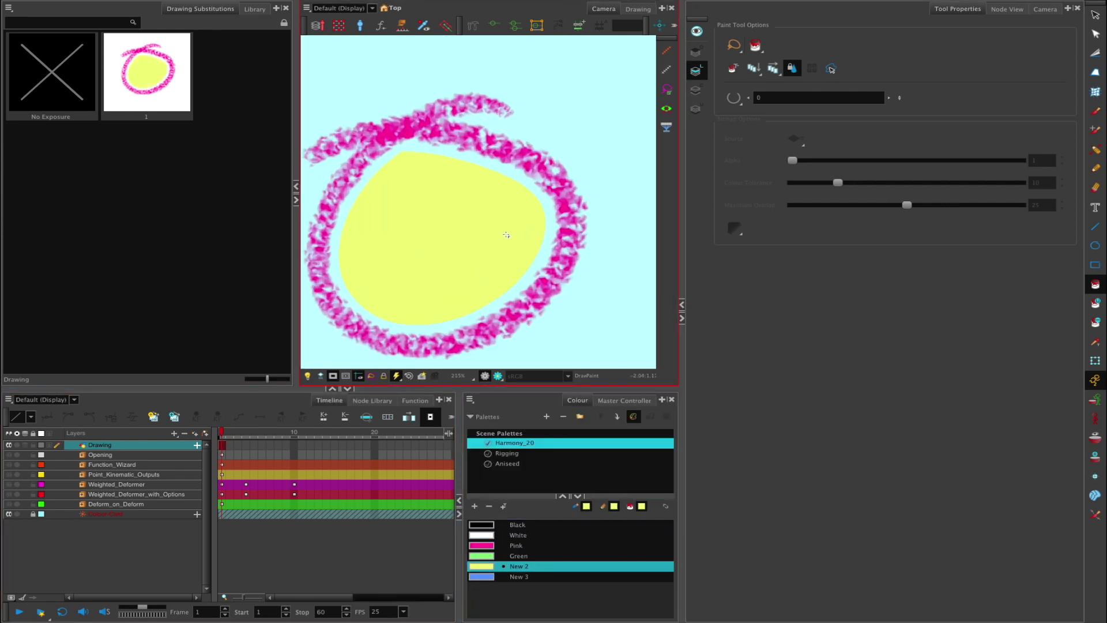
{"action": "left_click", "coordinate": [1095, 34]}
{"action": "mouse_move", "coordinate": [582, 125]}
{"action": "left_mouse_down"}
{"action": "mouse_move", "coordinate": [490, 209]}
{"action": "mouse_move", "coordinate": [556, 196]}
{"action": "left_mouse_up"}
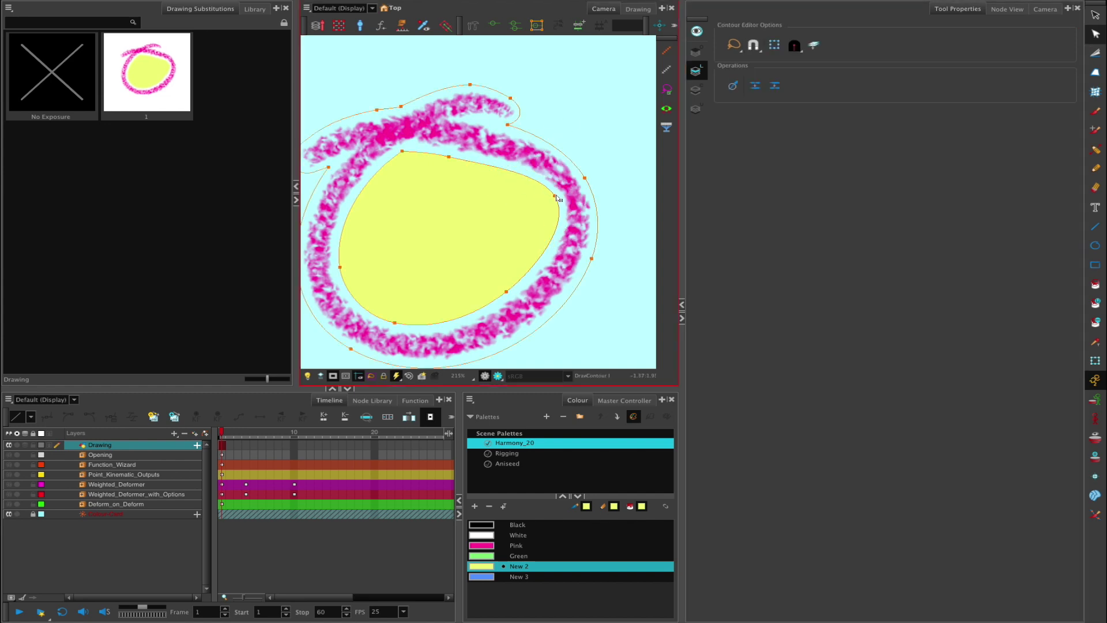
Step: Revert the last contour point move on the yellow fill's edge, then select all strokes
{"action": "key", "text": "ctrl+z"}
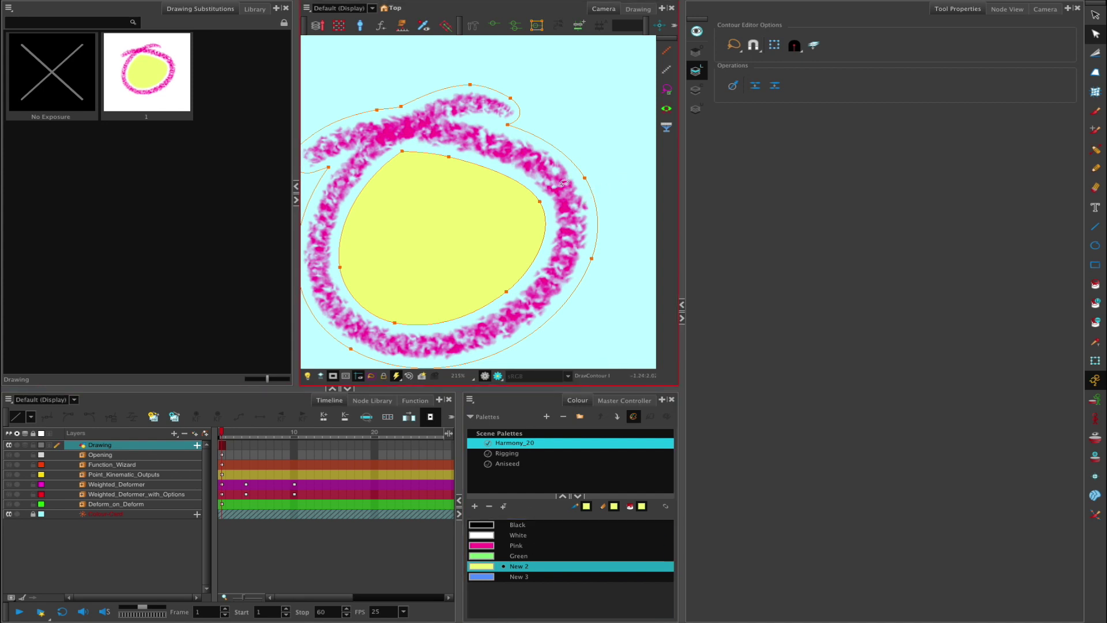
{"action": "mouse_move", "coordinate": [557, 181]}
{"action": "left_mouse_down"}
{"action": "mouse_move", "coordinate": [560, 265]}
{"action": "mouse_move", "coordinate": [573, 198]}
{"action": "mouse_move", "coordinate": [524, 218]}
{"action": "mouse_move", "coordinate": [561, 206]}
{"action": "mouse_move", "coordinate": [539, 207]}
{"action": "mouse_move", "coordinate": [553, 199]}
{"action": "mouse_move", "coordinate": [547, 220]}
{"action": "mouse_move", "coordinate": [566, 200]}
{"action": "mouse_move", "coordinate": [569, 227]}
{"action": "mouse_move", "coordinate": [547, 171]}
{"action": "left_mouse_up"}
{"action": "scroll", "coordinate": [573, 237], "scroll_direction": "down", "scroll_amount": 3}
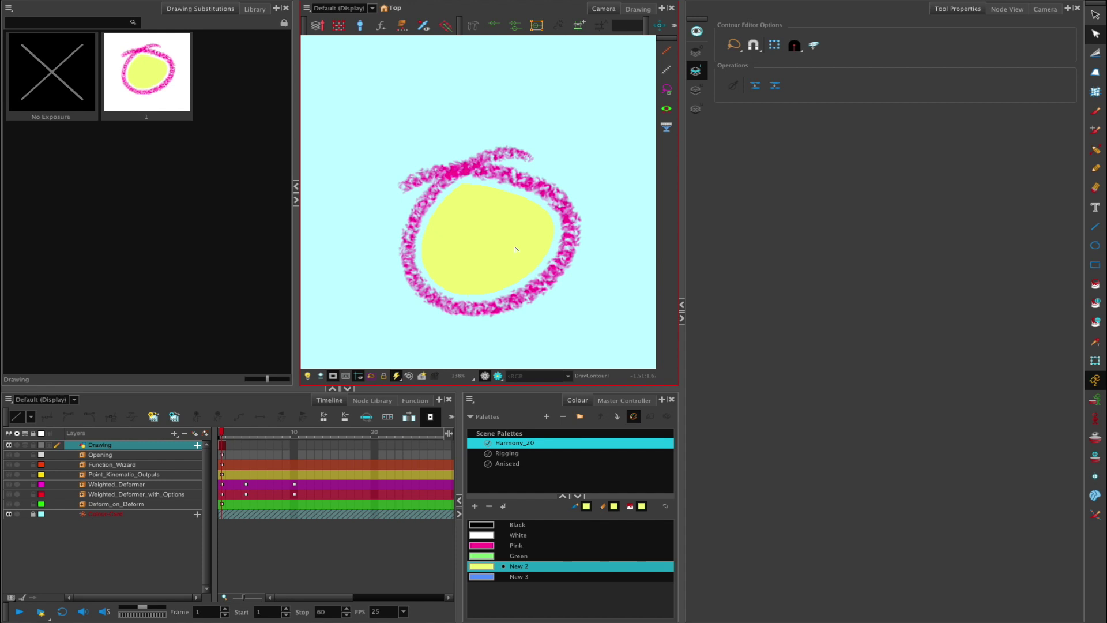
{"action": "scroll", "coordinate": [592, 188], "scroll_direction": "down", "scroll_amount": 2}
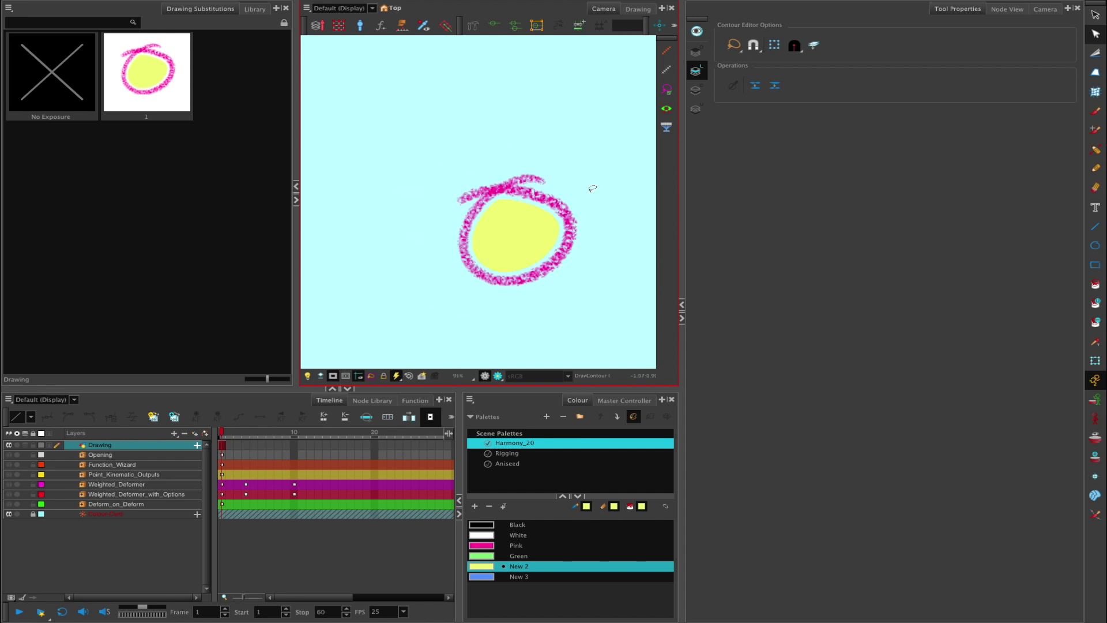
{"action": "left_click", "coordinate": [1095, 16]}
{"action": "key", "text": "ctrl+a"}
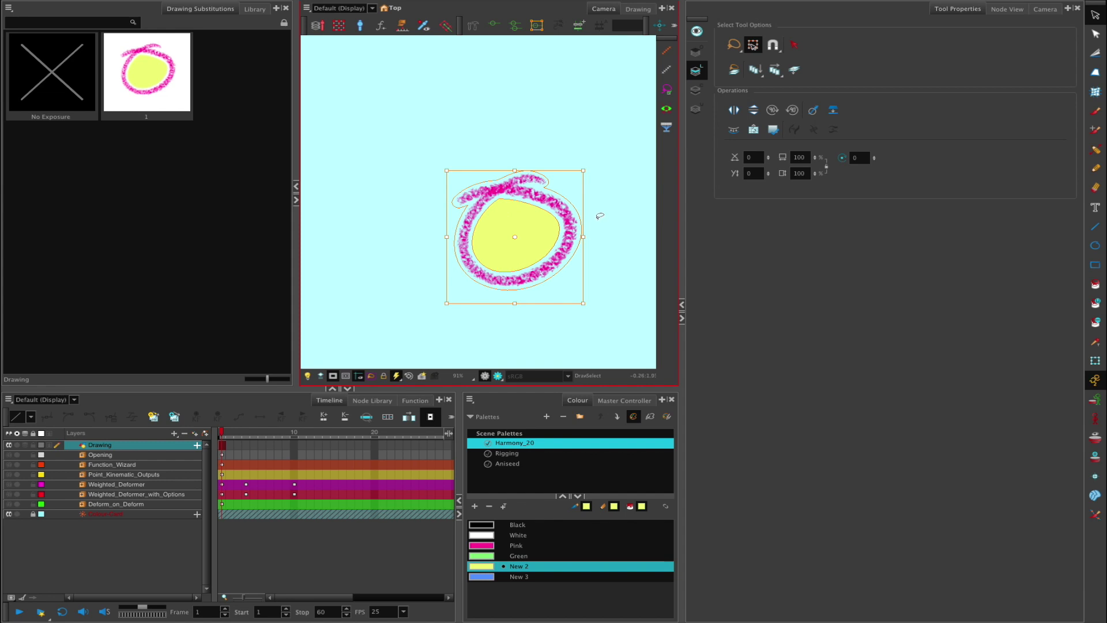
Step: Delete the loop drawing and set the brush to black with maximum size about 50
{"action": "key", "text": "Delete"}
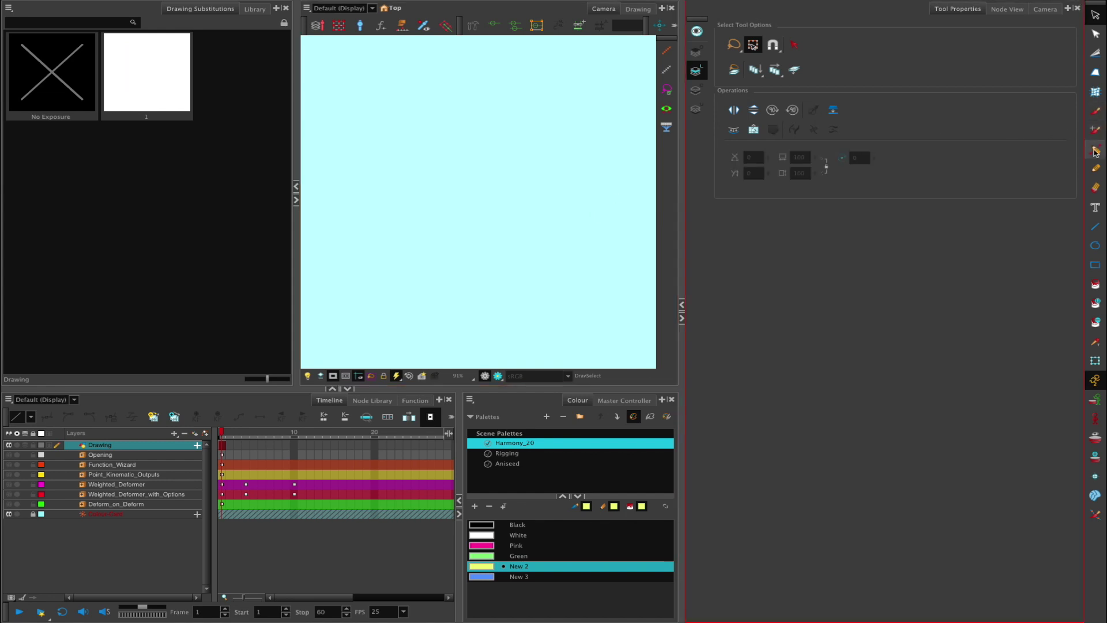
{"action": "left_click", "coordinate": [1095, 514]}
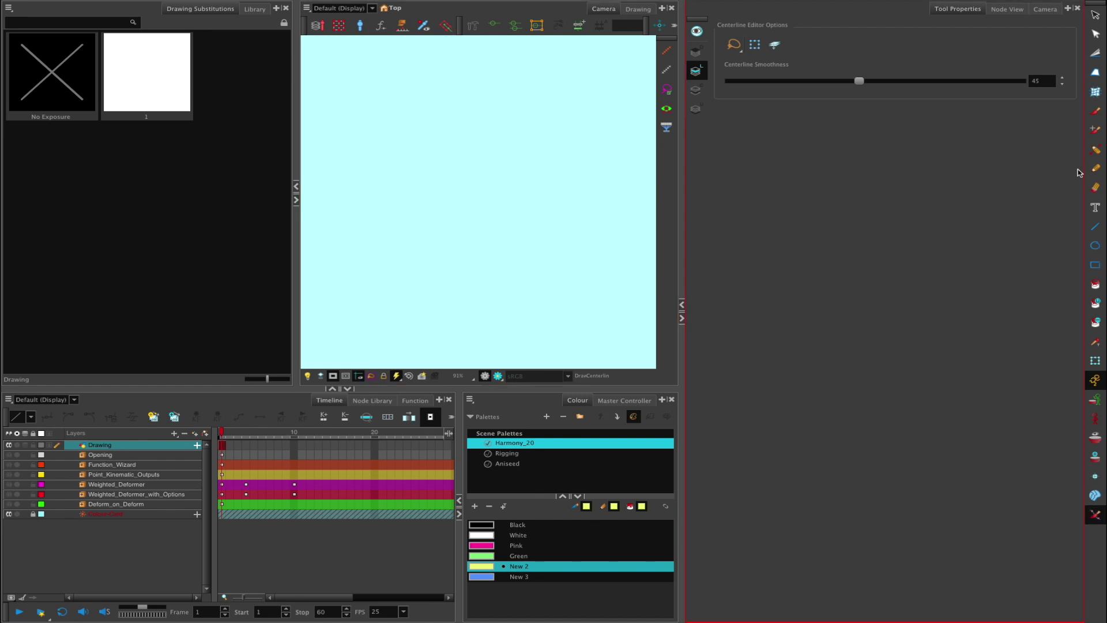
{"action": "left_click", "coordinate": [1095, 110]}
{"action": "left_click", "coordinate": [482, 525]}
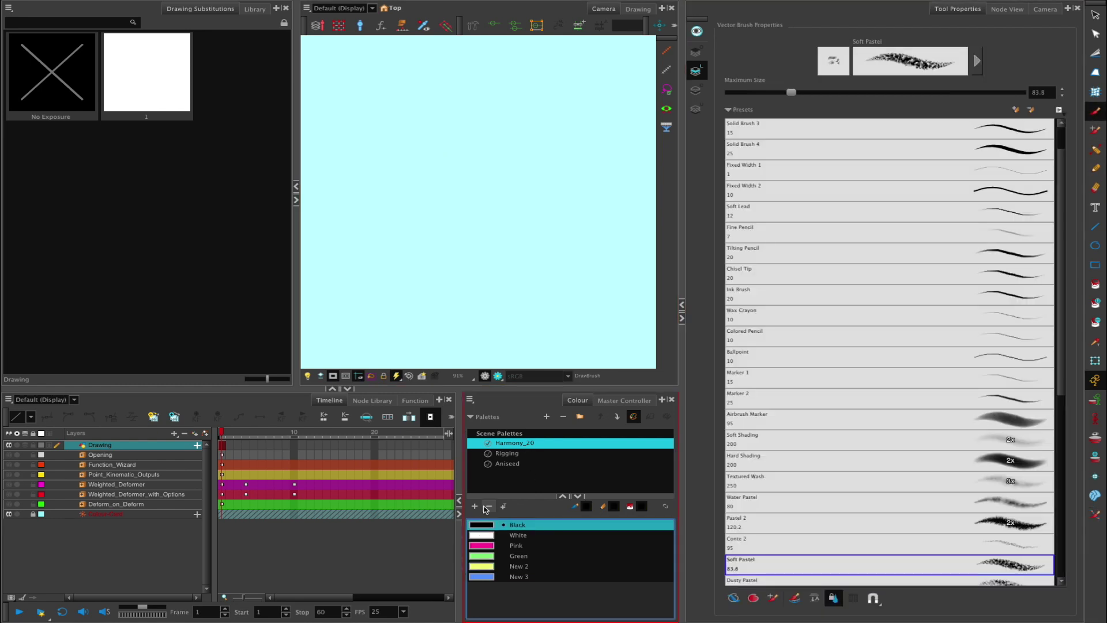
{"action": "left_click_drag", "start_coordinate": [791, 93], "coordinate": [768, 93]}
Step: Draw a black soft pastel zigzag stroke, redrawing its lower curve
{"action": "left_click_drag", "start_coordinate": [499, 82], "coordinate": [424, 273]}
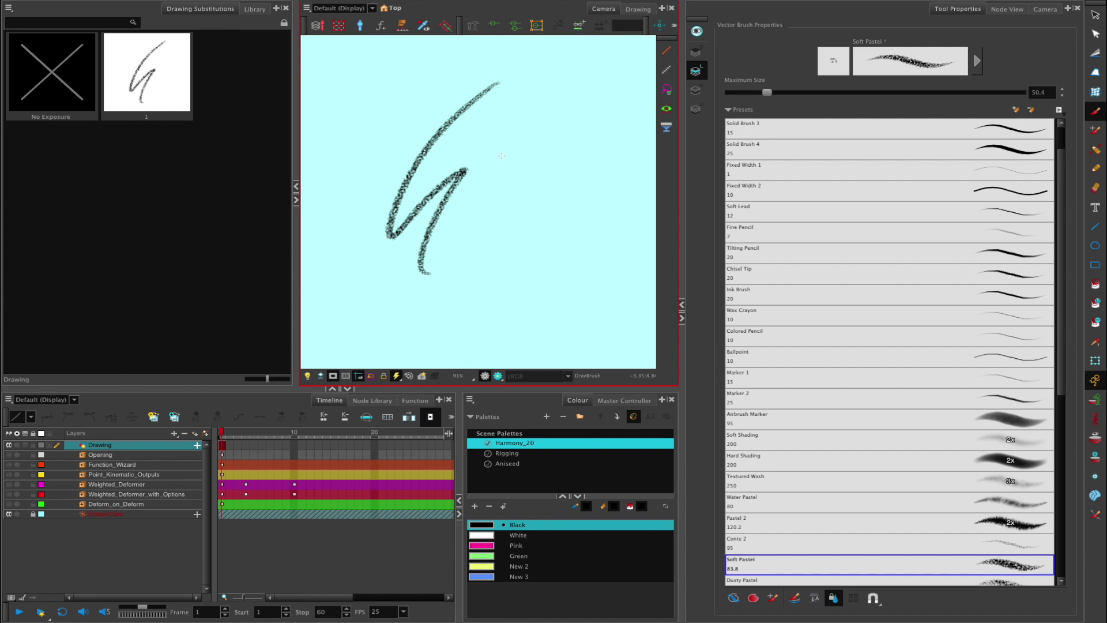
{"action": "mouse_move", "coordinate": [424, 272]}
{"action": "left_mouse_down"}
{"action": "mouse_move", "coordinate": [462, 244]}
{"action": "mouse_move", "coordinate": [449, 254]}
{"action": "mouse_move", "coordinate": [463, 282]}
{"action": "mouse_move", "coordinate": [523, 303]}
{"action": "mouse_move", "coordinate": [468, 301]}
{"action": "mouse_move", "coordinate": [527, 291]}
{"action": "mouse_move", "coordinate": [578, 249]}
{"action": "left_mouse_up"}
{"action": "left_click_drag", "start_coordinate": [554, 287], "coordinate": [583, 226]}
{"action": "key", "text": "ctrl+z"}
{"action": "key", "text": "ctrl+z"}
{"action": "key", "text": "ctrl+z"}
{"action": "key", "text": "ctrl+z"}
{"action": "key", "text": "ctrl+z"}
{"action": "mouse_move", "coordinate": [464, 277]}
{"action": "left_mouse_down"}
{"action": "mouse_move", "coordinate": [507, 322]}
{"action": "mouse_move", "coordinate": [628, 224]}
{"action": "left_mouse_up"}
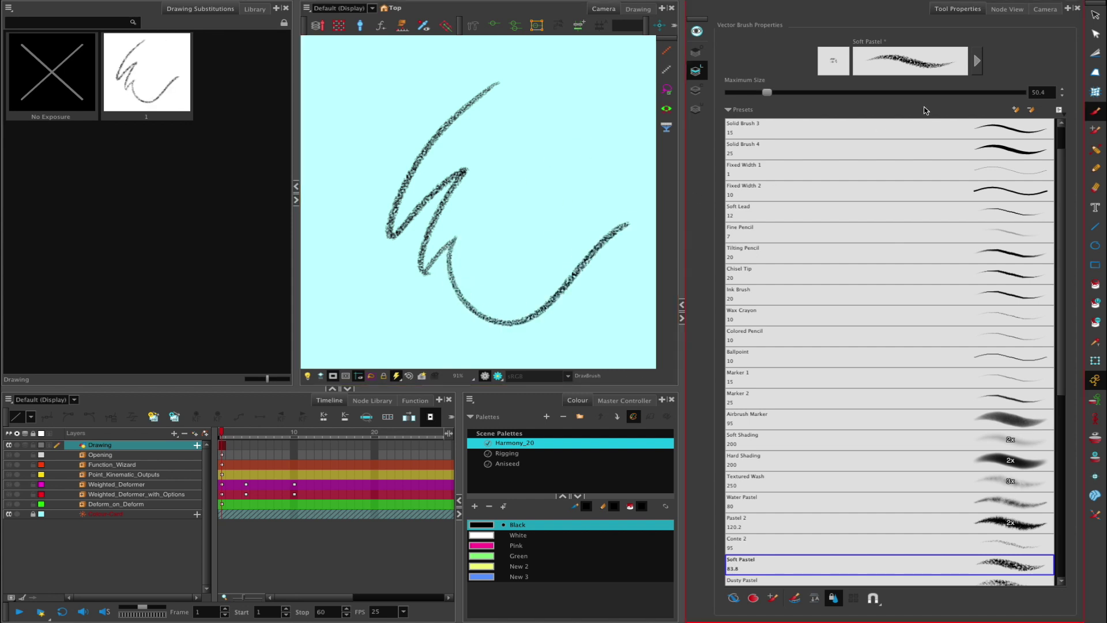
Step: Reshape the zigzag's upper arm by deleting and pulling centerline points
{"action": "left_click", "coordinate": [1094, 513]}
{"action": "mouse_move", "coordinate": [419, 155]}
{"action": "left_mouse_down"}
{"action": "mouse_move", "coordinate": [399, 235]}
{"action": "mouse_move", "coordinate": [365, 164]}
{"action": "left_mouse_up"}
{"action": "key", "text": "Delete"}
{"action": "left_click_drag", "start_coordinate": [408, 134], "coordinate": [396, 120]}
Step: Move the zigzag's lower-left corner point and its handles, undoing a point deletion
{"action": "left_click", "coordinate": [385, 219]}
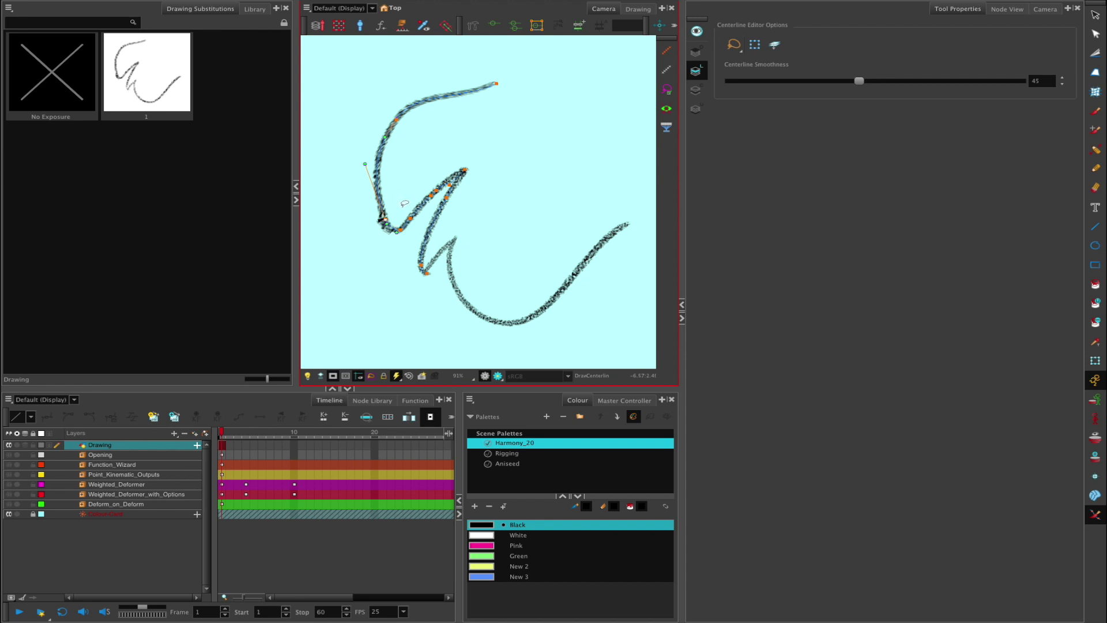
{"action": "key", "text": "Delete"}
{"action": "left_click_drag", "start_coordinate": [389, 232], "coordinate": [403, 237]}
{"action": "left_click_drag", "start_coordinate": [397, 232], "coordinate": [368, 229]}
{"action": "left_click_drag", "start_coordinate": [399, 231], "coordinate": [380, 224]}
{"action": "mouse_move", "coordinate": [348, 223]}
{"action": "left_mouse_down"}
{"action": "mouse_move", "coordinate": [355, 173]}
{"action": "mouse_move", "coordinate": [377, 216]}
{"action": "left_mouse_up"}
{"action": "left_click_drag", "start_coordinate": [353, 167], "coordinate": [354, 155]}
{"action": "left_click_drag", "start_coordinate": [396, 120], "coordinate": [365, 149]}
{"action": "left_click", "coordinate": [390, 113]}
{"action": "left_click", "coordinate": [378, 219]}
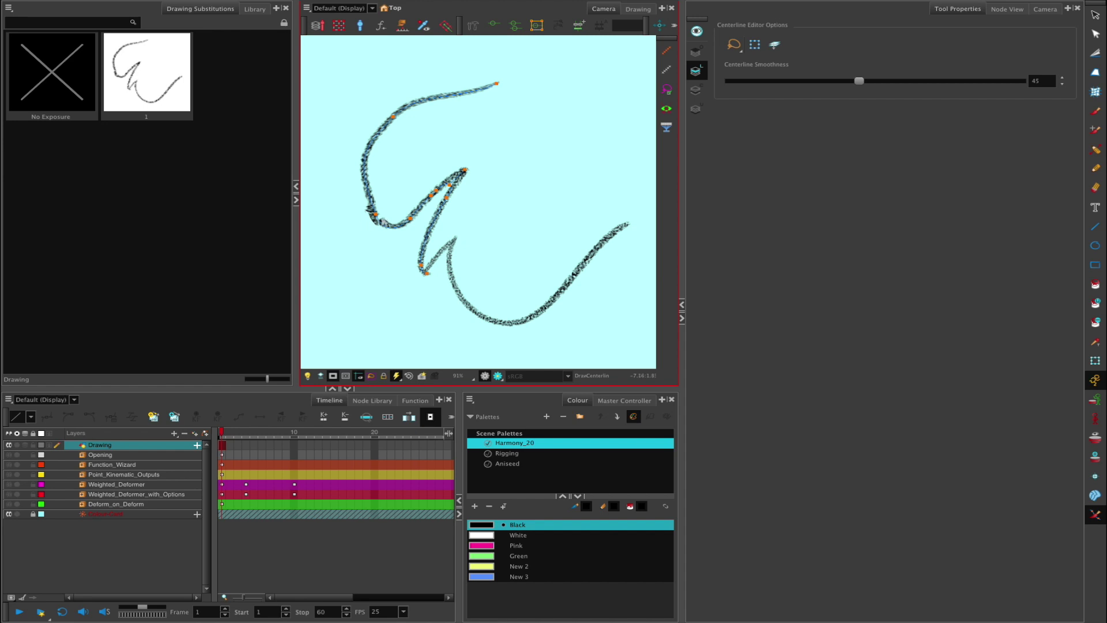
{"action": "key", "text": "Delete"}
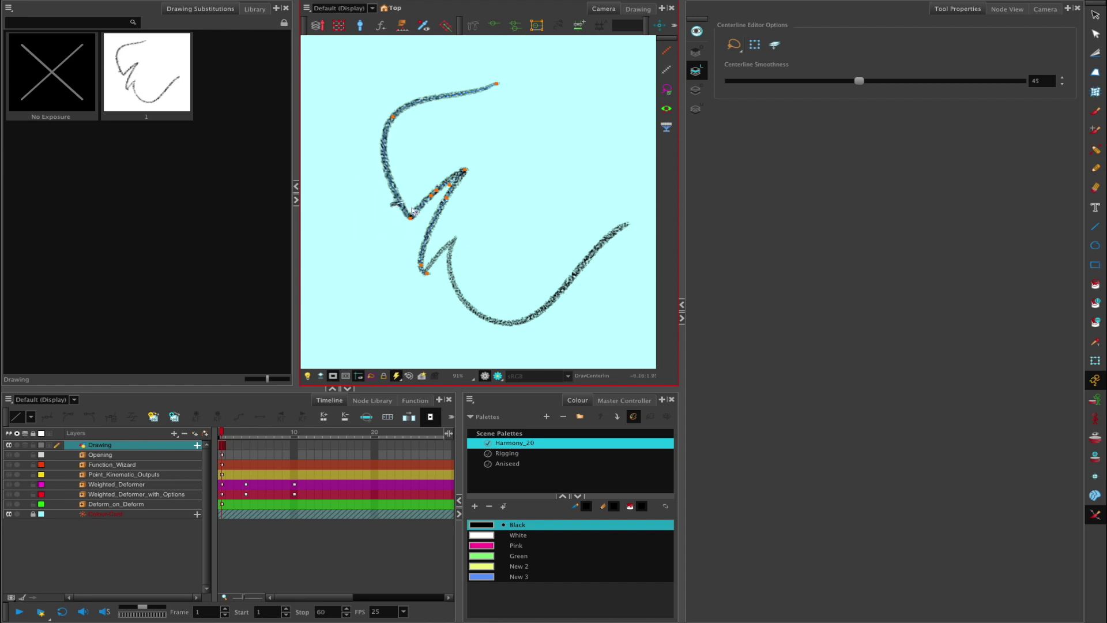
{"action": "key", "text": "ctrl+z"}
{"action": "key", "text": "ctrl+z"}
{"action": "key", "text": "ctrl+z"}
{"action": "key", "text": "ctrl+z"}
{"action": "key", "text": "ctrl+z"}
{"action": "key", "text": "ctrl+z"}
{"action": "key", "text": "ctrl+z"}
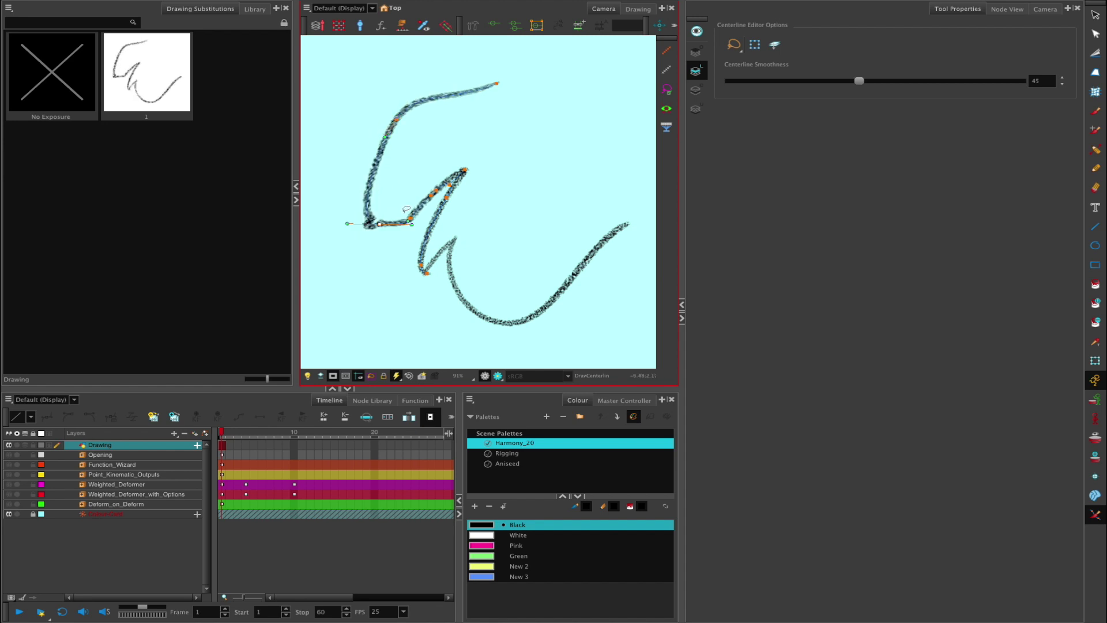
{"action": "key", "text": "ctrl+z"}
{"action": "key", "text": "ctrl+z"}
{"action": "key", "text": "ctrl+z"}
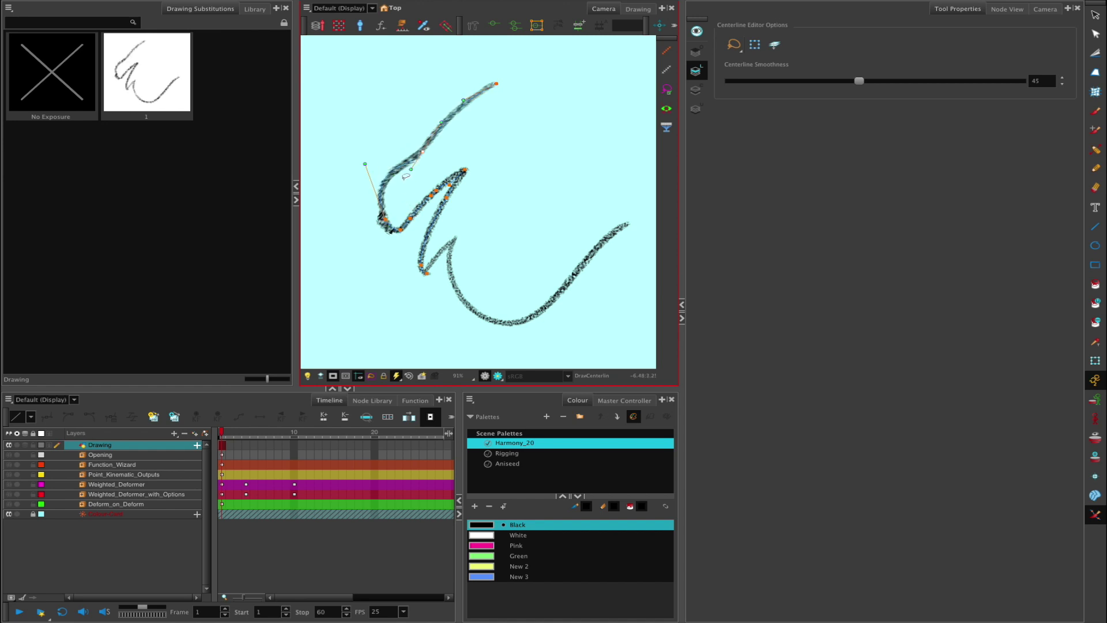
Step: Set the Centerline Smoothness to 81
{"action": "mouse_move", "coordinate": [869, 82]}
{"action": "left_mouse_down"}
{"action": "mouse_move", "coordinate": [823, 81]}
{"action": "mouse_move", "coordinate": [887, 82]}
{"action": "left_mouse_up"}
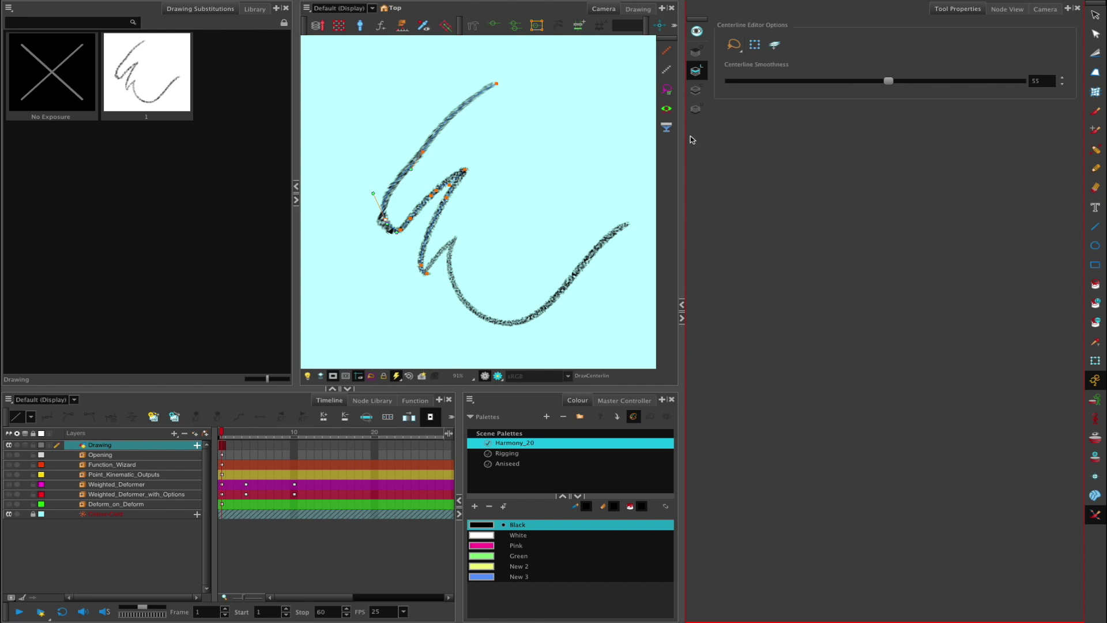
{"action": "key", "text": "ctrl+z"}
Step: Bend the upper diagonal into a curve, drop the lower-right curve, and round the bottom-left corner
{"action": "key", "text": "ctrl+z"}
{"action": "mouse_move", "coordinate": [476, 143]}
{"action": "left_mouse_down"}
{"action": "mouse_move", "coordinate": [416, 222]}
{"action": "mouse_move", "coordinate": [421, 214]}
{"action": "left_mouse_up"}
{"action": "mouse_move", "coordinate": [888, 82]}
{"action": "left_mouse_down"}
{"action": "mouse_move", "coordinate": [756, 83]}
{"action": "mouse_move", "coordinate": [1029, 81]}
{"action": "mouse_move", "coordinate": [988, 86]}
{"action": "left_mouse_up"}
{"action": "double_click", "coordinate": [1051, 84]}
{"action": "left_click_drag", "start_coordinate": [920, 81], "coordinate": [965, 84]}
{"action": "left_click_drag", "start_coordinate": [401, 211], "coordinate": [382, 188]}
{"action": "key", "text": "ctrl+z"}
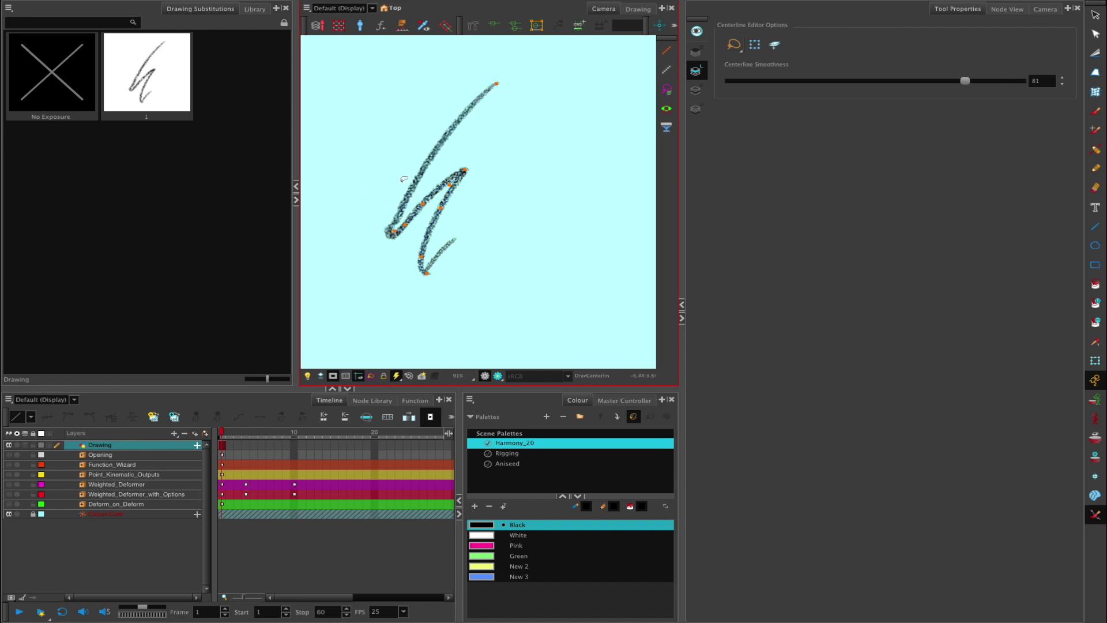
{"action": "left_click", "coordinate": [385, 232]}
{"action": "mouse_move", "coordinate": [385, 232]}
{"action": "left_mouse_down"}
{"action": "mouse_move", "coordinate": [353, 205]}
{"action": "mouse_move", "coordinate": [371, 224]}
{"action": "left_mouse_up"}
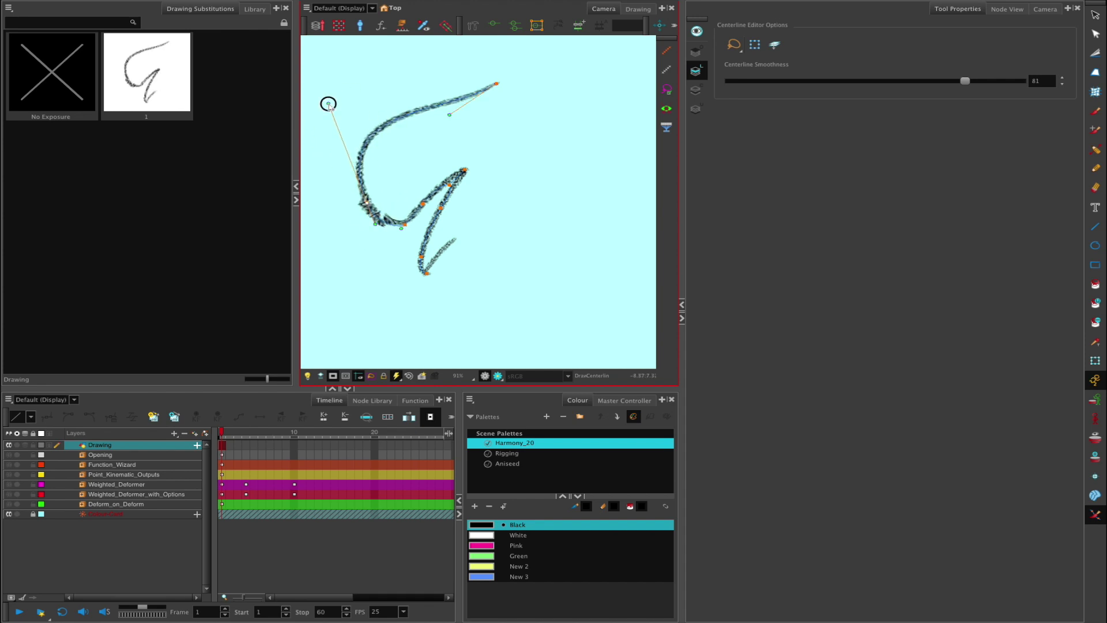
{"action": "left_click_drag", "start_coordinate": [321, 106], "coordinate": [348, 127]}
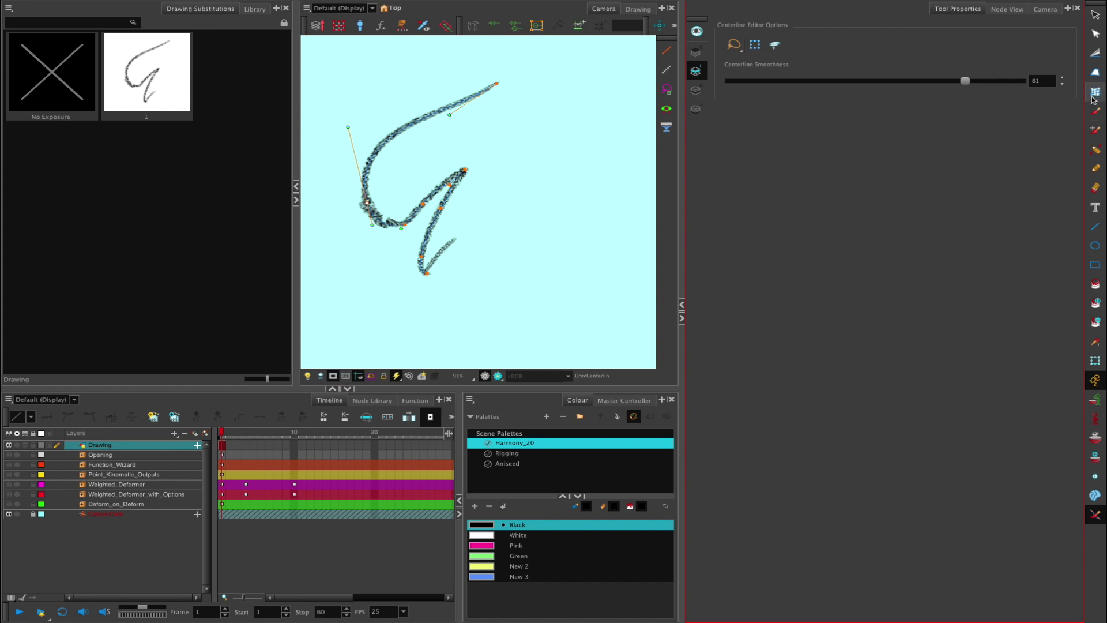
{"action": "left_click", "coordinate": [1096, 33]}
Step: Select and delete the contour points at the stroke's lower-left bend
{"action": "left_click_drag", "start_coordinate": [408, 166], "coordinate": [358, 239]}
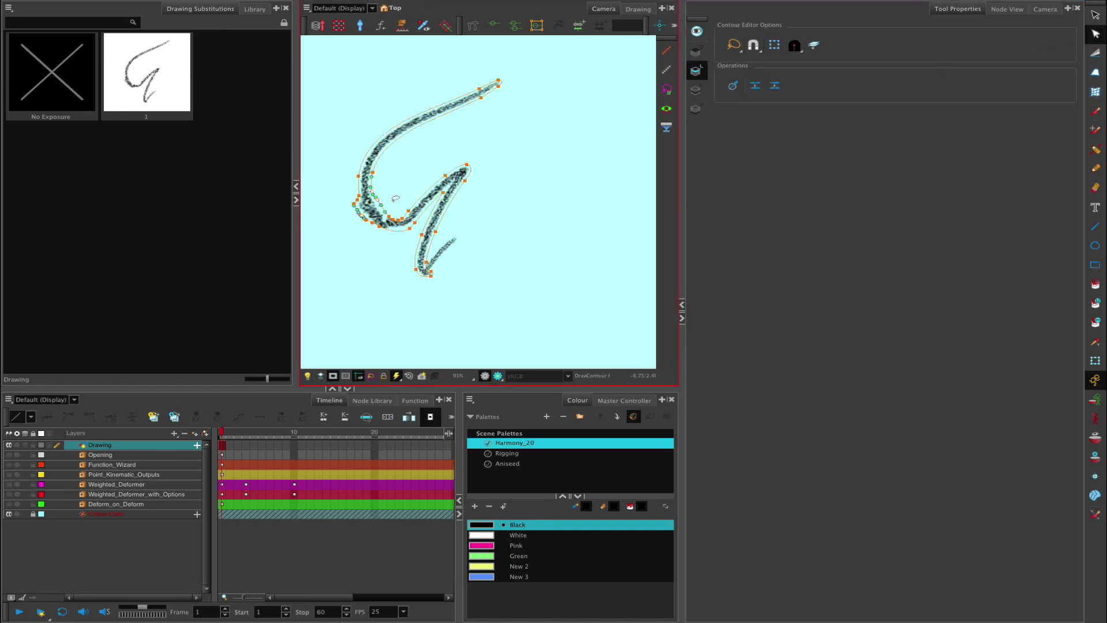
{"action": "scroll", "coordinate": [367, 195], "scroll_direction": "up", "scroll_amount": 5}
{"action": "left_click_drag", "start_coordinate": [388, 171], "coordinate": [470, 159]}
{"action": "left_click_drag", "start_coordinate": [350, 211], "coordinate": [400, 247]}
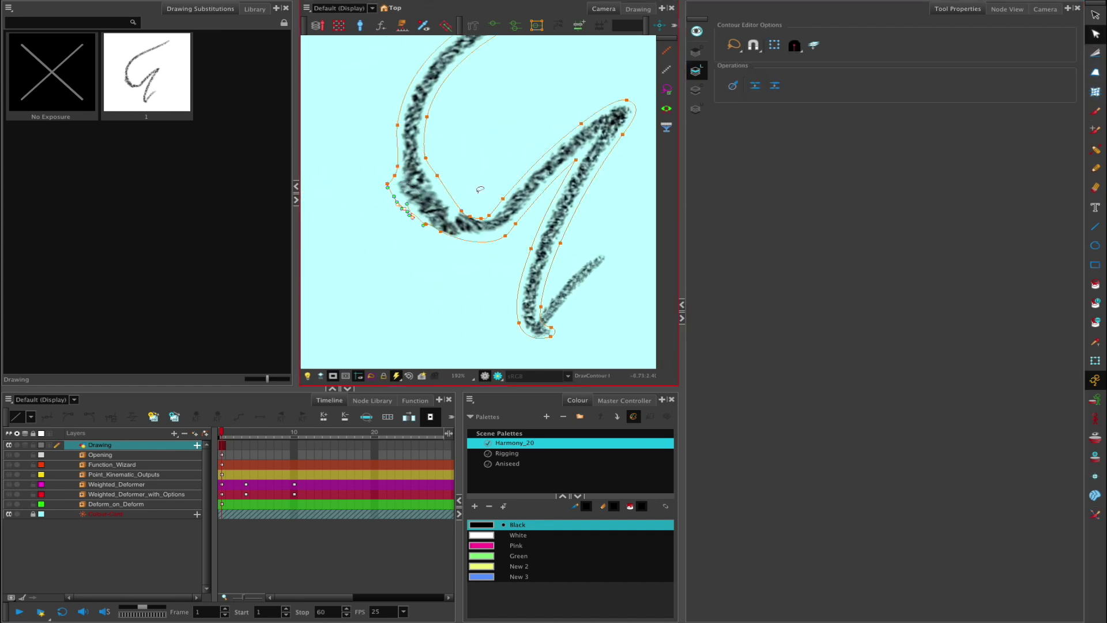
{"action": "key", "text": "Delete"}
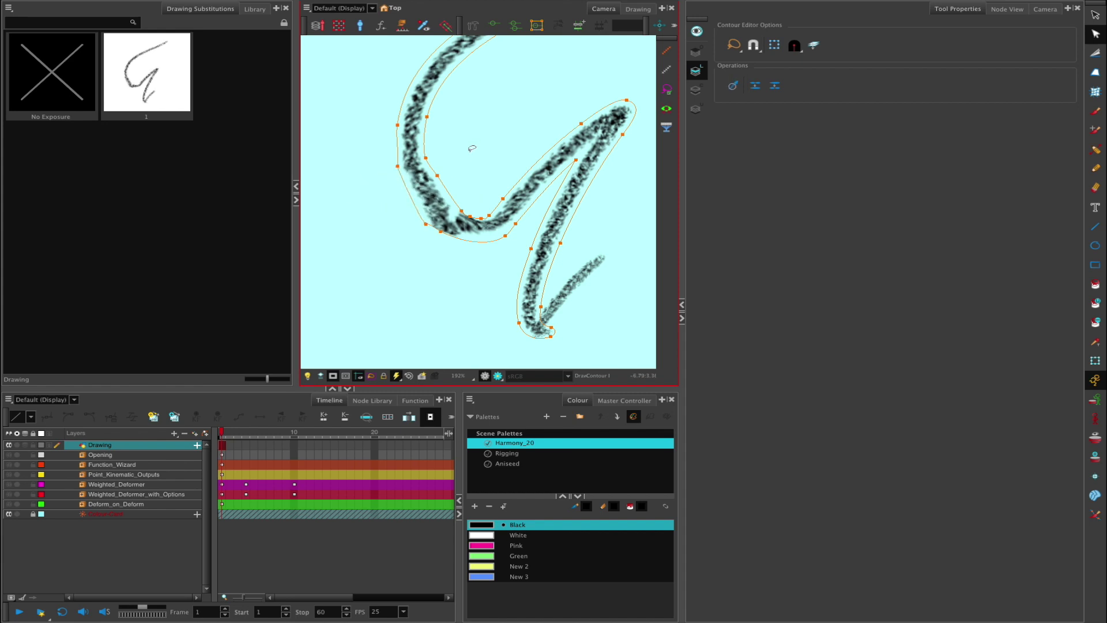
{"action": "key", "text": "Delete"}
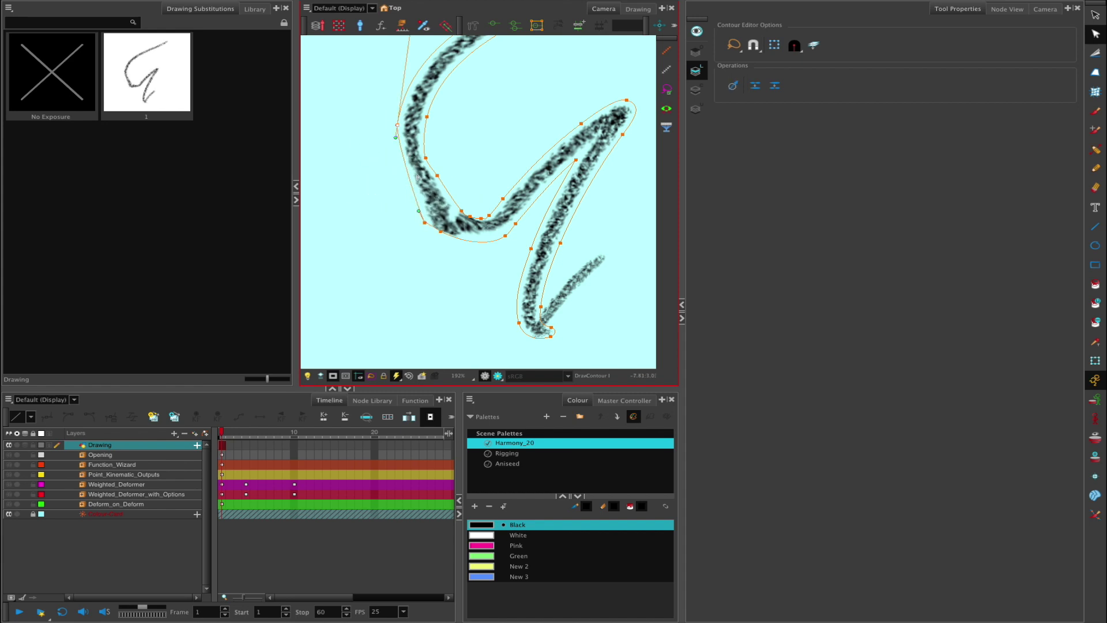
Step: Round the bend with symmetric handles and delete two inner contour points
{"action": "left_click_drag", "start_coordinate": [425, 223], "coordinate": [411, 210]}
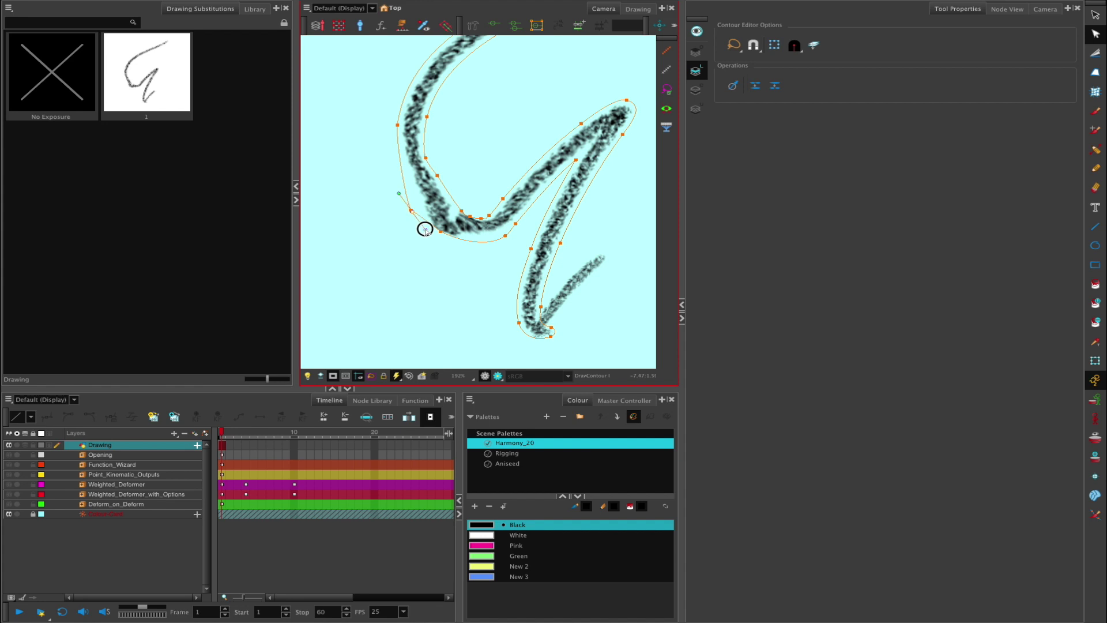
{"action": "key", "text": "Delete"}
{"action": "mouse_move", "coordinate": [442, 256]}
{"action": "left_mouse_down"}
{"action": "mouse_move", "coordinate": [428, 225]}
{"action": "mouse_move", "coordinate": [453, 231]}
{"action": "mouse_move", "coordinate": [396, 189]}
{"action": "mouse_move", "coordinate": [431, 253]}
{"action": "mouse_move", "coordinate": [439, 227]}
{"action": "left_mouse_up"}
{"action": "key", "text": "ctrl+z"}
{"action": "mouse_move", "coordinate": [426, 224]}
{"action": "left_mouse_down"}
{"action": "mouse_move", "coordinate": [456, 263]}
{"action": "mouse_move", "coordinate": [452, 251]}
{"action": "left_mouse_up"}
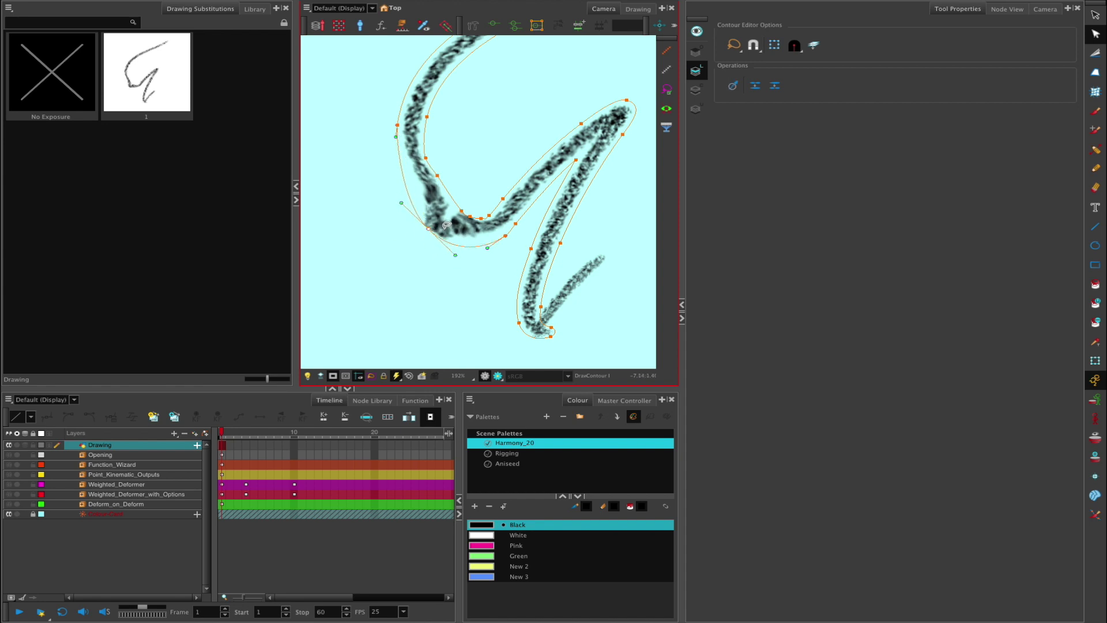
{"action": "mouse_move", "coordinate": [437, 147]}
{"action": "left_mouse_down"}
{"action": "mouse_move", "coordinate": [454, 158]}
{"action": "mouse_move", "coordinate": [468, 202]}
{"action": "mouse_move", "coordinate": [483, 213]}
{"action": "mouse_move", "coordinate": [490, 202]}
{"action": "mouse_move", "coordinate": [455, 209]}
{"action": "left_mouse_up"}
{"action": "key", "text": "Delete"}
{"action": "key", "text": "Delete"}
{"action": "key", "text": "Delete"}
{"action": "scroll", "coordinate": [486, 227], "scroll_direction": "down", "scroll_amount": 5}
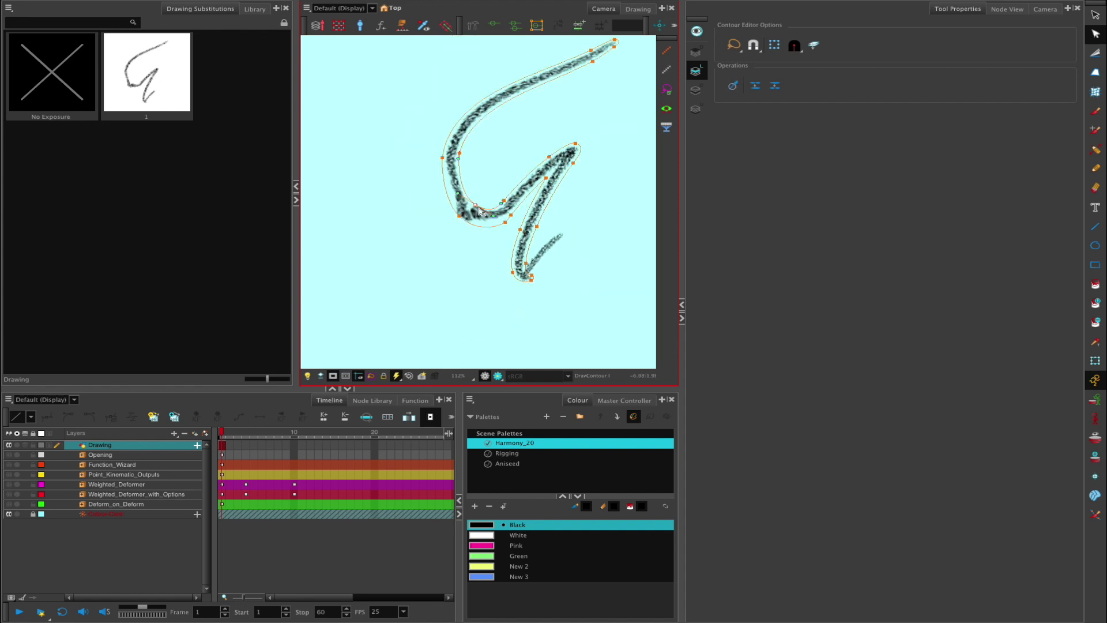
Step: Pull the upper arm's centerline handles far left, stretching the pastel texture
{"action": "left_click", "coordinate": [1095, 515]}
{"action": "left_click", "coordinate": [481, 217]}
{"action": "mouse_move", "coordinate": [417, 106]}
{"action": "left_mouse_down"}
{"action": "mouse_move", "coordinate": [487, 184]}
{"action": "mouse_move", "coordinate": [440, 188]}
{"action": "mouse_move", "coordinate": [454, 203]}
{"action": "left_mouse_up"}
{"action": "mouse_move", "coordinate": [441, 200]}
{"action": "left_mouse_down"}
{"action": "mouse_move", "coordinate": [487, 245]}
{"action": "mouse_move", "coordinate": [467, 234]}
{"action": "left_mouse_up"}
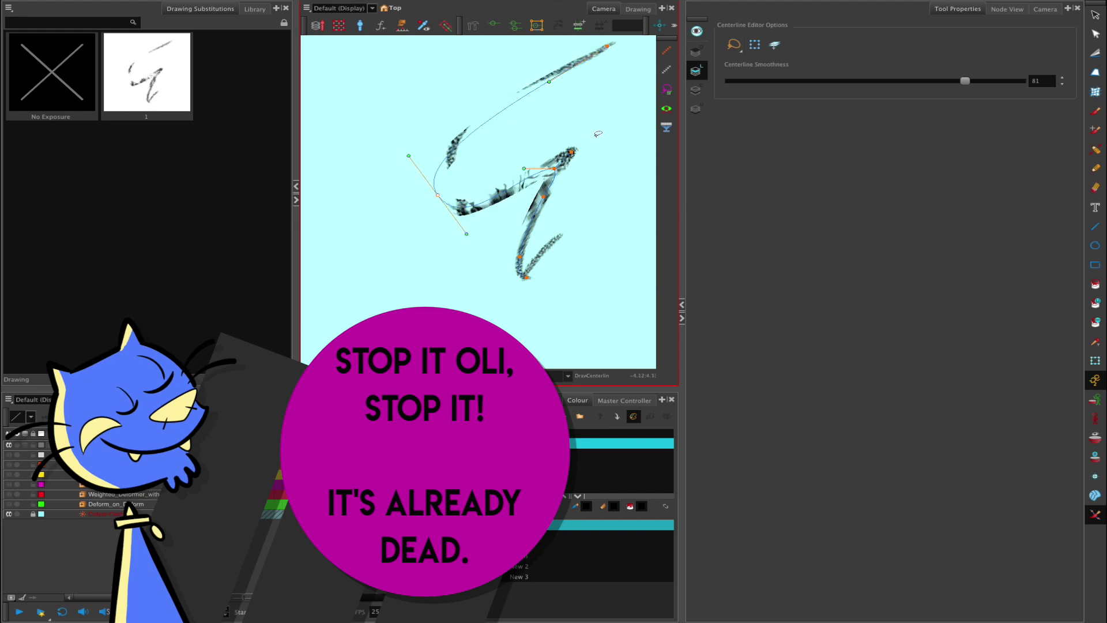
Step: Select the whole stroke and undo the recent stroke edits
{"action": "left_click", "coordinate": [1095, 15]}
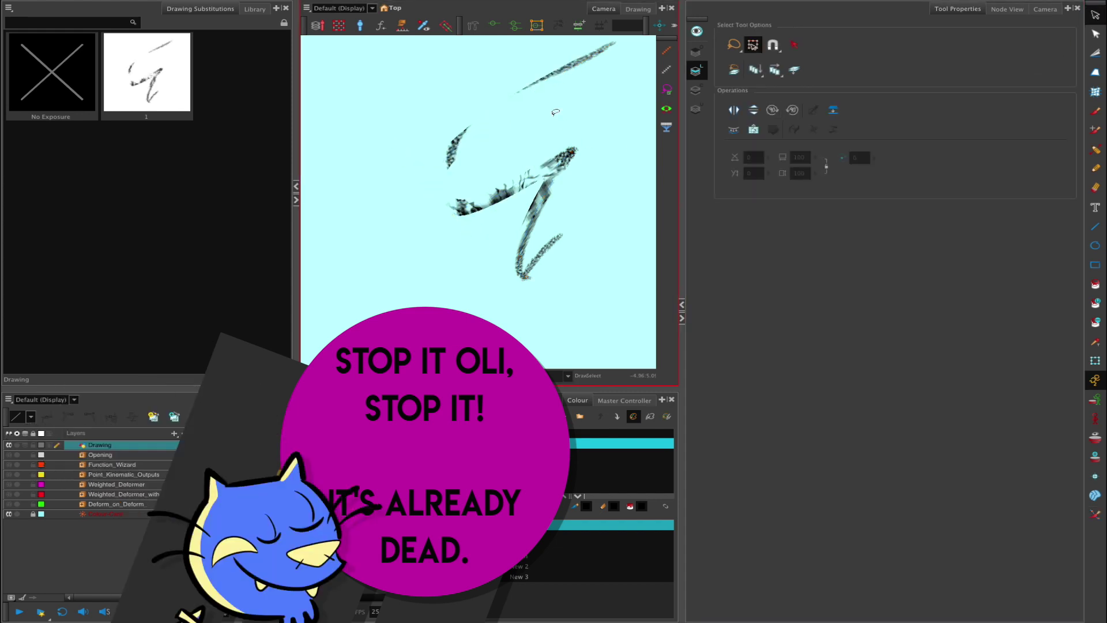
{"action": "left_click", "coordinate": [571, 185]}
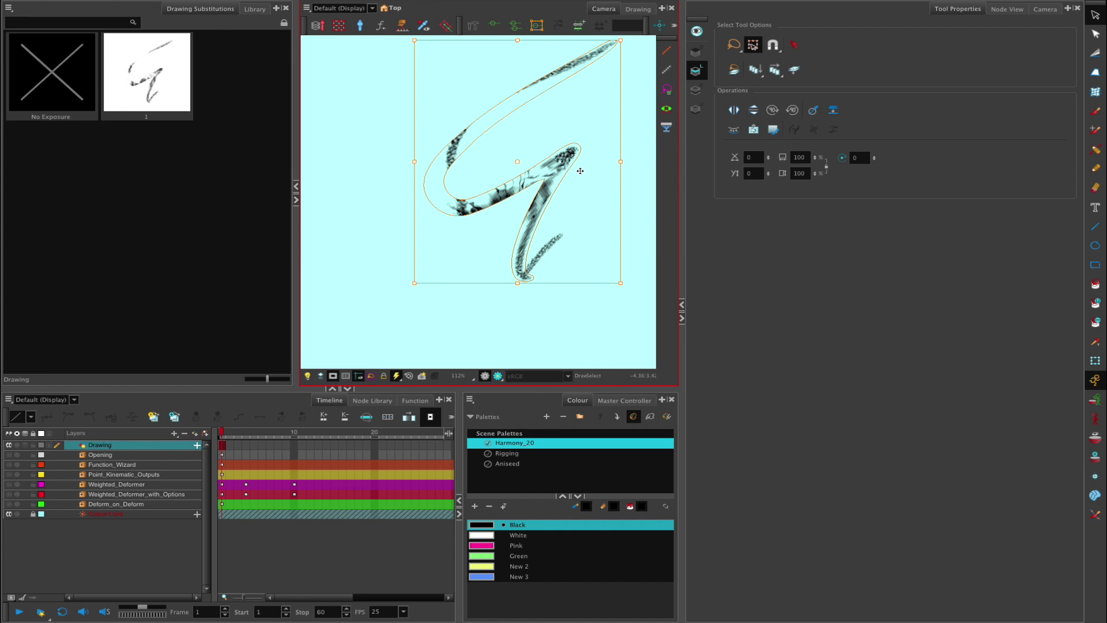
{"action": "key", "text": "ctrl+z"}
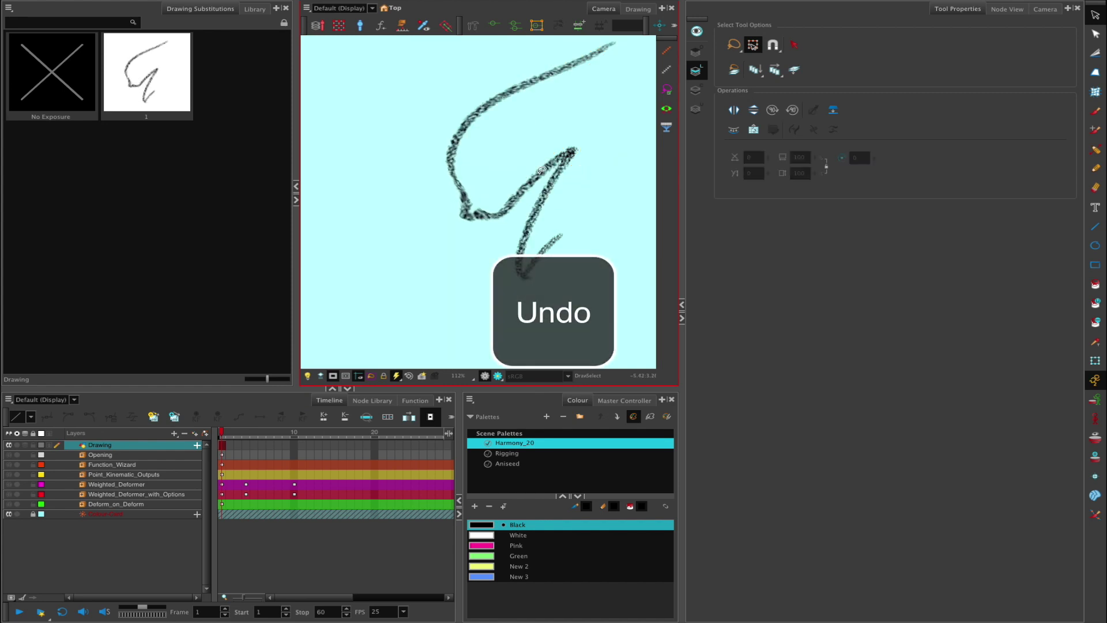
{"action": "key", "text": "ctrl+z"}
{"action": "key", "text": "ctrl+z"}
{"action": "key", "text": "ctrl+z"}
{"action": "key", "text": "ctrl+z"}
{"action": "key", "text": "ctrl+z"}
{"action": "key", "text": "ctrl+z"}
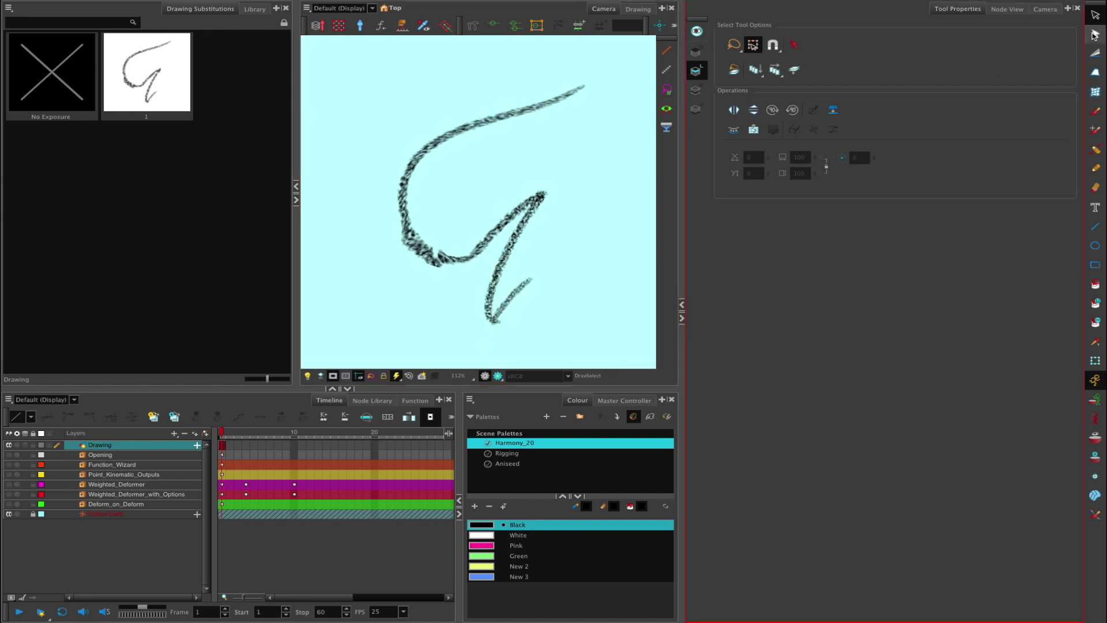
Step: Reshape the stroke's lower-left loop and upper-left curve in the Centerline Editor
{"action": "left_click", "coordinate": [1093, 35]}
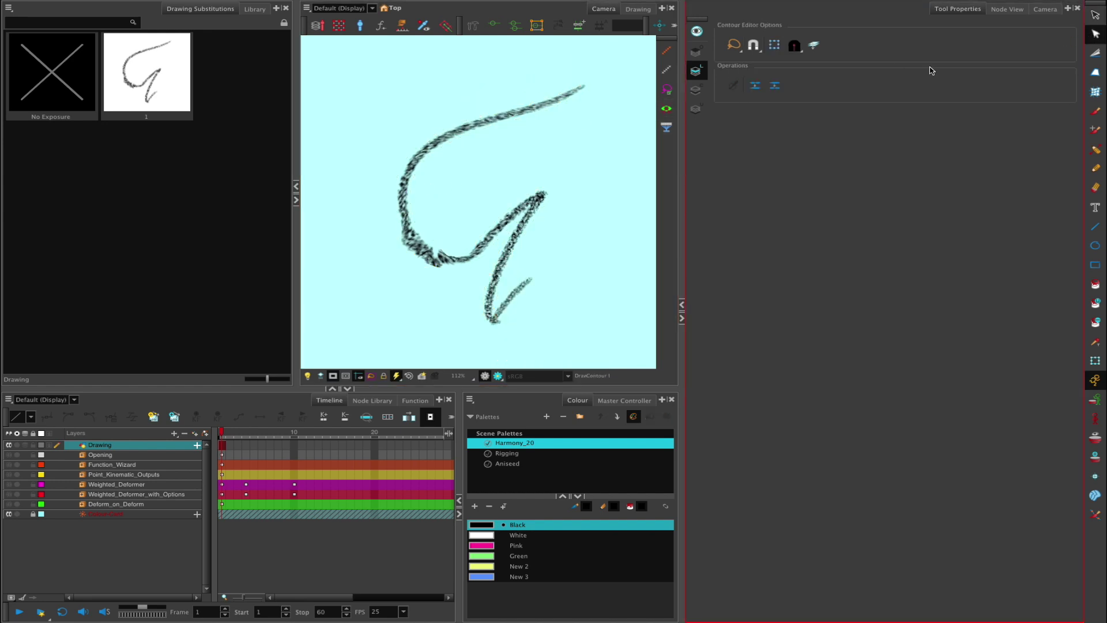
{"action": "left_click", "coordinate": [1095, 513]}
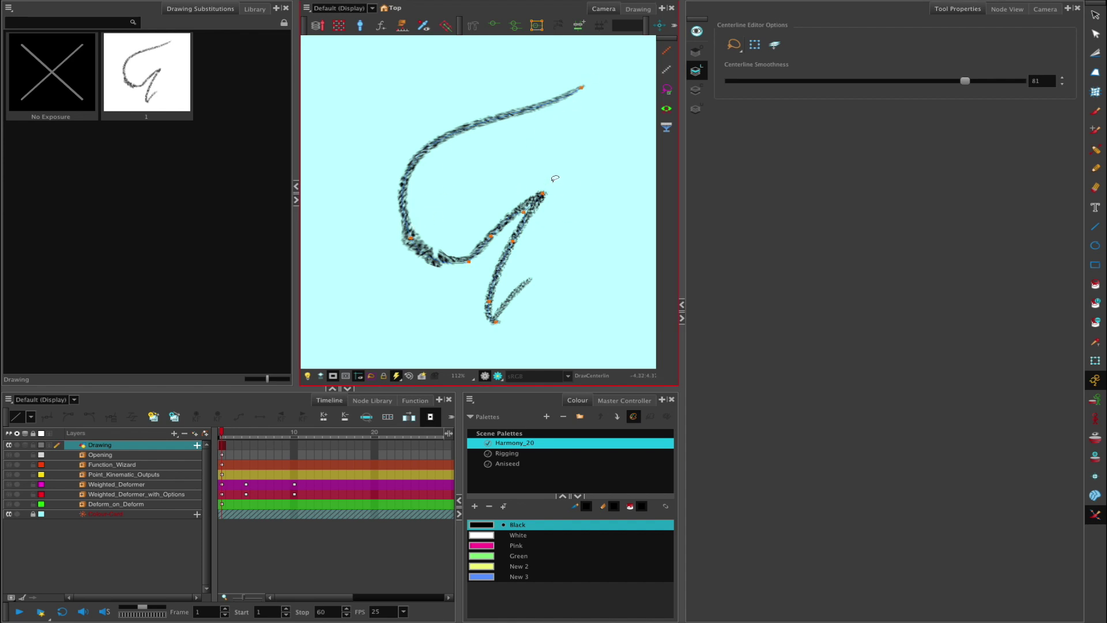
{"action": "scroll", "coordinate": [552, 210], "scroll_direction": "down", "scroll_amount": 2}
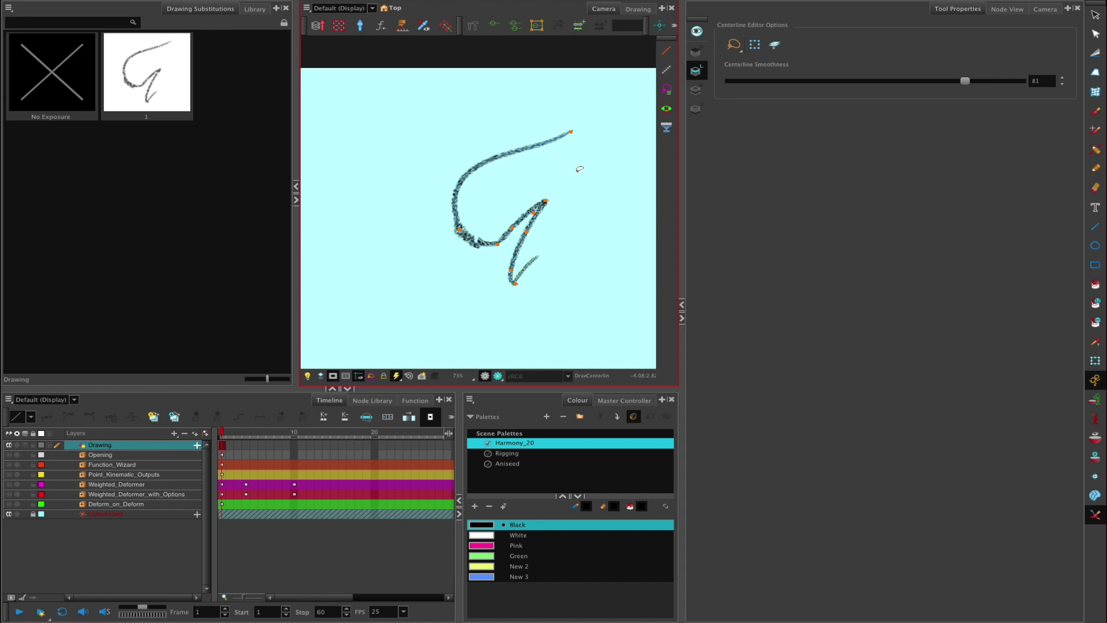
{"action": "left_click_drag", "start_coordinate": [465, 235], "coordinate": [432, 223]}
{"action": "left_click_drag", "start_coordinate": [570, 132], "coordinate": [562, 148]}
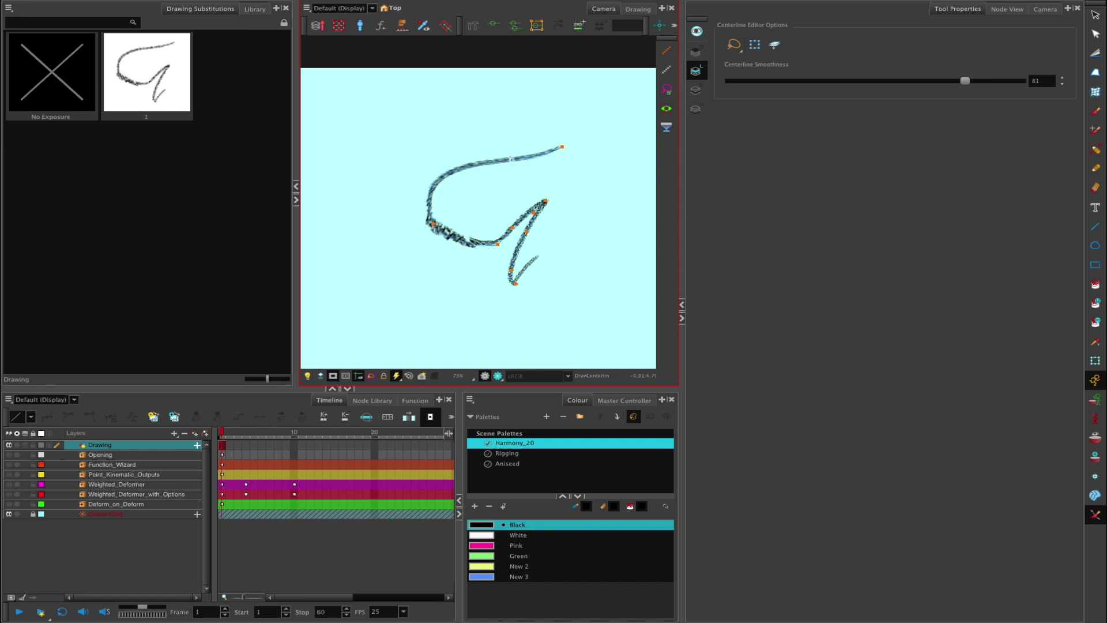
{"action": "left_click_drag", "start_coordinate": [500, 244], "coordinate": [466, 238]}
{"action": "left_click", "coordinate": [438, 231]}
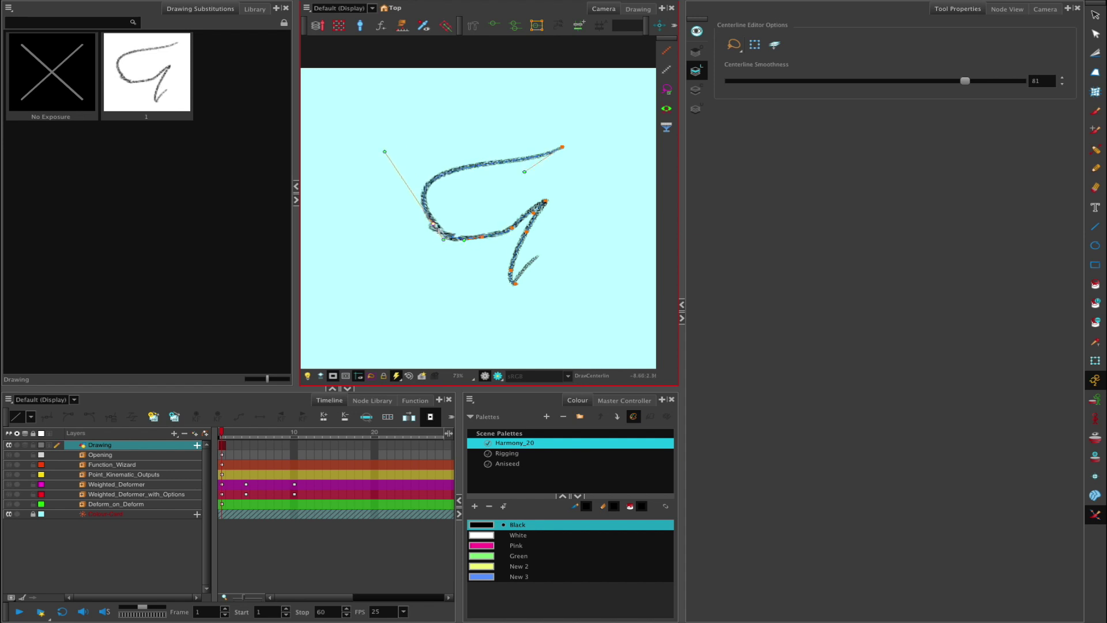
{"action": "left_click_drag", "start_coordinate": [381, 154], "coordinate": [392, 170]}
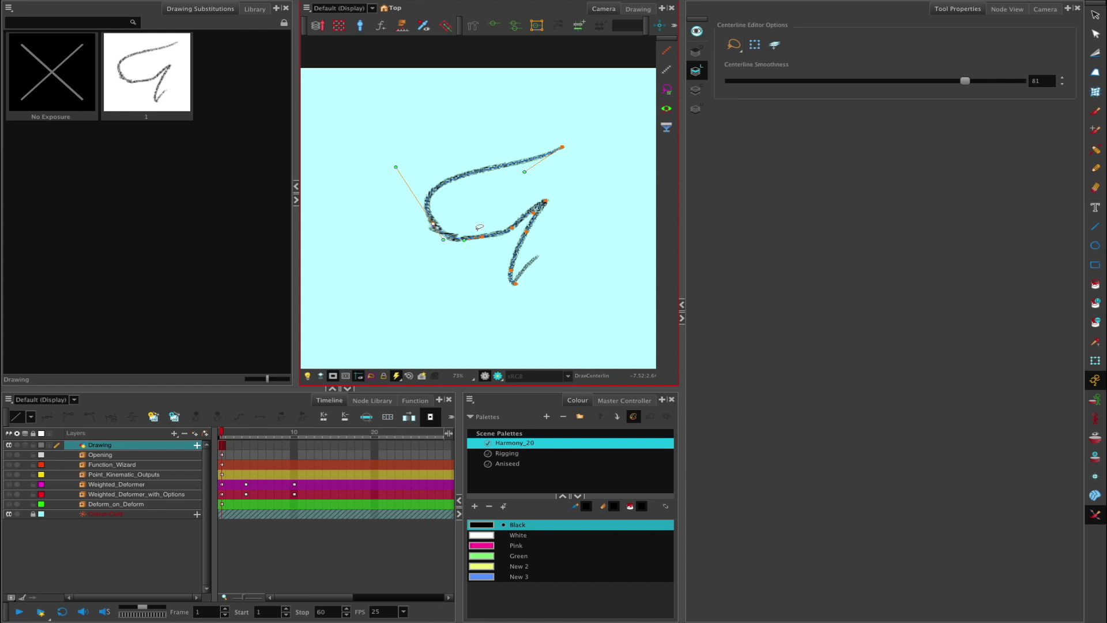
Step: Refine the stroke's bottom curve and end point, and add a point on its upper part
{"action": "mouse_move", "coordinate": [512, 227]}
{"action": "left_mouse_down"}
{"action": "mouse_move", "coordinate": [536, 209]}
{"action": "mouse_move", "coordinate": [504, 272]}
{"action": "left_mouse_up"}
{"action": "mouse_move", "coordinate": [515, 284]}
{"action": "left_mouse_down"}
{"action": "mouse_move", "coordinate": [524, 281]}
{"action": "mouse_move", "coordinate": [501, 254]}
{"action": "mouse_move", "coordinate": [508, 275]}
{"action": "left_mouse_up"}
{"action": "left_click", "coordinate": [521, 282]}
{"action": "left_click", "coordinate": [531, 247]}
{"action": "left_click", "coordinate": [506, 255]}
{"action": "mouse_move", "coordinate": [515, 238]}
{"action": "left_mouse_down"}
{"action": "mouse_move", "coordinate": [505, 255]}
{"action": "mouse_move", "coordinate": [480, 242]}
{"action": "left_mouse_up"}
{"action": "left_click_drag", "start_coordinate": [429, 211], "coordinate": [424, 243]}
{"action": "left_click", "coordinate": [476, 171]}
{"action": "left_click", "coordinate": [439, 249]}
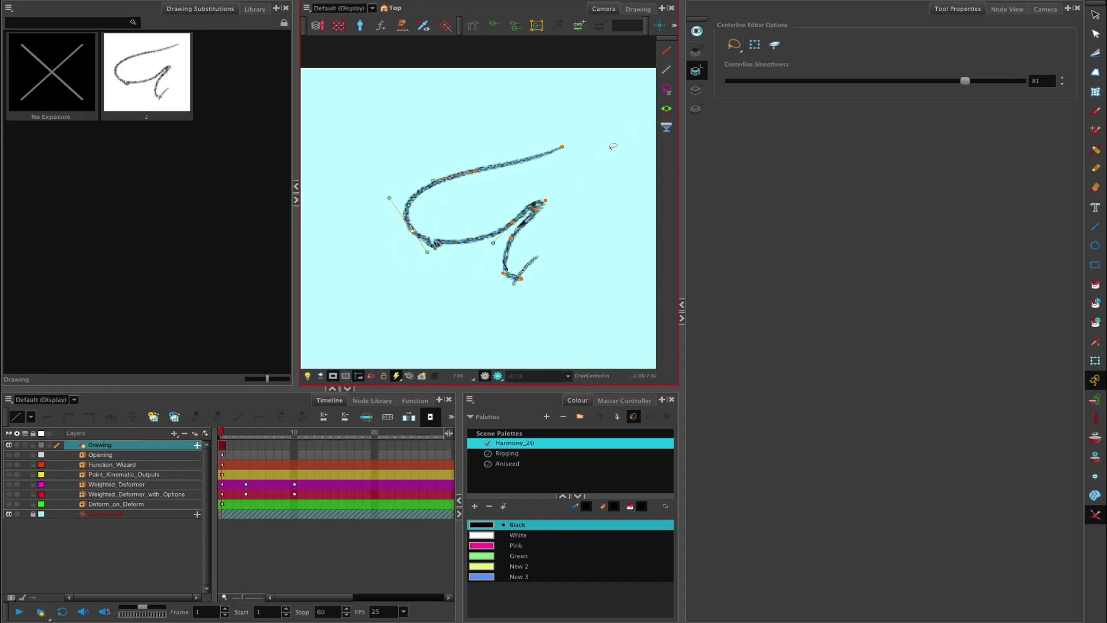
{"action": "scroll", "coordinate": [439, 212], "scroll_direction": "up", "scroll_amount": 1}
{"action": "scroll", "coordinate": [490, 202], "scroll_direction": "down", "scroll_amount": 3}
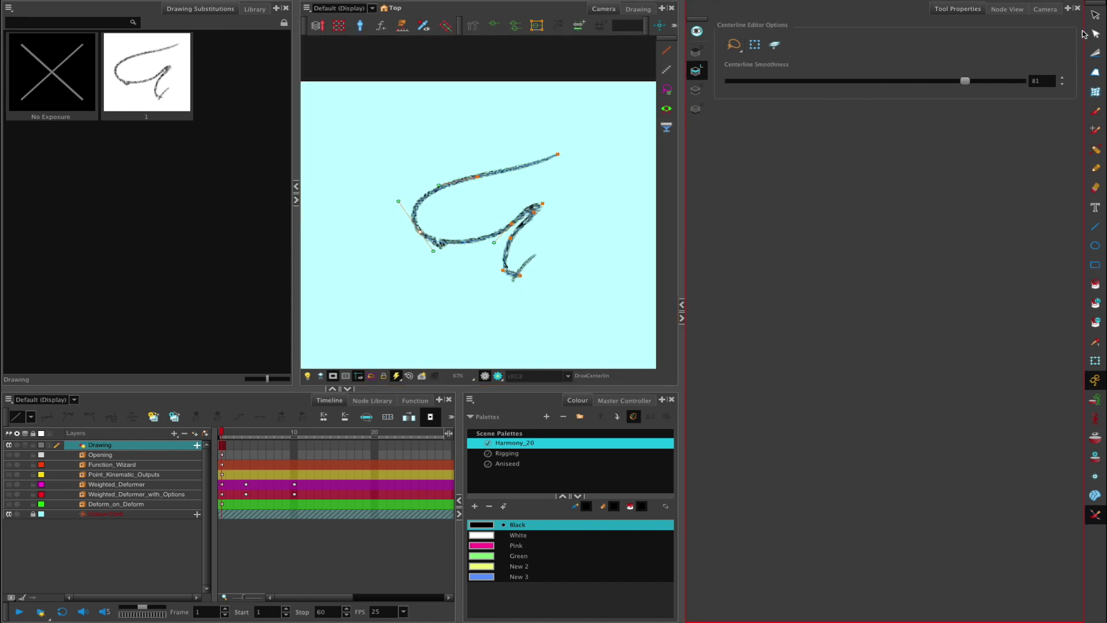
Step: Lasso and delete the stroke, then draw a new black wavy line with Solid Brush 4
{"action": "left_click", "coordinate": [1095, 14]}
{"action": "mouse_move", "coordinate": [553, 151]}
{"action": "left_mouse_down"}
{"action": "mouse_move", "coordinate": [452, 296]}
{"action": "mouse_move", "coordinate": [568, 235]}
{"action": "mouse_move", "coordinate": [571, 270]}
{"action": "left_mouse_up"}
{"action": "key", "text": "Delete"}
{"action": "key", "text": "Delete"}
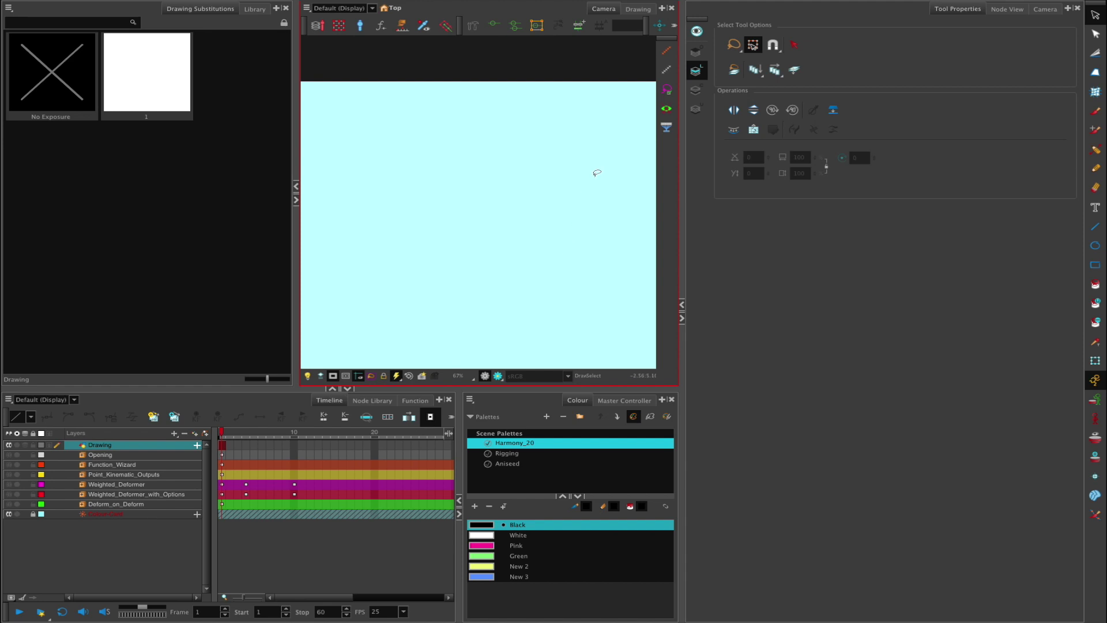
{"action": "left_click", "coordinate": [1095, 112]}
{"action": "left_click", "coordinate": [991, 151]}
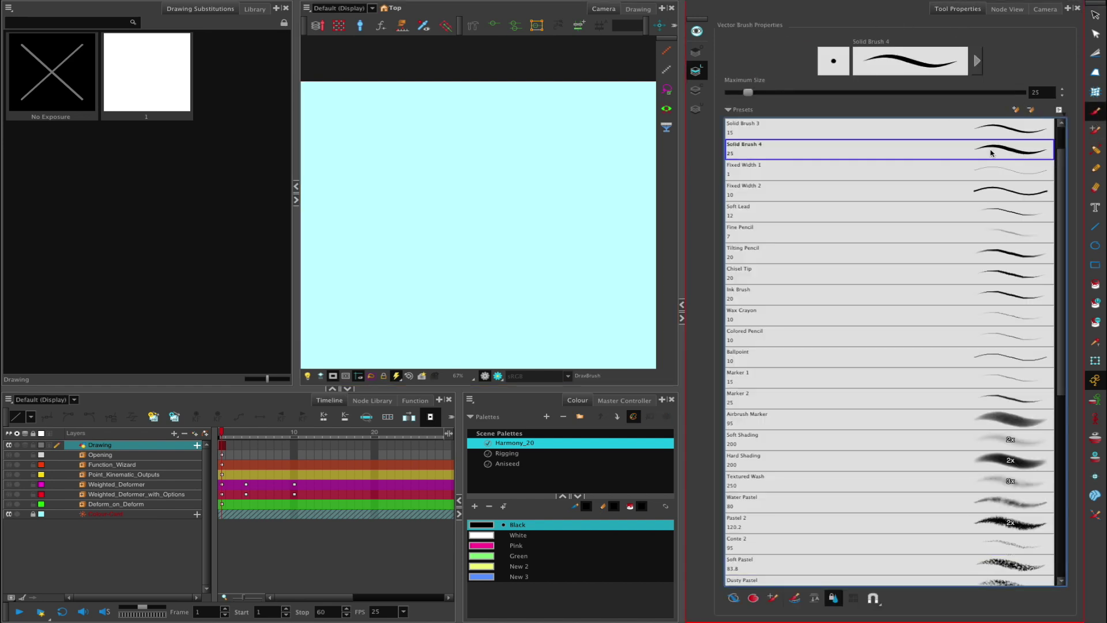
{"action": "mouse_move", "coordinate": [467, 120]}
{"action": "left_mouse_down"}
{"action": "mouse_move", "coordinate": [410, 185]}
{"action": "mouse_move", "coordinate": [546, 274]}
{"action": "mouse_move", "coordinate": [578, 311]}
{"action": "left_mouse_up"}
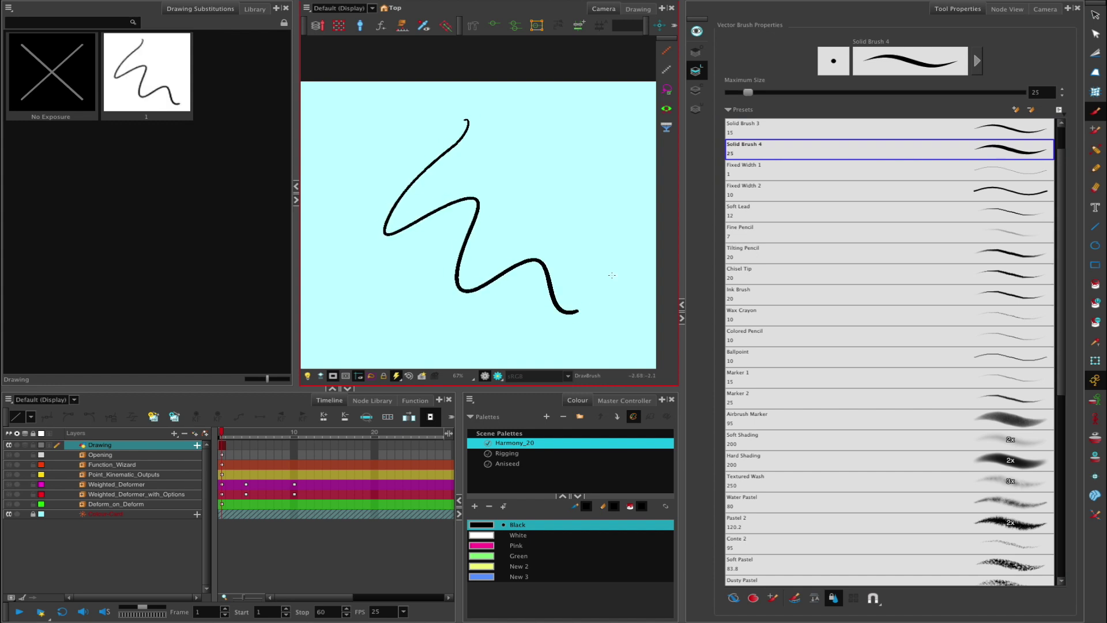
Step: Pull the new stroke's upper, middle and lower bends into smoother positions
{"action": "left_click", "coordinate": [1096, 514]}
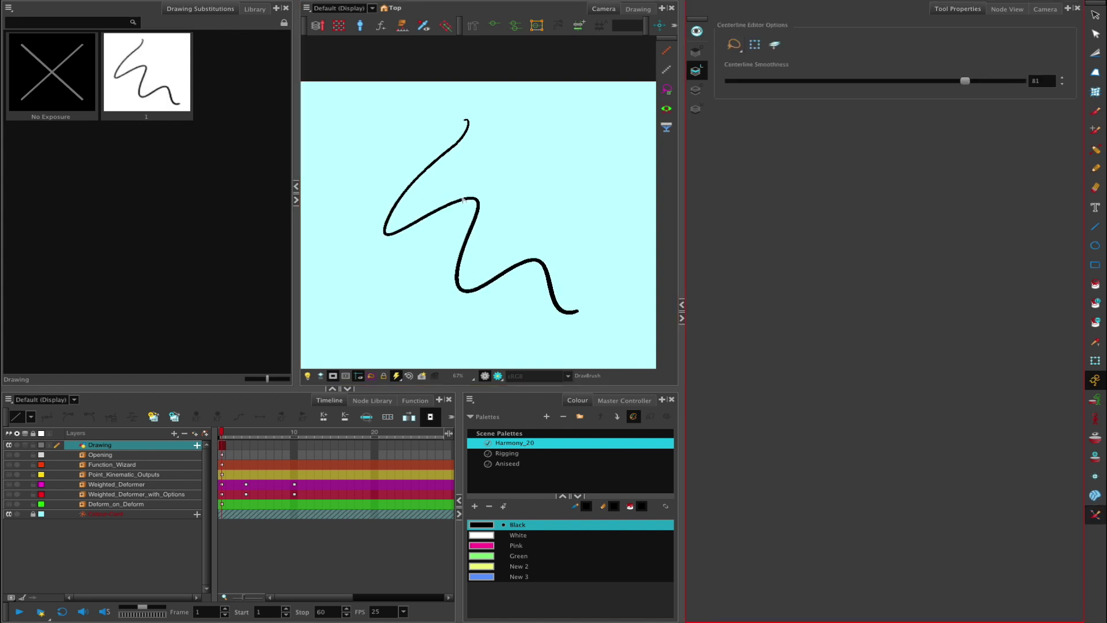
{"action": "left_click_drag", "start_coordinate": [472, 202], "coordinate": [482, 193]}
{"action": "left_click_drag", "start_coordinate": [467, 237], "coordinate": [438, 283]}
{"action": "left_click_drag", "start_coordinate": [449, 285], "coordinate": [433, 284]}
{"action": "left_click_drag", "start_coordinate": [425, 217], "coordinate": [386, 206]}
{"action": "left_click_drag", "start_coordinate": [369, 249], "coordinate": [370, 204]}
Step: Delete two upper control points and adjust the top endpoint's tangent
{"action": "left_click", "coordinate": [429, 157]}
{"action": "key", "text": "Delete"}
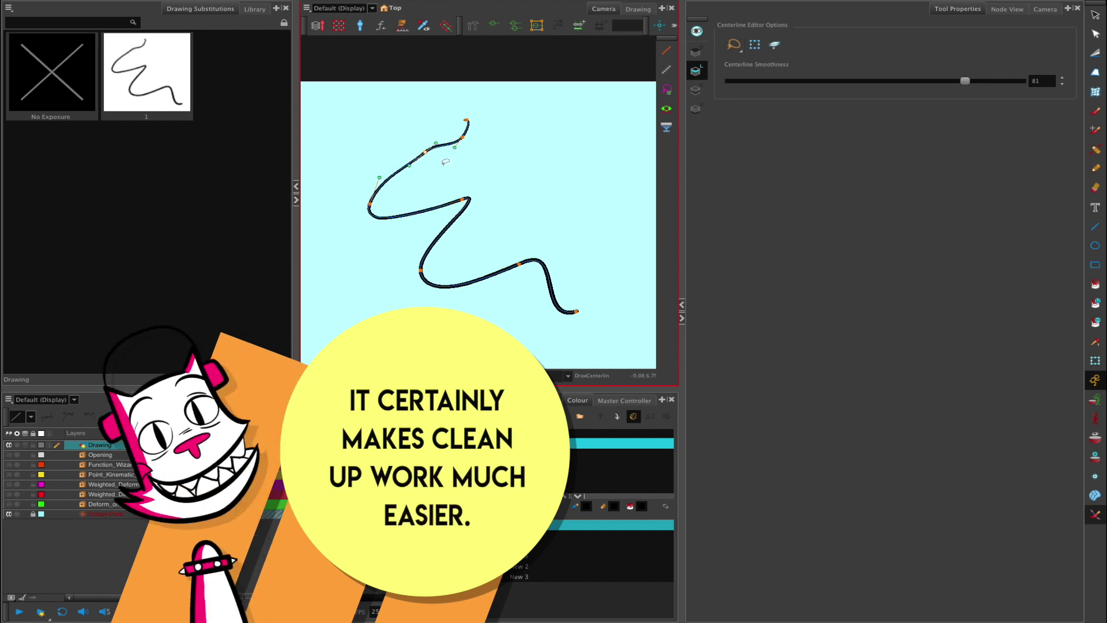
{"action": "left_click_drag", "start_coordinate": [372, 204], "coordinate": [372, 133]}
{"action": "left_click_drag", "start_coordinate": [455, 147], "coordinate": [438, 173]}
{"action": "left_click", "coordinate": [463, 137]}
{"action": "key", "text": "Delete"}
{"action": "left_click", "coordinate": [466, 120]}
{"action": "mouse_move", "coordinate": [466, 120]}
{"action": "left_mouse_down"}
{"action": "mouse_move", "coordinate": [436, 155]}
{"action": "mouse_move", "coordinate": [442, 167]}
{"action": "left_mouse_up"}
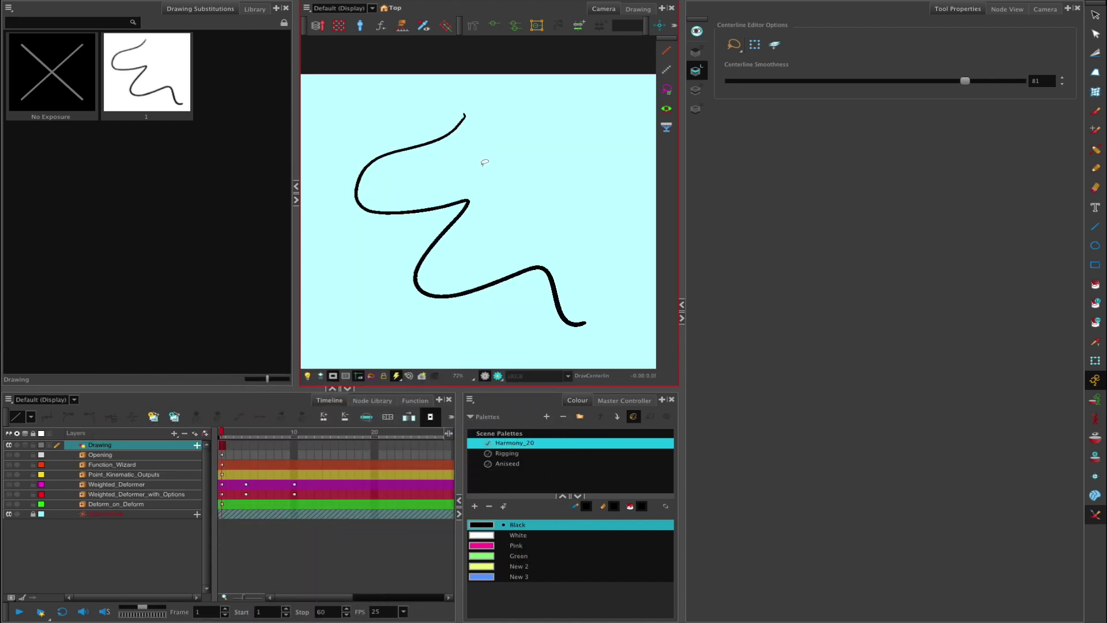
Step: Round off the middle and left curves, then delete the Drawing layer
{"action": "scroll", "coordinate": [464, 168], "scroll_direction": "up", "scroll_amount": 5}
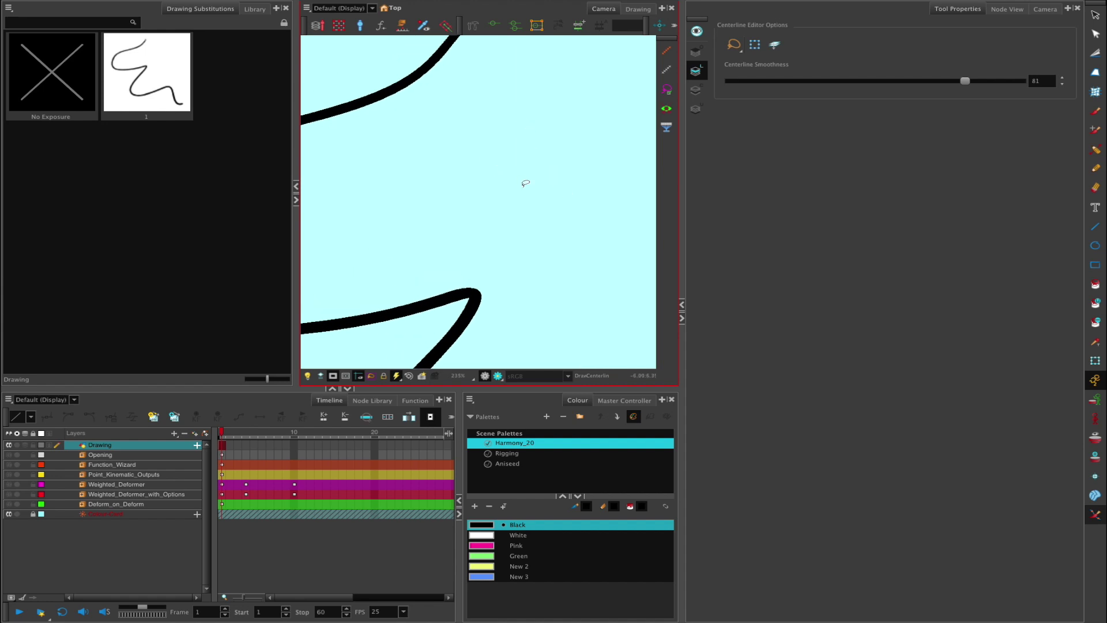
{"action": "scroll", "coordinate": [525, 183], "scroll_direction": "down", "scroll_amount": 3}
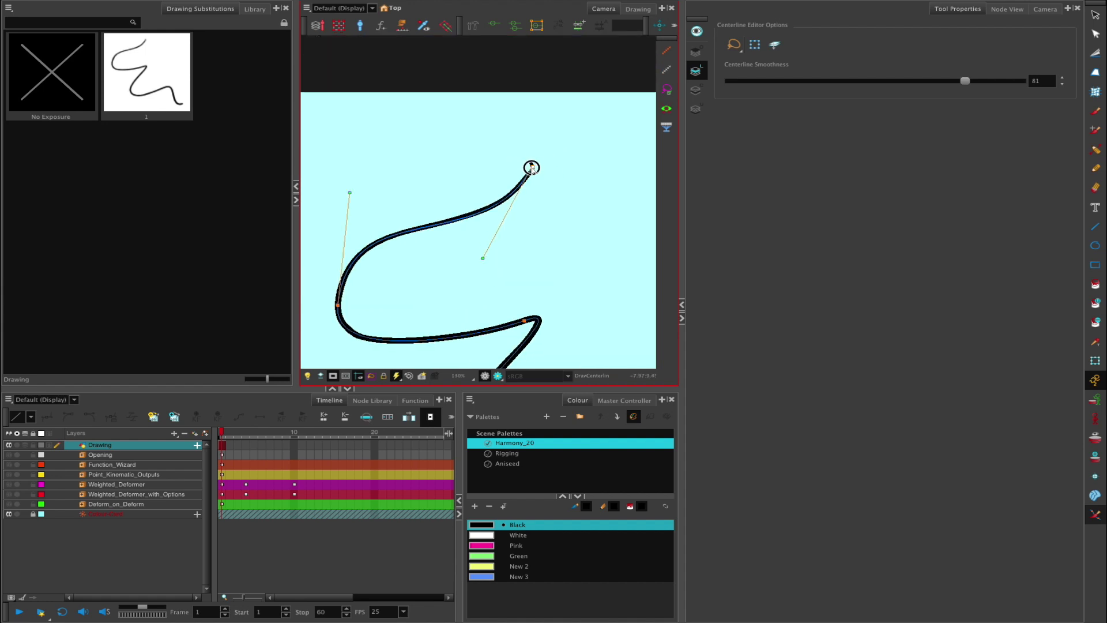
{"action": "scroll", "coordinate": [584, 233], "scroll_direction": "down", "scroll_amount": 3}
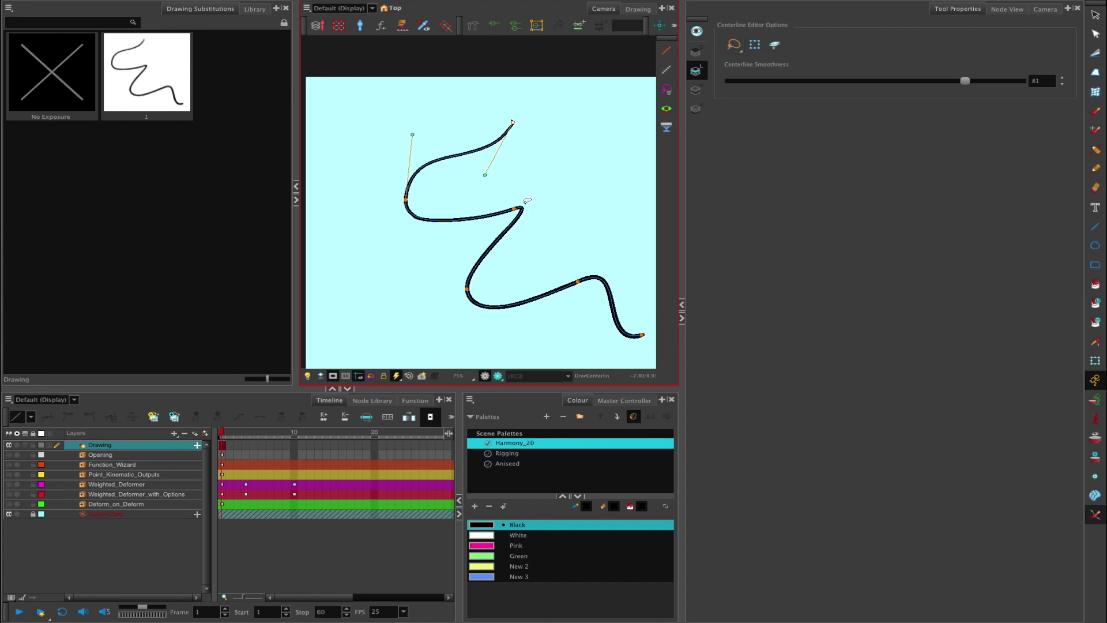
{"action": "mouse_move", "coordinate": [531, 190]}
{"action": "left_mouse_down"}
{"action": "mouse_move", "coordinate": [542, 225]}
{"action": "mouse_move", "coordinate": [532, 237]}
{"action": "mouse_move", "coordinate": [485, 178]}
{"action": "left_mouse_up"}
{"action": "left_click_drag", "start_coordinate": [402, 234], "coordinate": [441, 234]}
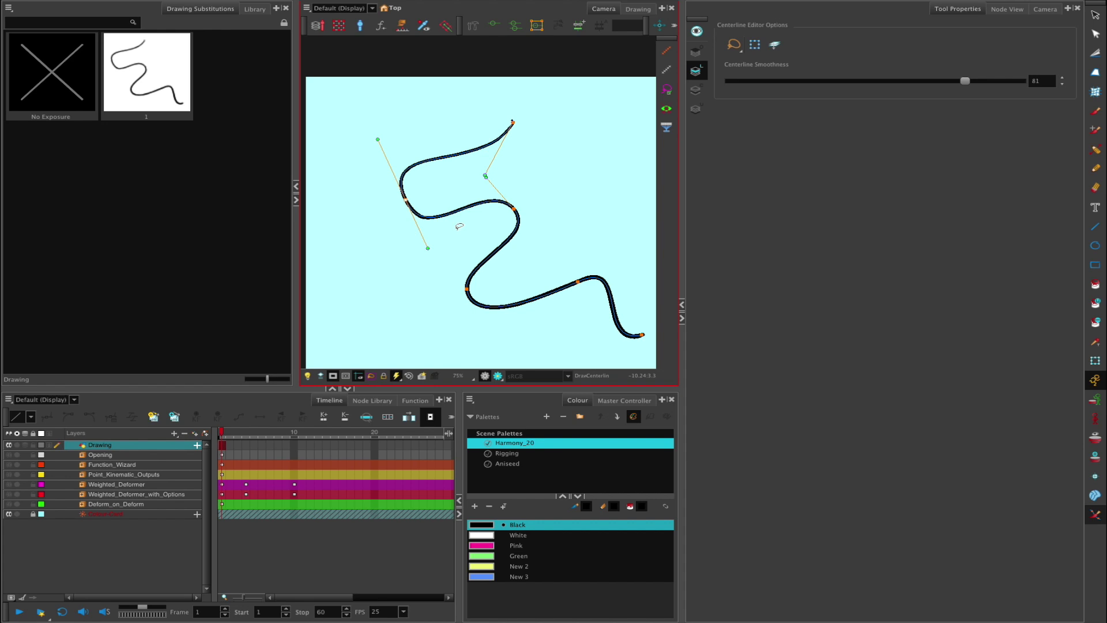
{"action": "left_click_drag", "start_coordinate": [489, 182], "coordinate": [482, 160]}
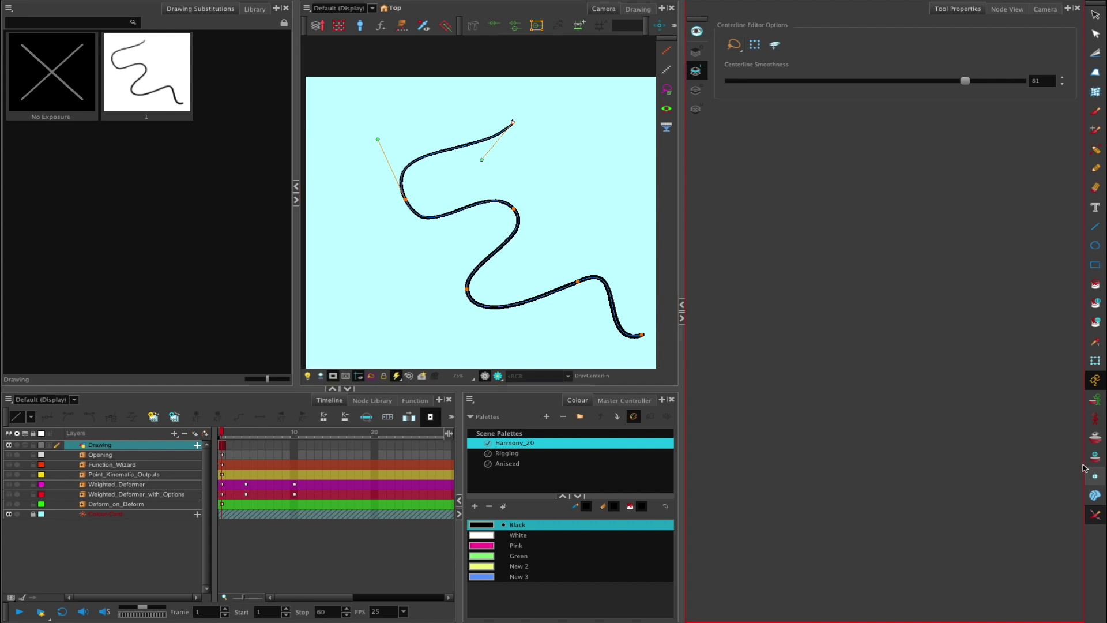
{"action": "left_click", "coordinate": [183, 433]}
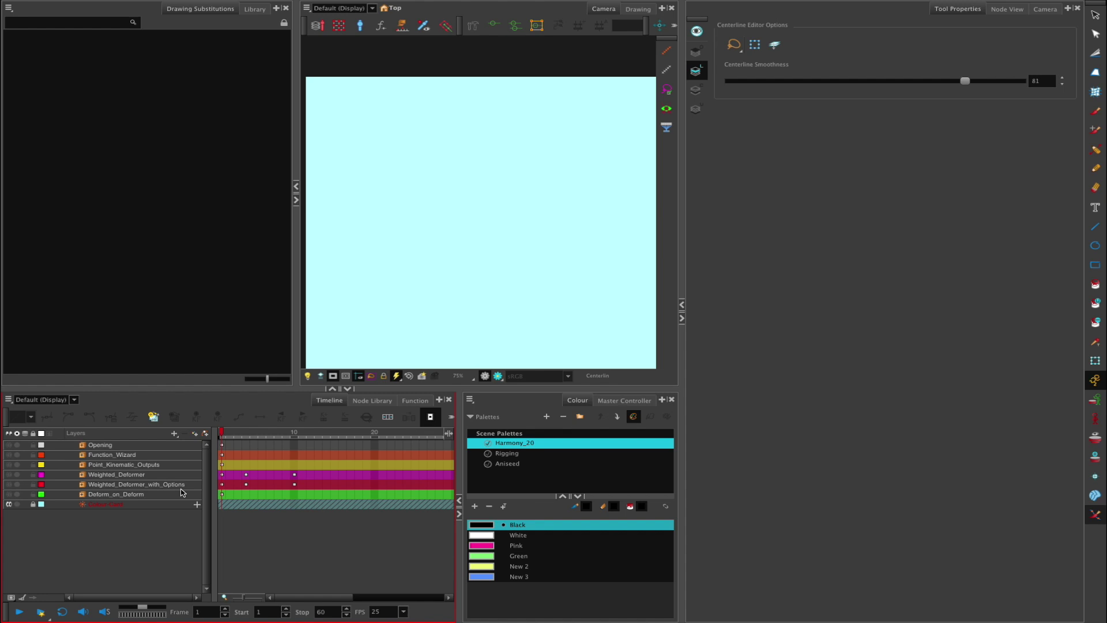
Step: Return to the Select tool, show the Node View and enable the Function_Wizard layer
{"action": "left_click", "coordinate": [1095, 14]}
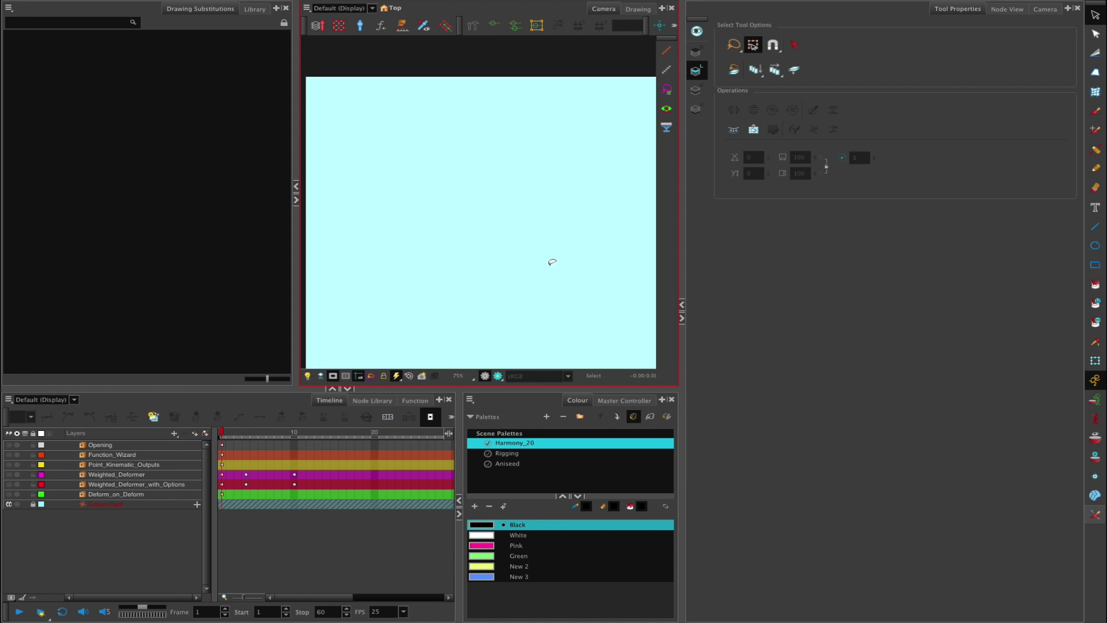
{"action": "left_click", "coordinate": [1008, 9]}
{"action": "scroll", "coordinate": [887, 338], "scroll_direction": "down", "scroll_amount": 2}
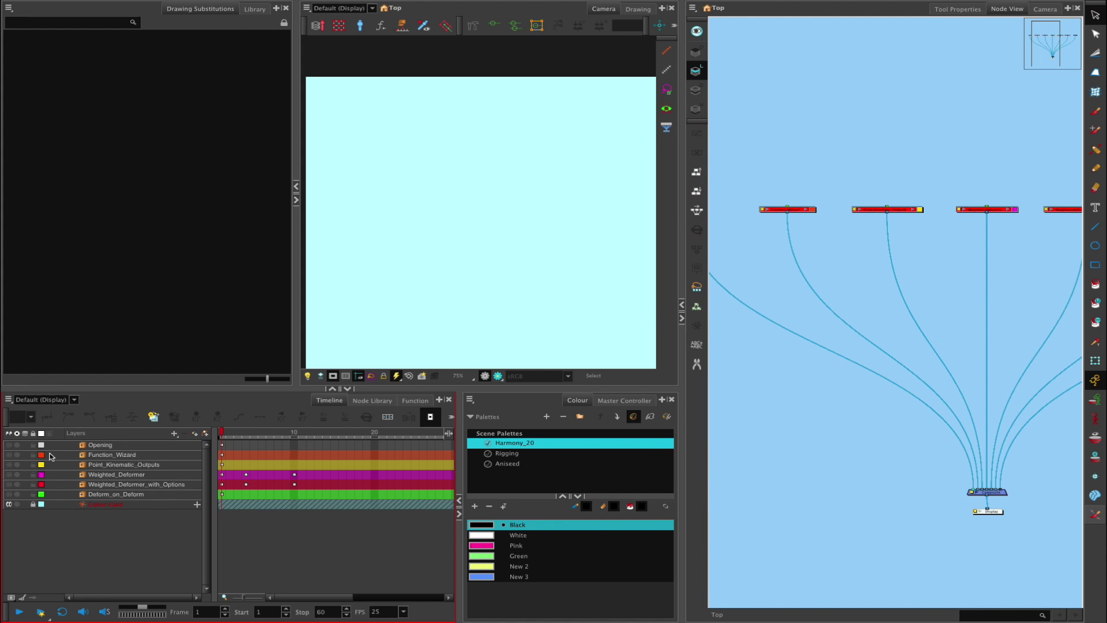
{"action": "left_click", "coordinate": [9, 457]}
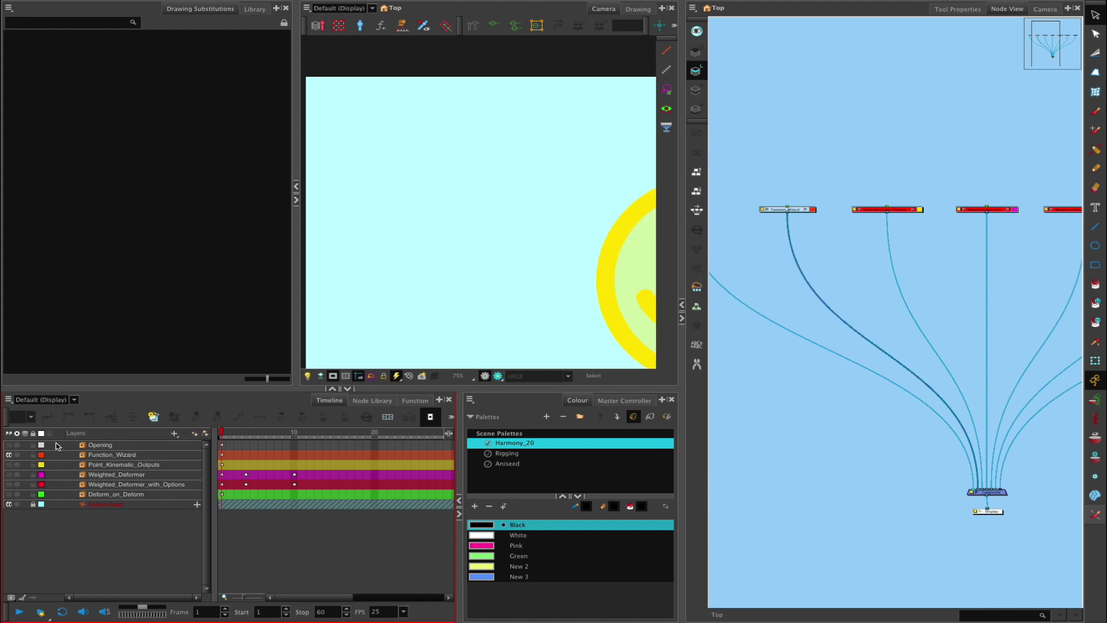
{"action": "key", "text": "shift+m"}
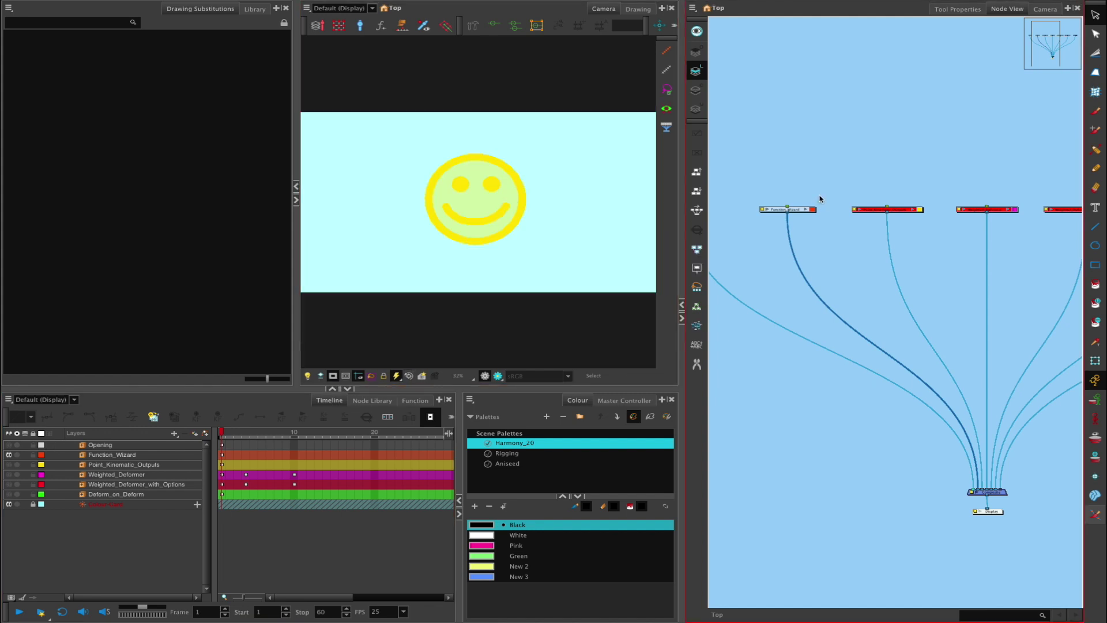
Step: Enter the Function_Wizard group and move the Multi-Port-Out and Composite nodes lower
{"action": "left_click", "coordinate": [806, 209]}
{"action": "left_click_drag", "start_coordinate": [887, 260], "coordinate": [888, 415]}
{"action": "left_click_drag", "start_coordinate": [882, 217], "coordinate": [880, 354]}
{"action": "left_click", "coordinate": [907, 310]}
{"action": "left_click_drag", "start_coordinate": [914, 254], "coordinate": [922, 367]}
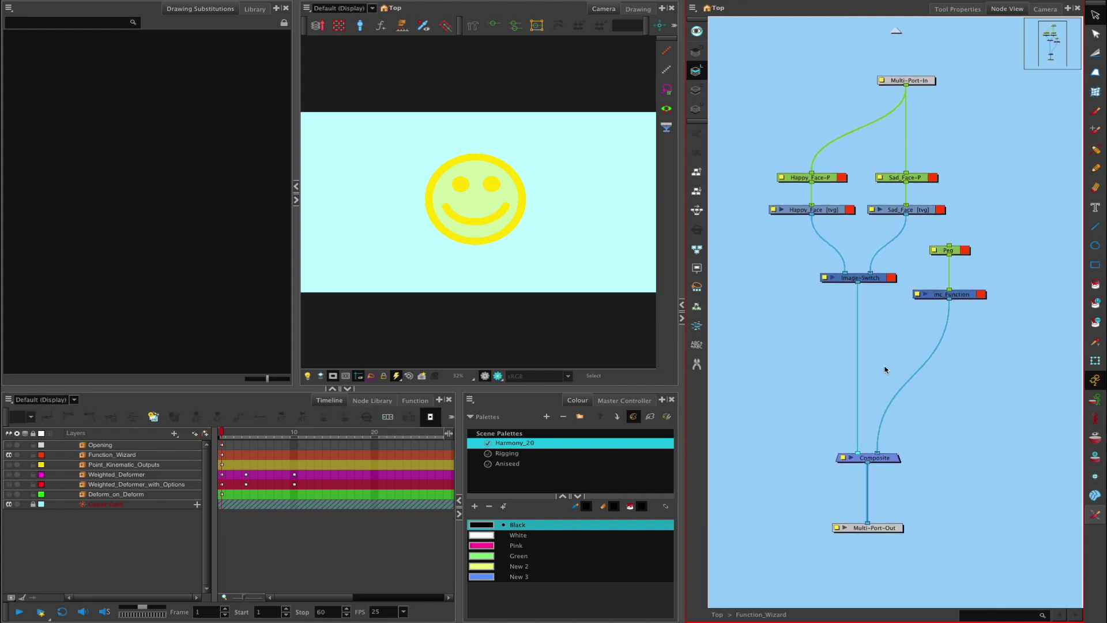
{"action": "left_click_drag", "start_coordinate": [870, 258], "coordinate": [841, 275]}
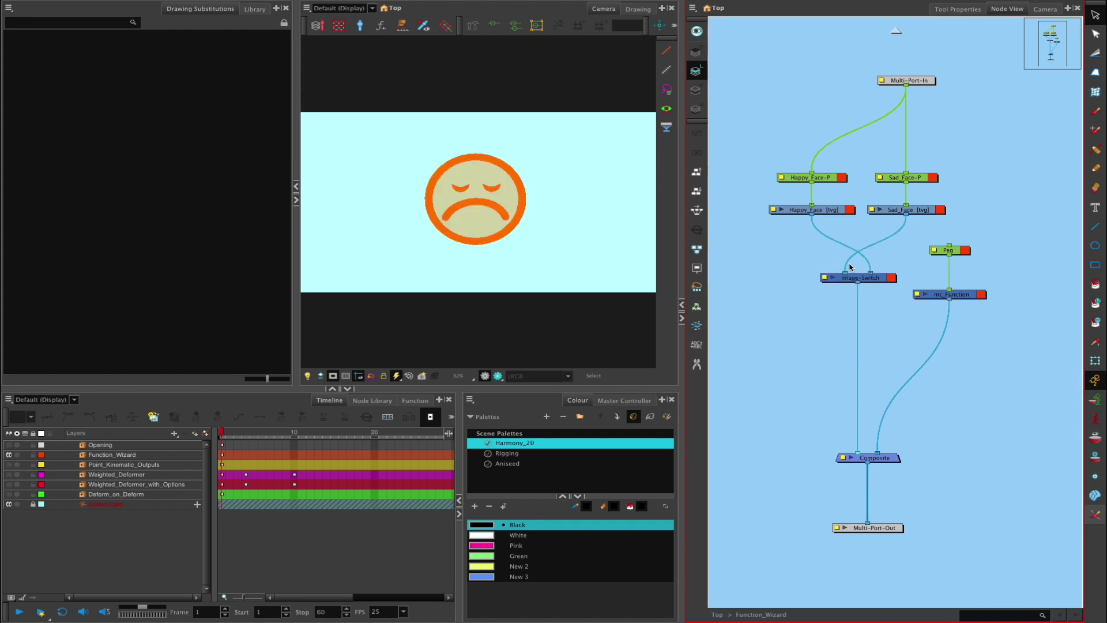
{"action": "key", "text": "ctrl+z"}
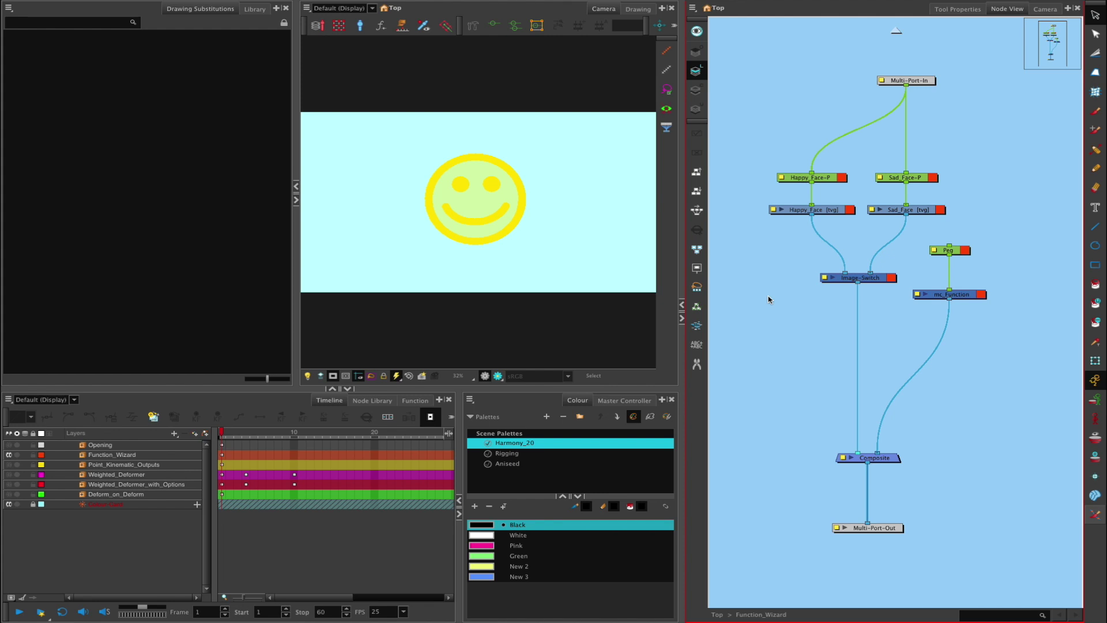
{"action": "left_click", "coordinate": [619, 254]}
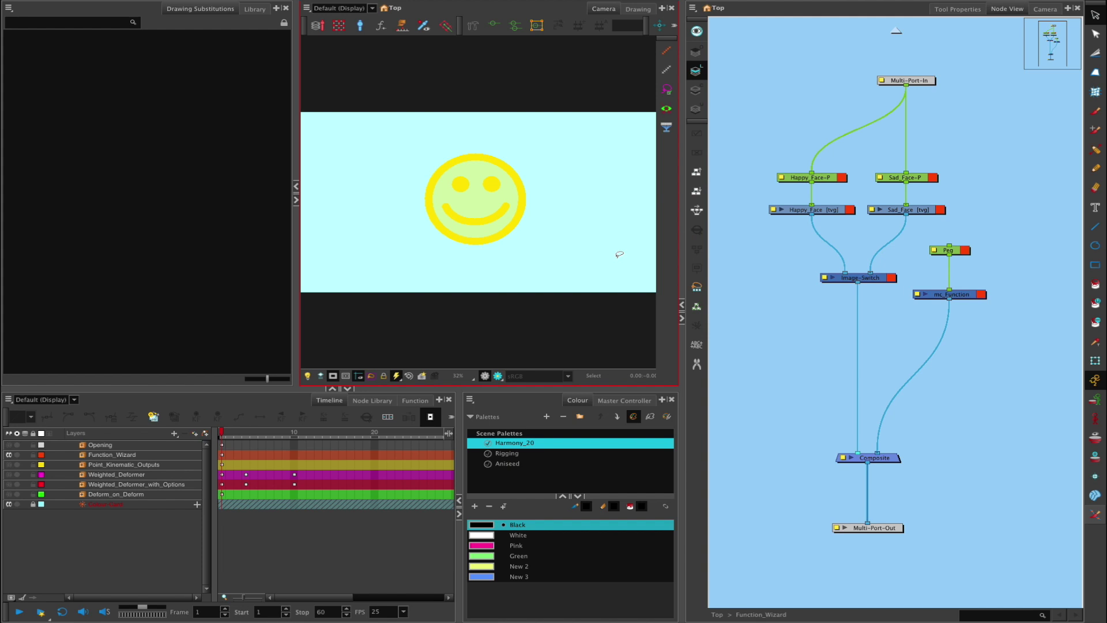
{"action": "left_click", "coordinate": [831, 211]}
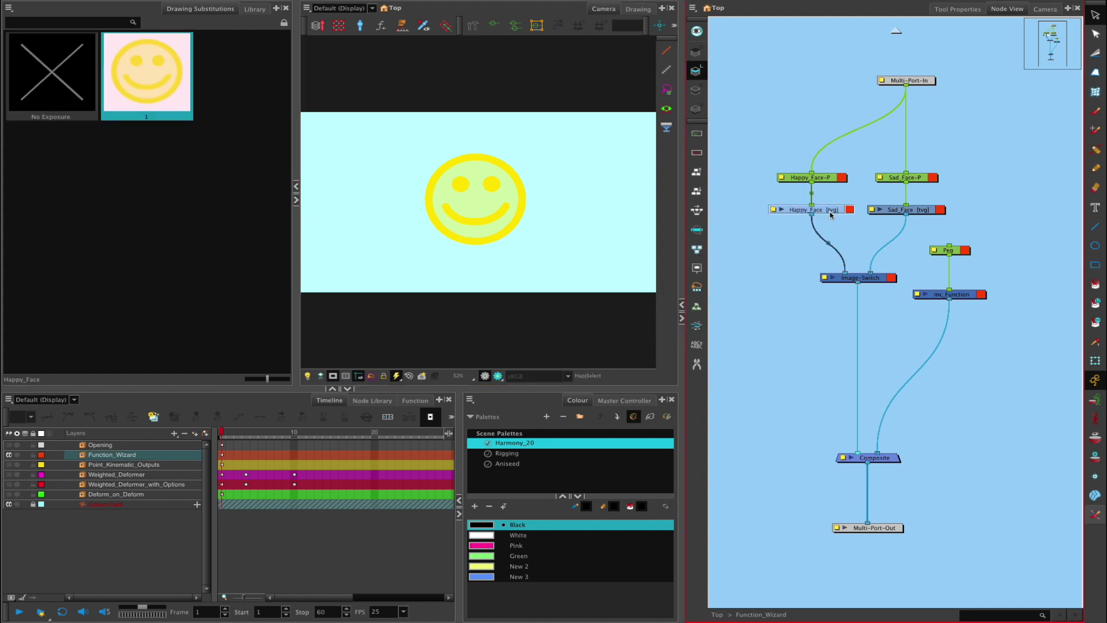
{"action": "left_click", "coordinate": [913, 211]}
{"action": "left_click", "coordinate": [830, 211]}
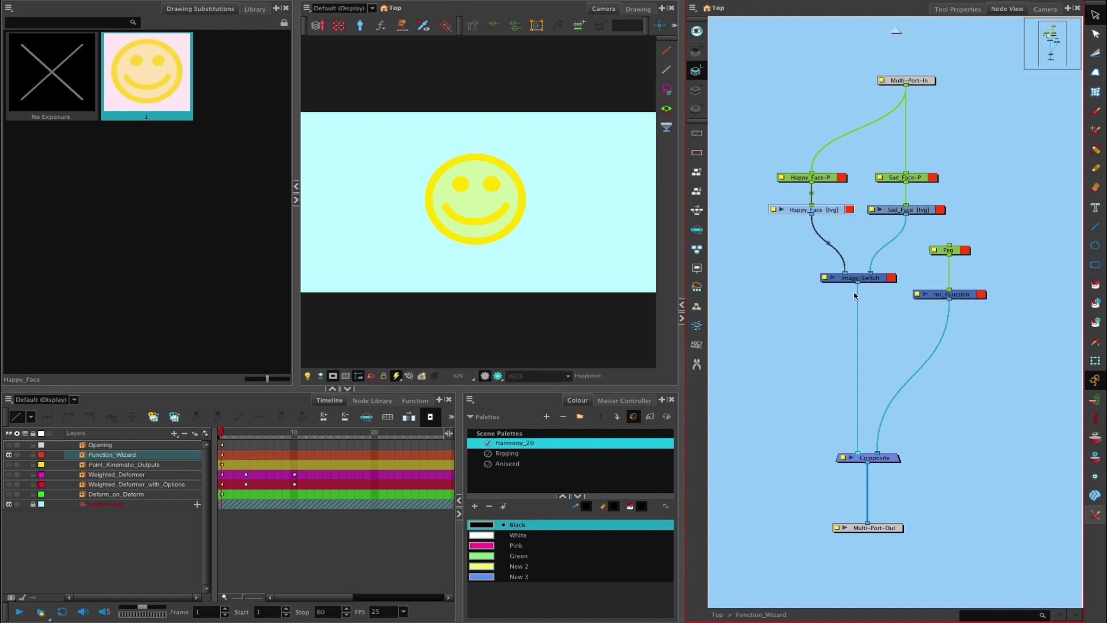
{"action": "double_click", "coordinate": [825, 279]}
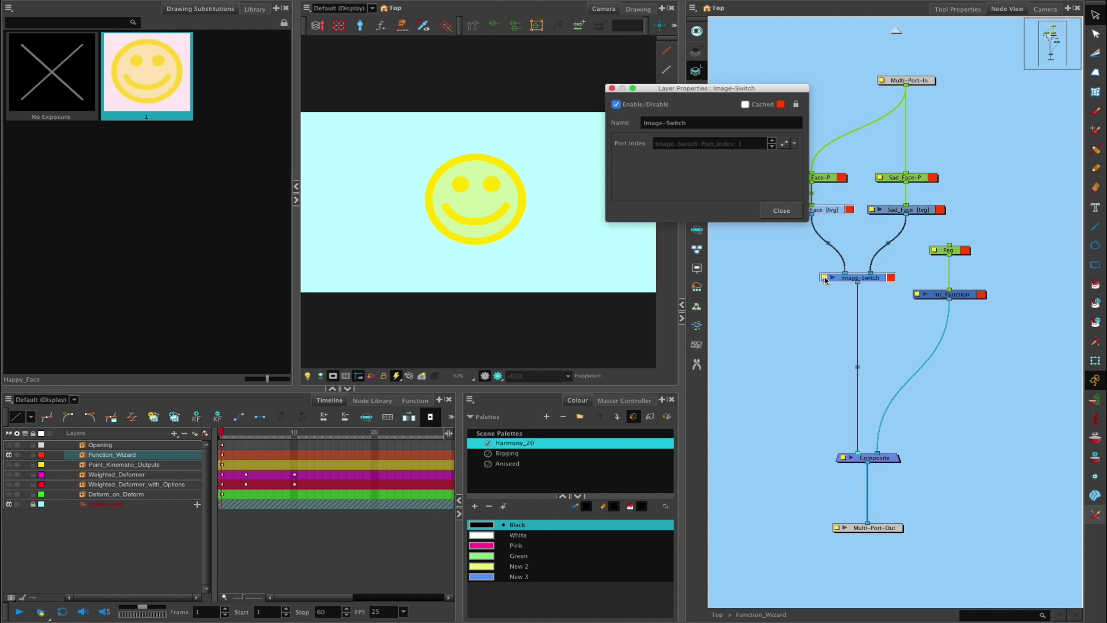
Step: Expand Function_Wizard in the layer list and inspect the Image-Switch parameters
{"action": "left_click", "coordinate": [781, 210]}
{"action": "left_click", "coordinate": [757, 329]}
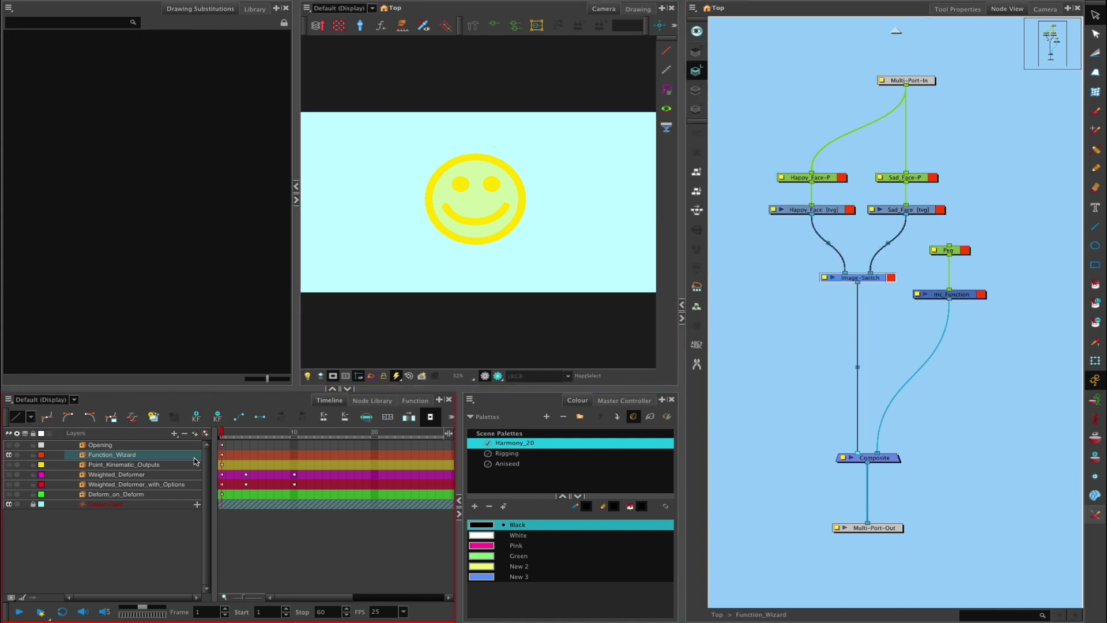
{"action": "left_click", "coordinate": [366, 417]}
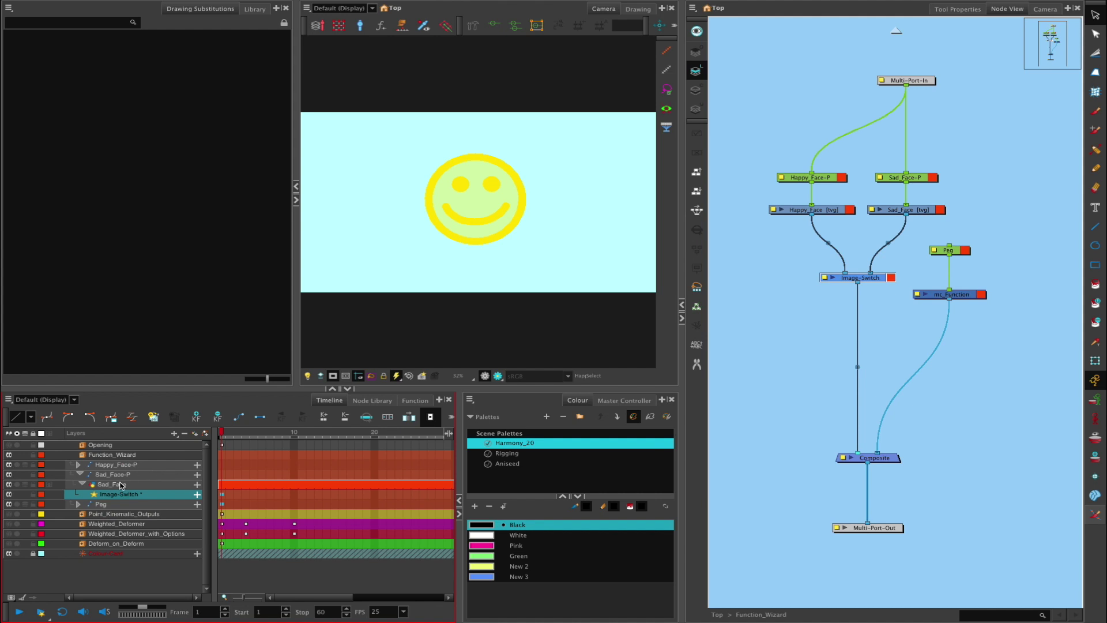
{"action": "left_click_drag", "start_coordinate": [214, 498], "coordinate": [229, 500]}
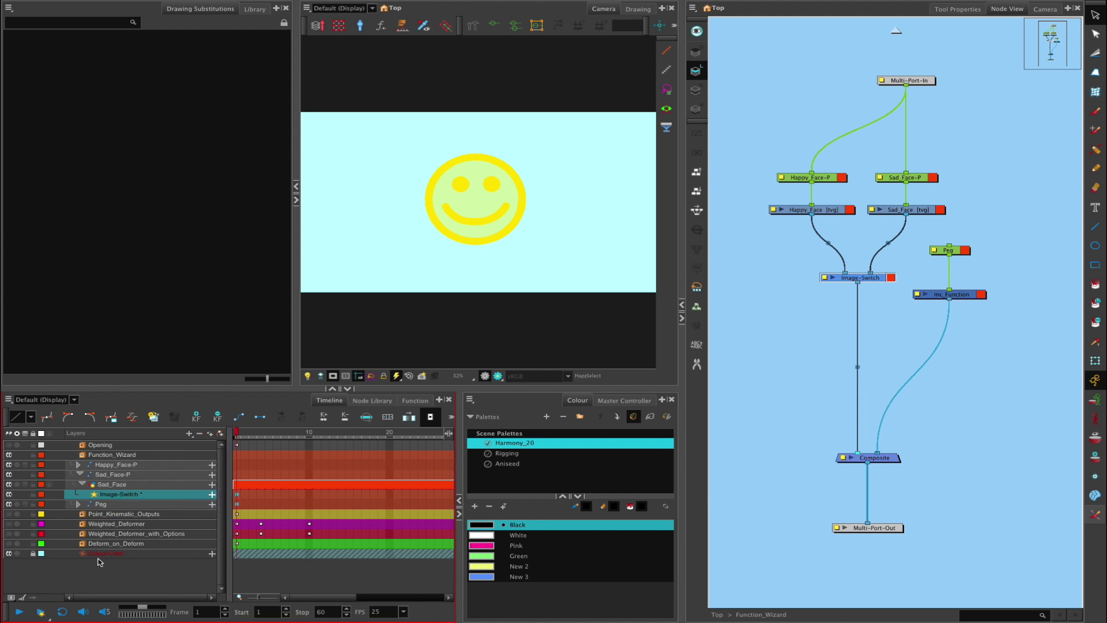
{"action": "left_click", "coordinate": [23, 597]}
{"action": "left_click", "coordinate": [221, 494]}
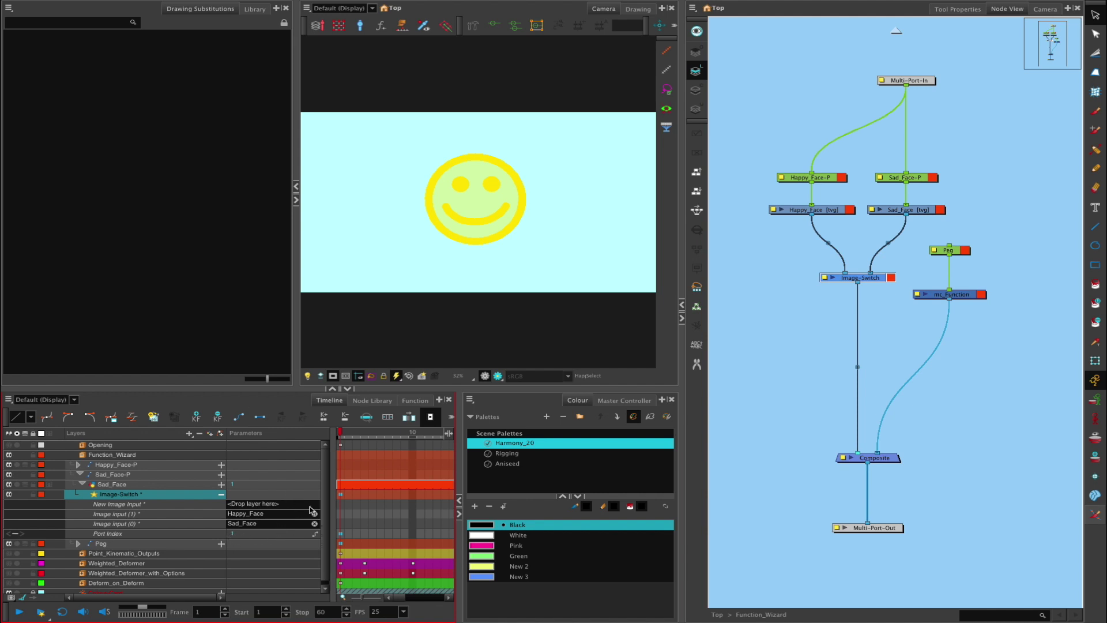
{"action": "left_click", "coordinate": [221, 494]}
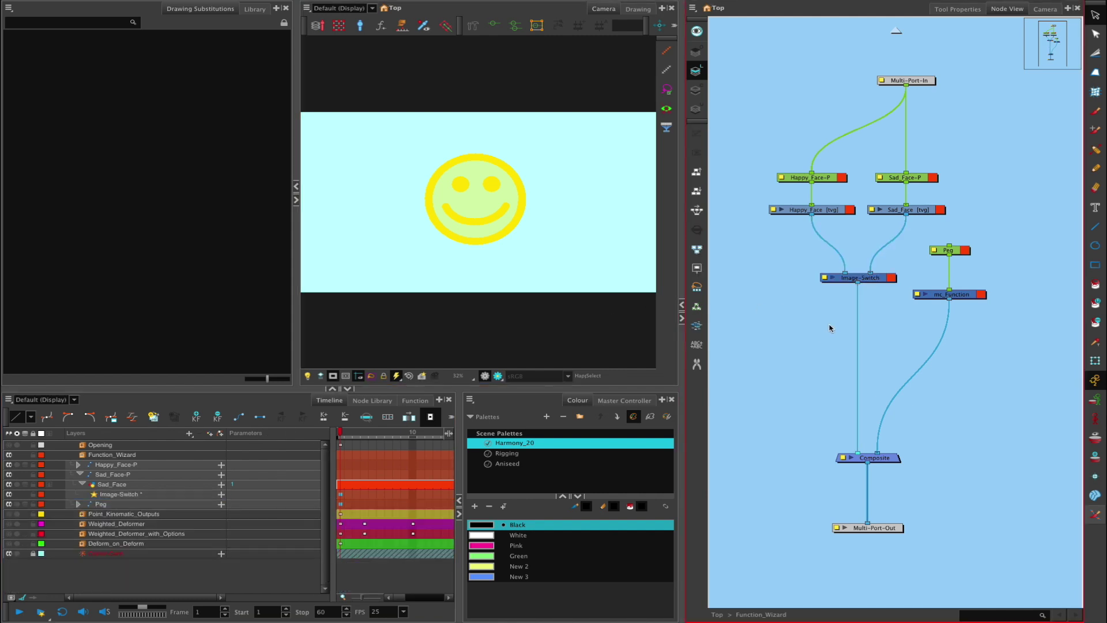
Step: Open the Image-Switch layer properties and check its Port Index function
{"action": "double_click", "coordinate": [824, 277]}
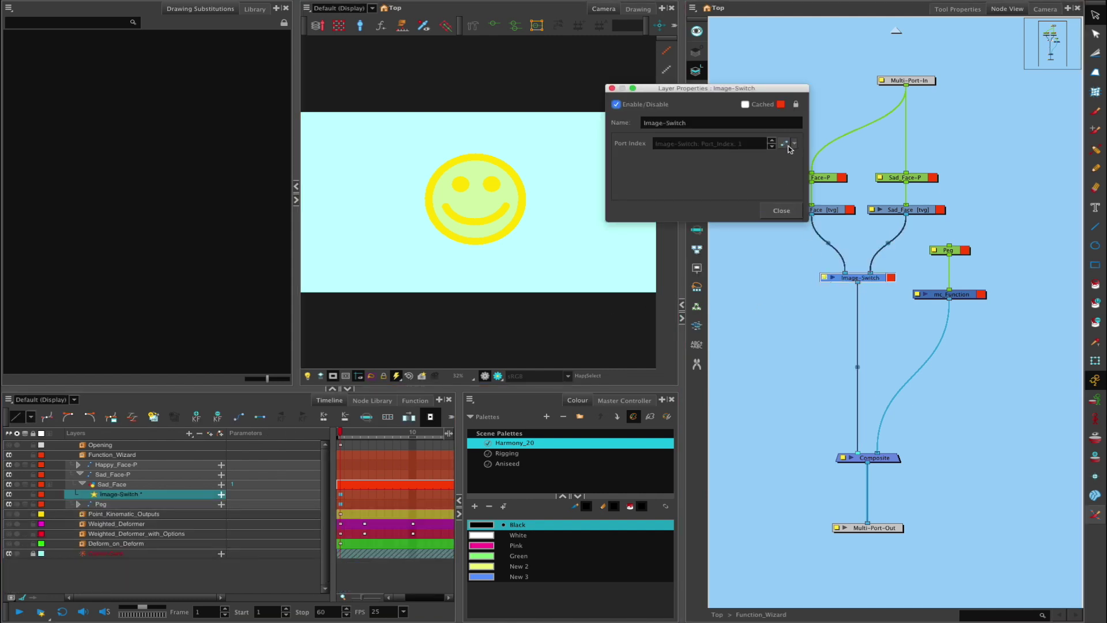
{"action": "left_click", "coordinate": [785, 143]}
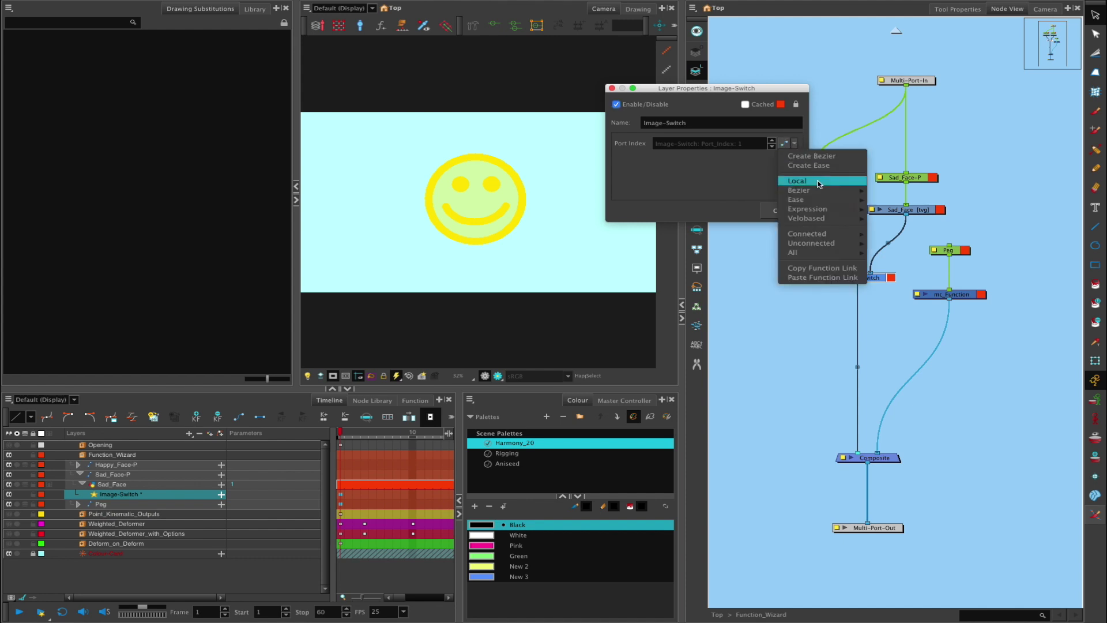
{"action": "left_click", "coordinate": [773, 334]}
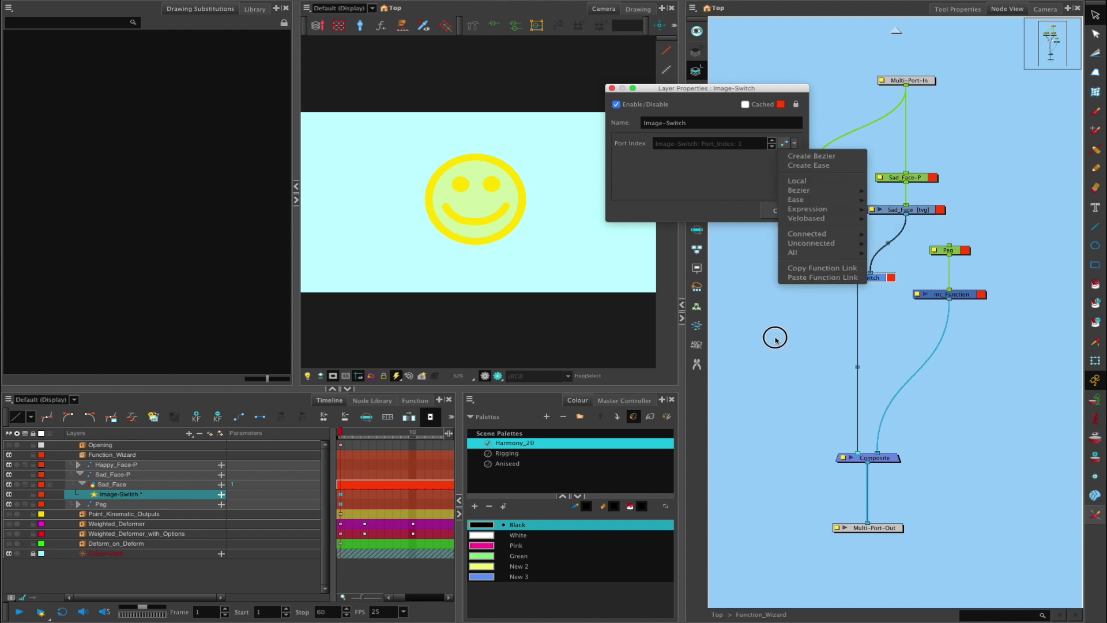
{"action": "left_click", "coordinate": [762, 209]}
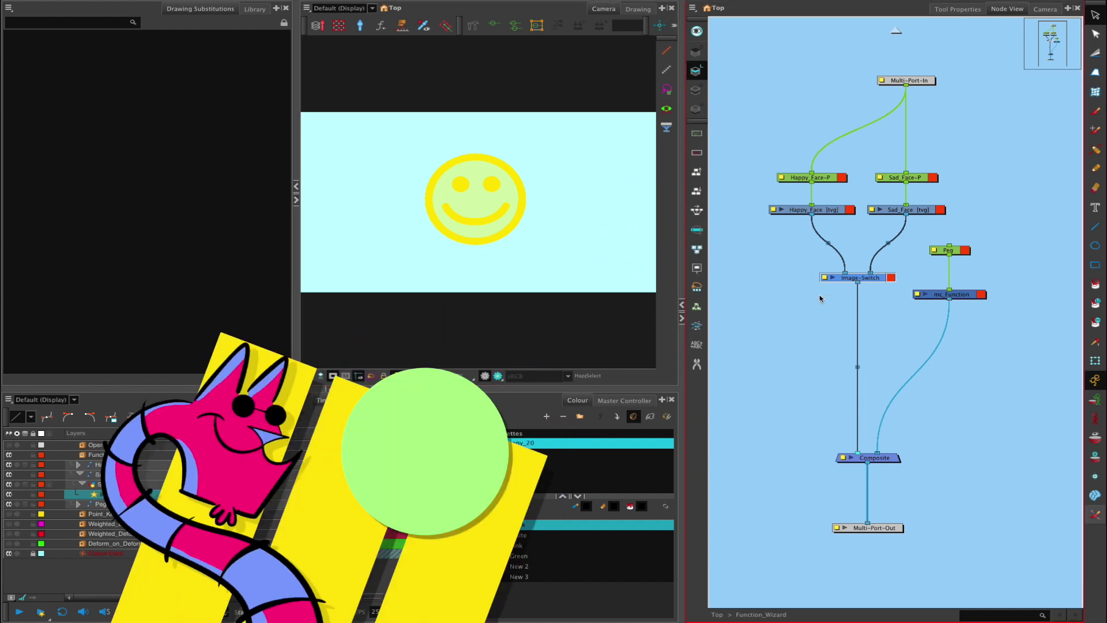
{"action": "left_click", "coordinate": [827, 279]}
{"action": "left_click", "coordinate": [623, 345]}
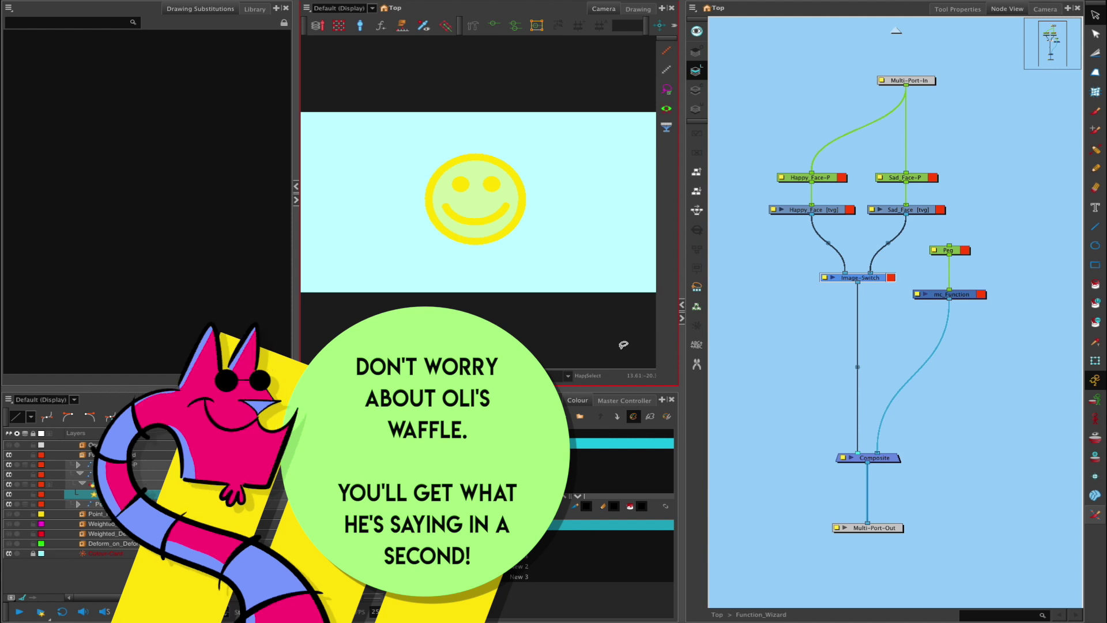
{"action": "left_click", "coordinate": [829, 280]}
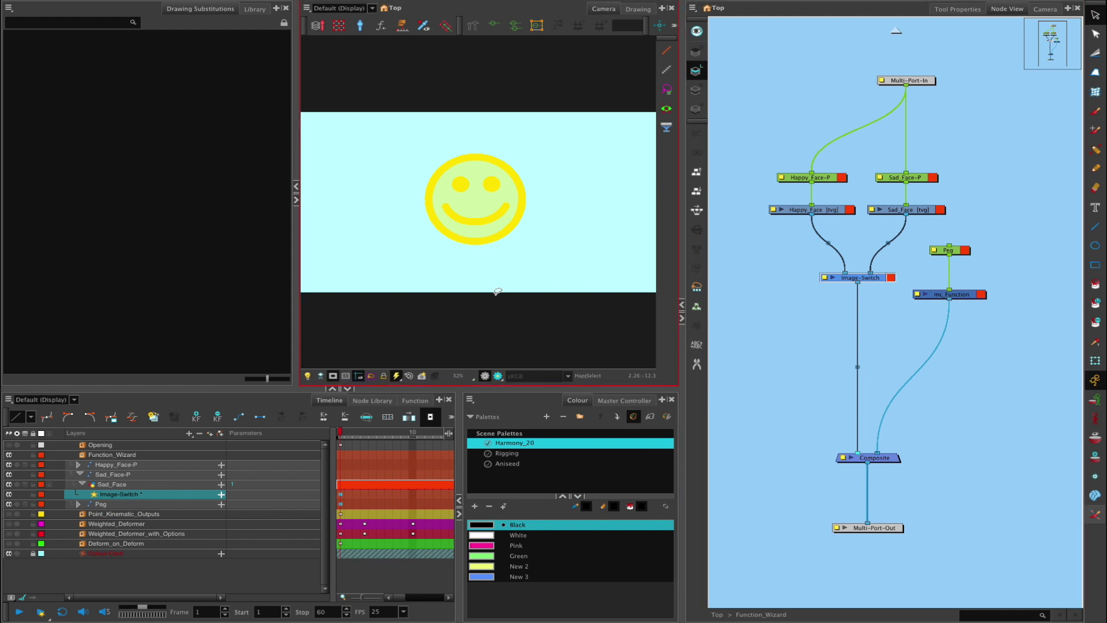
Step: Move the mc_Function node up beneath Peg and hide the parameters column
{"action": "left_click", "coordinate": [899, 315]}
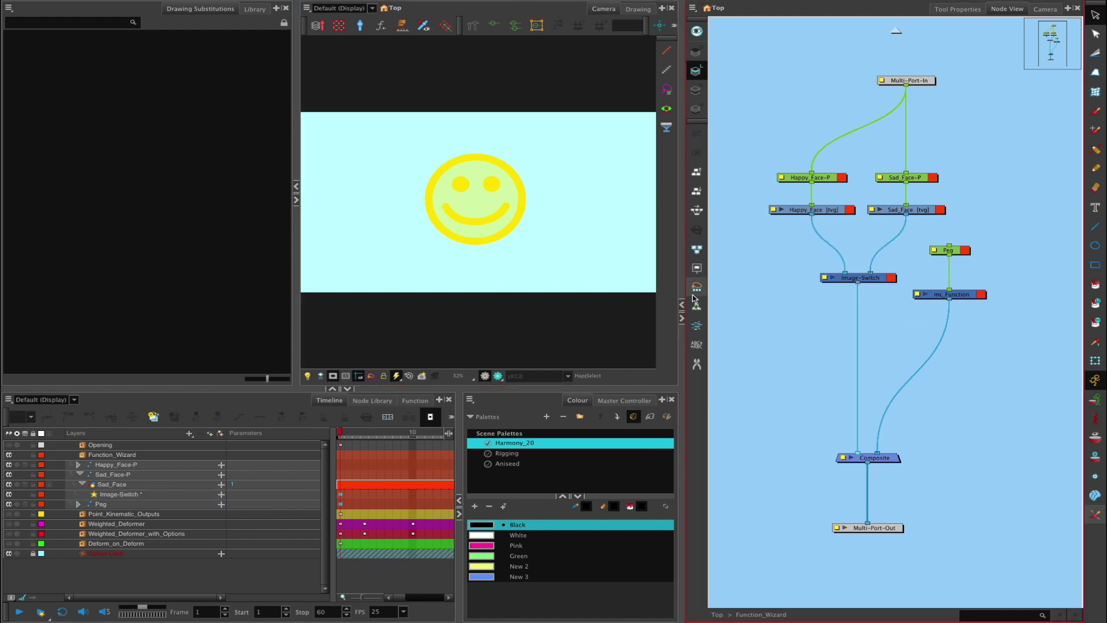
{"action": "left_click_drag", "start_coordinate": [971, 294], "coordinate": [971, 278]}
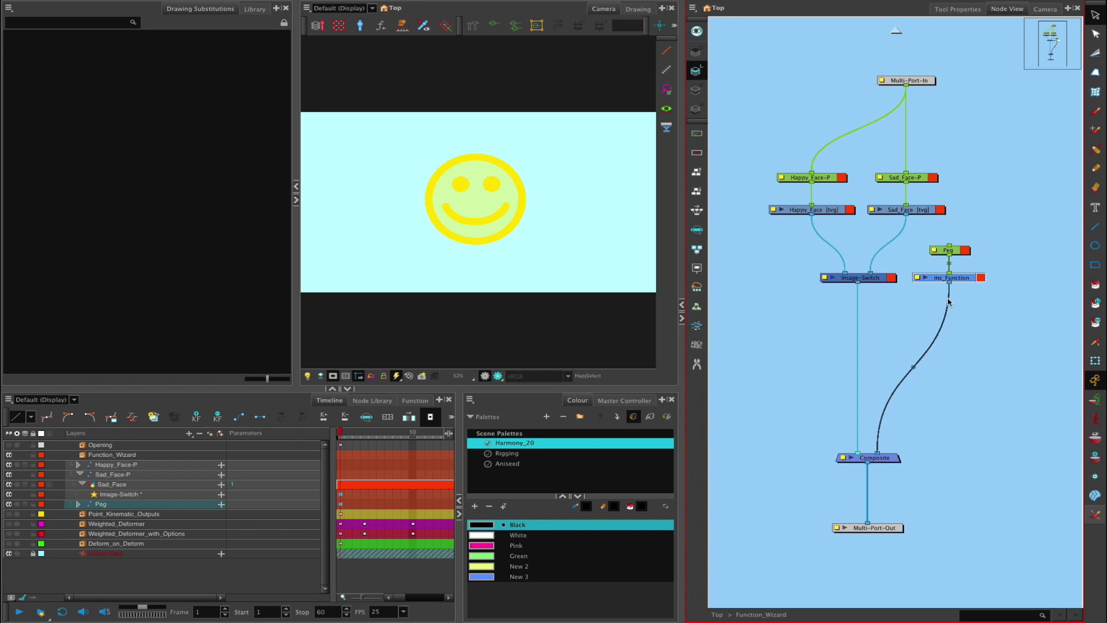
{"action": "left_click", "coordinate": [875, 280]}
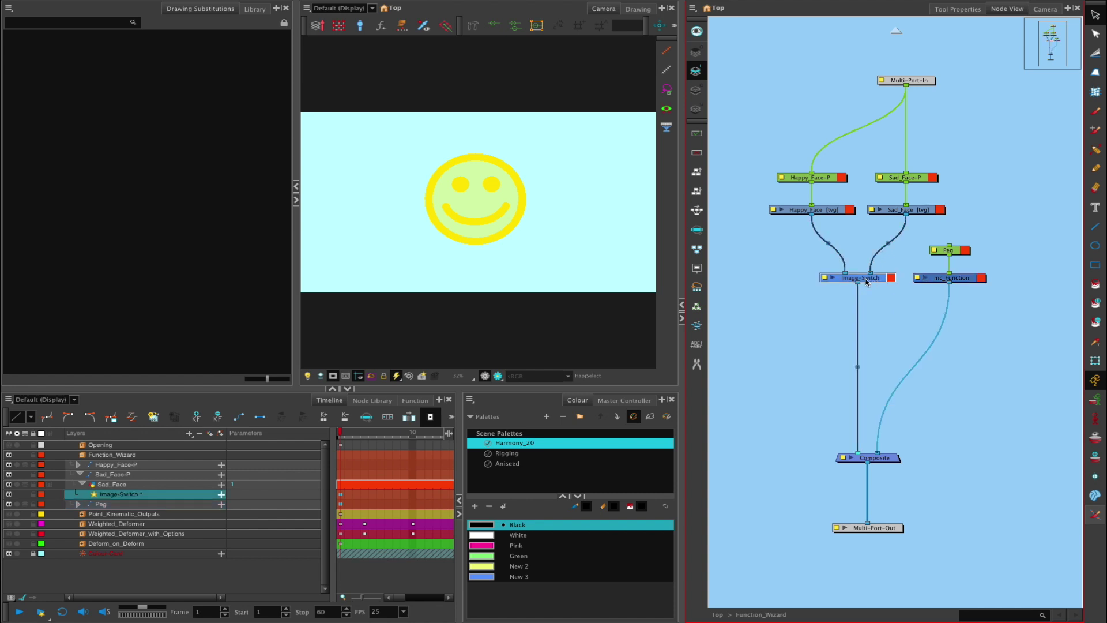
{"action": "left_click", "coordinate": [824, 277]}
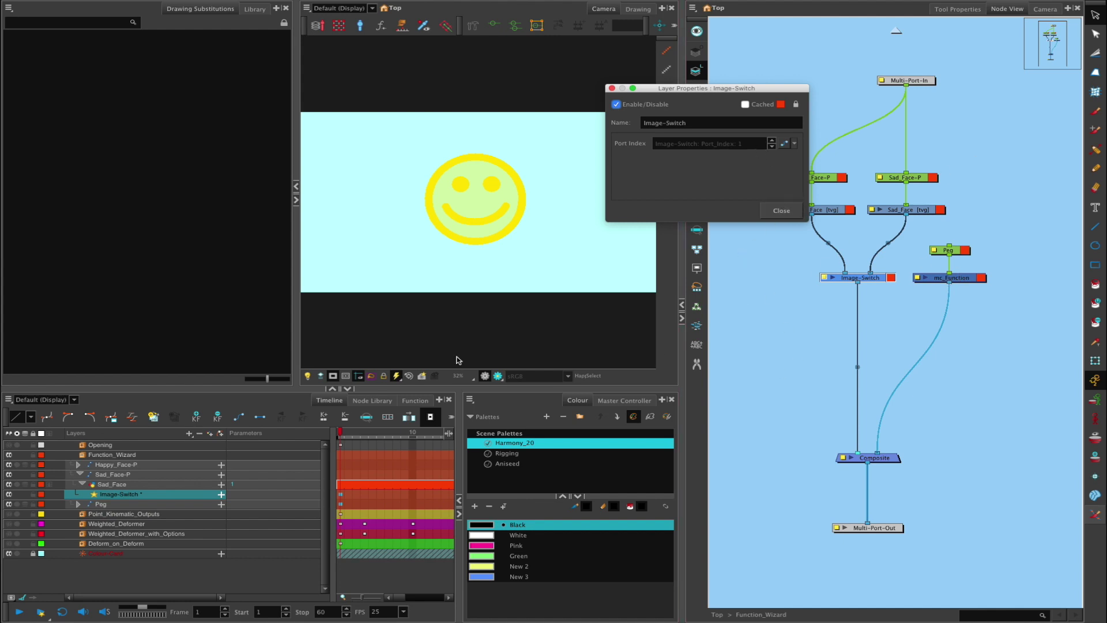
{"action": "left_click", "coordinate": [24, 598]}
{"action": "left_click_drag", "start_coordinate": [227, 493], "coordinate": [202, 493]}
{"action": "left_click", "coordinate": [779, 212]}
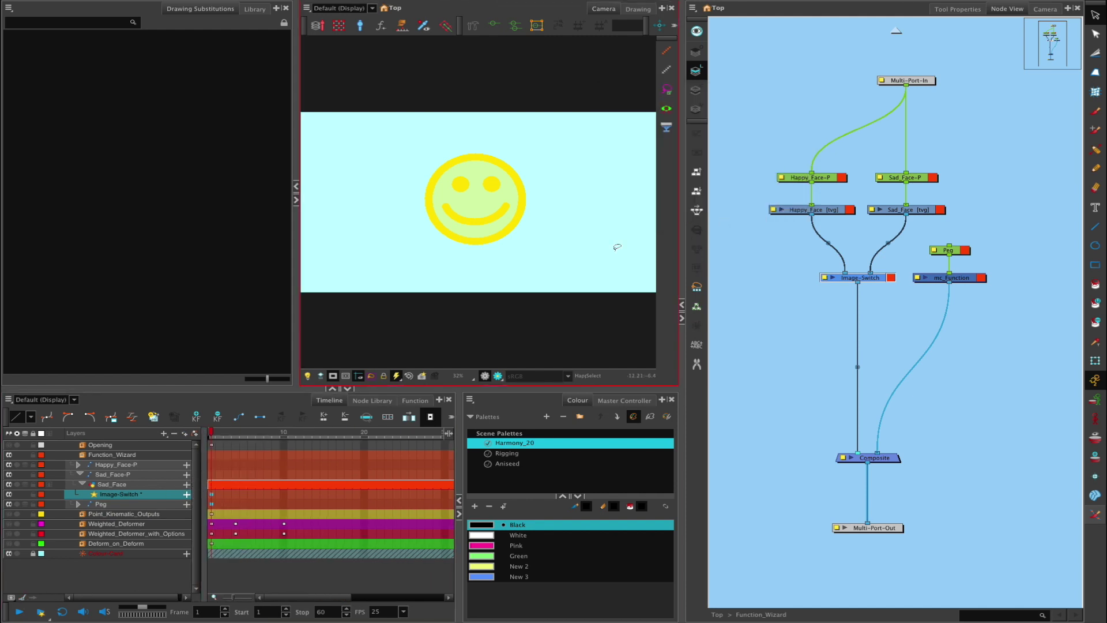
Step: At frame 10, show the Image Switch slider and key the happy face
{"action": "left_click", "coordinate": [82, 455]}
{"action": "left_click", "coordinate": [284, 440]}
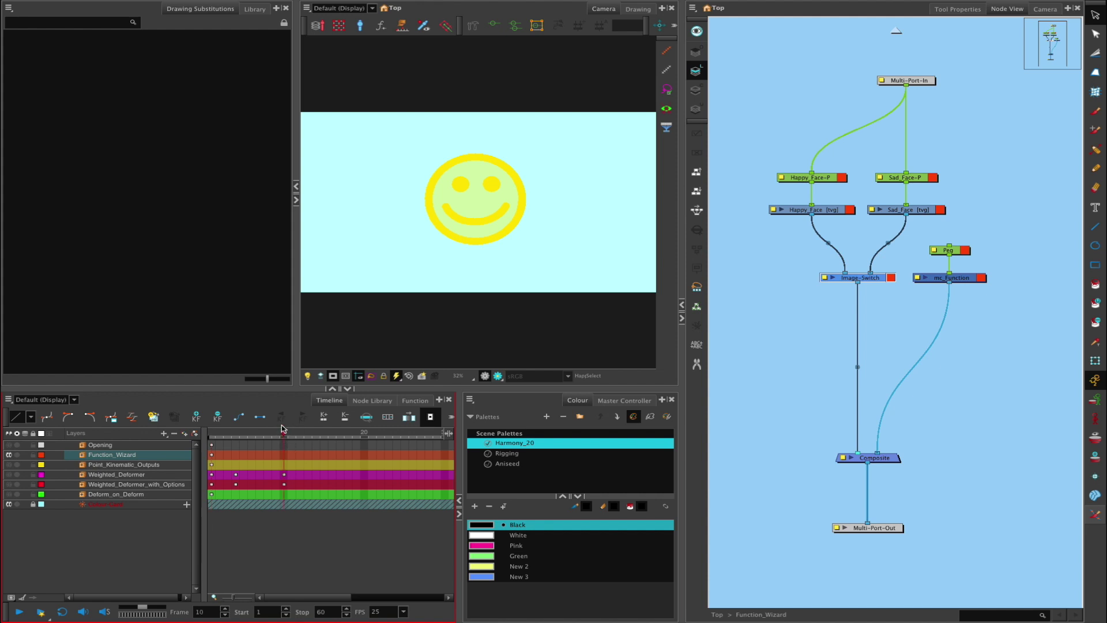
{"action": "left_click", "coordinate": [949, 277]}
{"action": "left_click", "coordinate": [668, 47]}
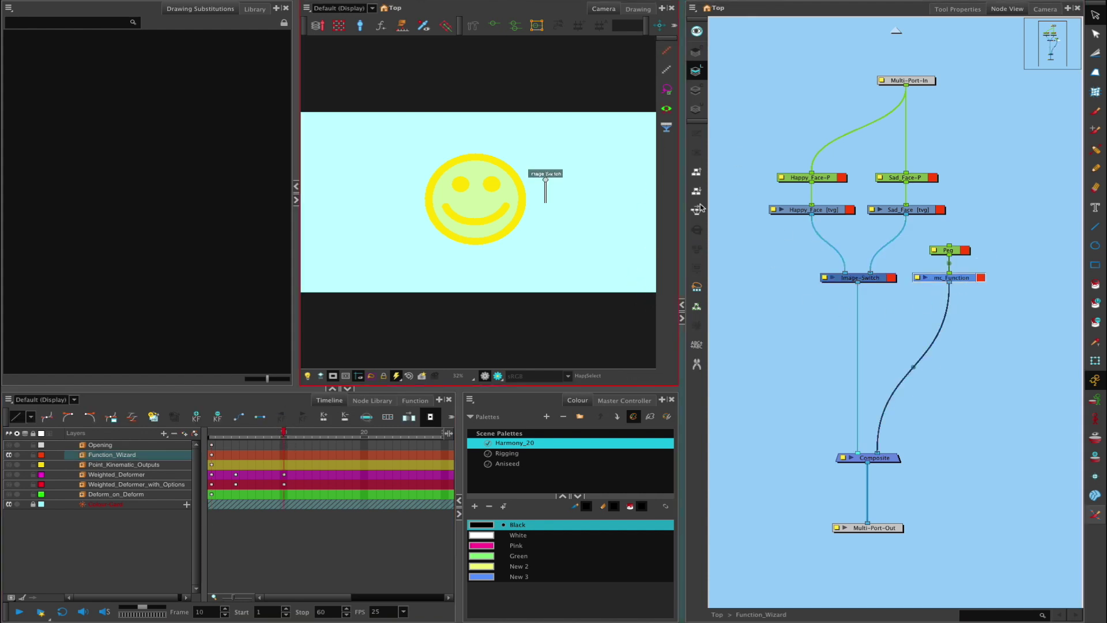
{"action": "scroll", "coordinate": [559, 212], "scroll_direction": "up", "scroll_amount": 5}
{"action": "left_click_drag", "start_coordinate": [517, 196], "coordinate": [557, 220]}
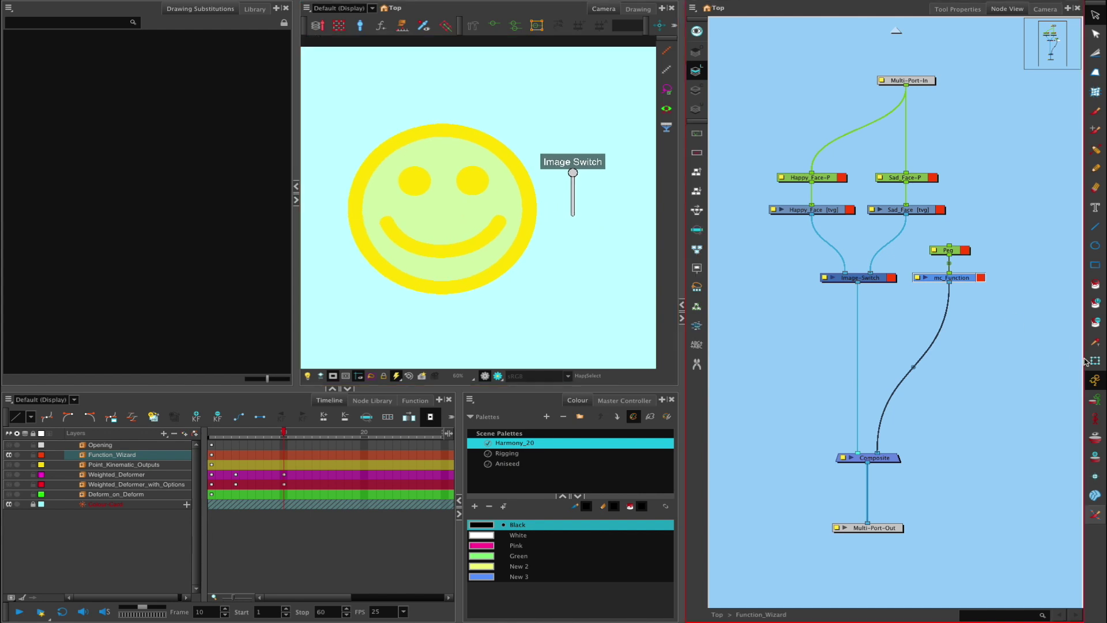
{"action": "key", "text": "shift+t"}
{"action": "left_click_drag", "start_coordinate": [573, 172], "coordinate": [573, 214]}
Step: Key the happy face at frame 13 and the sad face at frame 17
{"action": "left_click", "coordinate": [282, 453]}
{"action": "left_click", "coordinate": [285, 434]}
{"action": "left_click_drag", "start_coordinate": [285, 433], "coordinate": [309, 433]}
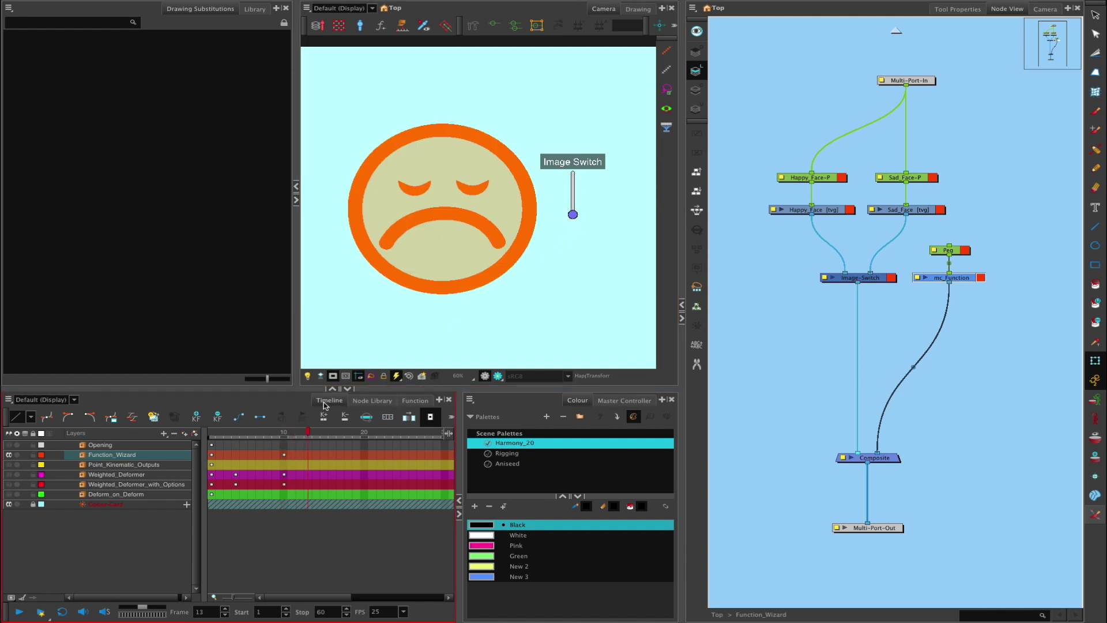
{"action": "left_click_drag", "start_coordinate": [572, 214], "coordinate": [573, 172]}
{"action": "left_click_drag", "start_coordinate": [318, 431], "coordinate": [340, 433]}
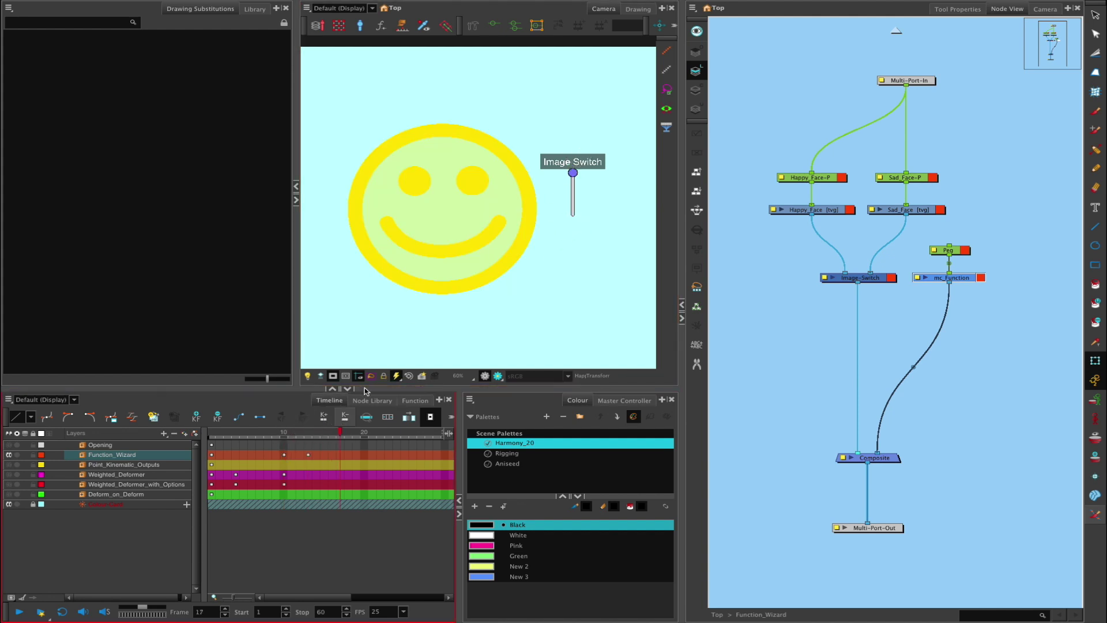
{"action": "left_click_drag", "start_coordinate": [573, 173], "coordinate": [573, 214]}
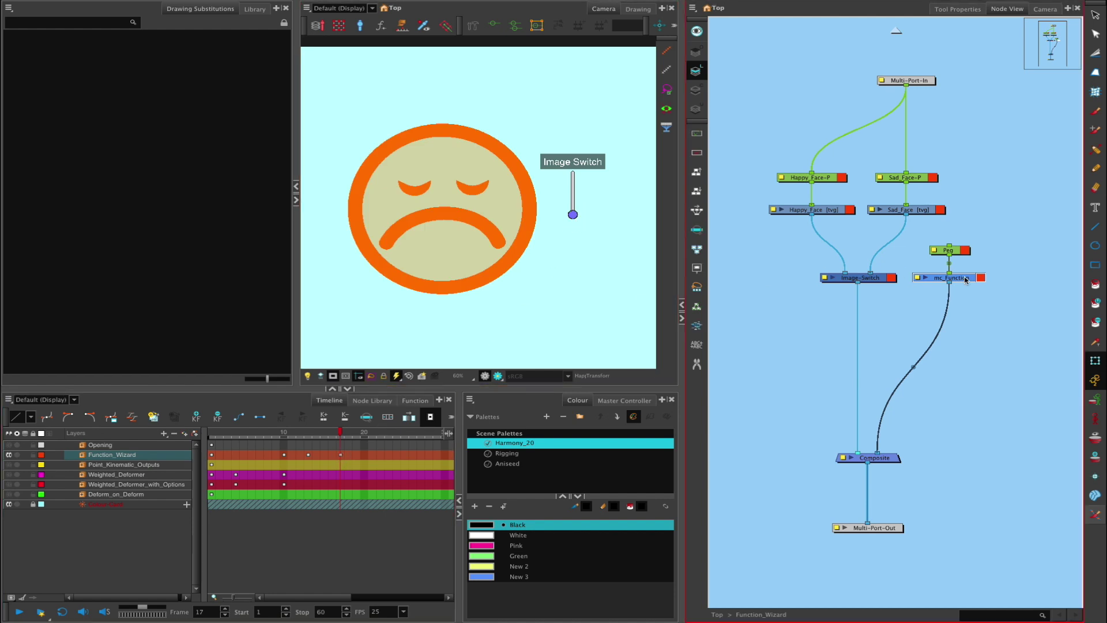
Step: Set the Image Switch key at frame 20, ending on the sad face
{"action": "left_click", "coordinate": [77, 456]}
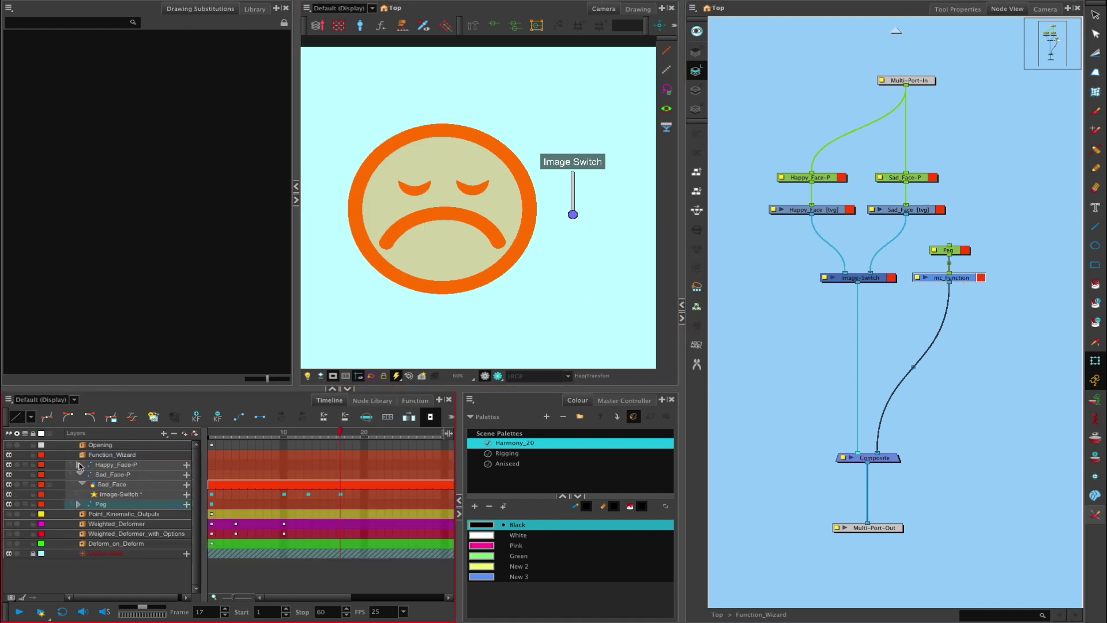
{"action": "left_click", "coordinate": [78, 504]}
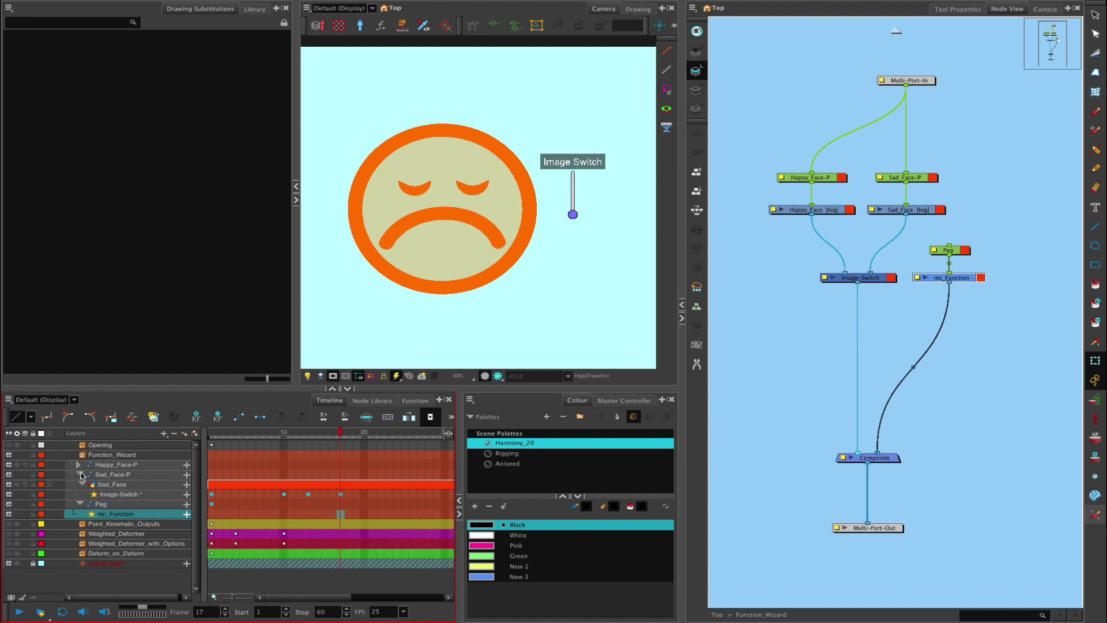
{"action": "left_click", "coordinate": [340, 494]}
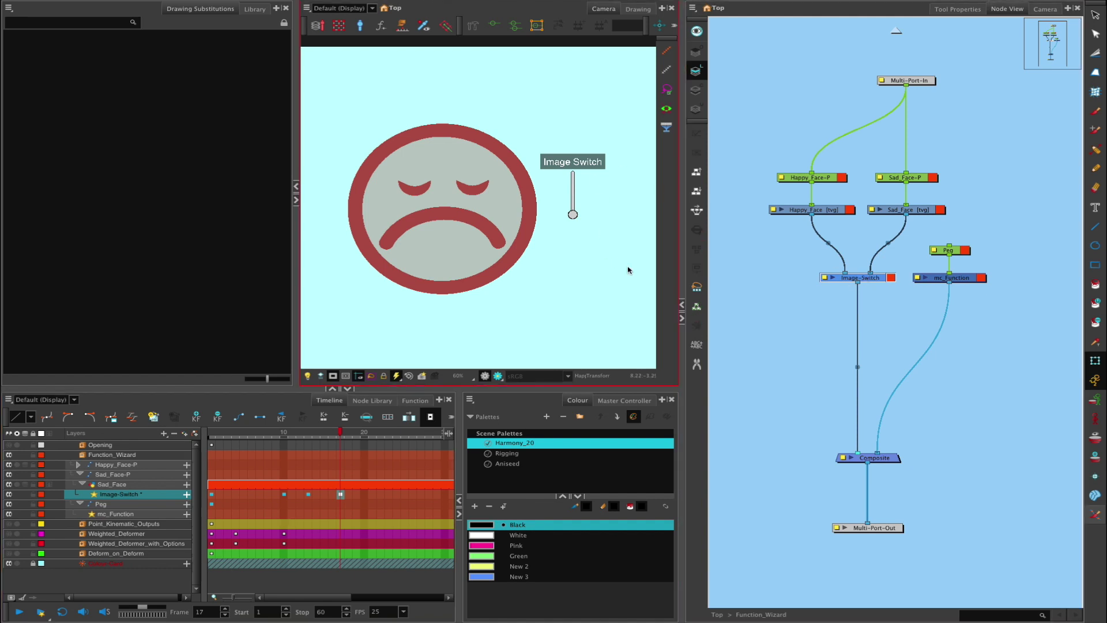
{"action": "left_click", "coordinate": [363, 433]}
{"action": "mouse_move", "coordinate": [573, 214]}
{"action": "left_mouse_down"}
{"action": "mouse_move", "coordinate": [577, 170]}
{"action": "mouse_move", "coordinate": [579, 222]}
{"action": "mouse_move", "coordinate": [578, 163]}
{"action": "mouse_move", "coordinate": [576, 238]}
{"action": "mouse_move", "coordinate": [577, 157]}
{"action": "left_mouse_up"}
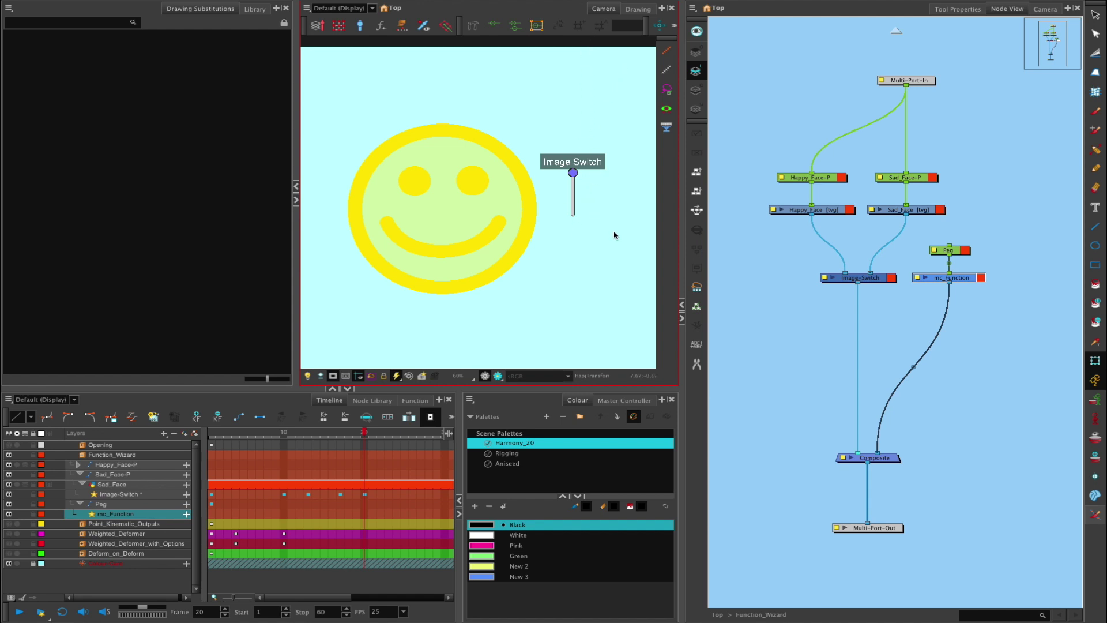
{"action": "left_click", "coordinate": [875, 280]}
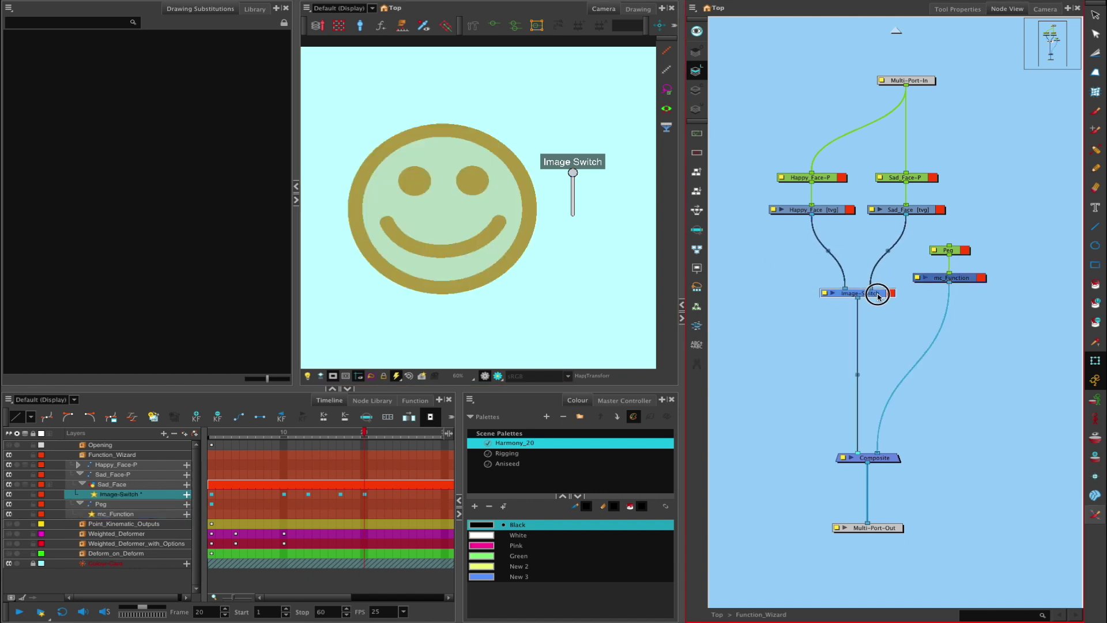
{"action": "left_click", "coordinate": [877, 305]}
{"action": "left_click", "coordinate": [874, 282]}
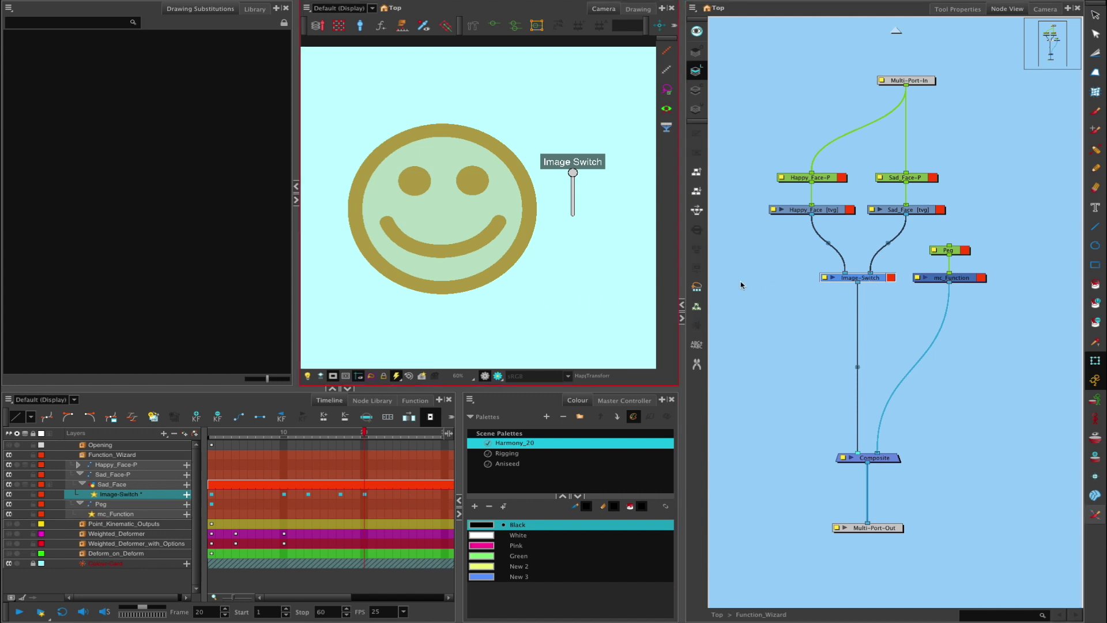
{"action": "left_click_drag", "start_coordinate": [573, 172], "coordinate": [572, 214]}
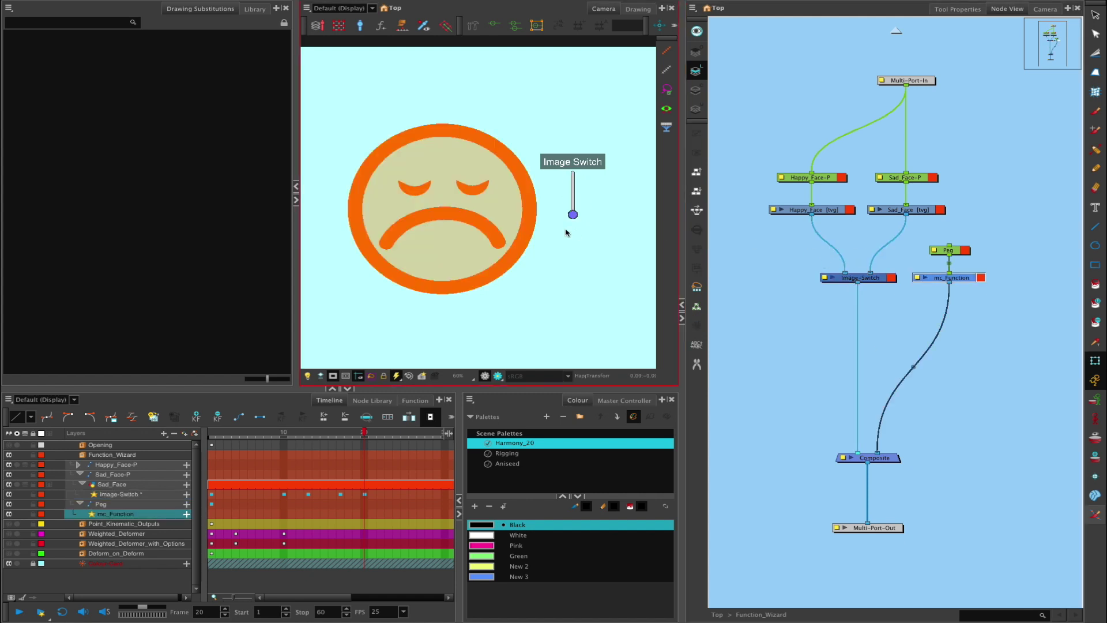
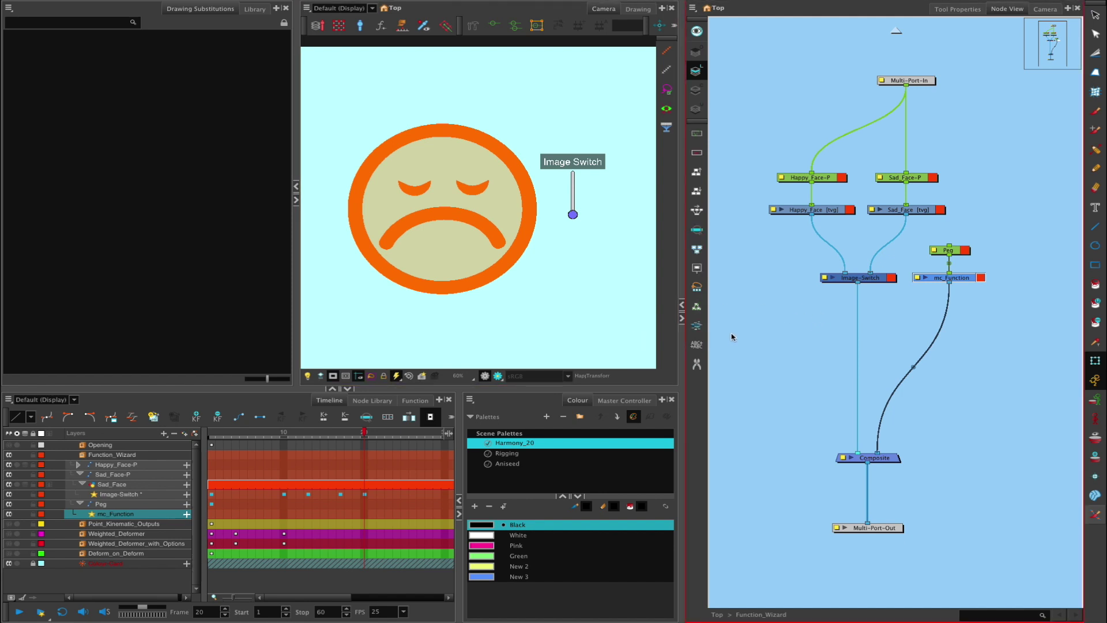
Step: Swap the face between happy and sad with the Image Switch slider, then collapse Function_Wizard
{"action": "left_click", "coordinate": [875, 281]}
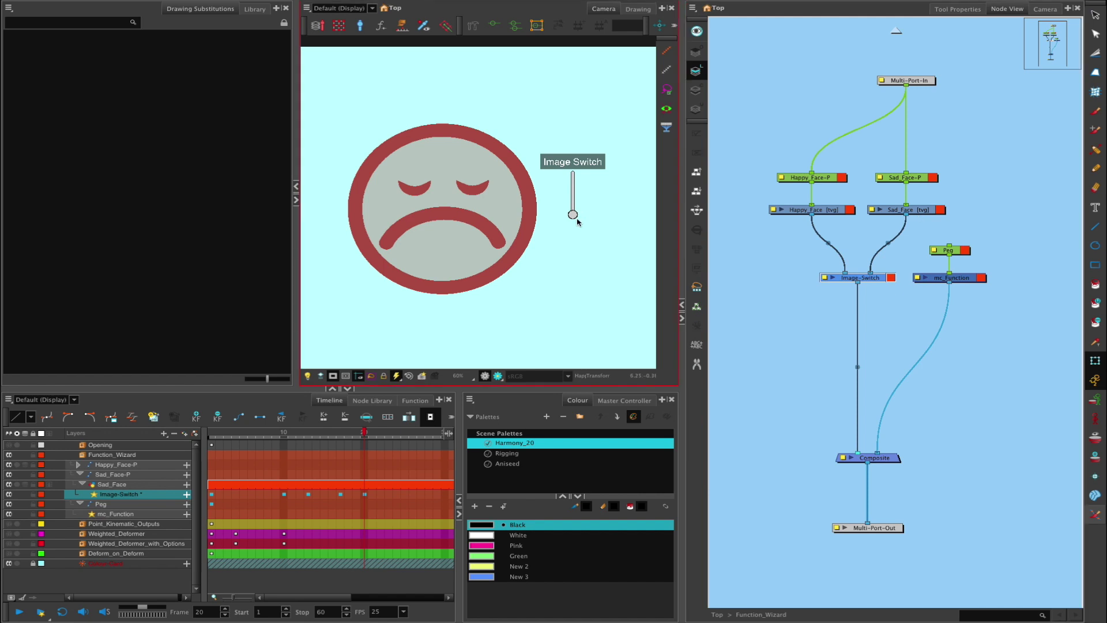
{"action": "left_click_drag", "start_coordinate": [573, 213], "coordinate": [574, 252]}
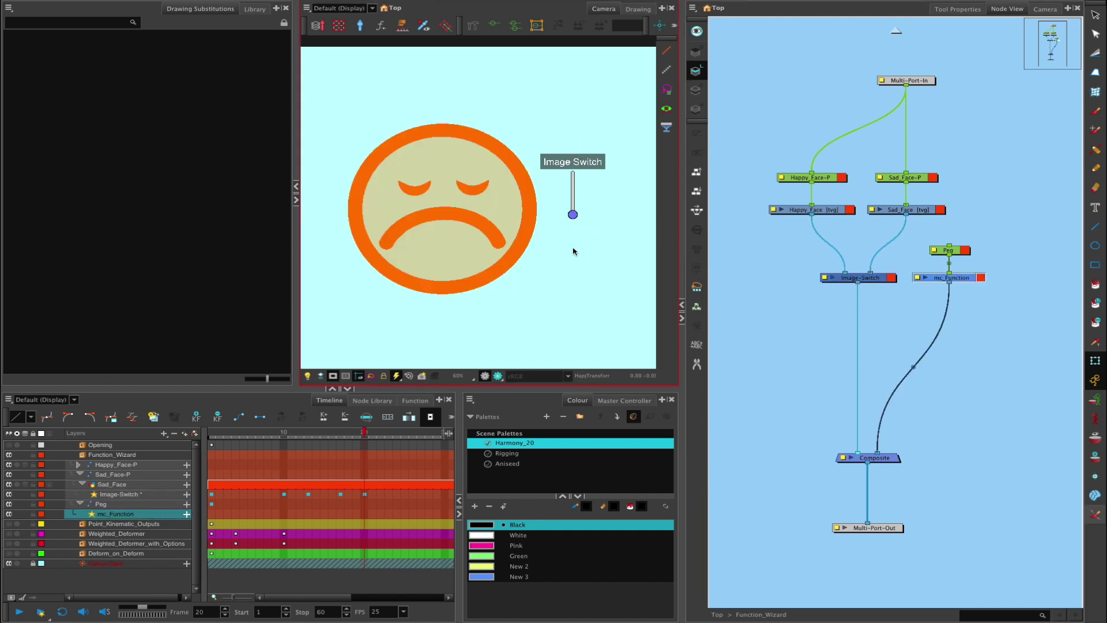
{"action": "left_click", "coordinate": [83, 454]}
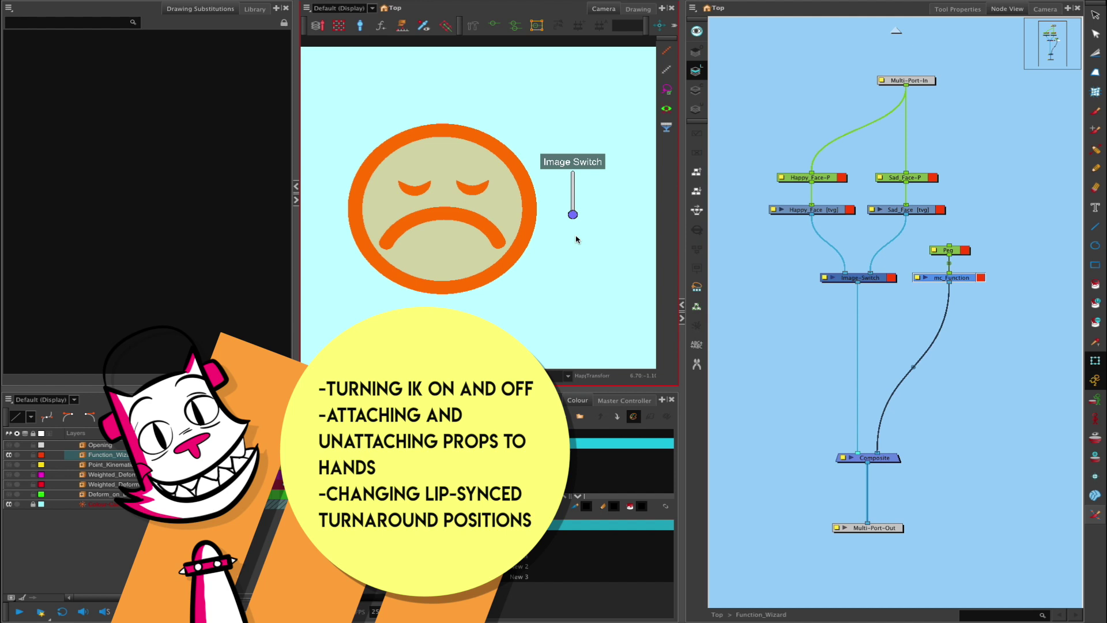
Step: Select the mc_Function node in the node graph
{"action": "left_click", "coordinate": [959, 281]}
{"action": "left_click", "coordinate": [967, 280]}
{"action": "left_click", "coordinate": [998, 265]}
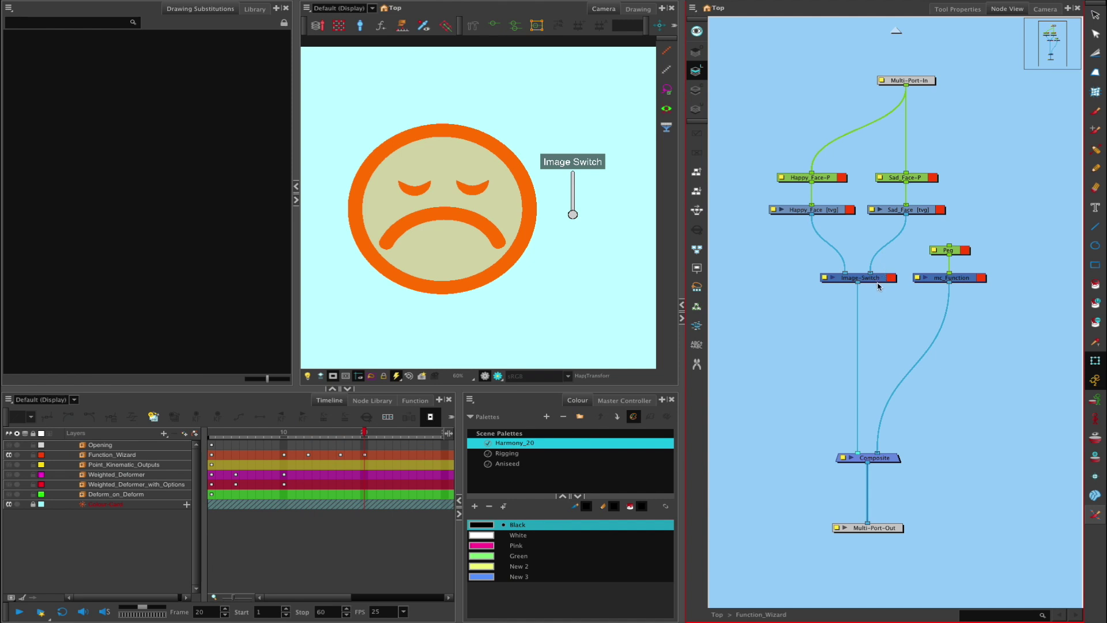
{"action": "left_click", "coordinate": [973, 278]}
Step: Delete mc_Function, select Image-Switch and start the Function Wizard, dismissing the widget type errors
{"action": "key", "text": "Delete"}
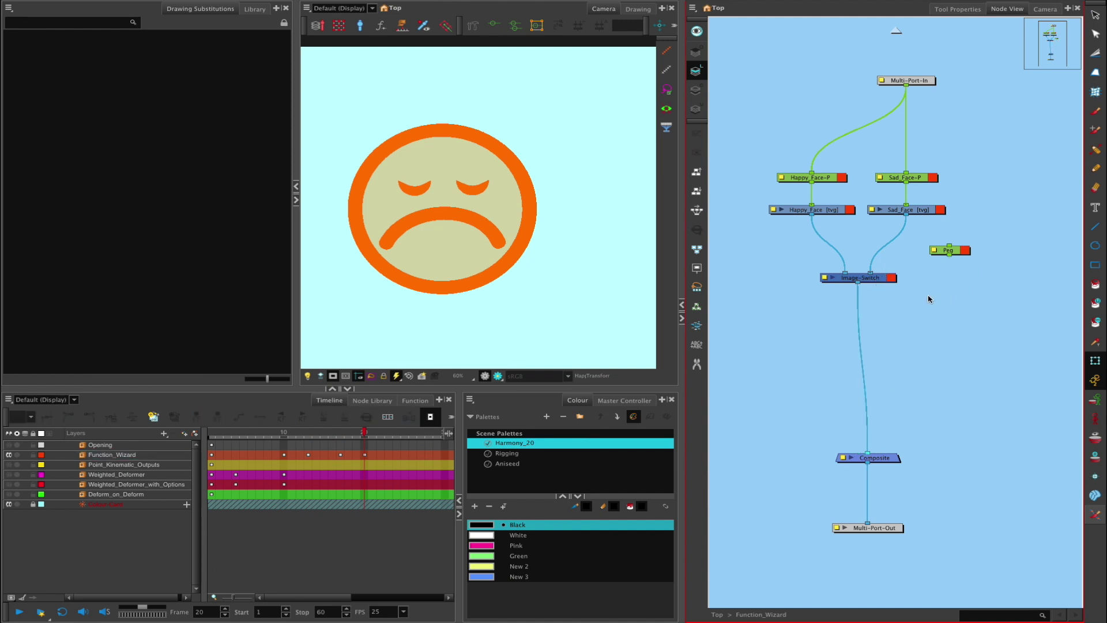
{"action": "left_click", "coordinate": [878, 280]}
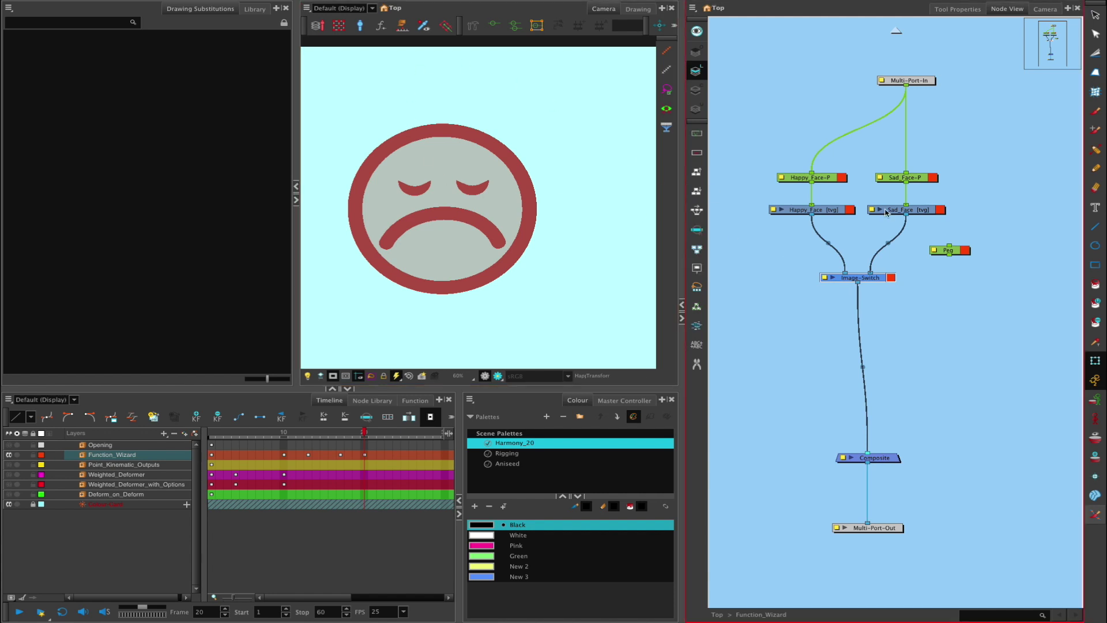
{"action": "left_click", "coordinate": [378, 29]}
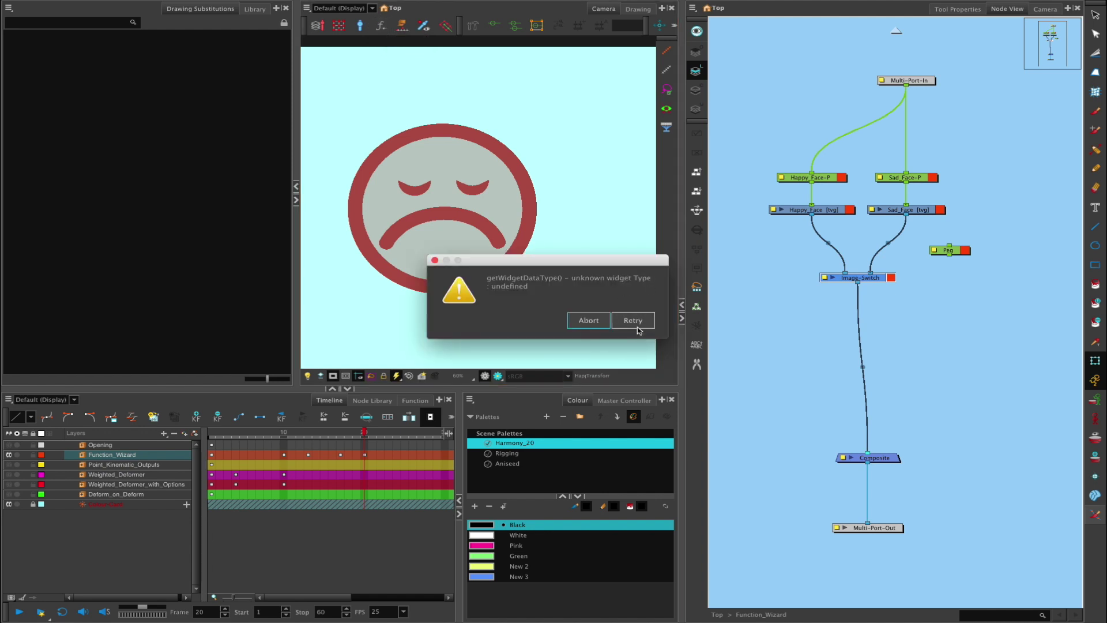
{"action": "left_click", "coordinate": [638, 326]}
{"action": "left_click", "coordinate": [639, 324]}
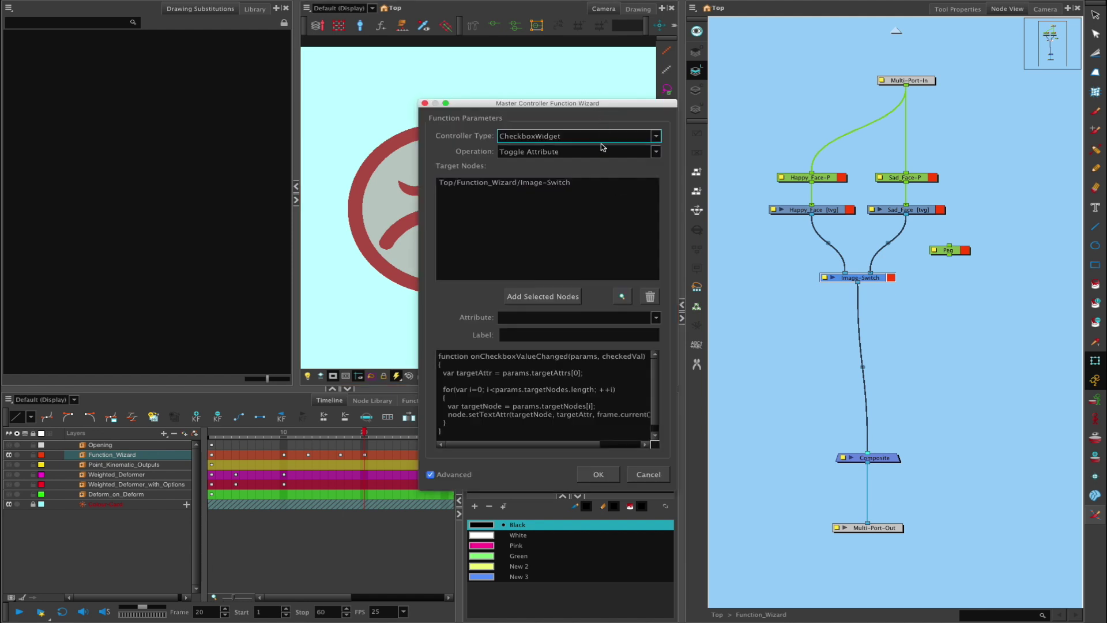
Step: Make the controller a SliderWidget with Set Value as its operation
{"action": "left_click", "coordinate": [576, 152]}
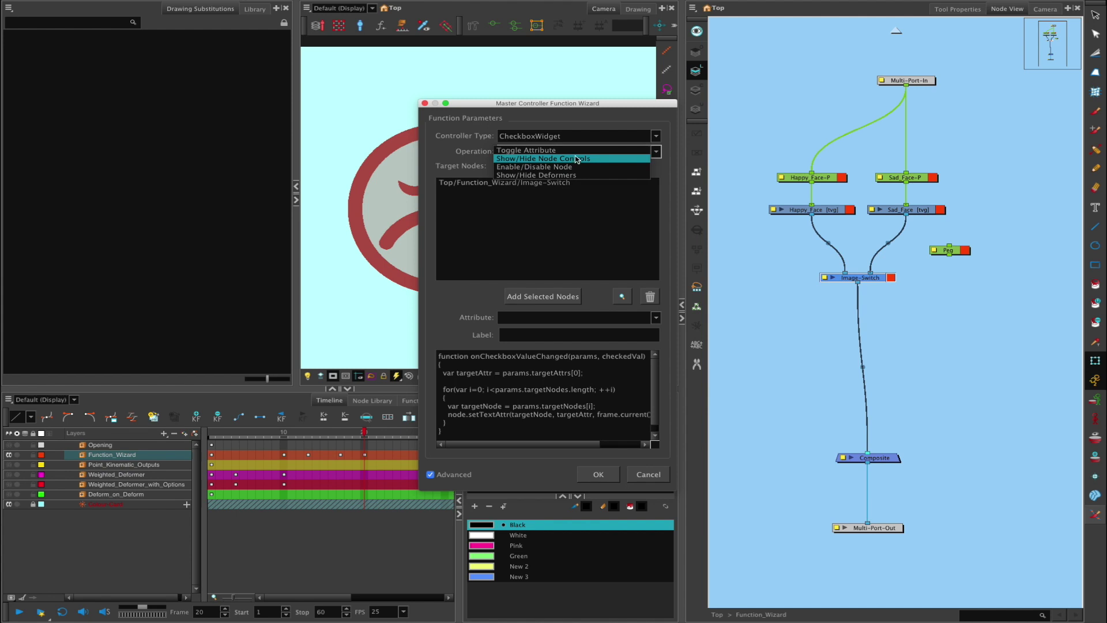
{"action": "left_click", "coordinate": [492, 137]}
{"action": "left_click", "coordinate": [559, 137]}
{"action": "left_click", "coordinate": [566, 153]}
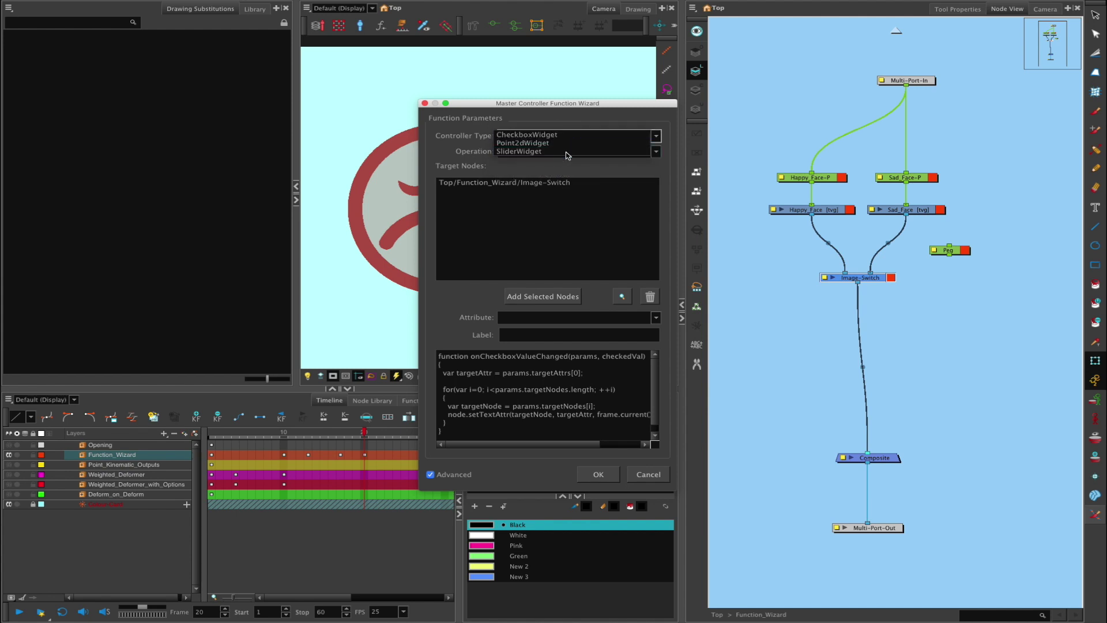
{"action": "left_click", "coordinate": [567, 151]}
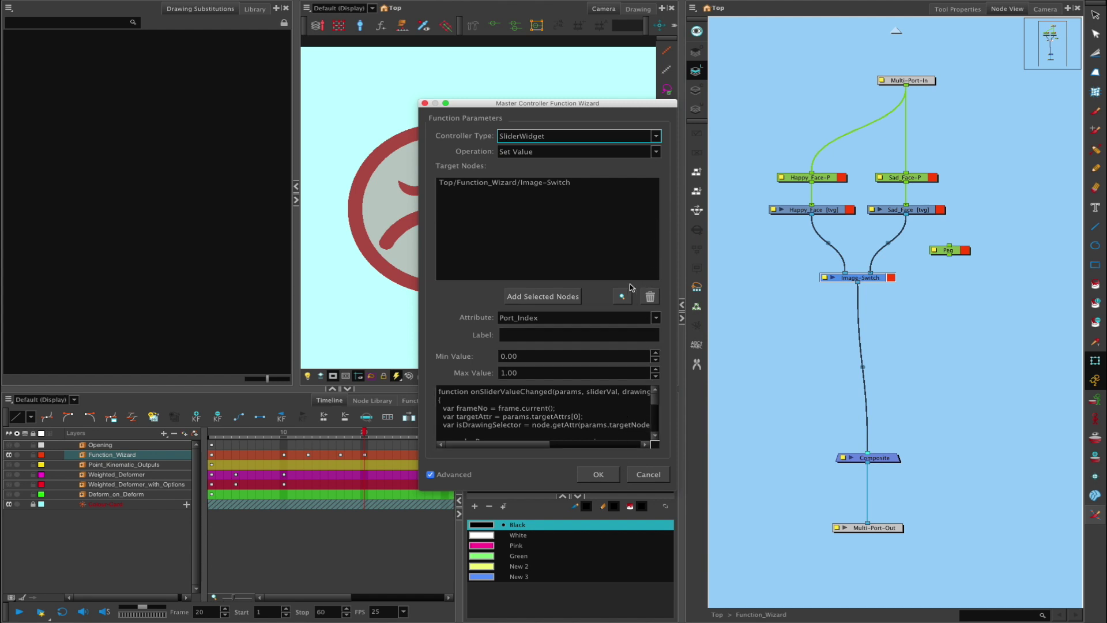
{"action": "left_click", "coordinate": [629, 152]}
{"action": "left_click", "coordinate": [628, 152]}
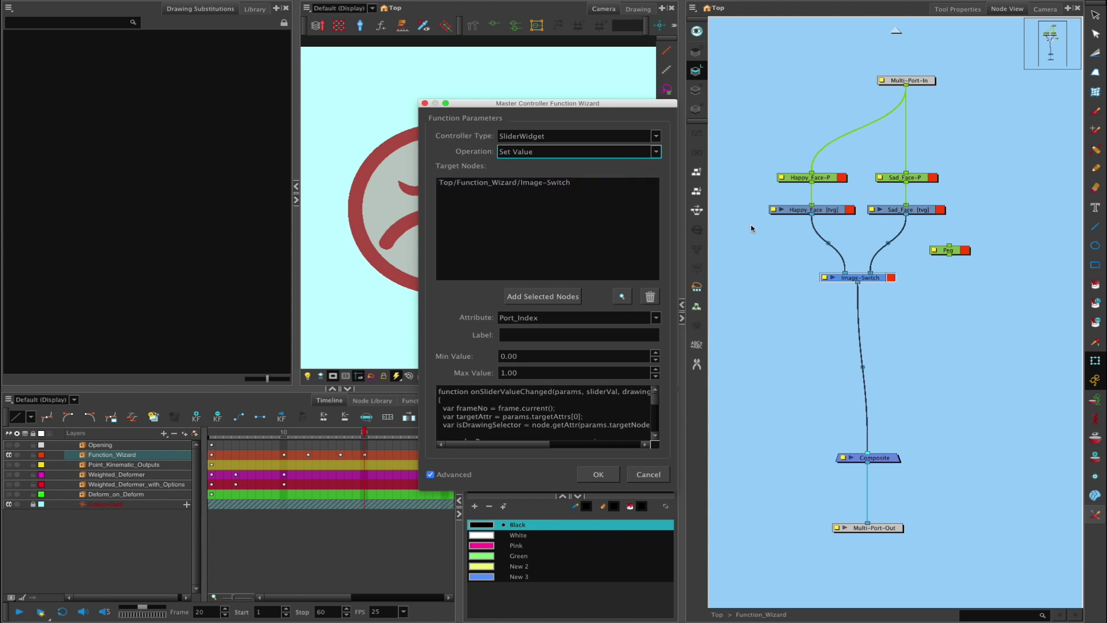
Step: Add Image-Switch as the target, raise Max Value, confirm and attach it to Composite
{"action": "left_click", "coordinate": [596, 184]}
{"action": "left_click", "coordinate": [567, 297]}
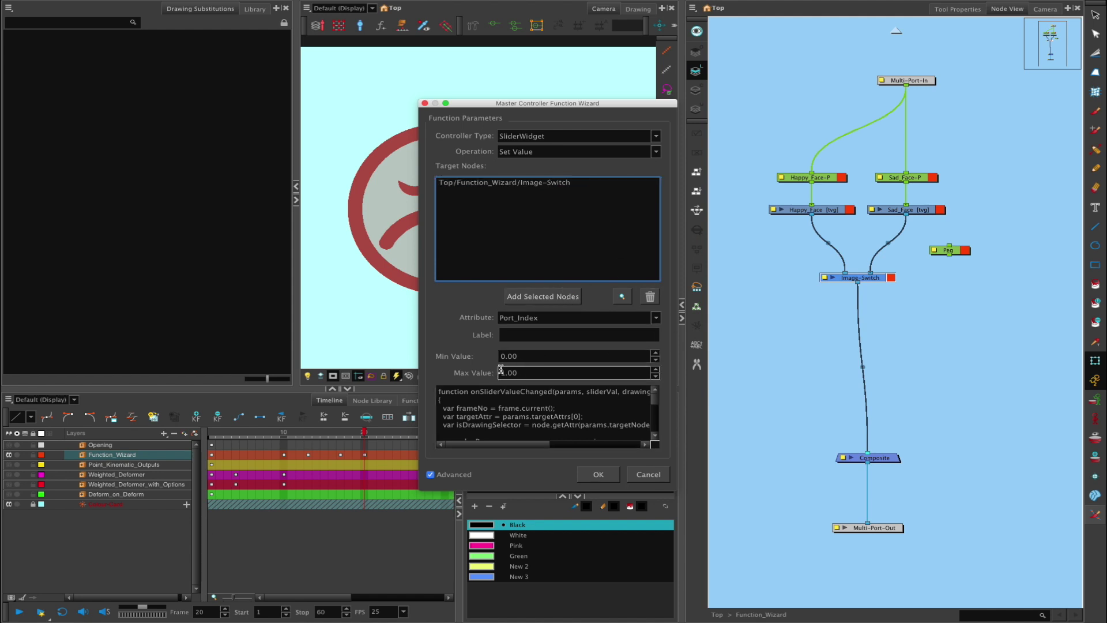
{"action": "left_click", "coordinate": [655, 370]}
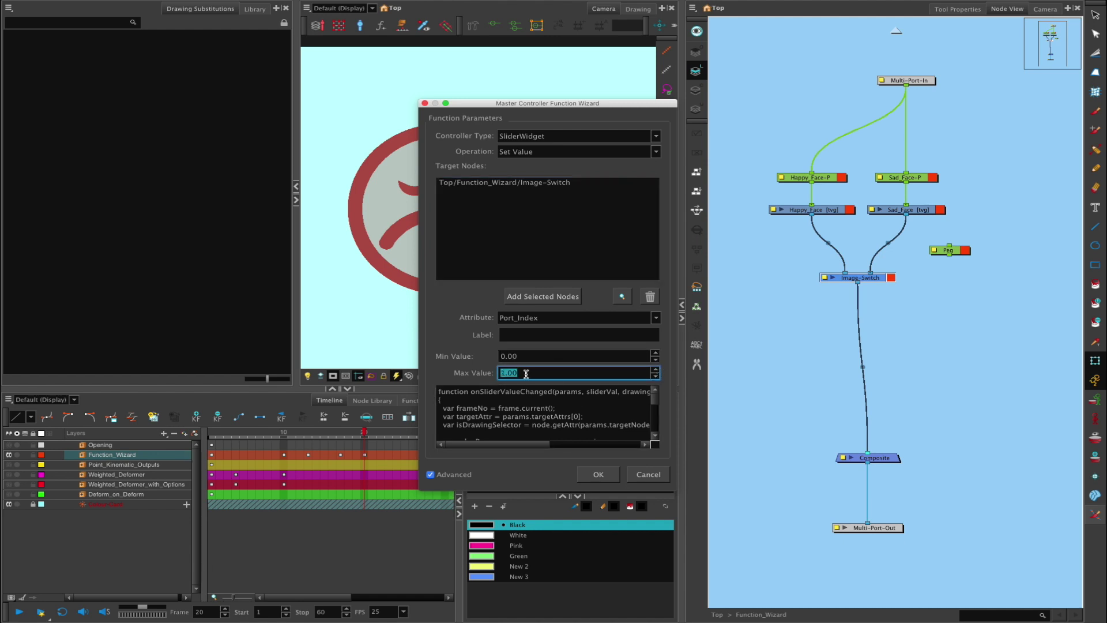
{"action": "left_click", "coordinate": [600, 480]}
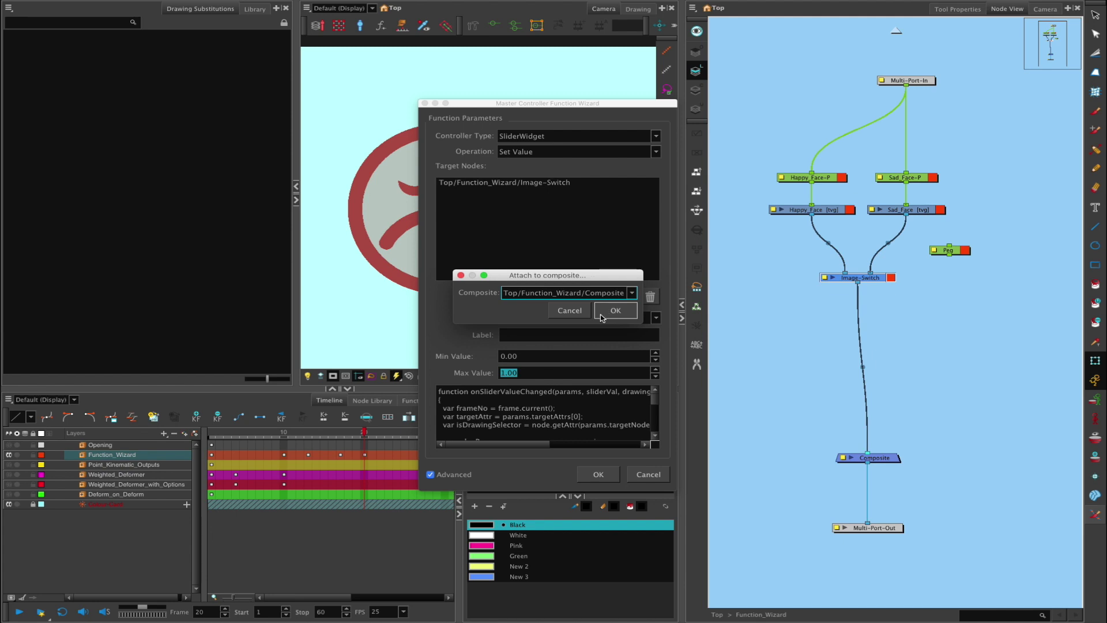
{"action": "left_click", "coordinate": [615, 311]}
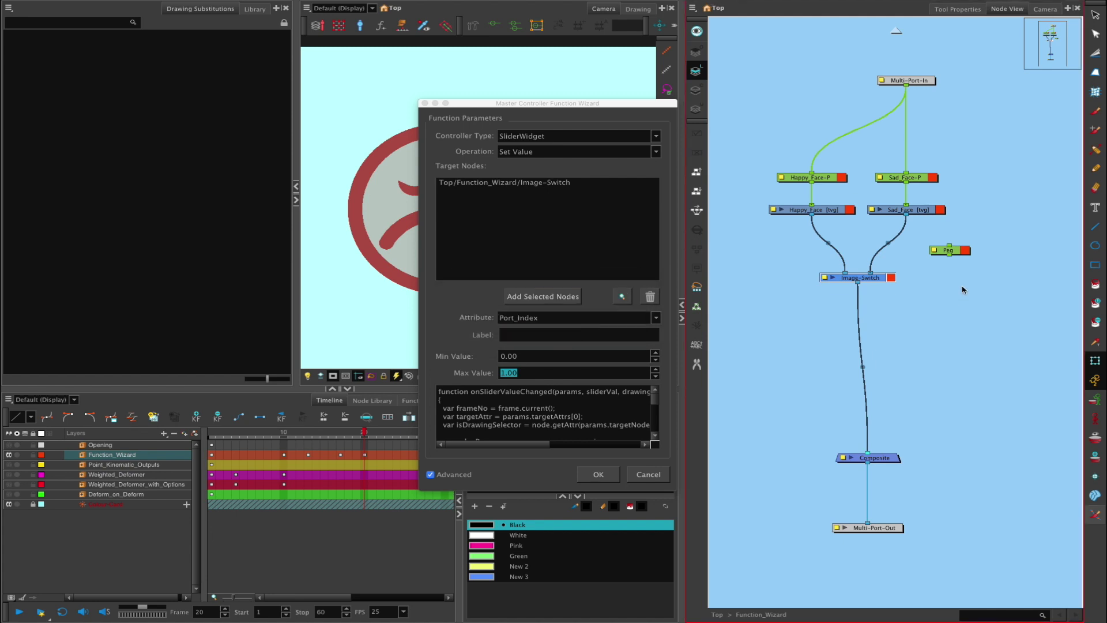
Step: Slide mc_Function to the happy yellow face and set its Show Controls Mode to On Load
{"action": "left_click_drag", "start_coordinate": [917, 313], "coordinate": [953, 168]}
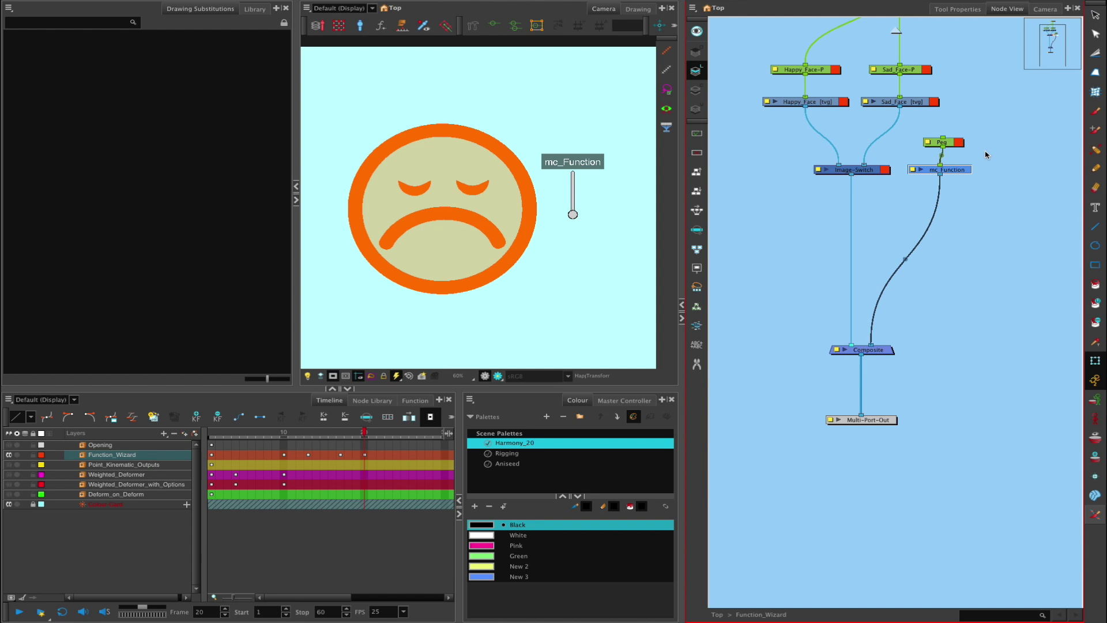
{"action": "left_click_drag", "start_coordinate": [573, 214], "coordinate": [584, 149]}
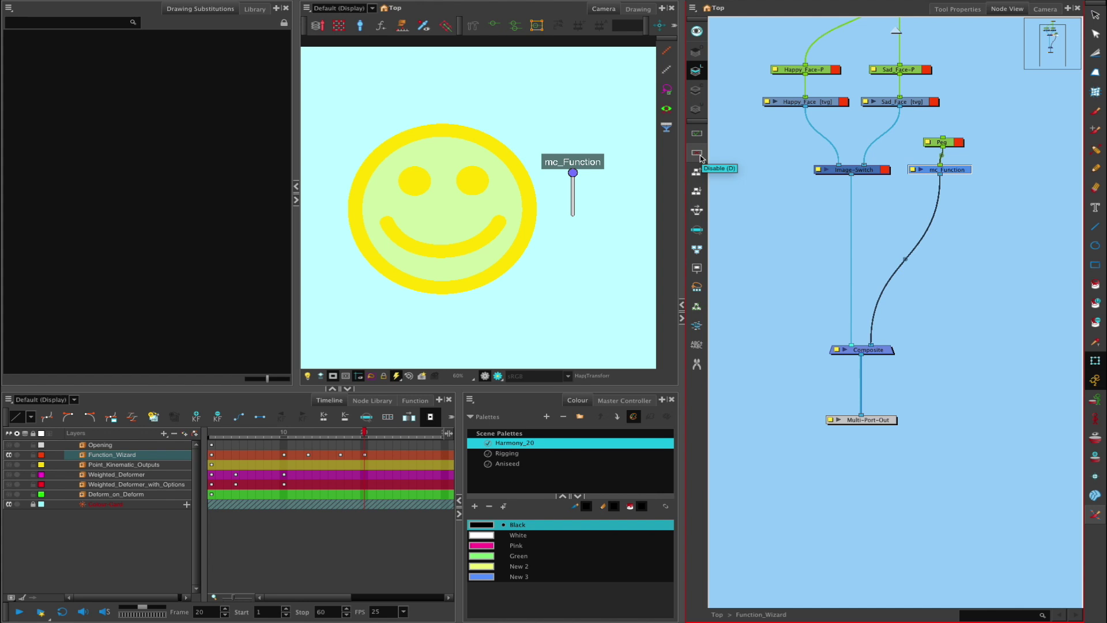
{"action": "left_click", "coordinate": [915, 171]}
{"action": "left_click", "coordinate": [914, 171]}
{"action": "left_click", "coordinate": [798, 175]}
{"action": "left_click", "coordinate": [793, 182]}
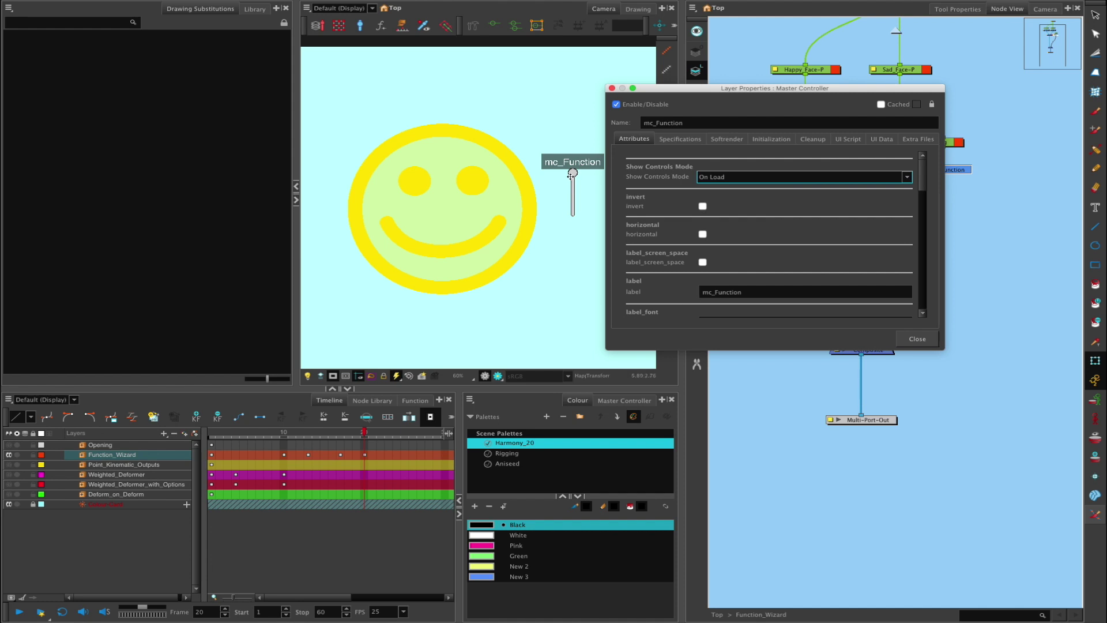
Step: Move Layer Properties aside, reselect On Load, and briefly view the master controllers list
{"action": "left_click_drag", "start_coordinate": [782, 89], "coordinate": [718, 91]}
{"action": "left_click", "coordinate": [689, 179]}
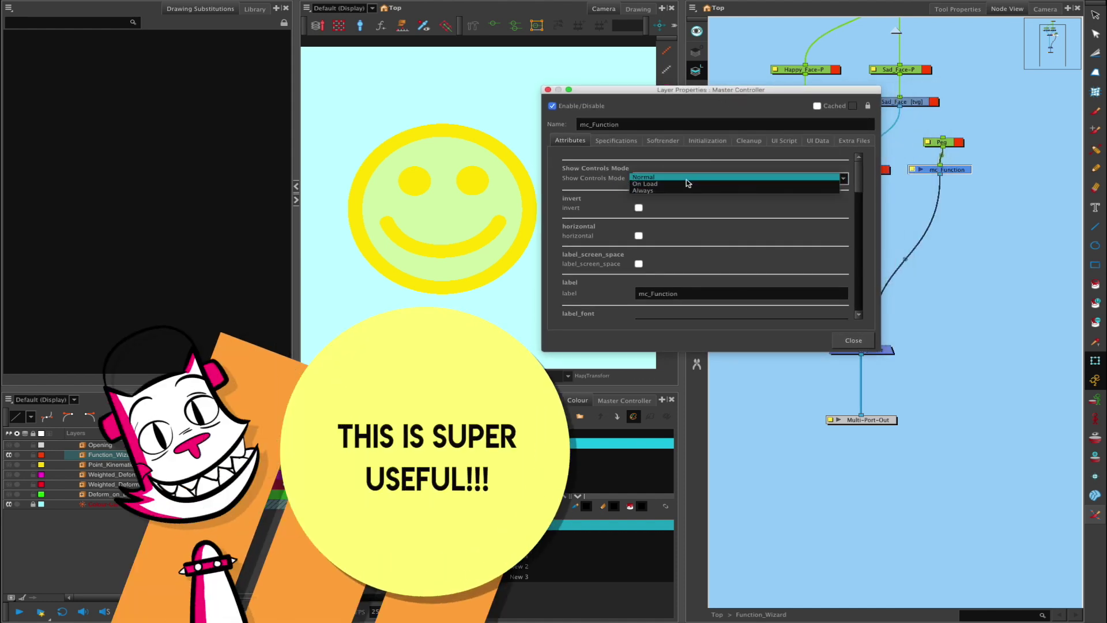
{"action": "left_click", "coordinate": [685, 188]}
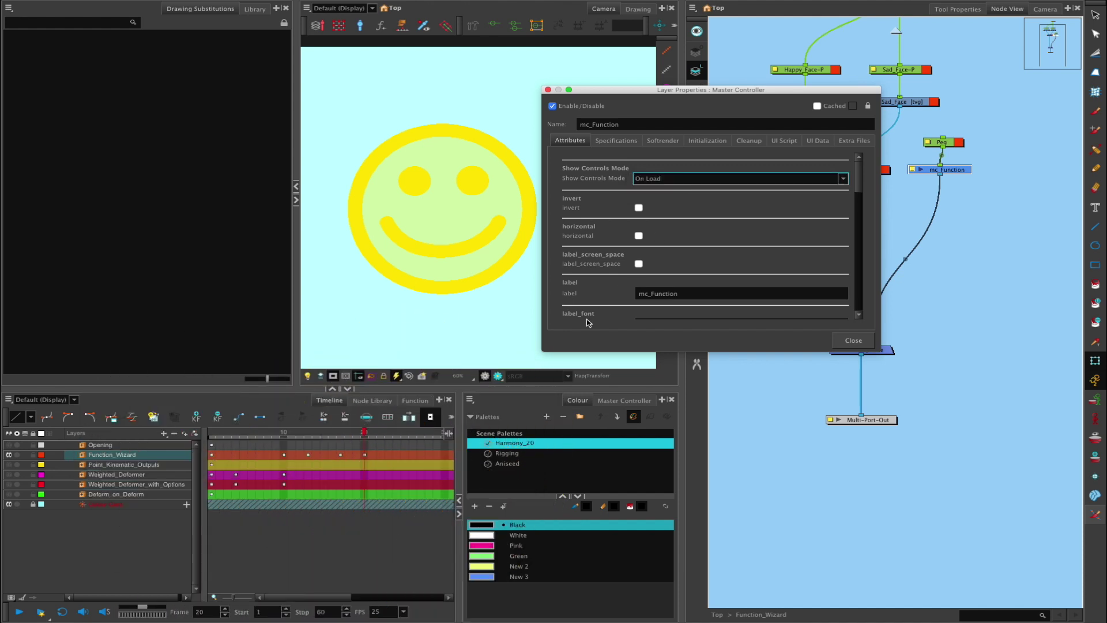
{"action": "left_click_drag", "start_coordinate": [701, 91], "coordinate": [859, 116]}
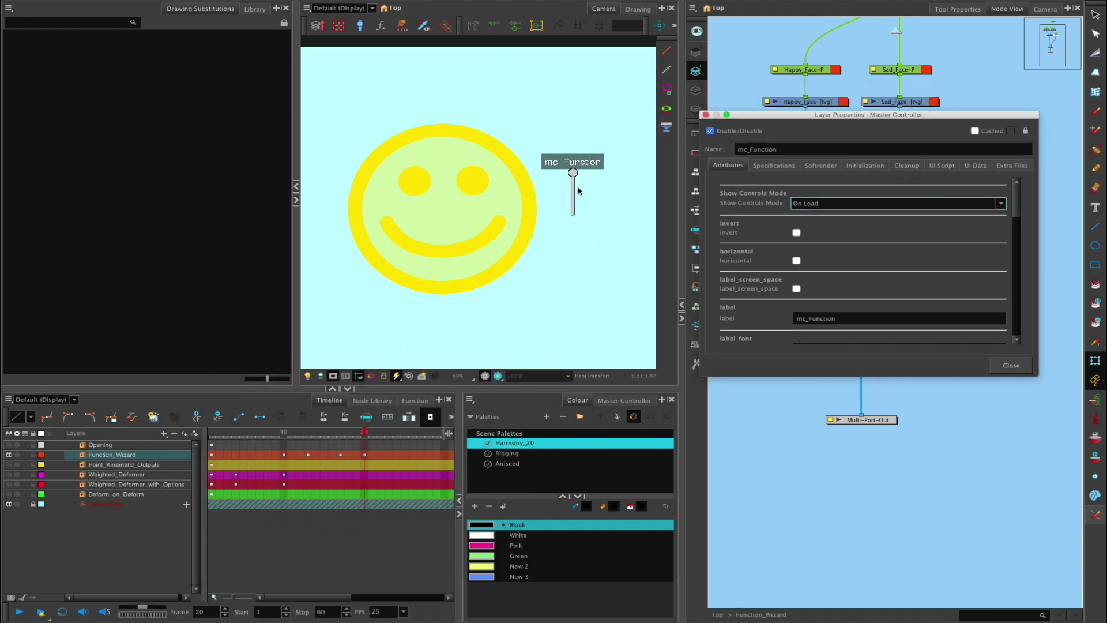
{"action": "left_click", "coordinate": [624, 400]}
{"action": "left_click", "coordinate": [578, 400]}
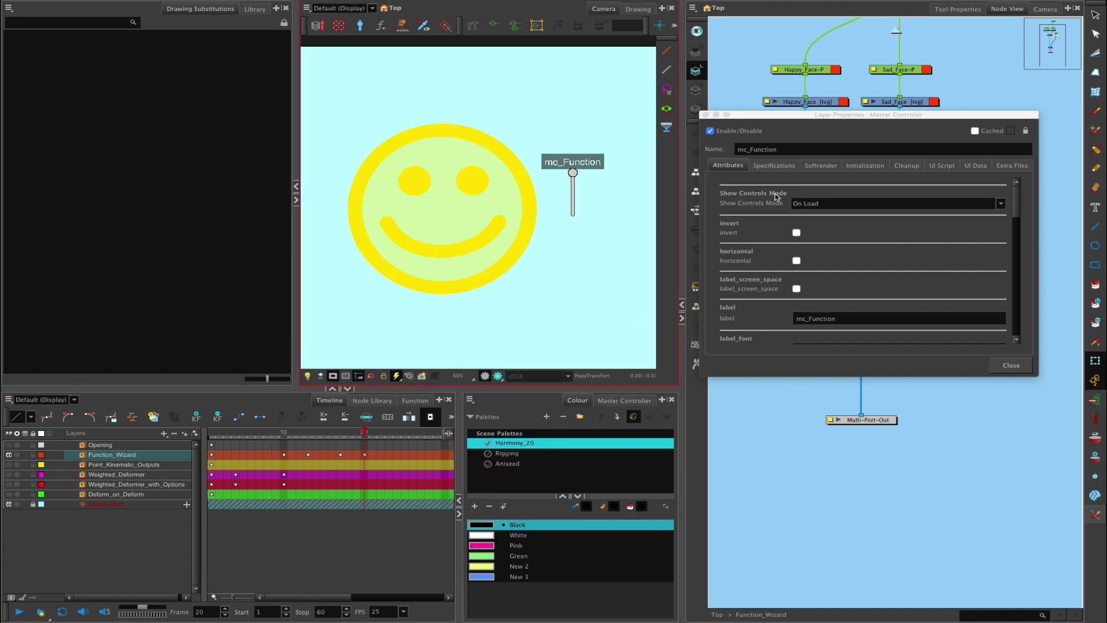
Step: Confirm On Load for Show Controls Mode and close the mc_Function Layer Properties
{"action": "left_click", "coordinate": [839, 196]}
{"action": "left_click", "coordinate": [843, 203]}
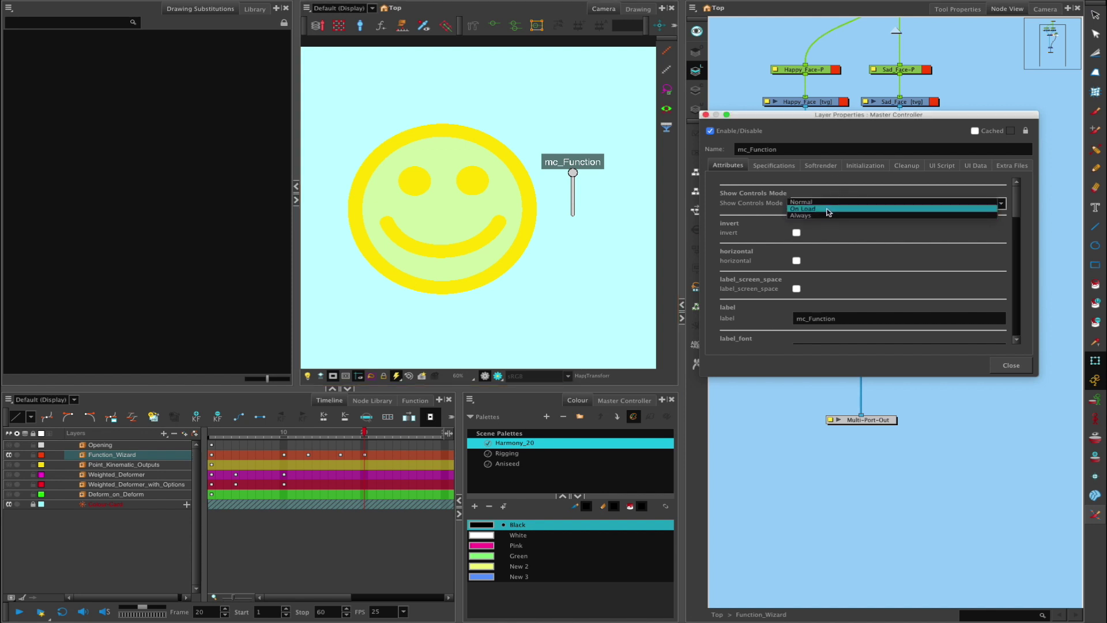
{"action": "left_click", "coordinate": [803, 208]}
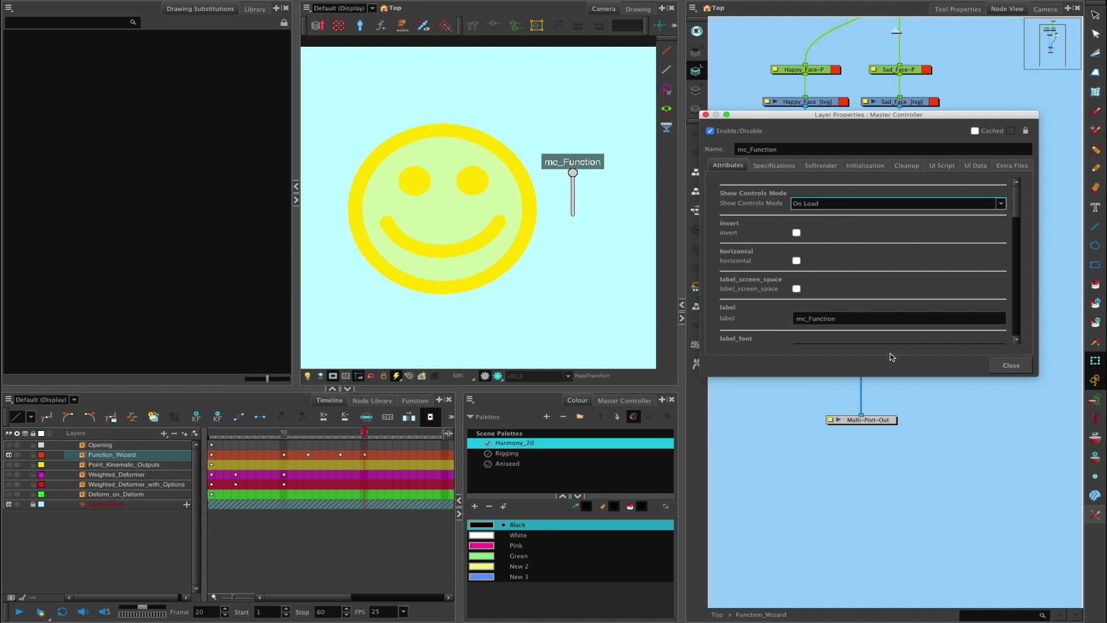
{"action": "left_click", "coordinate": [706, 114]}
{"action": "left_click", "coordinate": [548, 230]}
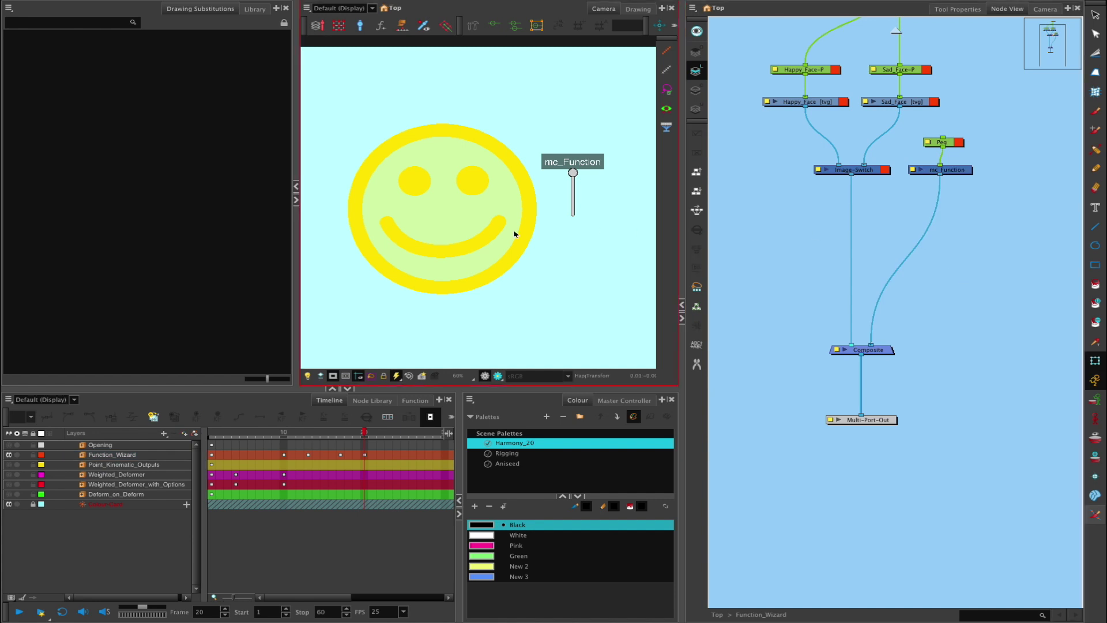
Step: Hide the Function_Wizard layer and return the node graph to the top level
{"action": "left_click", "coordinate": [10, 454]}
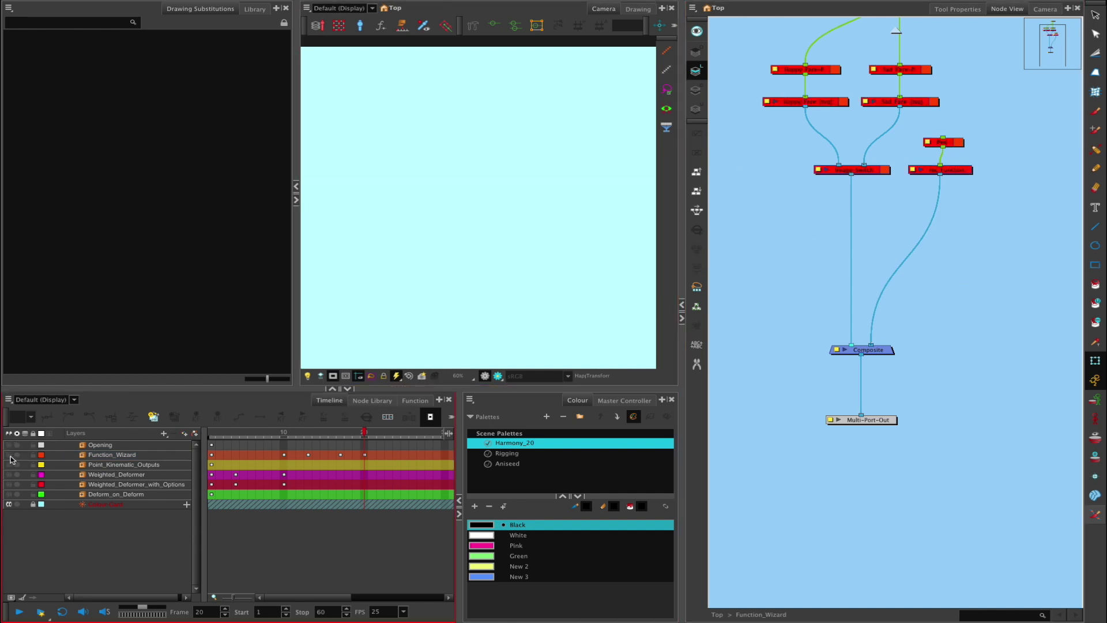
{"action": "left_click", "coordinate": [820, 97]}
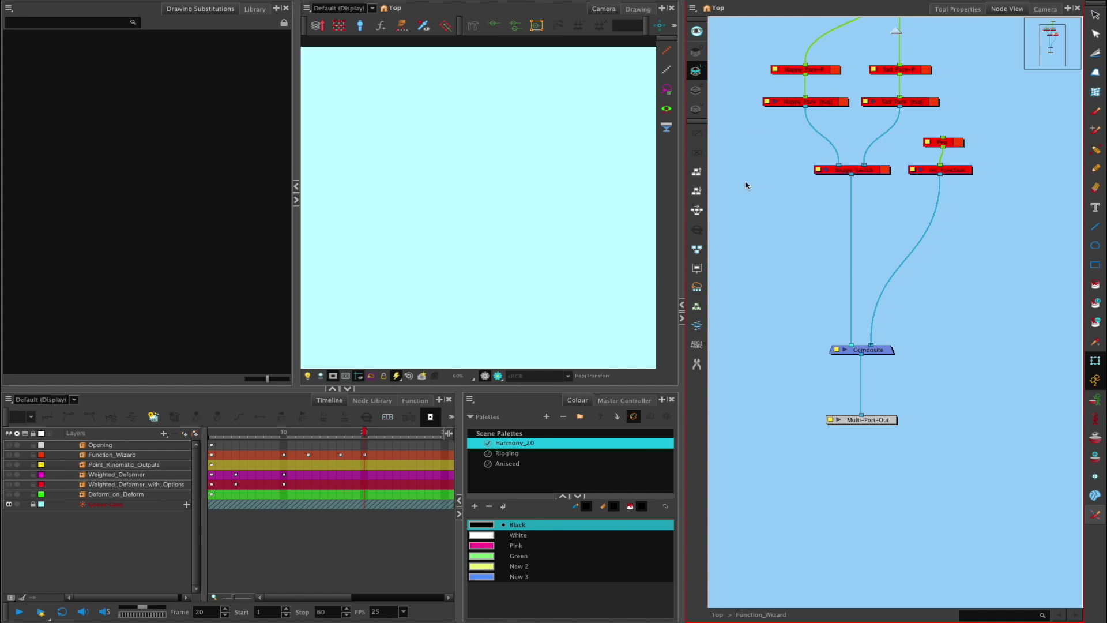
{"action": "key", "text": "shift+super+e"}
{"action": "left_click_drag", "start_coordinate": [942, 210], "coordinate": [835, 180]}
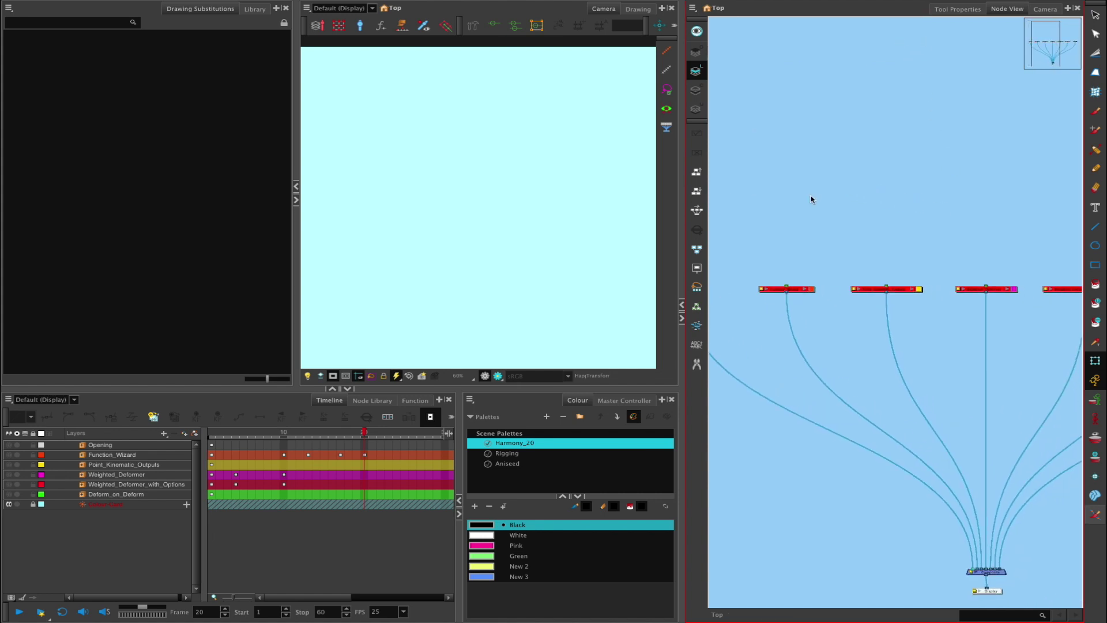
Step: Go to frame 1 and switch off Point_Kinematic_Outputs, peeking inside its group nodes
{"action": "left_click", "coordinate": [160, 464]}
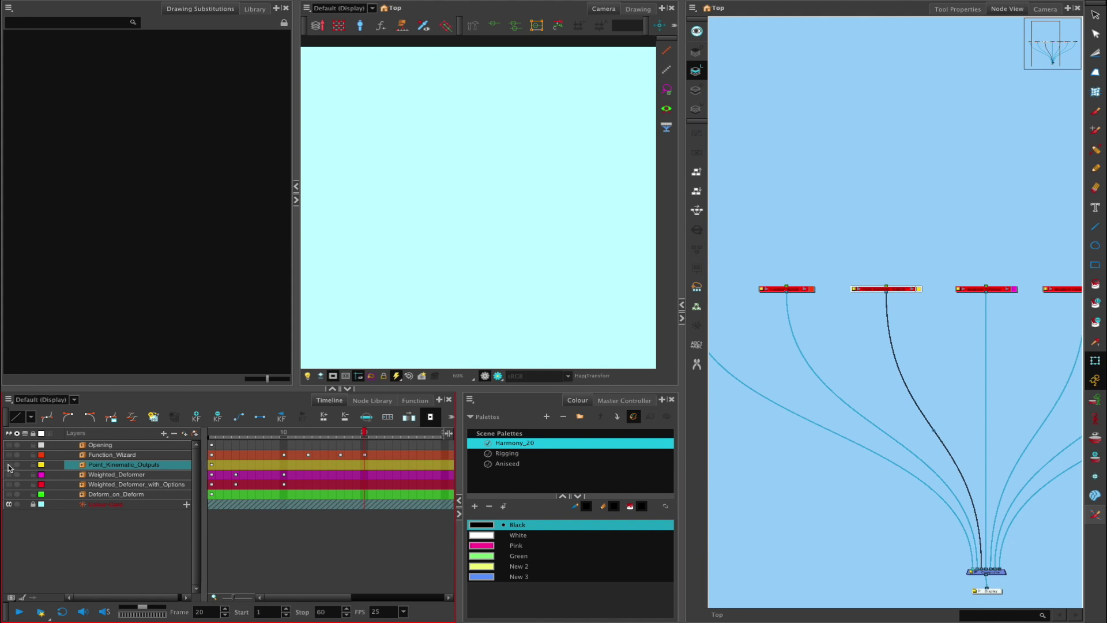
{"action": "left_click", "coordinate": [212, 434]}
{"action": "left_click", "coordinate": [9, 465]}
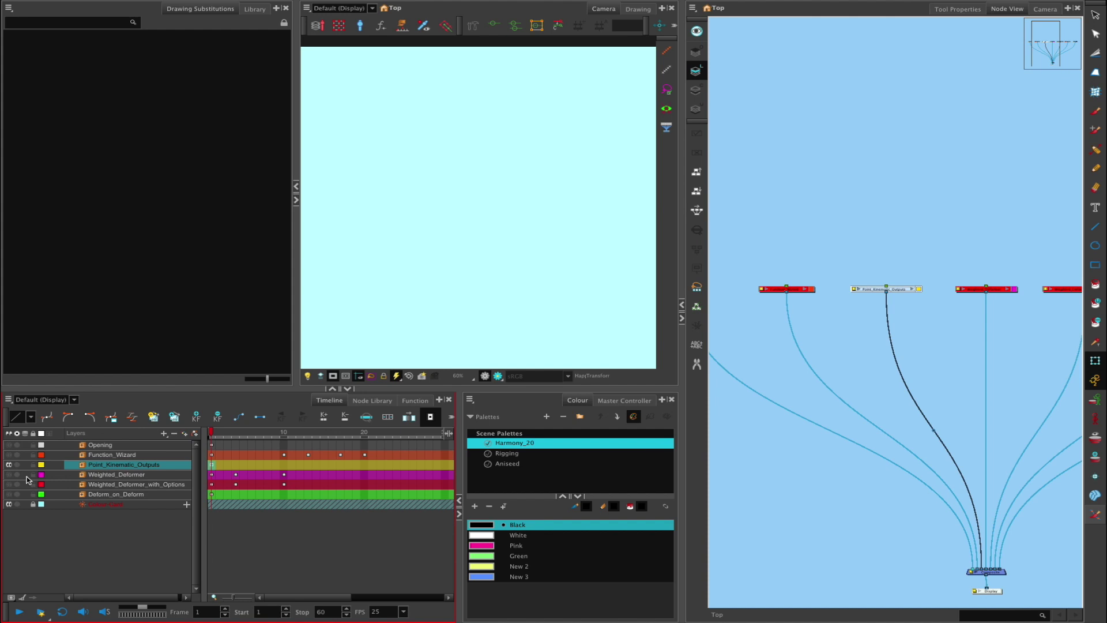
{"action": "left_click", "coordinate": [912, 288]}
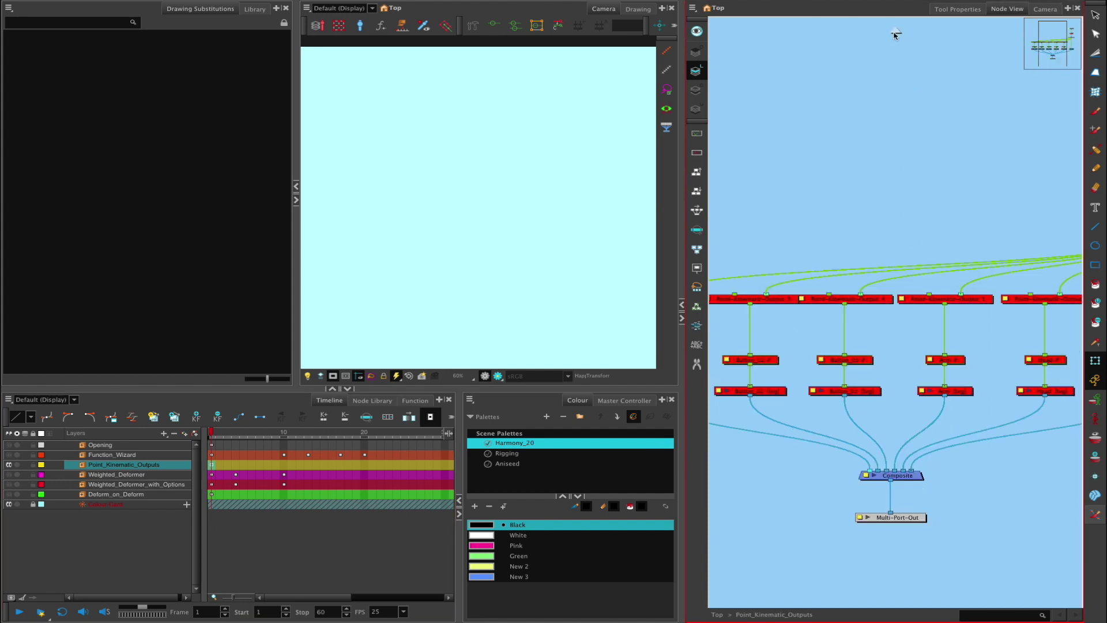
{"action": "key", "text": "super+shift+Return"}
Step: Enable all layers from the Point_Kinematic_Outputs context menu
{"action": "right_click", "coordinate": [171, 468]}
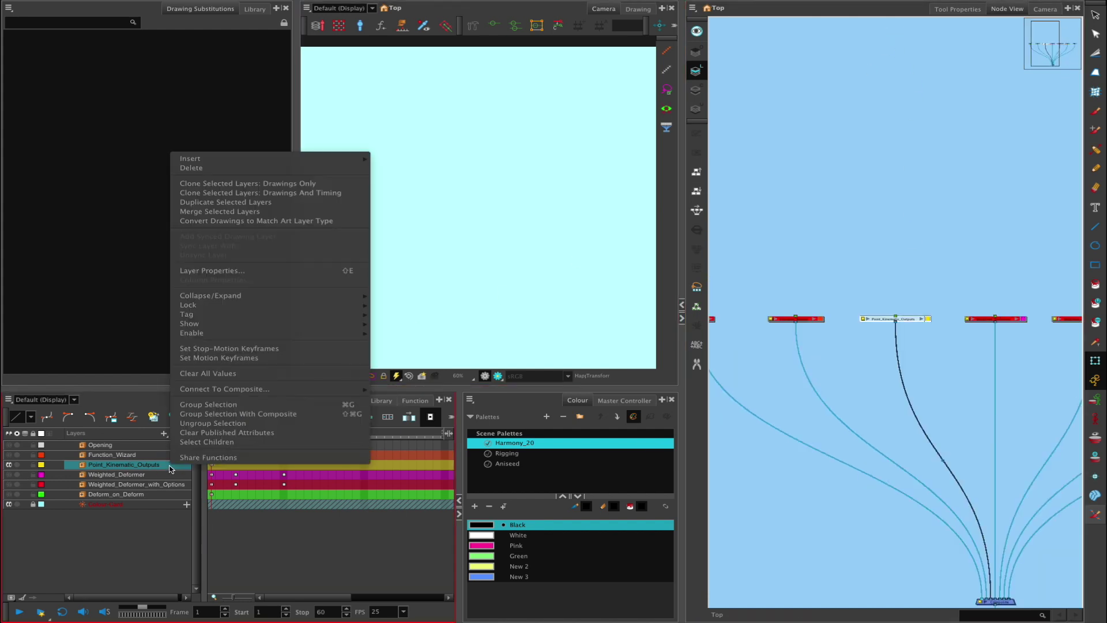
{"action": "mouse_move", "coordinate": [340, 324]}
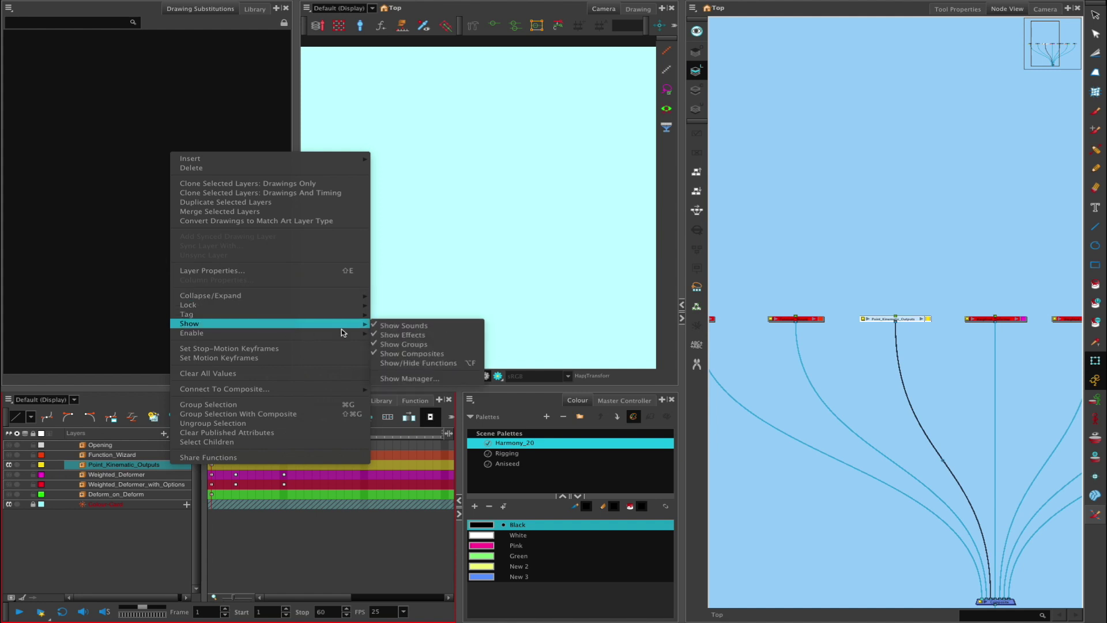
{"action": "mouse_move", "coordinate": [283, 333]}
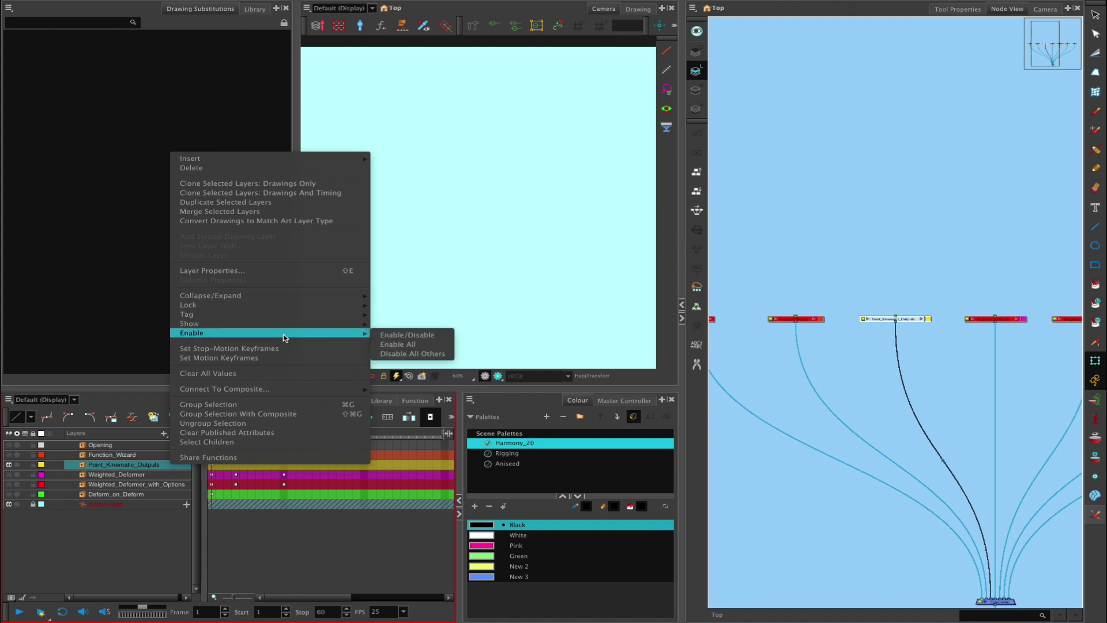
{"action": "left_click", "coordinate": [423, 346]}
Step: Hide Opening, Function_Wizard, Weighted_Deformer, Weighted_Deformer_with_Options, Deform_on_Deform and Colour-Card layers
{"action": "left_click", "coordinate": [9, 445]}
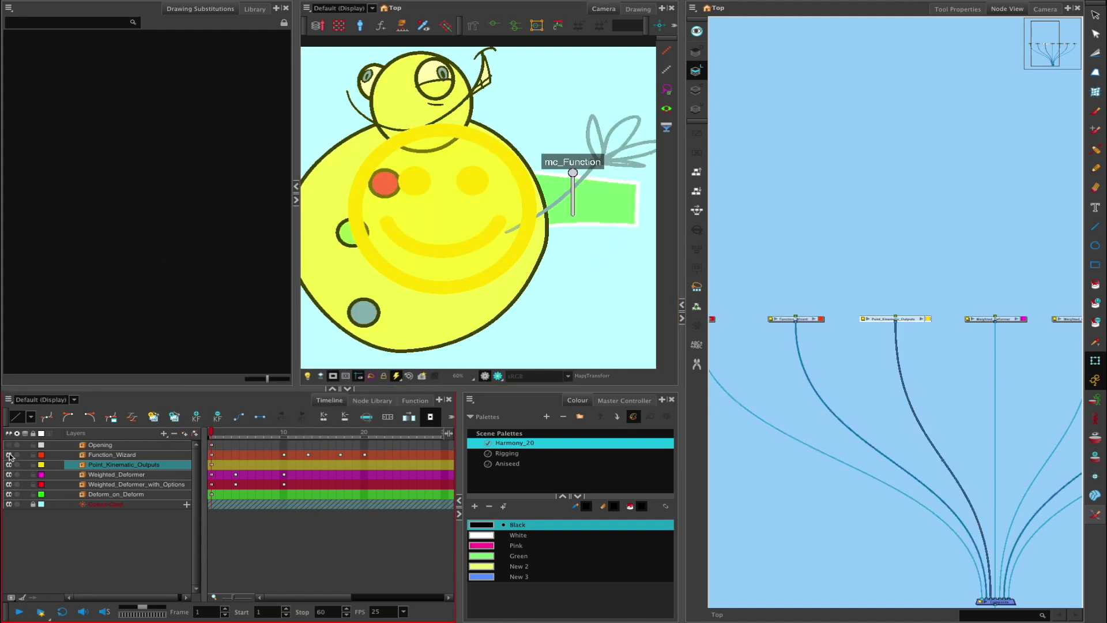
{"action": "left_click", "coordinate": [8, 455]}
{"action": "left_click", "coordinate": [9, 474]}
{"action": "left_click", "coordinate": [8, 484]}
{"action": "left_click", "coordinate": [9, 494]}
{"action": "left_click", "coordinate": [9, 503]}
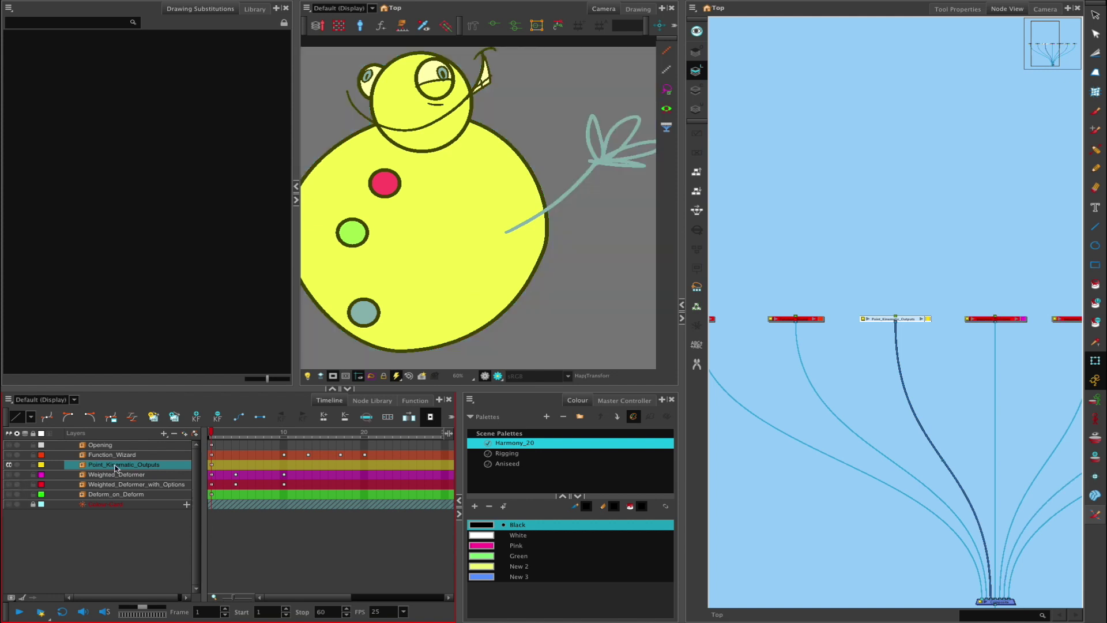
{"action": "scroll", "coordinate": [543, 239], "scroll_direction": "down", "scroll_amount": 3}
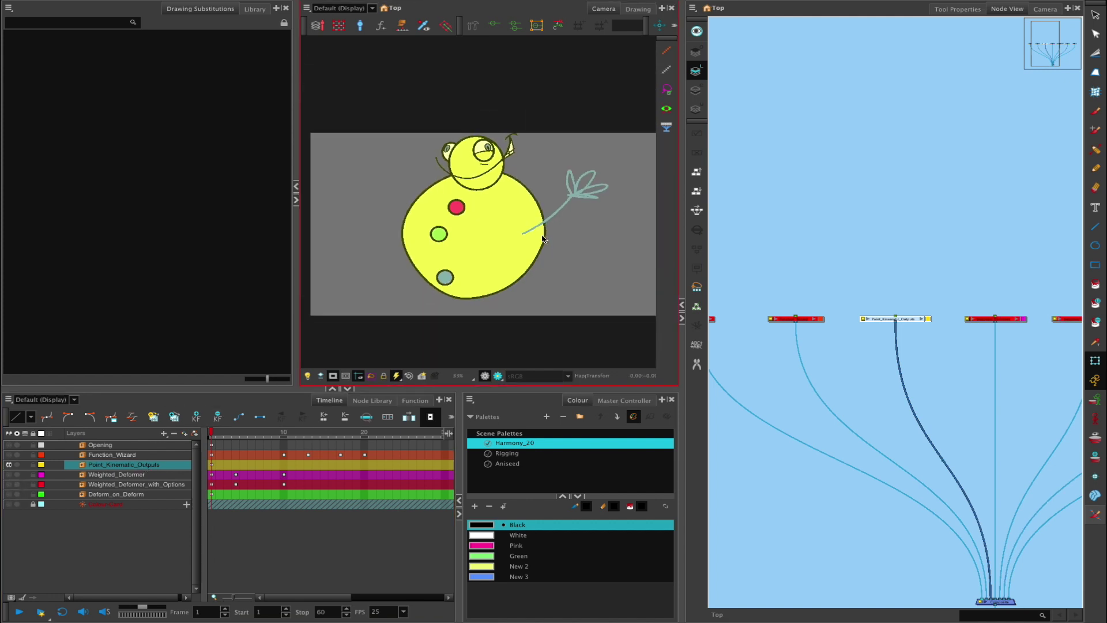
{"action": "left_click", "coordinate": [937, 339]}
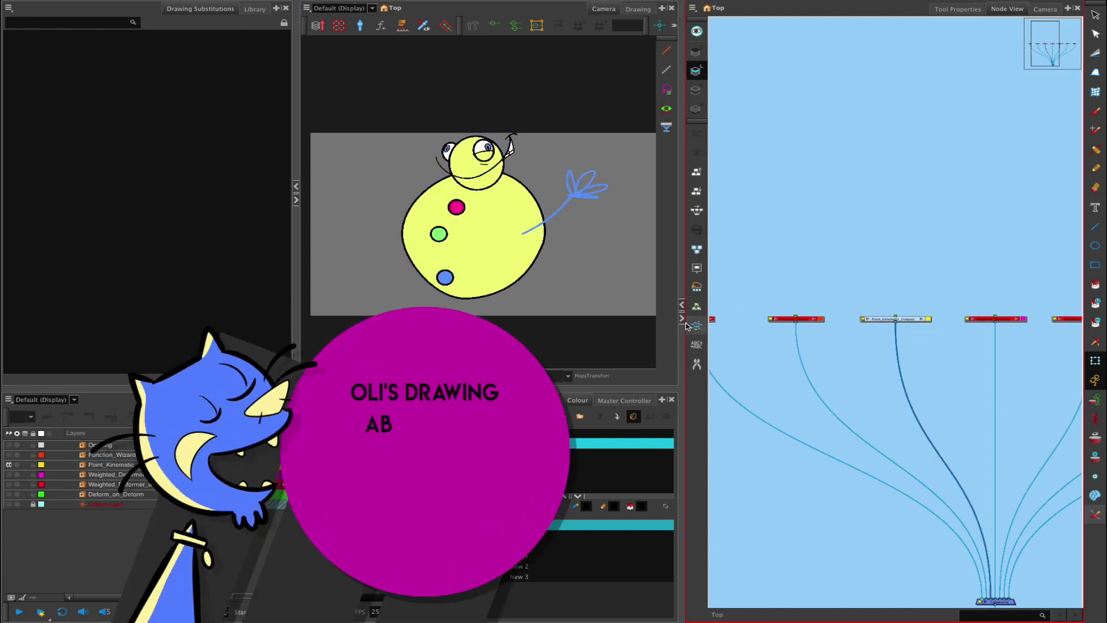
Step: Widen the Camera view and select the body, green, pink and blue button drawings
{"action": "left_click_drag", "start_coordinate": [298, 232], "coordinate": [185, 234]}
{"action": "left_click_drag", "start_coordinate": [685, 233], "coordinate": [751, 236]}
{"action": "left_click", "coordinate": [518, 243]}
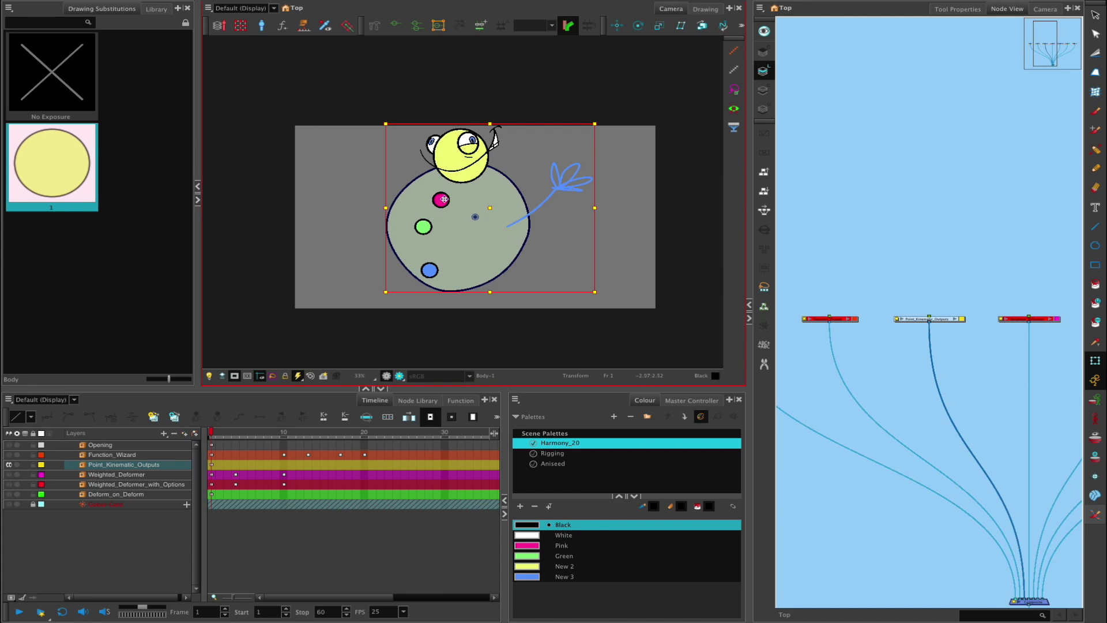
{"action": "left_click", "coordinate": [372, 288]}
{"action": "left_click", "coordinate": [424, 227]}
{"action": "left_click", "coordinate": [441, 199]}
{"action": "left_click", "coordinate": [431, 269]}
Step: Select the head, arm, buttons and body drawings in turn, then clear the selection
{"action": "left_click", "coordinate": [470, 165]}
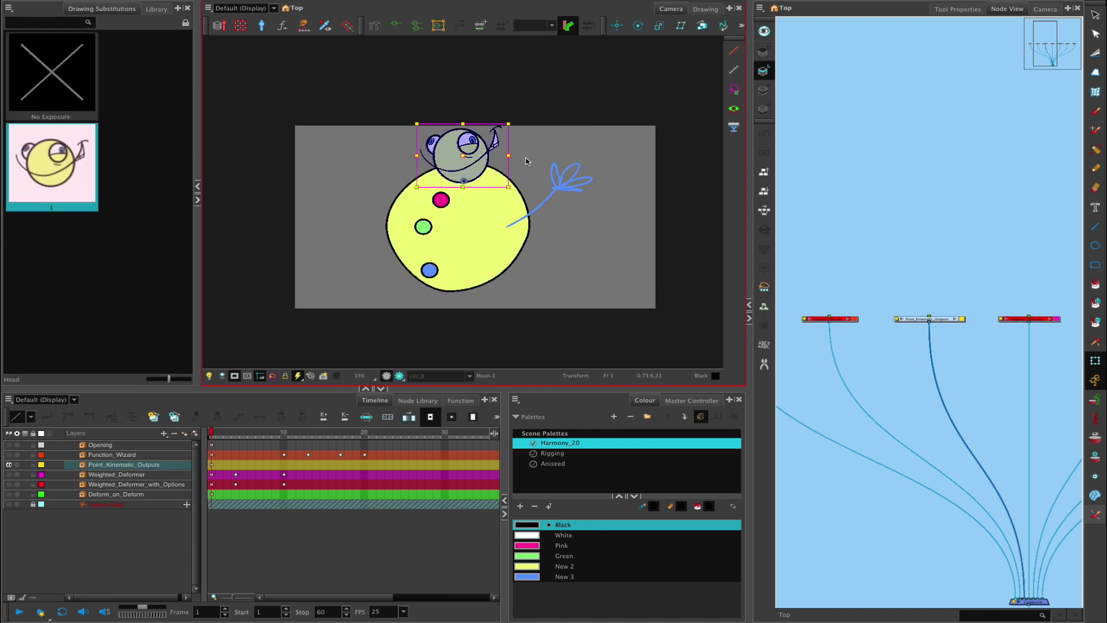
{"action": "left_click", "coordinate": [564, 188]}
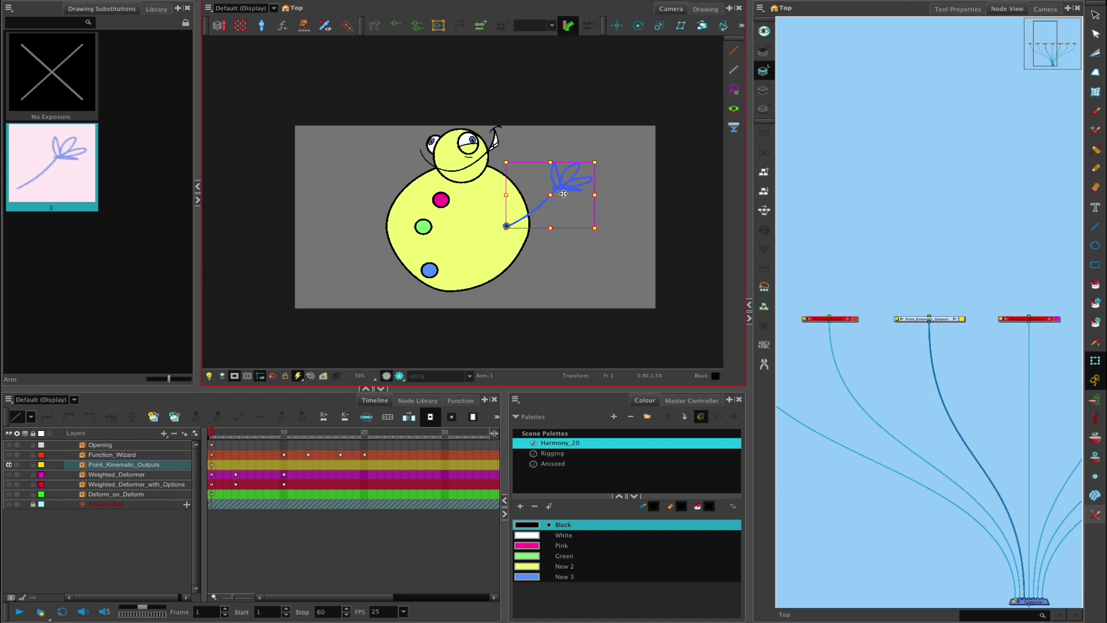
{"action": "left_click", "coordinate": [441, 199]}
{"action": "left_click", "coordinate": [423, 226]}
{"action": "left_click", "coordinate": [431, 269]}
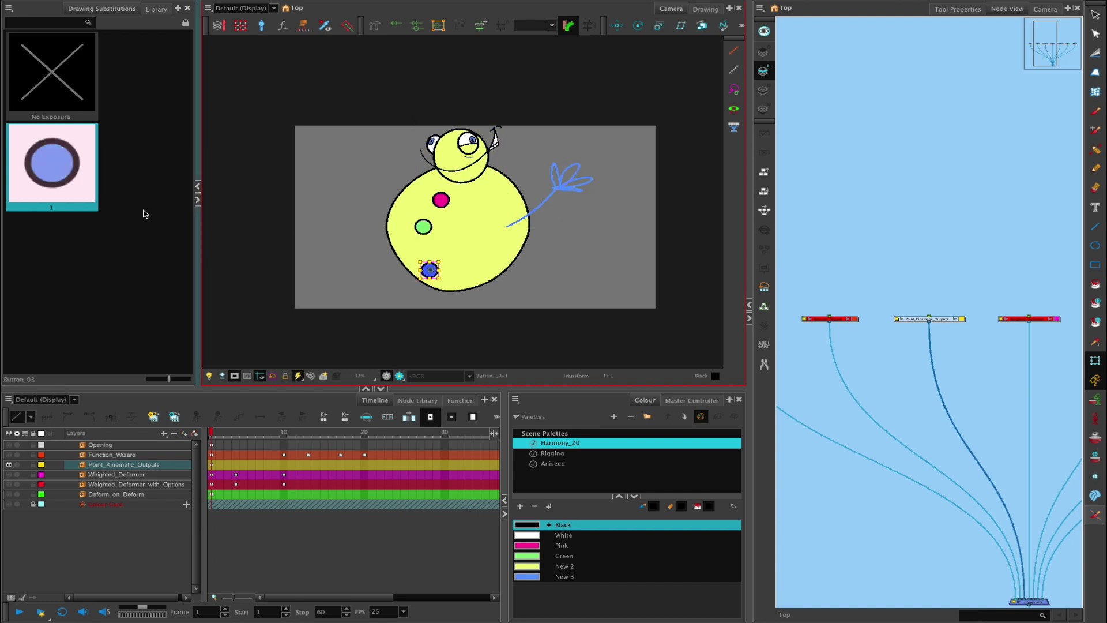
{"action": "left_click", "coordinate": [475, 168]}
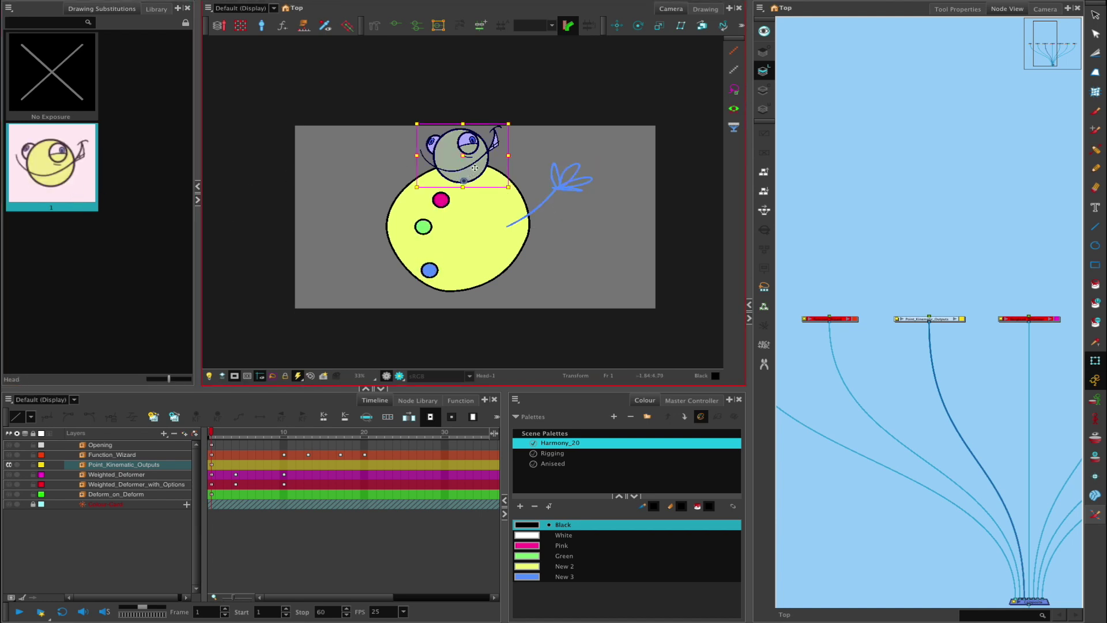
{"action": "left_click", "coordinate": [507, 219]}
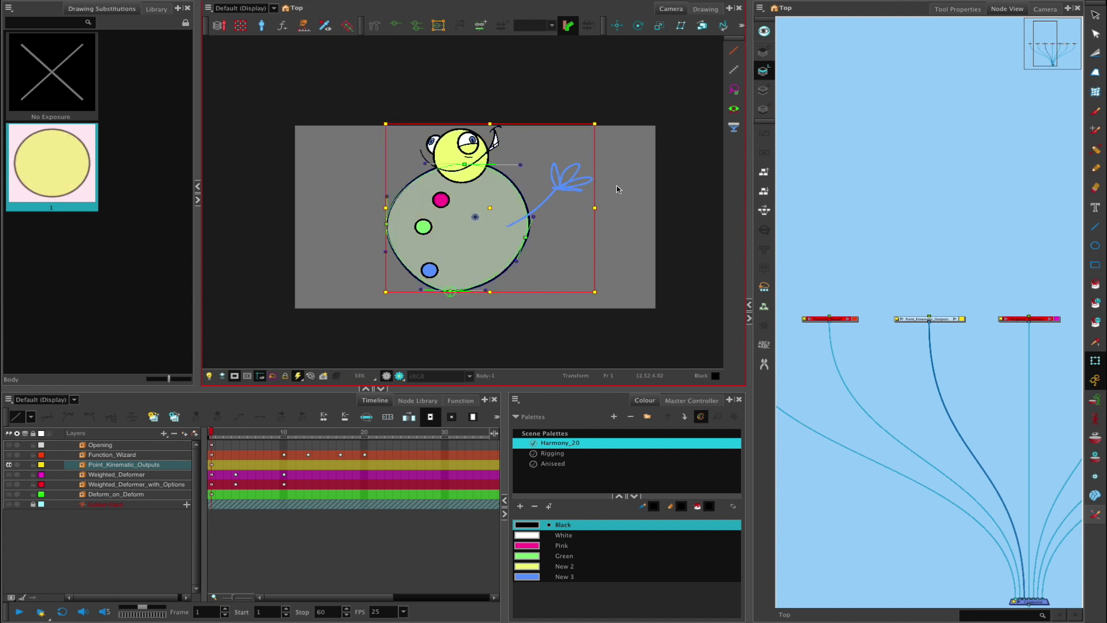
{"action": "left_click", "coordinate": [606, 194]}
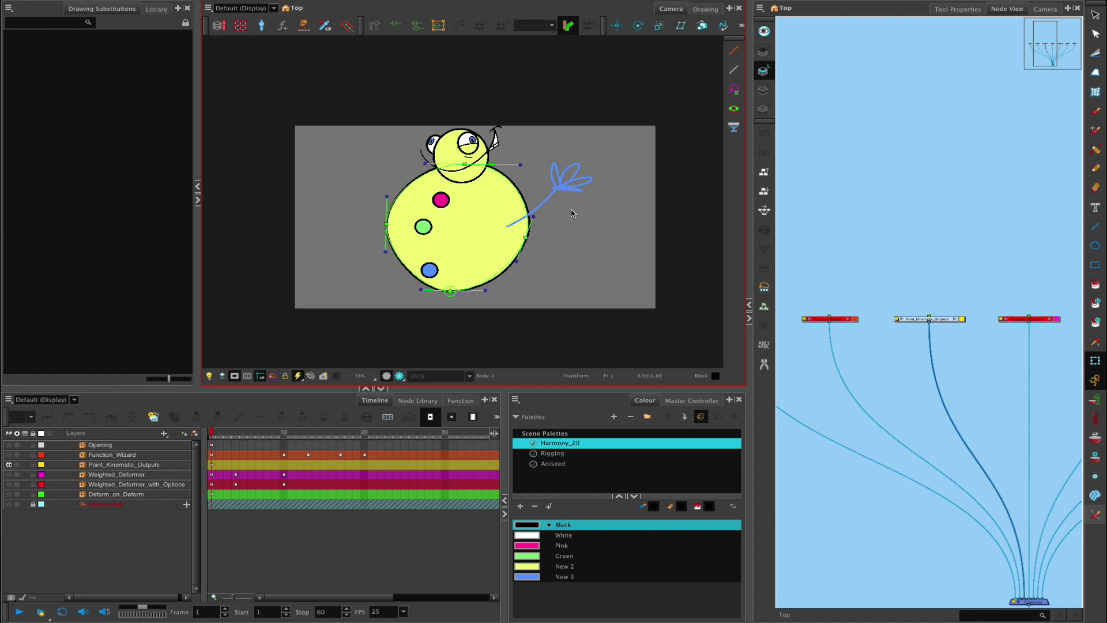
Step: Search the Node Library for 'kinem'
{"action": "left_click", "coordinate": [431, 400]}
{"action": "left_click", "coordinate": [368, 418]}
{"action": "type", "text": "kinem"}
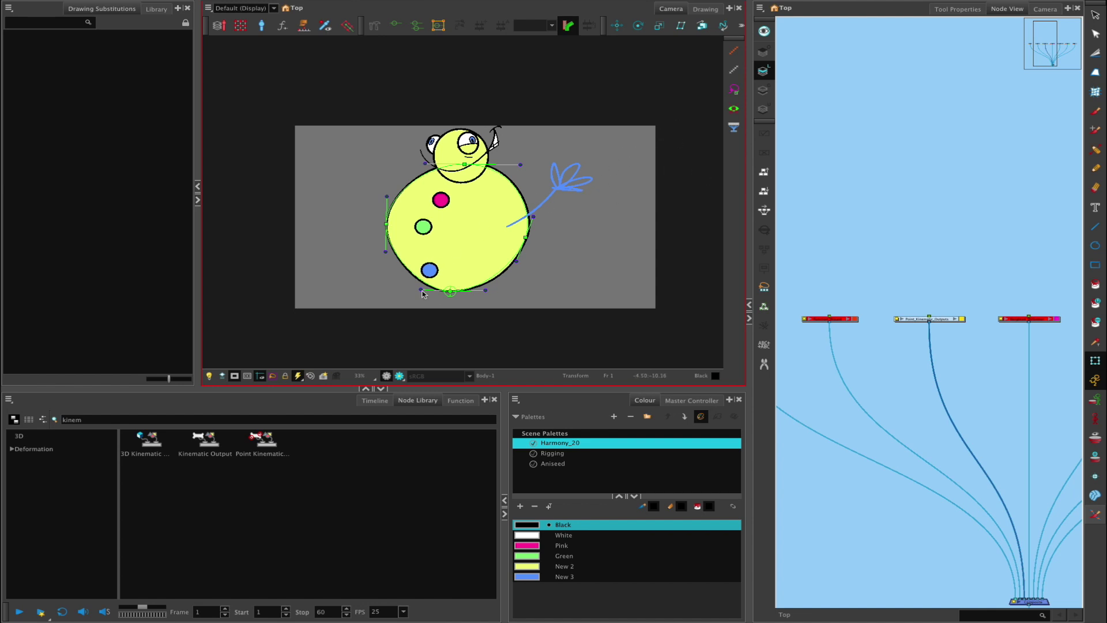
Step: Return to the Timeline and go to frame 10
{"action": "left_click", "coordinate": [375, 400]}
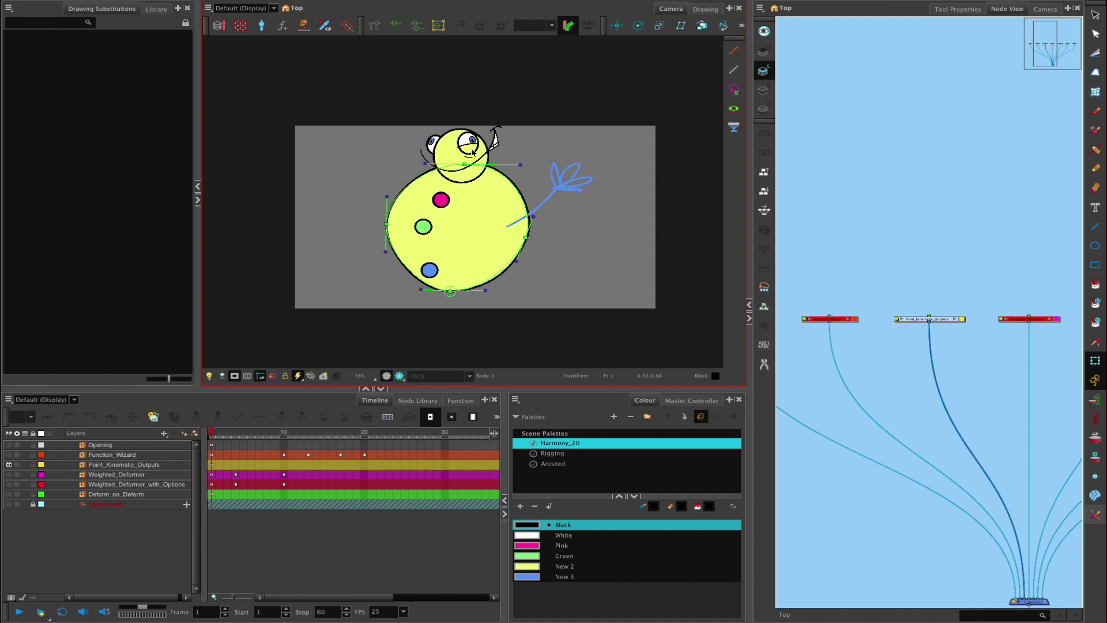
{"action": "left_click", "coordinate": [284, 434]}
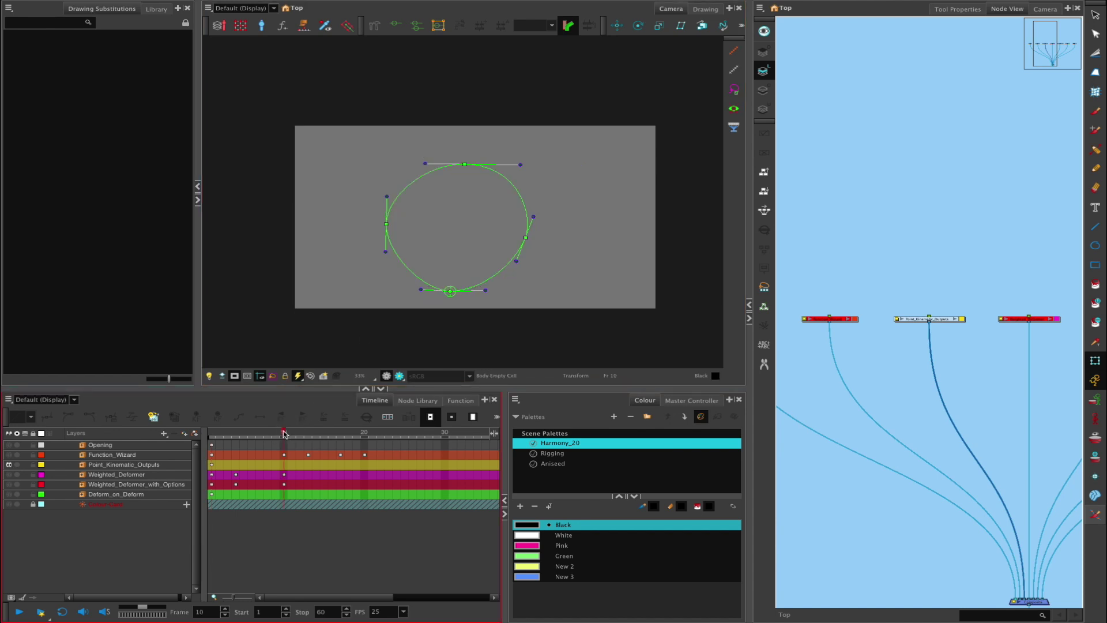
Step: Drag the head deformer point left to round the body, then open Point_Kinematic_Outputs' nodes
{"action": "left_click", "coordinate": [420, 464]}
{"action": "left_click", "coordinate": [469, 465]}
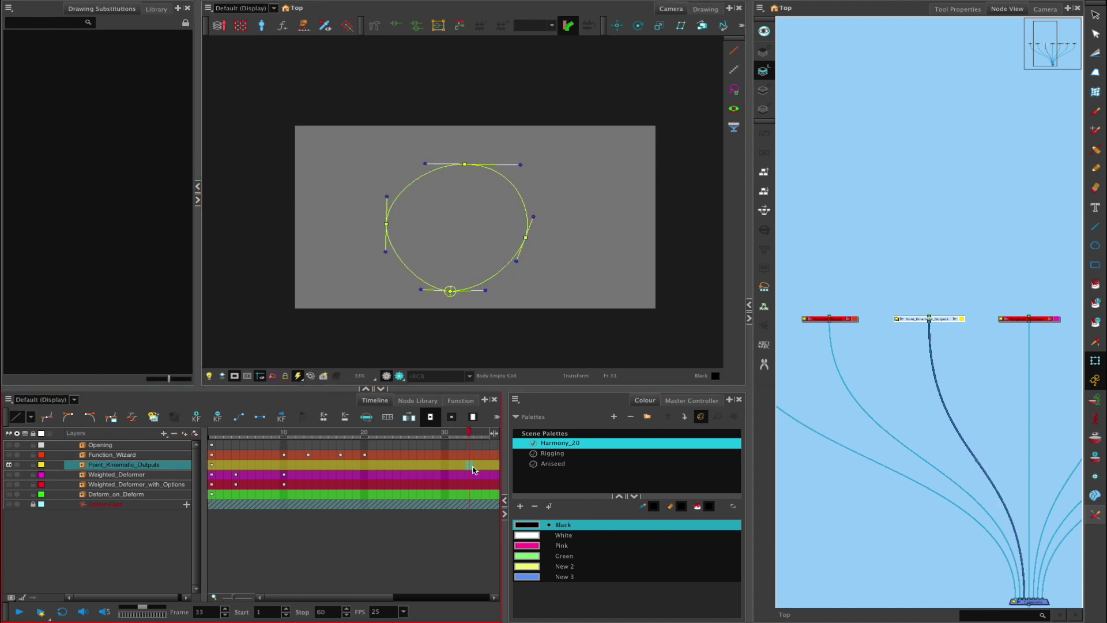
{"action": "left_click", "coordinate": [464, 165]}
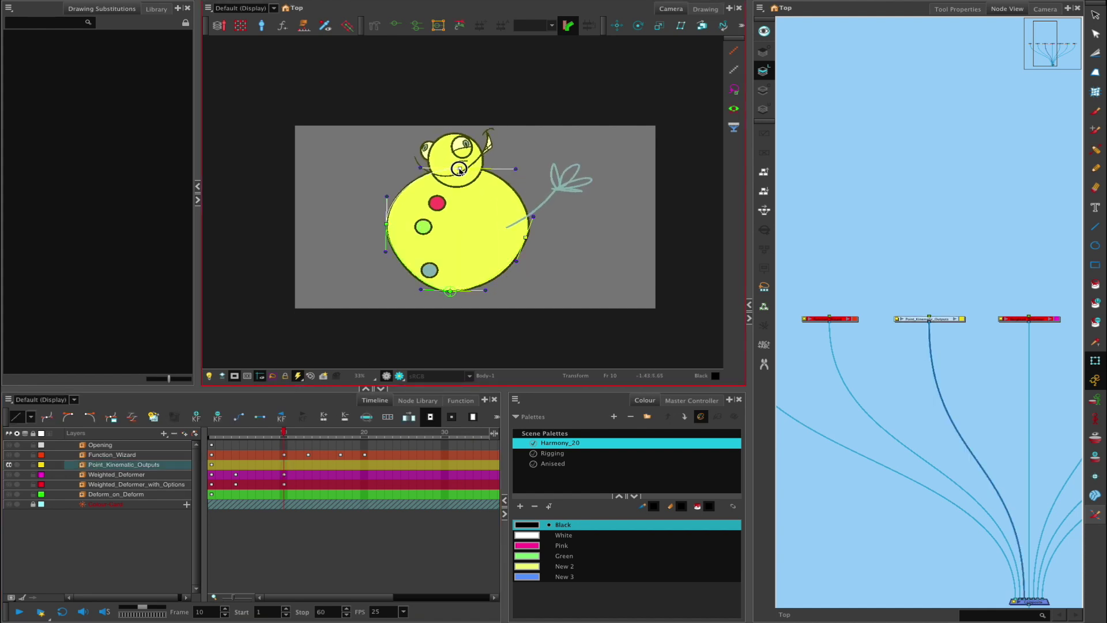
{"action": "mouse_move", "coordinate": [490, 170]}
{"action": "left_mouse_down"}
{"action": "mouse_move", "coordinate": [451, 166]}
{"action": "mouse_move", "coordinate": [463, 161]}
{"action": "mouse_move", "coordinate": [475, 190]}
{"action": "mouse_move", "coordinate": [487, 177]}
{"action": "mouse_move", "coordinate": [473, 172]}
{"action": "mouse_move", "coordinate": [525, 192]}
{"action": "mouse_move", "coordinate": [531, 168]}
{"action": "mouse_move", "coordinate": [528, 184]}
{"action": "mouse_move", "coordinate": [446, 183]}
{"action": "mouse_move", "coordinate": [407, 157]}
{"action": "mouse_move", "coordinate": [526, 183]}
{"action": "mouse_move", "coordinate": [449, 169]}
{"action": "mouse_move", "coordinate": [509, 166]}
{"action": "mouse_move", "coordinate": [490, 177]}
{"action": "mouse_move", "coordinate": [513, 179]}
{"action": "mouse_move", "coordinate": [458, 171]}
{"action": "left_mouse_up"}
{"action": "left_click", "coordinate": [503, 151]}
{"action": "left_click", "coordinate": [463, 175]}
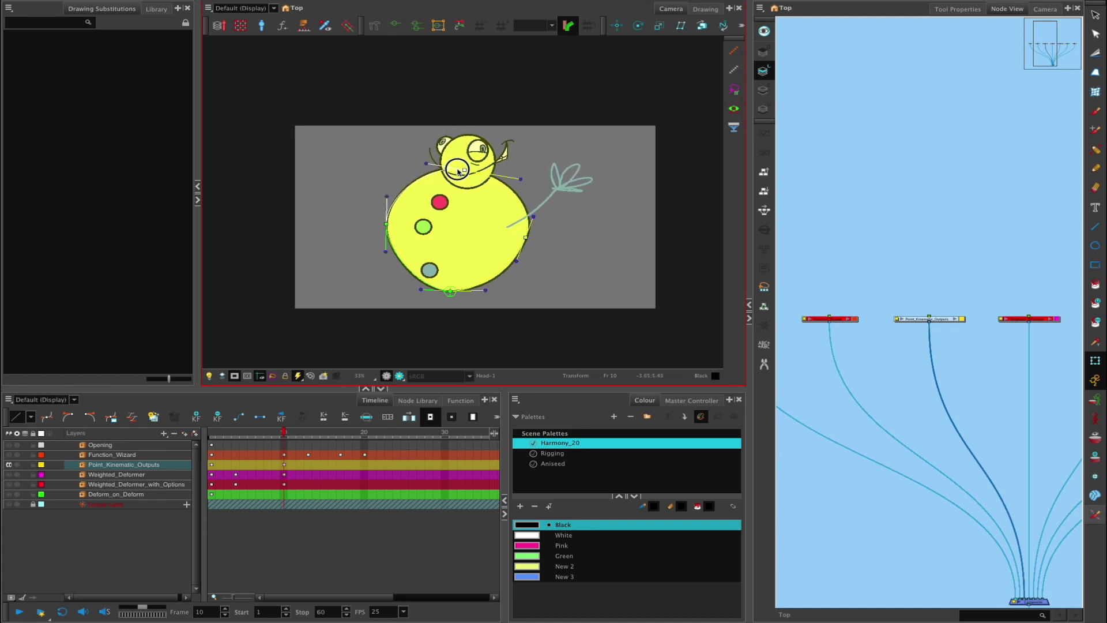
{"action": "left_click", "coordinate": [955, 319]}
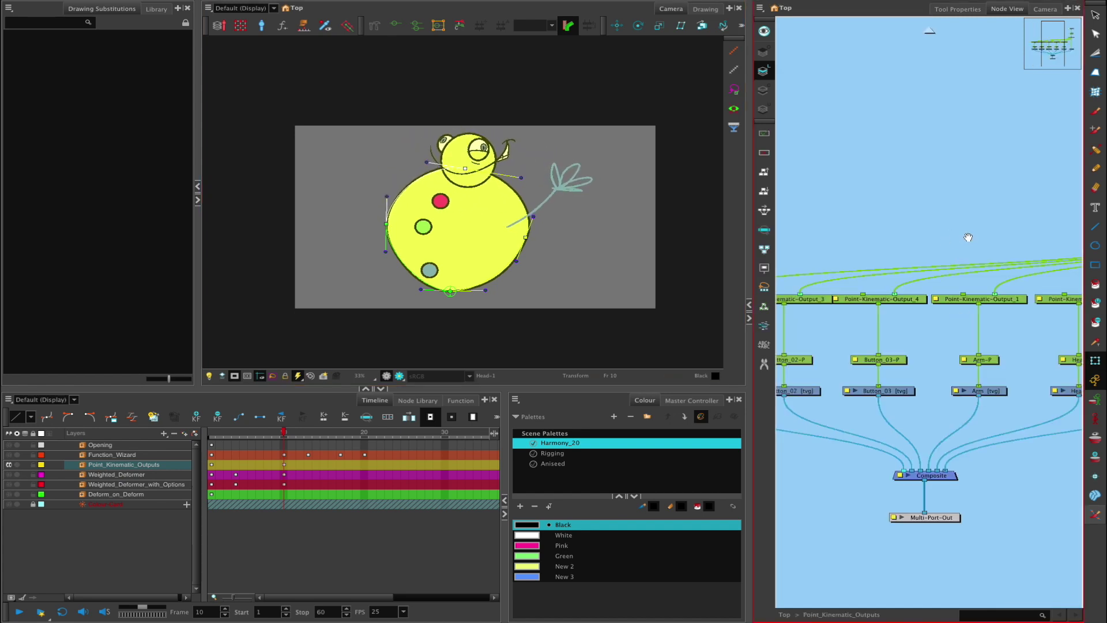
Step: Set the head Point-Kinematic-Output to One-Point Sampling, then swing the body's top point to test
{"action": "left_click_drag", "start_coordinate": [968, 237], "coordinate": [829, 178]}
{"action": "mouse_move", "coordinate": [949, 273]}
{"action": "left_mouse_down"}
{"action": "mouse_move", "coordinate": [919, 274]}
{"action": "mouse_move", "coordinate": [962, 274]}
{"action": "mouse_move", "coordinate": [948, 281]}
{"action": "left_mouse_up"}
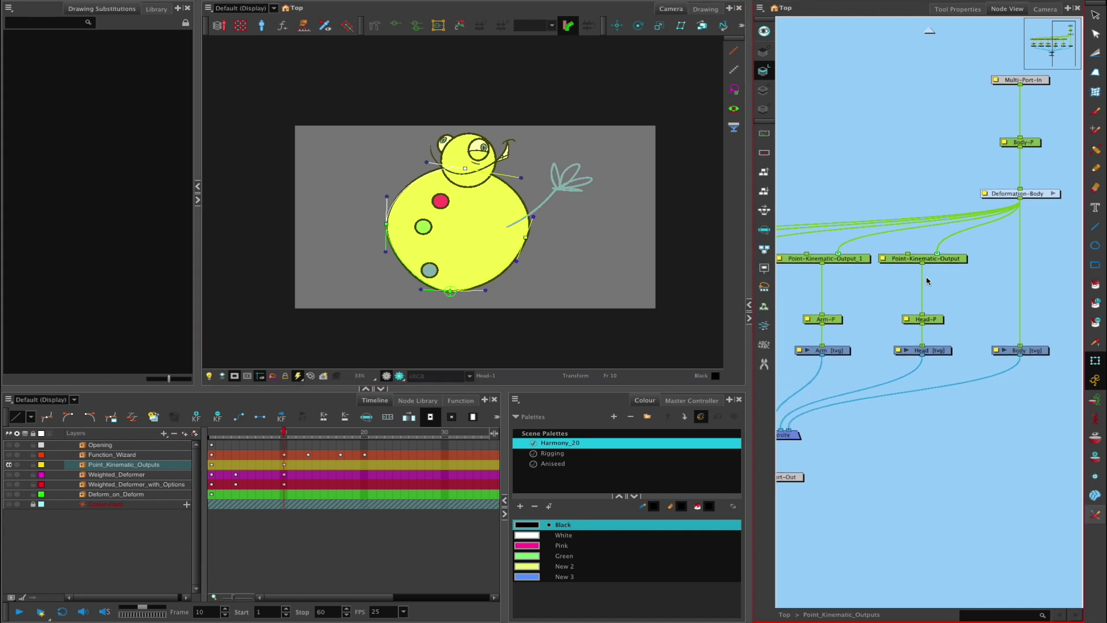
{"action": "left_click", "coordinate": [884, 259]}
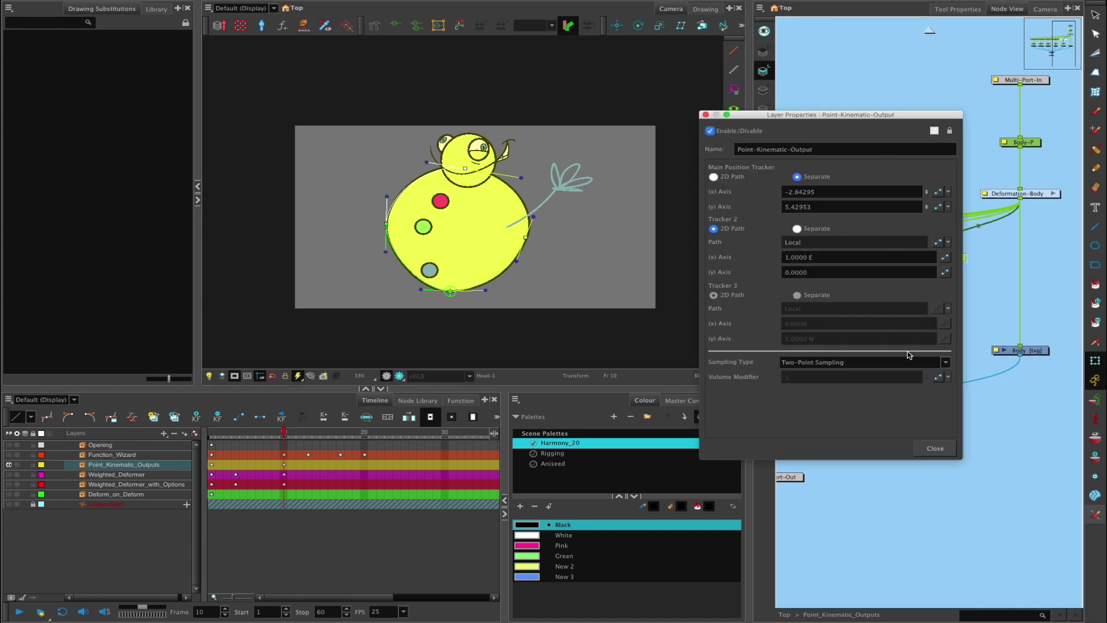
{"action": "left_click", "coordinate": [928, 362]}
{"action": "left_click", "coordinate": [922, 360]}
{"action": "left_click", "coordinate": [935, 448]}
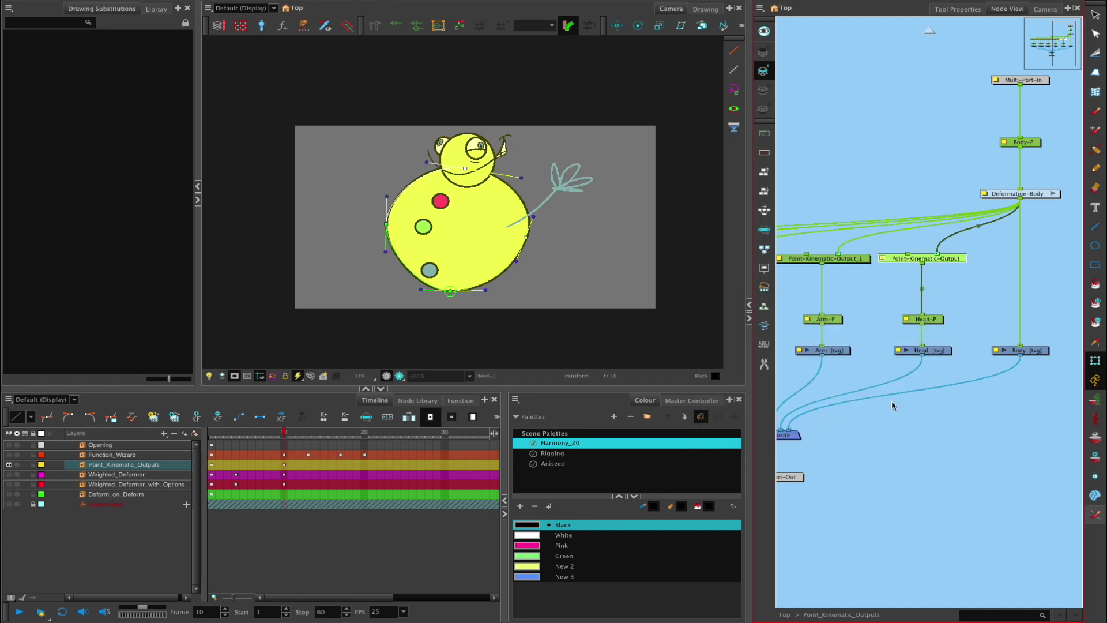
{"action": "left_click", "coordinate": [620, 252]}
{"action": "mouse_move", "coordinate": [467, 167]}
{"action": "left_mouse_down"}
{"action": "mouse_move", "coordinate": [531, 176]}
{"action": "mouse_move", "coordinate": [423, 169]}
{"action": "mouse_move", "coordinate": [467, 166]}
{"action": "mouse_move", "coordinate": [487, 183]}
{"action": "mouse_move", "coordinate": [438, 155]}
{"action": "mouse_move", "coordinate": [476, 182]}
{"action": "mouse_move", "coordinate": [455, 172]}
{"action": "left_mouse_up"}
Step: Drag the body deformer points to bulge it left and round its bottom and right edge
{"action": "left_click_drag", "start_coordinate": [385, 225], "coordinate": [367, 242]}
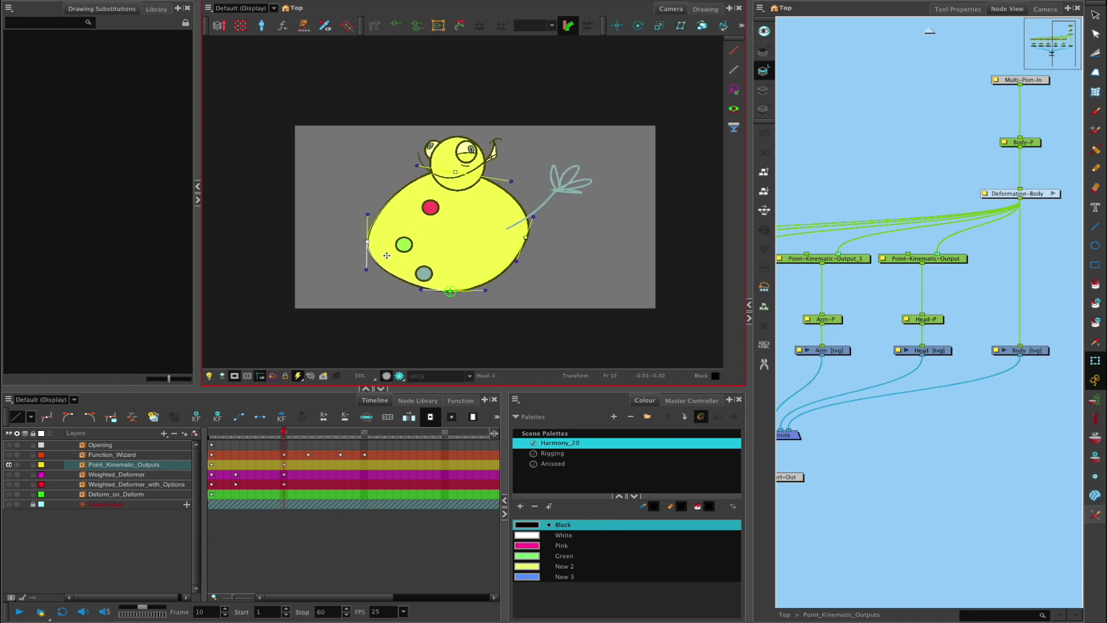
{"action": "left_click_drag", "start_coordinate": [450, 291], "coordinate": [454, 290]}
{"action": "mouse_move", "coordinate": [373, 234]}
{"action": "left_mouse_down"}
{"action": "mouse_move", "coordinate": [383, 218]}
{"action": "mouse_move", "coordinate": [393, 230]}
{"action": "mouse_move", "coordinate": [363, 233]}
{"action": "left_mouse_up"}
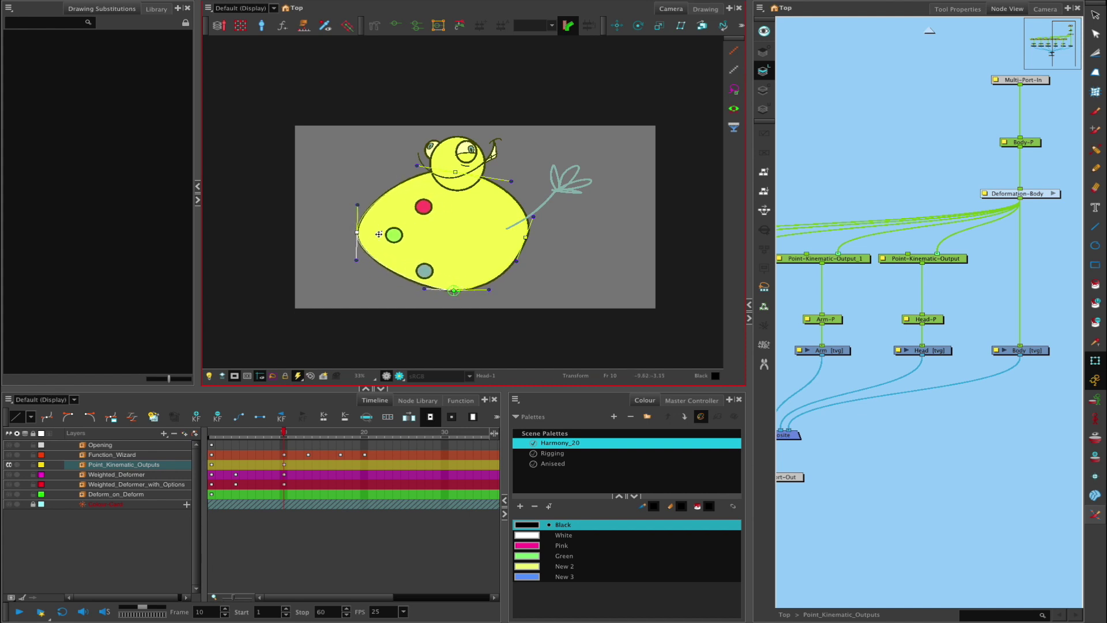
{"action": "left_click_drag", "start_coordinate": [527, 236], "coordinate": [545, 212]}
{"action": "mouse_move", "coordinate": [531, 236]}
{"action": "left_mouse_down"}
{"action": "mouse_move", "coordinate": [549, 234]}
{"action": "mouse_move", "coordinate": [540, 236]}
{"action": "left_mouse_up"}
{"action": "left_click_drag", "start_coordinate": [457, 174], "coordinate": [462, 176]}
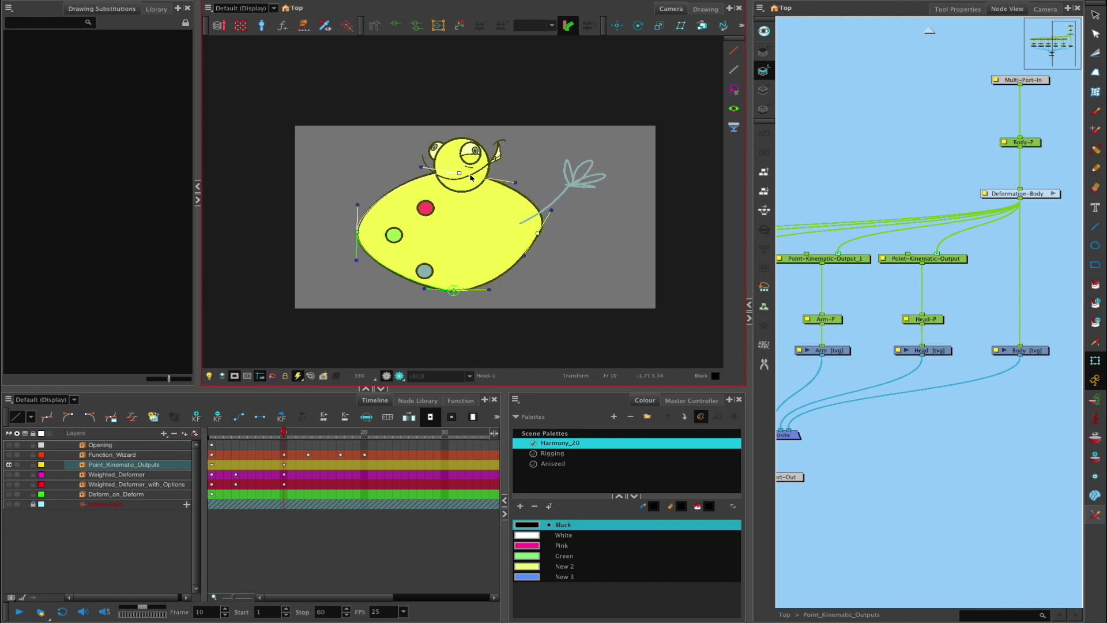
{"action": "left_click_drag", "start_coordinate": [490, 292], "coordinate": [508, 290]}
{"action": "left_click_drag", "start_coordinate": [424, 289], "coordinate": [410, 285]}
{"action": "left_click_drag", "start_coordinate": [524, 256], "coordinate": [554, 245]}
{"action": "mouse_move", "coordinate": [459, 174]}
{"action": "left_mouse_down"}
{"action": "mouse_move", "coordinate": [465, 198]}
{"action": "mouse_move", "coordinate": [463, 187]}
{"action": "left_mouse_up"}
Step: Move the red button higher and the green button left, adjusting the body's top and left points
{"action": "left_click", "coordinate": [425, 223]}
{"action": "left_click_drag", "start_coordinate": [425, 223], "coordinate": [462, 195]}
{"action": "left_click", "coordinate": [395, 239]}
{"action": "left_click_drag", "start_coordinate": [395, 239], "coordinate": [385, 239]}
{"action": "left_click_drag", "start_coordinate": [463, 194], "coordinate": [461, 200]}
{"action": "left_click_drag", "start_coordinate": [357, 233], "coordinate": [351, 251]}
{"action": "left_click_drag", "start_coordinate": [462, 200], "coordinate": [464, 196]}
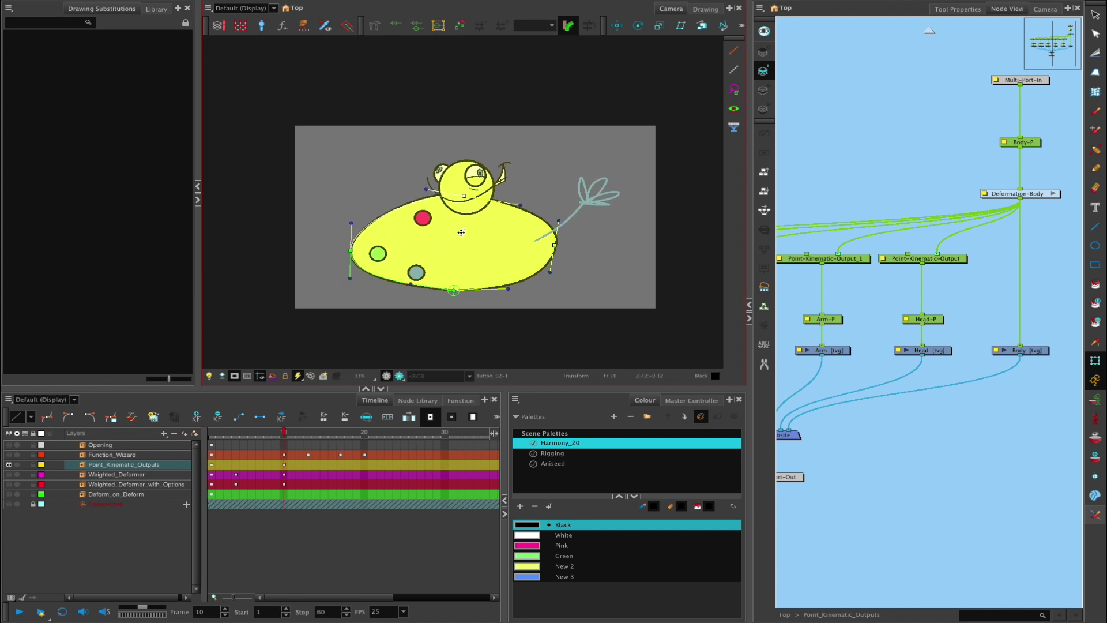
Step: Raise the body's left side and stretch it taller to lift the head
{"action": "left_click", "coordinate": [378, 252]}
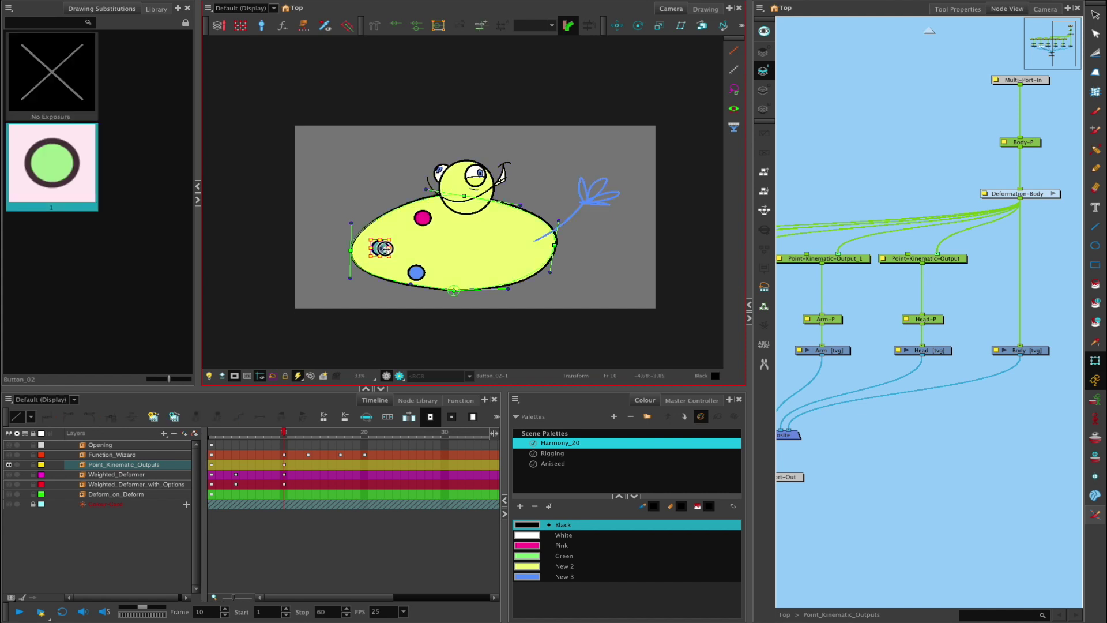
{"action": "left_click_drag", "start_coordinate": [350, 250], "coordinate": [365, 237]}
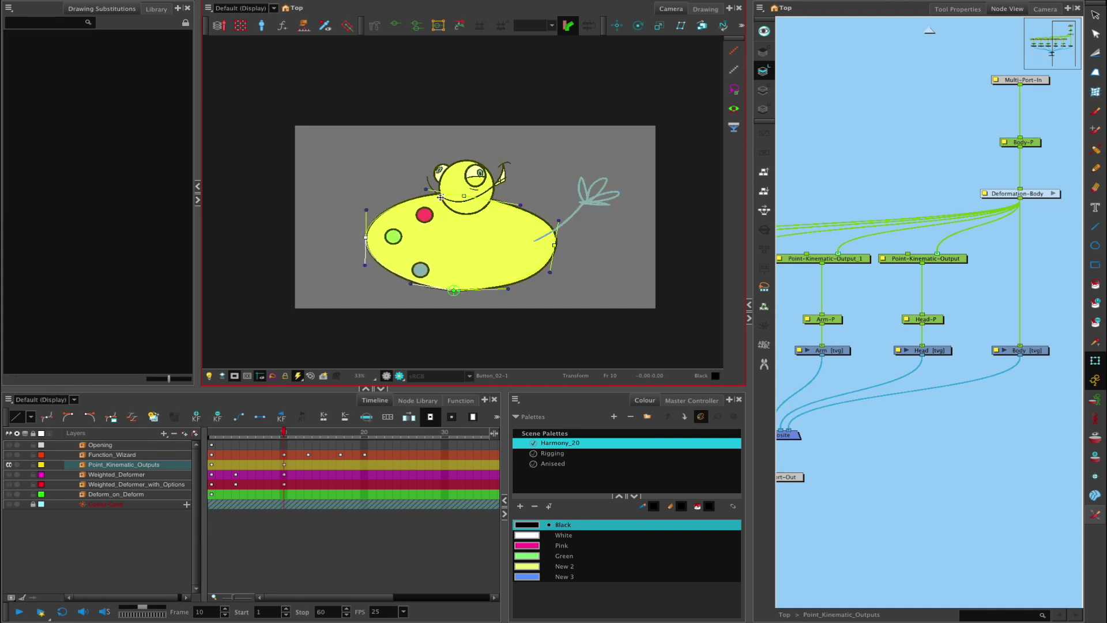
{"action": "mouse_move", "coordinate": [464, 196]}
{"action": "left_mouse_down"}
{"action": "mouse_move", "coordinate": [468, 164]}
{"action": "mouse_move", "coordinate": [467, 182]}
{"action": "left_mouse_up"}
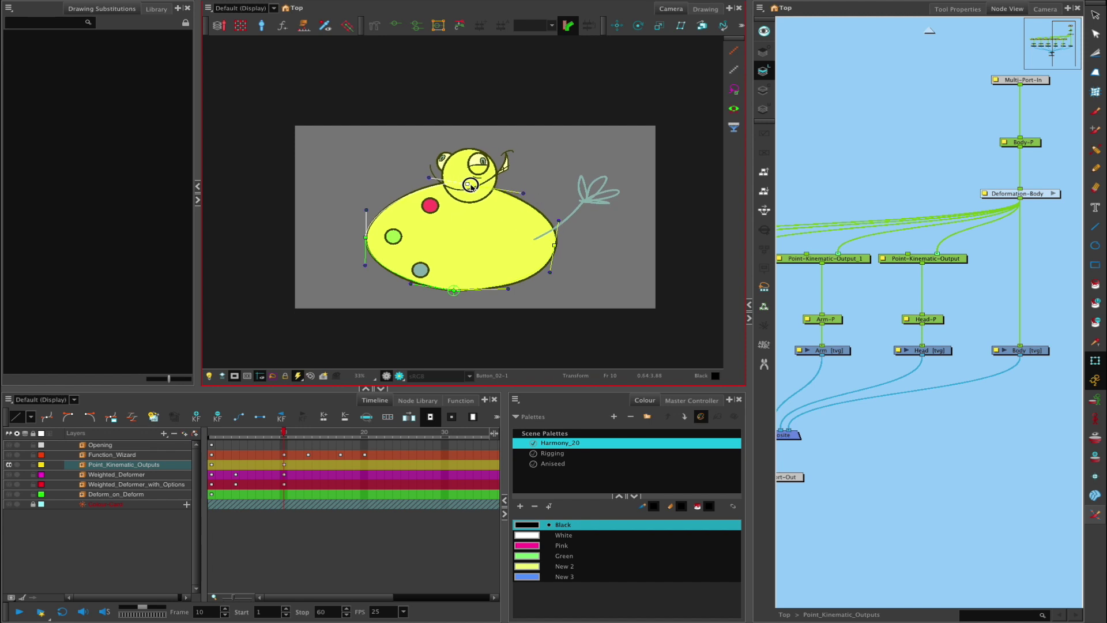
{"action": "left_click", "coordinate": [588, 207]}
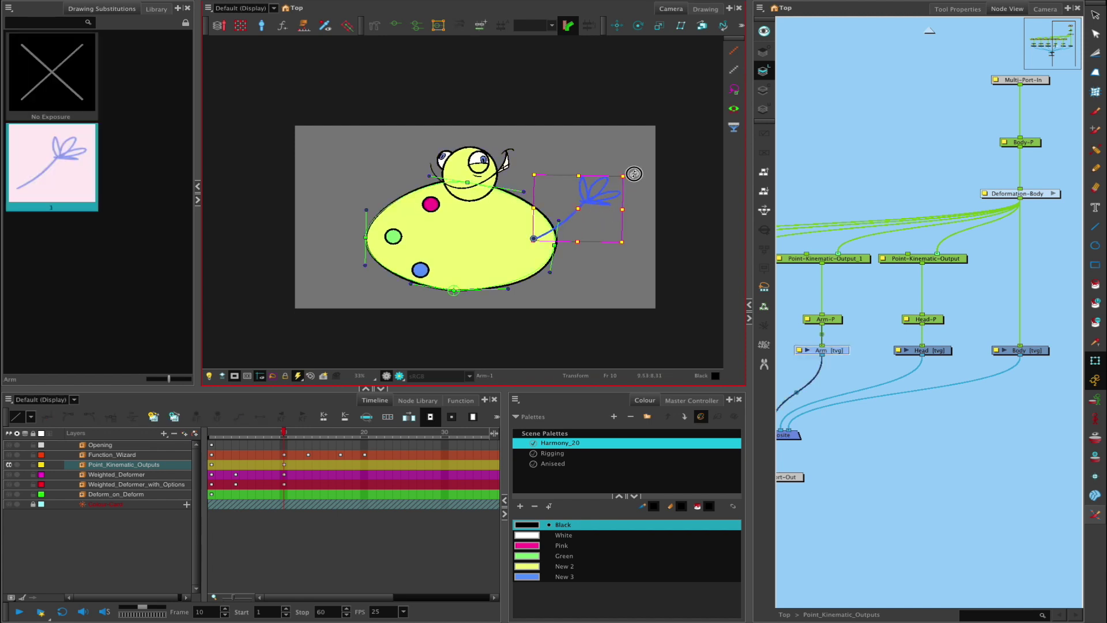
{"action": "left_click", "coordinate": [634, 226]}
Step: Widen the Node View, pan to the left-hand nodes, and pick the Point Kinematic result
{"action": "left_click", "coordinate": [971, 247]}
{"action": "left_click_drag", "start_coordinate": [749, 249], "coordinate": [493, 245]}
{"action": "left_click_drag", "start_coordinate": [728, 205], "coordinate": [842, 173]}
{"action": "left_click_drag", "start_coordinate": [820, 268], "coordinate": [883, 294]}
{"action": "left_click", "coordinate": [253, 400]}
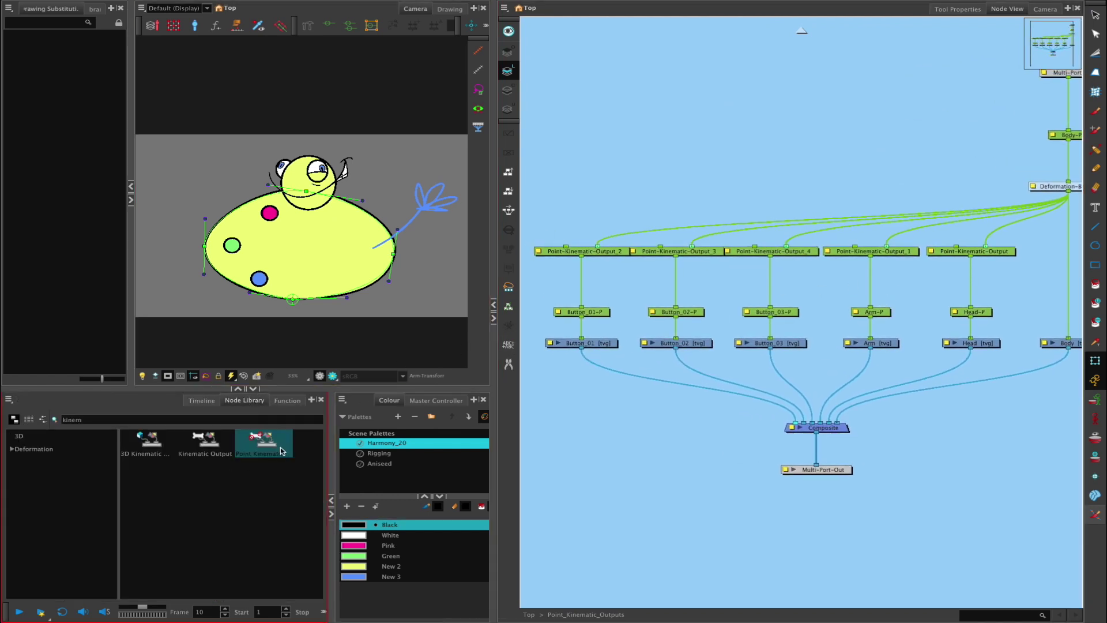
{"action": "left_click_drag", "start_coordinate": [264, 441], "coordinate": [678, 413]}
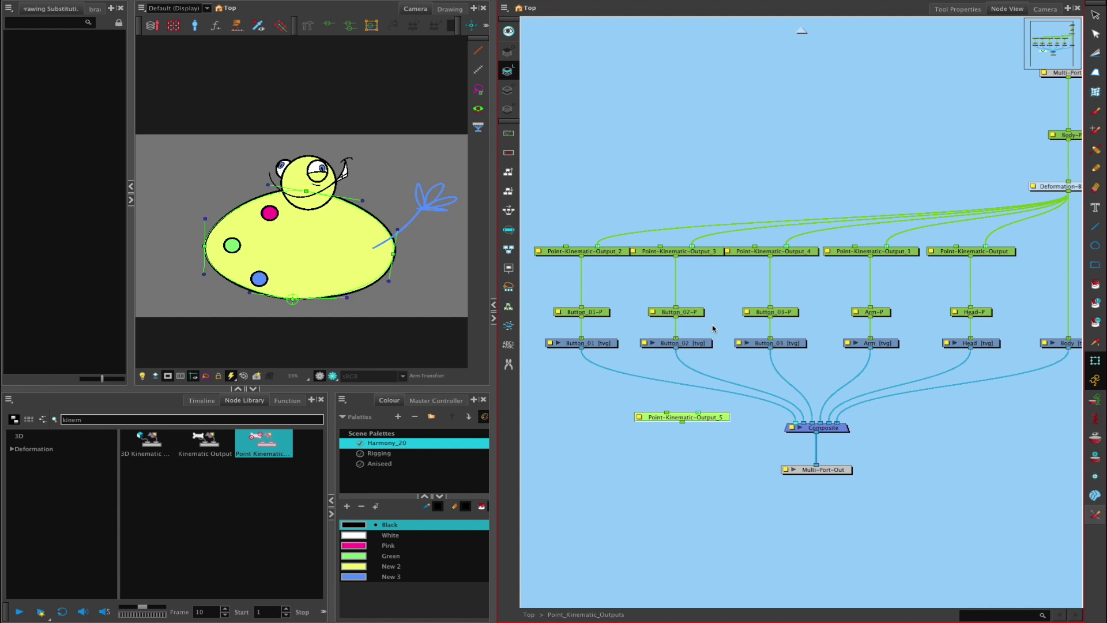
{"action": "key", "text": "Delete"}
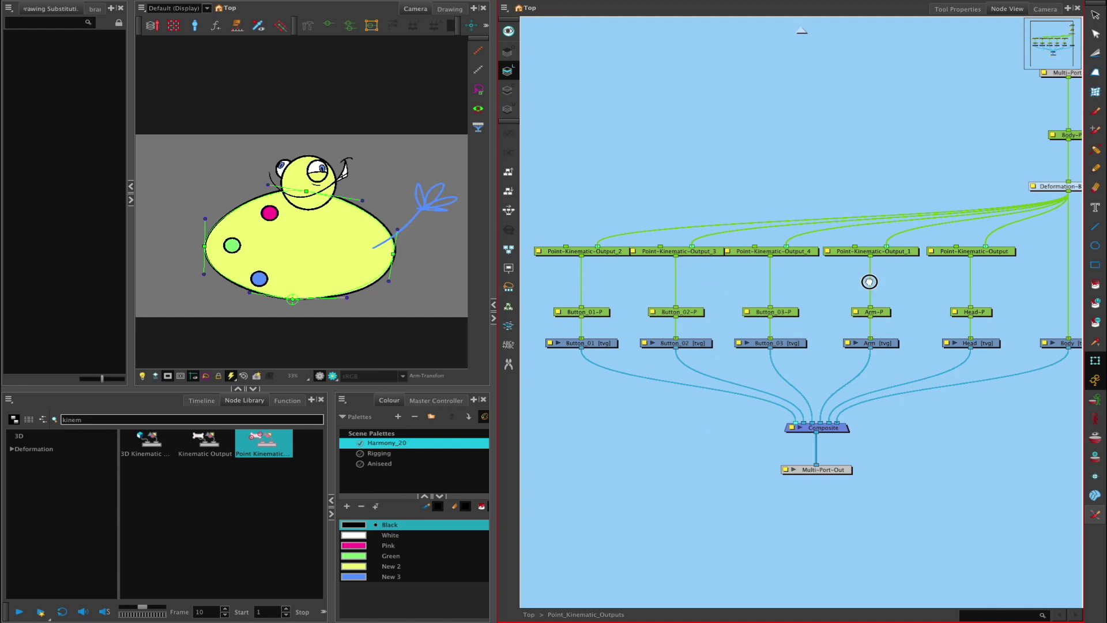
{"action": "left_click_drag", "start_coordinate": [870, 281], "coordinate": [783, 276]}
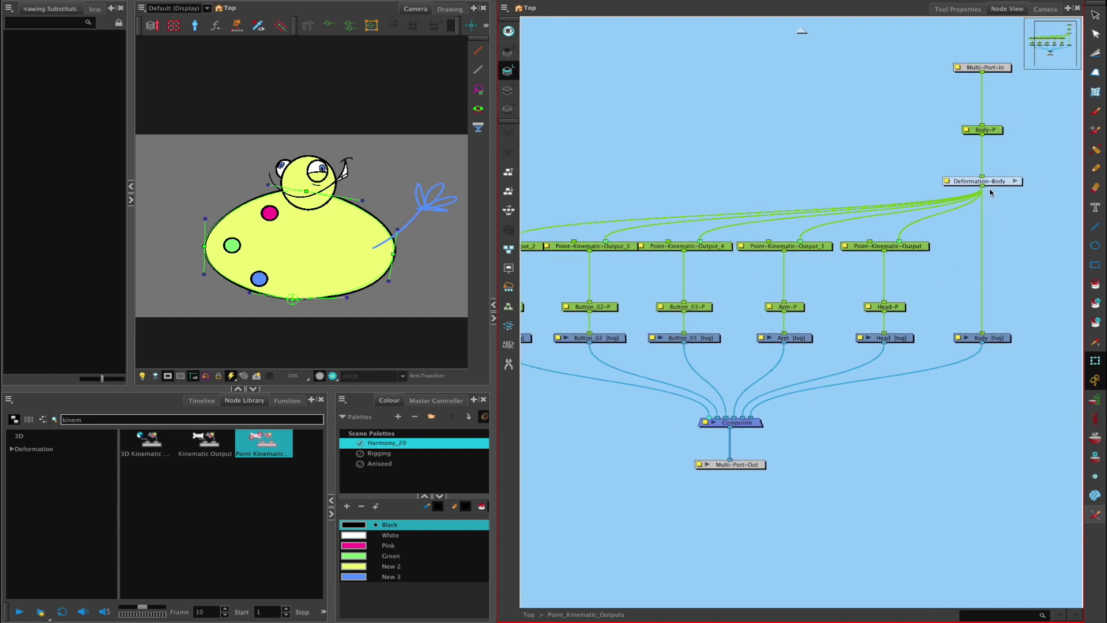
{"action": "left_click", "coordinate": [1017, 181]}
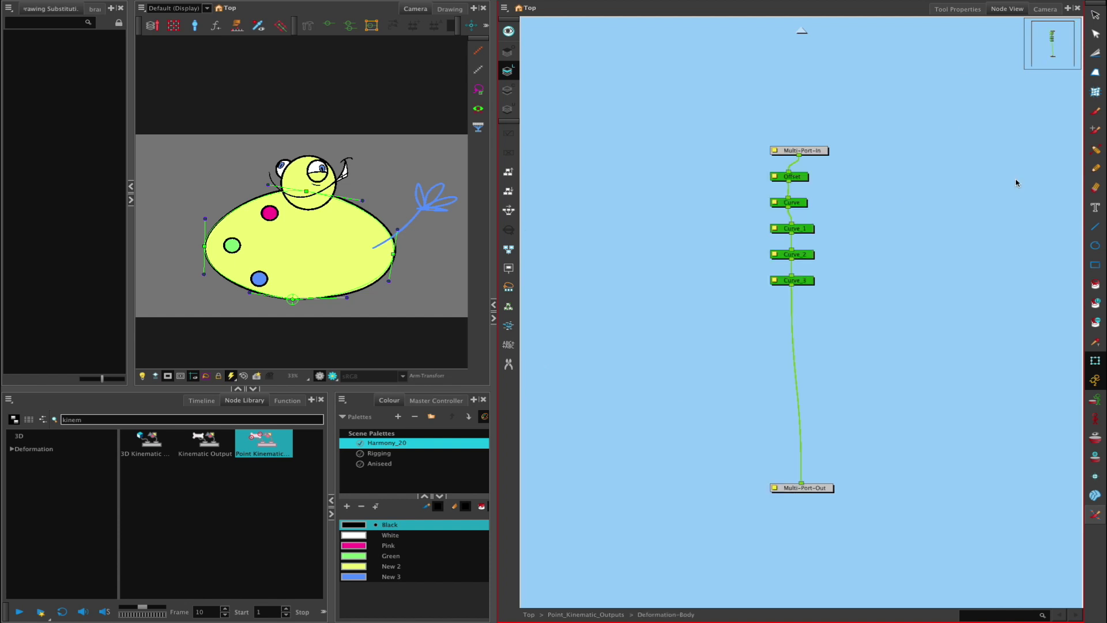
{"action": "left_click", "coordinate": [802, 32]}
{"action": "left_click_drag", "start_coordinate": [844, 268], "coordinate": [993, 185]}
{"action": "left_click_drag", "start_coordinate": [825, 239], "coordinate": [881, 205]}
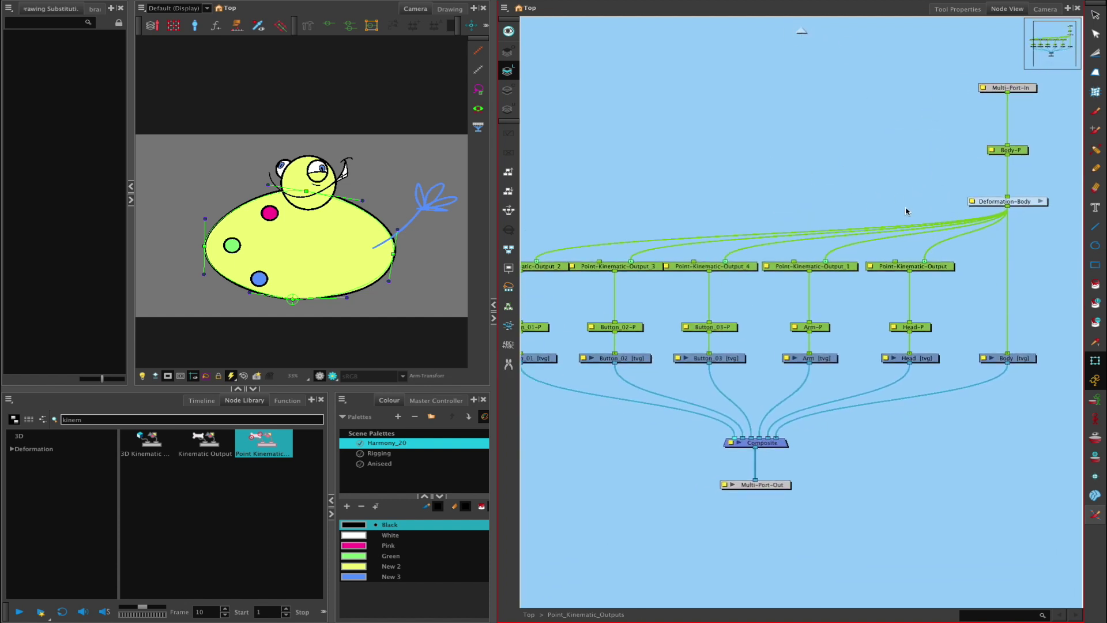
{"action": "left_click", "coordinate": [941, 267]}
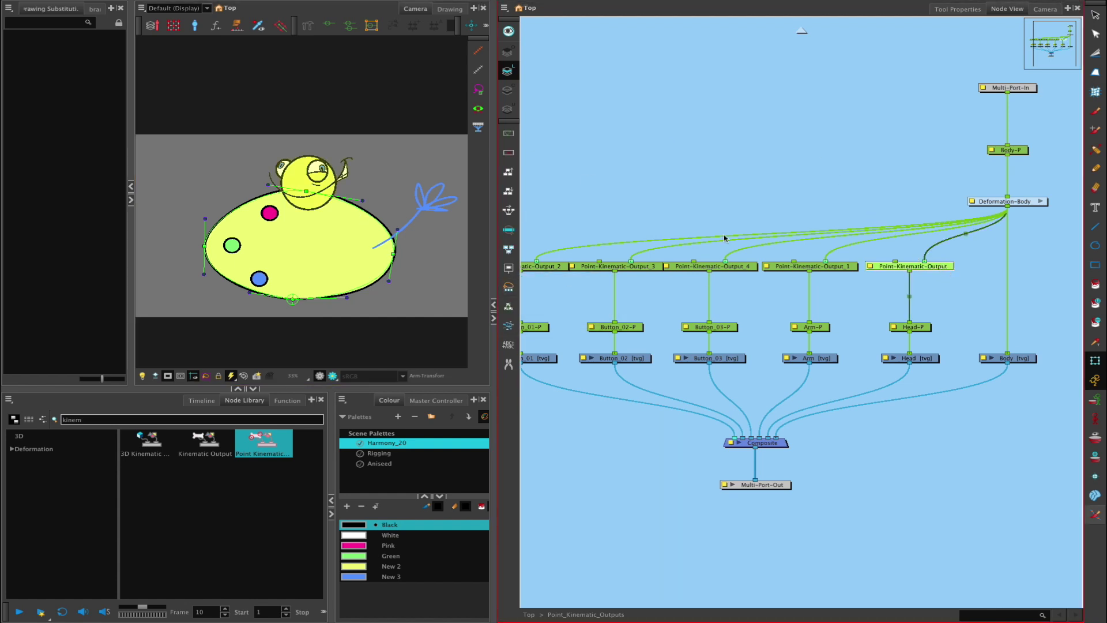
Step: Switch to moving drawings directly and test-move the head across the body
{"action": "left_click", "coordinate": [485, 131]}
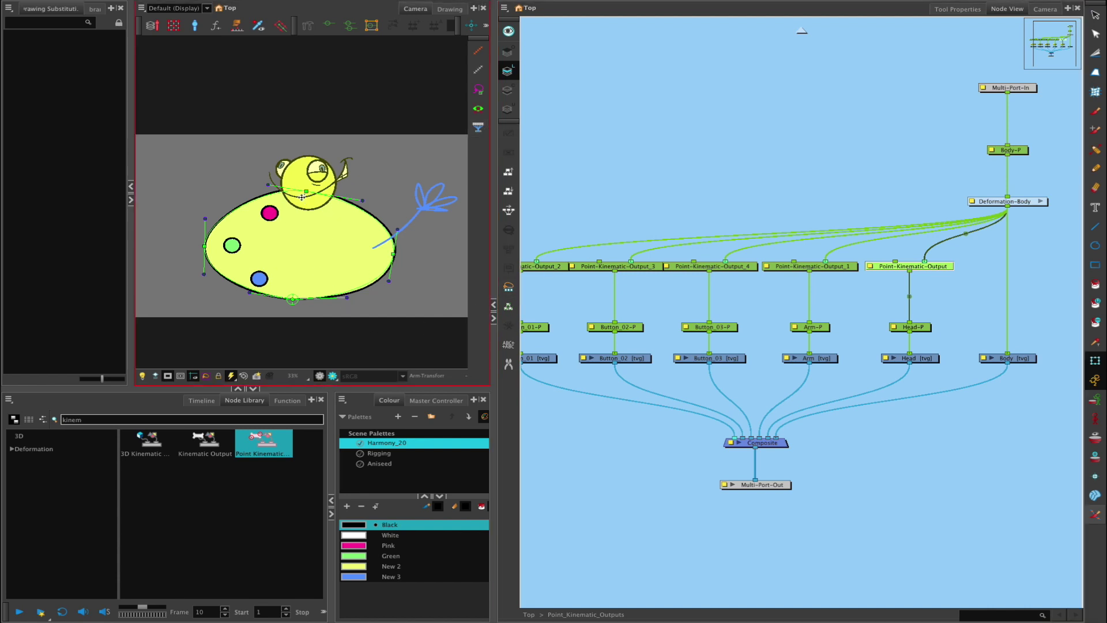
{"action": "left_click", "coordinate": [571, 136]}
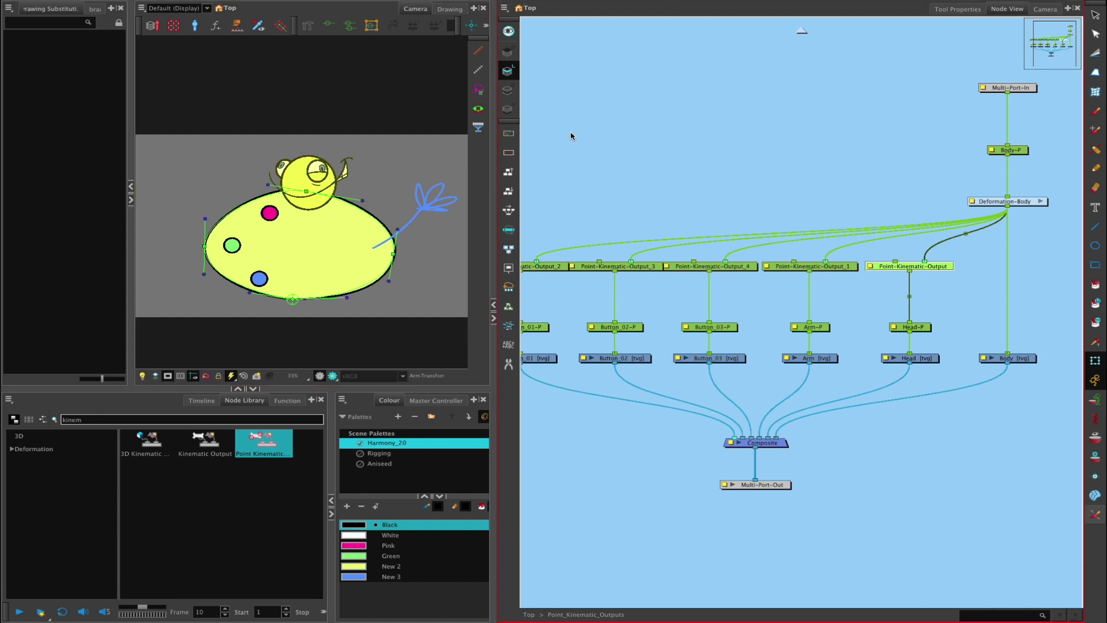
{"action": "left_click", "coordinate": [478, 49]}
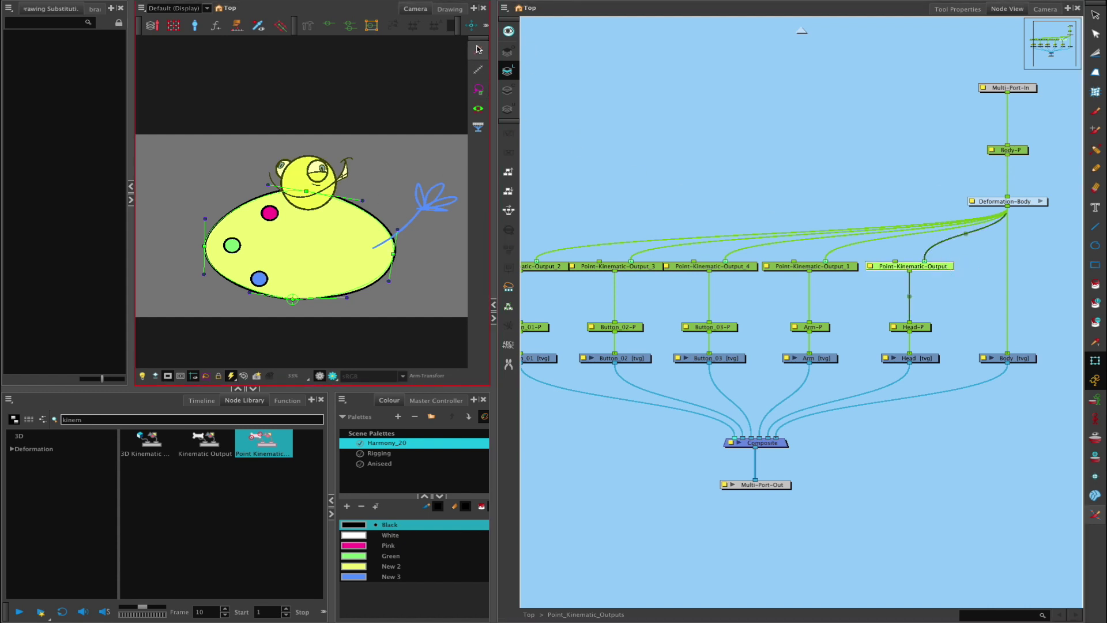
{"action": "left_click", "coordinate": [478, 51]}
{"action": "left_click_drag", "start_coordinate": [331, 182], "coordinate": [321, 215]}
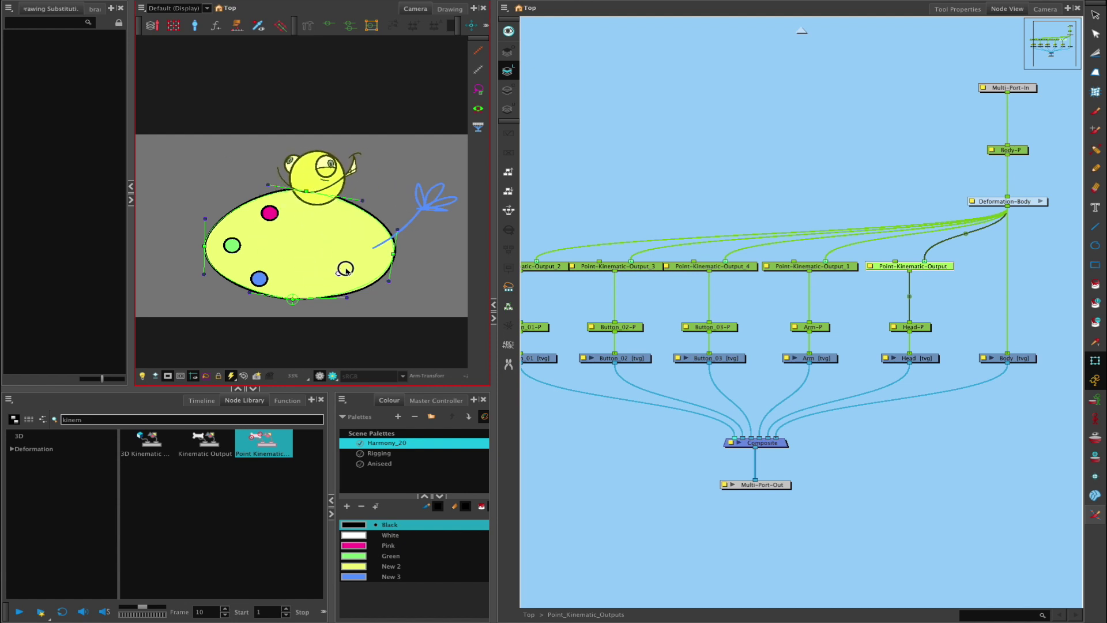
{"action": "left_click_drag", "start_coordinate": [308, 281], "coordinate": [309, 191]}
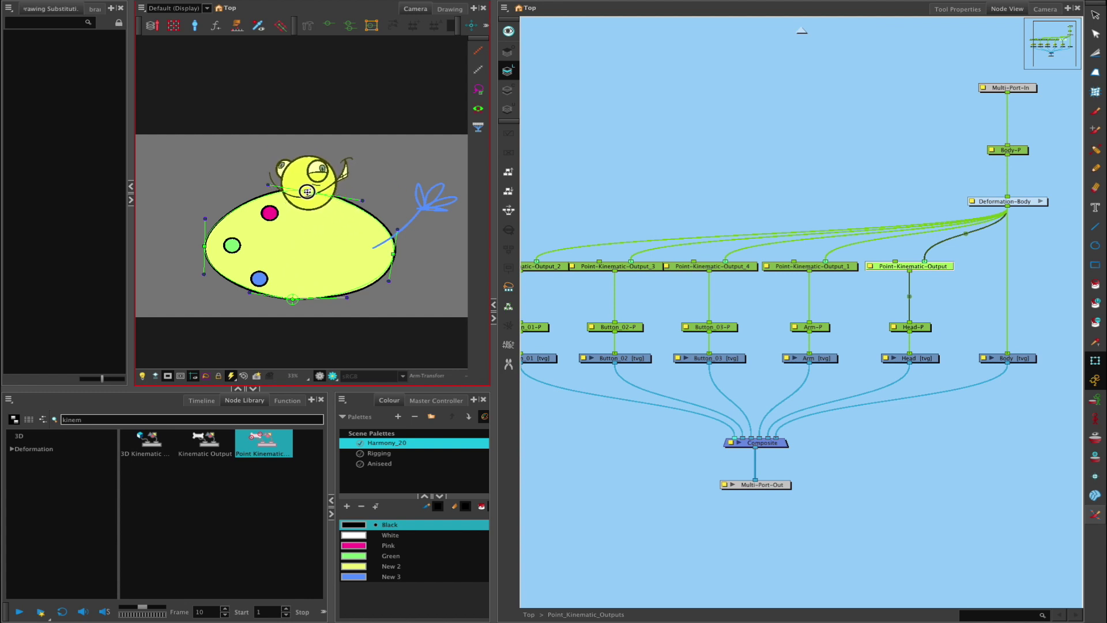
Step: Delete the Point-Kinematic-Output node, then undo a trial move of the whole character
{"action": "left_click", "coordinate": [941, 275]}
{"action": "left_click", "coordinate": [939, 266]}
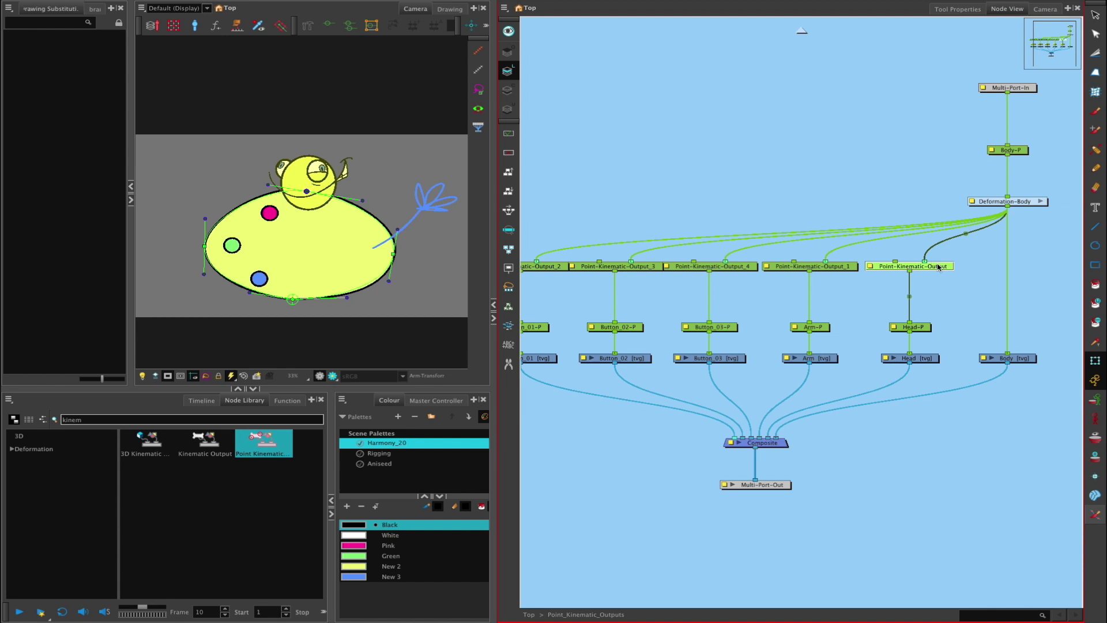
{"action": "key", "text": "Delete"}
{"action": "key", "text": "Return"}
{"action": "key", "text": "Escape"}
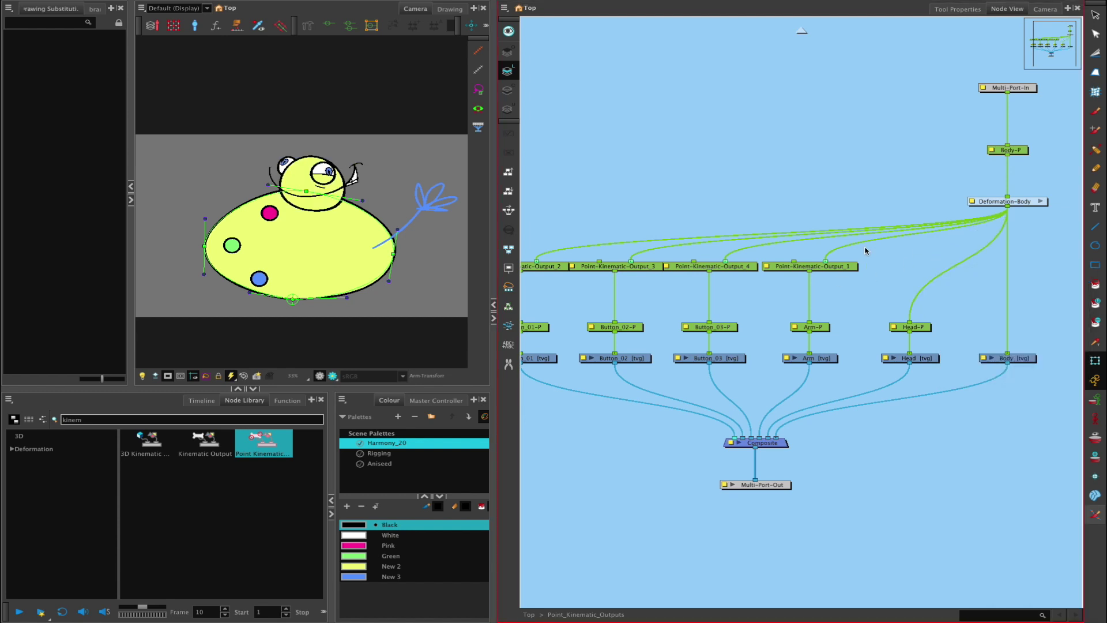
{"action": "left_click", "coordinate": [358, 227]}
{"action": "left_click_drag", "start_coordinate": [382, 164], "coordinate": [302, 177]}
{"action": "key", "text": "ctrl+z"}
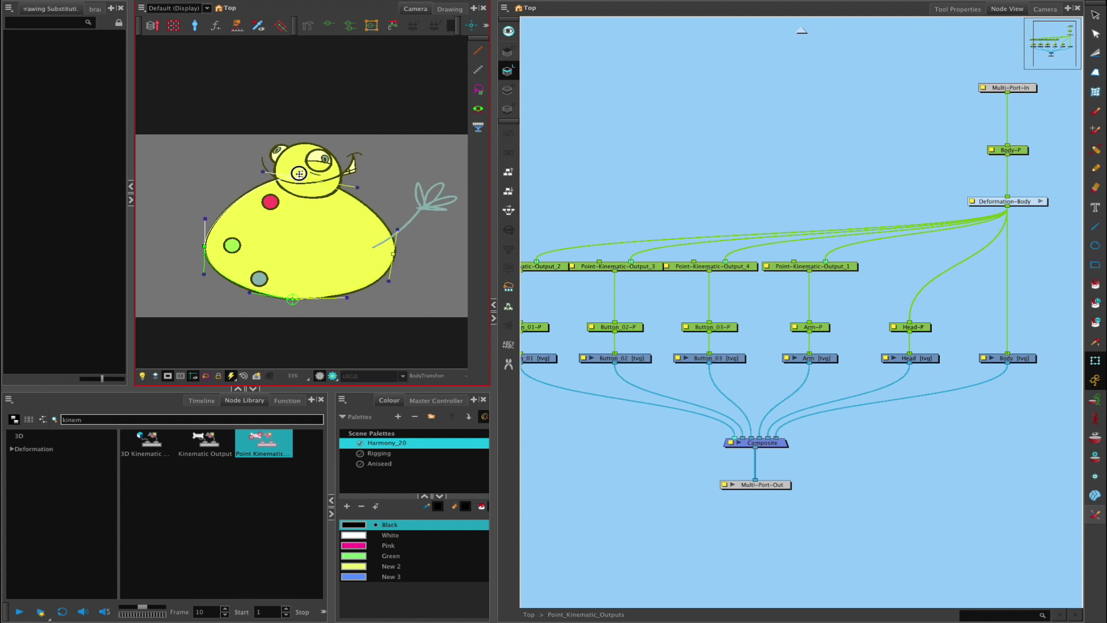
Step: Pull the body's top point and move the head up onto it
{"action": "left_click_drag", "start_coordinate": [263, 443], "coordinate": [946, 270]}
{"action": "left_click", "coordinate": [863, 257]}
{"action": "left_click_drag", "start_coordinate": [302, 177], "coordinate": [284, 162]}
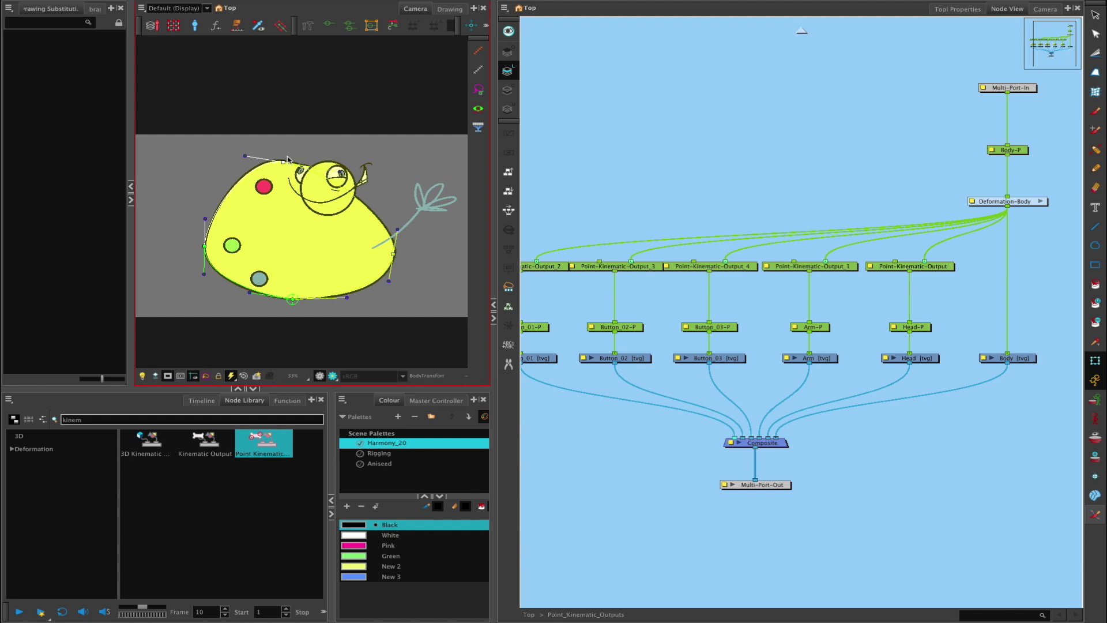
{"action": "left_click", "coordinate": [935, 267]}
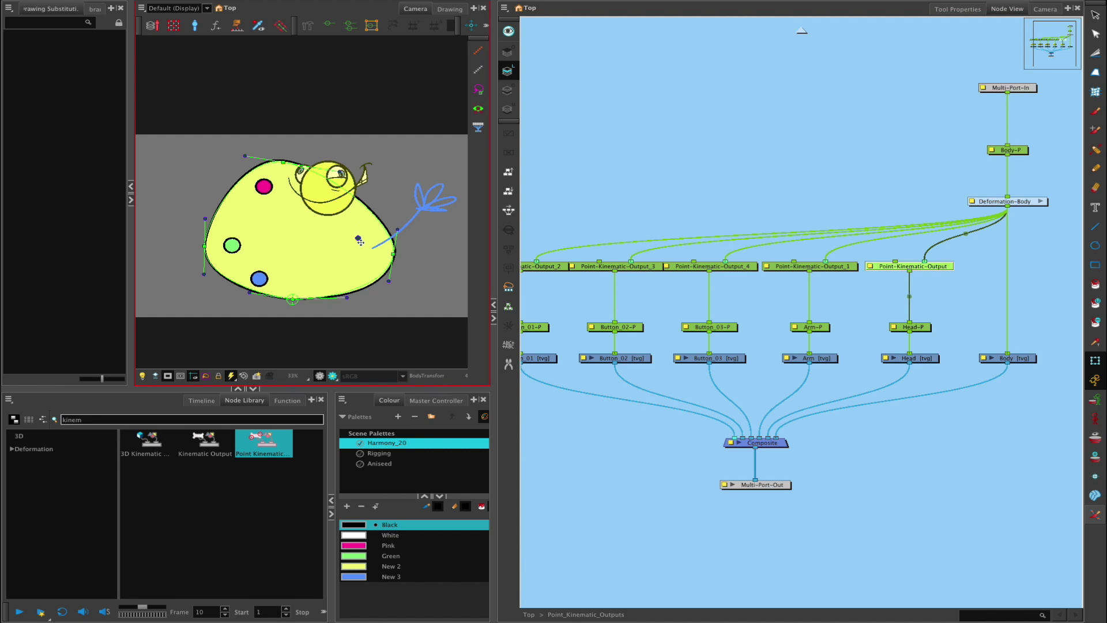
{"action": "left_click_drag", "start_coordinate": [358, 238], "coordinate": [287, 159]}
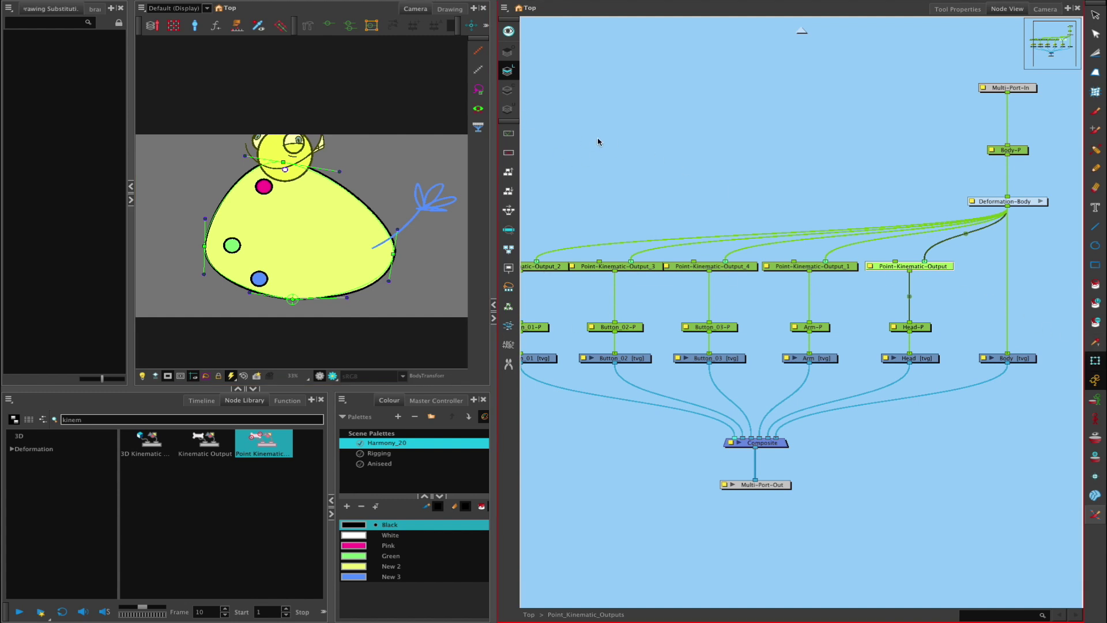
Step: Toggle Show Control and drag the deformer's top point right, carrying the head along
{"action": "left_click", "coordinate": [479, 75]}
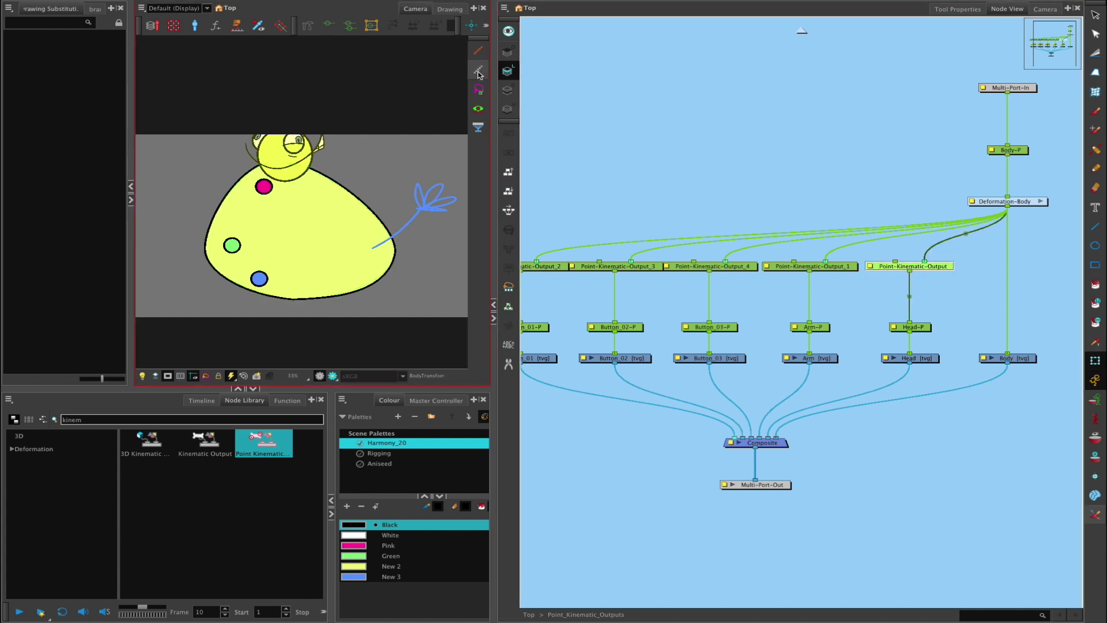
{"action": "left_click", "coordinate": [347, 195]}
{"action": "left_click", "coordinate": [333, 28]}
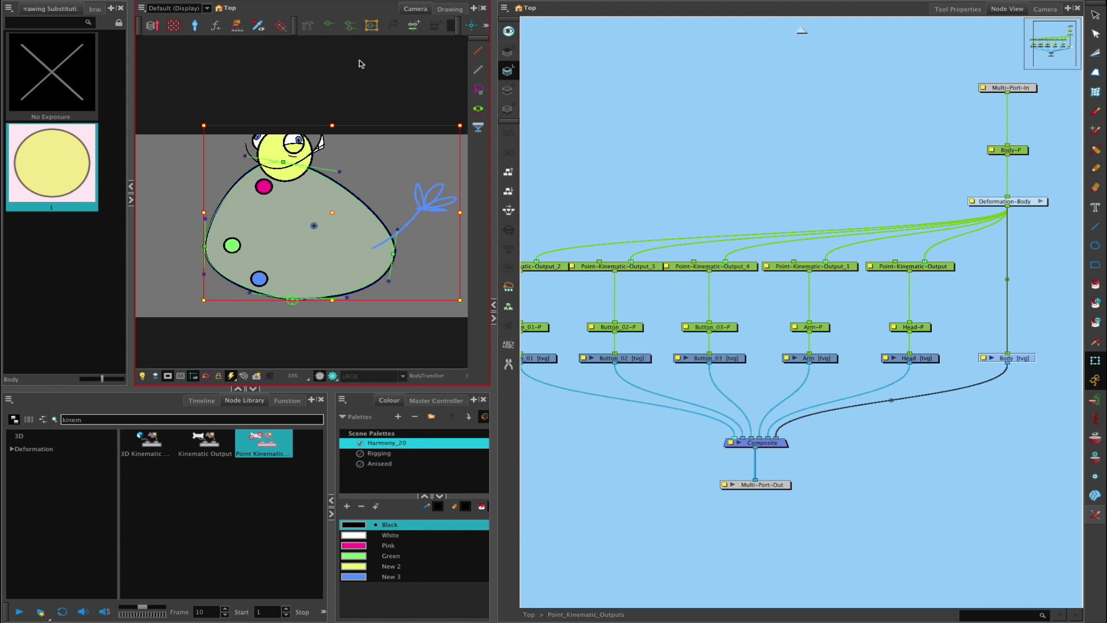
{"action": "left_click", "coordinate": [406, 68]}
{"action": "mouse_move", "coordinate": [284, 158]}
{"action": "left_mouse_down"}
{"action": "mouse_move", "coordinate": [310, 167]}
{"action": "mouse_move", "coordinate": [297, 173]}
{"action": "mouse_move", "coordinate": [319, 159]}
{"action": "left_mouse_up"}
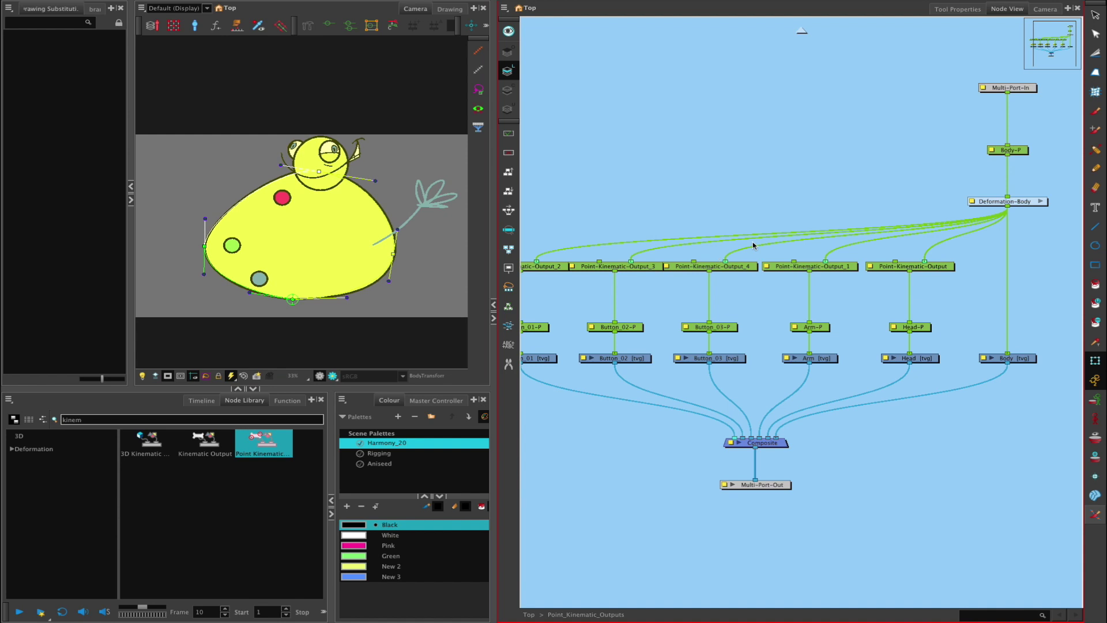
{"action": "left_click_drag", "start_coordinate": [737, 194], "coordinate": [826, 145]}
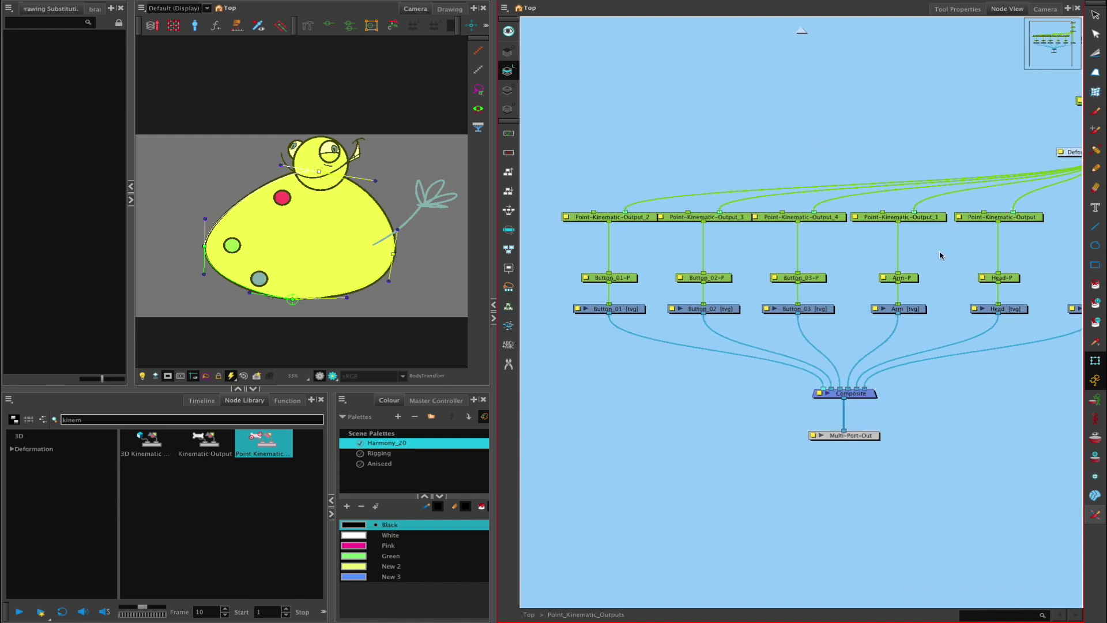
{"action": "left_click_drag", "start_coordinate": [931, 244], "coordinate": [802, 245]}
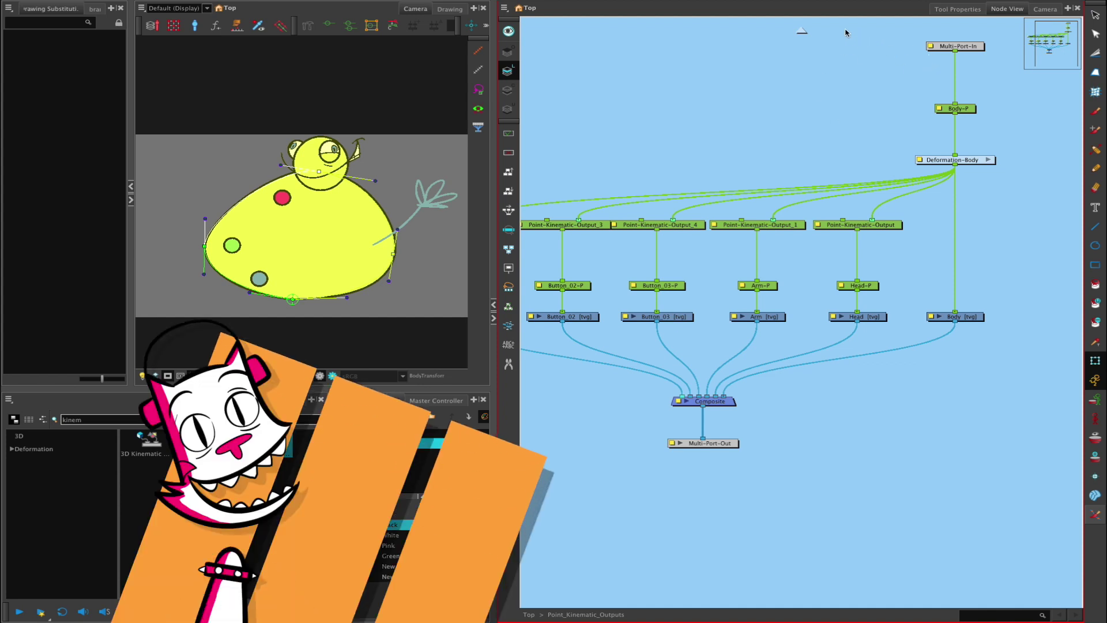
Step: Go to the Top network in Node View, zoom in, and activate the Camera view
{"action": "left_click", "coordinate": [802, 31]}
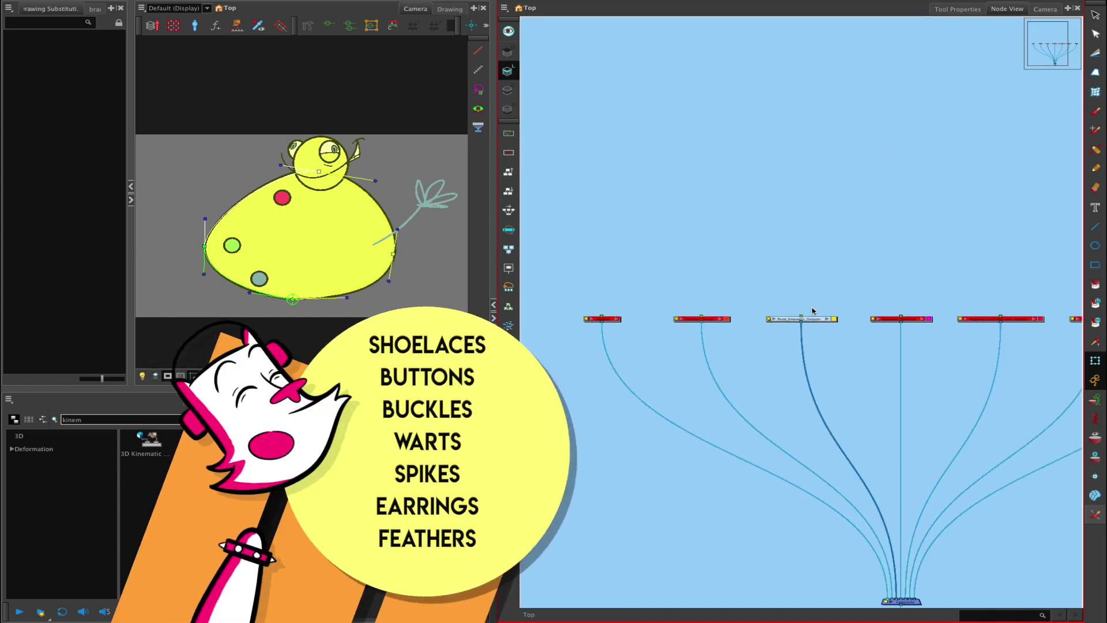
{"action": "scroll", "coordinate": [835, 354], "scroll_direction": "up", "scroll_amount": 2}
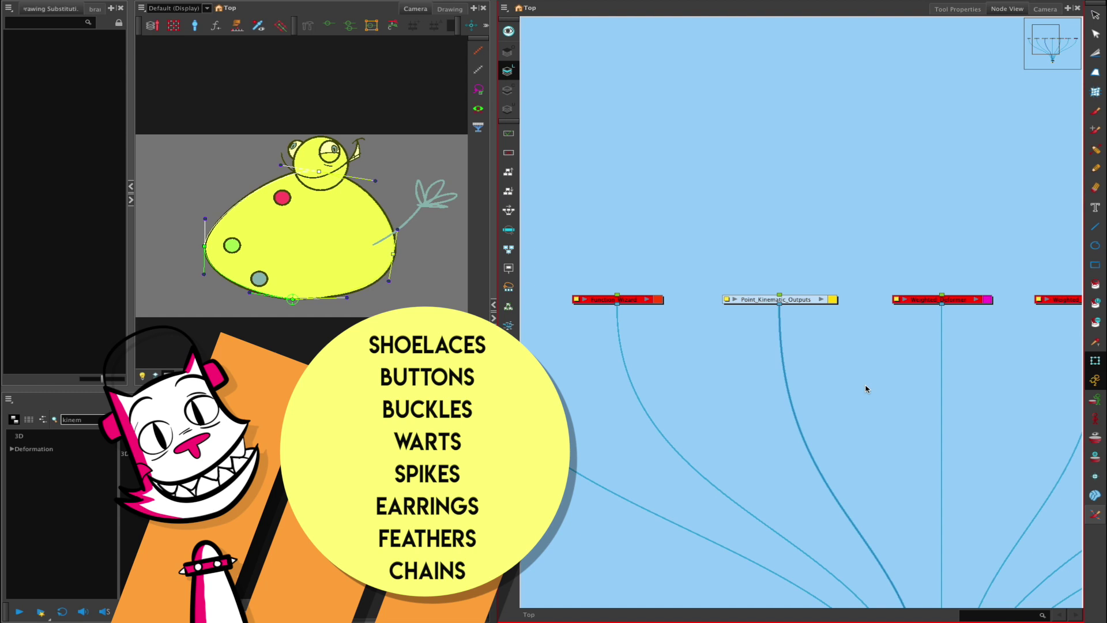
{"action": "left_click", "coordinate": [278, 197]}
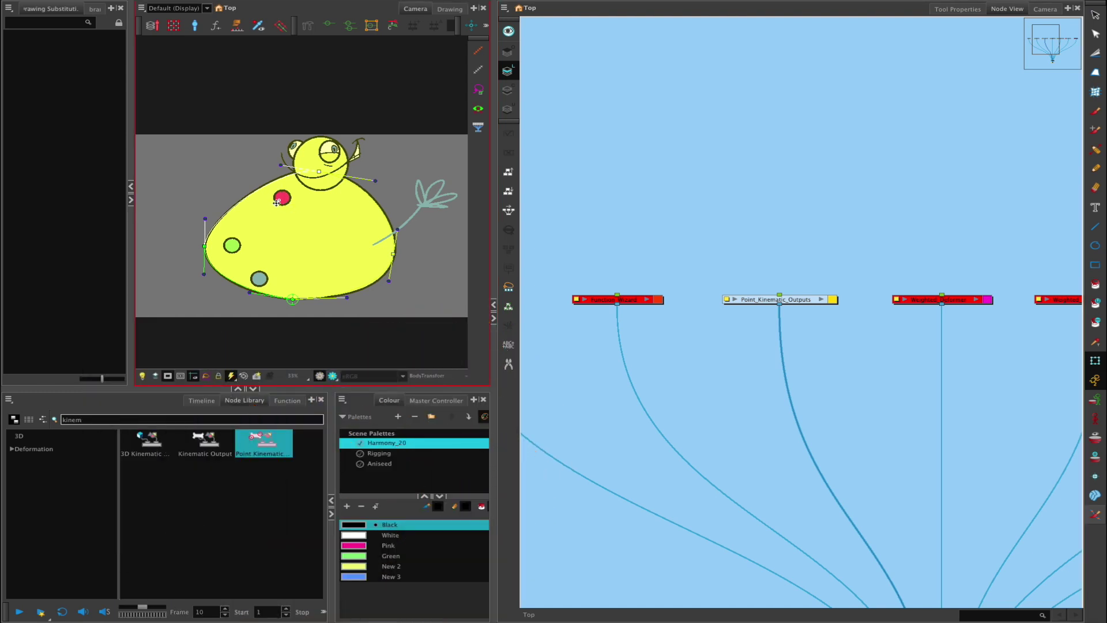
Step: Nudge the head point, show the timeline layer list, and disable Point_Kinematic_Outputs
{"action": "left_click_drag", "start_coordinate": [320, 174], "coordinate": [314, 178]}
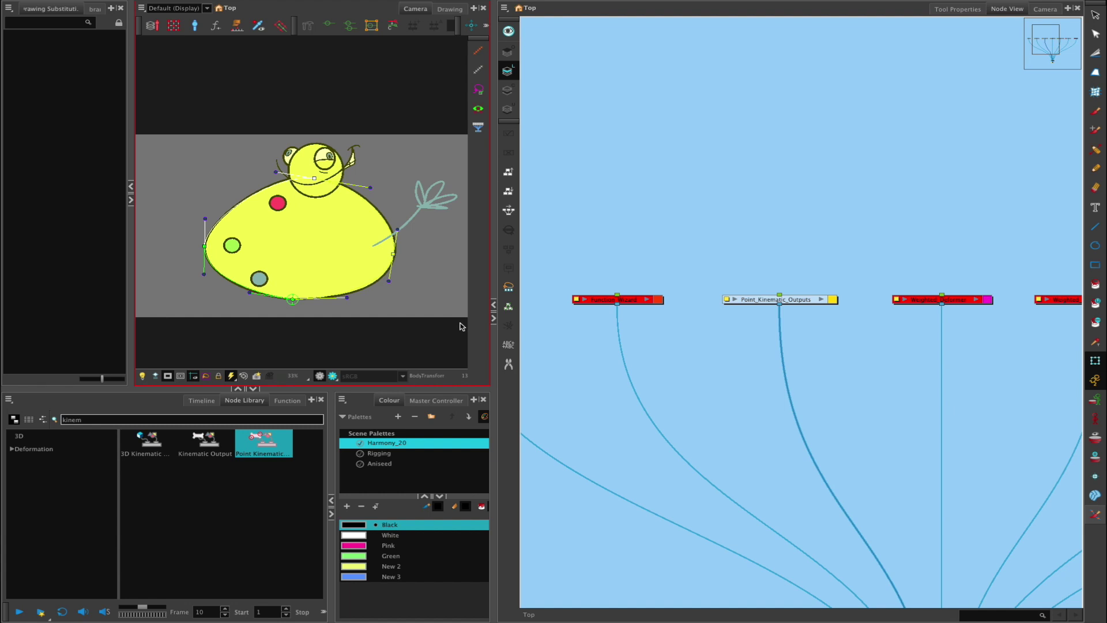
{"action": "left_click", "coordinate": [202, 400]}
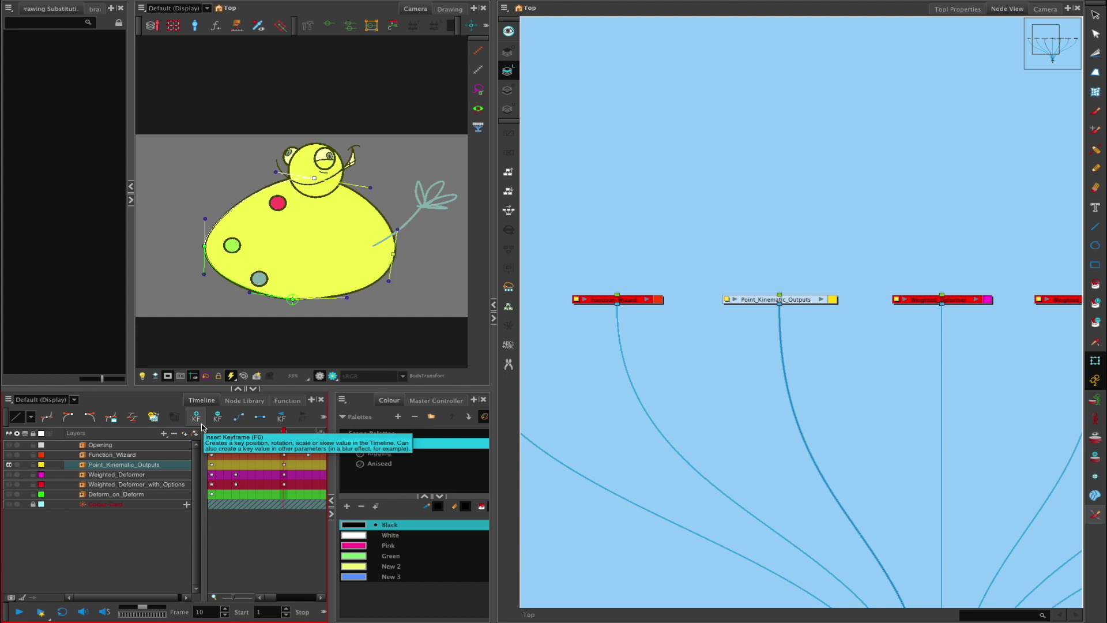
{"action": "left_click", "coordinate": [9, 464]}
Step: Enable Weighted_Deformer, widen the Camera view, and show the pink circle's deformer controls
{"action": "left_click", "coordinate": [9, 474]}
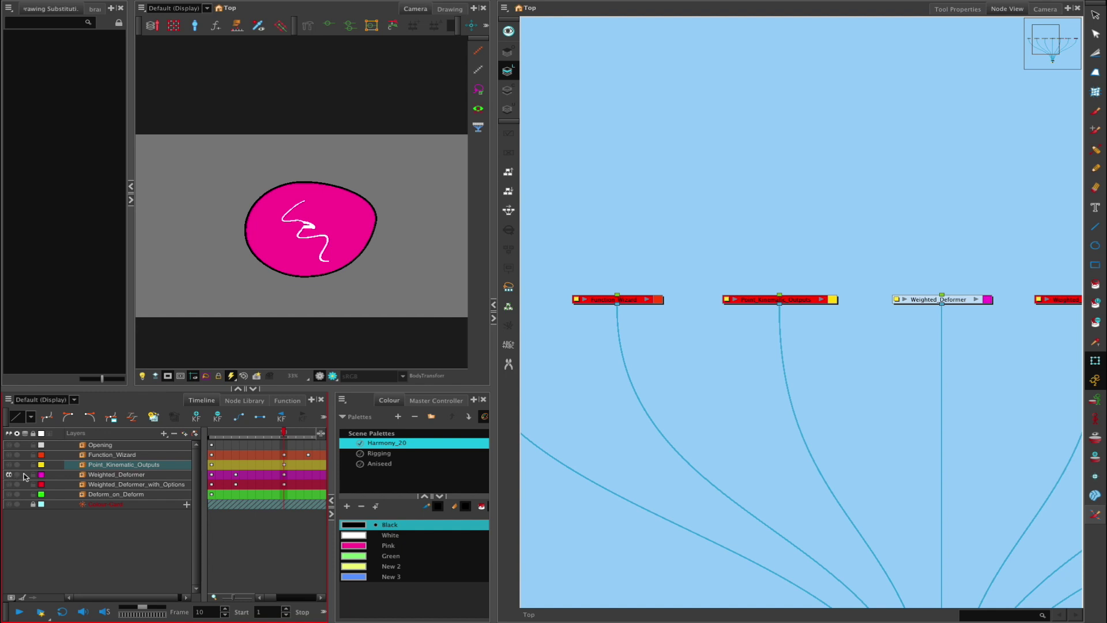
{"action": "left_click_drag", "start_coordinate": [494, 225], "coordinate": [671, 249]}
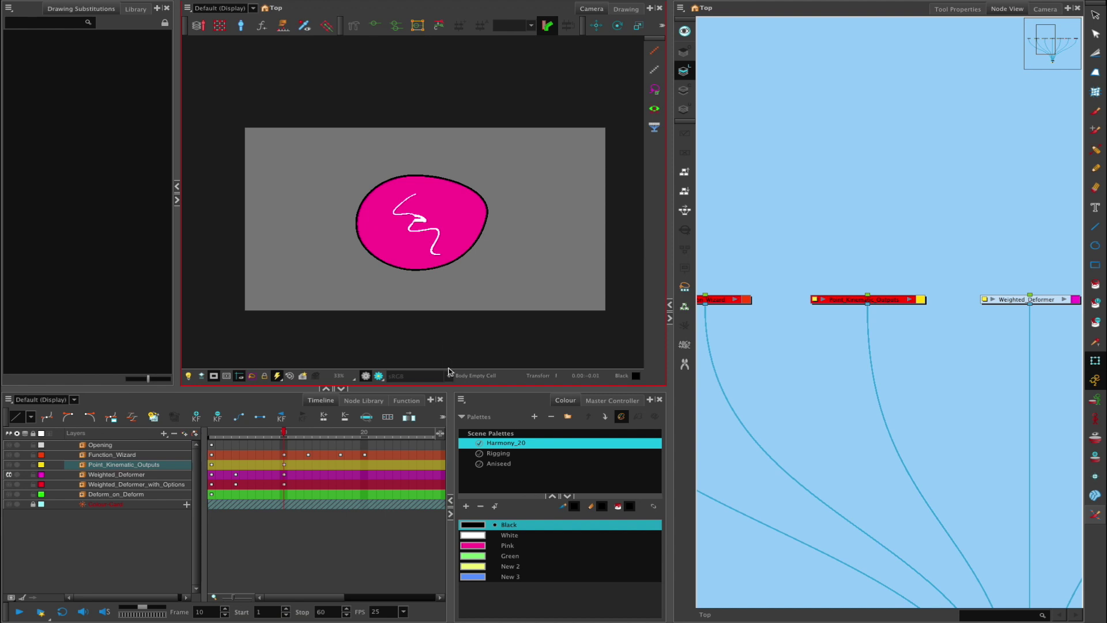
{"action": "left_click", "coordinate": [1025, 290]}
{"action": "left_click", "coordinate": [1094, 362]}
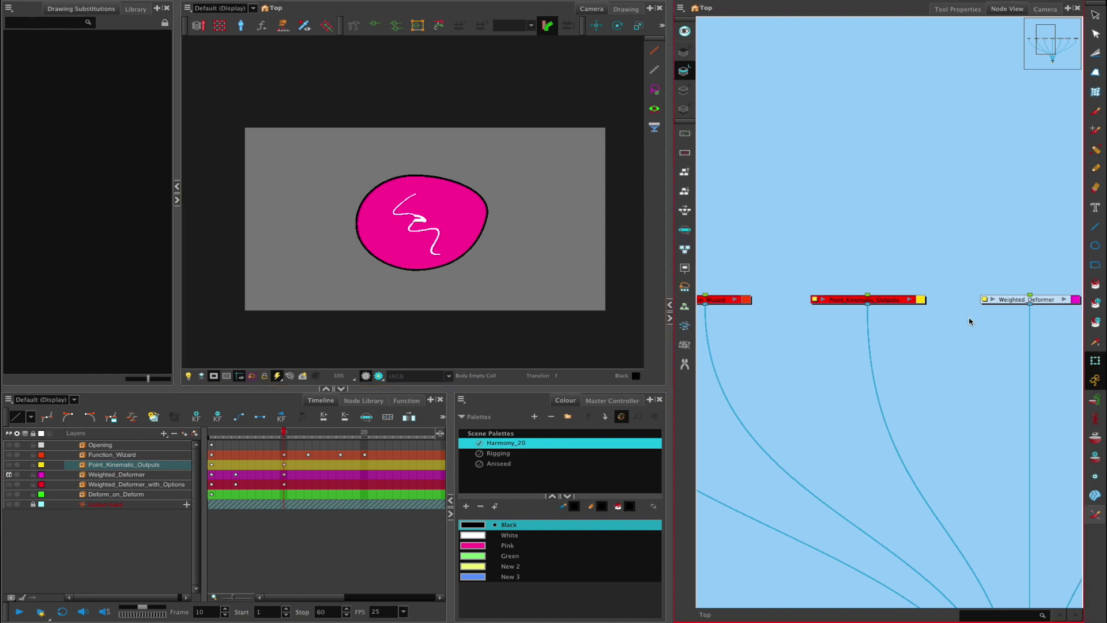
{"action": "left_click", "coordinate": [465, 220]}
{"action": "key", "text": "shift+F11"}
{"action": "left_click", "coordinate": [211, 433]}
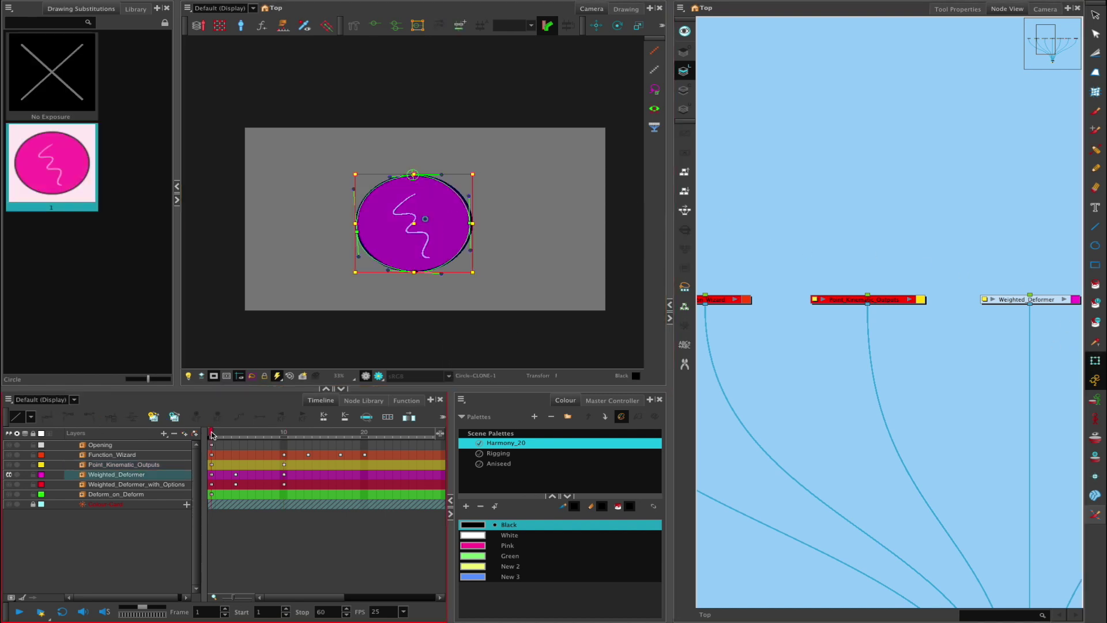
{"action": "left_click", "coordinate": [529, 226]}
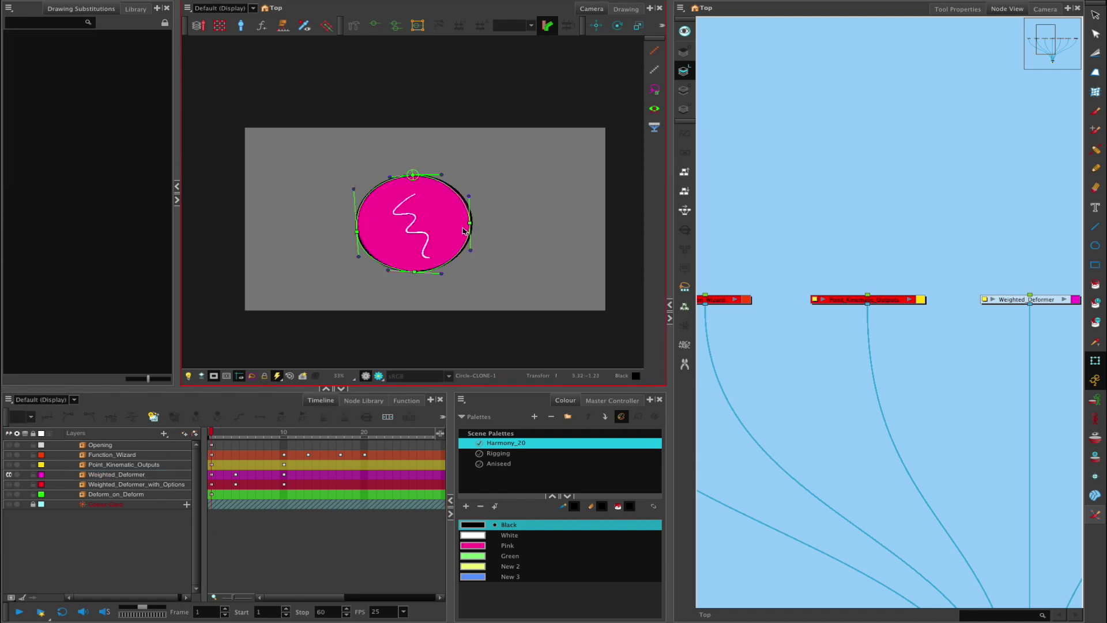
{"action": "scroll", "coordinate": [465, 231], "scroll_direction": "up", "scroll_amount": 2}
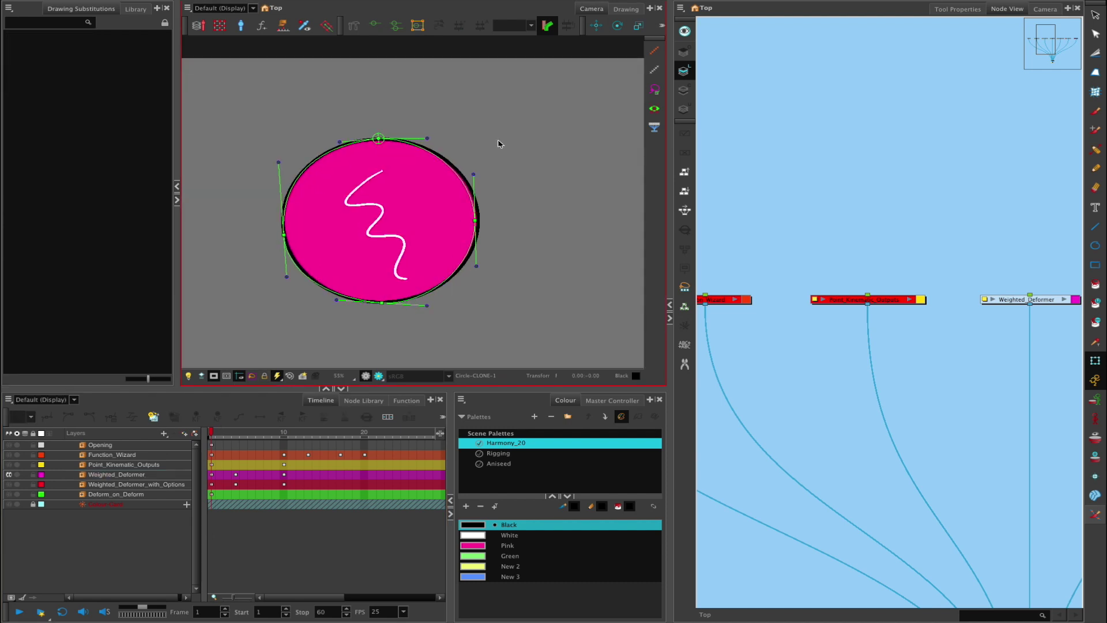
Step: At frame 10, drag the deformer points to stretch the circle into a larger lopsided blob
{"action": "left_click", "coordinate": [284, 433]}
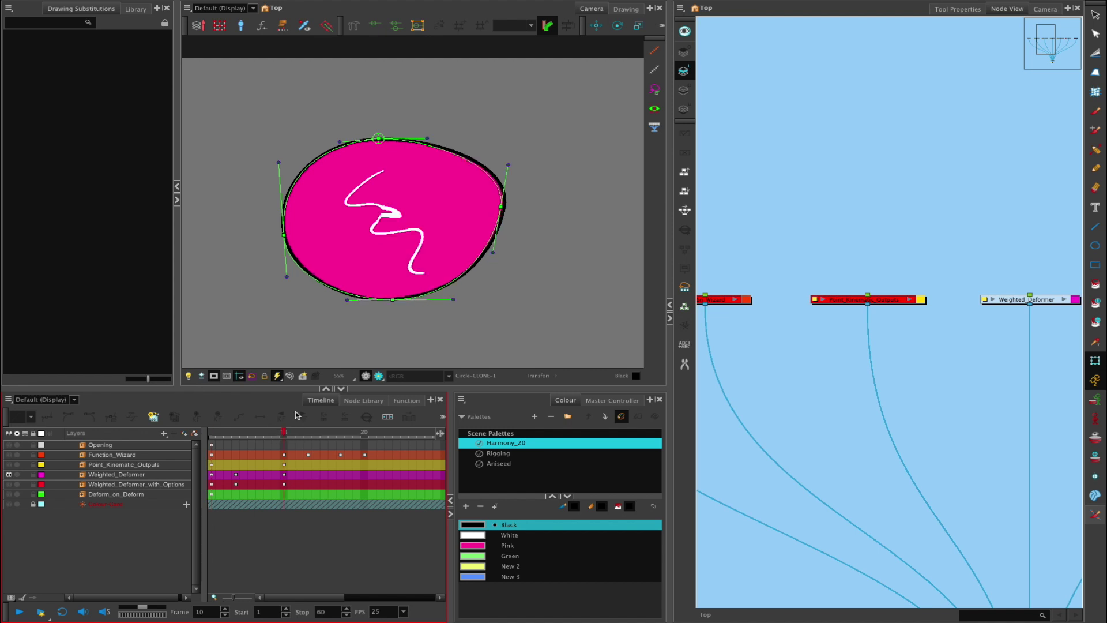
{"action": "left_click_drag", "start_coordinate": [501, 212], "coordinate": [559, 214]}
{"action": "left_click_drag", "start_coordinate": [393, 299], "coordinate": [416, 341]}
{"action": "left_click_drag", "start_coordinate": [378, 138], "coordinate": [405, 102]}
{"action": "left_click_drag", "start_coordinate": [283, 234], "coordinate": [228, 254]}
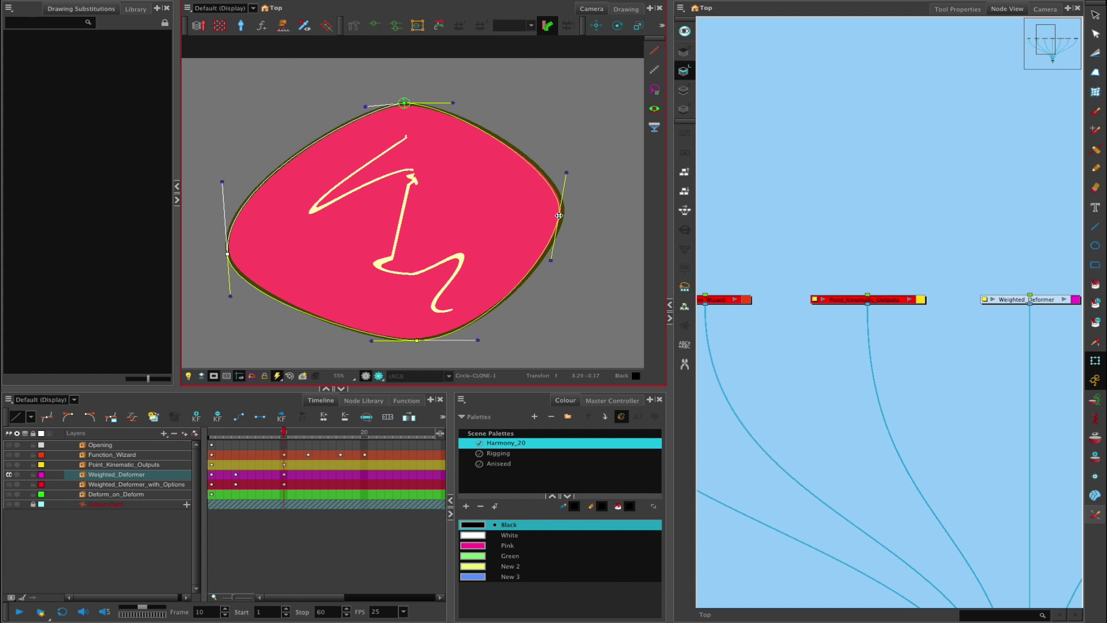
{"action": "left_click_drag", "start_coordinate": [558, 216], "coordinate": [546, 218]}
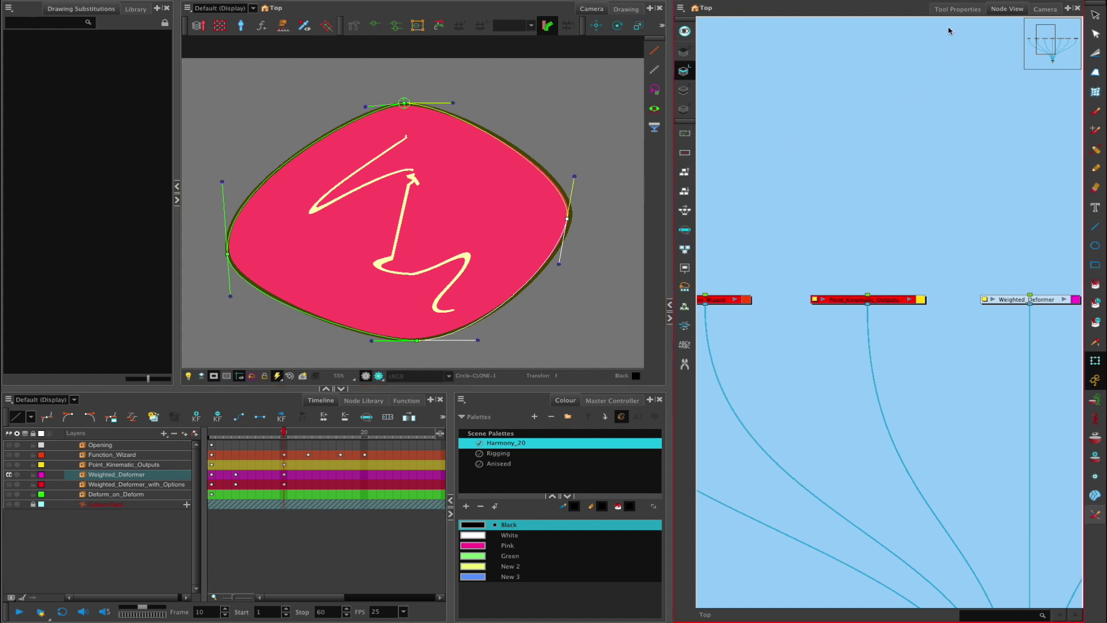
{"action": "left_click", "coordinate": [964, 9]}
{"action": "left_click", "coordinate": [601, 154]}
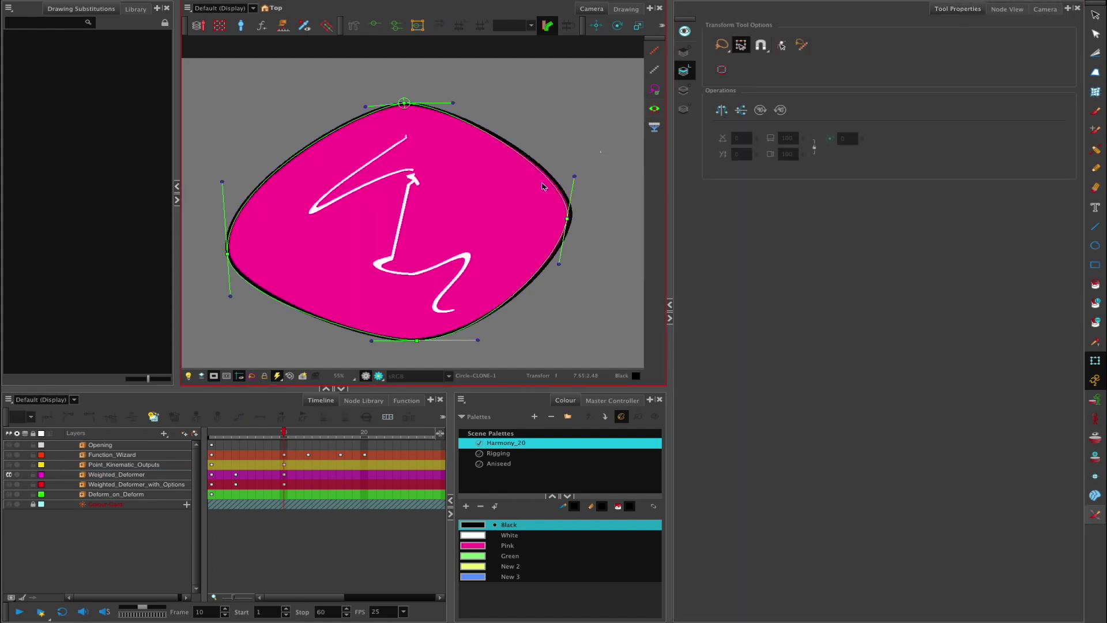
Step: Check the circle's setup pose with the Rigging tool, then return to Transform
{"action": "left_click", "coordinate": [540, 177]}
{"action": "left_click", "coordinate": [354, 27]}
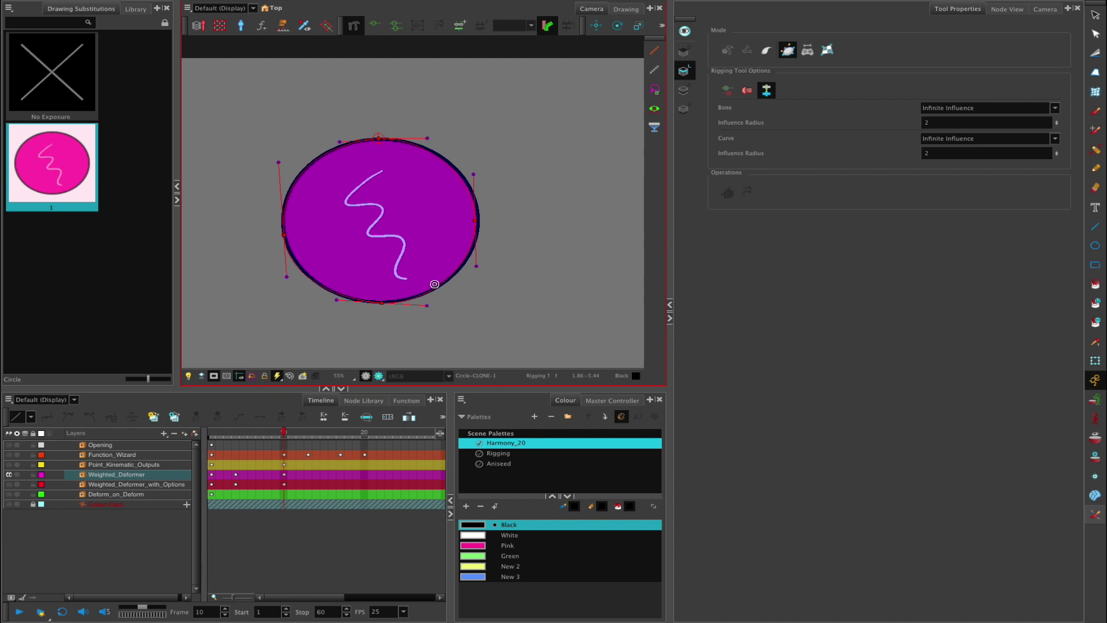
{"action": "left_click", "coordinate": [1094, 360]}
{"action": "left_click", "coordinate": [614, 229]}
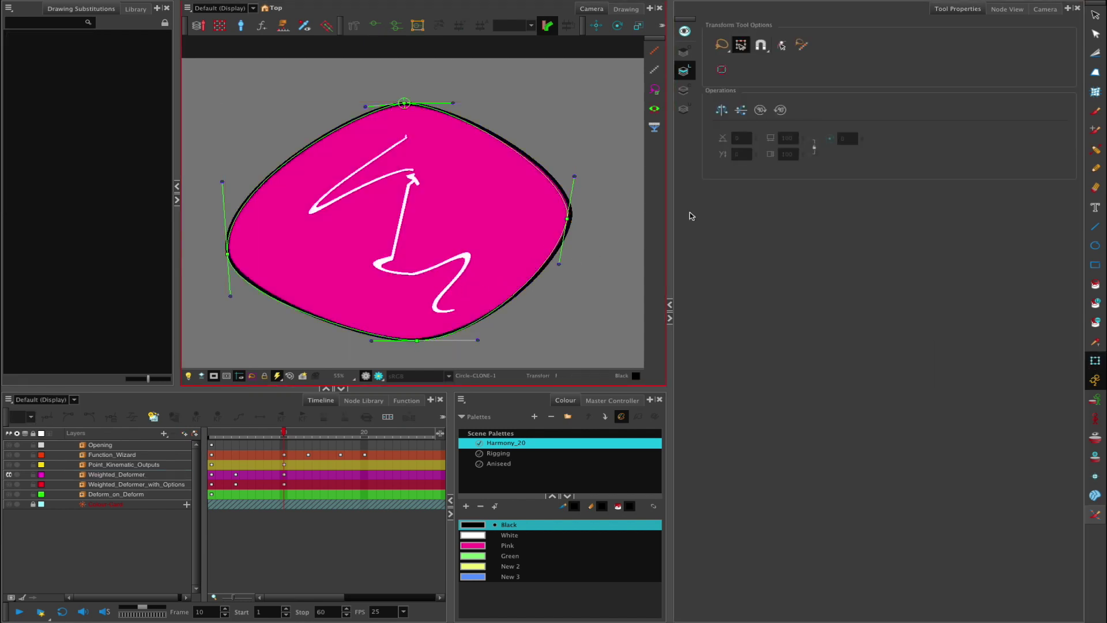
Step: Refine the right-side point and tangents, collapse the Colour panel, and show Node View
{"action": "mouse_move", "coordinate": [560, 265]}
{"action": "left_mouse_down"}
{"action": "mouse_move", "coordinate": [561, 281]}
{"action": "mouse_move", "coordinate": [564, 270]}
{"action": "left_mouse_up"}
{"action": "left_click_drag", "start_coordinate": [567, 219], "coordinate": [570, 218]}
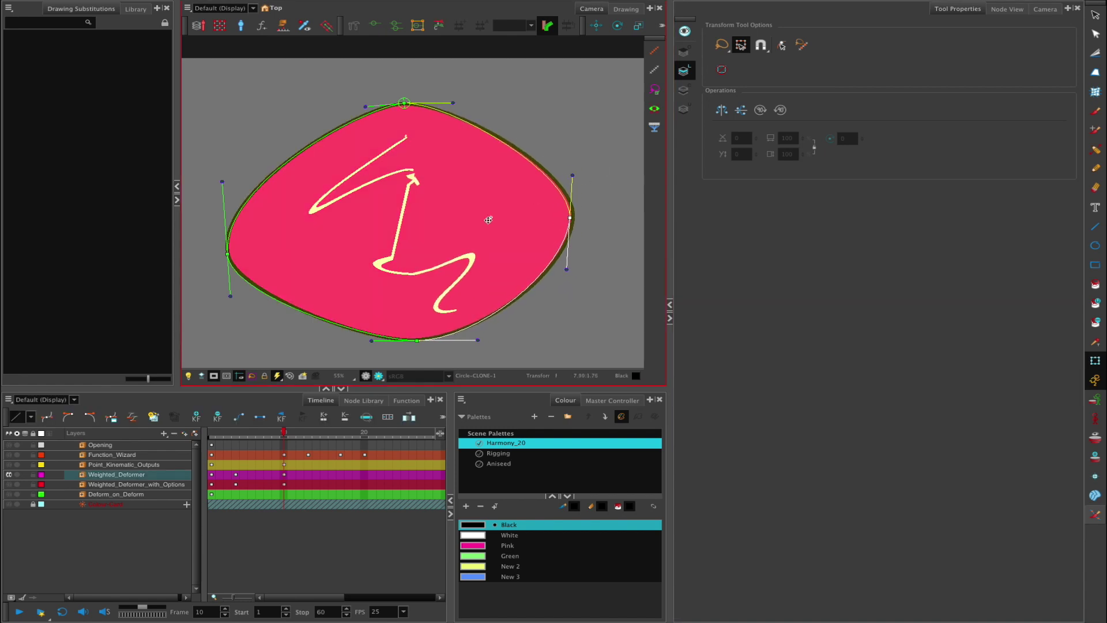
{"action": "mouse_move", "coordinate": [573, 175]}
{"action": "left_mouse_down"}
{"action": "mouse_move", "coordinate": [563, 149]}
{"action": "mouse_move", "coordinate": [575, 174]}
{"action": "left_mouse_up"}
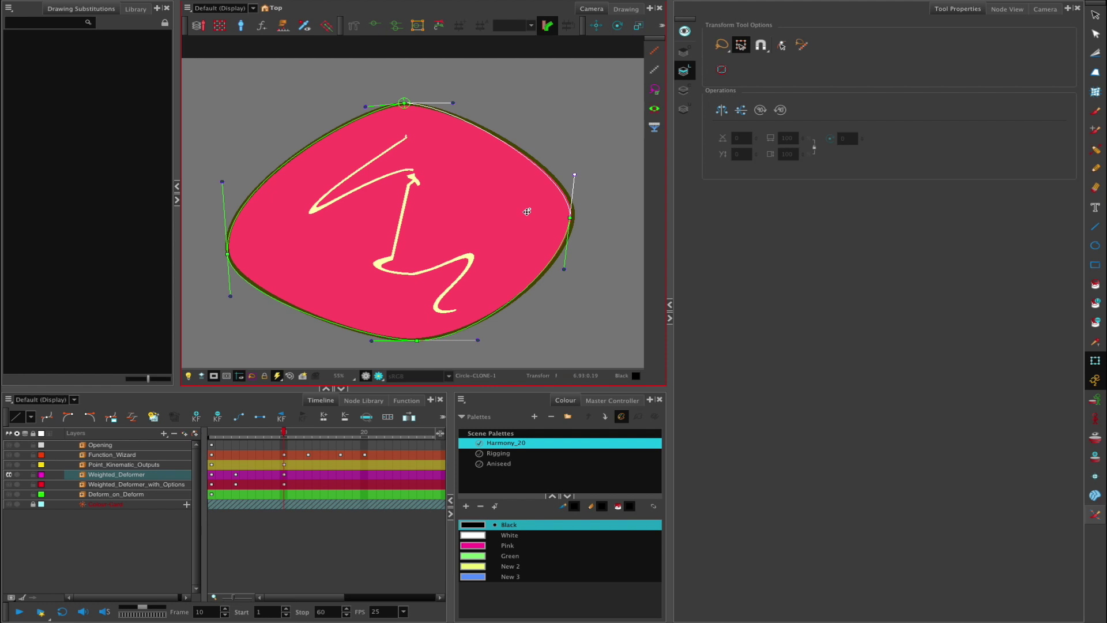
{"action": "left_click_drag", "start_coordinate": [570, 217], "coordinate": [569, 217]}
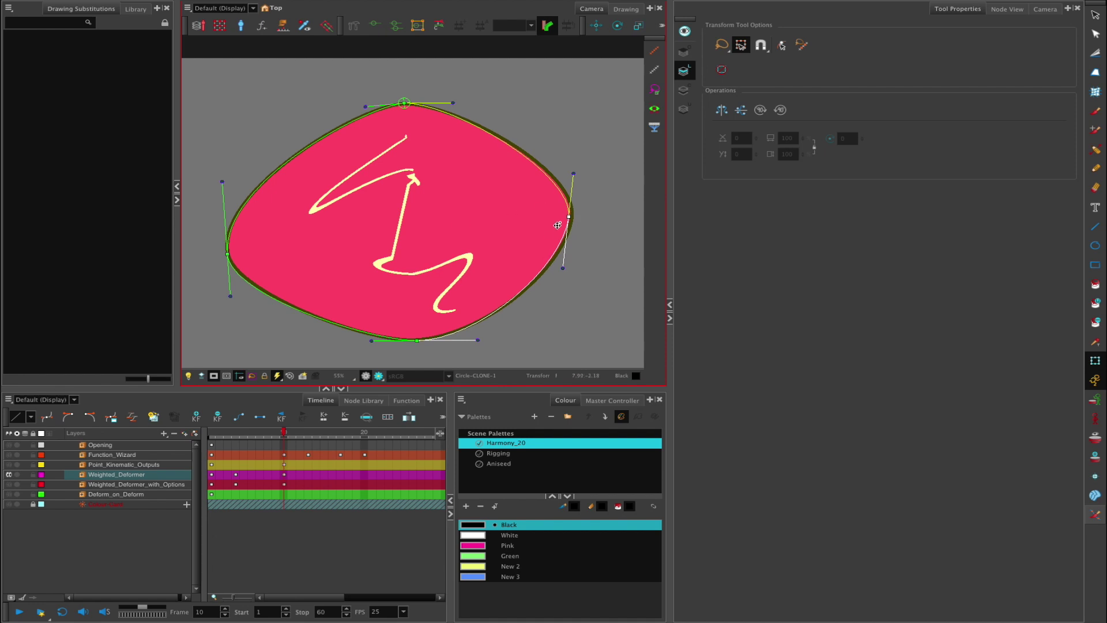
{"action": "left_click", "coordinate": [451, 513]}
{"action": "left_click", "coordinate": [1003, 10]}
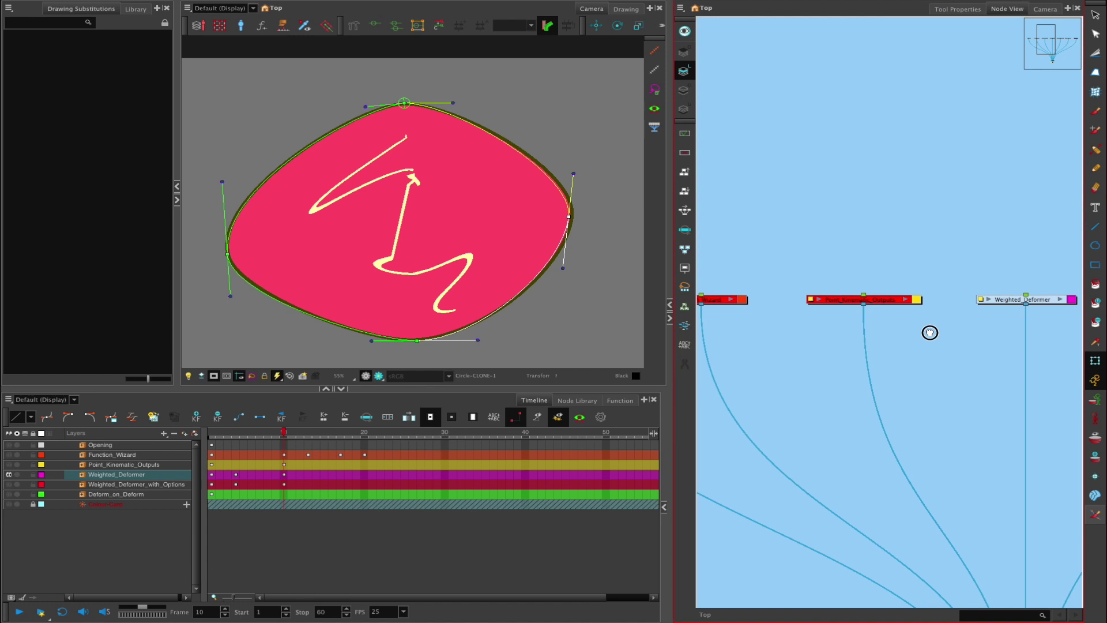
Step: Inside the Weighted_Deformer group, pull Circle-CLONE and OglBypass out of the chain
{"action": "double_click", "coordinate": [905, 288]}
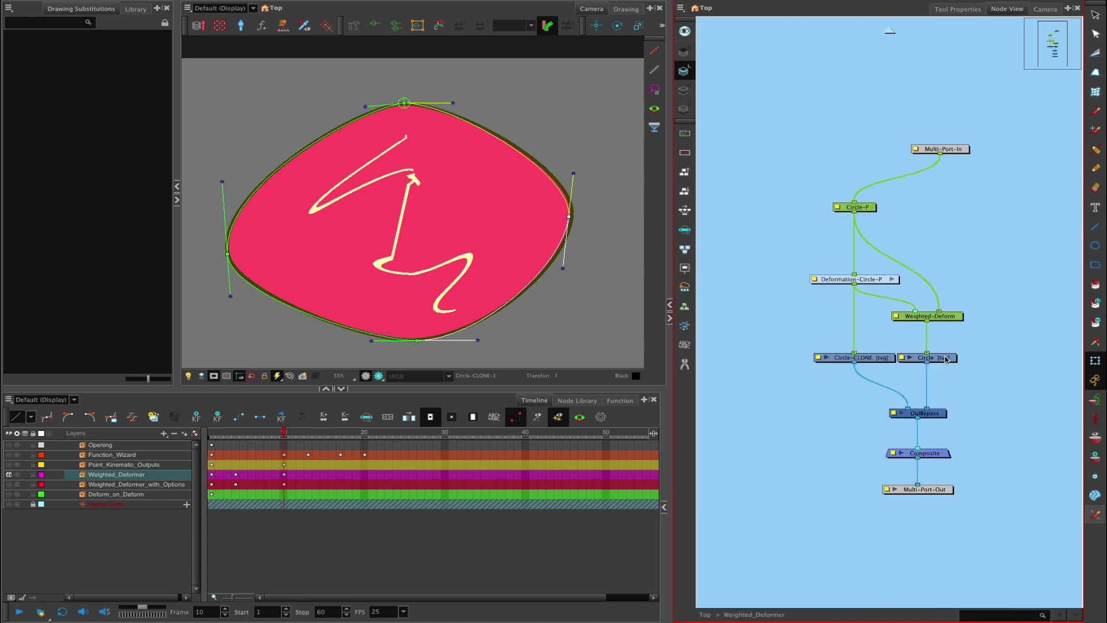
{"action": "left_click", "coordinate": [946, 359]}
{"action": "left_click", "coordinate": [871, 357]}
{"action": "left_click_drag", "start_coordinate": [872, 359], "coordinate": [878, 358]}
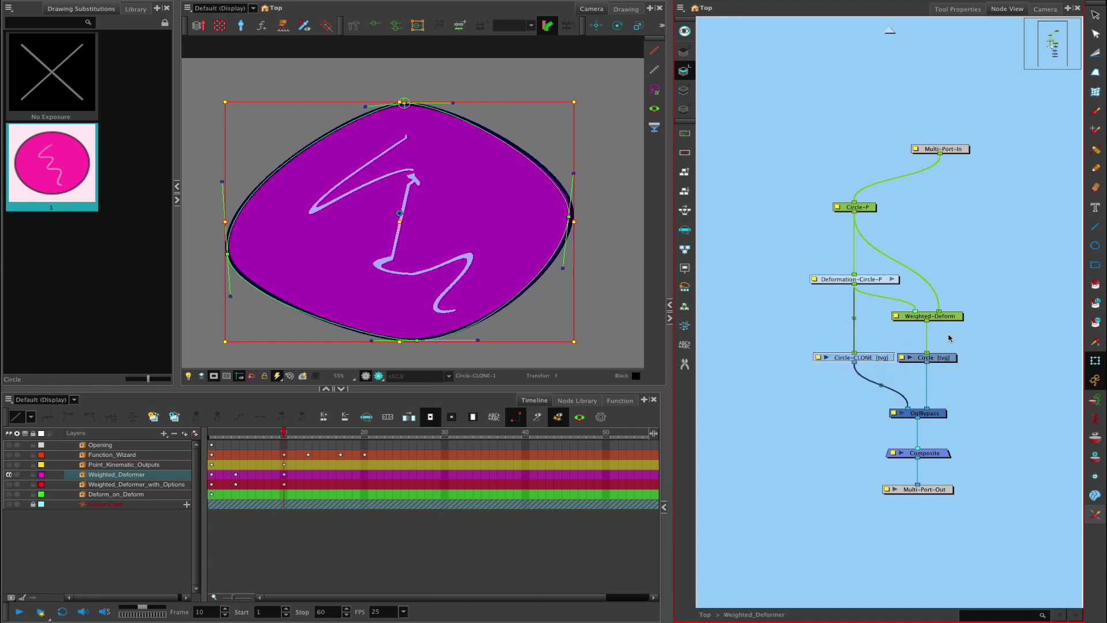
{"action": "left_click_drag", "start_coordinate": [857, 354], "coordinate": [770, 358]}
{"action": "left_click_drag", "start_coordinate": [935, 413], "coordinate": [811, 409]}
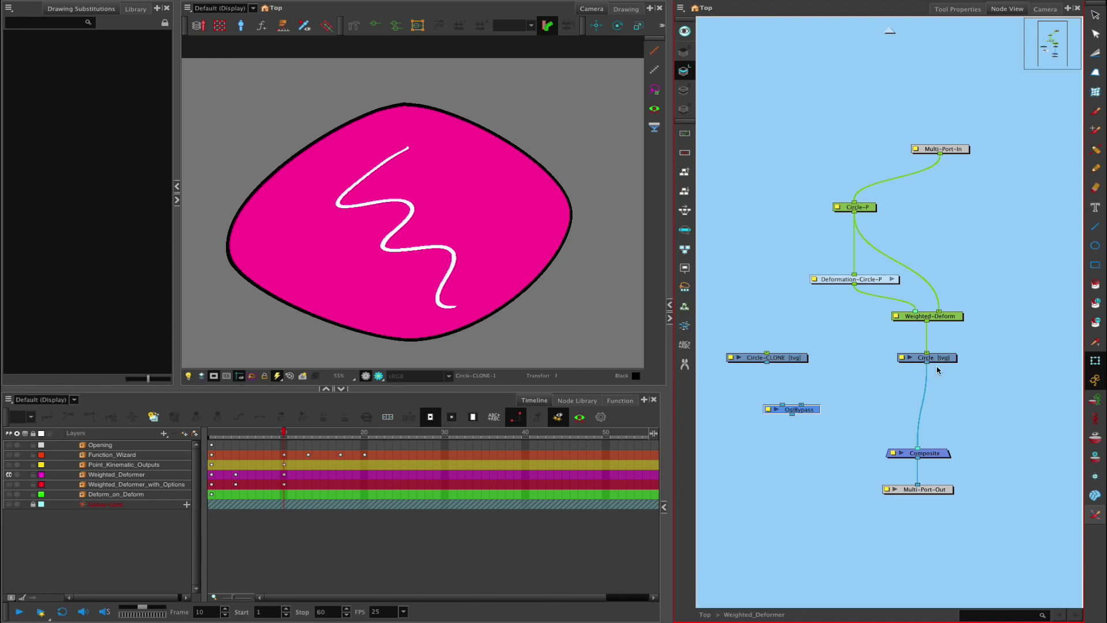
{"action": "scroll", "coordinate": [548, 243], "scroll_direction": "down", "scroll_amount": 2}
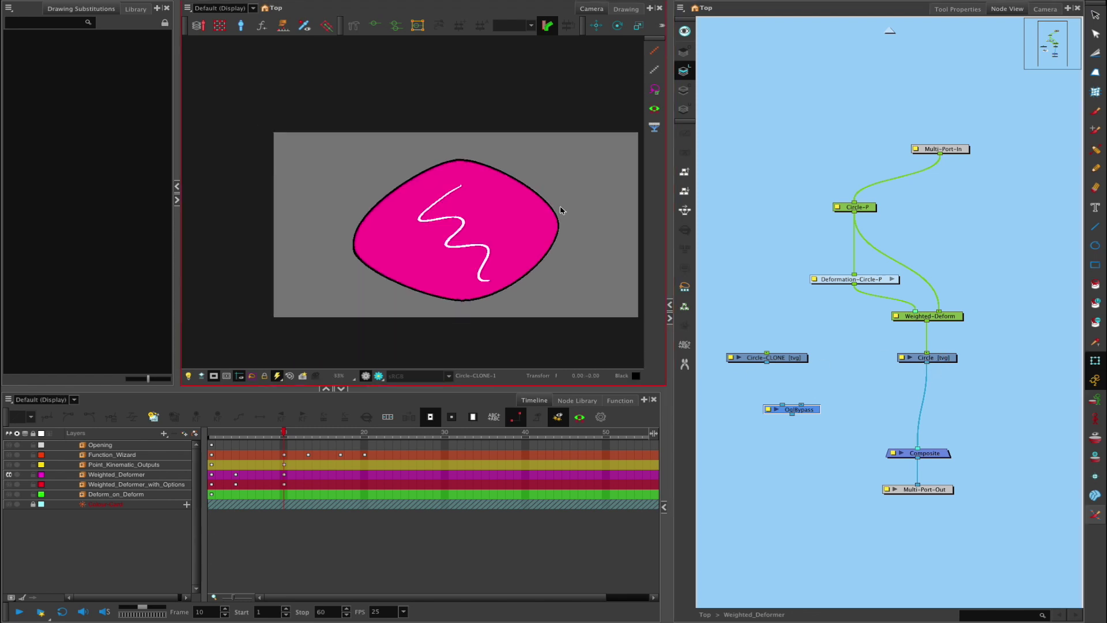
Step: Reshape the pink circle into a crescent, preview the render, then pull it back to a round blob
{"action": "left_click", "coordinate": [437, 287]}
{"action": "key", "text": "F11"}
{"action": "left_click_drag", "start_coordinate": [559, 227], "coordinate": [589, 229]}
{"action": "left_click_drag", "start_coordinate": [461, 284], "coordinate": [454, 186]}
{"action": "left_click", "coordinate": [378, 376]}
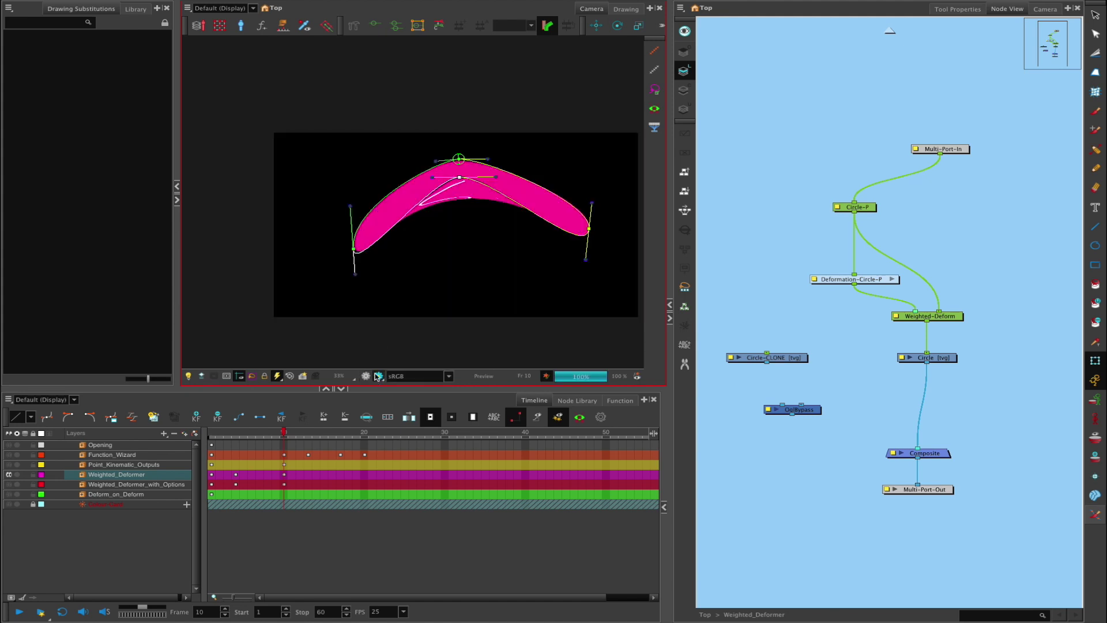
{"action": "left_click", "coordinate": [367, 375]}
{"action": "left_click_drag", "start_coordinate": [460, 176], "coordinate": [477, 292]}
{"action": "left_click_drag", "start_coordinate": [589, 229], "coordinate": [578, 224]}
Step: Try wiring Deformation-Circle-P straight into Circle, then undo to restore Weighted-Deform in the chain
{"action": "left_click", "coordinate": [821, 366]}
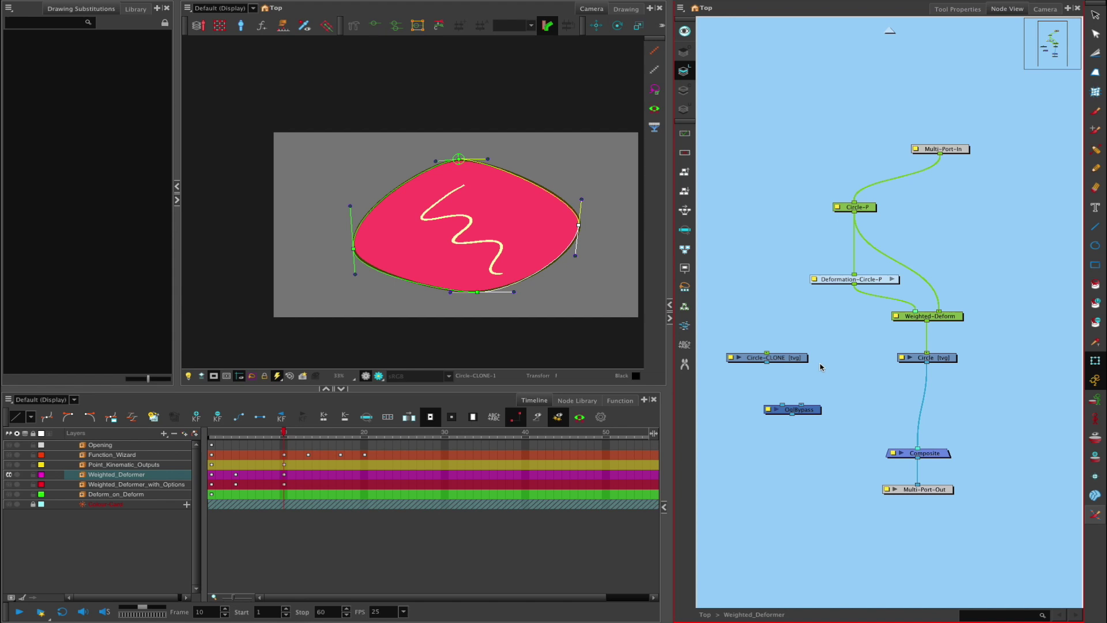
{"action": "left_click_drag", "start_coordinate": [938, 316], "coordinate": [1014, 317]}
{"action": "left_click_drag", "start_coordinate": [868, 290], "coordinate": [927, 353]}
{"action": "left_click", "coordinate": [483, 212]}
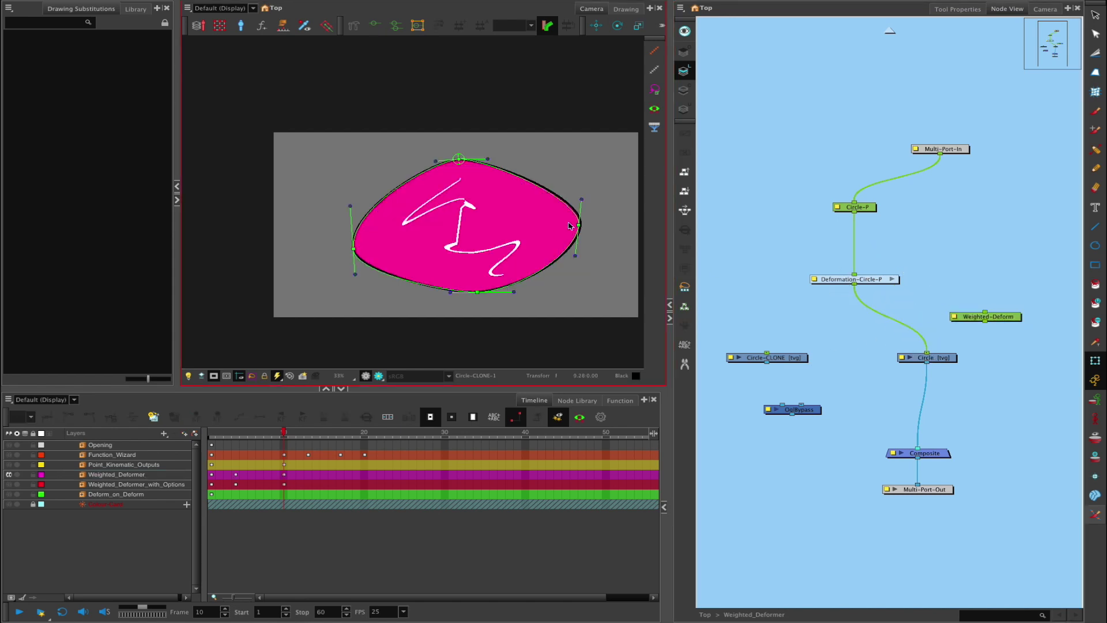
{"action": "left_click_drag", "start_coordinate": [483, 212], "coordinate": [491, 279]}
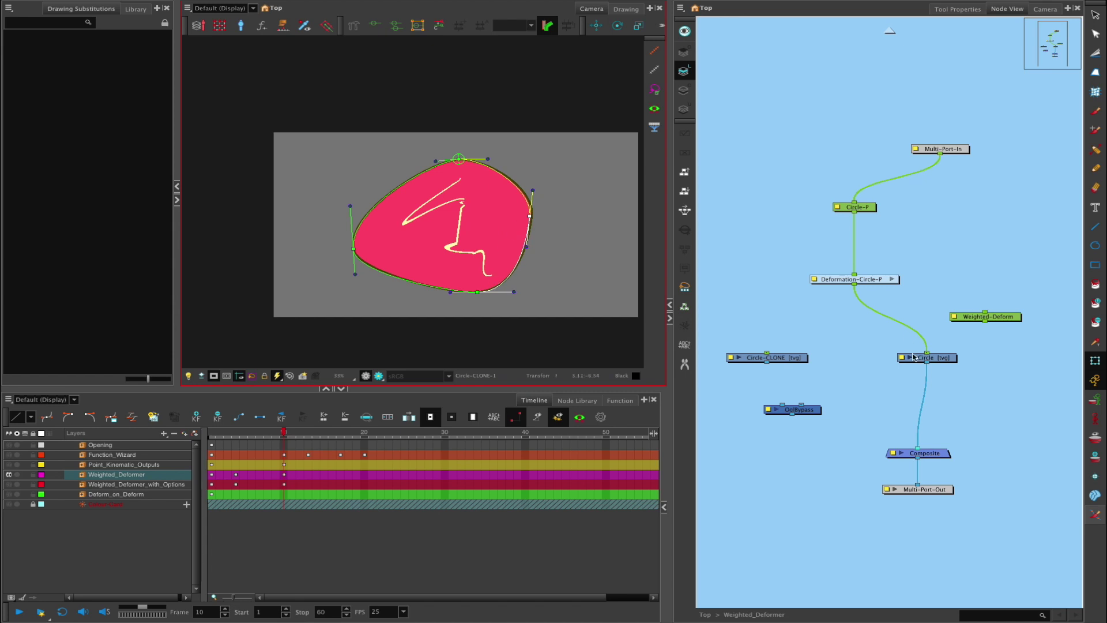
{"action": "key", "text": "ctrl+z"}
{"action": "key", "text": "ctrl+z"}
{"action": "key", "text": "ctrl+z"}
{"action": "key", "text": "ctrl+z"}
{"action": "key", "text": "ctrl+z"}
{"action": "key", "text": "ctrl+z"}
{"action": "key", "text": "ctrl+z"}
{"action": "key", "text": "ctrl+z"}
{"action": "key", "text": "ctrl+shift+z"}
{"action": "key", "text": "ctrl+z"}
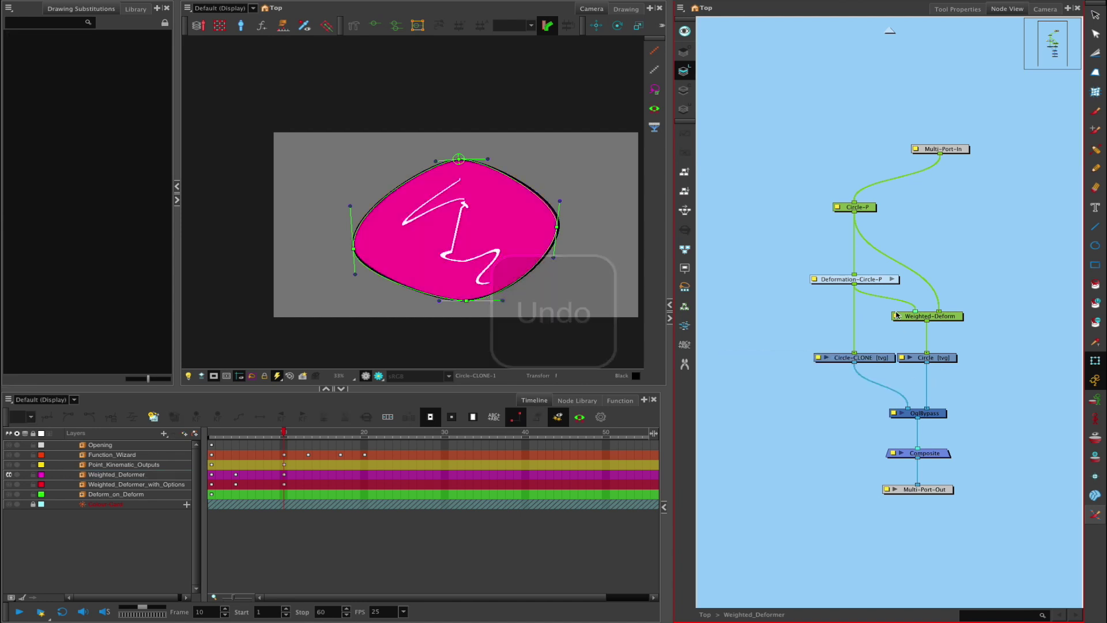
{"action": "left_click", "coordinate": [580, 420]}
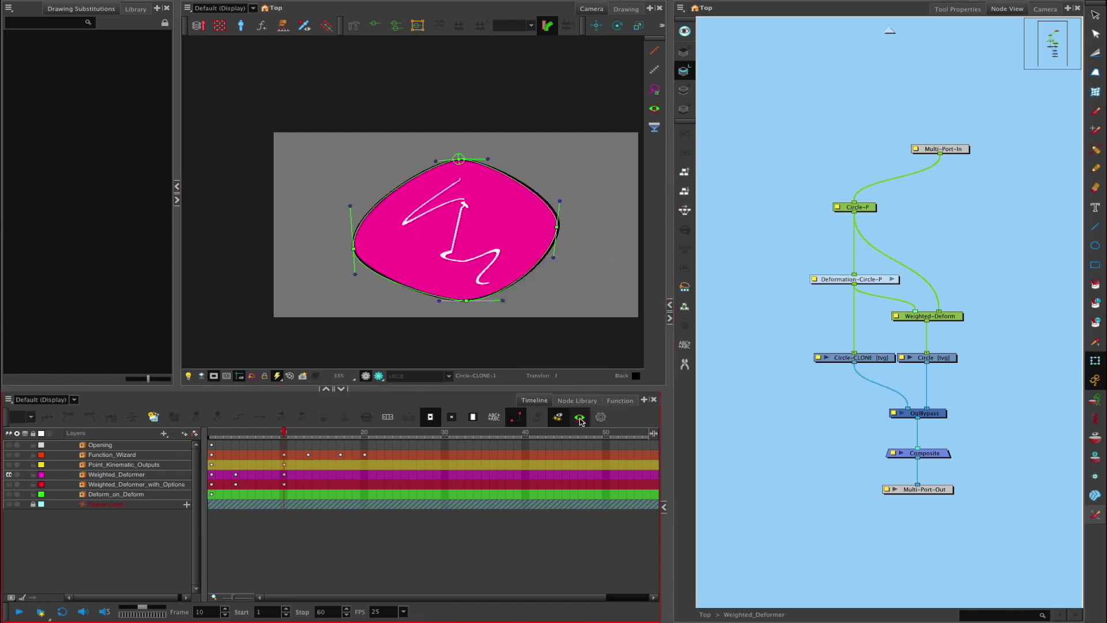
Step: Toggle the timeline's OpenGL bypass on and off, dismissing the errors, while adjusting the blob's right side
{"action": "left_click", "coordinate": [578, 420]}
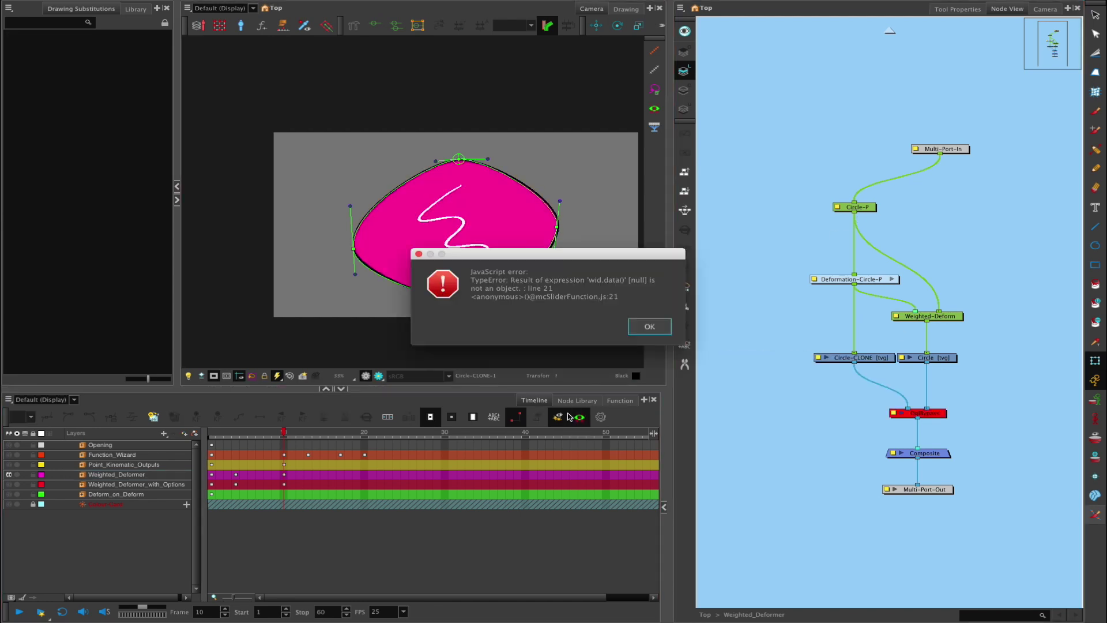
{"action": "left_click", "coordinate": [649, 327]}
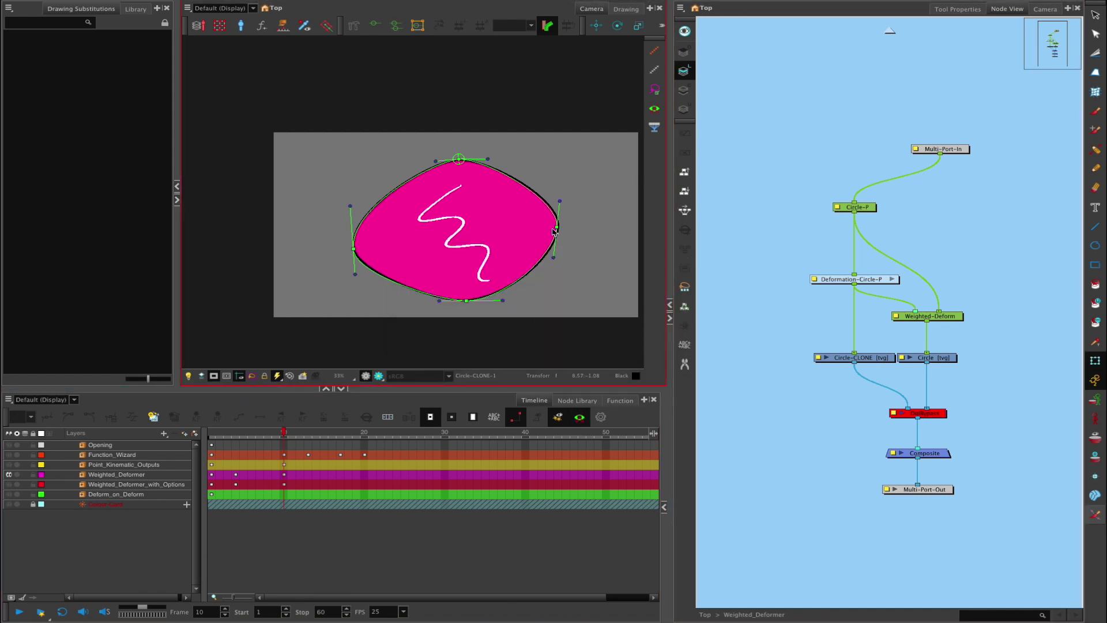
{"action": "mouse_move", "coordinate": [555, 228]}
{"action": "left_mouse_down"}
{"action": "mouse_move", "coordinate": [476, 230]}
{"action": "mouse_move", "coordinate": [553, 231]}
{"action": "left_mouse_up"}
{"action": "left_click", "coordinate": [584, 417]}
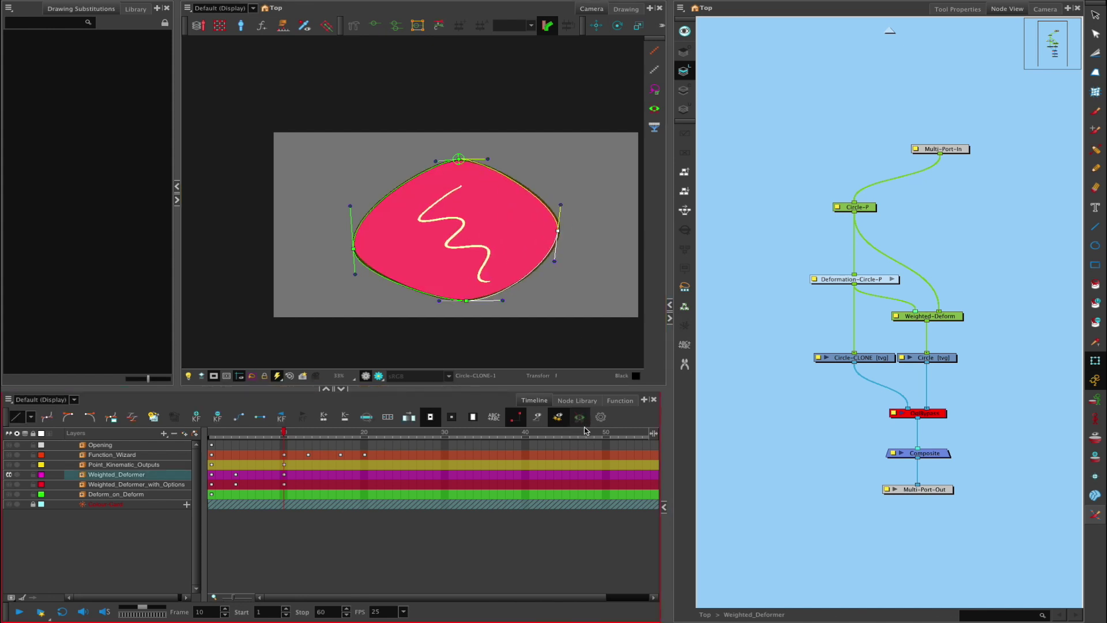
{"action": "left_click", "coordinate": [649, 324]}
{"action": "mouse_move", "coordinate": [557, 229]}
{"action": "left_mouse_down"}
{"action": "mouse_move", "coordinate": [519, 227]}
{"action": "mouse_move", "coordinate": [566, 231]}
{"action": "left_mouse_up"}
Step: Push the blob's right side outward, flatten its lower edge, and open the OpenGL bypass selector
{"action": "left_click", "coordinate": [582, 417]}
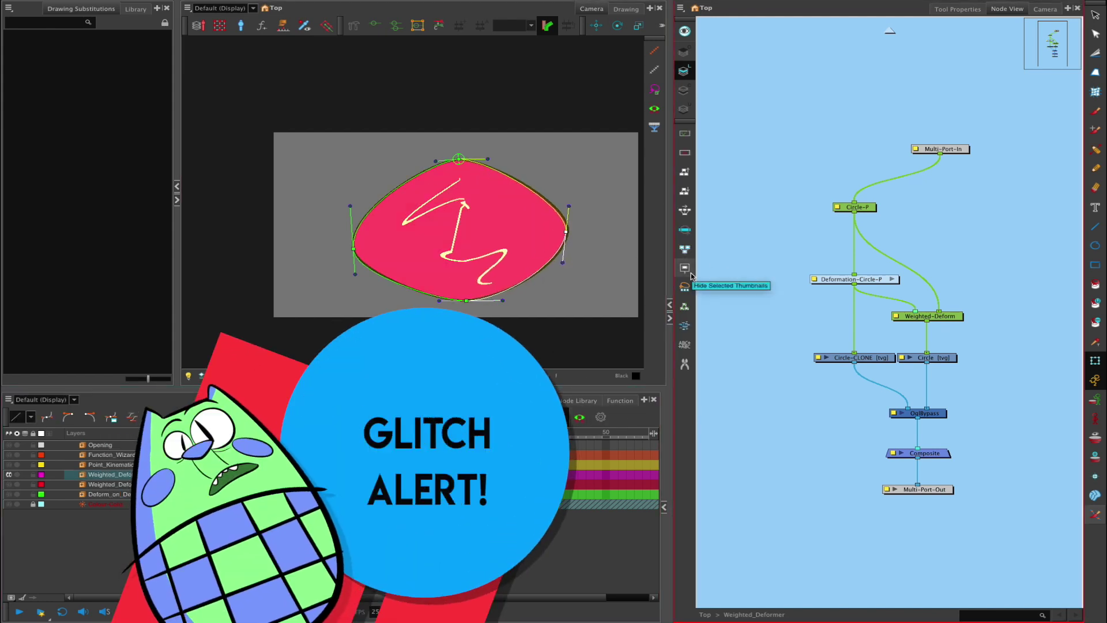
{"action": "mouse_move", "coordinate": [565, 232]}
{"action": "left_mouse_down"}
{"action": "mouse_move", "coordinate": [565, 178]}
{"action": "mouse_move", "coordinate": [529, 225]}
{"action": "mouse_move", "coordinate": [569, 225]}
{"action": "left_mouse_up"}
{"action": "left_click_drag", "start_coordinate": [466, 300], "coordinate": [471, 277]}
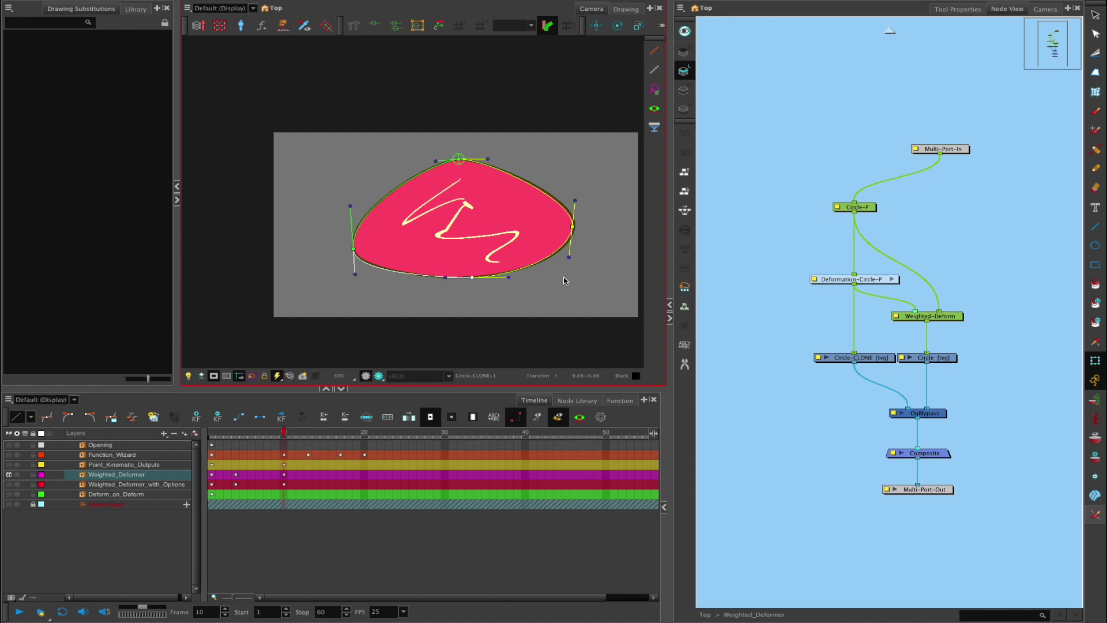
{"action": "left_click", "coordinate": [951, 315]}
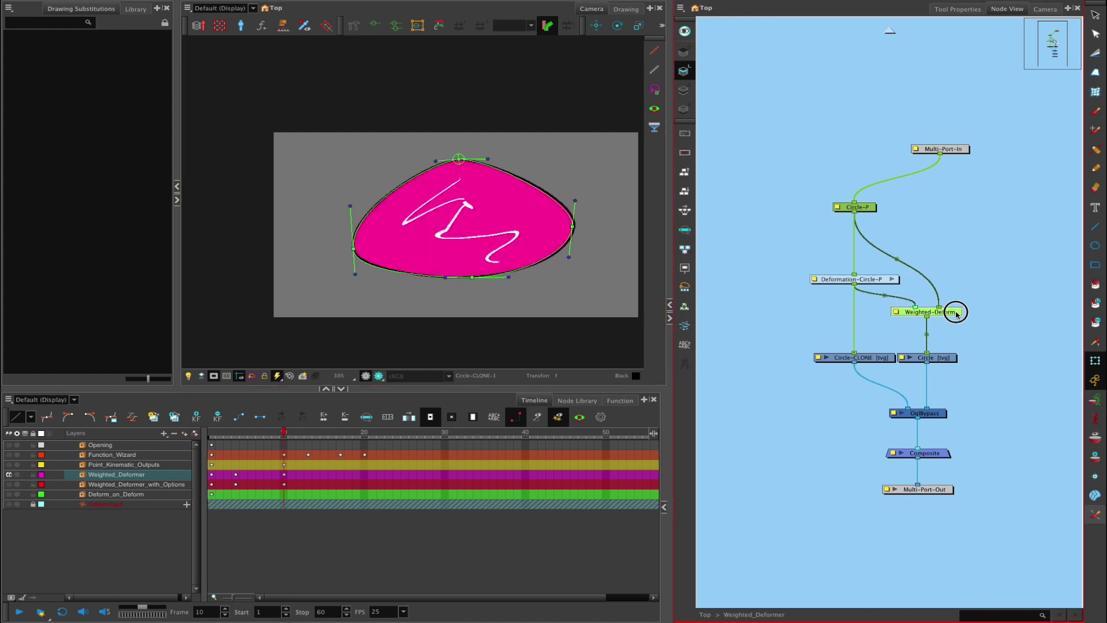
{"action": "left_click", "coordinate": [600, 418]}
Step: In the OpenGL Bypass dialog, compare on and off, leaving Weighted_Deformer/OglBypass unchecked
{"action": "left_click_drag", "start_coordinate": [610, 136], "coordinate": [806, 81]}
{"action": "left_click_drag", "start_coordinate": [872, 409], "coordinate": [864, 173]}
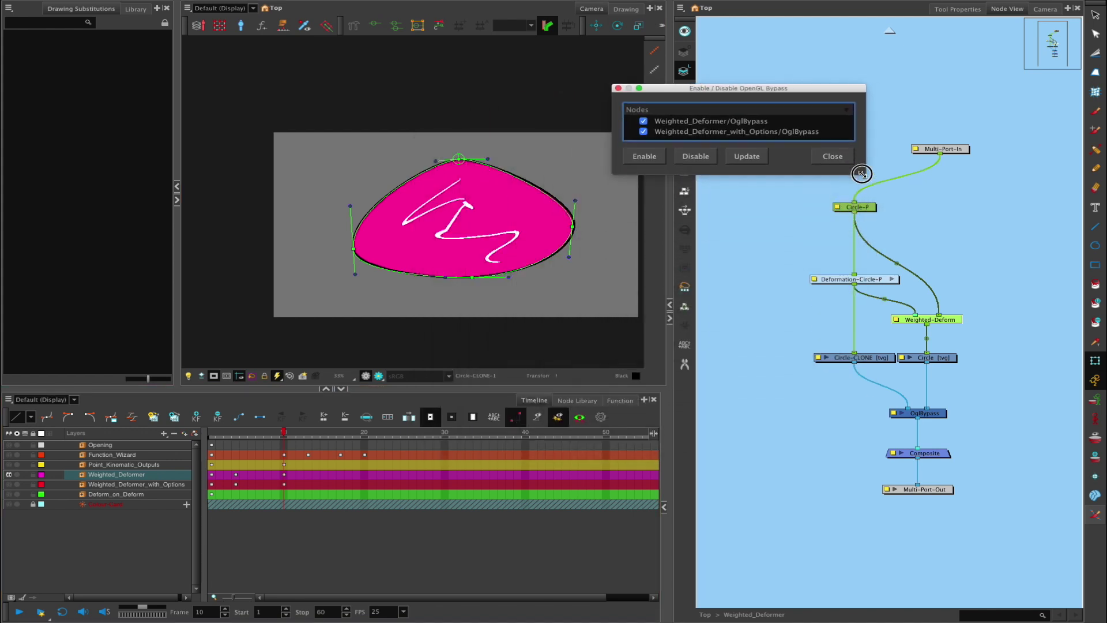
{"action": "left_click_drag", "start_coordinate": [705, 90], "coordinate": [721, 73]}
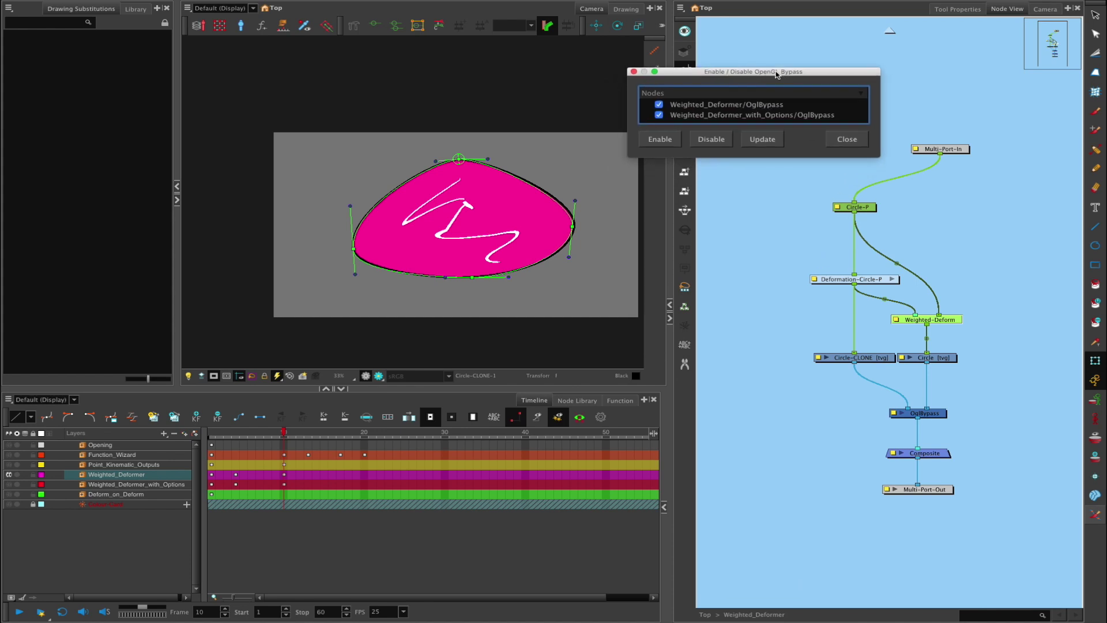
{"action": "left_click", "coordinate": [659, 115]}
{"action": "left_click", "coordinate": [659, 105]}
{"action": "left_click", "coordinate": [659, 105]}
{"action": "left_click", "coordinate": [659, 106]}
{"action": "left_click", "coordinate": [659, 105]}
{"action": "left_click", "coordinate": [659, 105]}
{"action": "left_click", "coordinate": [659, 105]}
{"action": "left_click", "coordinate": [659, 106]}
{"action": "left_click", "coordinate": [659, 106]}
{"action": "left_click", "coordinate": [659, 106]}
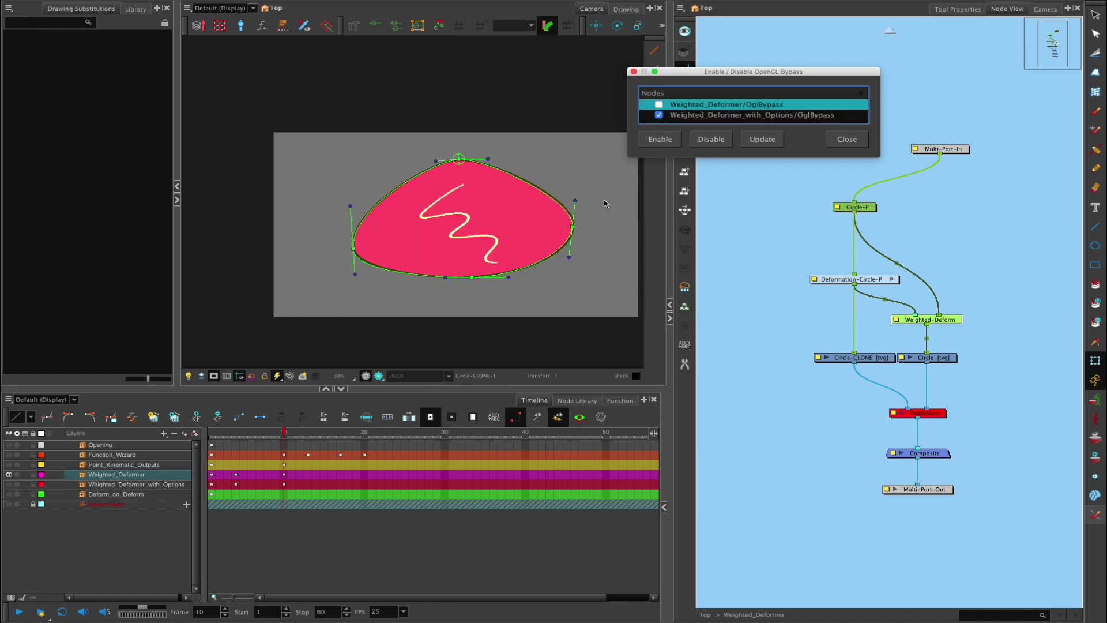
{"action": "left_click_drag", "start_coordinate": [683, 71], "coordinate": [716, 64]}
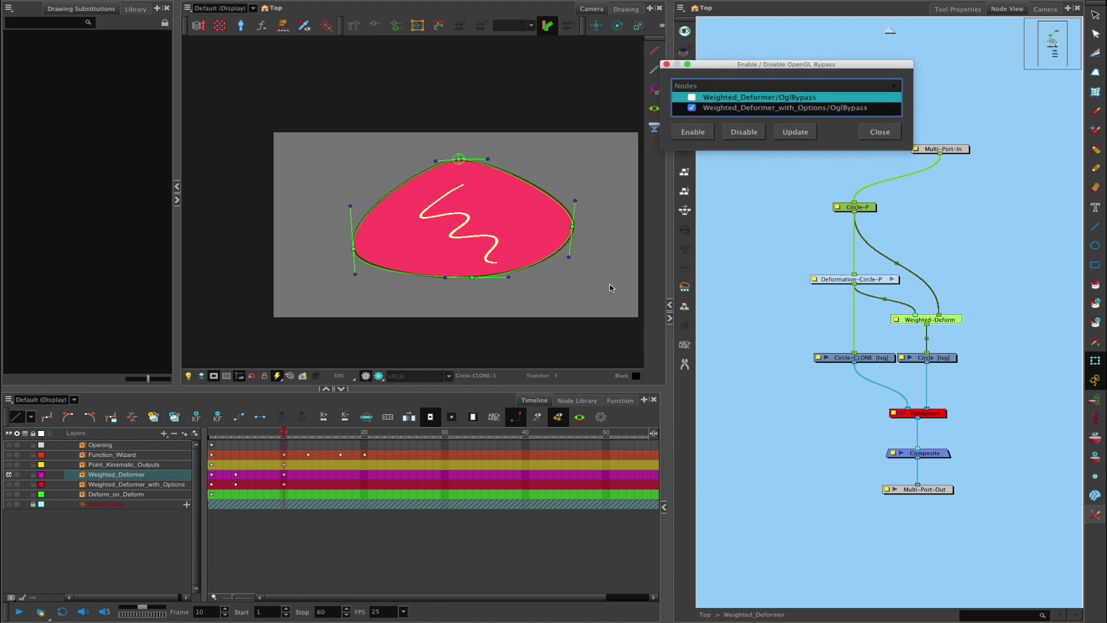
{"action": "right_click", "coordinate": [622, 421]}
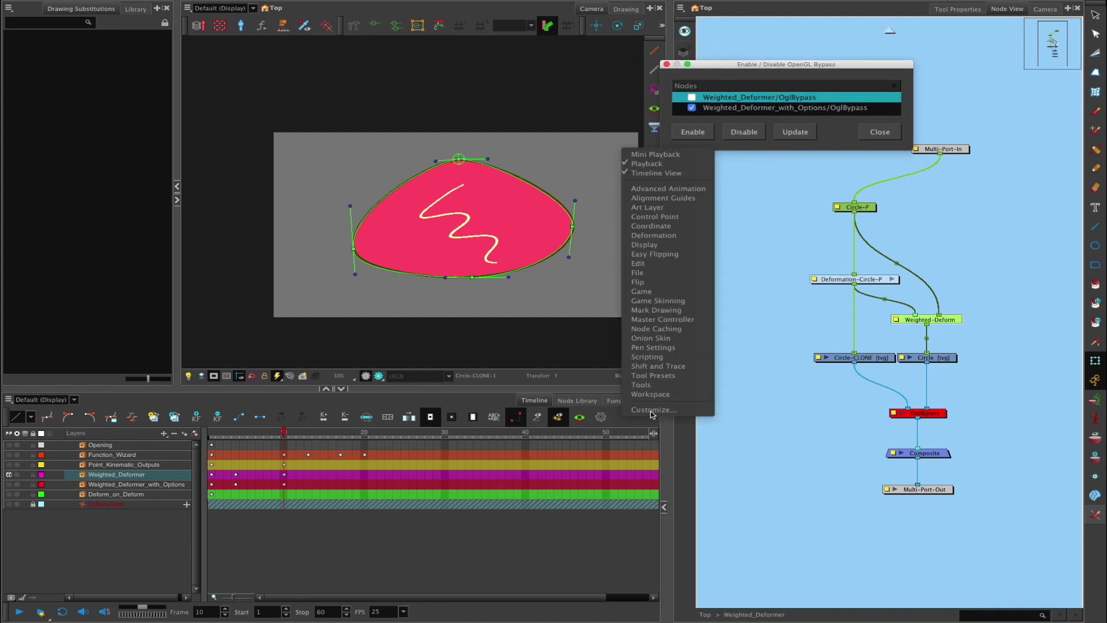
Step: In the Timeline toolbar's Customize window, search 'openg' and find the OpenGL bypass selector script
{"action": "left_click", "coordinate": [654, 412]}
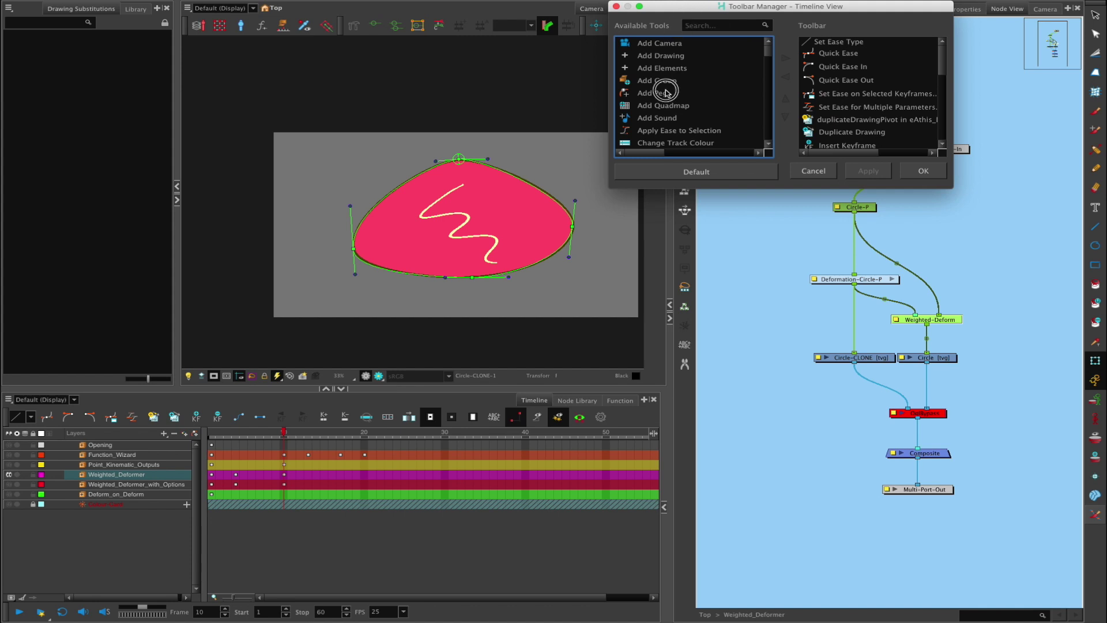
{"action": "left_click_drag", "start_coordinate": [703, 8], "coordinate": [717, 129]}
{"action": "left_click", "coordinate": [723, 148]}
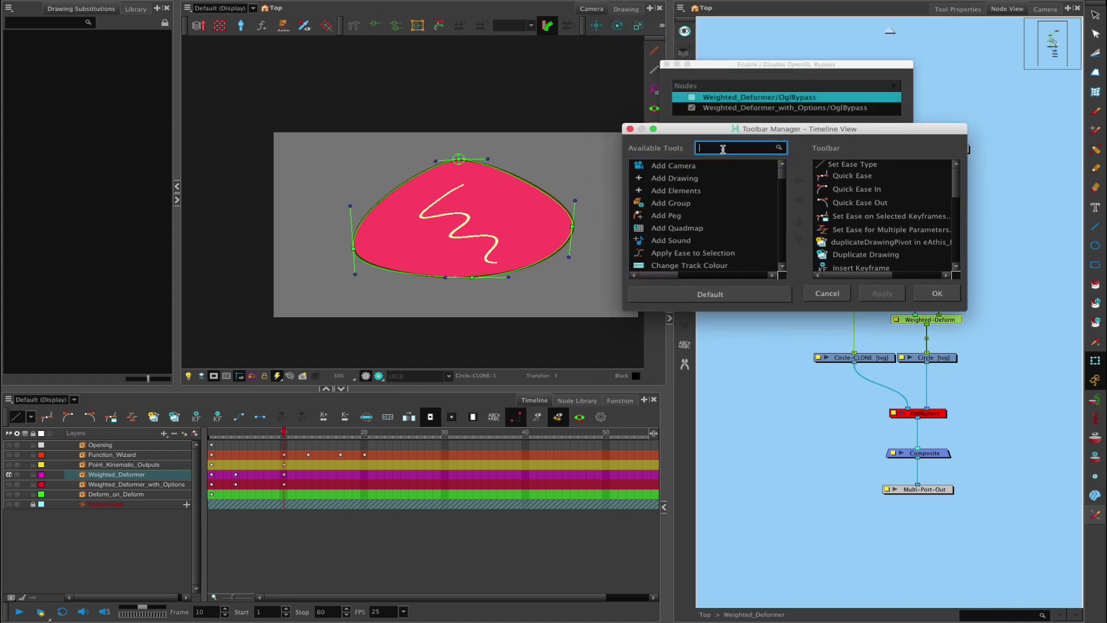
{"action": "type", "text": "op"}
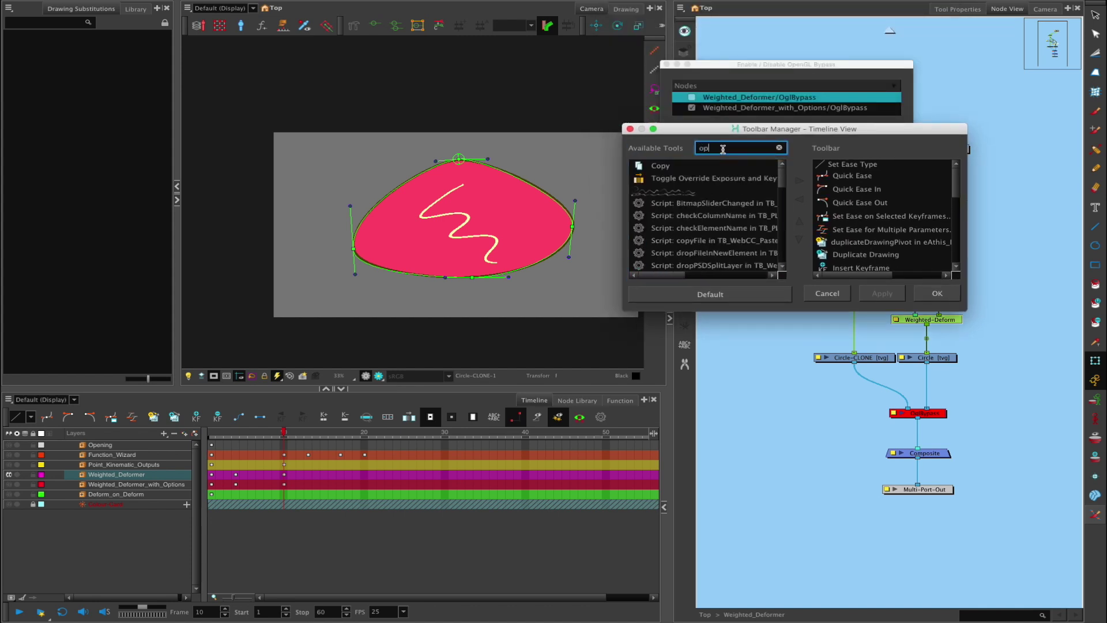
{"action": "type", "text": "engl"}
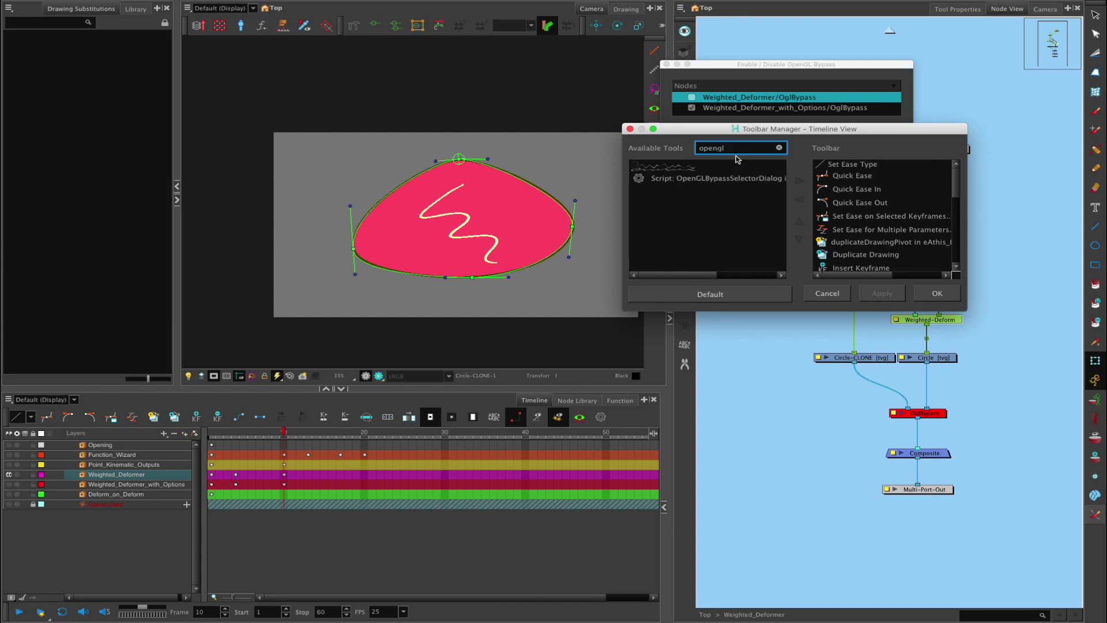
{"action": "left_click", "coordinate": [744, 177]}
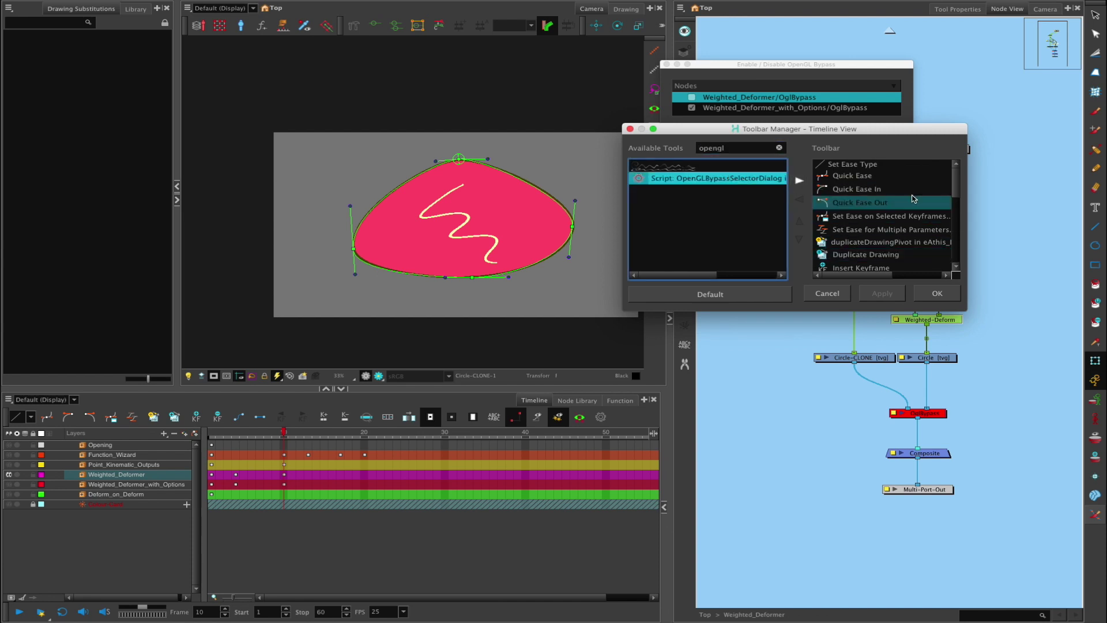
{"action": "left_click_drag", "start_coordinate": [956, 188], "coordinate": [955, 296]}
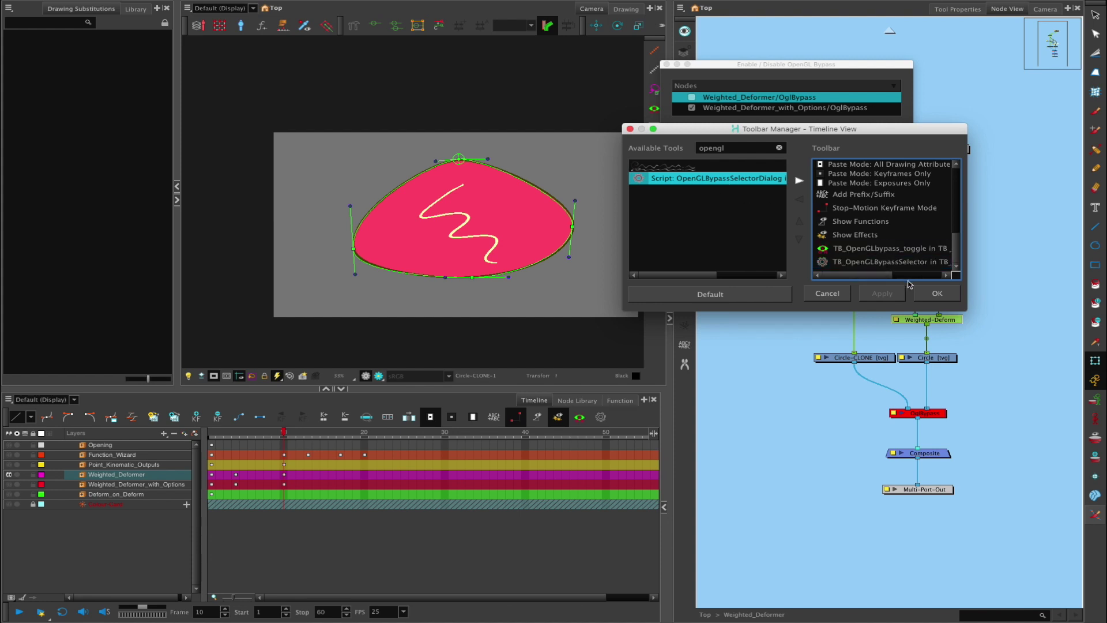
{"action": "left_click_drag", "start_coordinate": [969, 292], "coordinate": [1005, 293]}
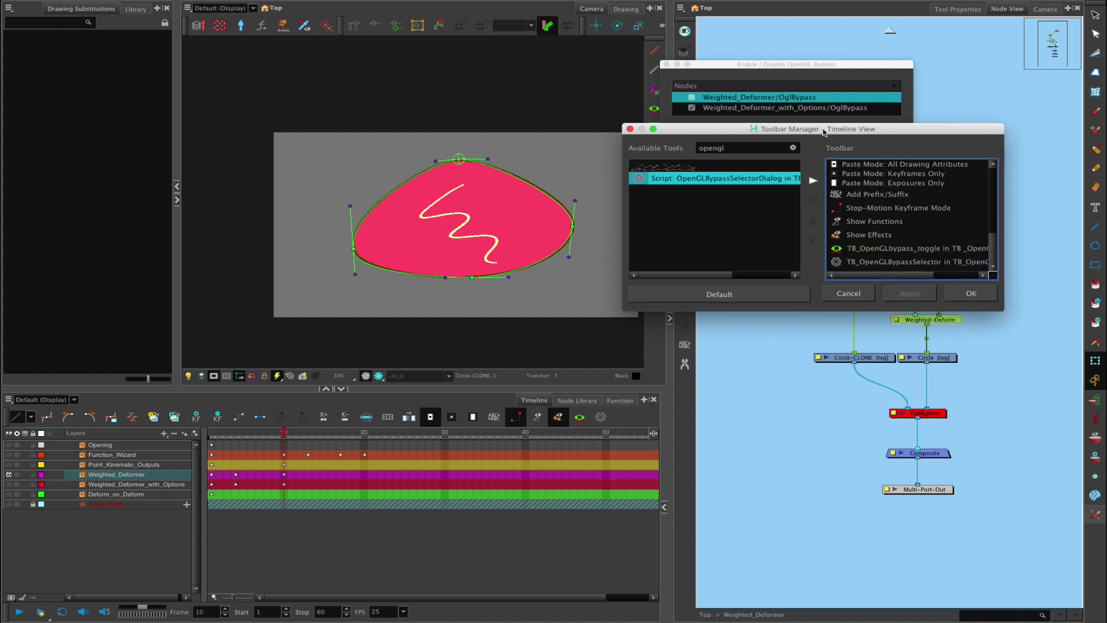
{"action": "left_click_drag", "start_coordinate": [823, 129], "coordinate": [831, 214]}
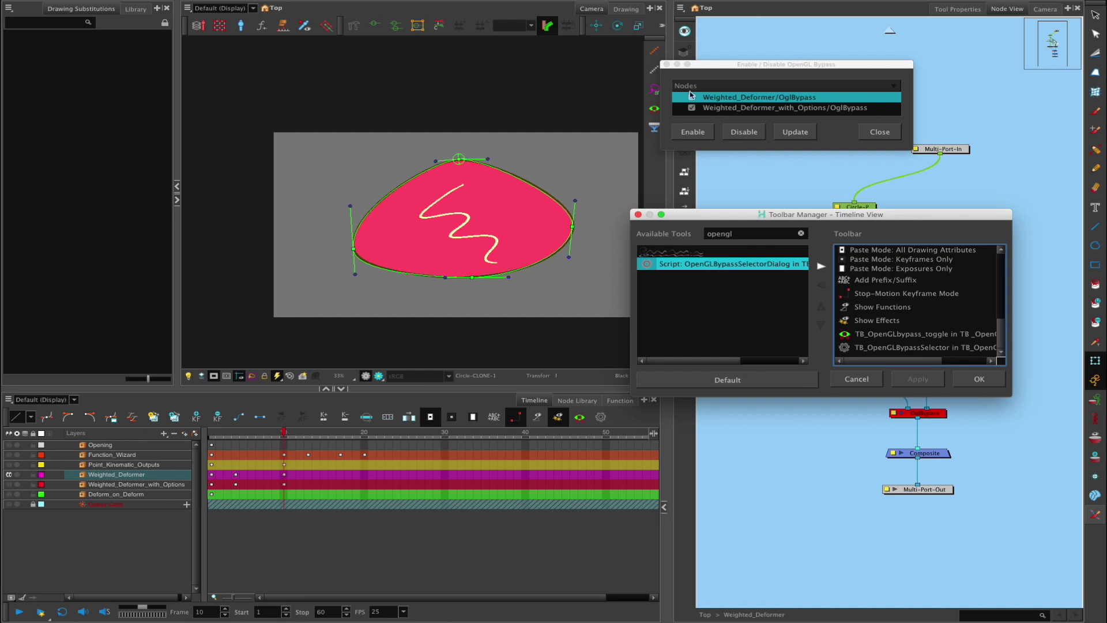
Step: Clear the tool search, browse the list, then close Toolbar Manager and the OpenGL Bypass dialog
{"action": "left_click", "coordinate": [733, 235]}
{"action": "left_click", "coordinate": [731, 235]}
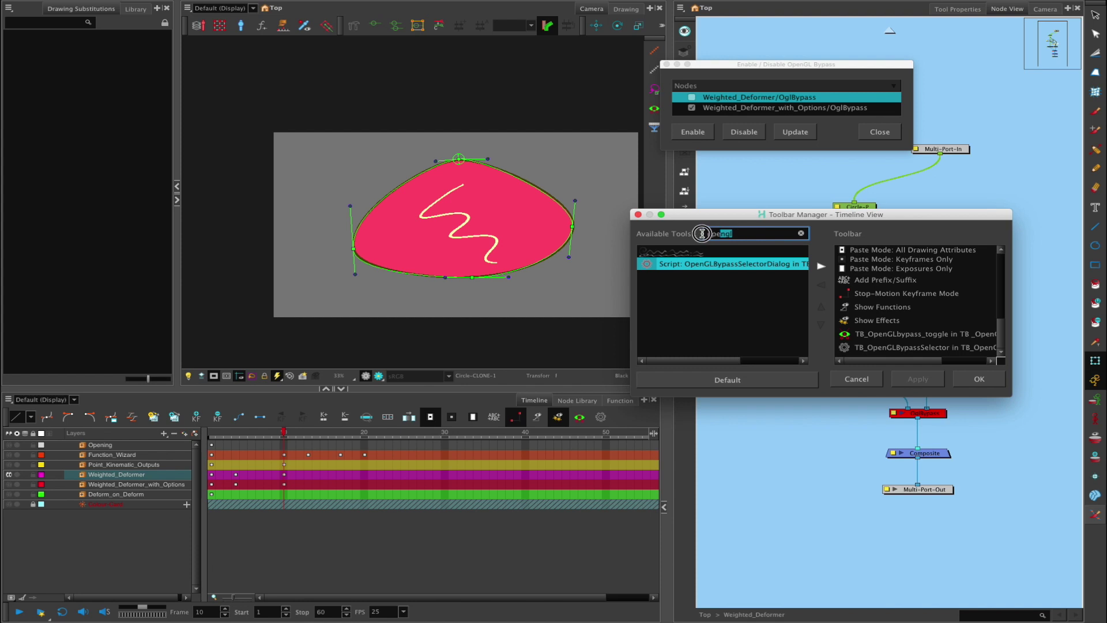
{"action": "double_click", "coordinate": [724, 232]}
{"action": "left_click", "coordinate": [801, 233]}
{"action": "scroll", "coordinate": [784, 312], "scroll_direction": "down", "scroll_amount": 20}
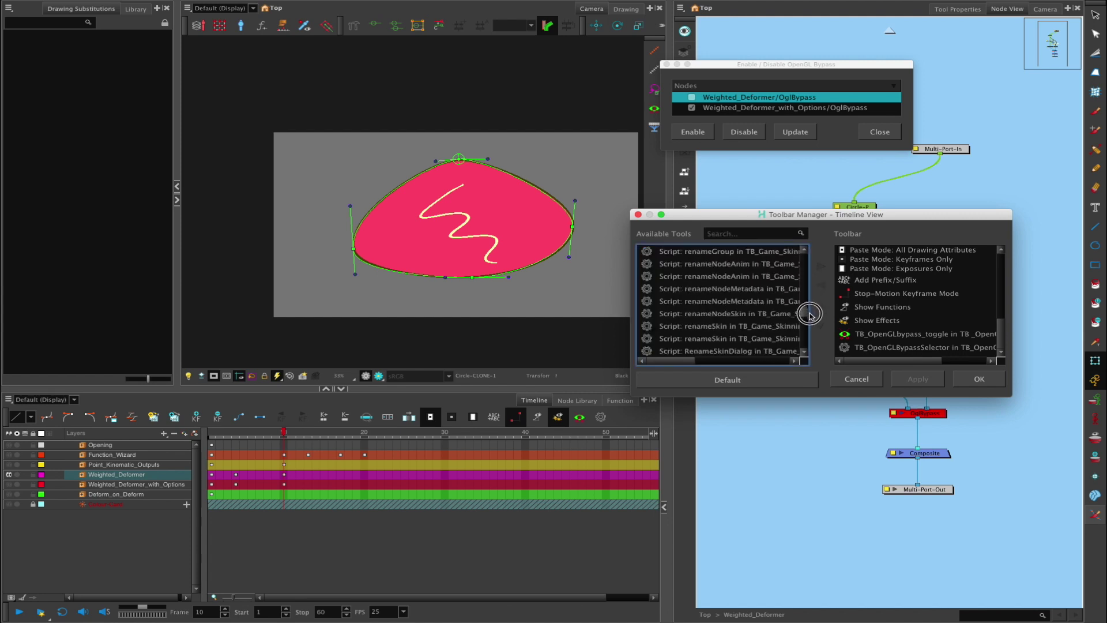
{"action": "left_click_drag", "start_coordinate": [804, 342], "coordinate": [810, 222]}
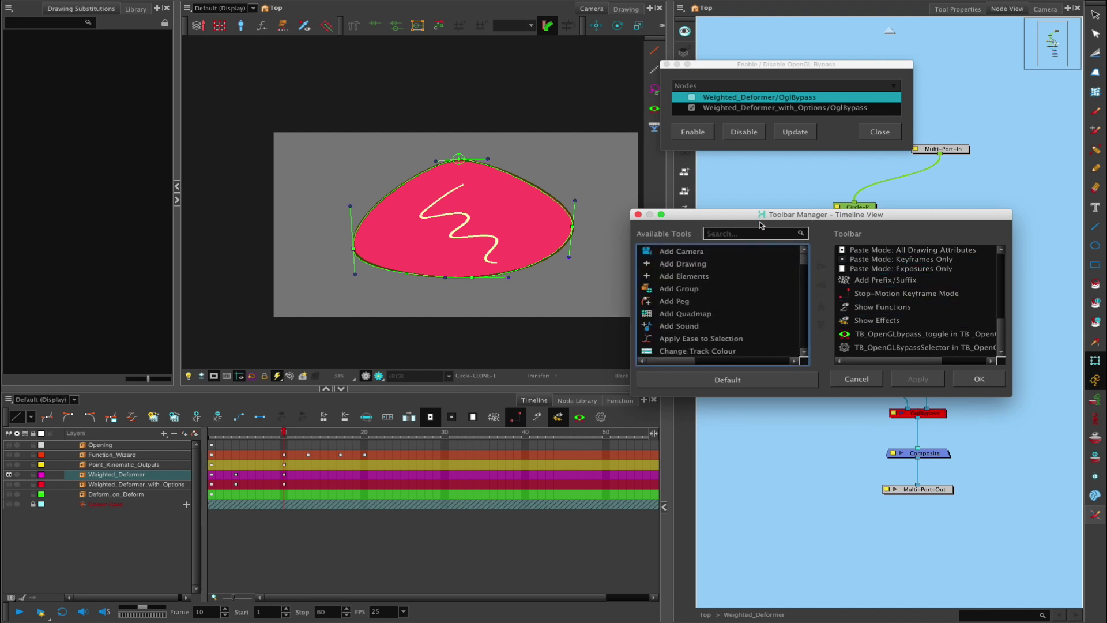
{"action": "left_click", "coordinate": [637, 215]}
{"action": "left_click", "coordinate": [694, 98]}
{"action": "left_click", "coordinate": [667, 64]}
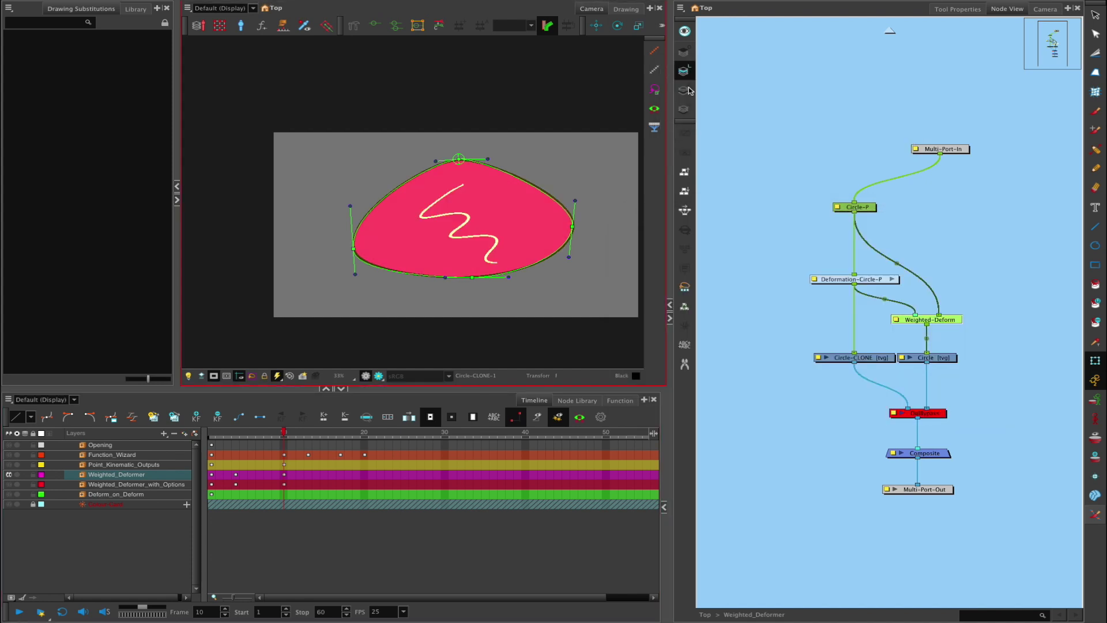
Step: Pull the circle's bottom and right deformer points inward and toggle the OglBypass preview
{"action": "mouse_move", "coordinate": [472, 277]}
{"action": "left_mouse_down"}
{"action": "mouse_move", "coordinate": [470, 247]}
{"action": "mouse_move", "coordinate": [475, 293]}
{"action": "left_mouse_up"}
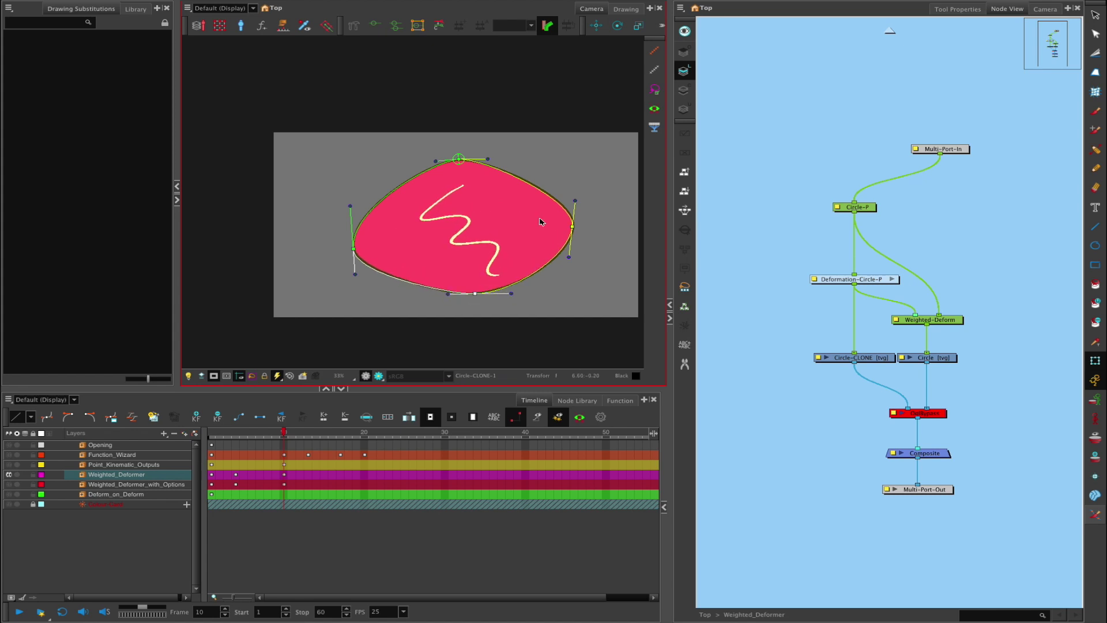
{"action": "left_click", "coordinate": [944, 413]}
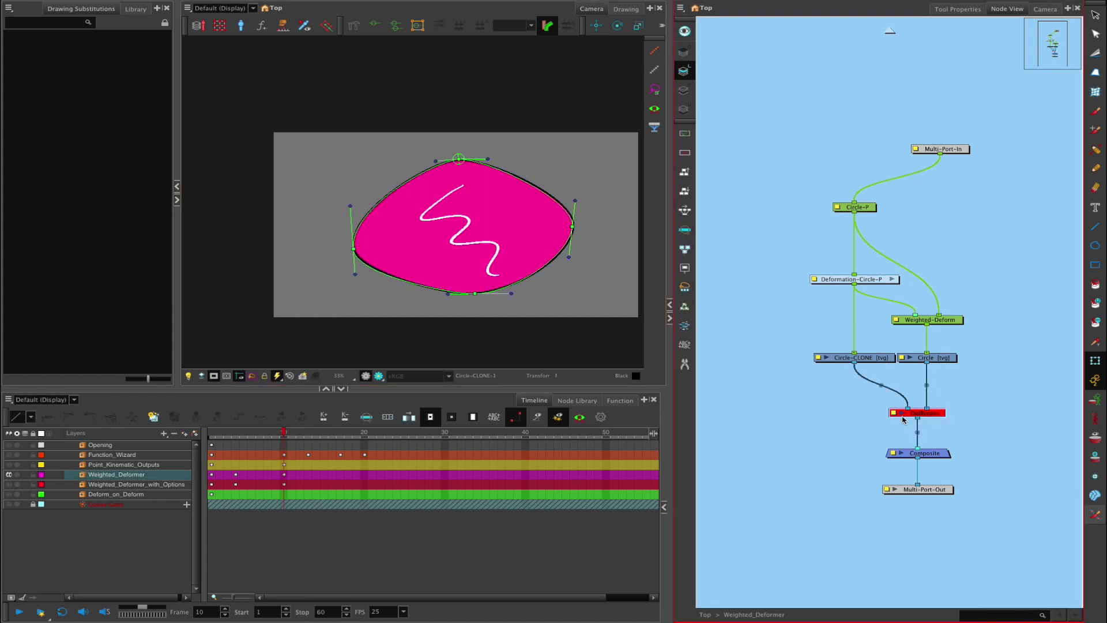
{"action": "left_click", "coordinate": [873, 359]}
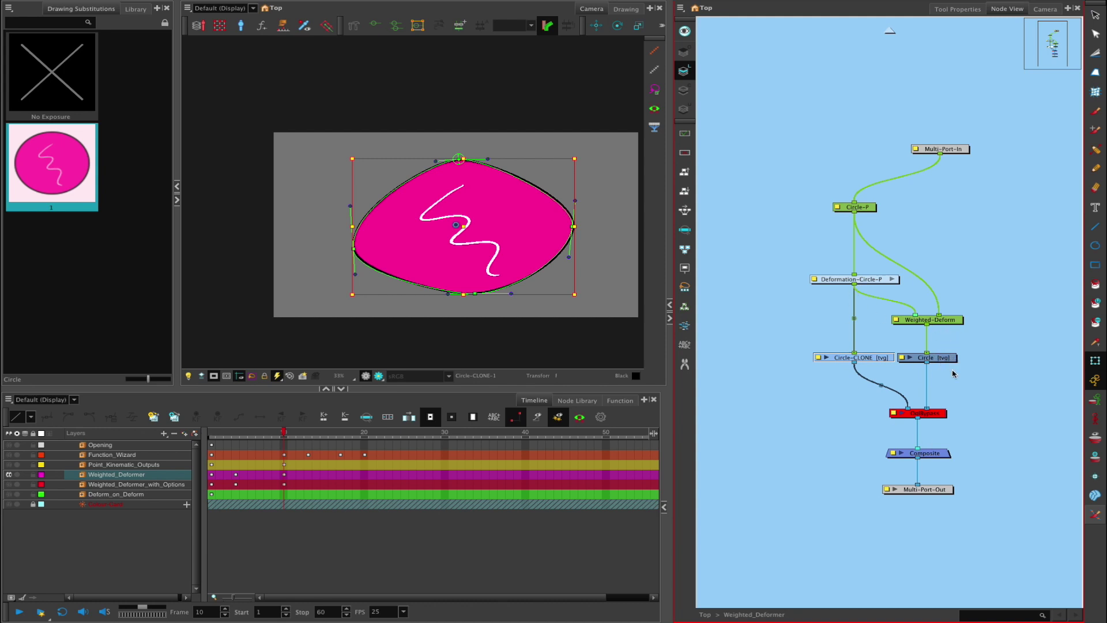
{"action": "left_click", "coordinate": [937, 412]}
{"action": "left_click_drag", "start_coordinate": [573, 227], "coordinate": [462, 225]}
{"action": "left_click", "coordinate": [580, 419]}
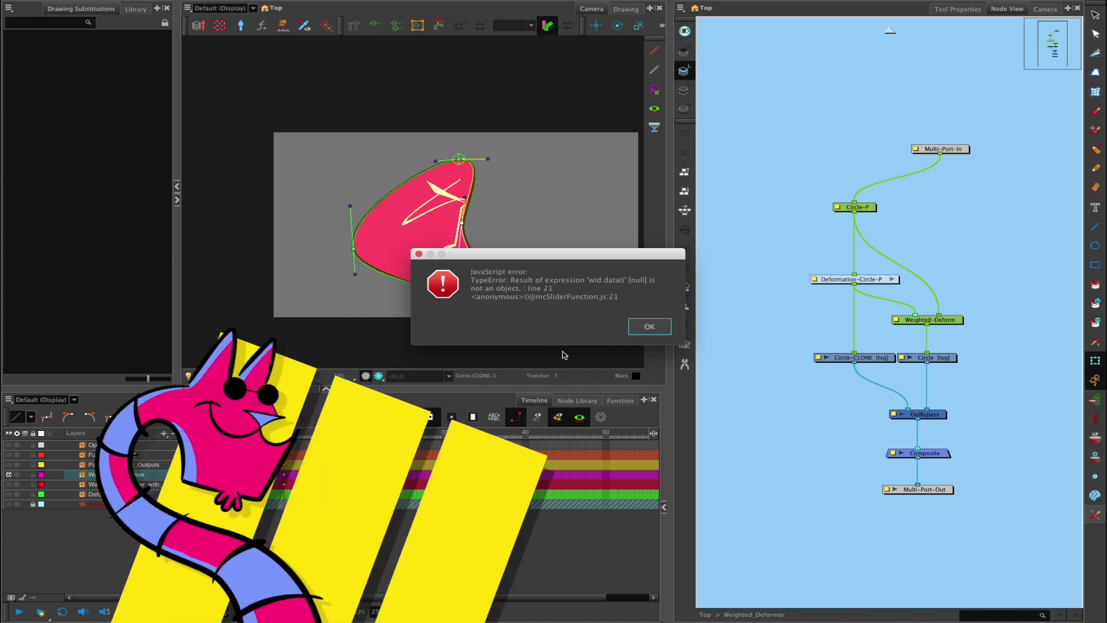
Step: Dismiss the JavaScript error, push the right point outward, and undo the stray circle transforms
{"action": "left_click", "coordinate": [648, 326]}
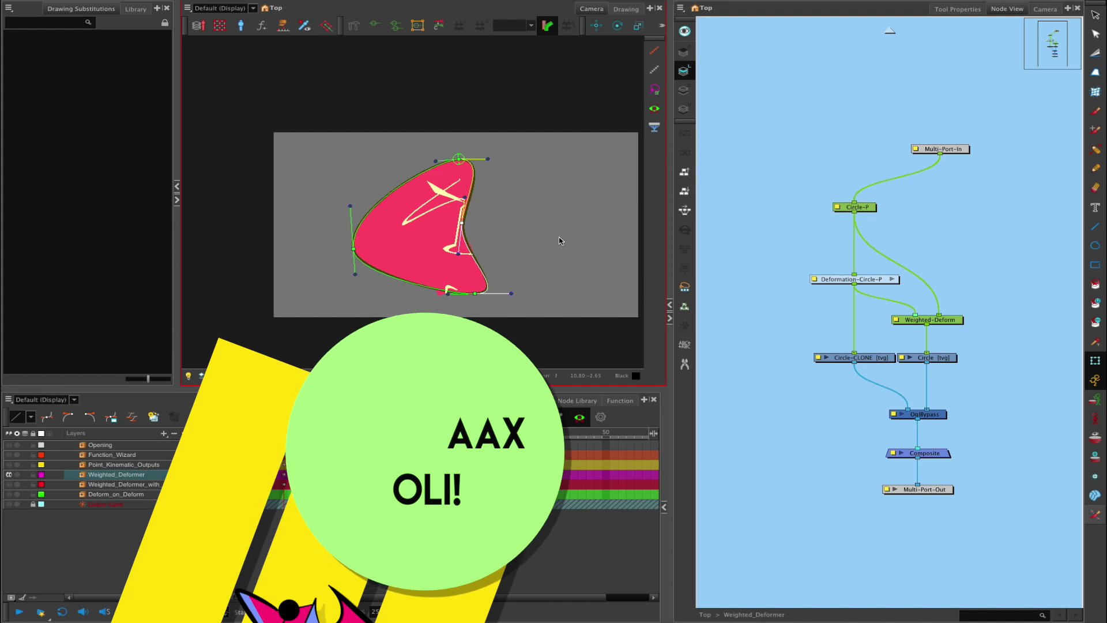
{"action": "left_click_drag", "start_coordinate": [462, 223], "coordinate": [493, 220]}
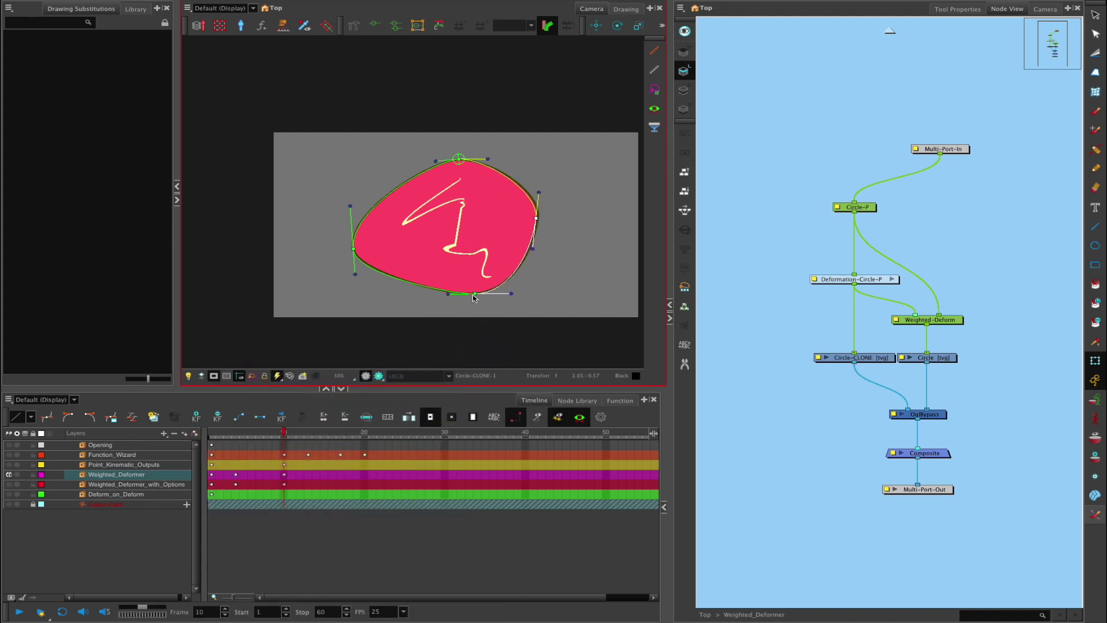
{"action": "left_click", "coordinate": [464, 247]}
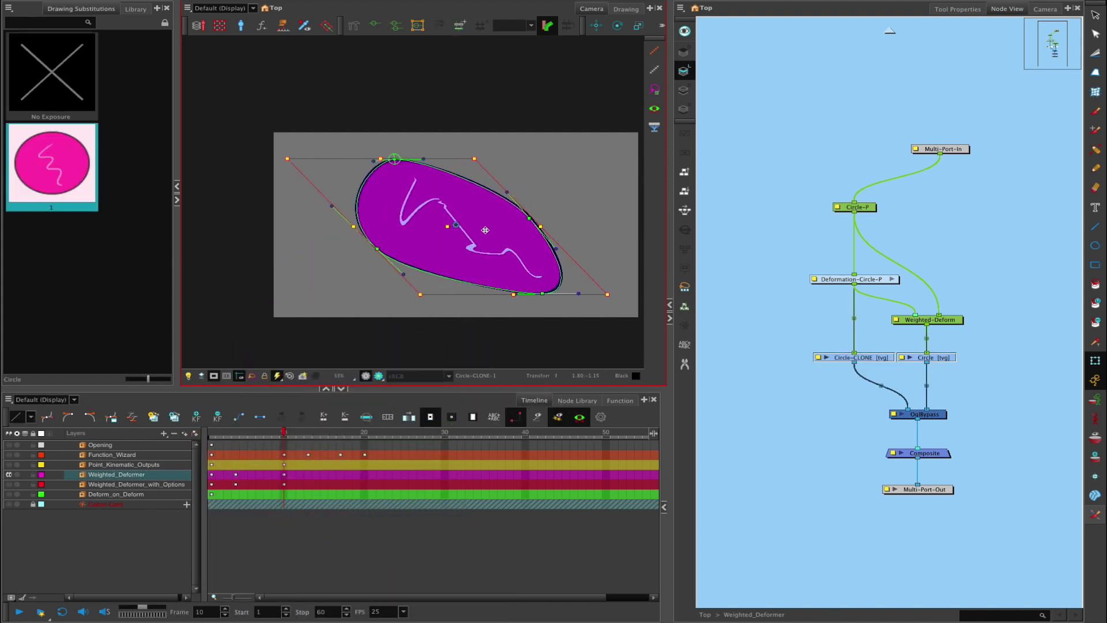
{"action": "key", "text": "ctrl+z"}
{"action": "left_click_drag", "start_coordinate": [471, 293], "coordinate": [456, 223]}
{"action": "key", "text": "ctrl+z"}
{"action": "key", "text": "ctrl+z"}
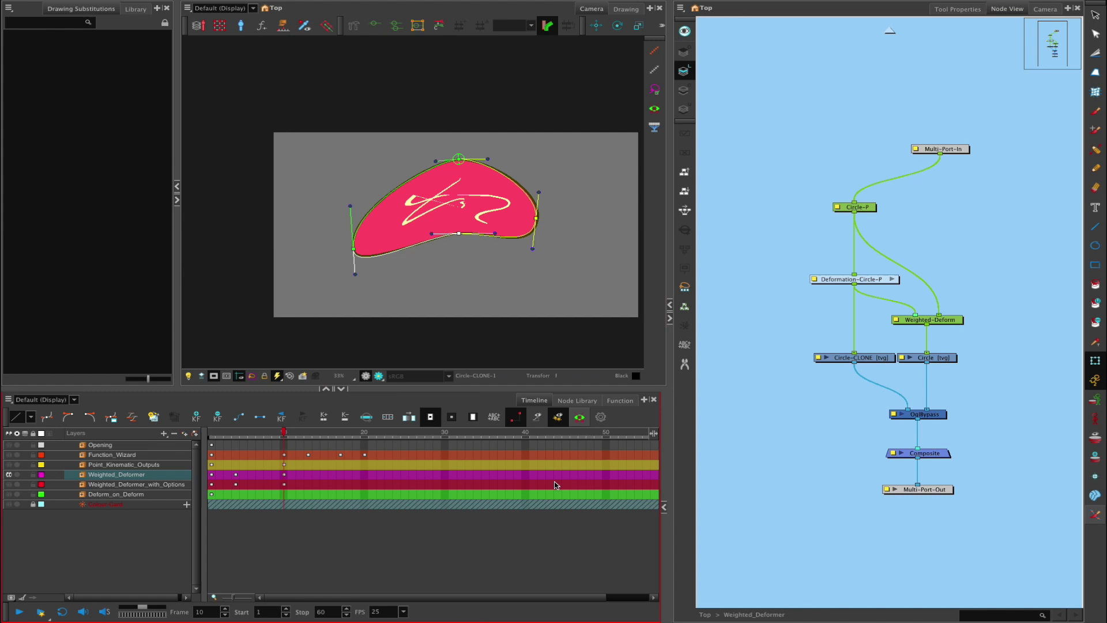
{"action": "key", "text": "ctrl+z"}
Step: Bend the pink shape into a lopsided boomerang and leave the OglBypass node disabled
{"action": "left_click_drag", "start_coordinate": [461, 234], "coordinate": [467, 239]}
{"action": "left_click", "coordinate": [549, 252]}
{"action": "left_click", "coordinate": [579, 418]}
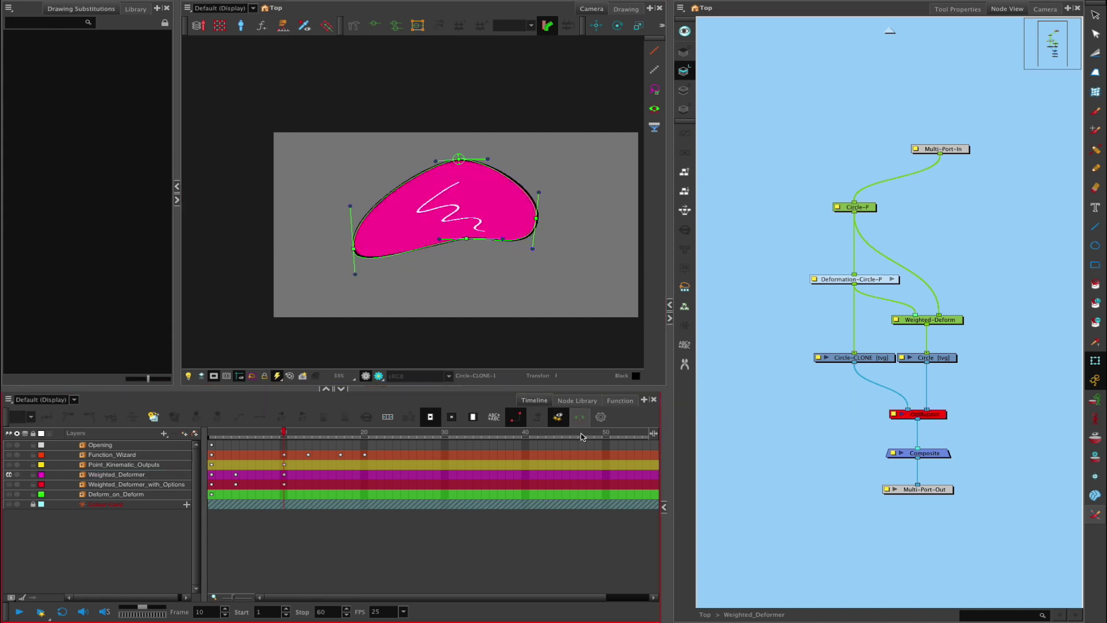
{"action": "key", "text": "ctrl+z"}
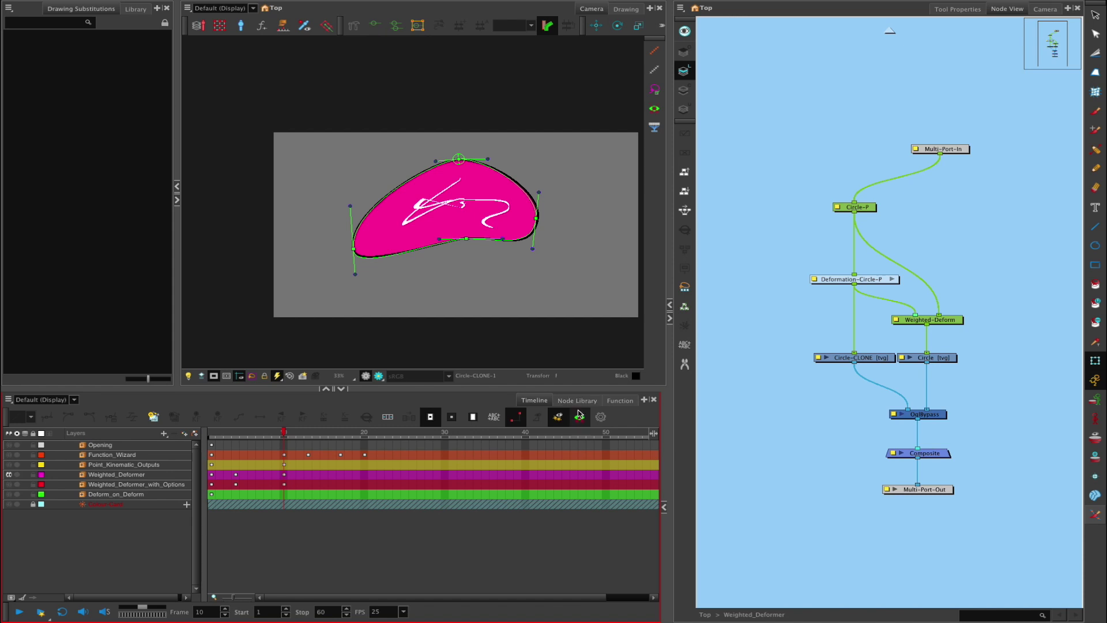
{"action": "left_click", "coordinate": [580, 415]}
{"action": "mouse_move", "coordinate": [466, 238]}
{"action": "left_mouse_down"}
{"action": "mouse_move", "coordinate": [463, 206]}
{"action": "mouse_move", "coordinate": [459, 245]}
{"action": "left_mouse_up"}
{"action": "left_click_drag", "start_coordinate": [397, 430], "coordinate": [372, 434]}
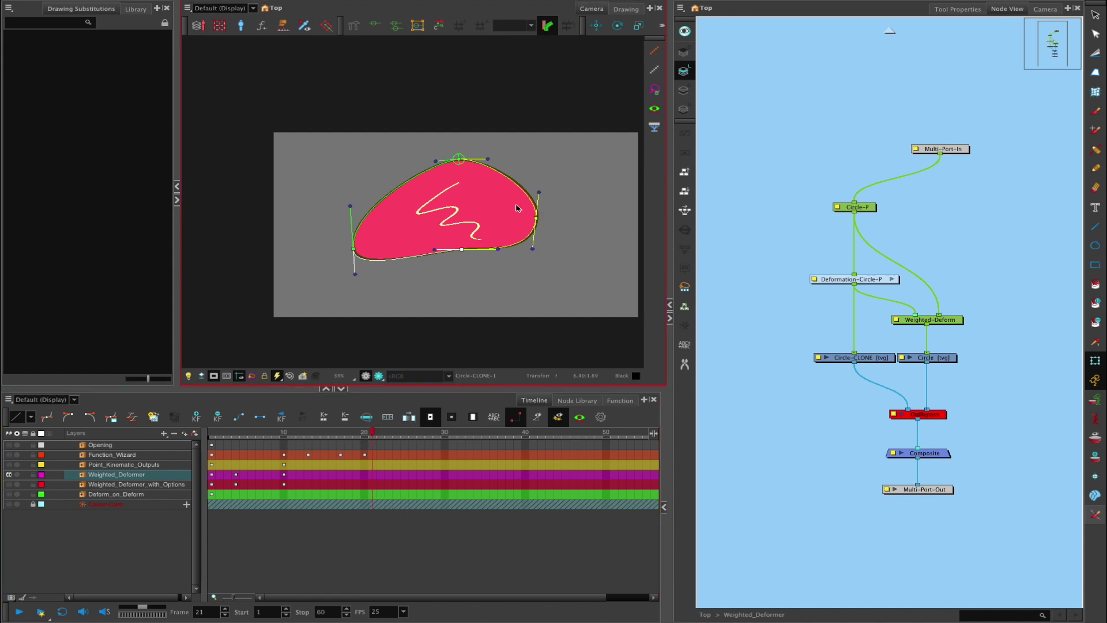
Step: From the Top network, toggle the Weighted_Deformer layer off and back on
{"action": "left_click", "coordinate": [886, 30]}
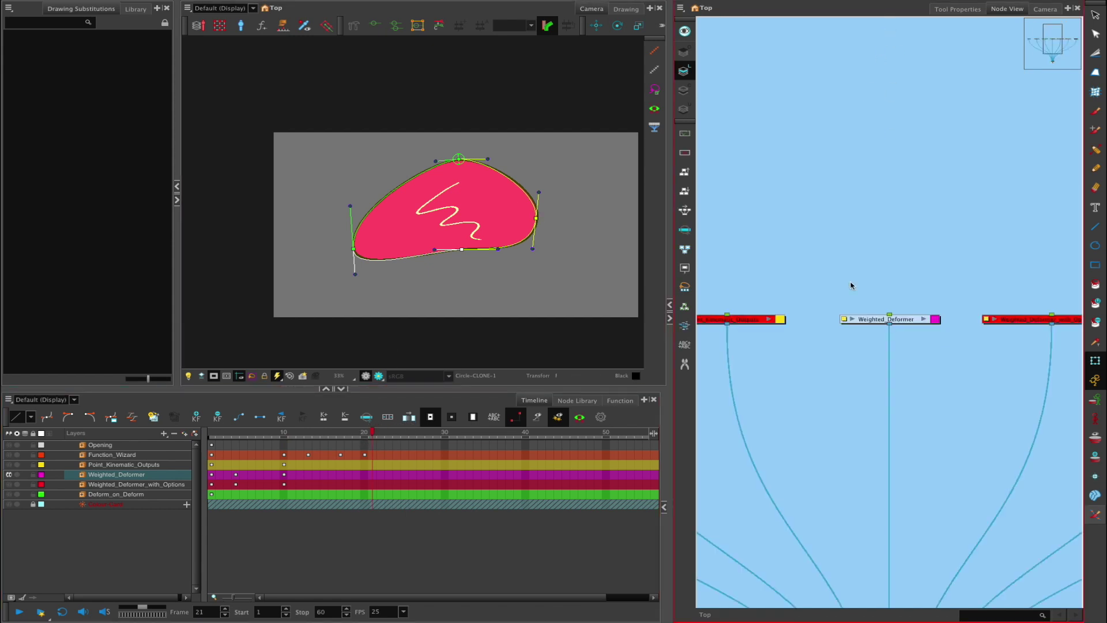
{"action": "left_click", "coordinate": [10, 475]}
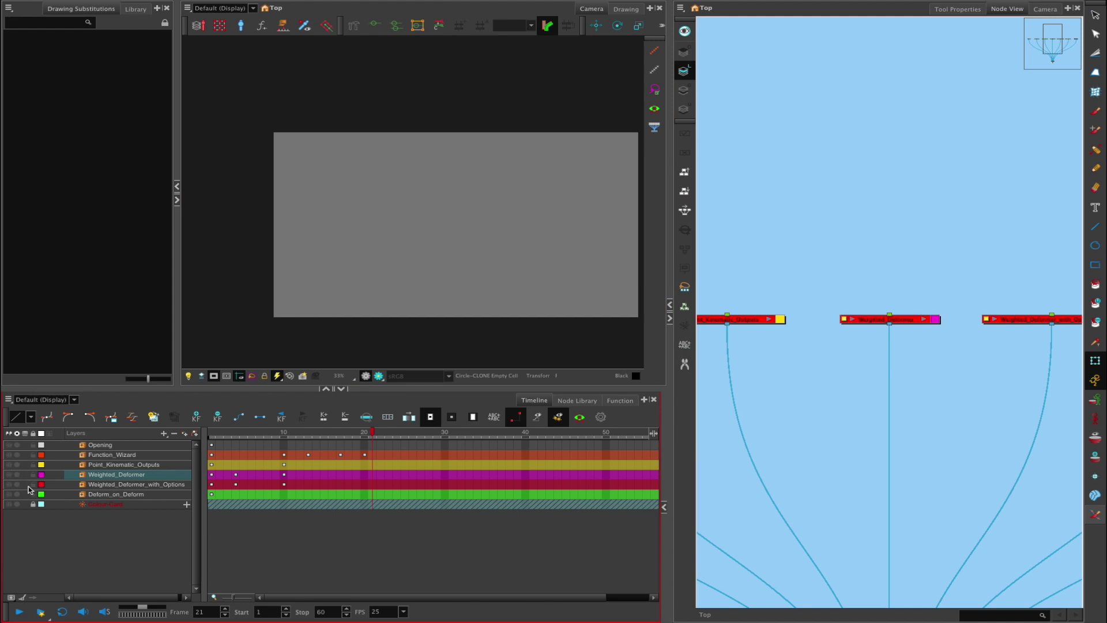
{"action": "left_click", "coordinate": [904, 321]}
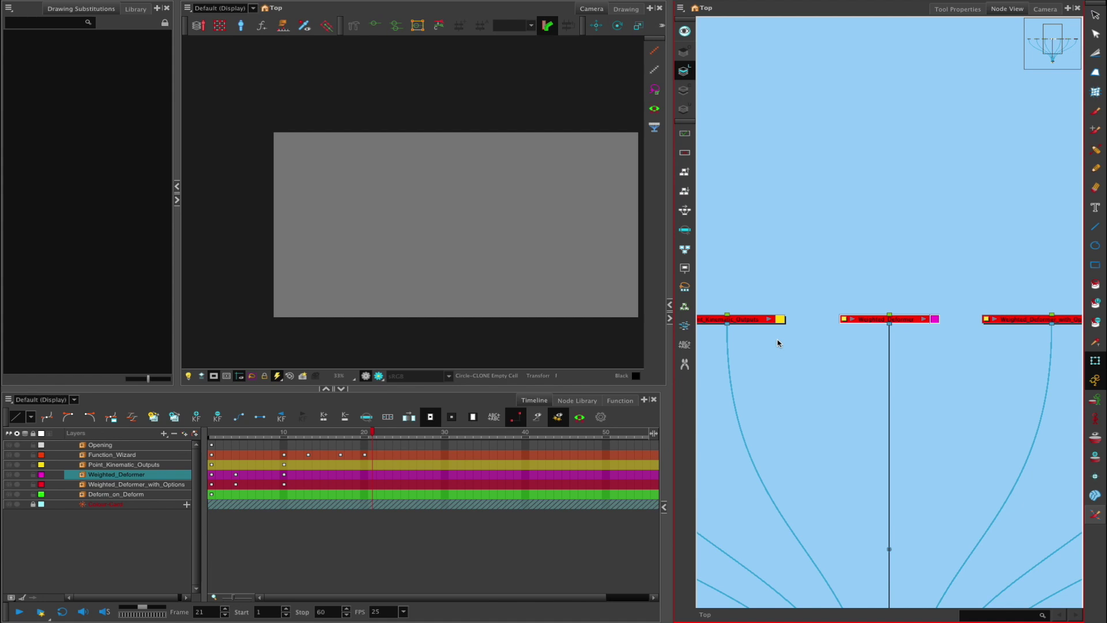
{"action": "left_click", "coordinate": [9, 474]}
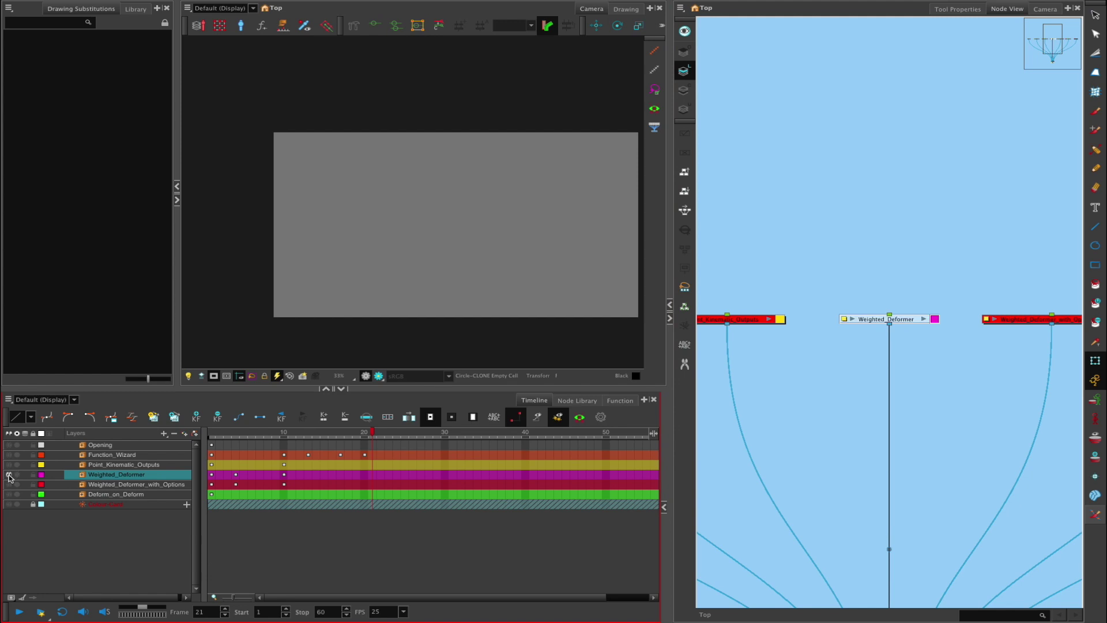
{"action": "right_click", "coordinate": [153, 473]}
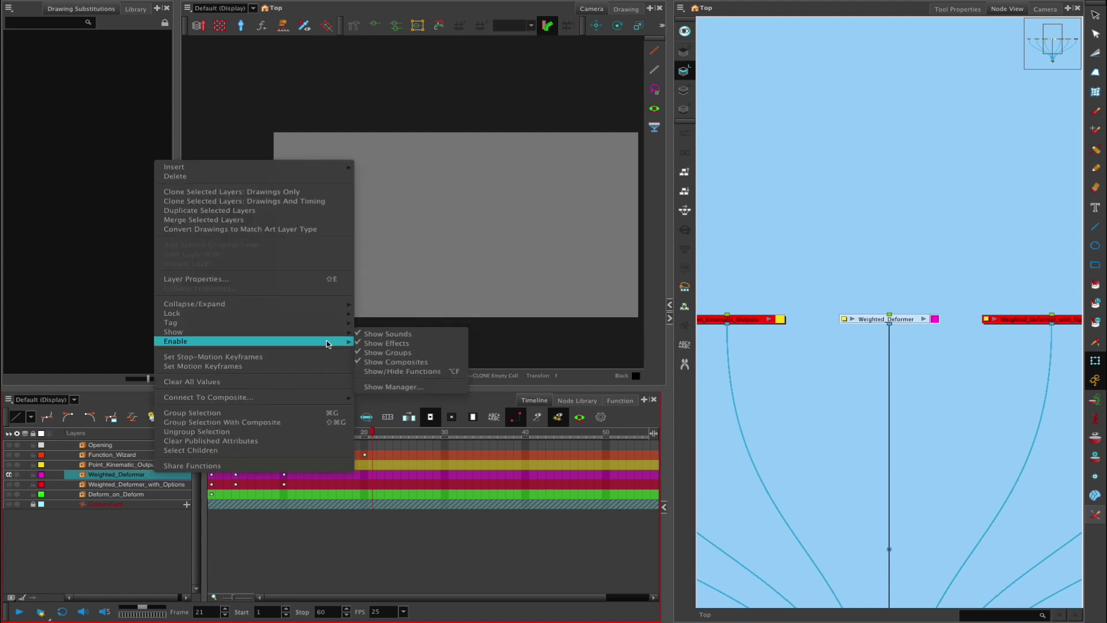
{"action": "mouse_move", "coordinate": [228, 342]}
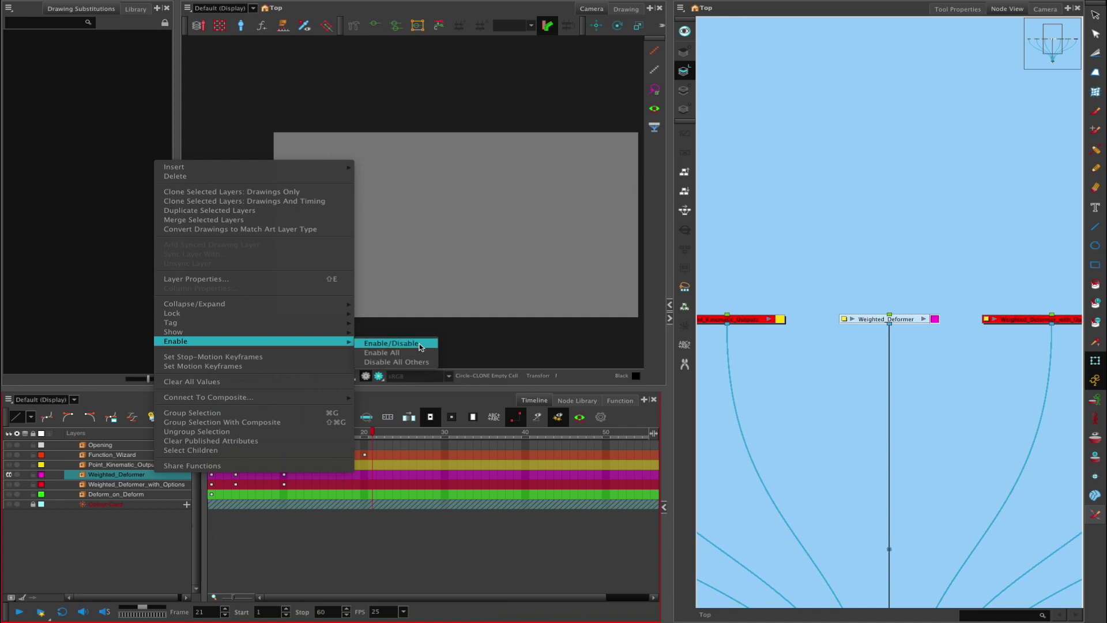
{"action": "left_click", "coordinate": [420, 344]}
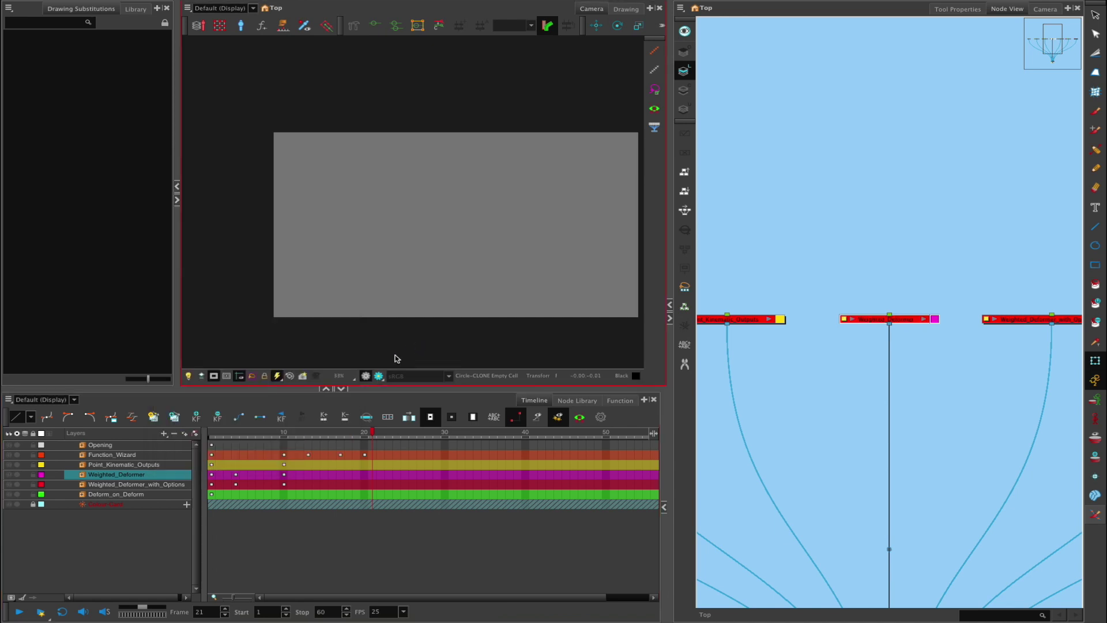
Step: Enable all layers, disable the other demo layers and colour card, and enter Weighted_Deformer
{"action": "left_click", "coordinate": [9, 475]}
{"action": "left_click", "coordinate": [165, 476]}
{"action": "right_click", "coordinate": [165, 476]}
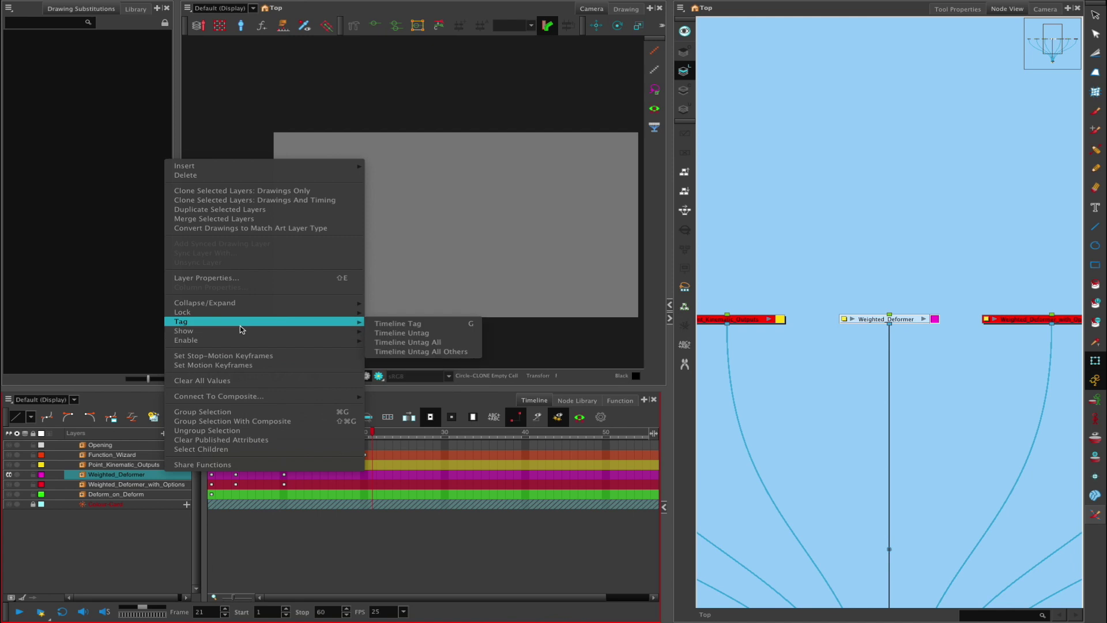
{"action": "mouse_move", "coordinate": [323, 340]}
{"action": "left_click", "coordinate": [424, 352]}
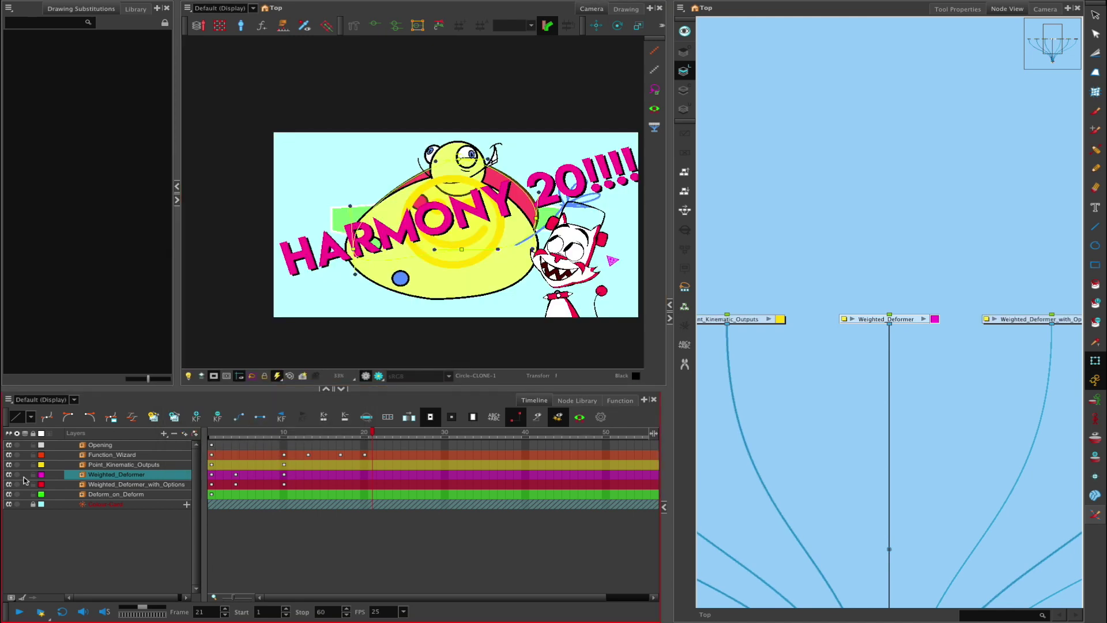
{"action": "left_click_drag", "start_coordinate": [9, 484], "coordinate": [9, 503]}
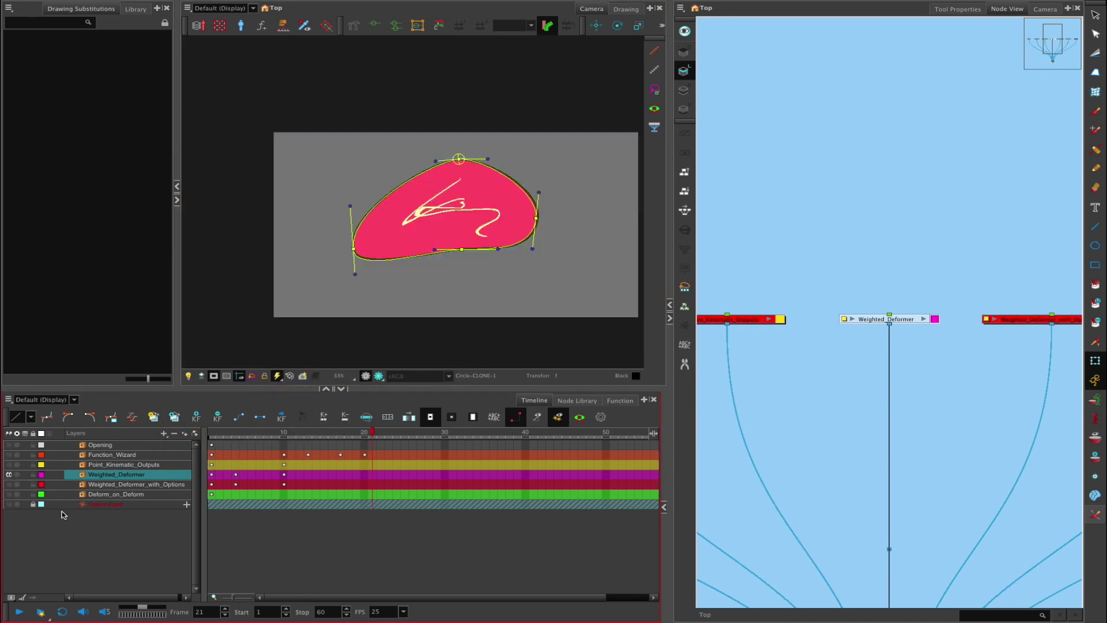
{"action": "left_click", "coordinate": [924, 319]}
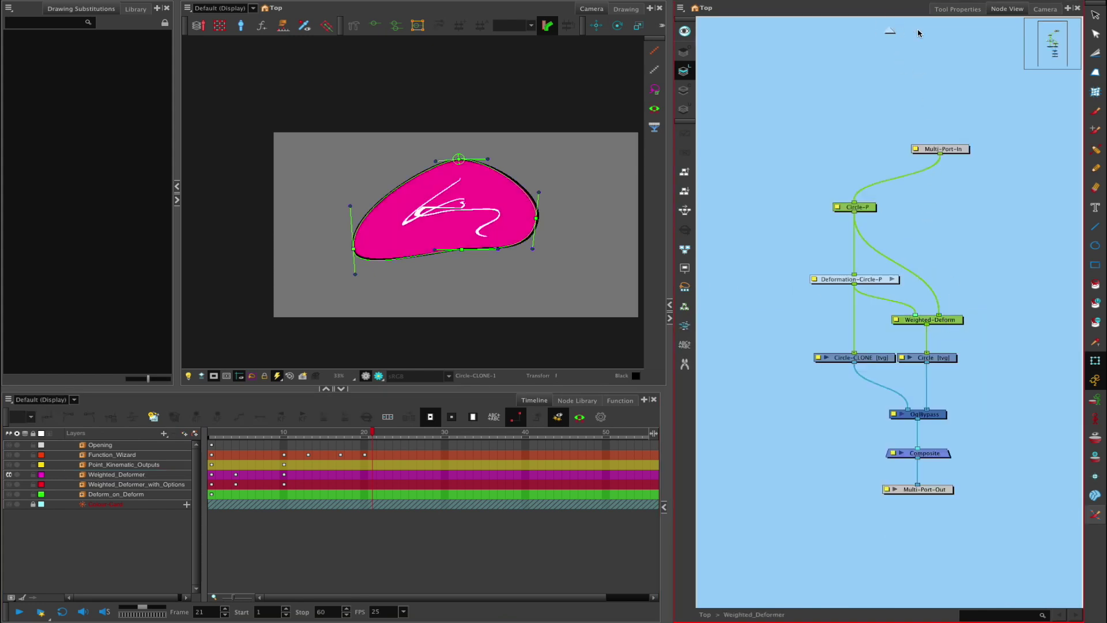
Step: Disable Weighted_Deformer and enable the Weighted_Deformer_with_Options layer and node
{"action": "left_click", "coordinate": [889, 31]}
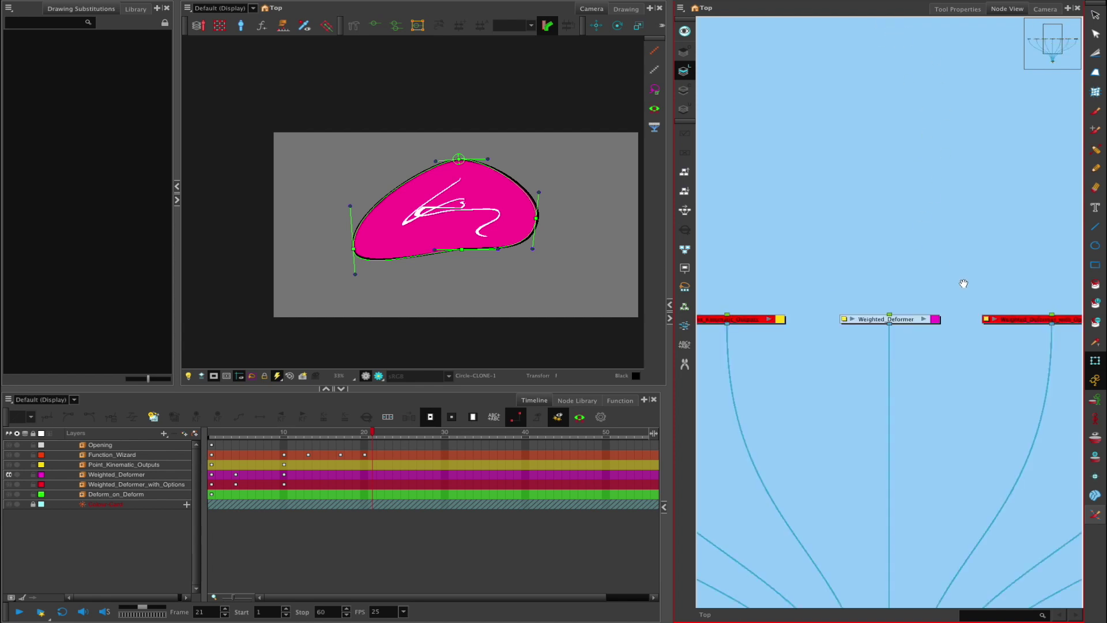
{"action": "left_click_drag", "start_coordinate": [964, 283], "coordinate": [826, 270]}
{"action": "left_click", "coordinate": [777, 309]}
{"action": "left_click", "coordinate": [10, 475]}
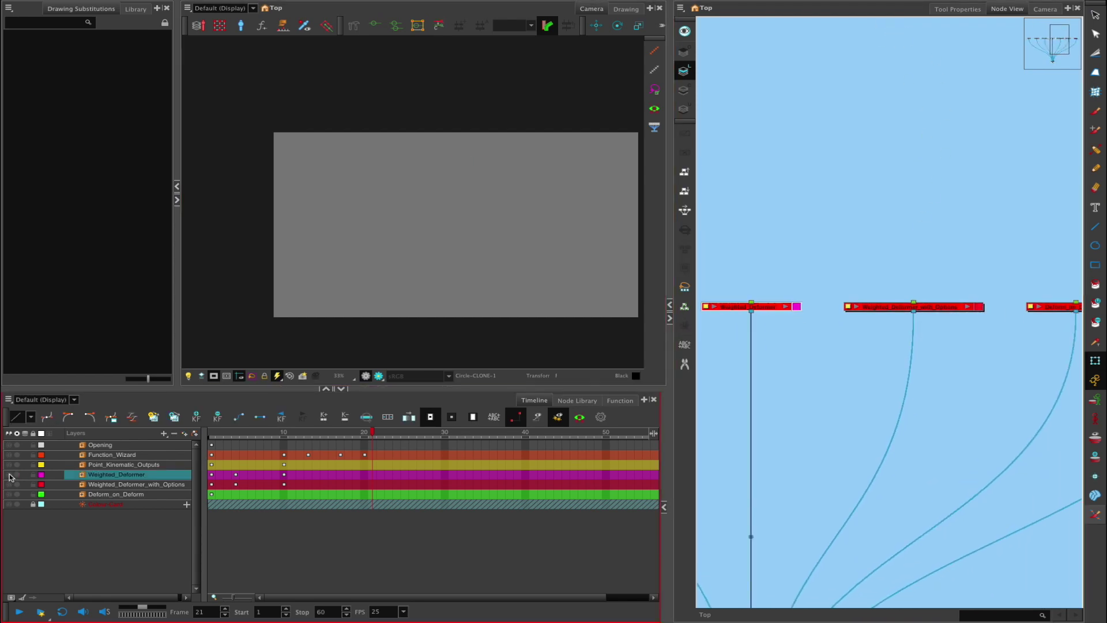
{"action": "left_click", "coordinate": [115, 487]}
{"action": "left_click", "coordinate": [9, 485]}
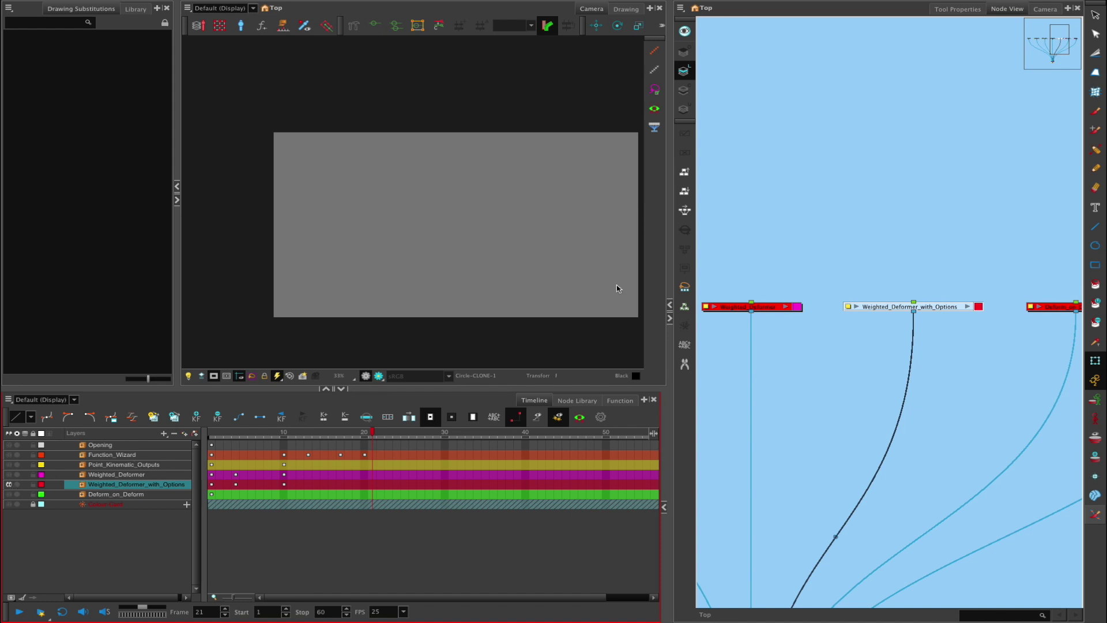
{"action": "right_click", "coordinate": [158, 487]}
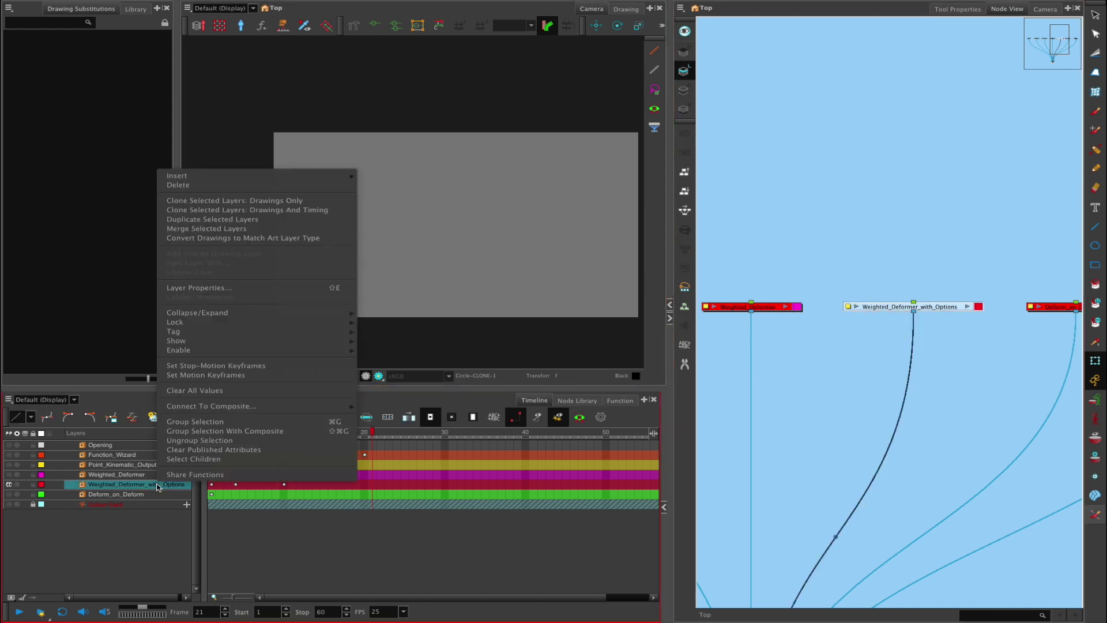
{"action": "left_click", "coordinate": [932, 309]}
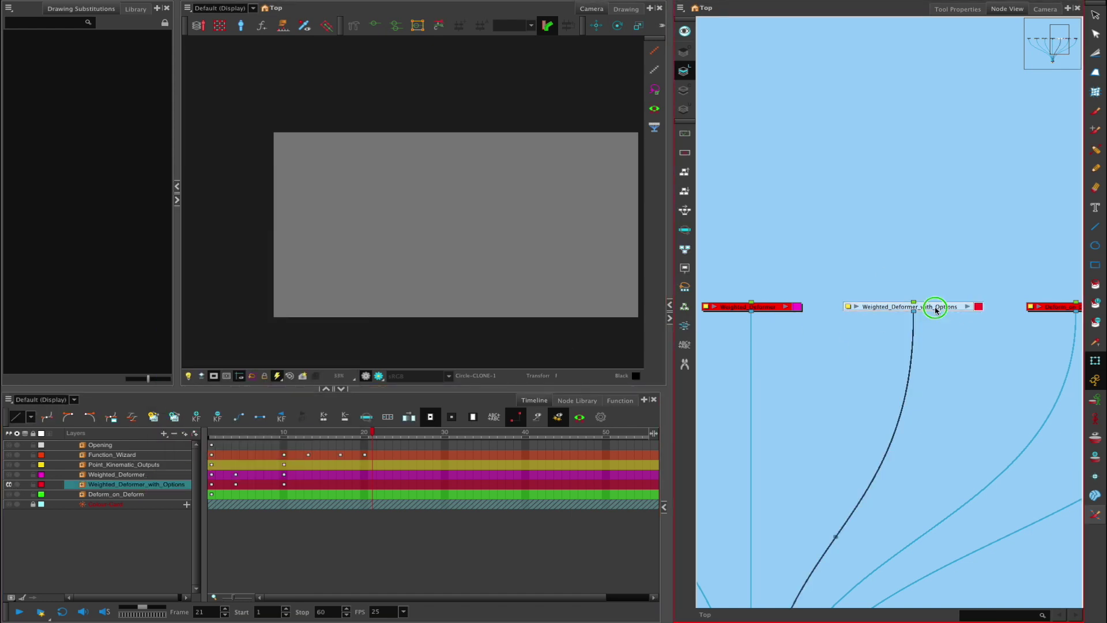
{"action": "right_click", "coordinate": [936, 309]}
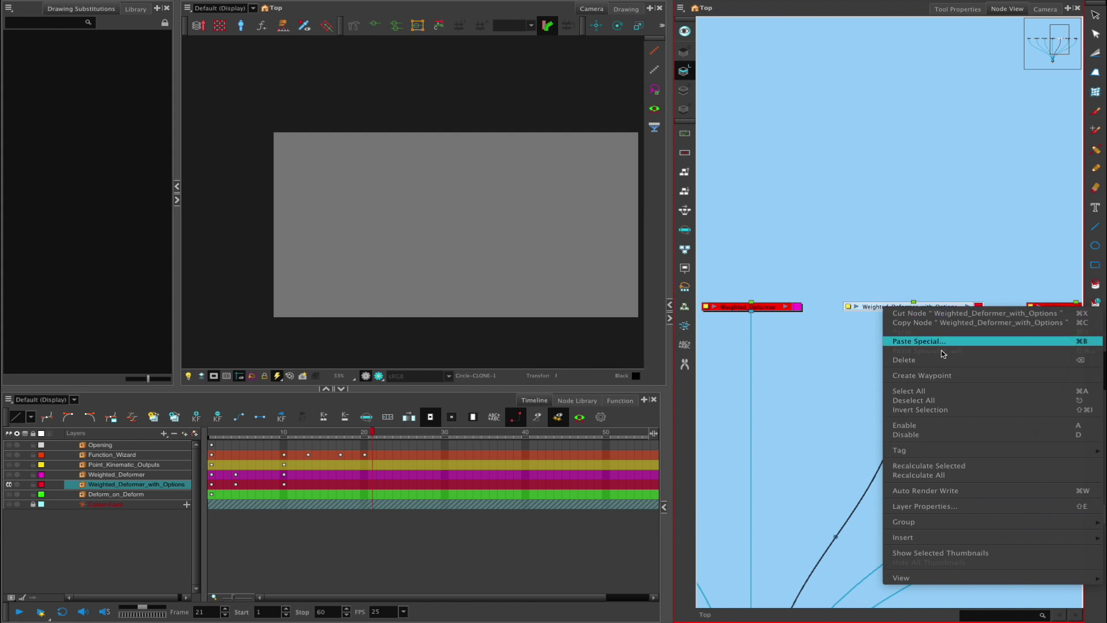
{"action": "left_click", "coordinate": [1060, 428]}
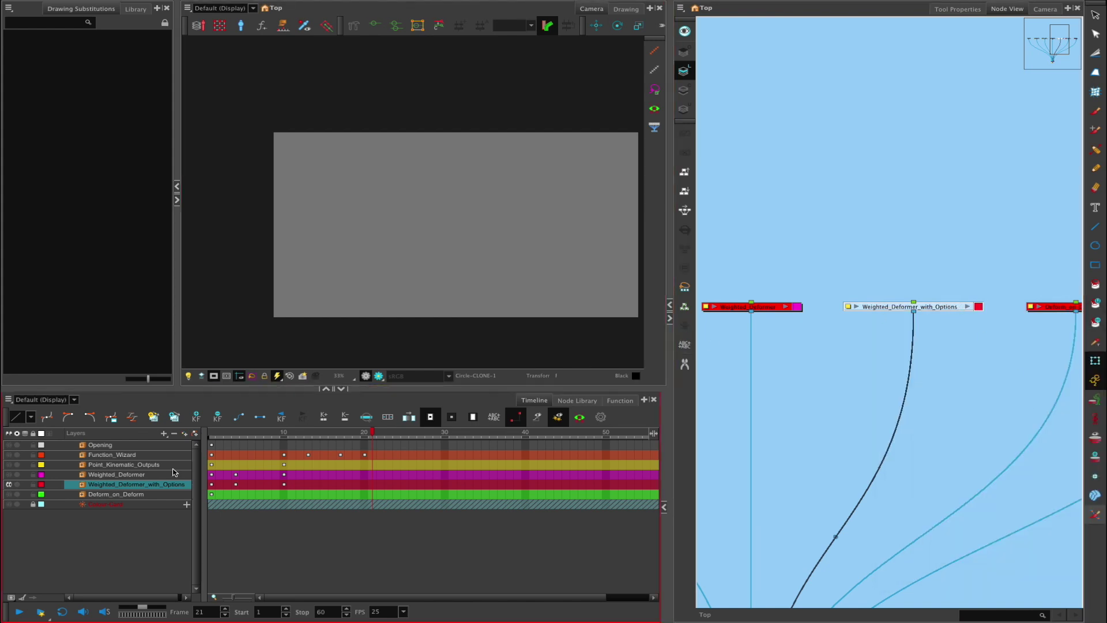
Step: Disable the other demo layers and colour card, go to frame 16, and enter the group
{"action": "right_click", "coordinate": [167, 482]}
{"action": "mouse_move", "coordinate": [287, 347]}
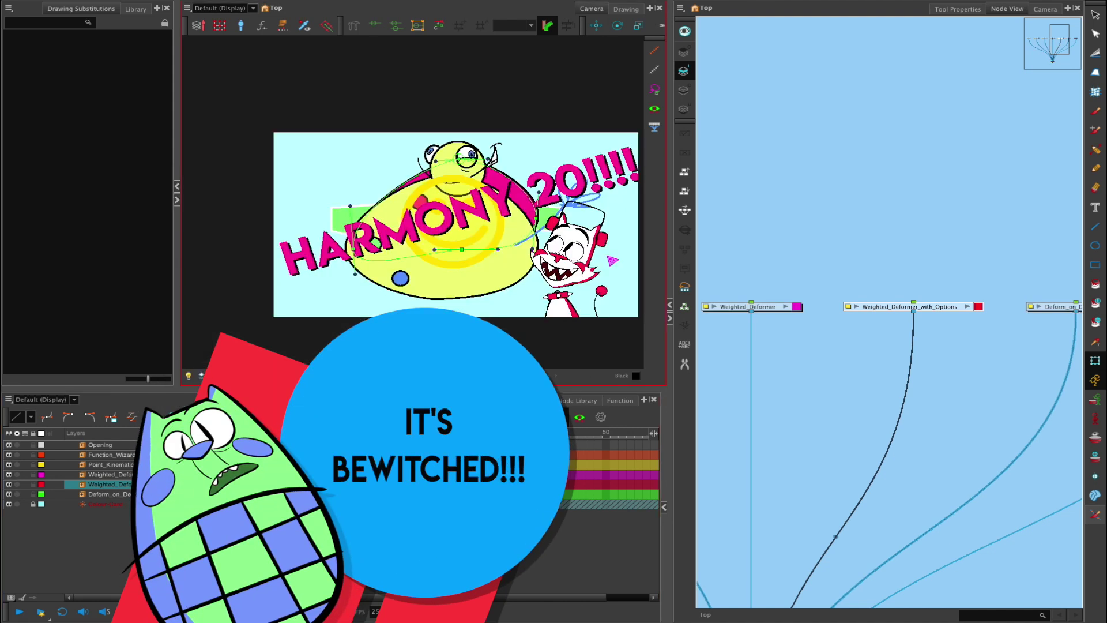
{"action": "left_click_drag", "start_coordinate": [10, 474], "coordinate": [11, 447]}
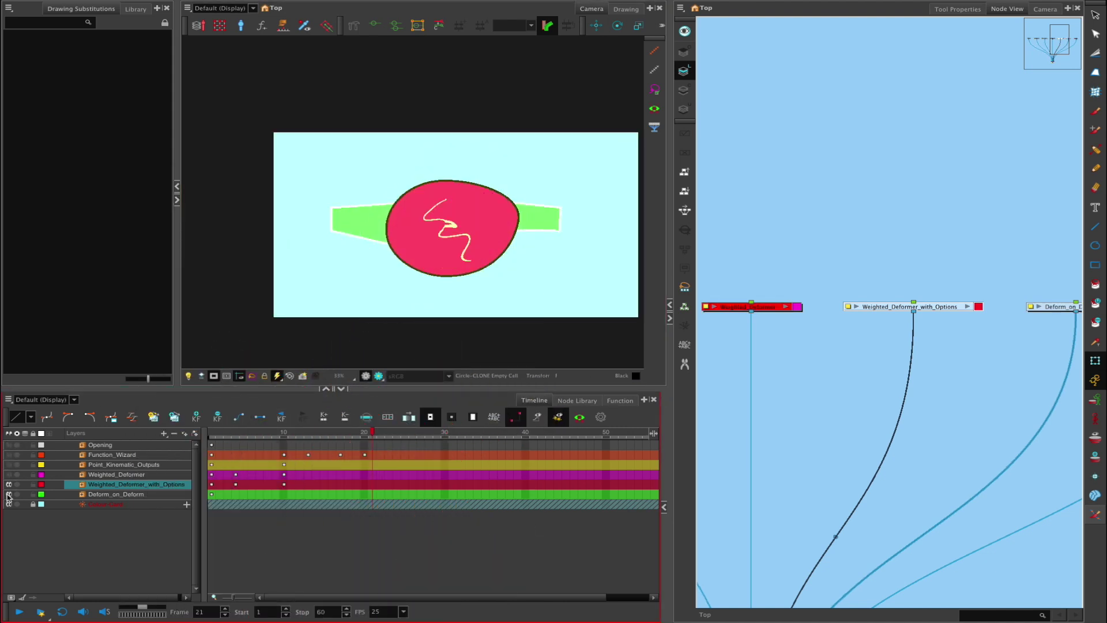
{"action": "left_click_drag", "start_coordinate": [9, 494], "coordinate": [9, 504]}
{"action": "left_click", "coordinate": [219, 542]}
{"action": "mouse_move", "coordinate": [349, 432]}
{"action": "left_mouse_down"}
{"action": "mouse_move", "coordinate": [320, 430]}
{"action": "mouse_move", "coordinate": [335, 430]}
{"action": "left_mouse_up"}
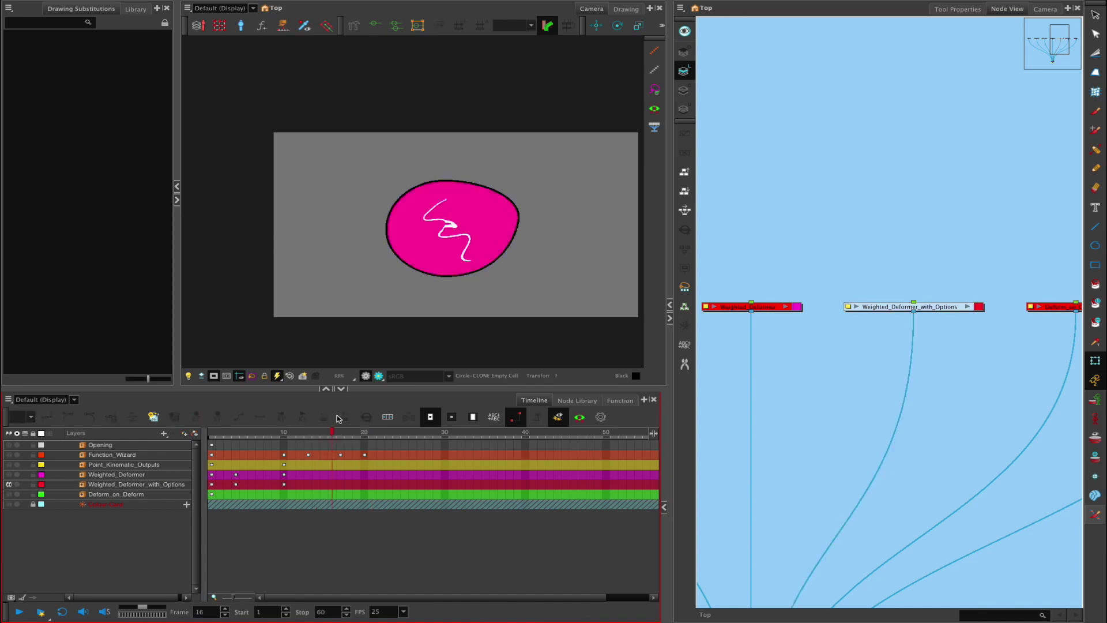
{"action": "left_click", "coordinate": [968, 308]}
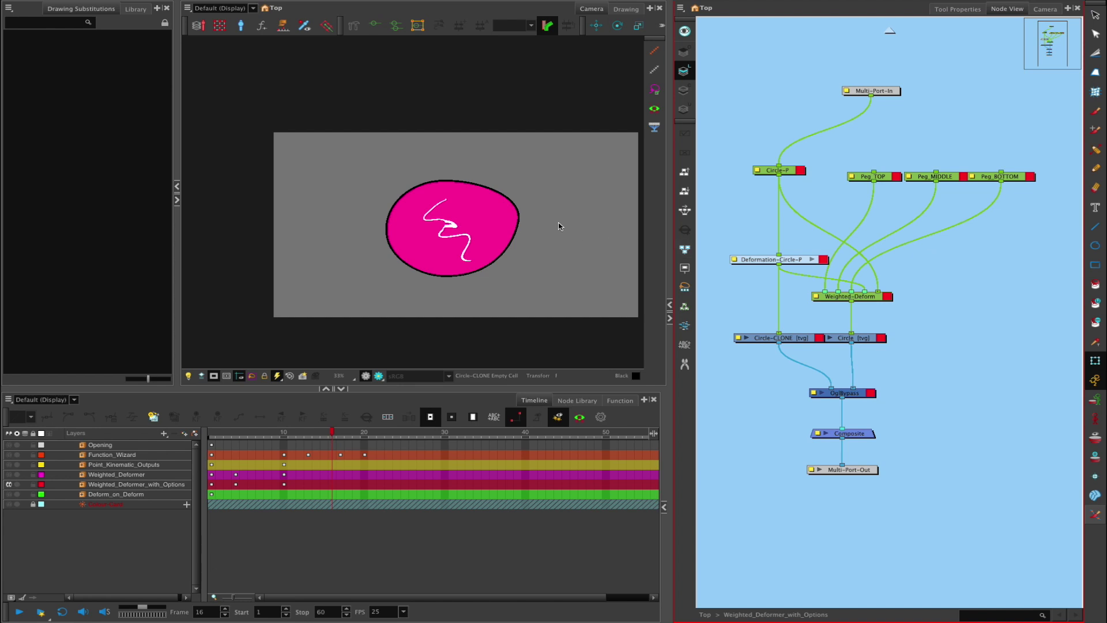
Step: Select Peg_MIDDLE and translate the squiggle's middle left, then back to the right
{"action": "left_click_drag", "start_coordinate": [867, 176], "coordinate": [849, 176]}
{"action": "left_click", "coordinate": [943, 173]}
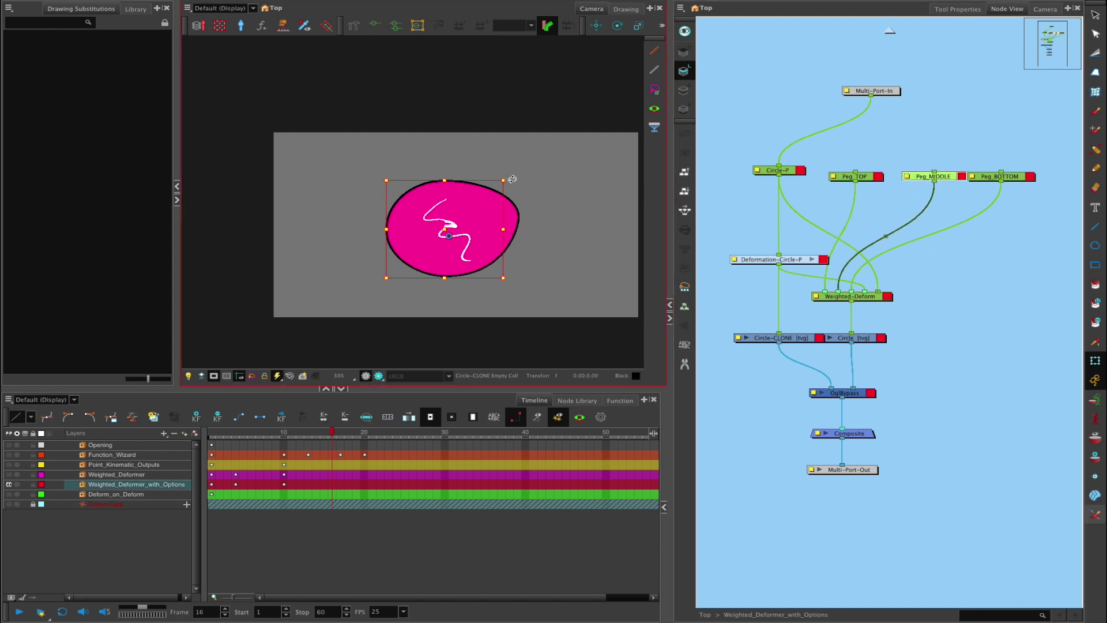
{"action": "left_click", "coordinate": [862, 176]}
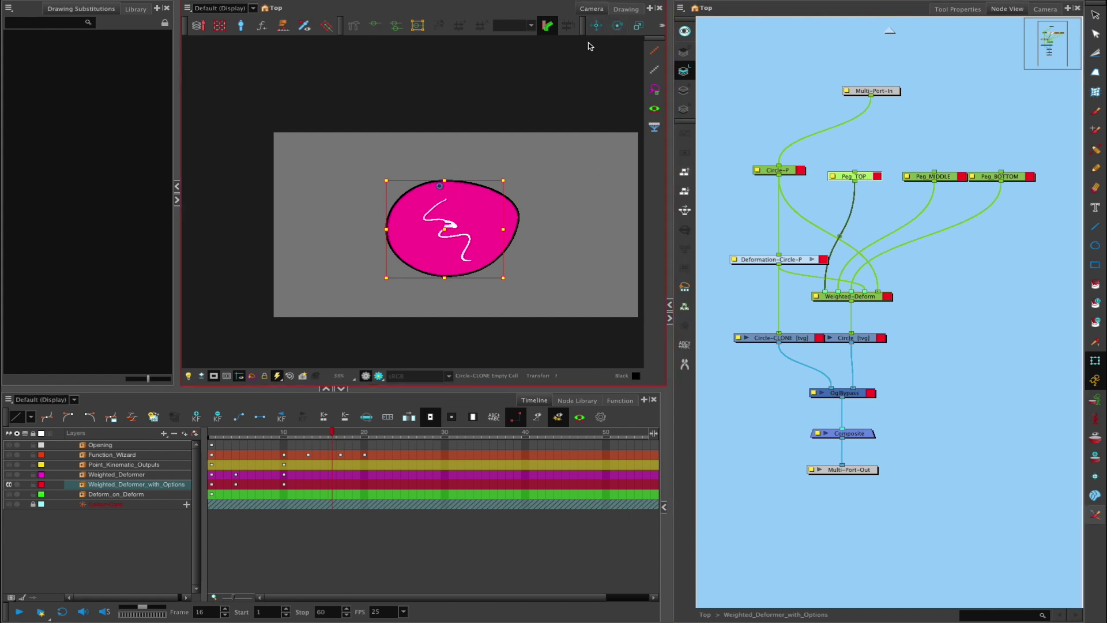
{"action": "left_click", "coordinate": [940, 174]}
{"action": "left_click", "coordinate": [869, 179]}
{"action": "left_click", "coordinate": [935, 175]}
{"action": "left_click", "coordinate": [1012, 179]}
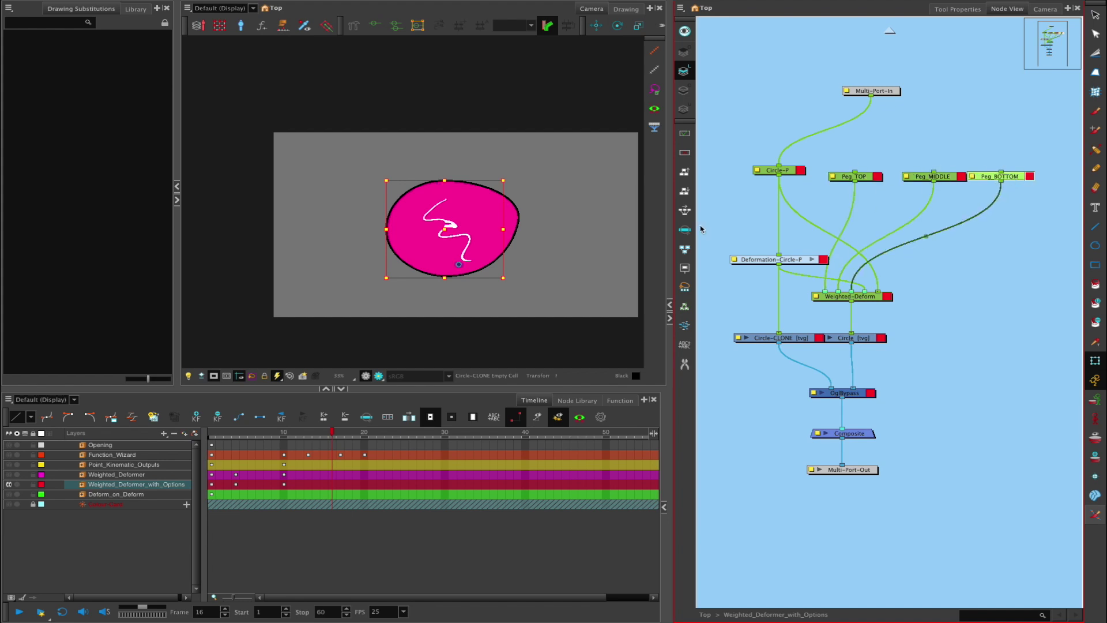
{"action": "left_click", "coordinate": [931, 176]}
{"action": "key", "text": "alt+2"}
{"action": "left_click_drag", "start_coordinate": [449, 235], "coordinate": [427, 236]}
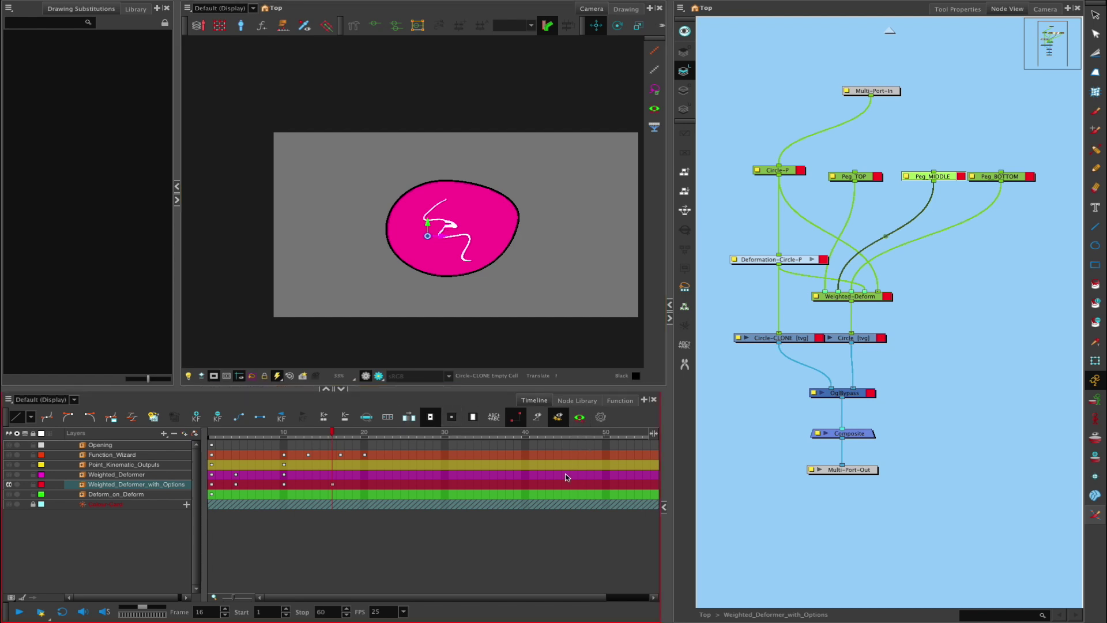
{"action": "left_click_drag", "start_coordinate": [460, 223], "coordinate": [494, 222]}
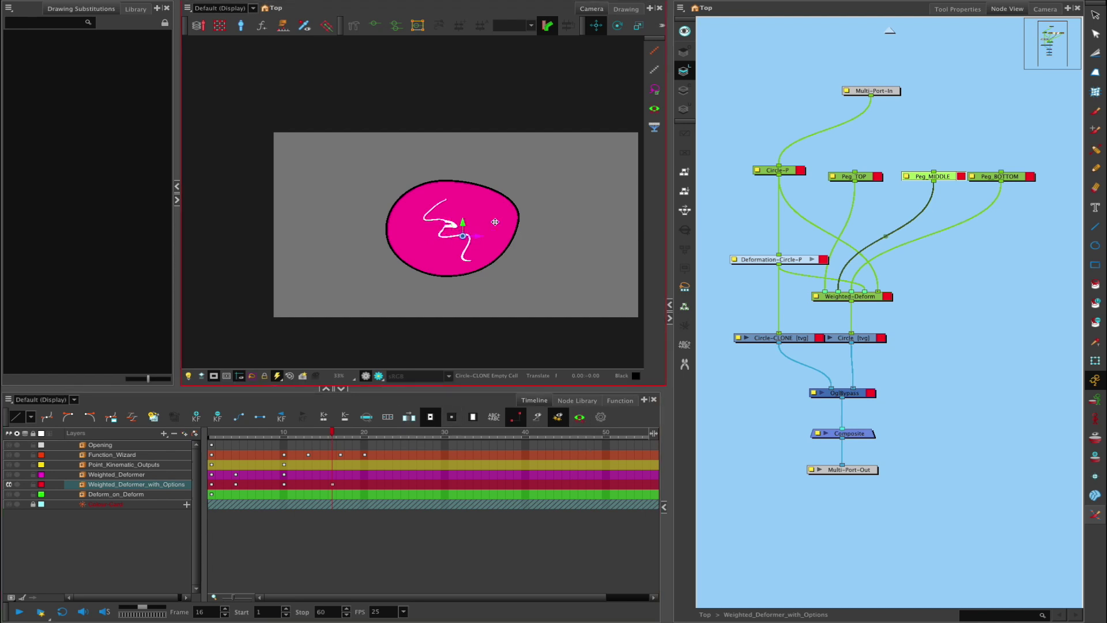
Step: At frame 16, transform Weighted_Deform's right point to stretch the circle into an egg
{"action": "left_click", "coordinate": [834, 362]}
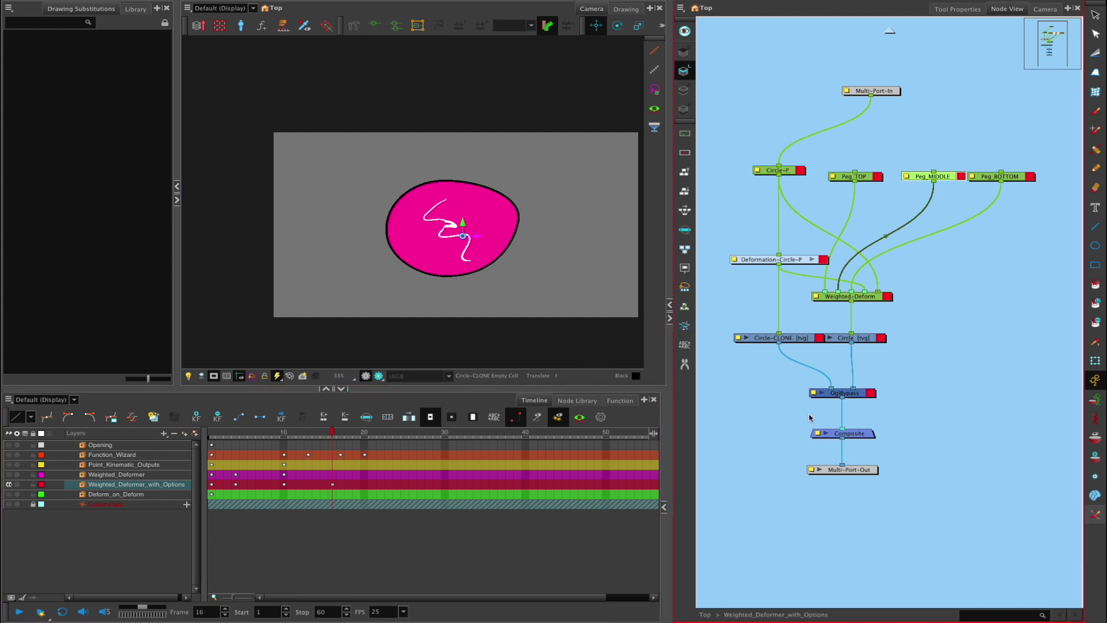
{"action": "left_click", "coordinate": [870, 339]}
{"action": "left_click", "coordinate": [334, 484]}
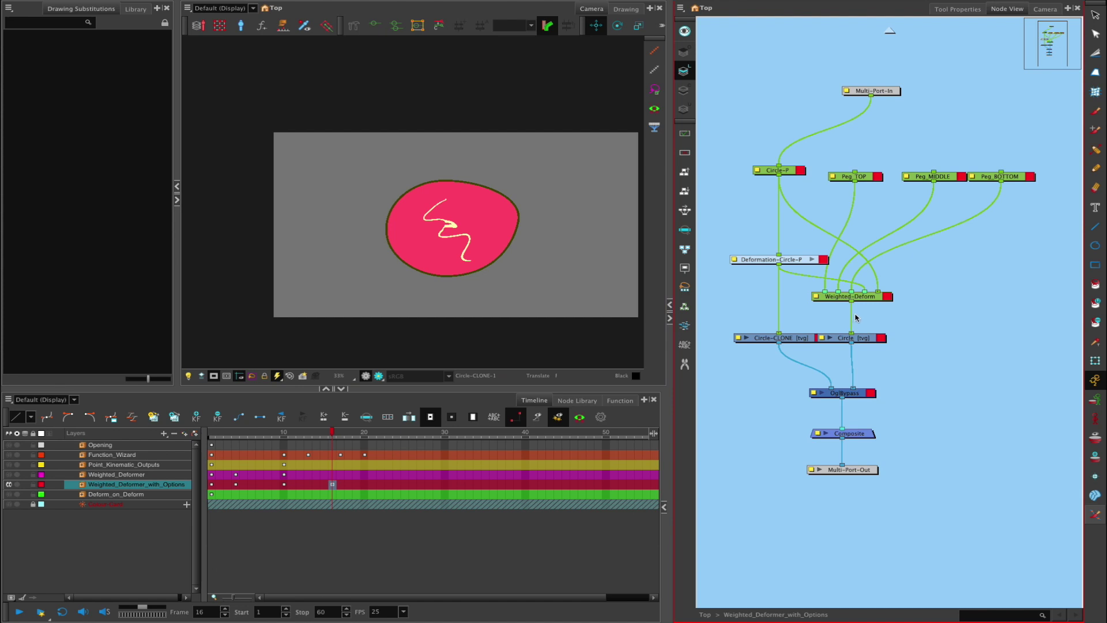
{"action": "left_click", "coordinate": [862, 296]}
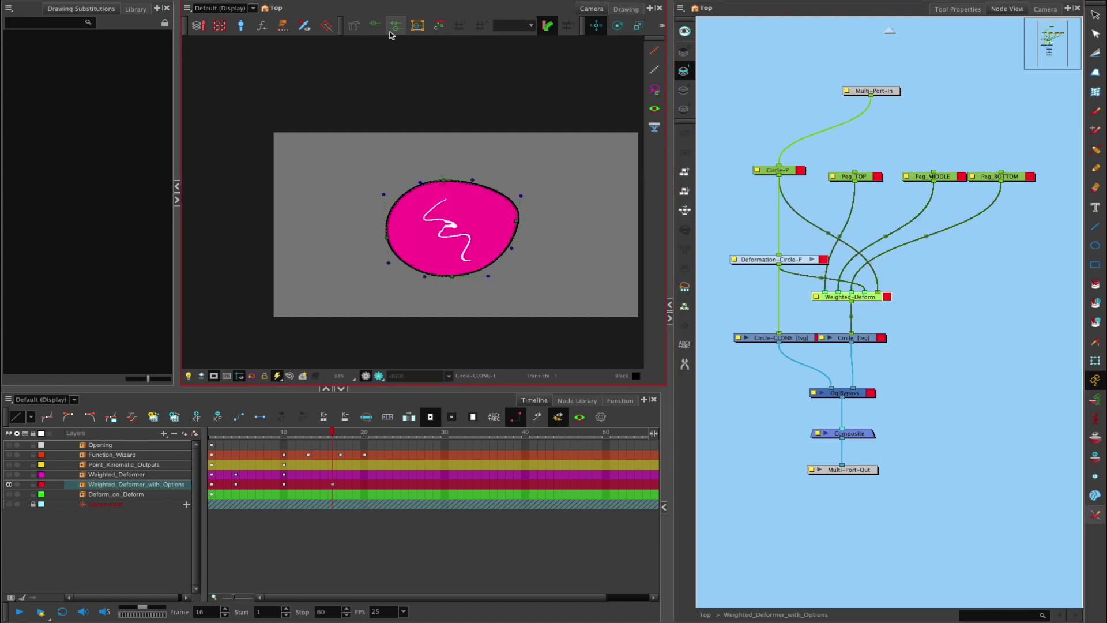
{"action": "left_click", "coordinate": [1093, 361]}
{"action": "left_click_drag", "start_coordinate": [517, 221], "coordinate": [557, 223]}
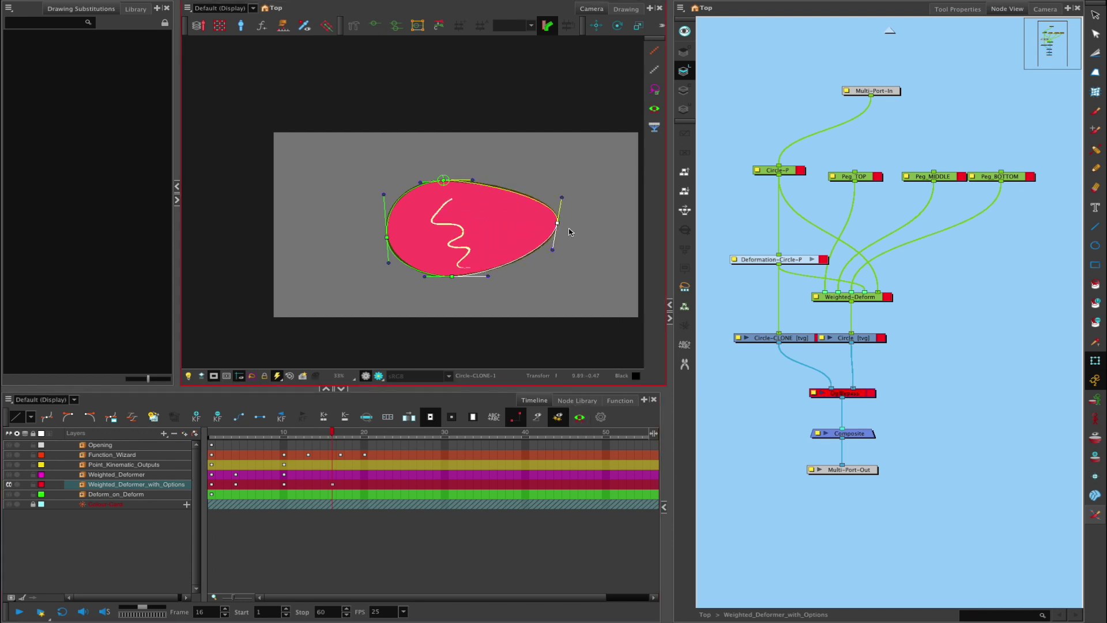
{"action": "left_click_drag", "start_coordinate": [556, 222], "coordinate": [541, 228]}
Step: Translate Peg_MIDDLE, Peg_TOP and Peg_BOTTOM to bend the squiggle's middle, top and bottom
{"action": "left_click", "coordinate": [940, 175]}
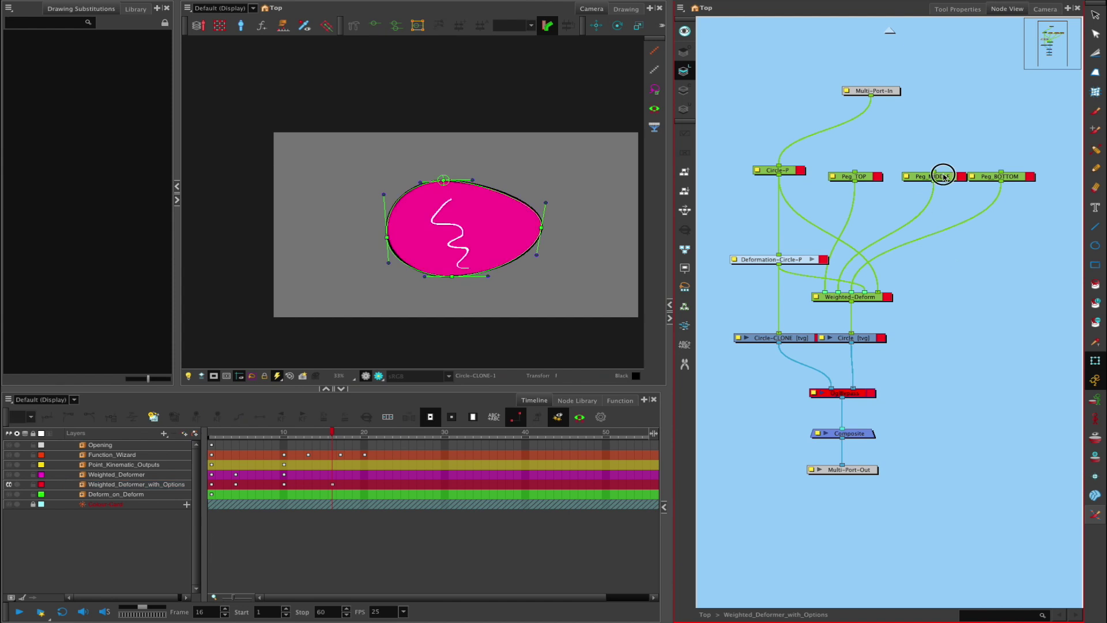
{"action": "left_click", "coordinate": [596, 26]}
{"action": "mouse_move", "coordinate": [477, 227]}
{"action": "left_mouse_down"}
{"action": "mouse_move", "coordinate": [508, 233]}
{"action": "mouse_move", "coordinate": [445, 232]}
{"action": "left_mouse_up"}
{"action": "left_click", "coordinate": [853, 176]}
{"action": "mouse_move", "coordinate": [444, 180]}
{"action": "left_mouse_down"}
{"action": "mouse_move", "coordinate": [469, 184]}
{"action": "mouse_move", "coordinate": [443, 177]}
{"action": "mouse_move", "coordinate": [440, 164]}
{"action": "mouse_move", "coordinate": [448, 180]}
{"action": "mouse_move", "coordinate": [432, 181]}
{"action": "mouse_move", "coordinate": [442, 179]}
{"action": "left_mouse_up"}
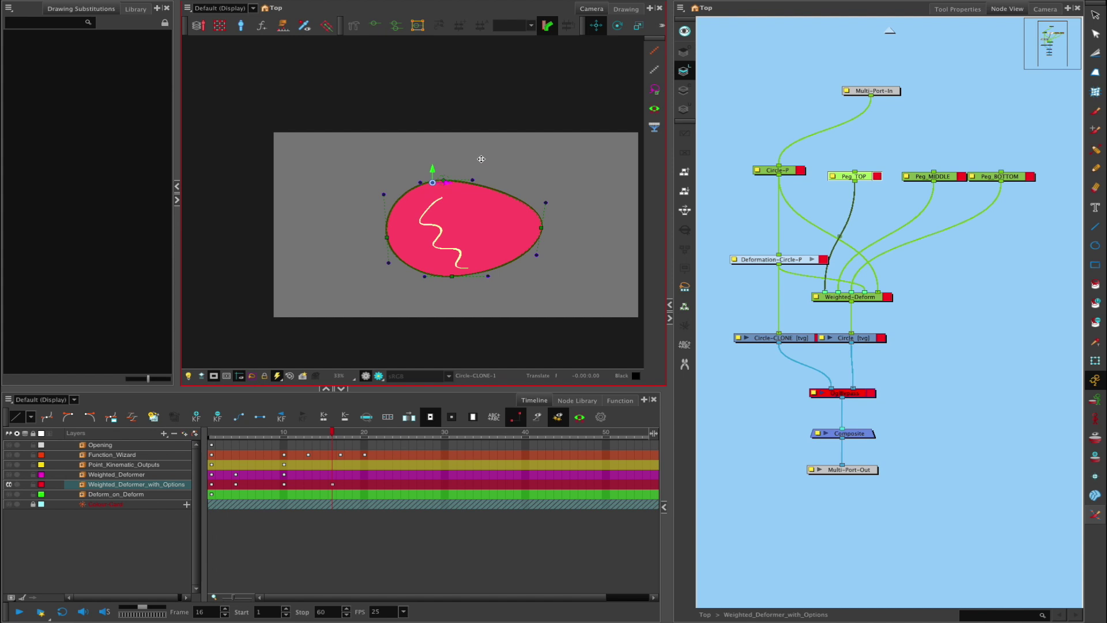
{"action": "left_click", "coordinate": [1000, 176]}
{"action": "mouse_move", "coordinate": [475, 266]}
{"action": "left_mouse_down"}
{"action": "mouse_move", "coordinate": [511, 267]}
{"action": "mouse_move", "coordinate": [457, 256]}
{"action": "mouse_move", "coordinate": [464, 229]}
{"action": "left_mouse_up"}
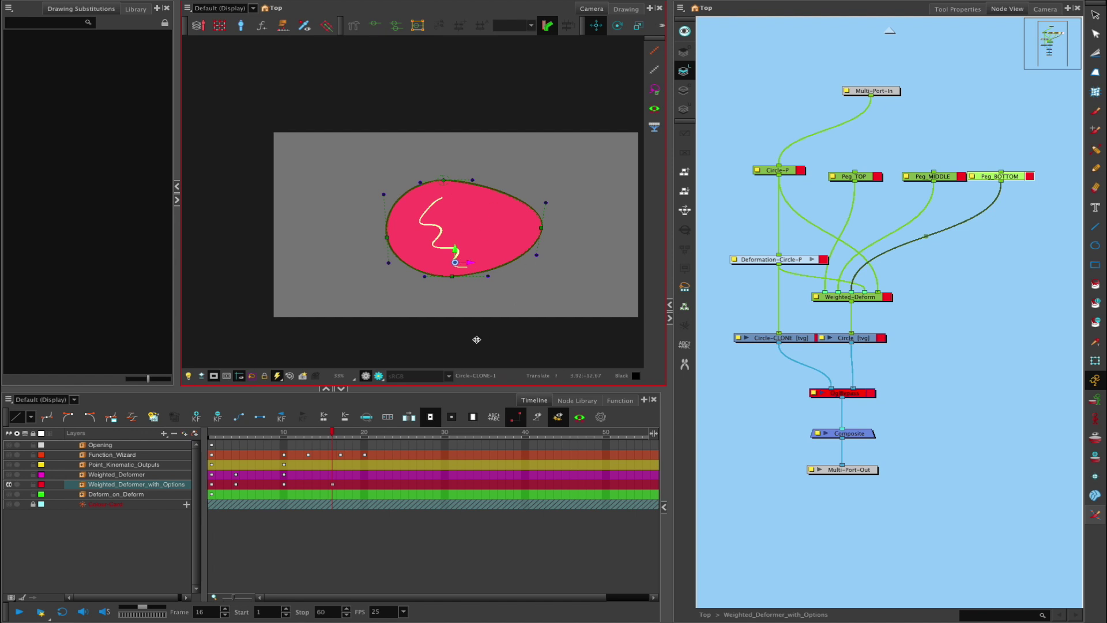
{"action": "mouse_move", "coordinate": [469, 260]}
{"action": "left_mouse_down"}
{"action": "mouse_move", "coordinate": [459, 255]}
{"action": "mouse_move", "coordinate": [471, 255]}
{"action": "left_mouse_up"}
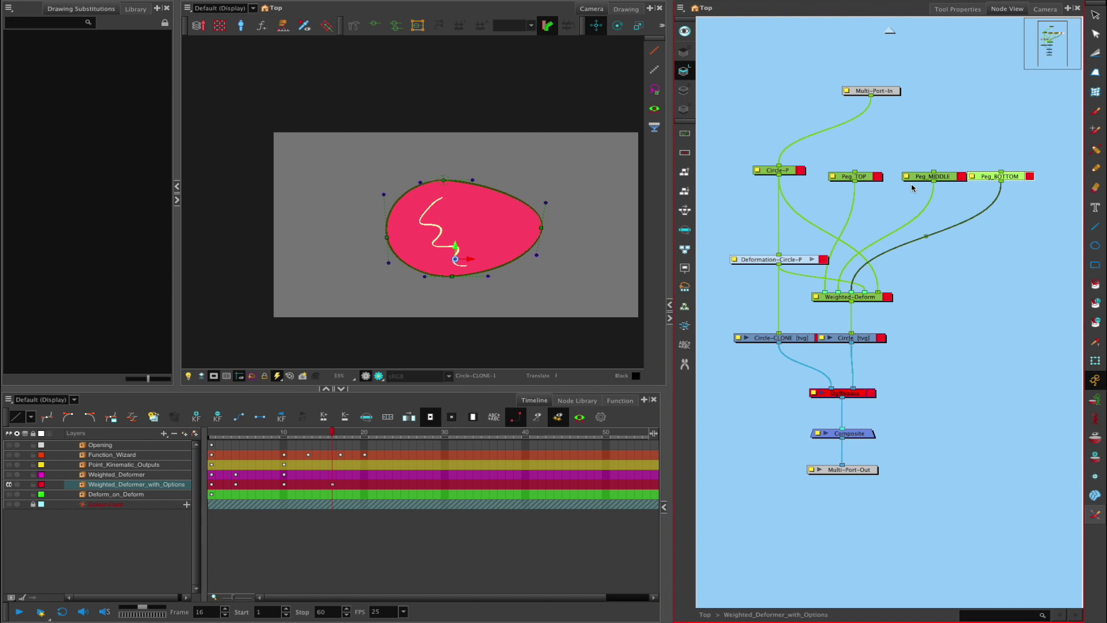
Step: Reselect Peg_TOP and Peg_MIDDLE, switch to Transform, and recentre the camera view
{"action": "left_click", "coordinate": [869, 177]}
{"action": "left_click", "coordinate": [939, 176]}
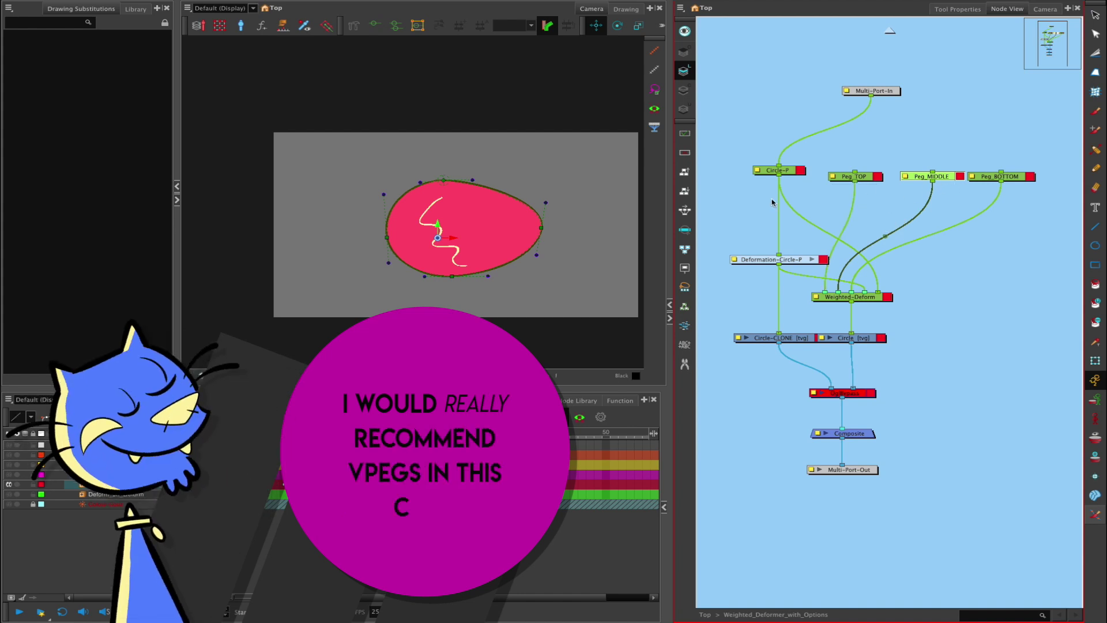
{"action": "left_click", "coordinate": [1094, 361]}
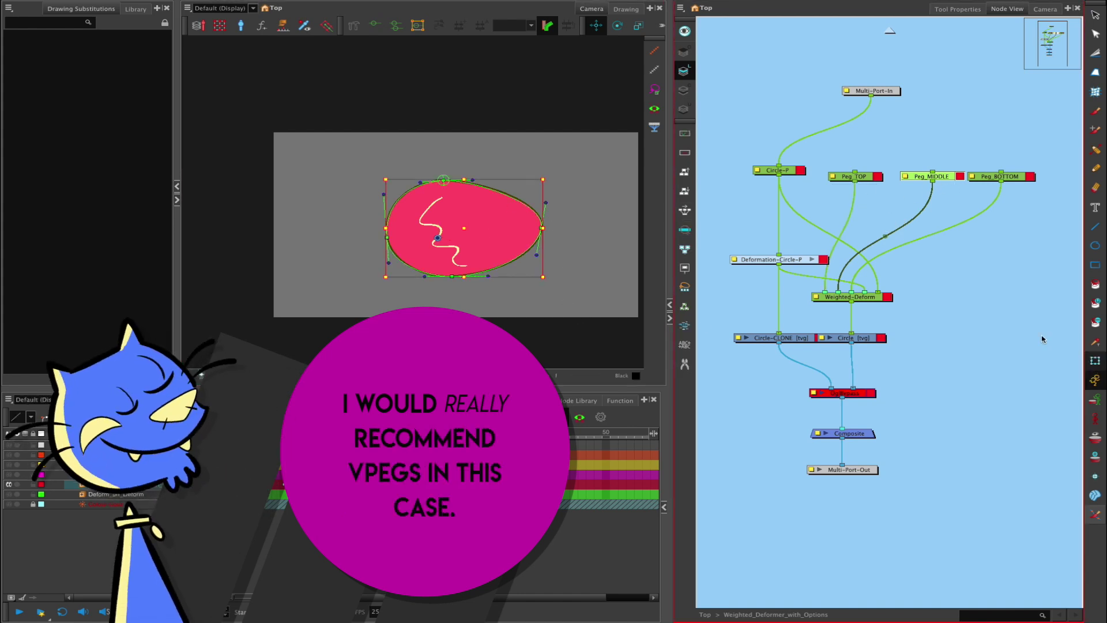
{"action": "left_click", "coordinate": [744, 224]}
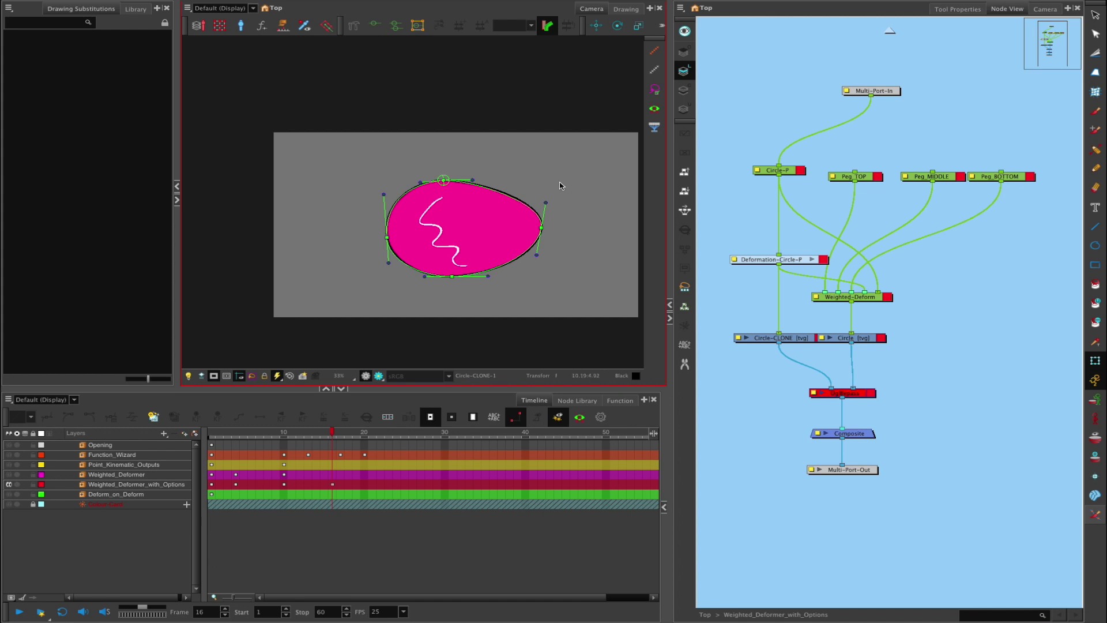
{"action": "left_click", "coordinate": [289, 376]}
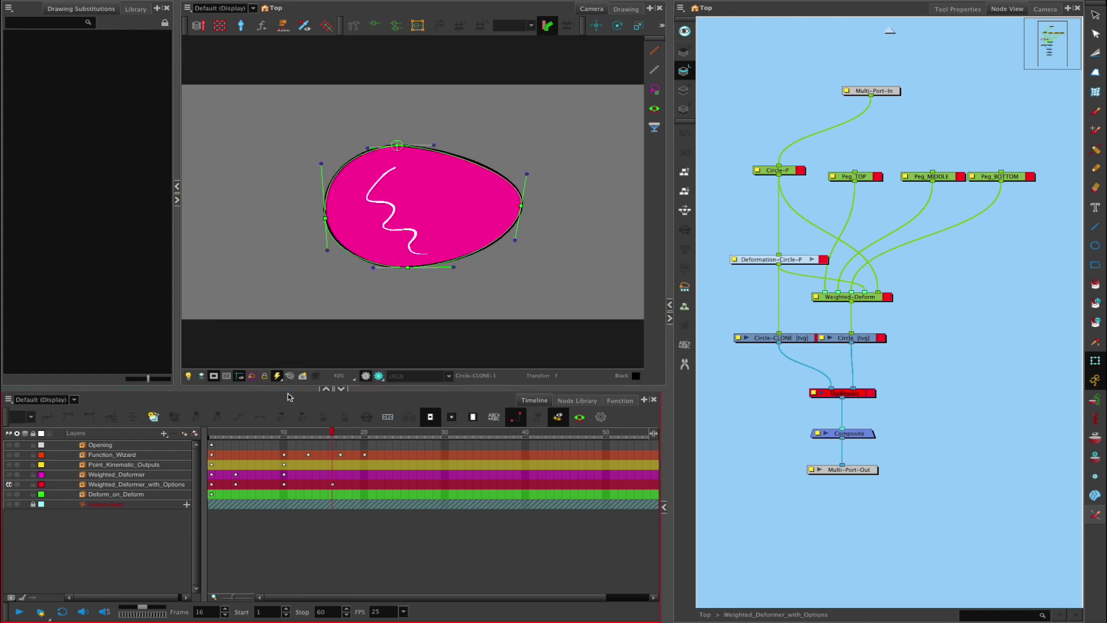
Step: Toggle the Weighted_Deformer_with_Options layer off and on and inspect Weighted-Deform's Layer Properties
{"action": "left_click", "coordinate": [8, 485]}
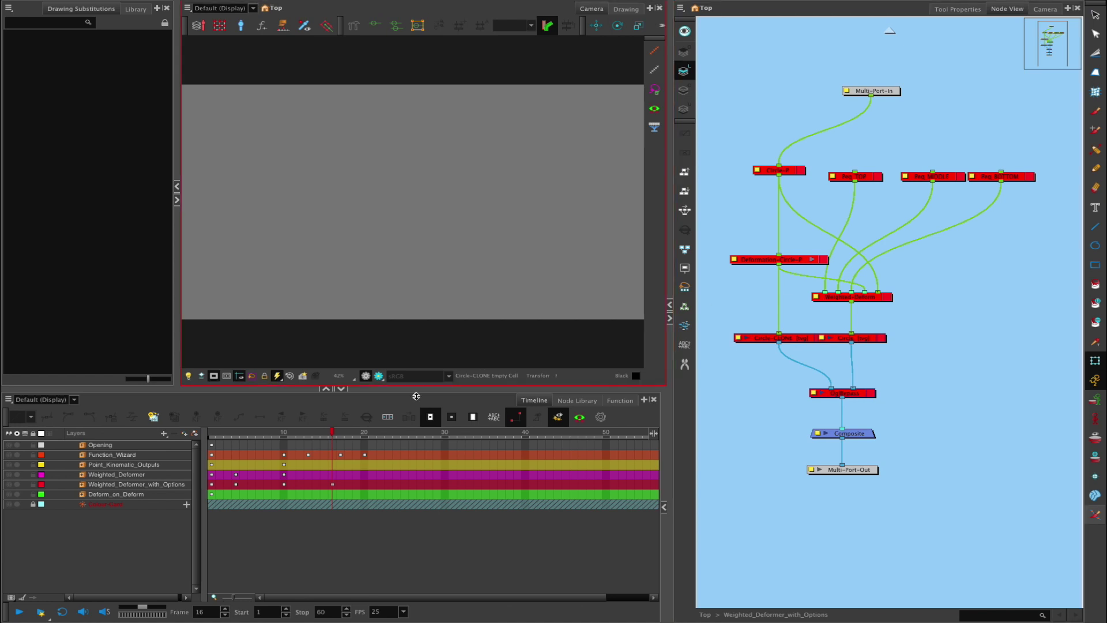
{"action": "left_click", "coordinate": [9, 485]}
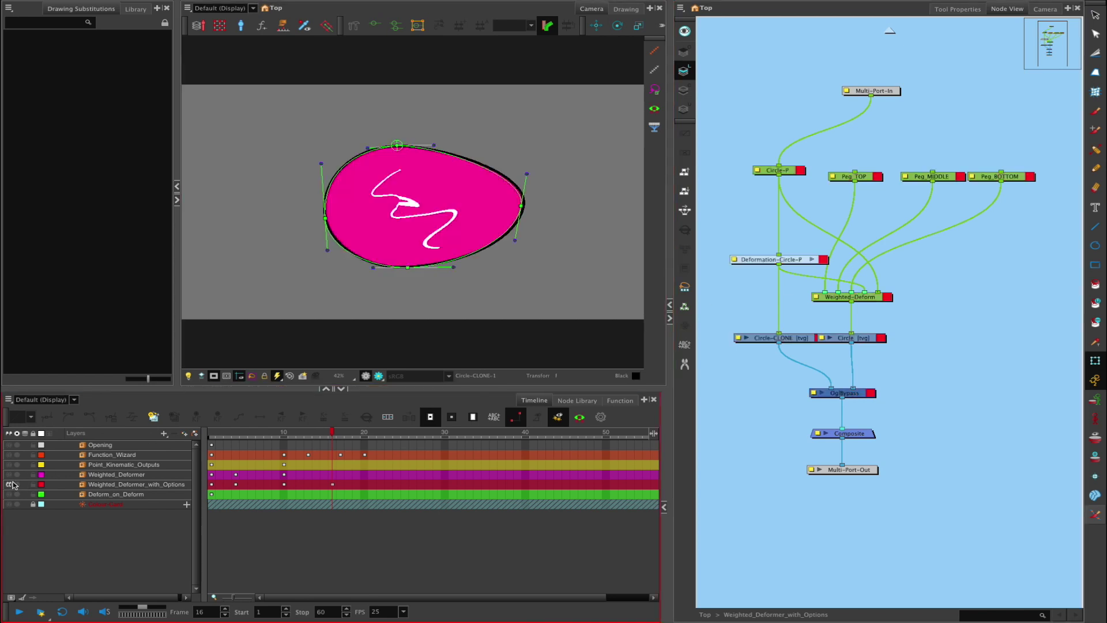
{"action": "left_click", "coordinate": [816, 298]}
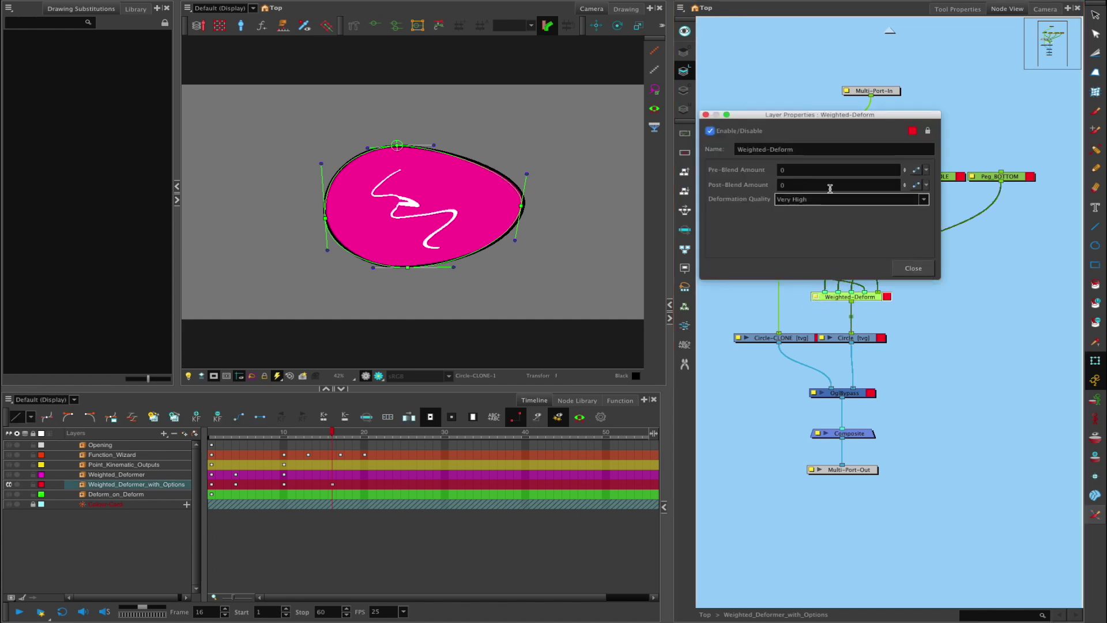
{"action": "left_click", "coordinate": [917, 269]}
Step: Return to the Top network and disable the Weighted_Deformer_with_Options layer
{"action": "left_click", "coordinate": [902, 273]}
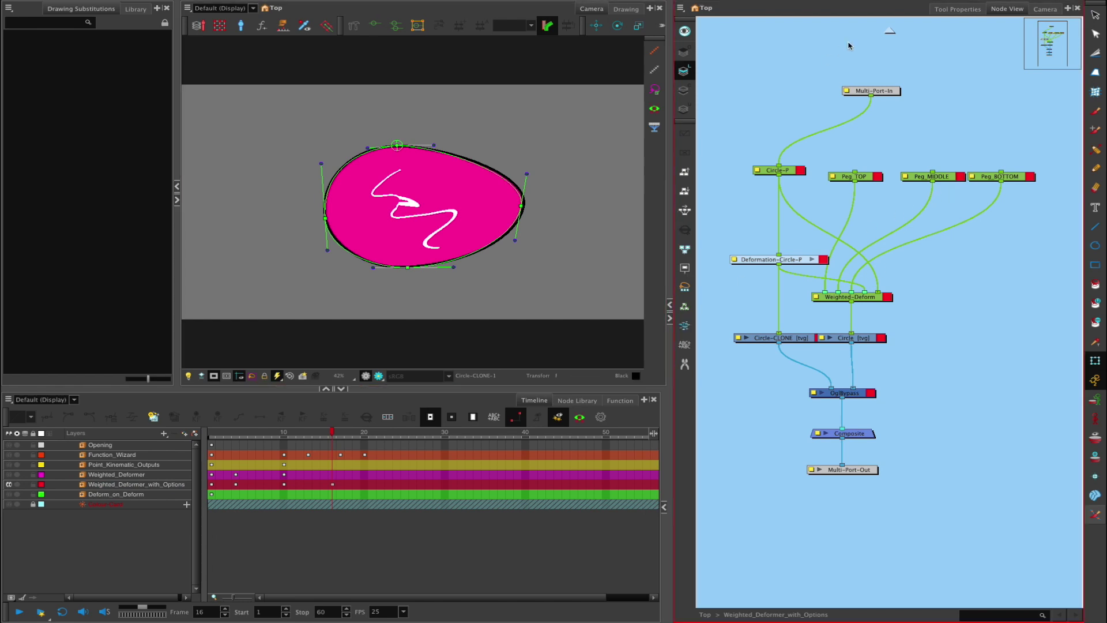
{"action": "left_click", "coordinate": [890, 30]}
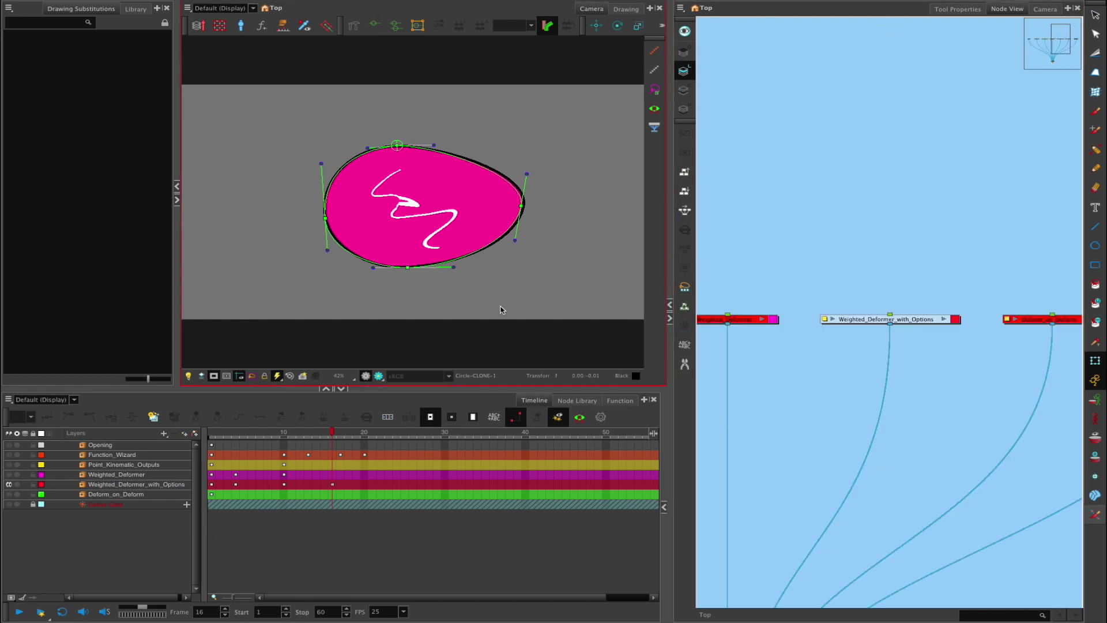
{"action": "left_click", "coordinate": [9, 484]}
Step: Bring the Deform_on_Deform node into view, enable its layer, and return to frame 1
{"action": "left_click_drag", "start_coordinate": [927, 249], "coordinate": [830, 159]}
{"action": "left_click_drag", "start_coordinate": [932, 296], "coordinate": [857, 310]}
{"action": "left_click_drag", "start_coordinate": [887, 210], "coordinate": [853, 257]}
{"action": "left_click", "coordinate": [890, 217]}
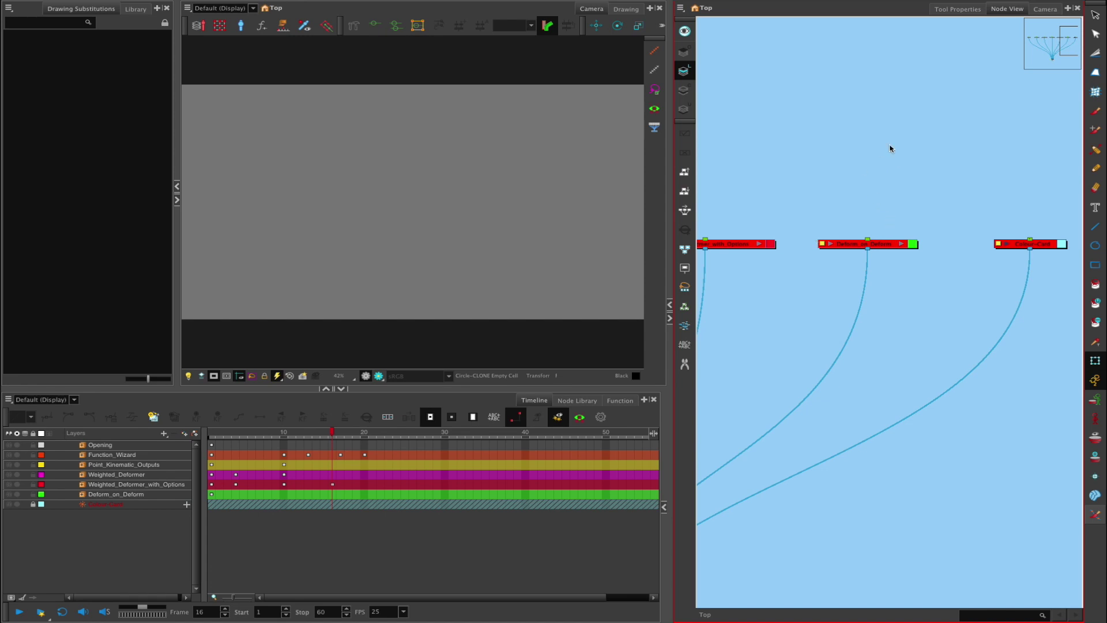
{"action": "left_click", "coordinate": [10, 495]}
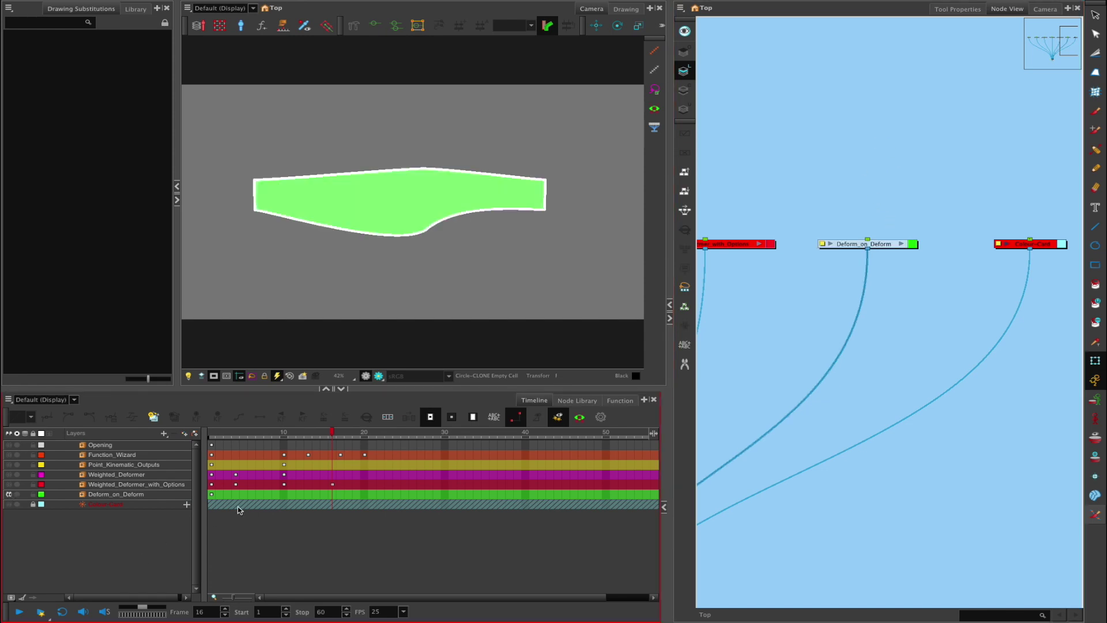
{"action": "left_click", "coordinate": [211, 432]}
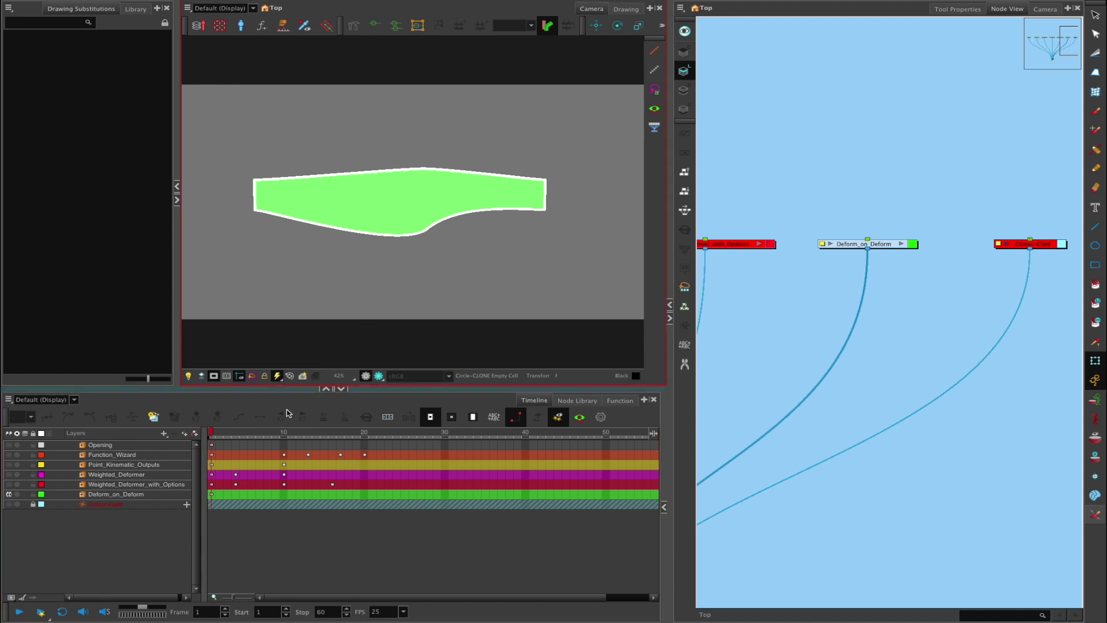
{"action": "left_click", "coordinate": [211, 495]}
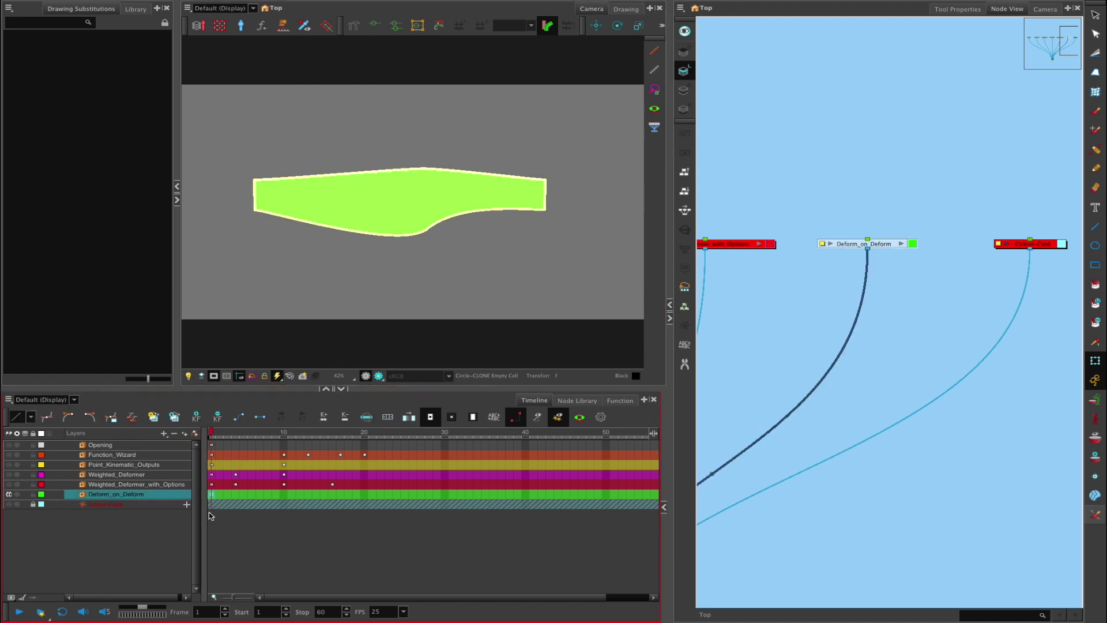
Step: Show the green shape's deformation controls with Shift+F11 and flatten its top and bottom edges
{"action": "left_click", "coordinate": [424, 223]}
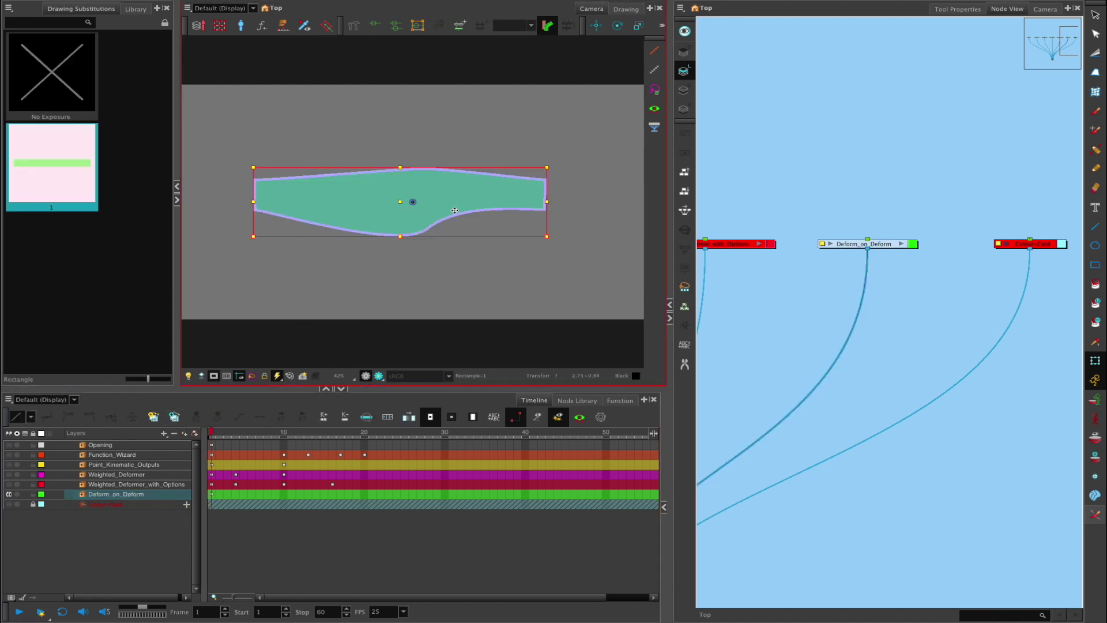
{"action": "key", "text": "shift+F11"}
{"action": "left_click", "coordinate": [576, 196]}
{"action": "left_click_drag", "start_coordinate": [427, 228], "coordinate": [451, 212]}
{"action": "left_click_drag", "start_coordinate": [389, 234], "coordinate": [381, 211]}
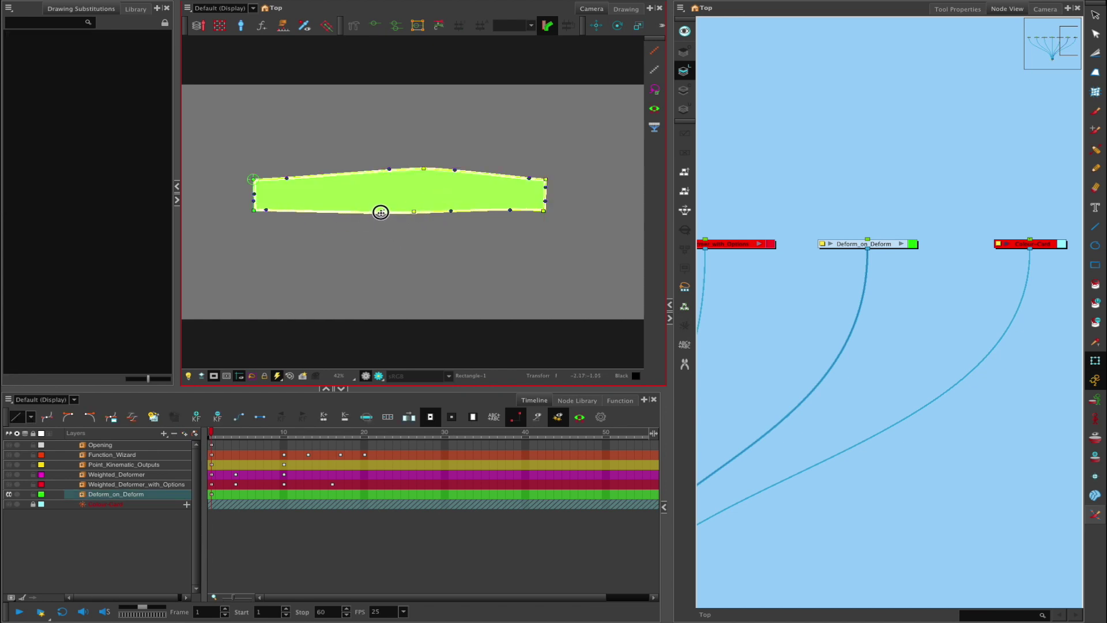
{"action": "left_click_drag", "start_coordinate": [419, 168], "coordinate": [449, 180]}
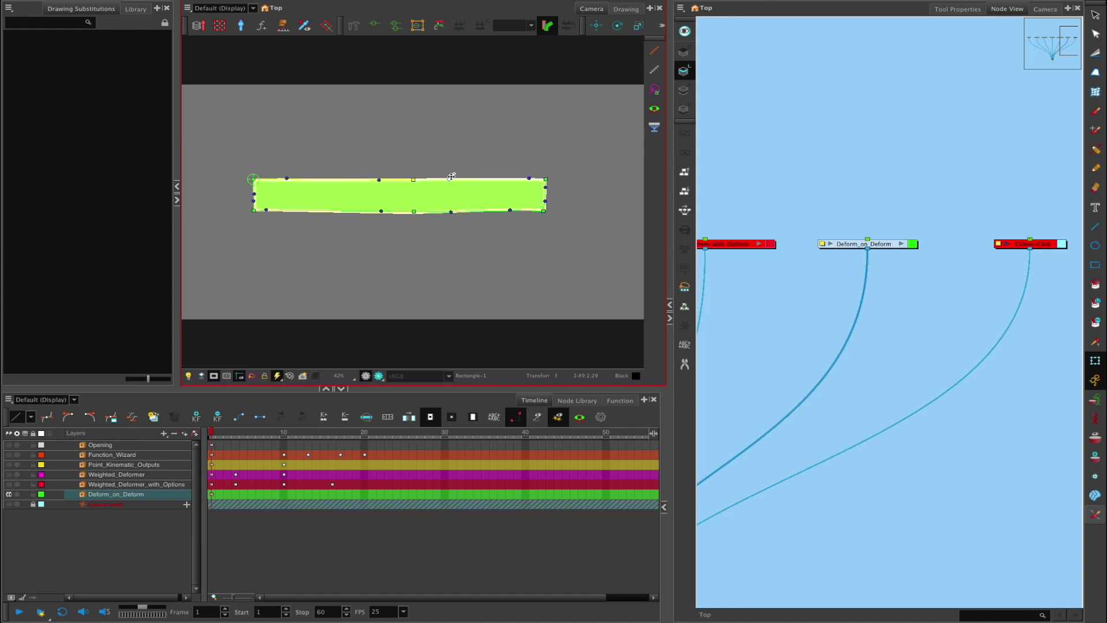
{"action": "left_click", "coordinate": [541, 158]}
{"action": "scroll", "coordinate": [517, 209], "scroll_direction": "down", "scroll_amount": 1}
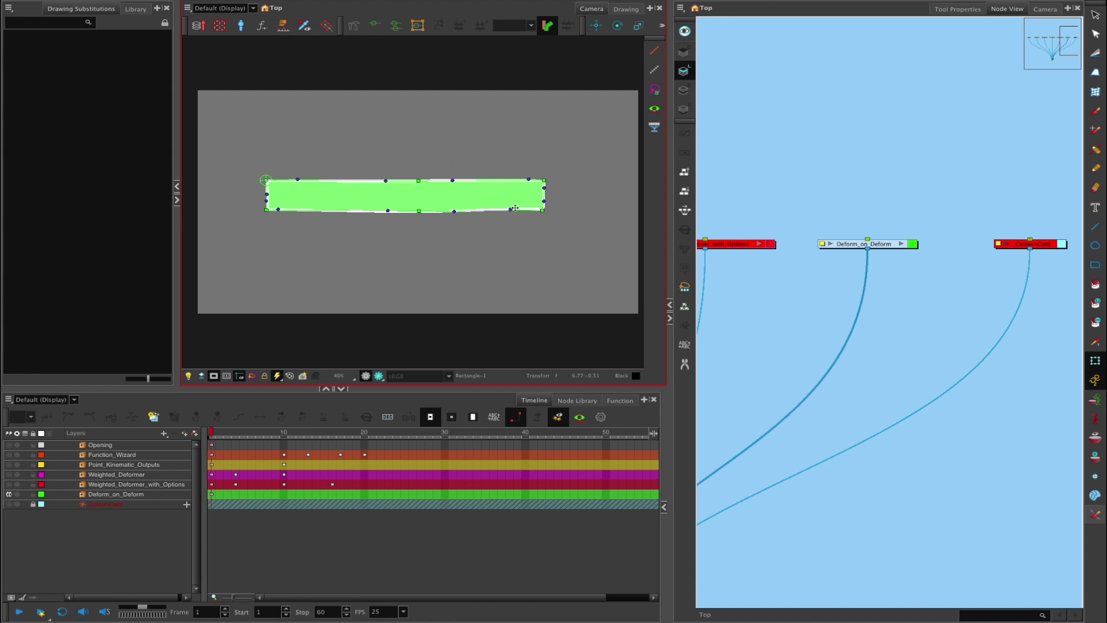
Step: Raise the bottom-right corner, try V and diamond outlines, then flatten back into a bar
{"action": "left_click_drag", "start_coordinate": [542, 212], "coordinate": [544, 206]}
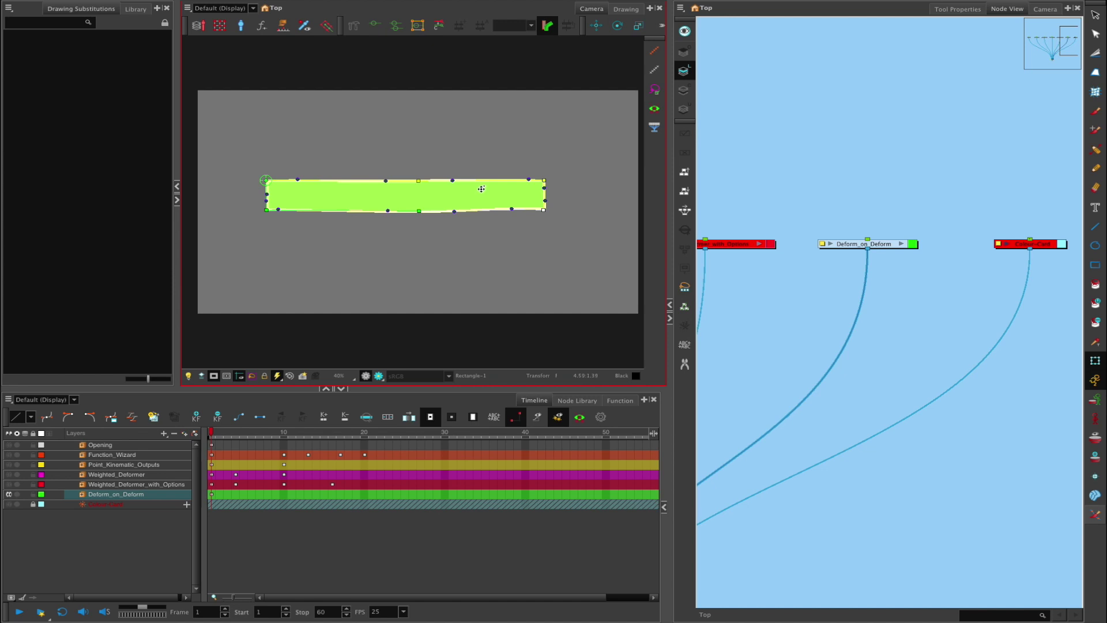
{"action": "left_click_drag", "start_coordinate": [422, 214], "coordinate": [420, 243]}
{"action": "left_click_drag", "start_coordinate": [419, 180], "coordinate": [422, 159]}
{"action": "left_click_drag", "start_coordinate": [420, 243], "coordinate": [419, 223]}
{"action": "left_click_drag", "start_coordinate": [423, 162], "coordinate": [421, 183]}
{"action": "left_click_drag", "start_coordinate": [417, 222], "coordinate": [458, 212]}
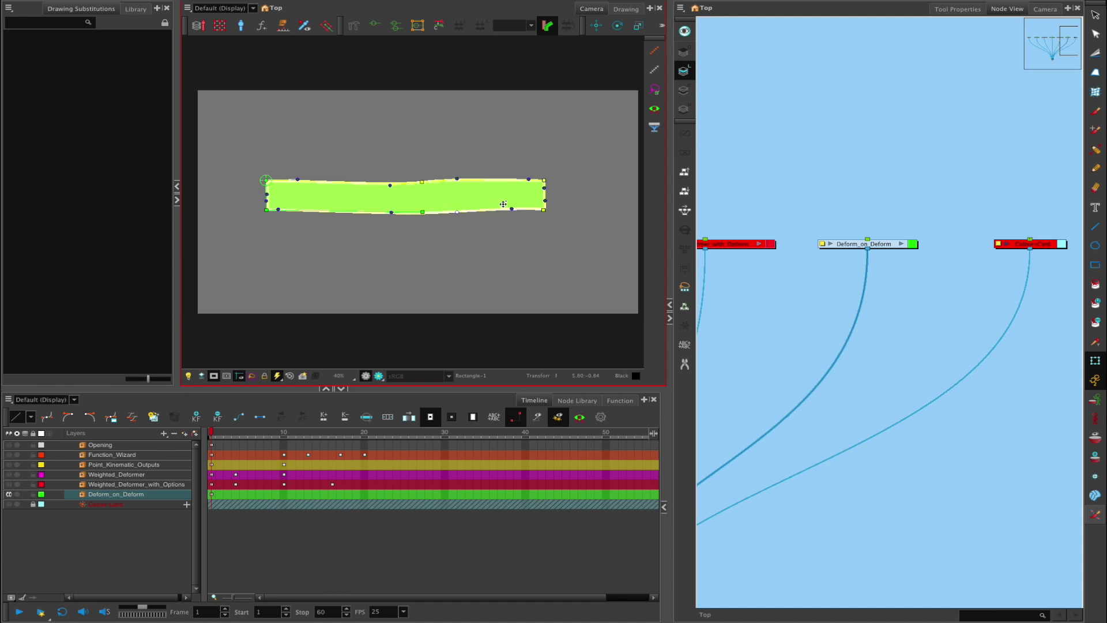
Step: Bulge the top and bottom edges into a pointed hexagon, then enter the Deform_on_Deform group
{"action": "left_click_drag", "start_coordinate": [422, 214], "coordinate": [422, 229]}
{"action": "left_click_drag", "start_coordinate": [423, 182], "coordinate": [388, 164]}
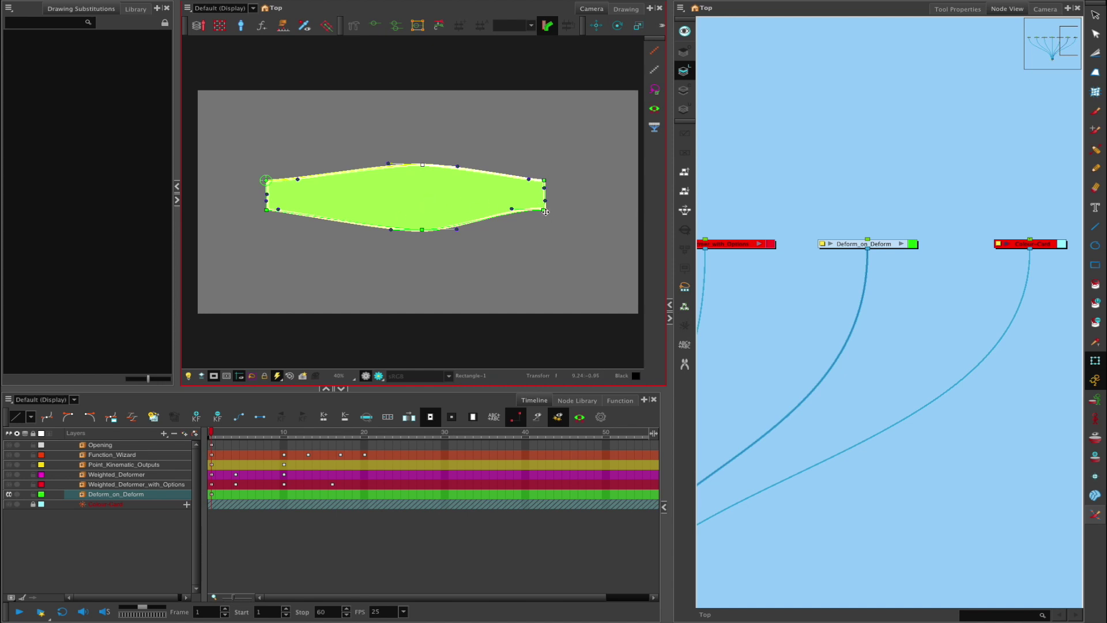
{"action": "left_click_drag", "start_coordinate": [511, 209], "coordinate": [509, 214]}
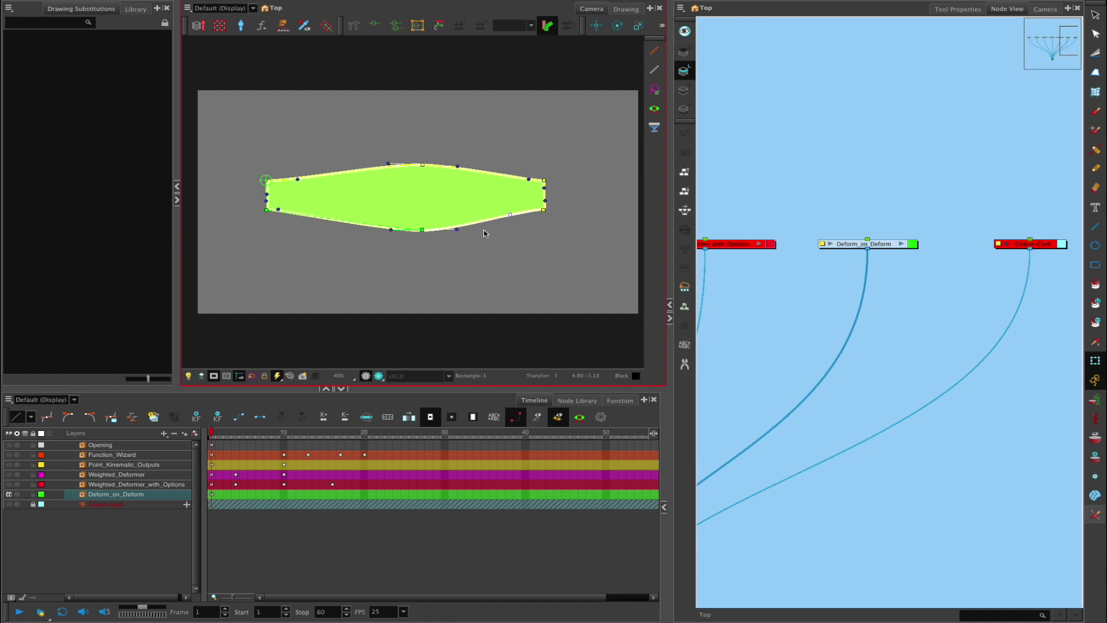
{"action": "left_click", "coordinate": [902, 245]}
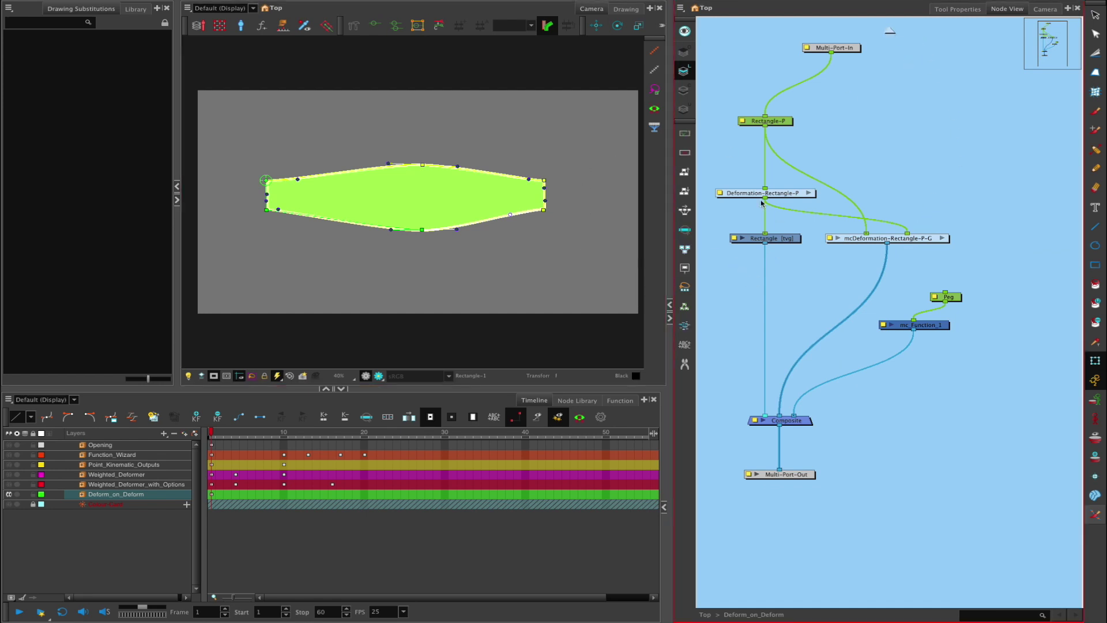
Step: Move mc_Function_1 right under its Peg and check its Layer Properties
{"action": "left_click", "coordinate": [926, 325]}
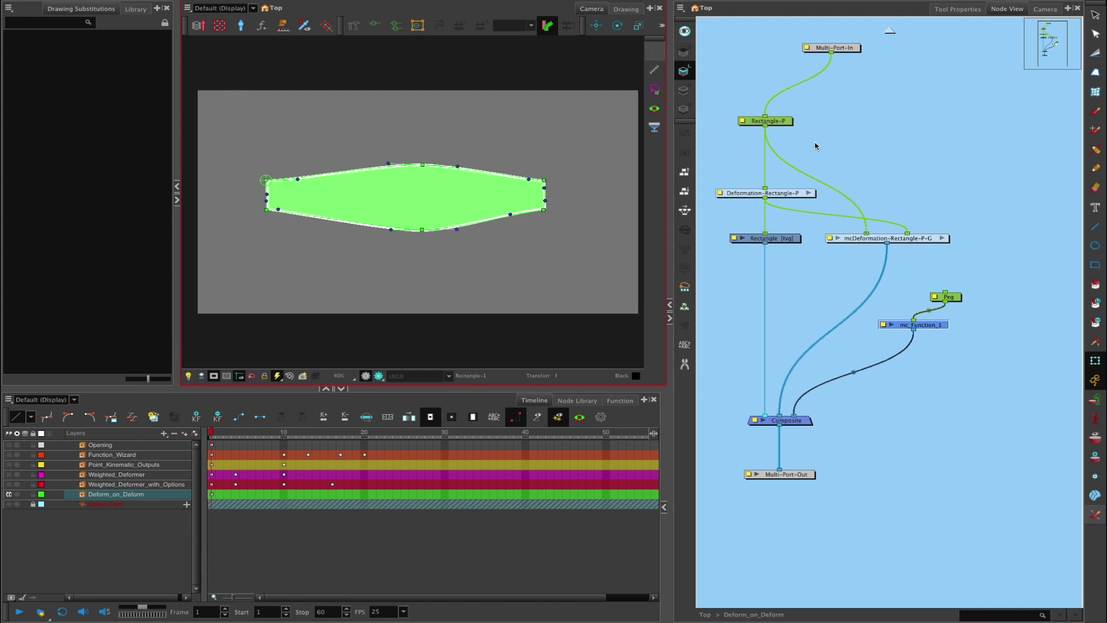
{"action": "left_click", "coordinate": [848, 139]}
{"action": "left_click_drag", "start_coordinate": [945, 324], "coordinate": [977, 327]}
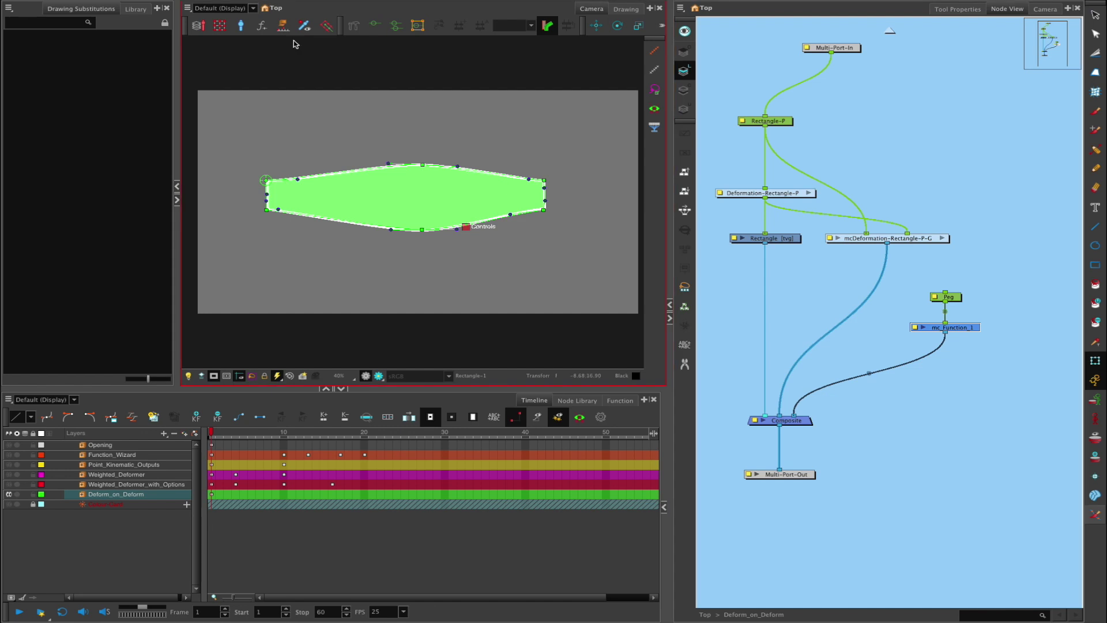
{"action": "double_click", "coordinate": [917, 327]}
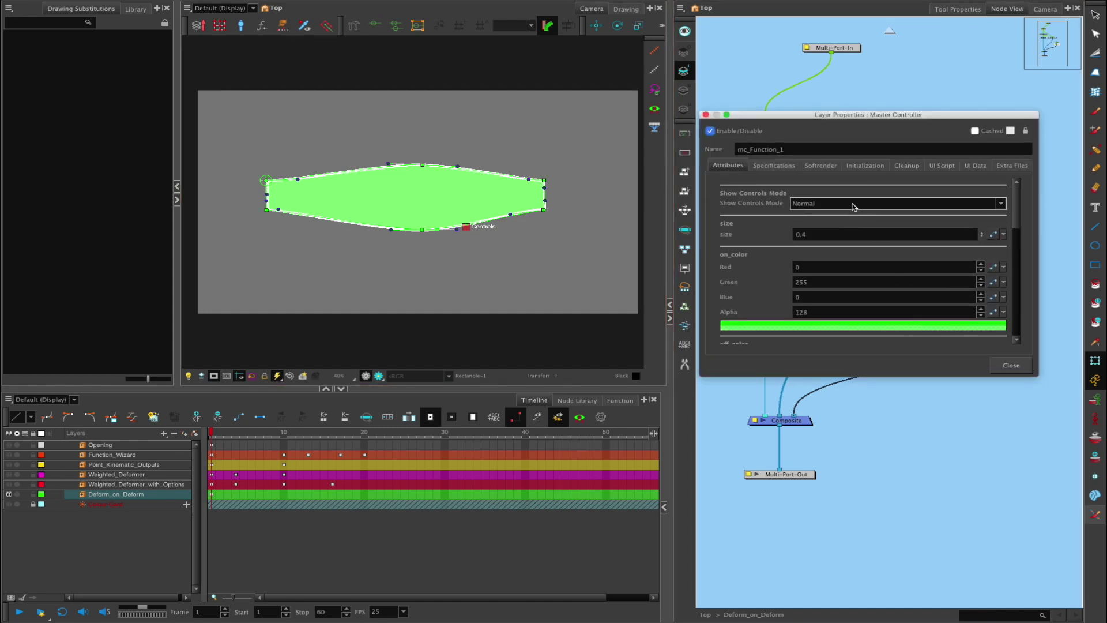
{"action": "left_click", "coordinate": [705, 115]}
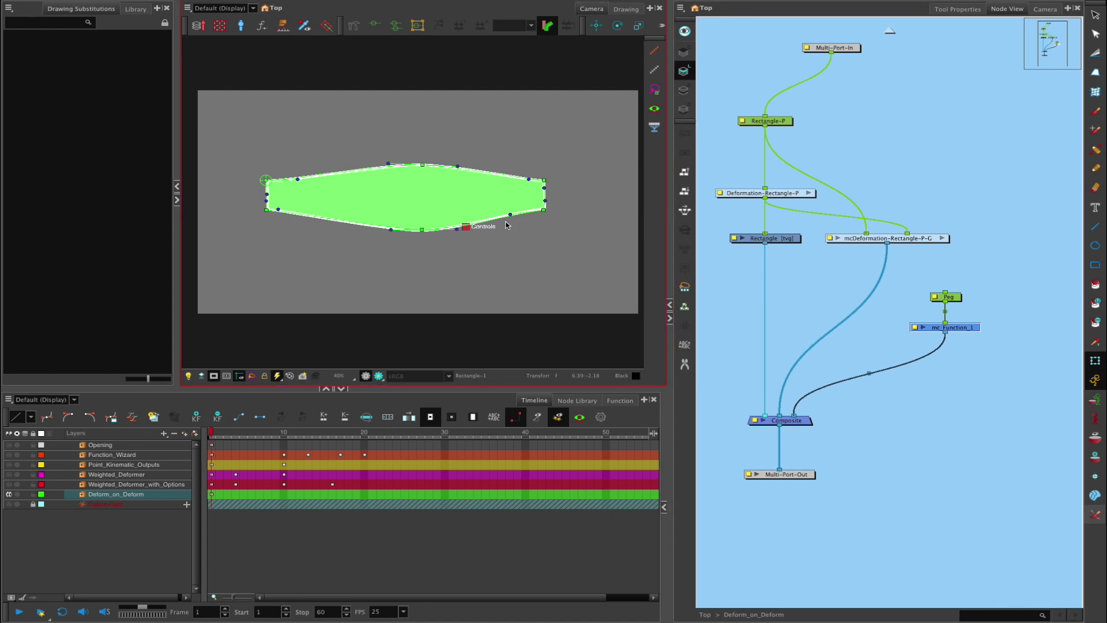
Step: Zoom the camera onto the hexagon and turn on the master controller's centre line controls
{"action": "left_click_drag", "start_coordinate": [506, 223], "coordinate": [564, 233]}
{"action": "scroll", "coordinate": [565, 227], "scroll_direction": "up", "scroll_amount": 4}
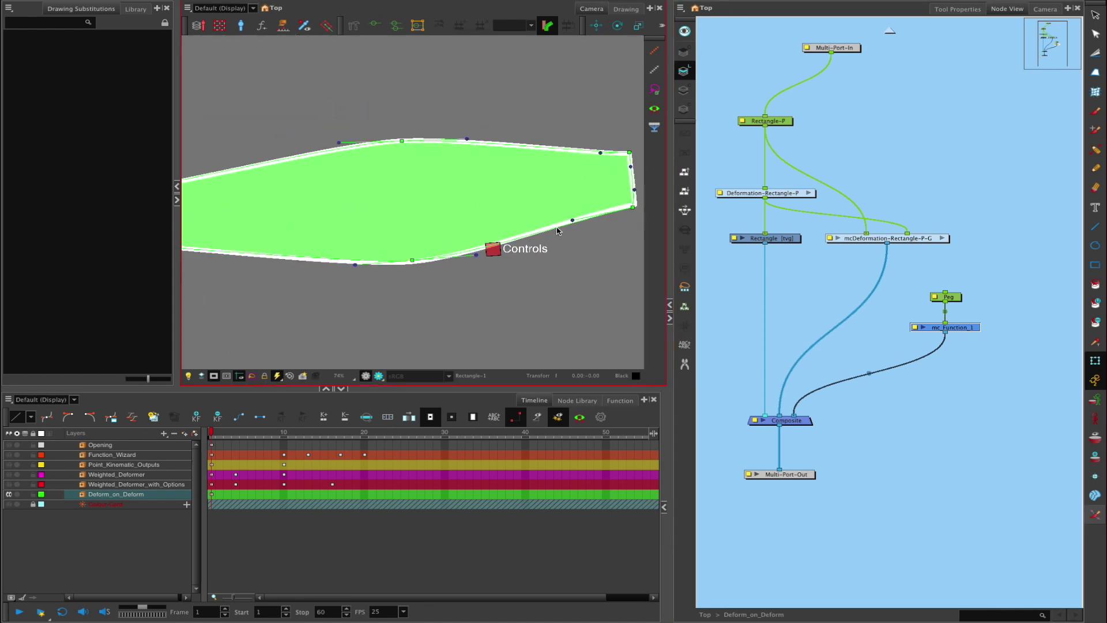
{"action": "scroll", "coordinate": [557, 231], "scroll_direction": "down", "scroll_amount": 2}
{"action": "scroll", "coordinate": [509, 188], "scroll_direction": "down", "scroll_amount": 2}
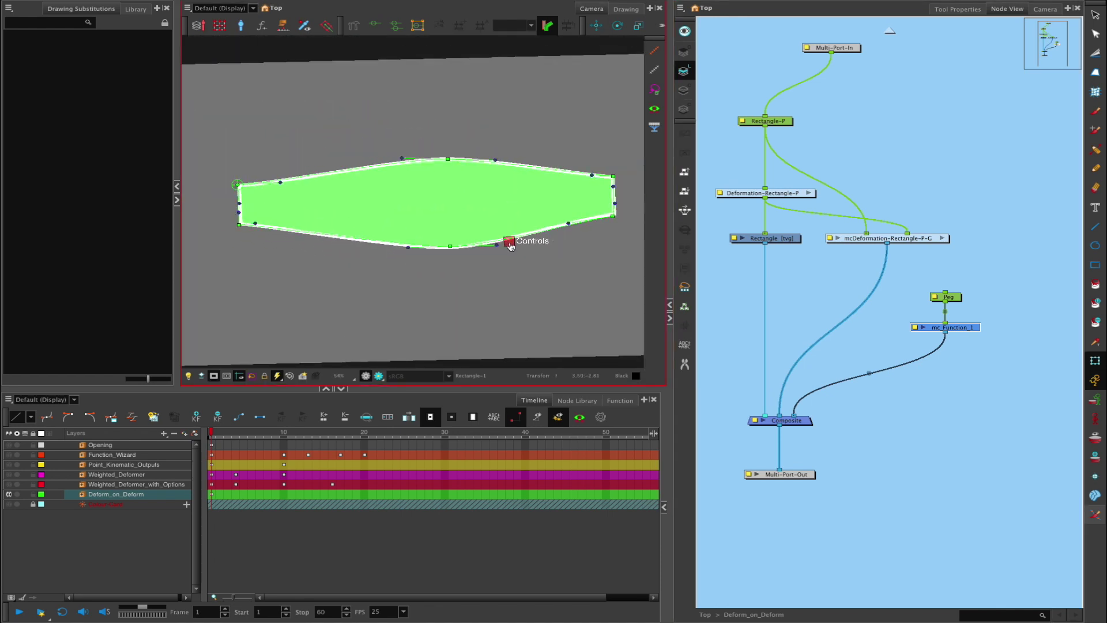
{"action": "left_click", "coordinate": [509, 243]}
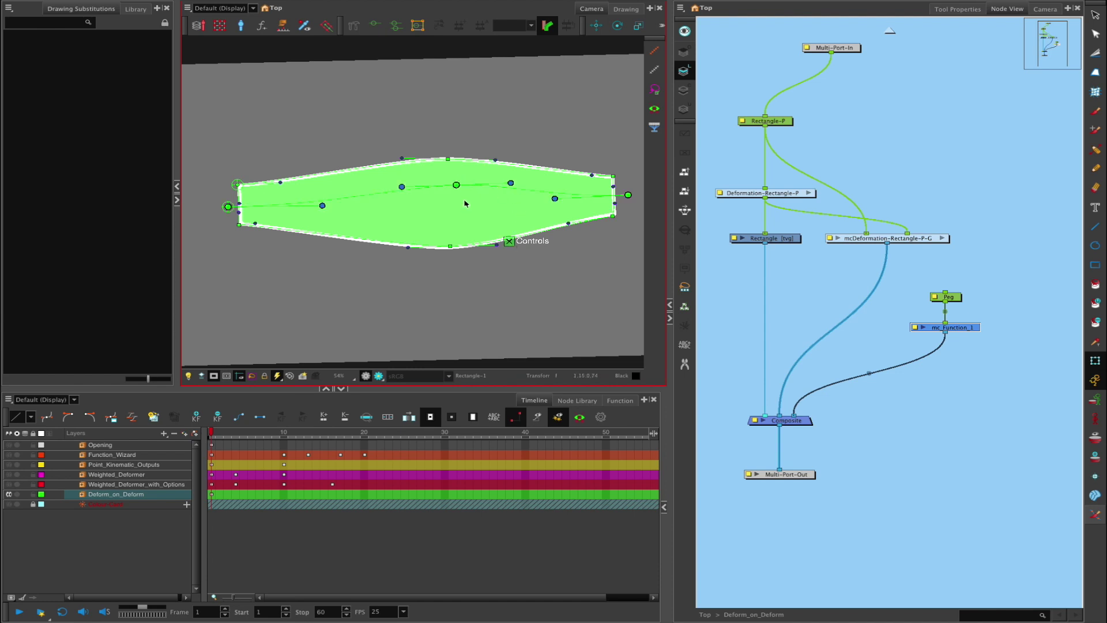
Step: Drag the centre-line points to bend the rectangle into a boomerang shape, raising its left end
{"action": "left_click_drag", "start_coordinate": [457, 185], "coordinate": [319, 237]}
{"action": "left_click_drag", "start_coordinate": [479, 231], "coordinate": [526, 255]}
{"action": "mouse_move", "coordinate": [319, 236]}
{"action": "left_mouse_down"}
{"action": "mouse_move", "coordinate": [334, 207]}
{"action": "mouse_move", "coordinate": [286, 232]}
{"action": "left_mouse_up"}
{"action": "left_click", "coordinate": [299, 221]}
{"action": "left_click_drag", "start_coordinate": [415, 233], "coordinate": [417, 234]}
{"action": "mouse_move", "coordinate": [287, 231]}
{"action": "left_mouse_down"}
{"action": "mouse_move", "coordinate": [292, 203]}
{"action": "mouse_move", "coordinate": [291, 220]}
{"action": "left_mouse_up"}
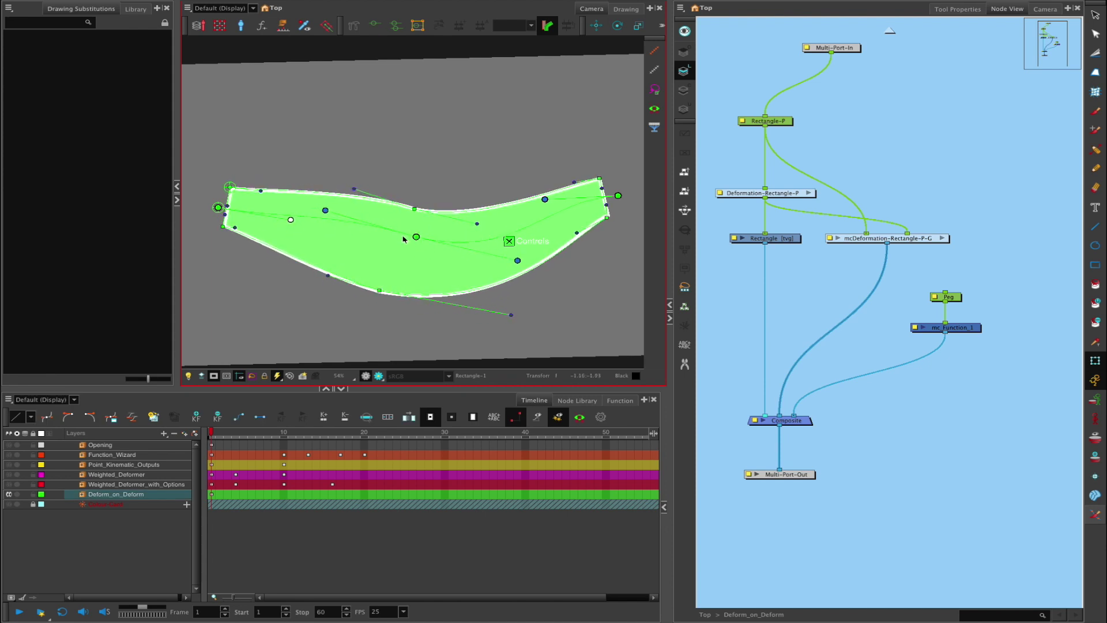
Step: Lower, then raise the right end, pull the left underside down and adjust the top-middle point
{"action": "left_click_drag", "start_coordinate": [544, 199], "coordinate": [517, 249]}
{"action": "left_click_drag", "start_coordinate": [325, 210], "coordinate": [322, 237]}
{"action": "left_click_drag", "start_coordinate": [515, 251], "coordinate": [521, 203]}
{"action": "left_click_drag", "start_coordinate": [322, 238], "coordinate": [354, 279]}
{"action": "left_click_drag", "start_coordinate": [521, 203], "coordinate": [508, 205]}
{"action": "left_click_drag", "start_coordinate": [393, 219], "coordinate": [423, 239]}
Step: Bulge the left underside down into a gentle S-curve, then select the master controller nodes
{"action": "left_click_drag", "start_coordinate": [232, 228], "coordinate": [320, 319]}
{"action": "left_click_drag", "start_coordinate": [415, 237], "coordinate": [426, 215]}
{"action": "left_click_drag", "start_coordinate": [518, 184], "coordinate": [520, 233]}
{"action": "left_click_drag", "start_coordinate": [348, 250], "coordinate": [344, 188]}
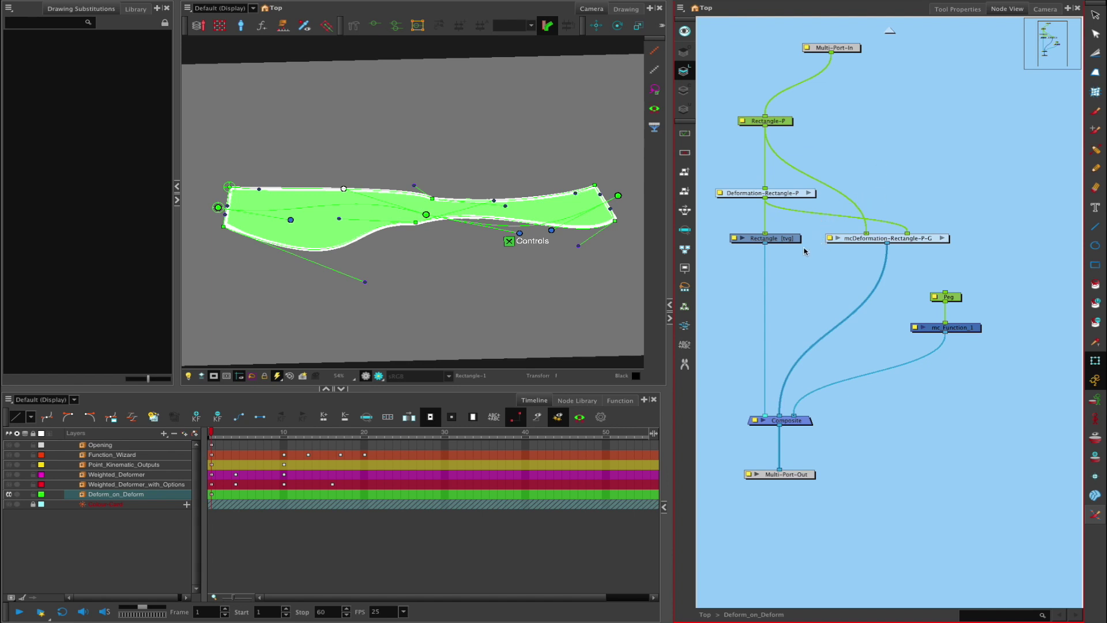
{"action": "left_click_drag", "start_coordinate": [980, 230], "coordinate": [853, 353]}
Step: Delete the mcDeformation, Peg and mc_Function_1 master controller nodes
{"action": "key", "text": "Delete"}
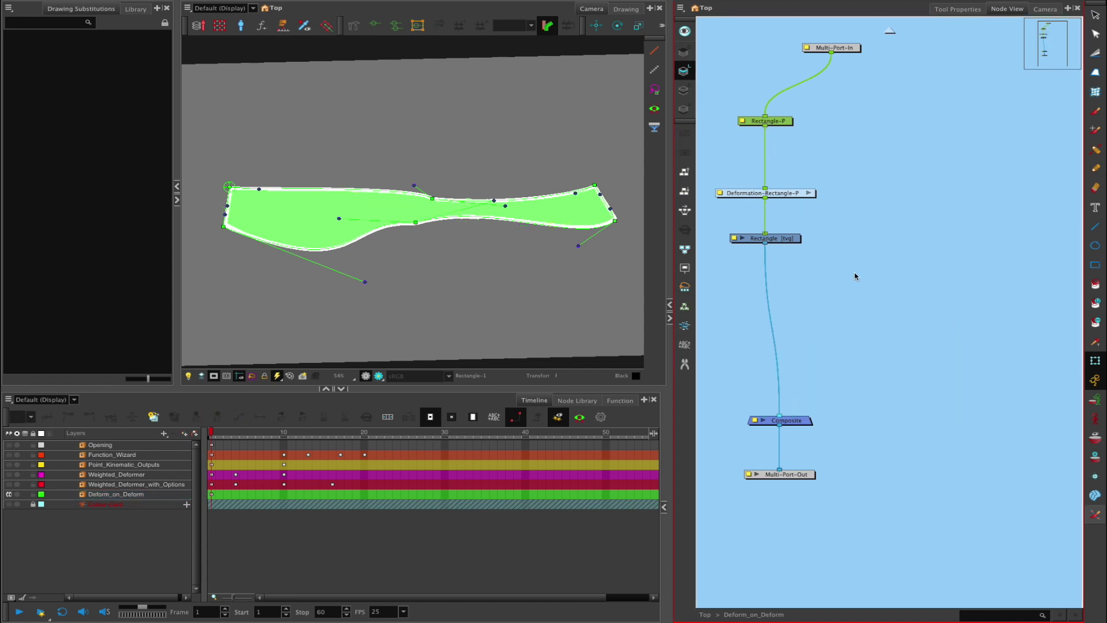
{"action": "left_click_drag", "start_coordinate": [789, 240], "coordinate": [795, 247]}
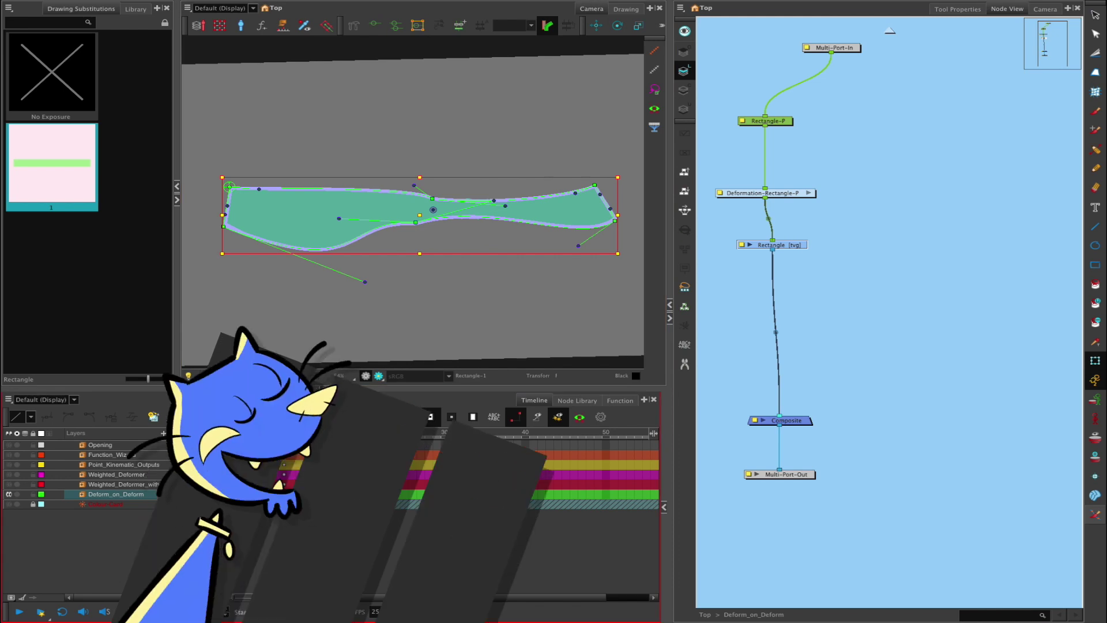
{"action": "left_click", "coordinate": [433, 280]}
Step: Straighten the bar's centre and left curves and lower its top middle point
{"action": "left_click_drag", "start_coordinate": [494, 201], "coordinate": [495, 222]}
{"action": "left_click_drag", "start_coordinate": [414, 186], "coordinate": [397, 198]}
{"action": "left_click_drag", "start_coordinate": [432, 198], "coordinate": [422, 183]}
{"action": "left_click_drag", "start_coordinate": [364, 282], "coordinate": [264, 230]}
{"action": "left_click_drag", "start_coordinate": [415, 222], "coordinate": [416, 220]}
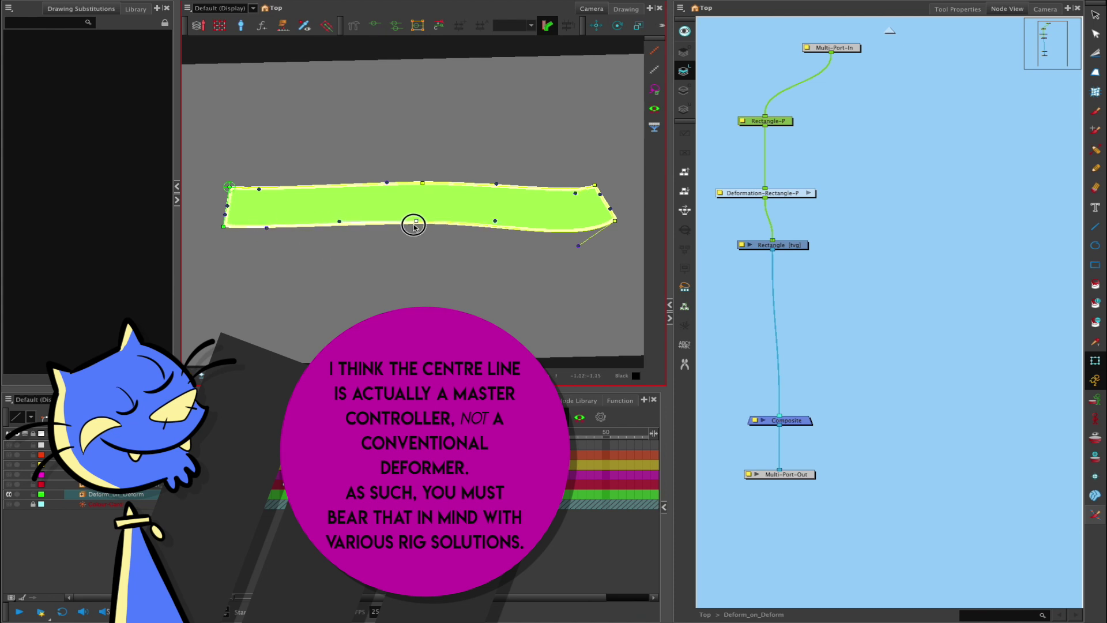
Step: Flatten the right end, upper-left corner and bottom edge, then select the Rectangle node
{"action": "left_click_drag", "start_coordinate": [577, 192], "coordinate": [596, 225]}
{"action": "left_click_drag", "start_coordinate": [567, 248], "coordinate": [564, 226]}
{"action": "left_click", "coordinate": [221, 186]}
{"action": "left_click_drag", "start_coordinate": [221, 186], "coordinate": [247, 188]}
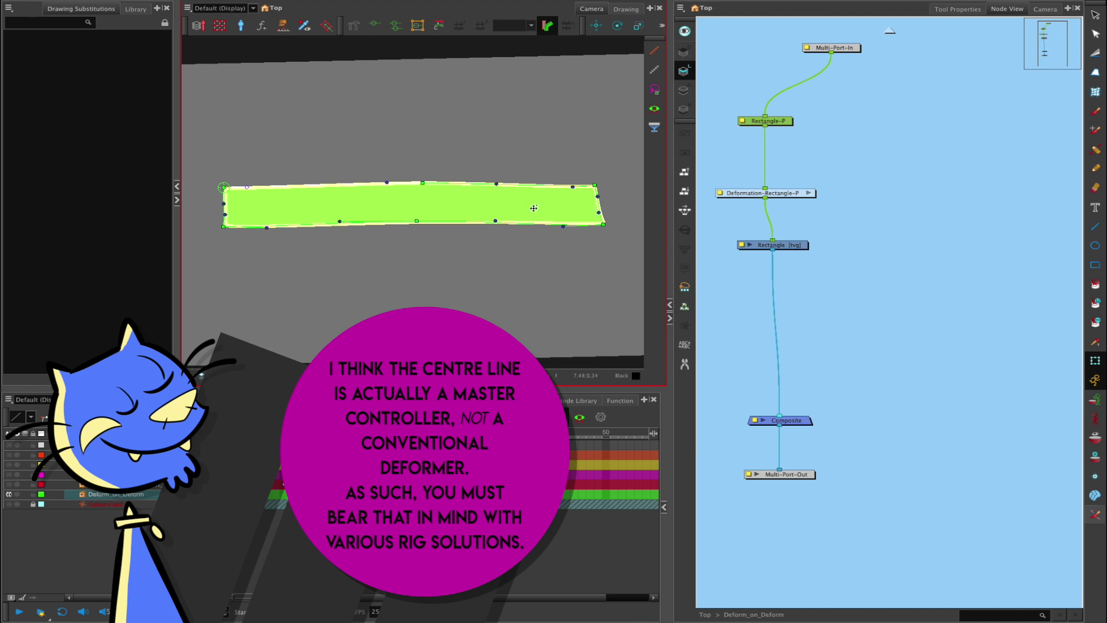
{"action": "left_click_drag", "start_coordinate": [416, 221], "coordinate": [417, 222]}
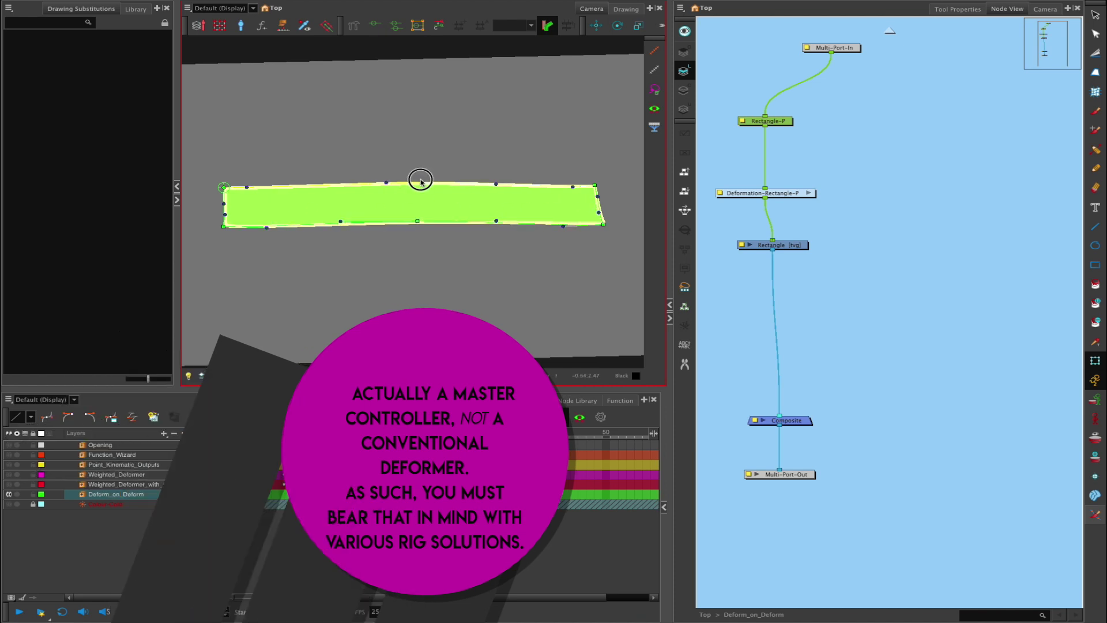
{"action": "left_click_drag", "start_coordinate": [342, 221], "coordinate": [363, 220]}
{"action": "left_click_drag", "start_coordinate": [496, 220], "coordinate": [482, 222]}
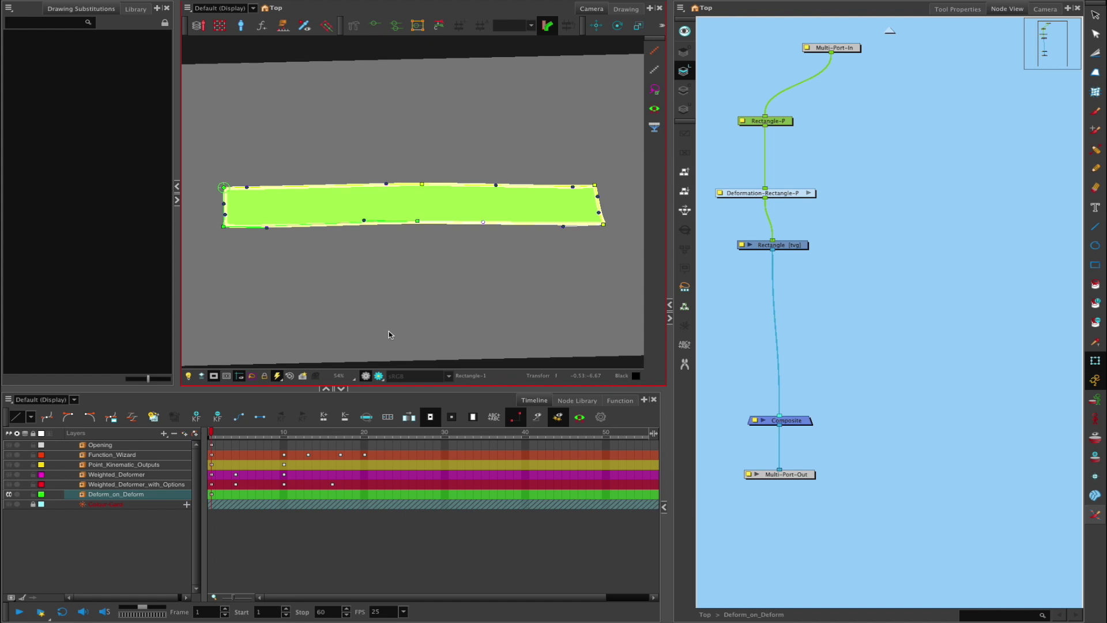
{"action": "left_click", "coordinate": [814, 179]}
{"action": "left_click", "coordinate": [792, 246]}
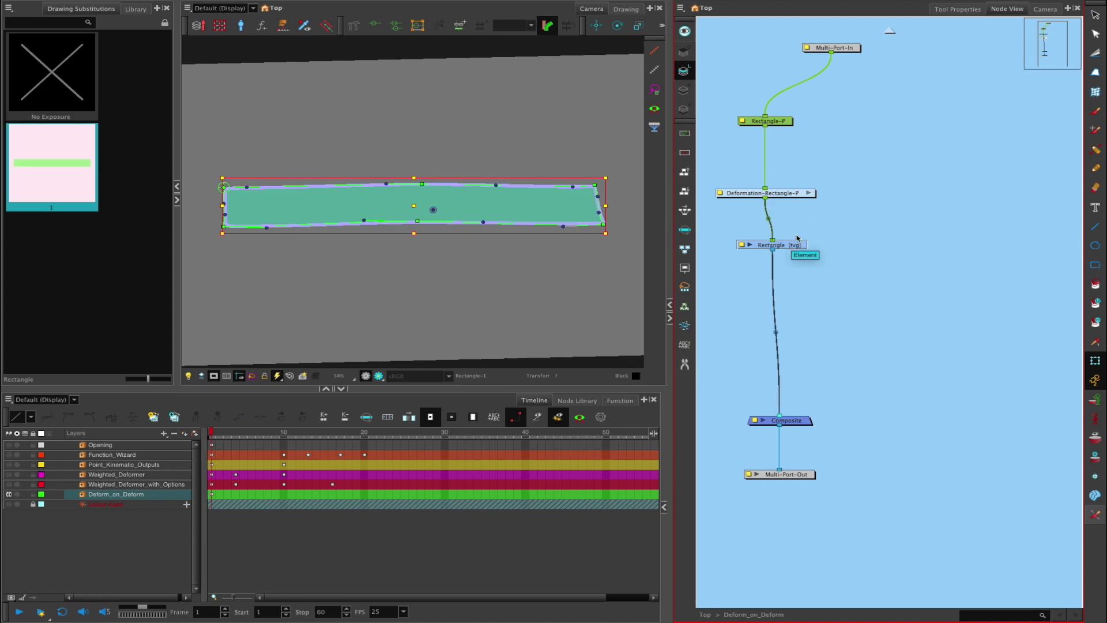
Step: Build a Deformer on Deformer whose centreline runs from the rectangle's left end, through mid-length, to its right end
{"action": "left_click", "coordinate": [327, 26]}
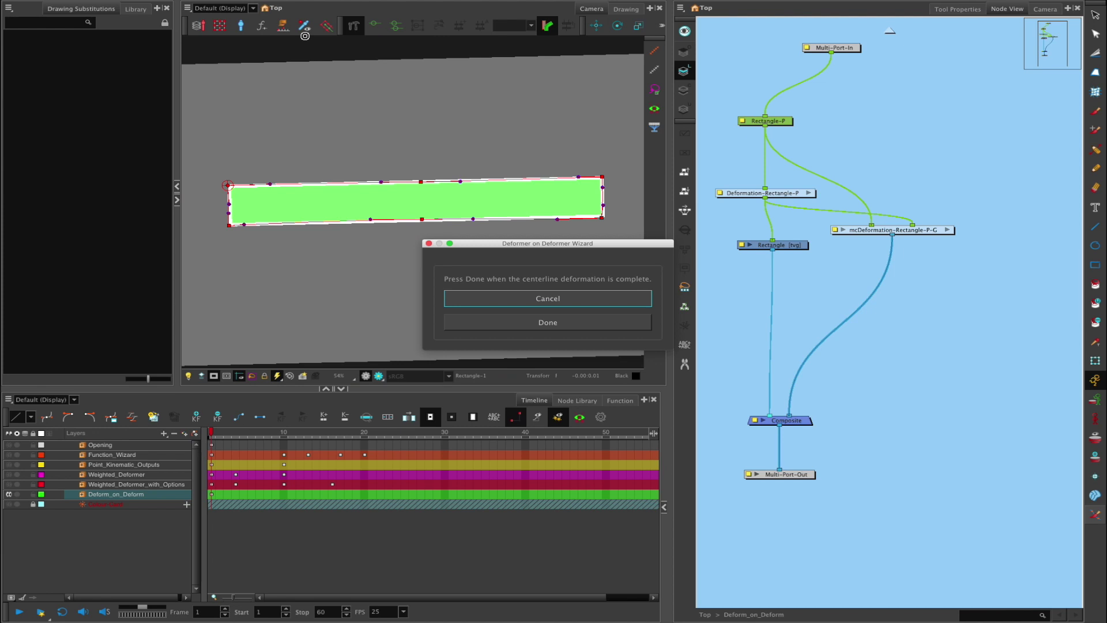
{"action": "left_click_drag", "start_coordinate": [591, 247], "coordinate": [626, 257]}
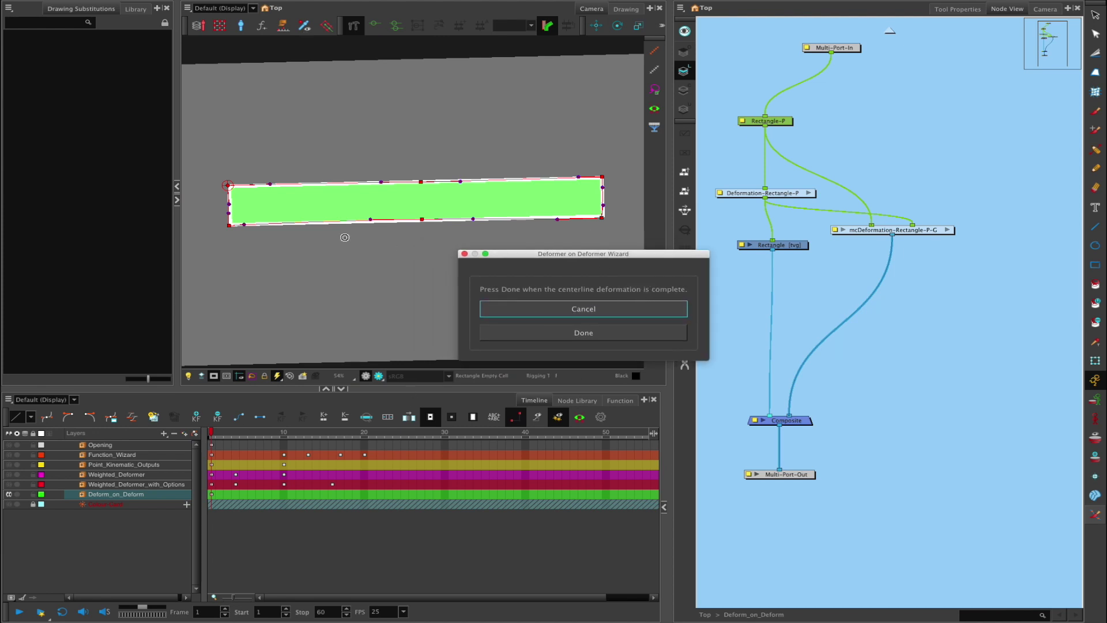
{"action": "left_click", "coordinate": [235, 206]}
{"action": "left_click", "coordinate": [356, 201]}
{"action": "left_click", "coordinate": [589, 199]}
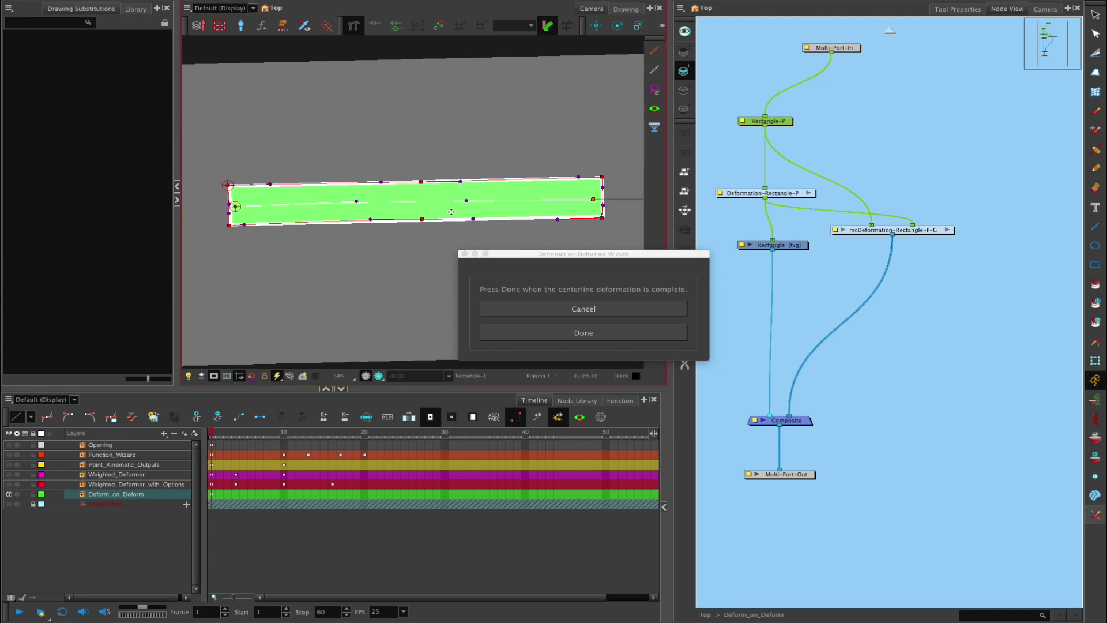
{"action": "left_click", "coordinate": [594, 333]}
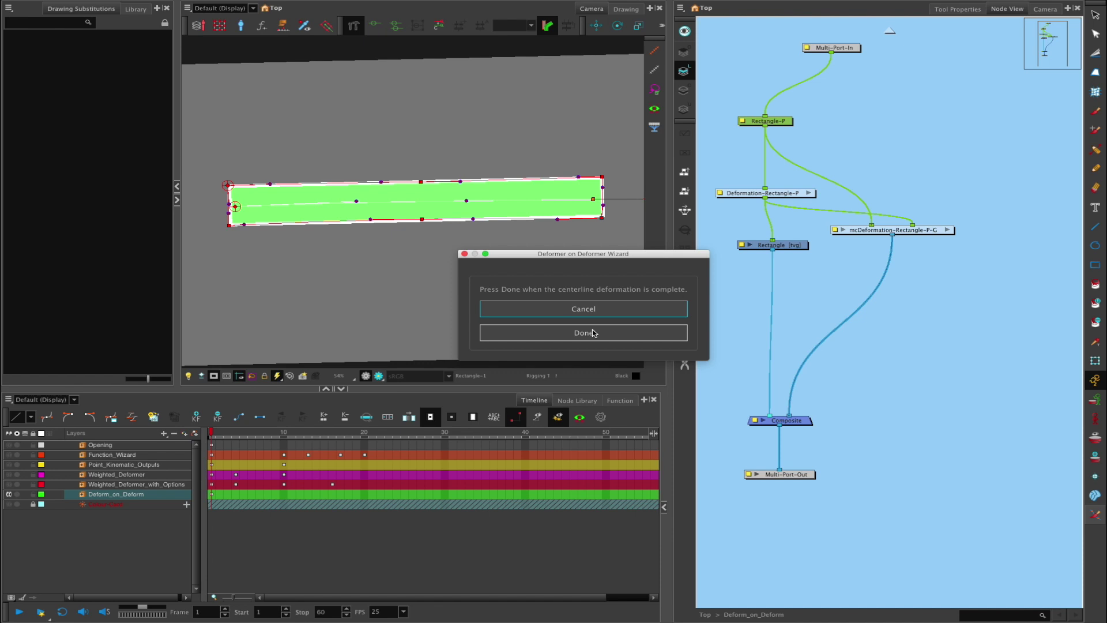
{"action": "left_click", "coordinate": [583, 333]}
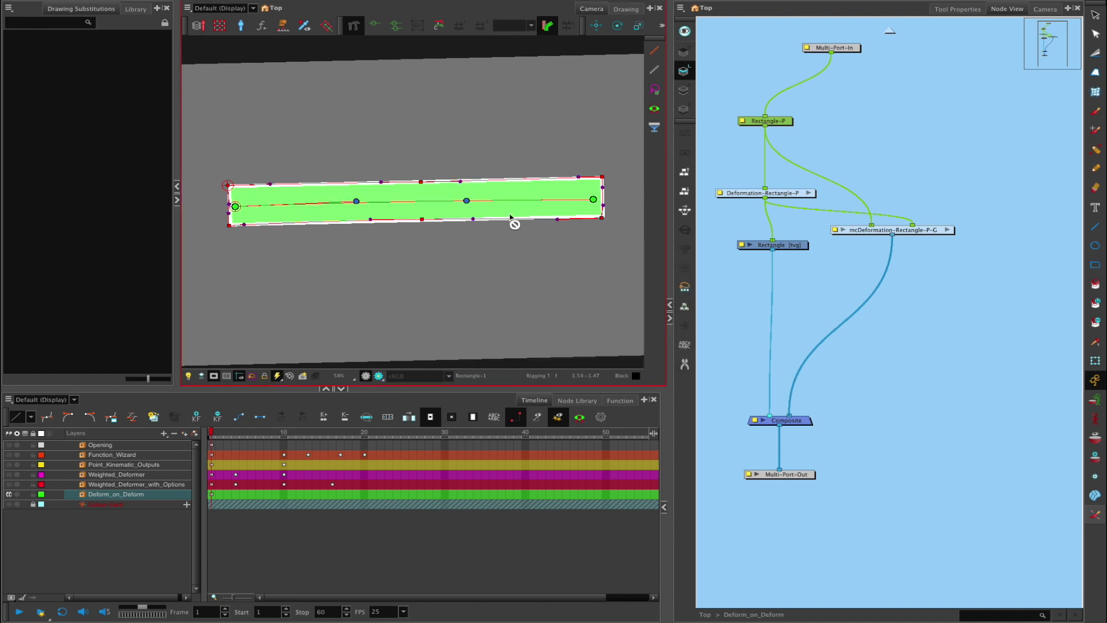
Step: Pull the centreline middle down, lift the left point, and bulge the top and bottom edges
{"action": "left_click", "coordinate": [1094, 361]}
{"action": "left_click_drag", "start_coordinate": [466, 200], "coordinate": [464, 257]}
{"action": "left_click_drag", "start_coordinate": [356, 202], "coordinate": [358, 153]}
{"action": "left_click_drag", "start_coordinate": [427, 189], "coordinate": [434, 145]}
{"action": "mouse_move", "coordinate": [412, 224]}
{"action": "left_mouse_down"}
{"action": "mouse_move", "coordinate": [416, 252]}
{"action": "mouse_move", "coordinate": [415, 234]}
{"action": "left_mouse_up"}
Step: Play and scrub frames 1–7 to check the bend, then reshape the right end at frame 1
{"action": "left_click", "coordinate": [259, 434]}
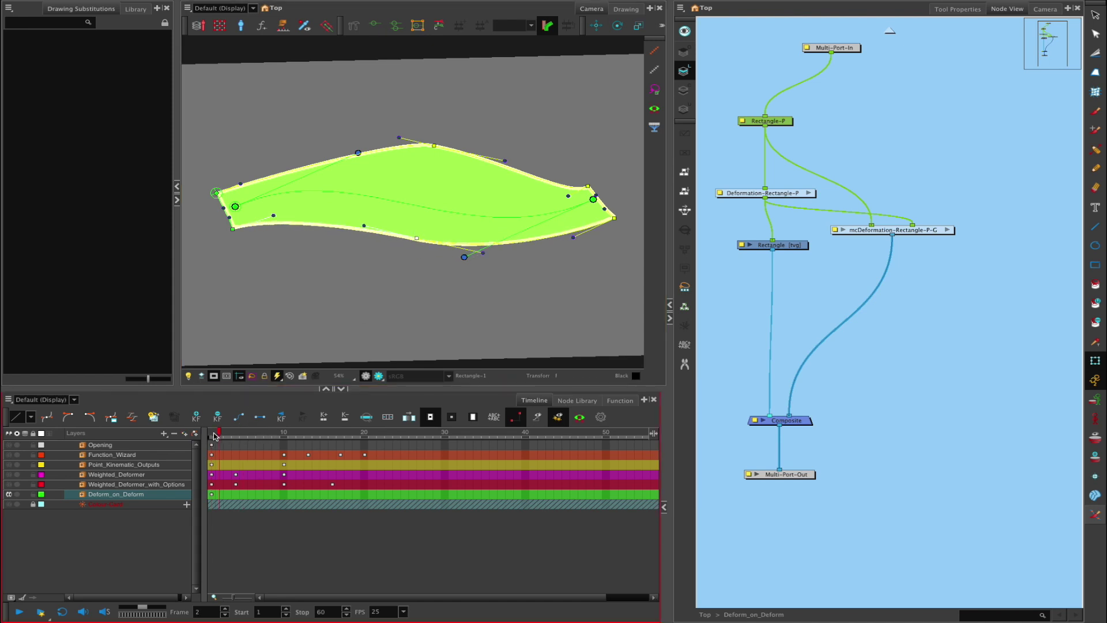
{"action": "key", "text": "Return"}
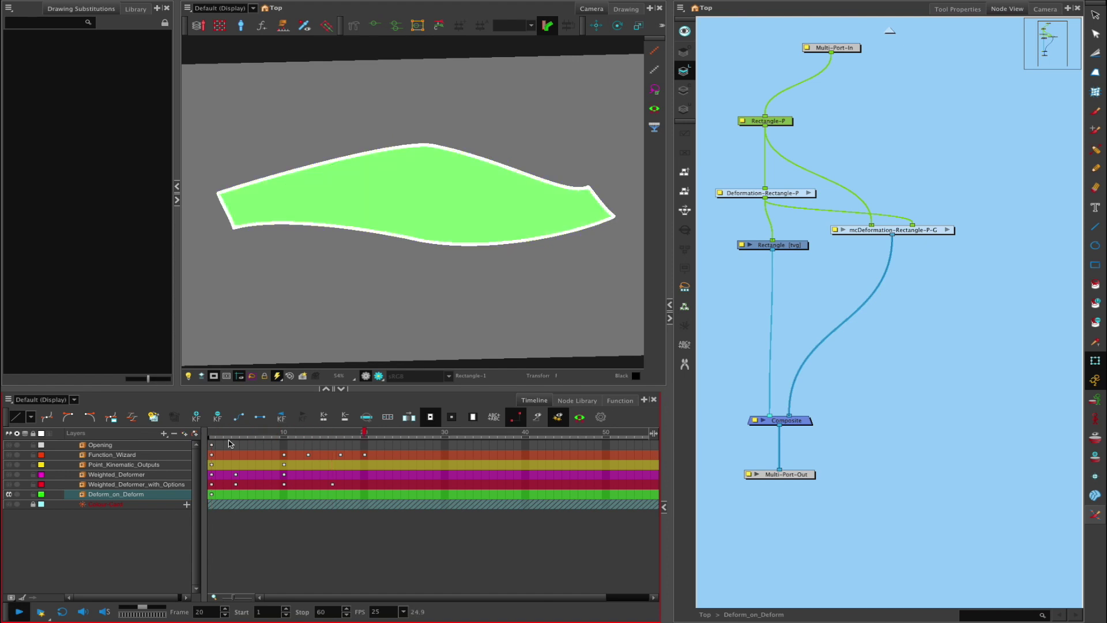
{"action": "key", "text": "Return"}
{"action": "left_click", "coordinate": [221, 436]}
{"action": "left_click", "coordinate": [279, 433]}
{"action": "left_click", "coordinate": [235, 434]}
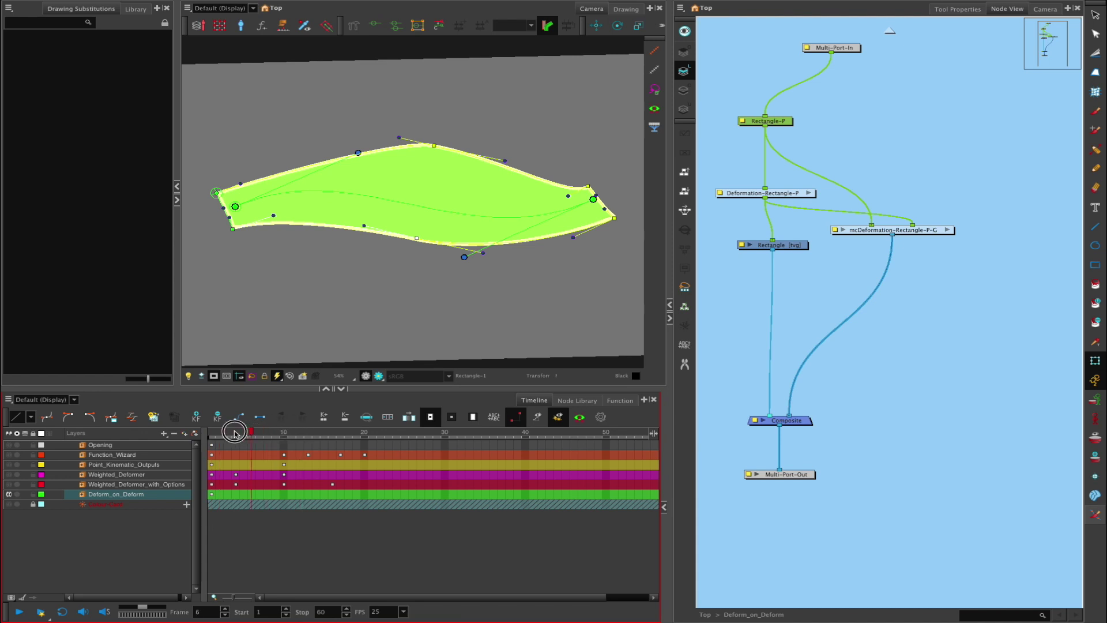
{"action": "left_click", "coordinate": [211, 433]}
{"action": "key", "text": "comma"}
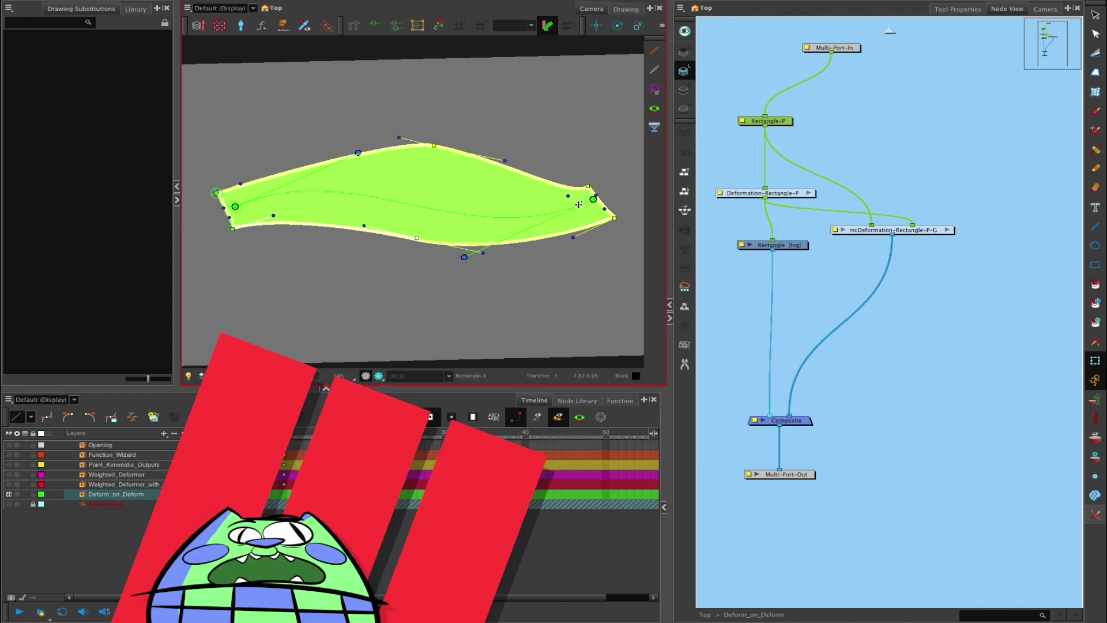
{"action": "mouse_move", "coordinate": [593, 199]}
{"action": "left_mouse_down"}
{"action": "mouse_move", "coordinate": [584, 161]}
{"action": "mouse_move", "coordinate": [574, 202]}
{"action": "left_mouse_up"}
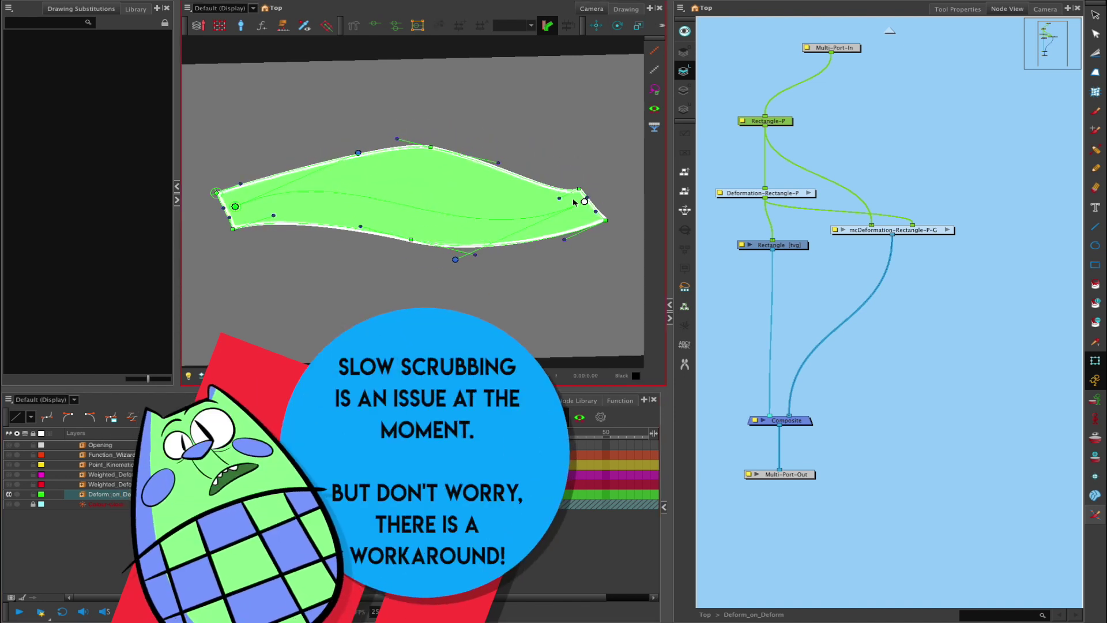
Step: Run the master controller script on the mcDeformation-Rectangle-P-G node, dismissing its error message
{"action": "left_click", "coordinate": [900, 231]}
{"action": "left_click", "coordinate": [261, 26]}
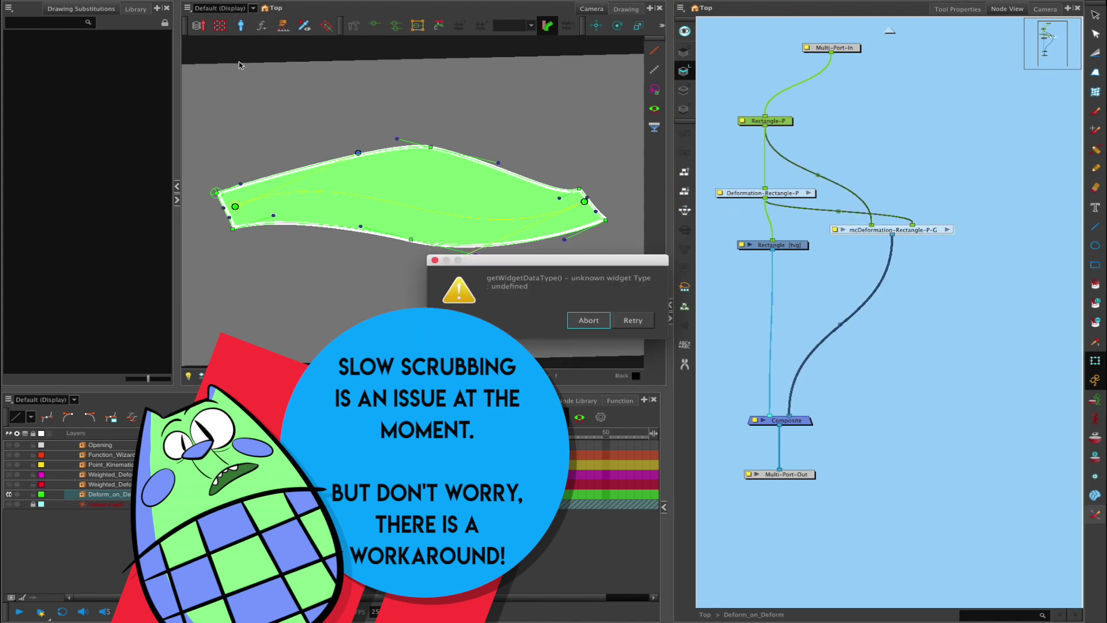
{"action": "left_click", "coordinate": [589, 320]}
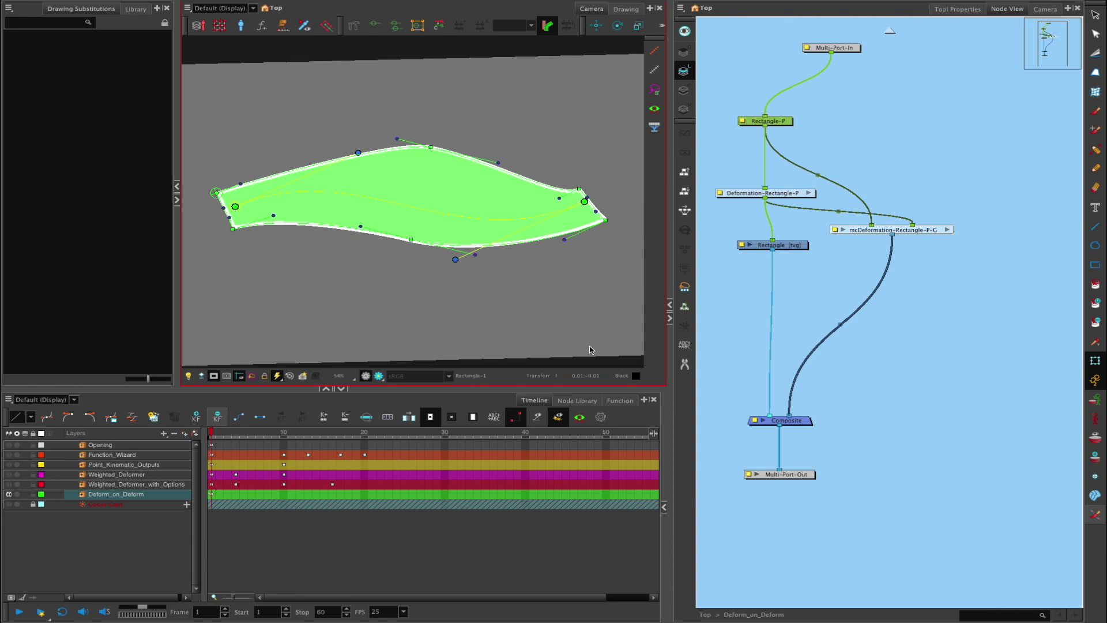
Step: Set the controller to Show/Hide Node Controls with the label Controls, confirm, and attach it to the Composite
{"action": "left_click", "coordinate": [608, 149]}
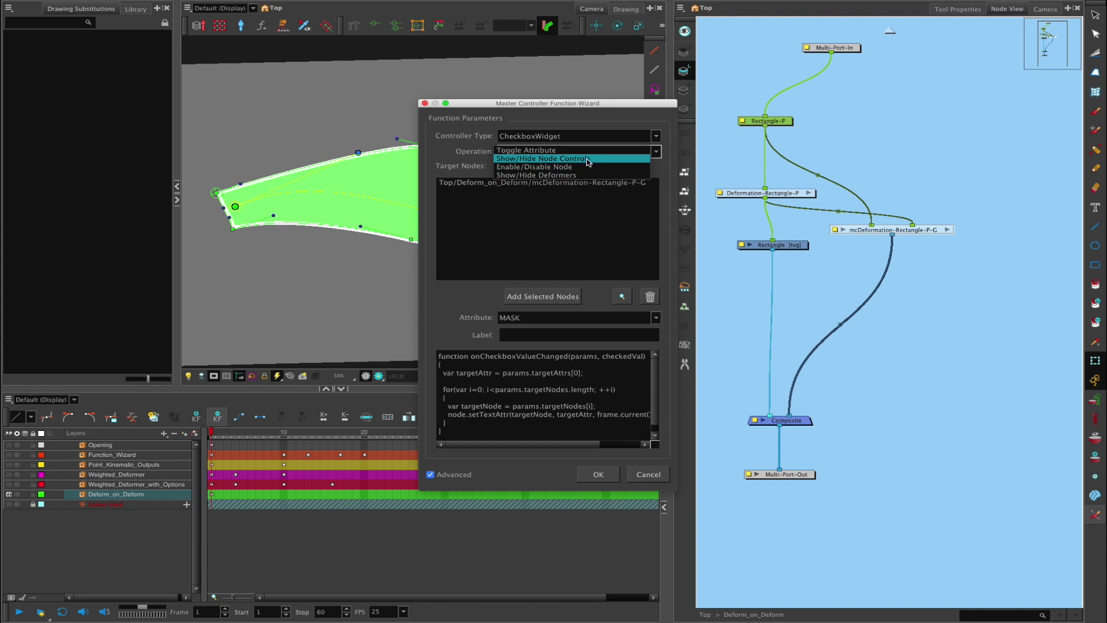
{"action": "left_click", "coordinate": [588, 160]}
{"action": "left_click", "coordinate": [595, 331]}
{"action": "left_click", "coordinate": [597, 333]}
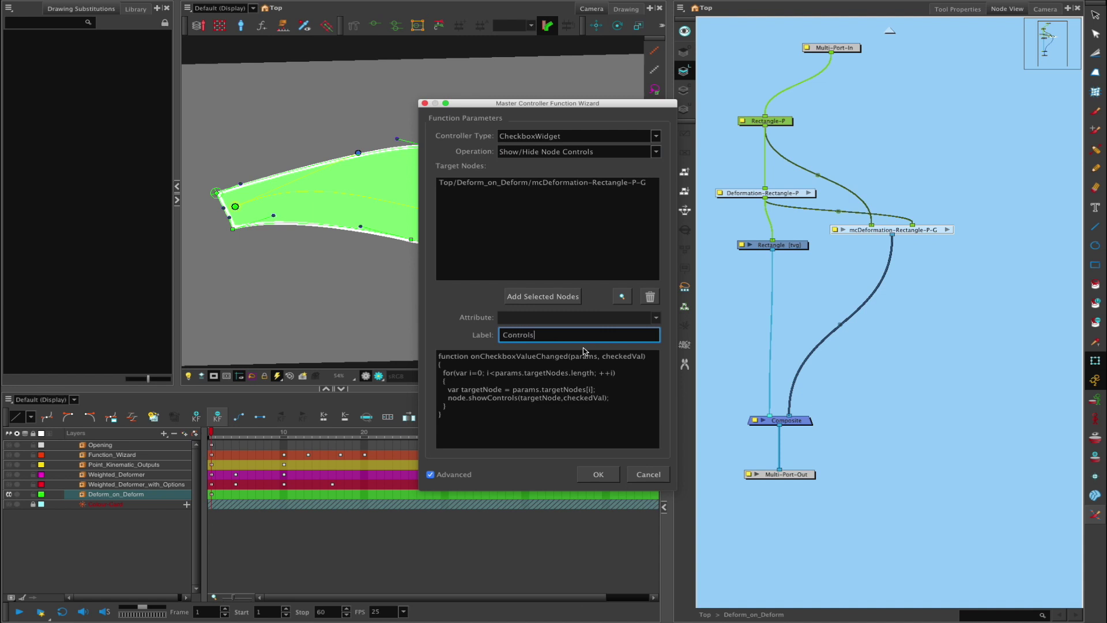
{"action": "left_click", "coordinate": [588, 189]}
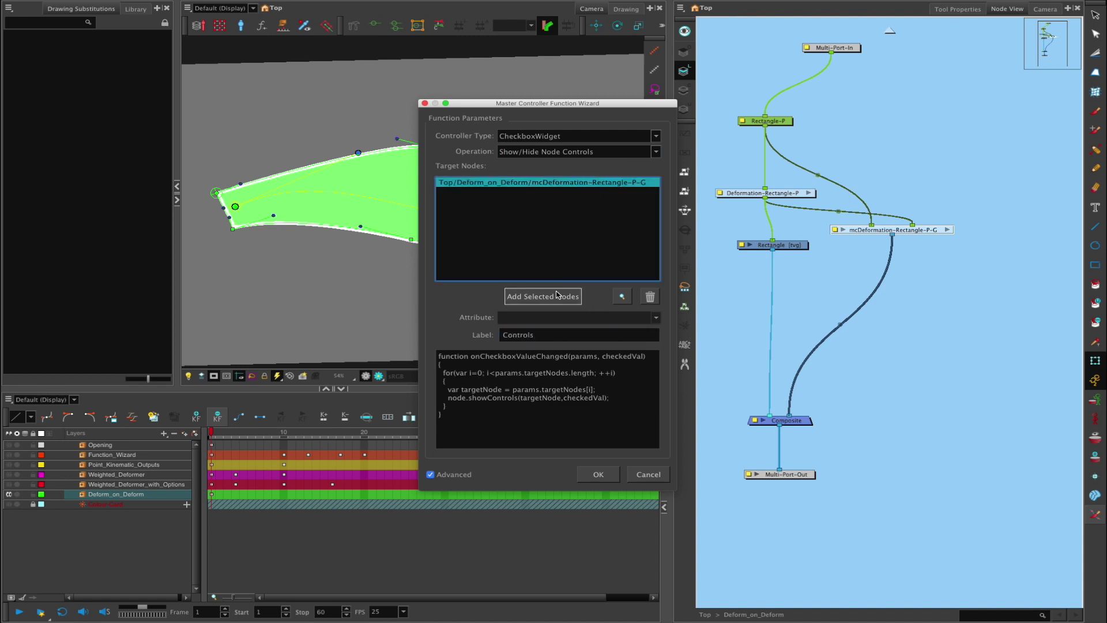
{"action": "left_click", "coordinate": [599, 474]}
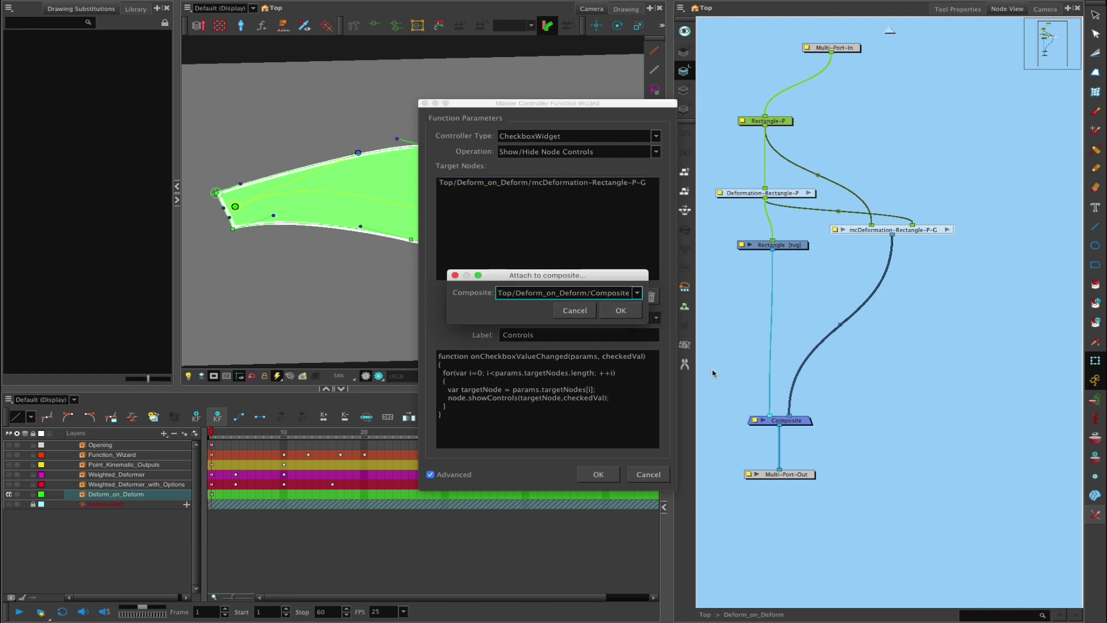
{"action": "left_click", "coordinate": [633, 311]}
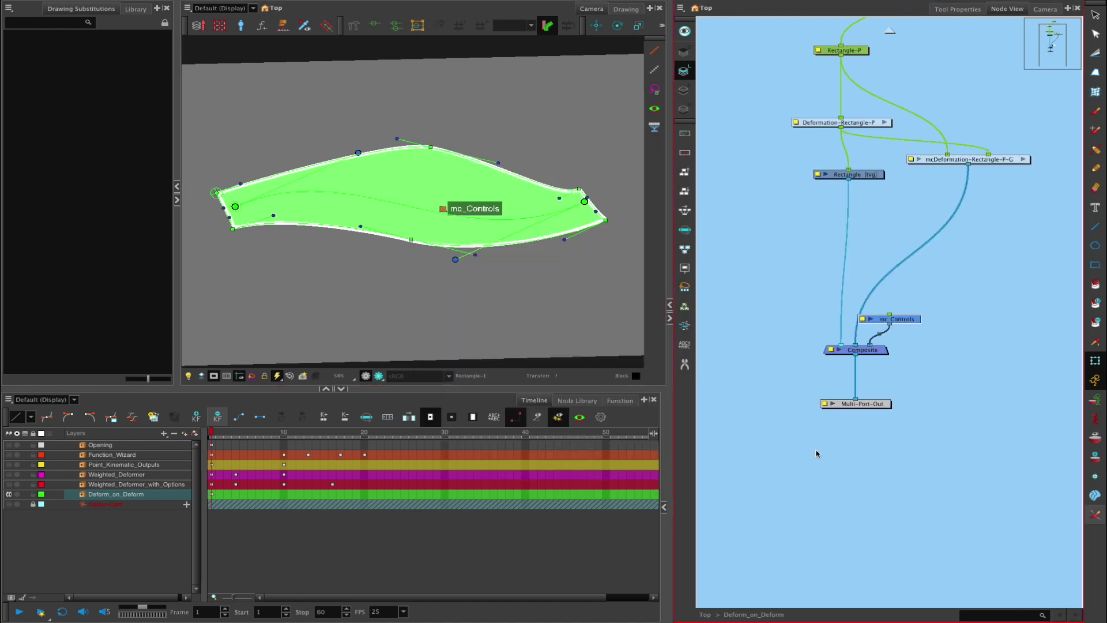
Step: Place the mc_Controls node beside the Composite and test its checkbox on the rectangle
{"action": "left_click_drag", "start_coordinate": [913, 321], "coordinate": [956, 310]}
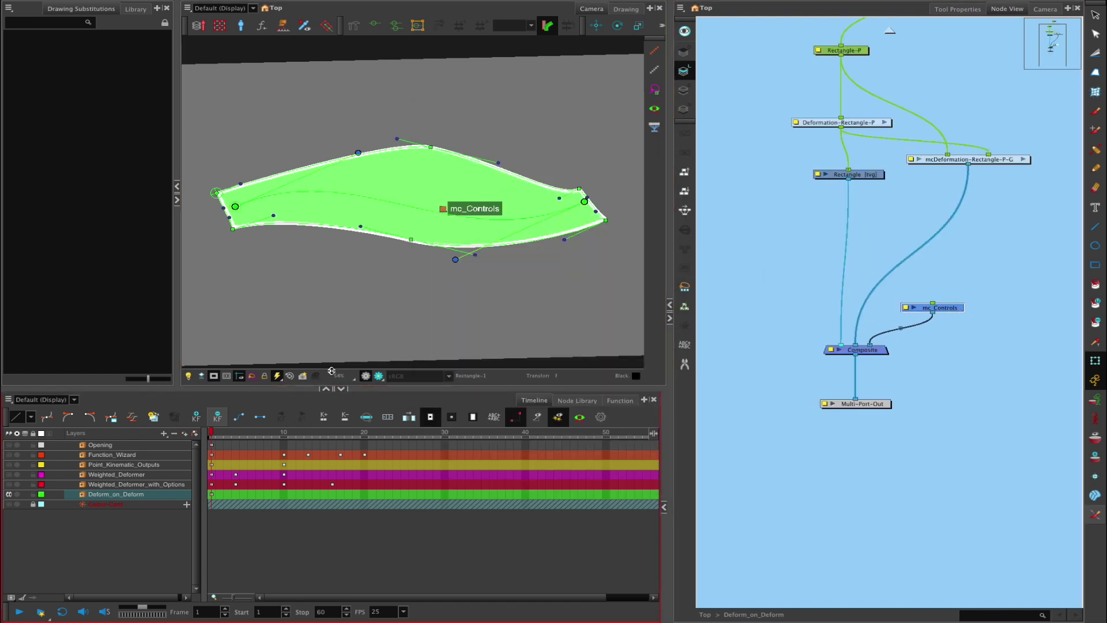
{"action": "left_click", "coordinate": [443, 213]}
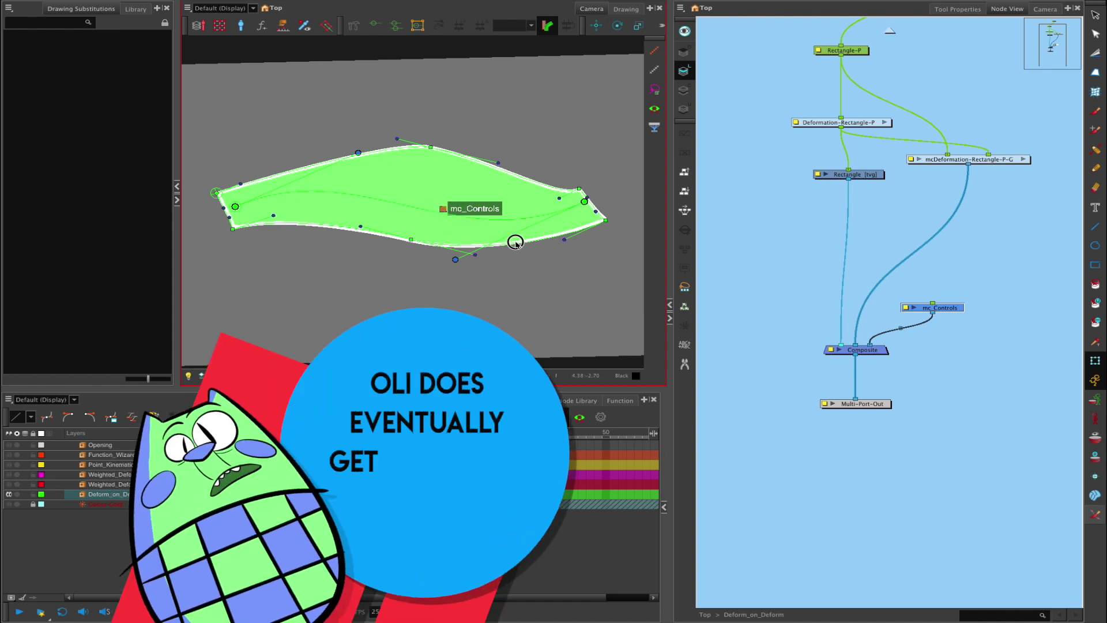
{"action": "left_click_drag", "start_coordinate": [957, 304], "coordinate": [978, 281]}
{"action": "left_click", "coordinate": [794, 229]}
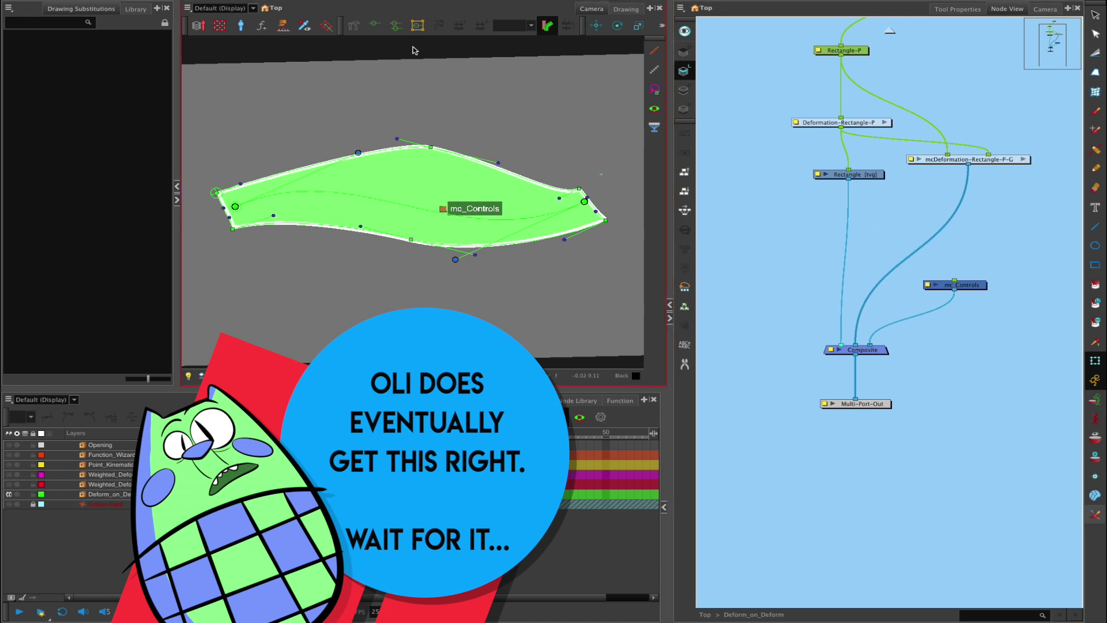
{"action": "left_click", "coordinate": [462, 157]}
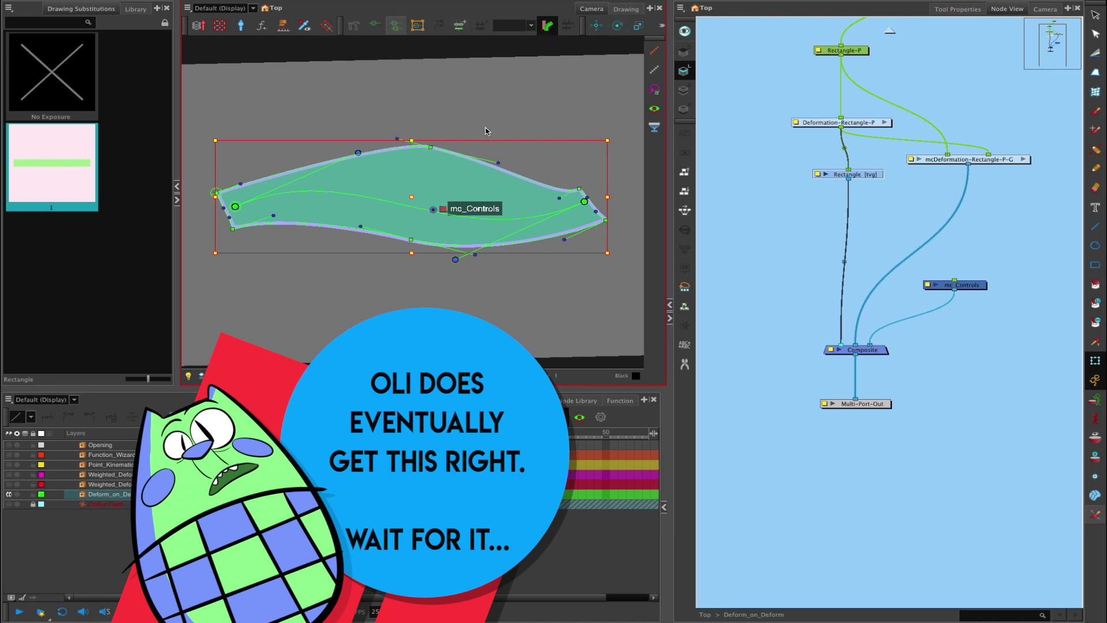
{"action": "left_click", "coordinate": [475, 104]}
{"action": "left_click", "coordinate": [444, 214]}
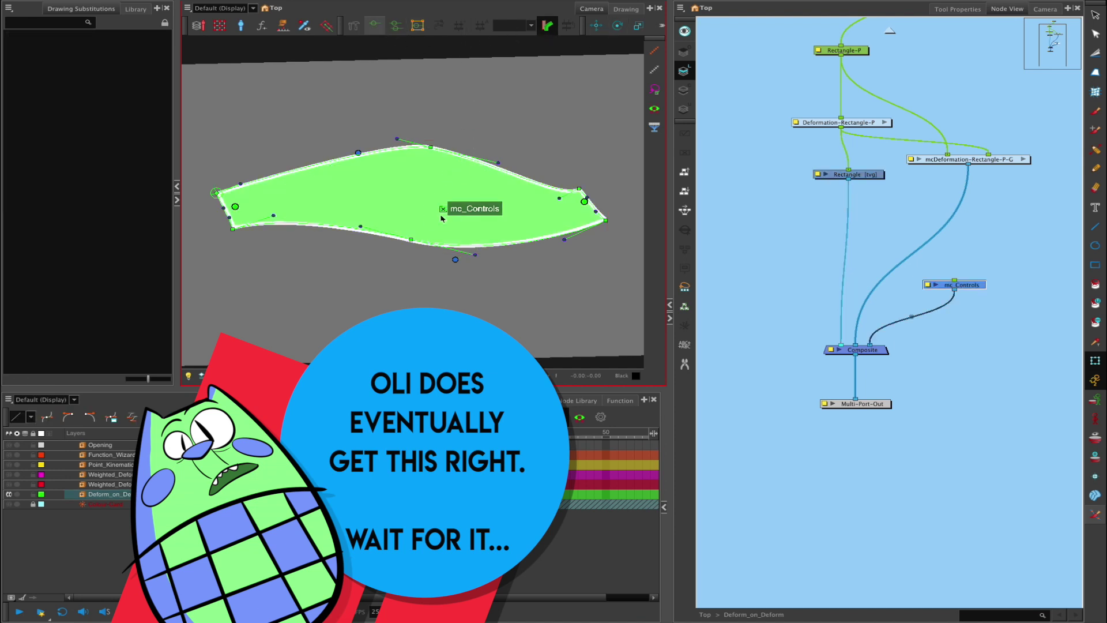
Step: Delete the mc_Controls node and select the Rectangle node instead
{"action": "left_click_drag", "start_coordinate": [577, 162], "coordinate": [532, 158]}
{"action": "left_click", "coordinate": [968, 284]}
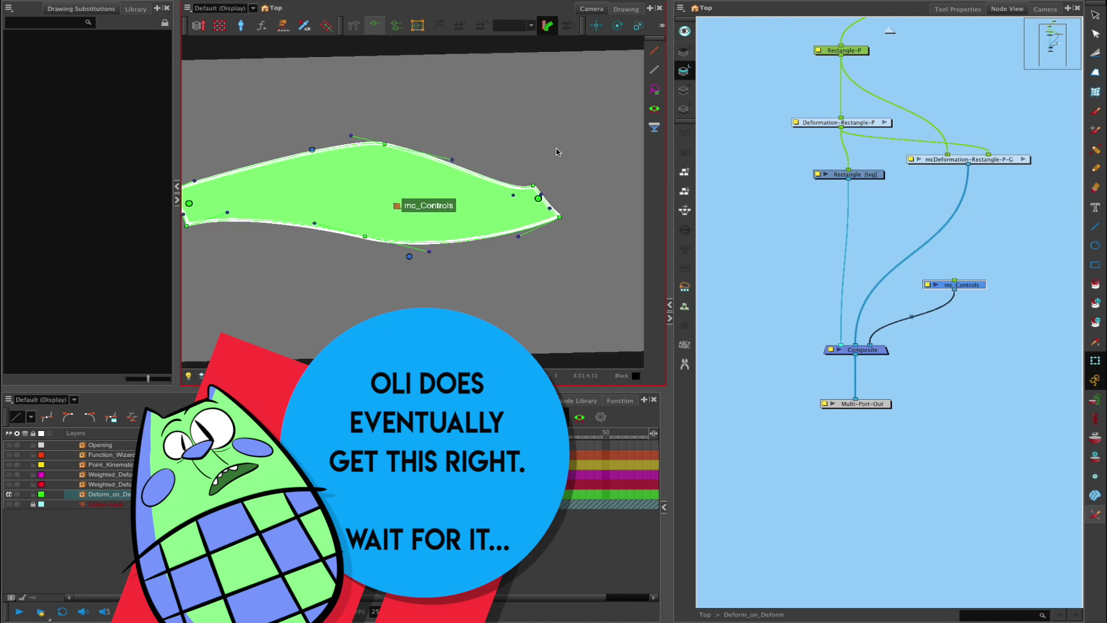
{"action": "left_click_drag", "start_coordinate": [870, 176], "coordinate": [863, 183]}
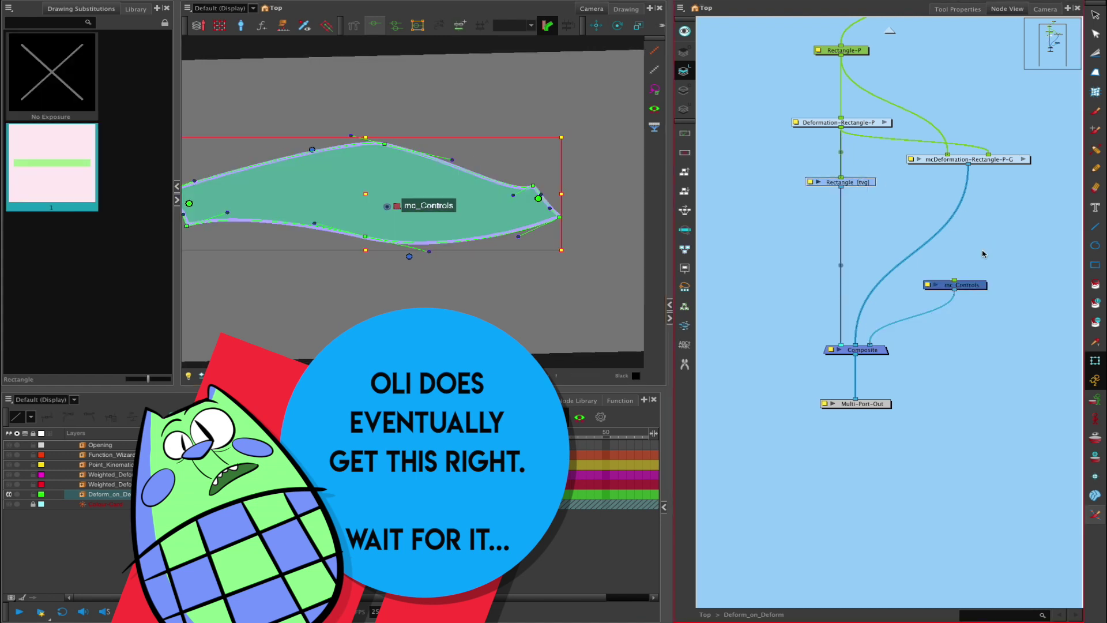
{"action": "left_click", "coordinate": [976, 287]}
{"action": "key", "text": "Delete"}
{"action": "left_click", "coordinate": [862, 182]}
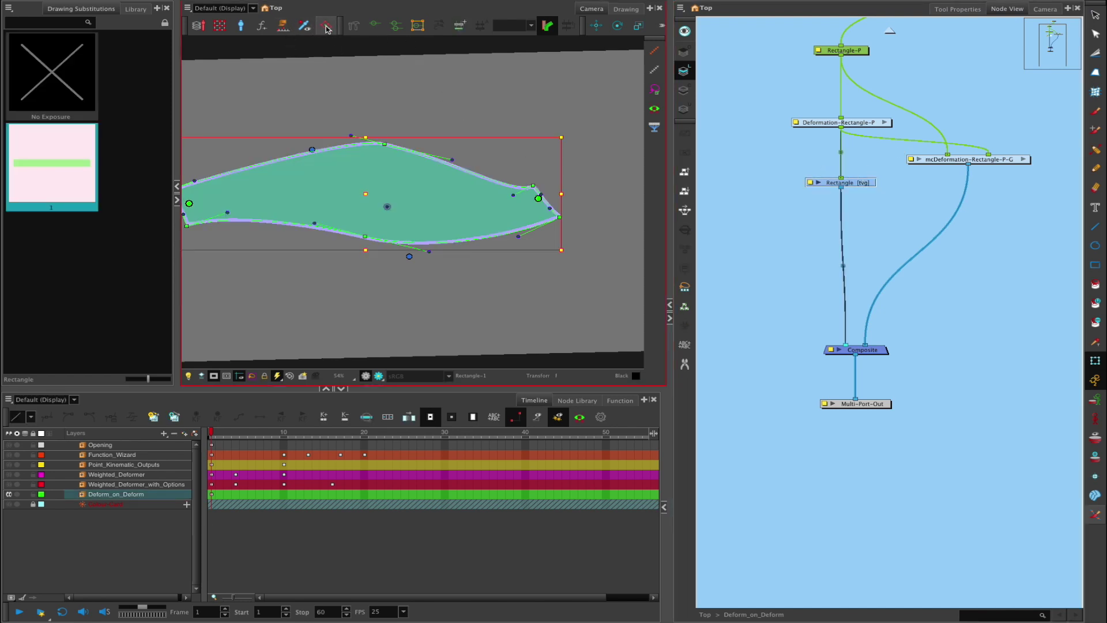
Step: Set up a CheckboxWidget with Show/Hide Node Controls, cancel the wizard, and enter the mcDeformation-Rectangle-P-G group
{"action": "left_click", "coordinate": [263, 26]}
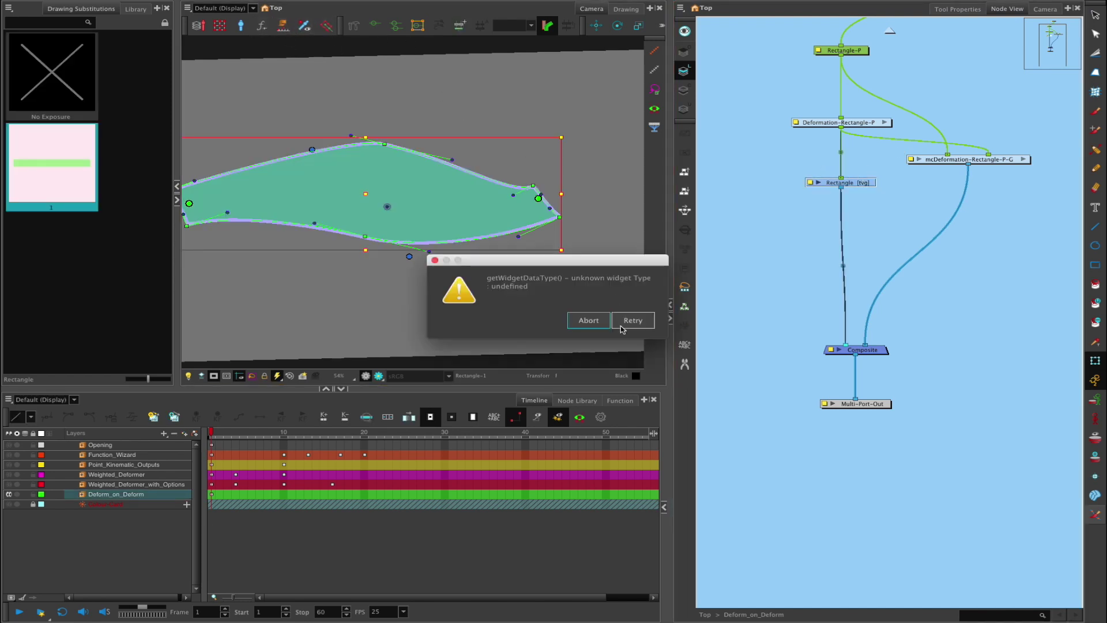
{"action": "left_click", "coordinate": [635, 321]}
{"action": "left_click", "coordinate": [634, 321]}
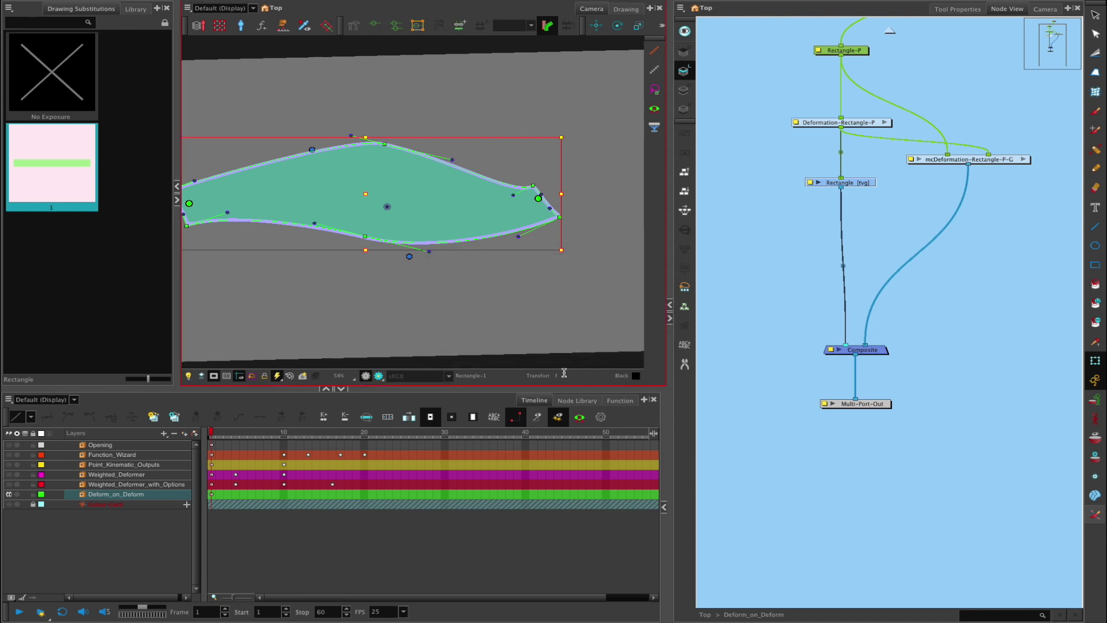
{"action": "left_click", "coordinate": [596, 137]}
{"action": "left_click", "coordinate": [596, 137]}
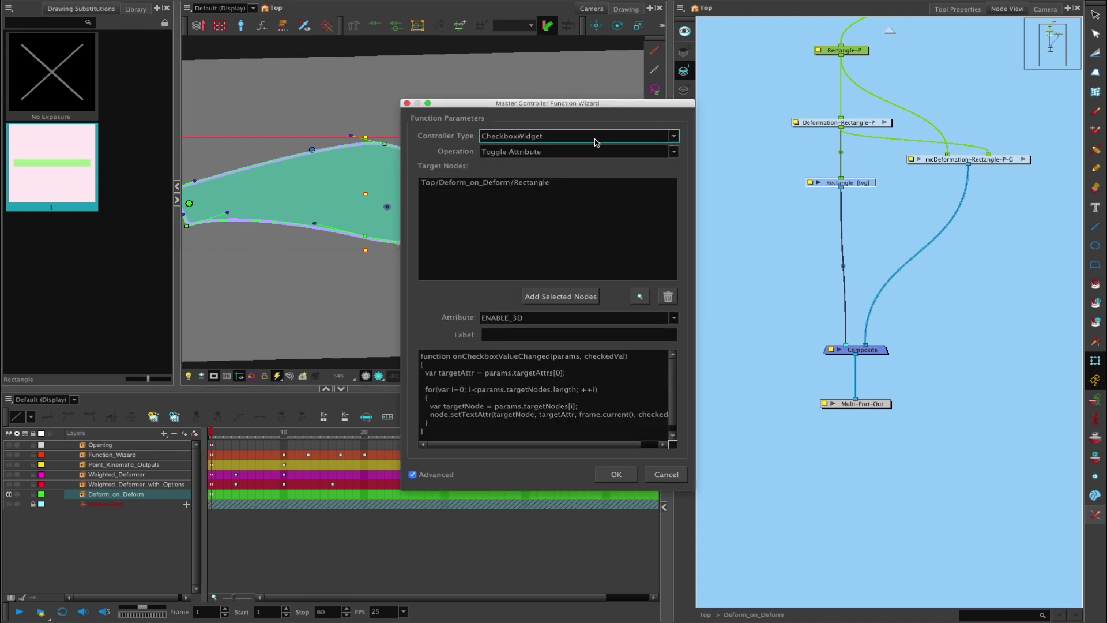
{"action": "left_click", "coordinate": [594, 151]}
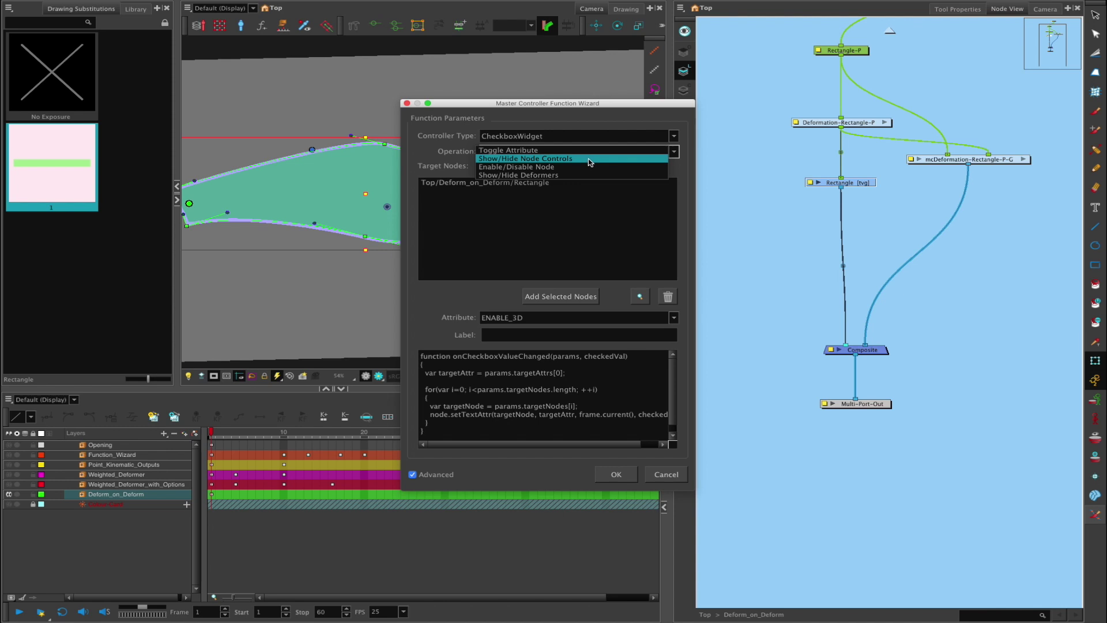
{"action": "left_click", "coordinate": [590, 161]}
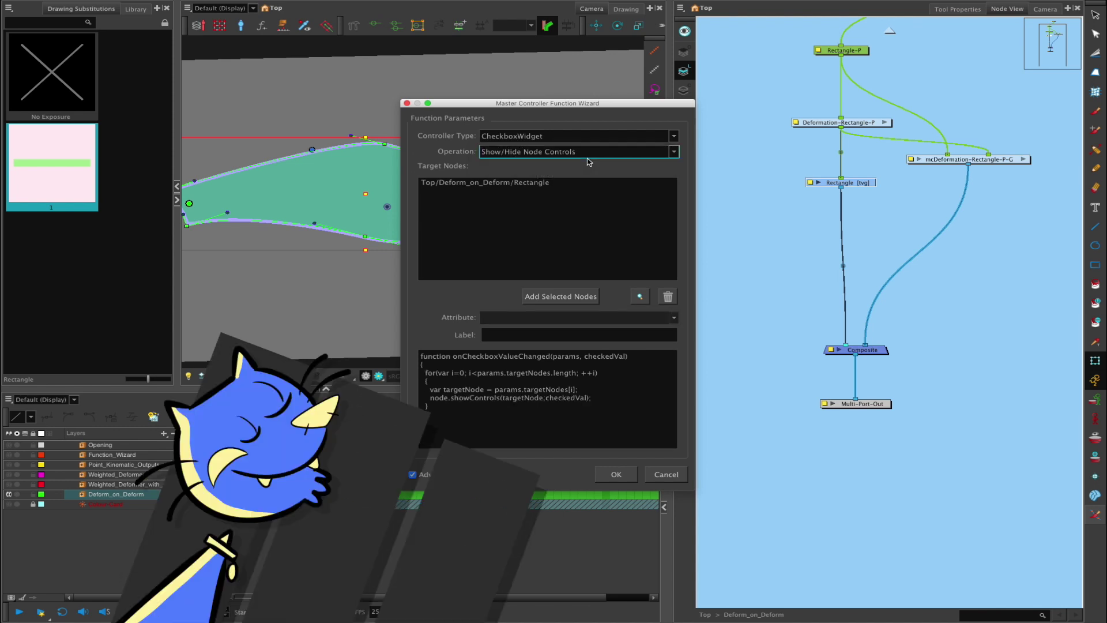
{"action": "left_click", "coordinate": [667, 474]}
{"action": "left_click", "coordinate": [1020, 160]}
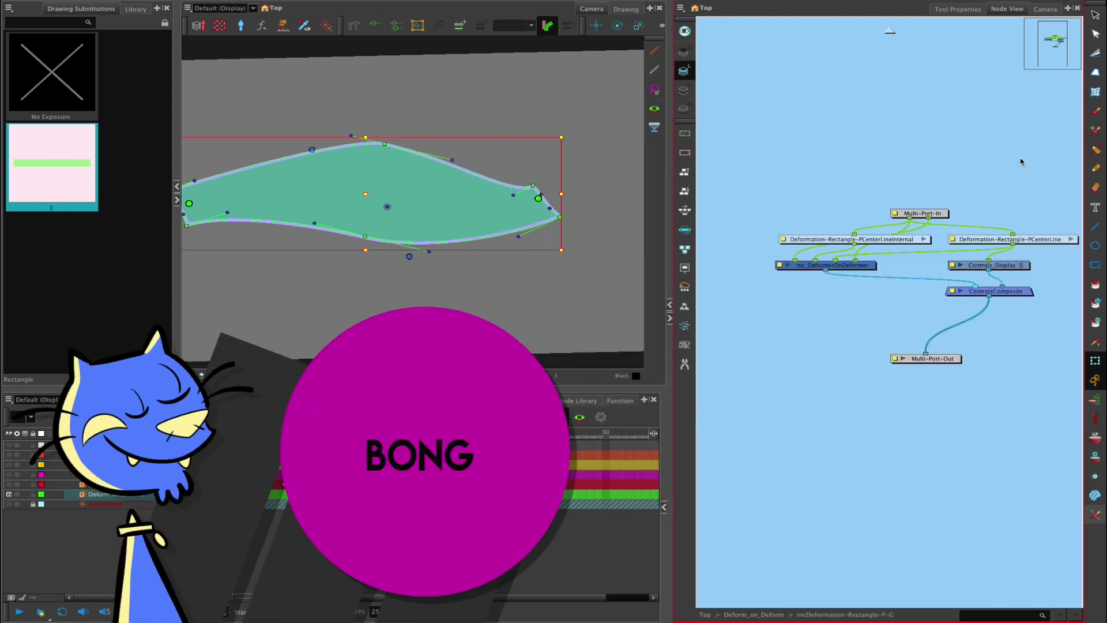
Step: Raise Multi-Port-In and PCenterLineInternal, then reposition the group node and re-enter it
{"action": "left_click_drag", "start_coordinate": [940, 213], "coordinate": [938, 88]}
{"action": "left_click_drag", "start_coordinate": [900, 243], "coordinate": [864, 225]}
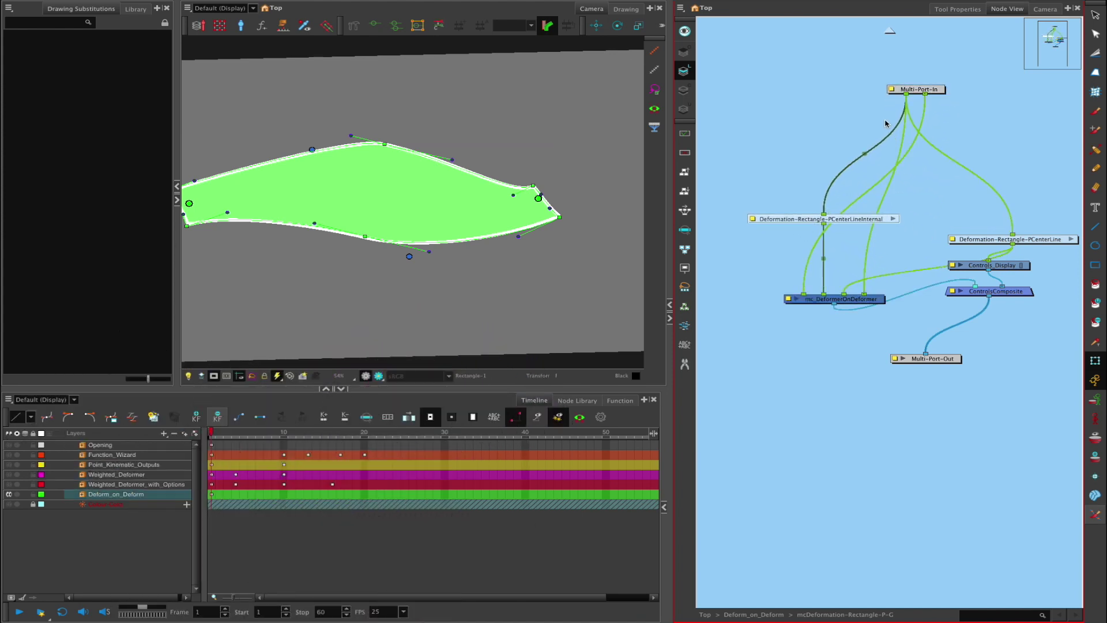
{"action": "left_click", "coordinate": [890, 32]}
{"action": "left_click_drag", "start_coordinate": [921, 321], "coordinate": [913, 344]}
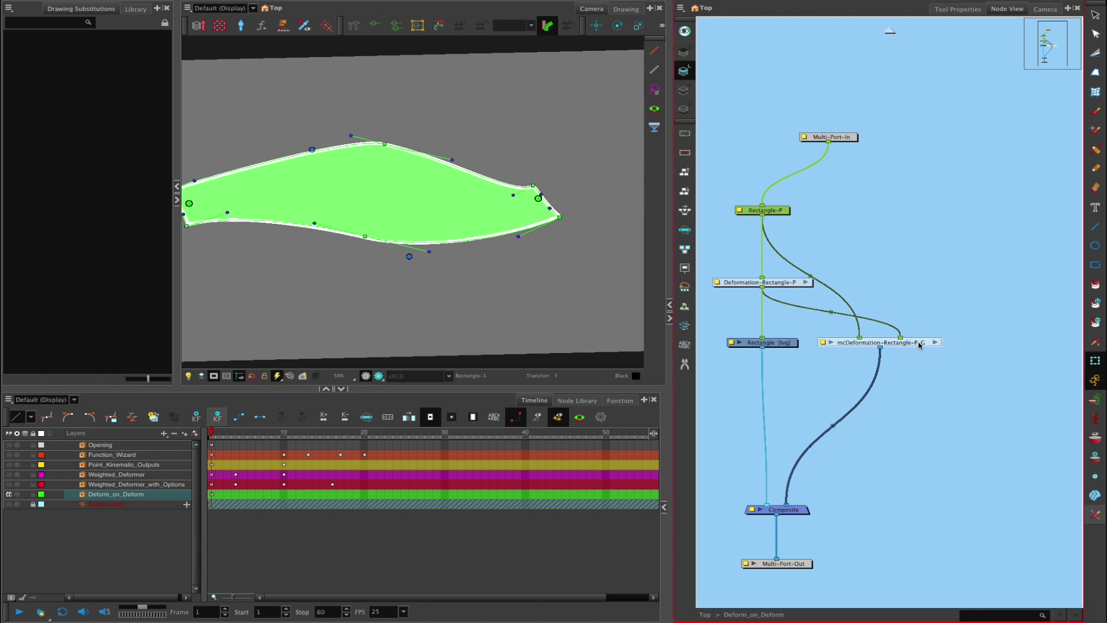
{"action": "left_click", "coordinate": [938, 342]}
Step: Align mc_DeformerOnDeformer, the centreline nodes, ControlsComposite and Multi-Port-Out into neat rows
{"action": "mouse_move", "coordinate": [876, 304]}
{"action": "left_mouse_down"}
{"action": "mouse_move", "coordinate": [868, 276]}
{"action": "mouse_move", "coordinate": [877, 285]}
{"action": "left_mouse_up"}
{"action": "left_click_drag", "start_coordinate": [865, 219], "coordinate": [865, 193]}
{"action": "left_click_drag", "start_coordinate": [927, 89], "coordinate": [884, 76]}
{"action": "left_click_drag", "start_coordinate": [1020, 237], "coordinate": [998, 194]}
{"action": "left_click_drag", "start_coordinate": [1013, 292], "coordinate": [997, 321]}
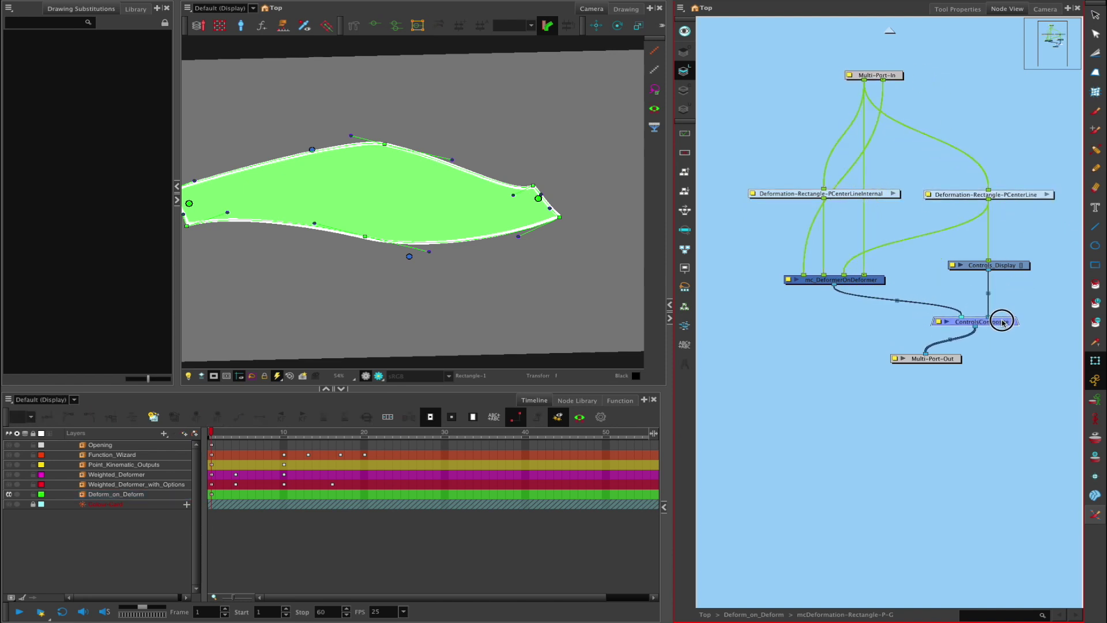
{"action": "left_click_drag", "start_coordinate": [873, 281], "coordinate": [880, 265]}
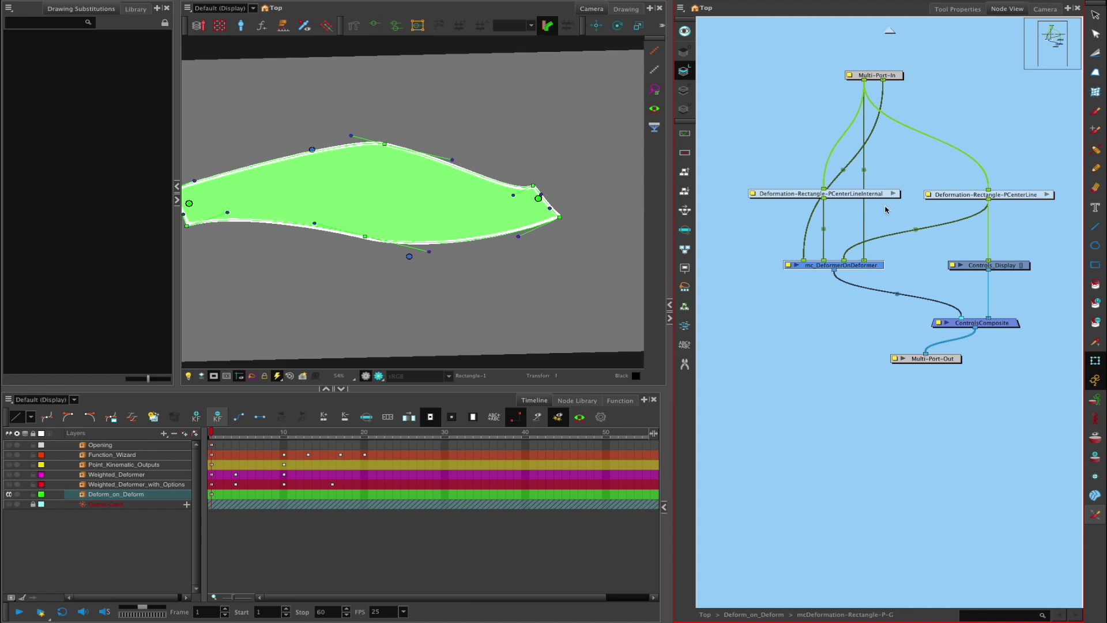
{"action": "left_click_drag", "start_coordinate": [951, 358], "coordinate": [1002, 373]}
{"action": "left_click", "coordinate": [519, 86]}
{"action": "left_click", "coordinate": [863, 250]}
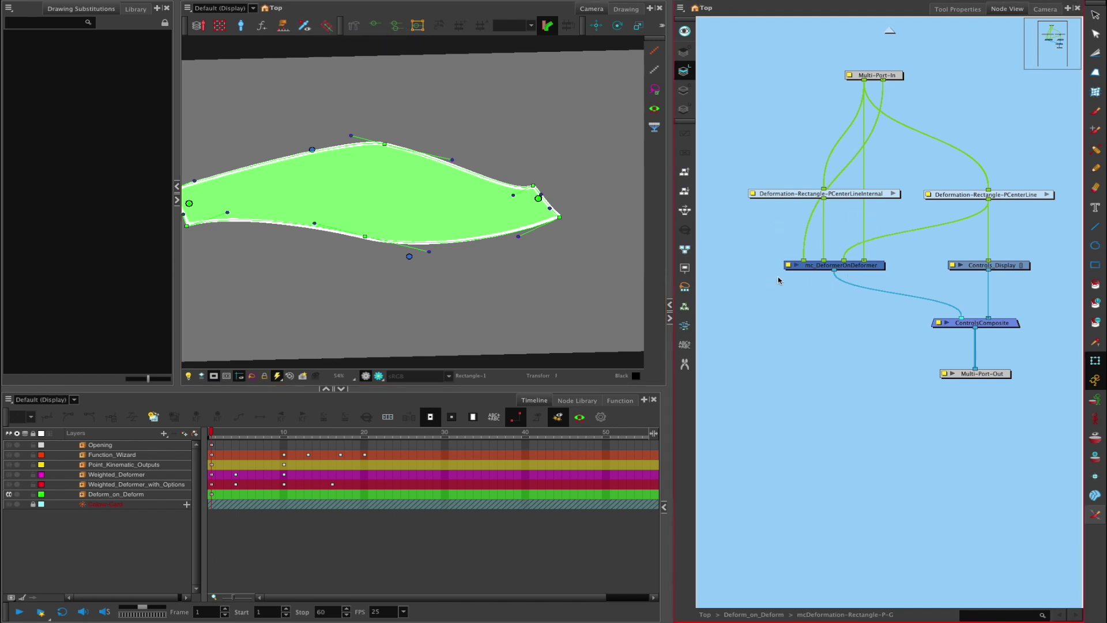
{"action": "left_click", "coordinate": [876, 266]}
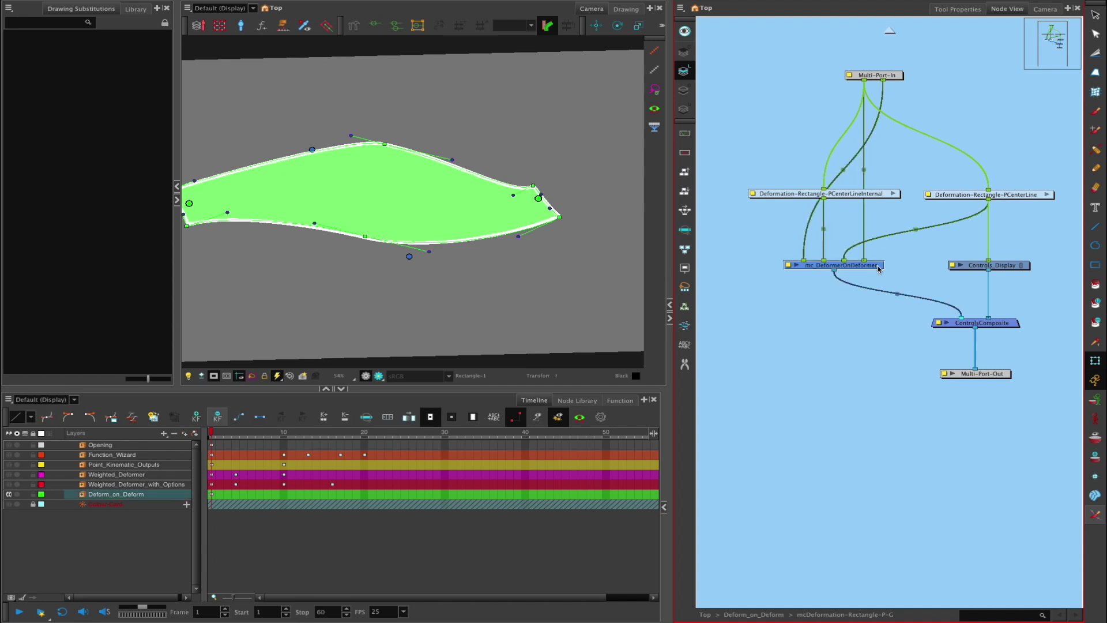
Step: Create a Show/Hide Node Controls checkbox labelled Controls for mc_DeformerOnDeformer, attached to Top/Deform_on_Deform/Composite
{"action": "left_click", "coordinate": [260, 33]}
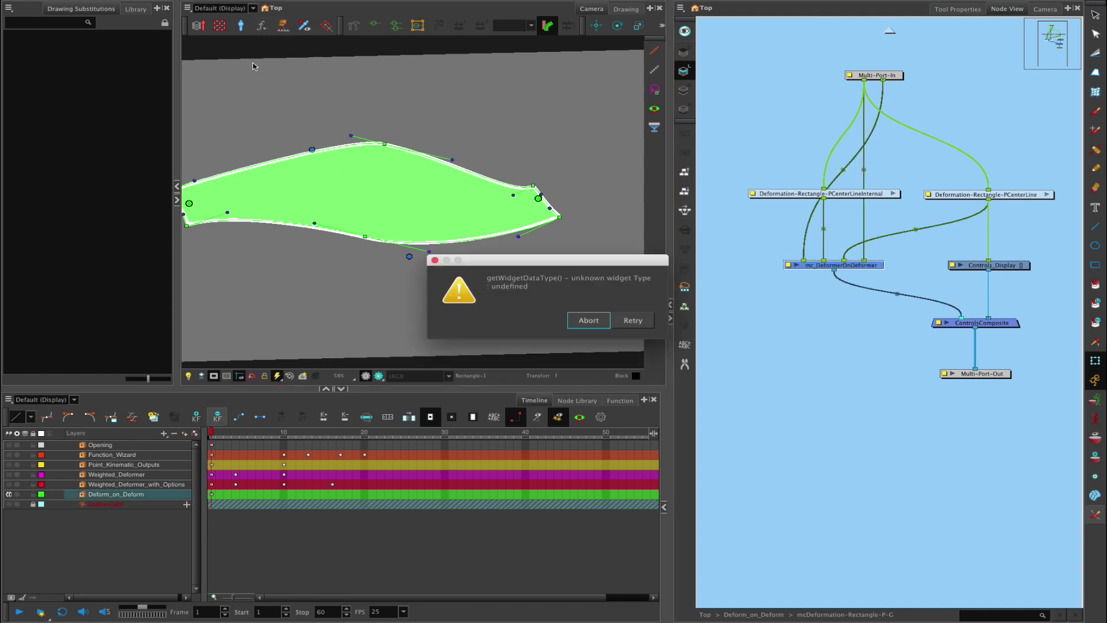
{"action": "left_click", "coordinate": [633, 320]}
{"action": "left_click", "coordinate": [627, 322]}
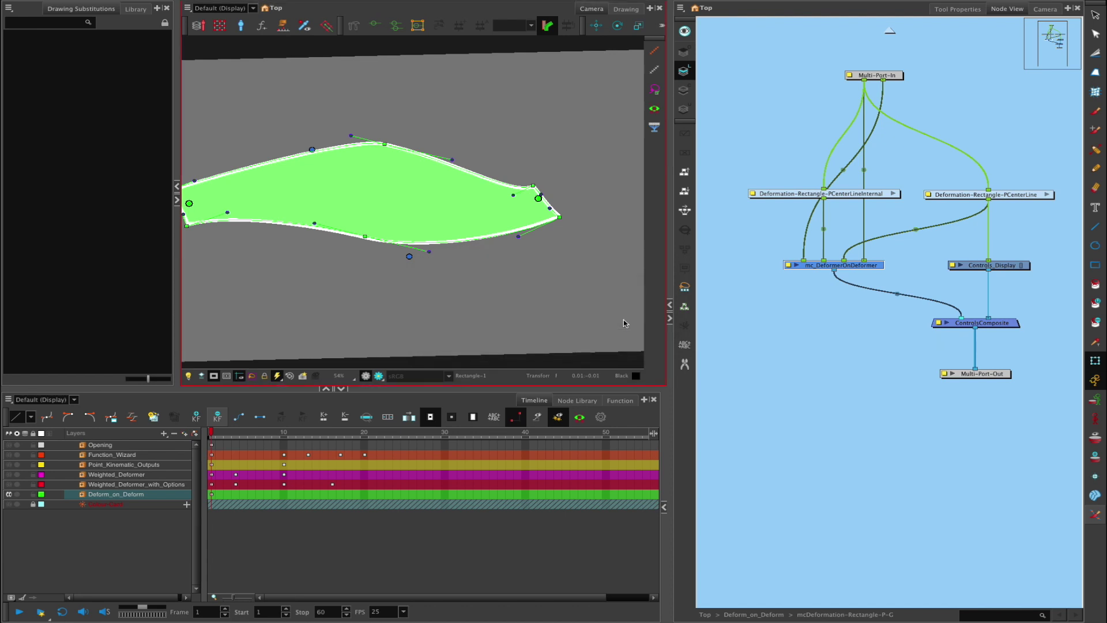
{"action": "left_click", "coordinate": [600, 151]}
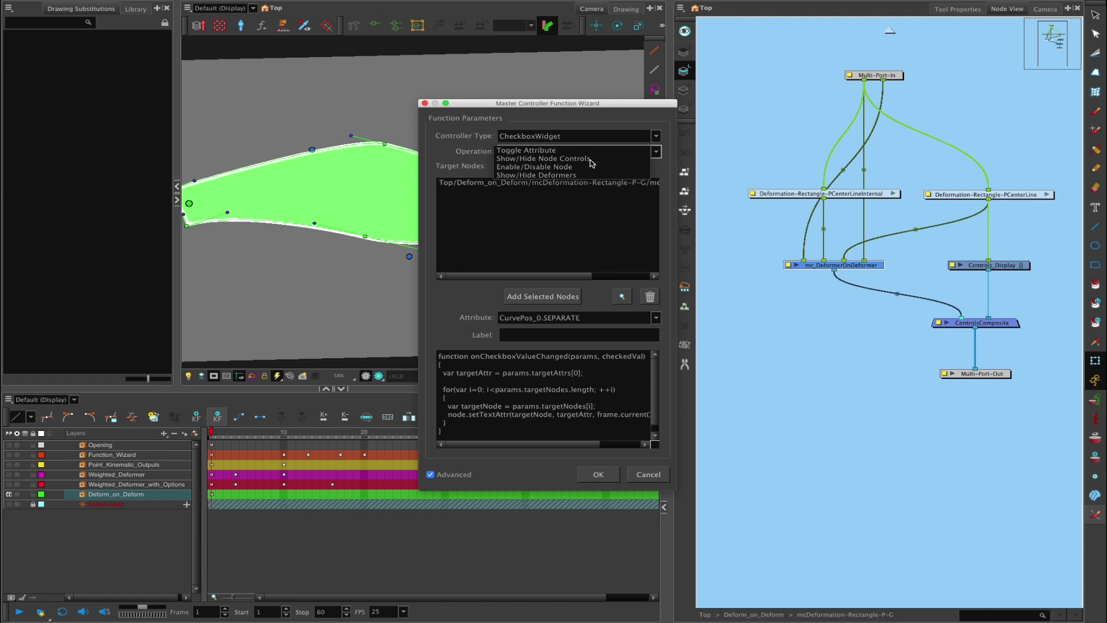
{"action": "left_click", "coordinate": [591, 158]}
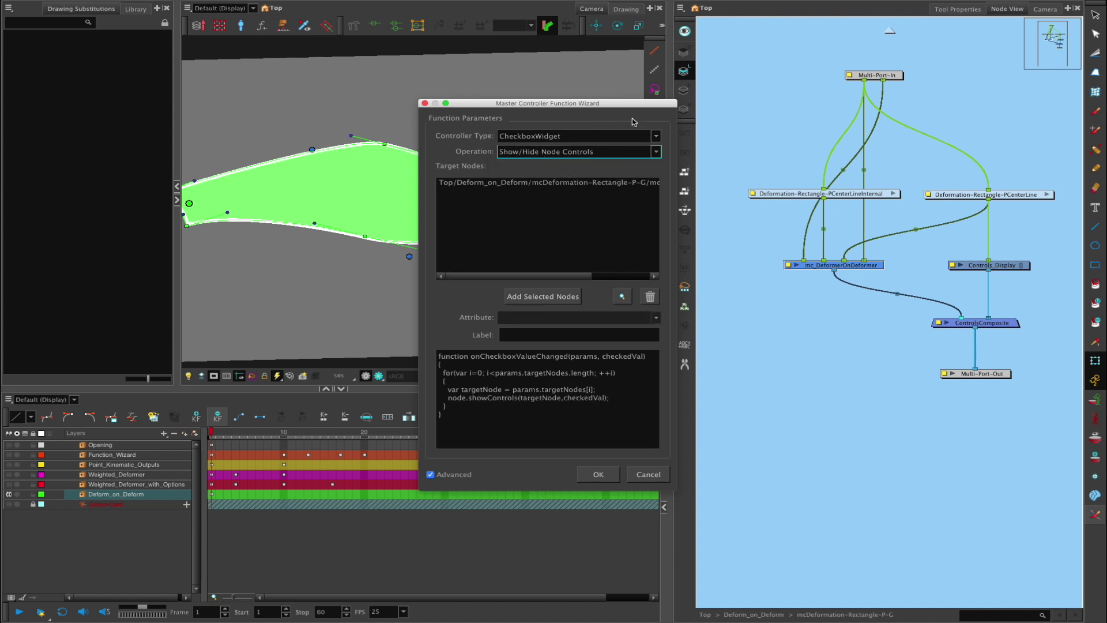
{"action": "left_click", "coordinate": [576, 183]}
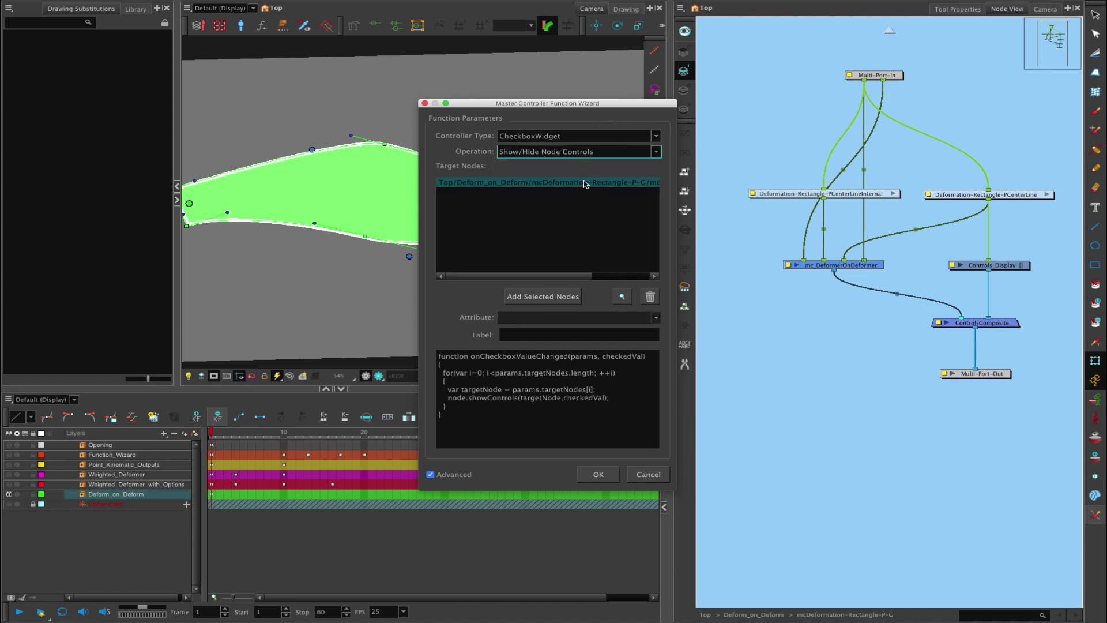
{"action": "left_click", "coordinate": [570, 335]}
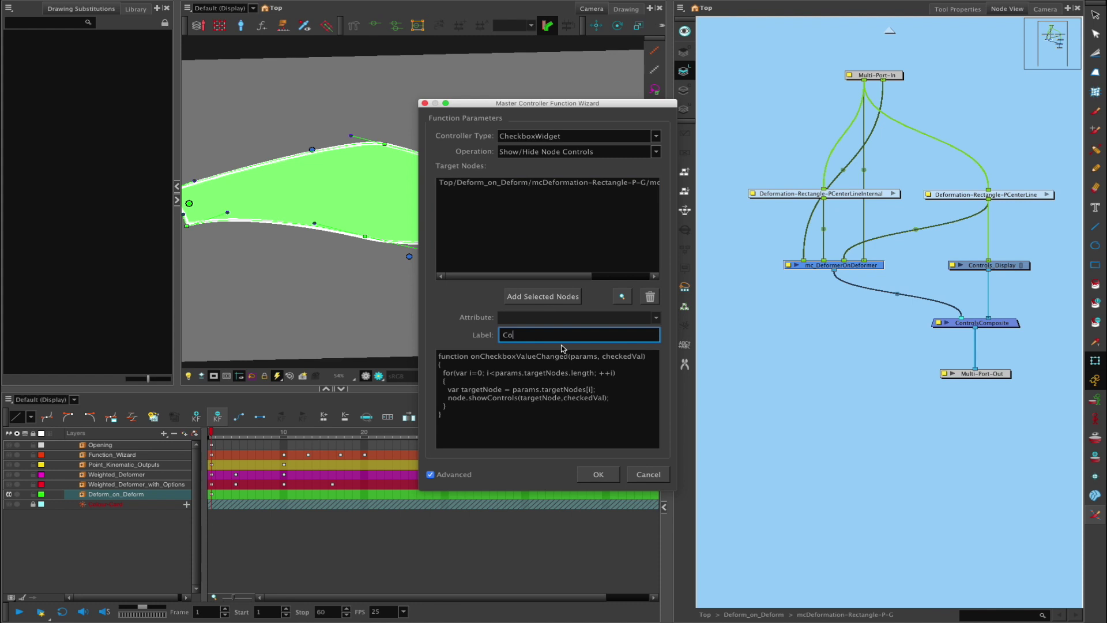
{"action": "left_click", "coordinate": [598, 474]}
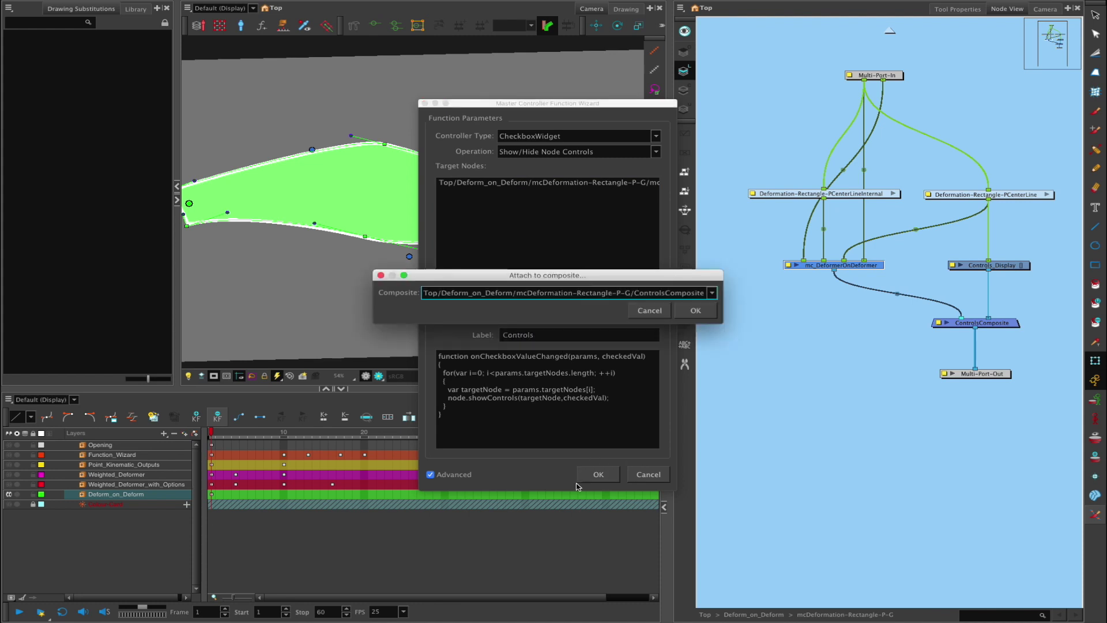
{"action": "left_click", "coordinate": [669, 293]}
{"action": "left_click", "coordinate": [661, 301]}
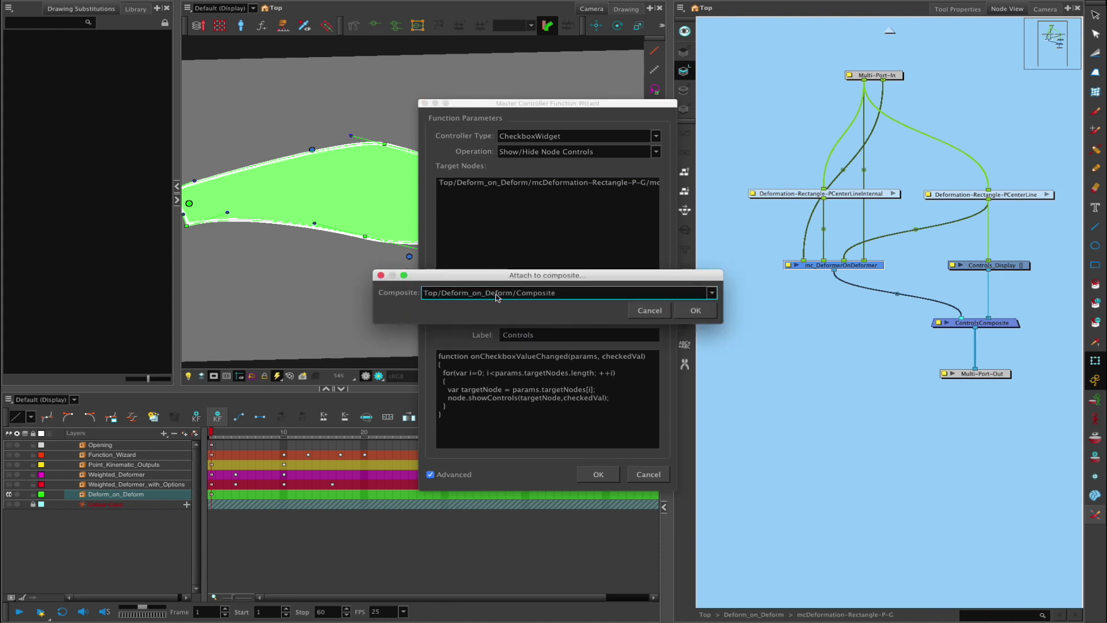
{"action": "left_click", "coordinate": [696, 311]}
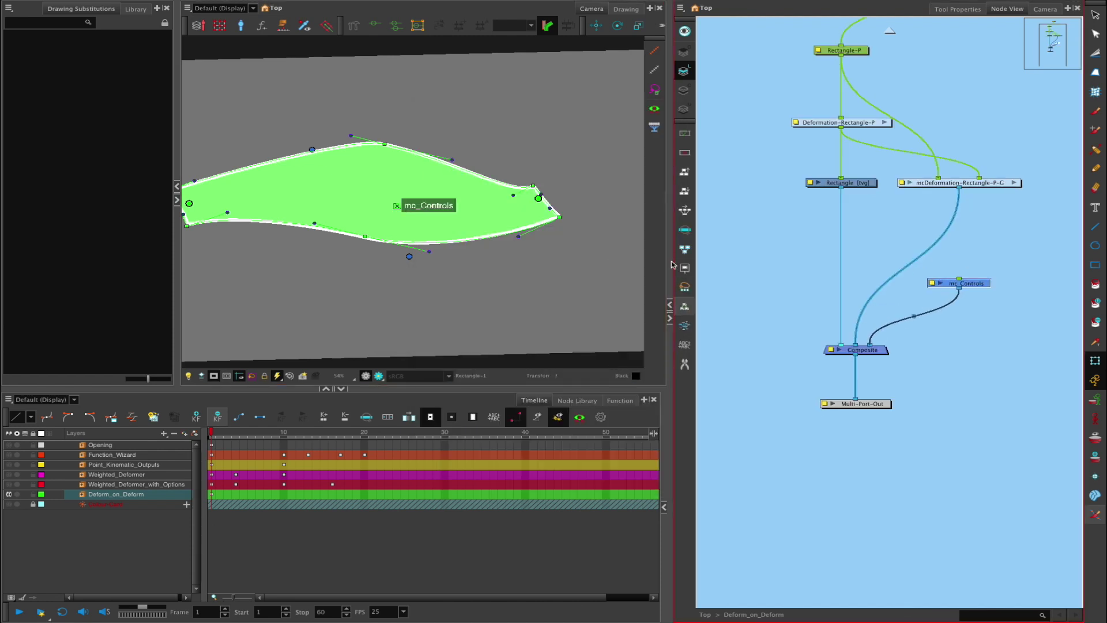
Step: Search the Node Library for 'peg' and add a Peg node above mc_Controls
{"action": "left_click", "coordinate": [448, 208]}
{"action": "left_click", "coordinate": [976, 286]}
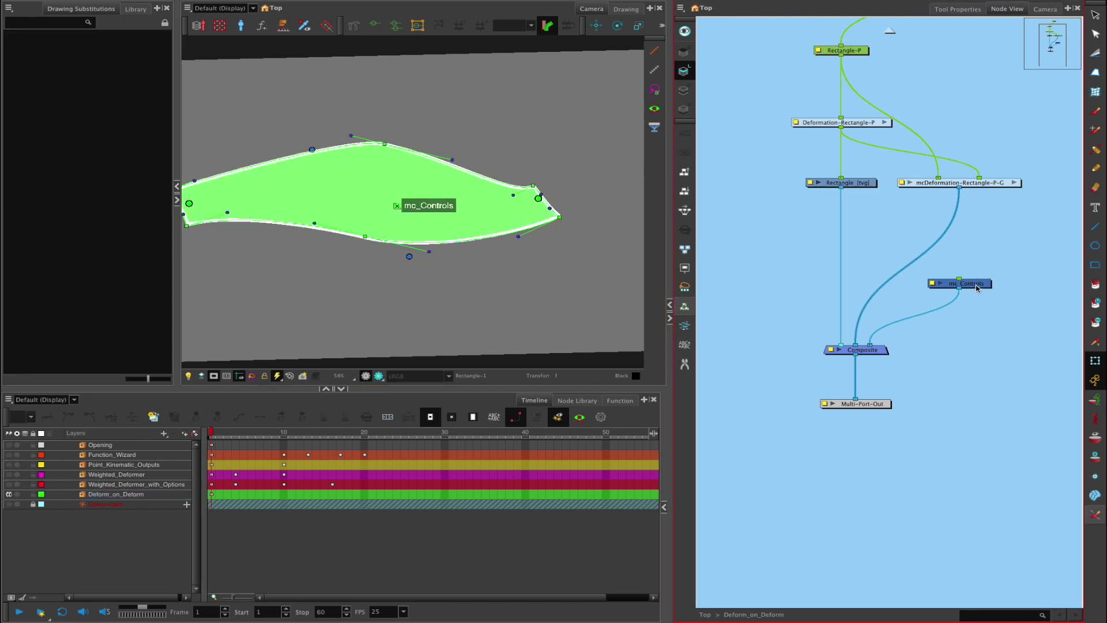
{"action": "left_click_drag", "start_coordinate": [977, 288], "coordinate": [974, 290]}
{"action": "left_click", "coordinate": [577, 400]}
{"action": "left_click", "coordinate": [268, 419]}
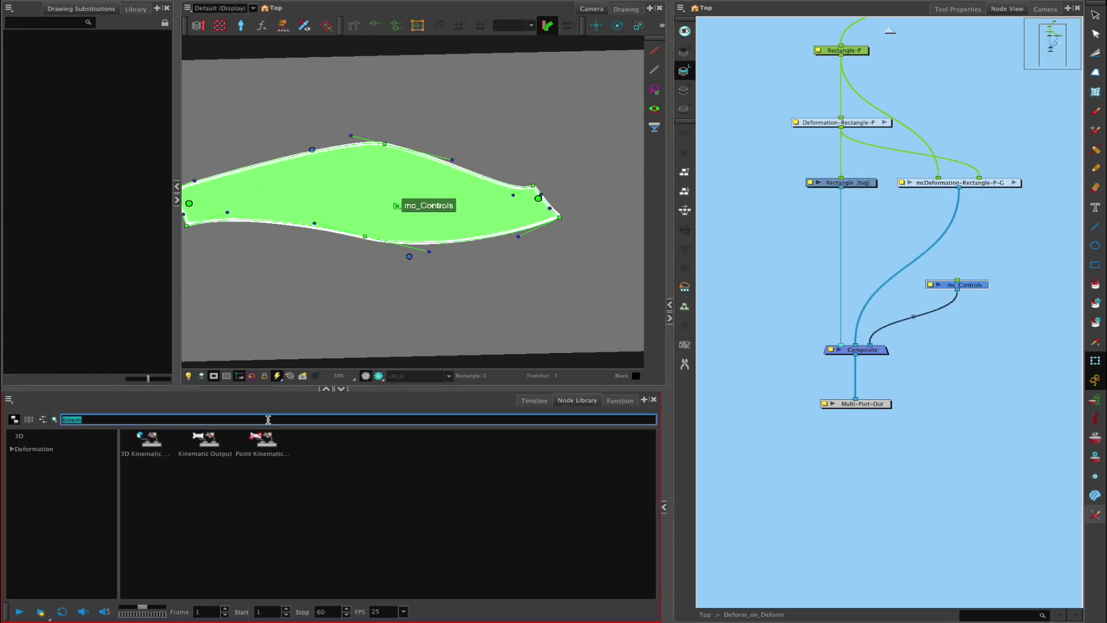
{"action": "type", "text": "peg"}
{"action": "left_click_drag", "start_coordinate": [436, 443], "coordinate": [968, 247]}
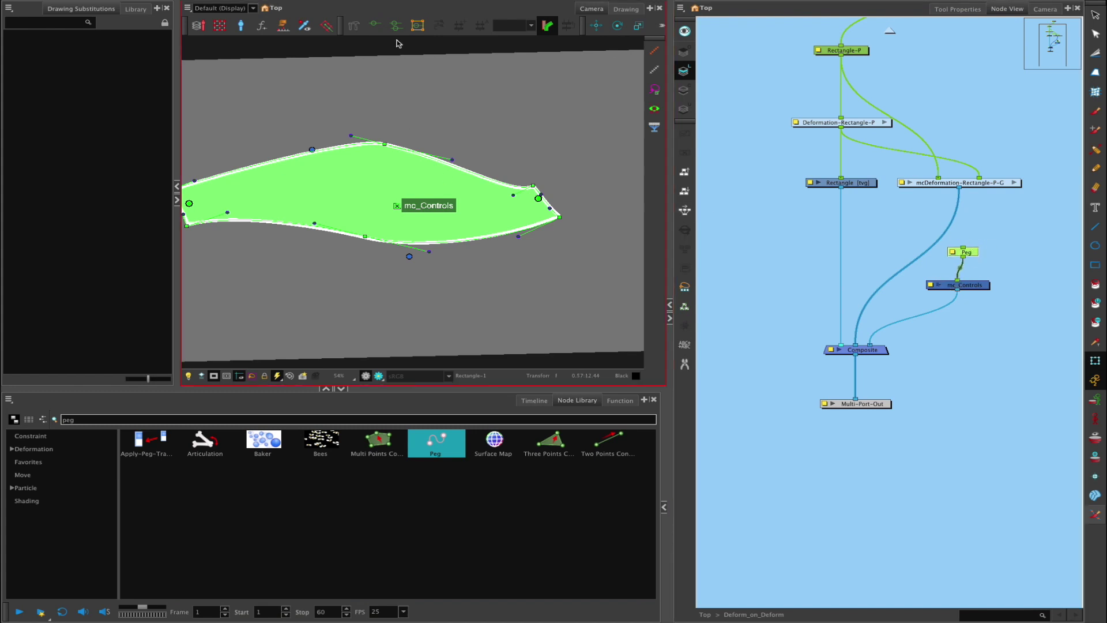
Step: Translate the mc_Controls checkbox to sit just below the green shape
{"action": "left_click", "coordinate": [596, 25]}
{"action": "left_click_drag", "start_coordinate": [418, 206], "coordinate": [516, 260]}
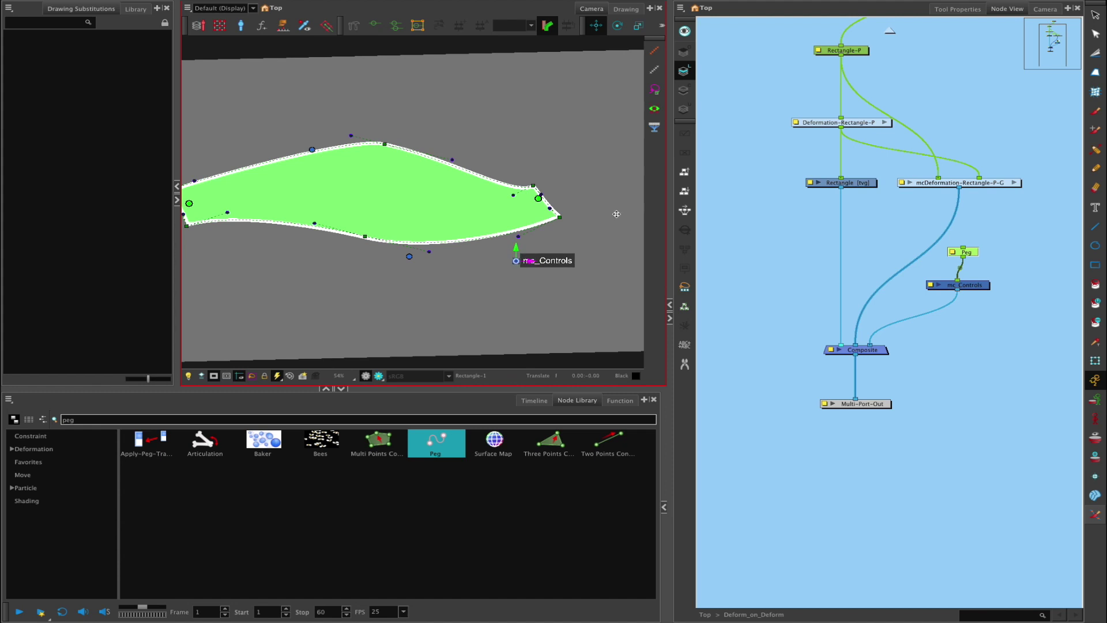
{"action": "left_click", "coordinate": [856, 65]}
{"action": "left_click", "coordinate": [966, 239]}
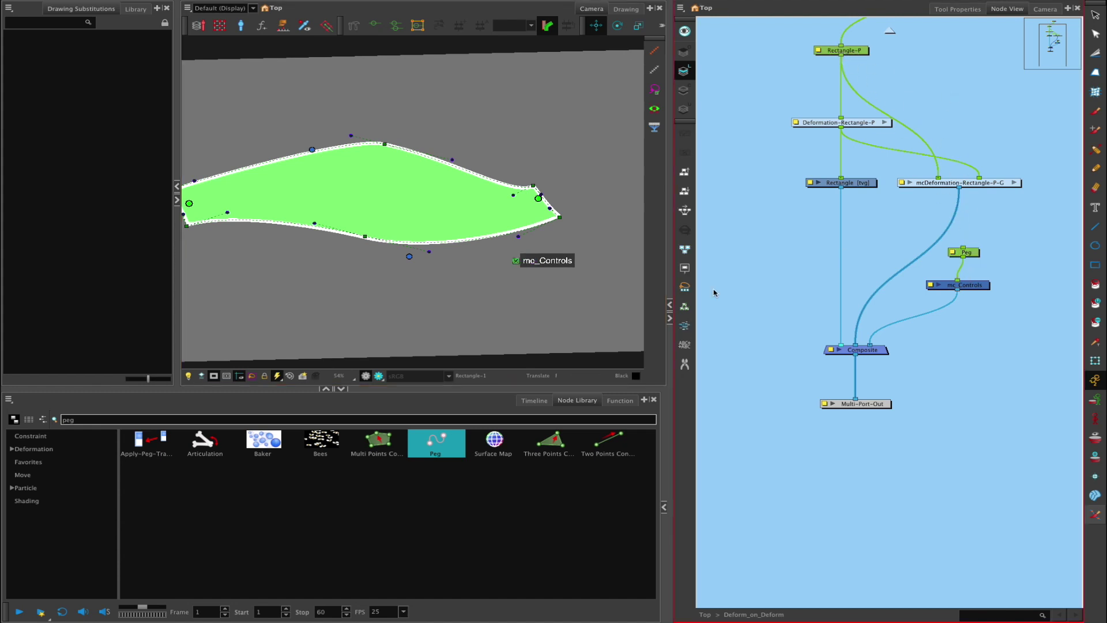
{"action": "left_click", "coordinate": [1095, 360]}
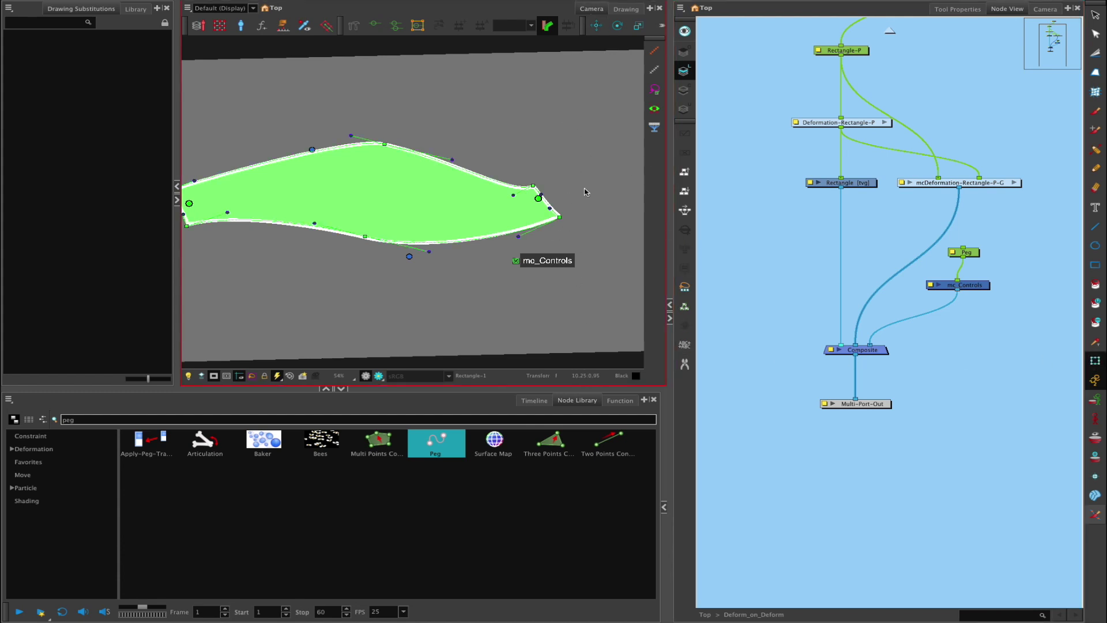
Step: Test the mc_Controls checkbox toggling the deformer controls, and scrub between frames 3 and 1
{"action": "left_click", "coordinate": [516, 261]}
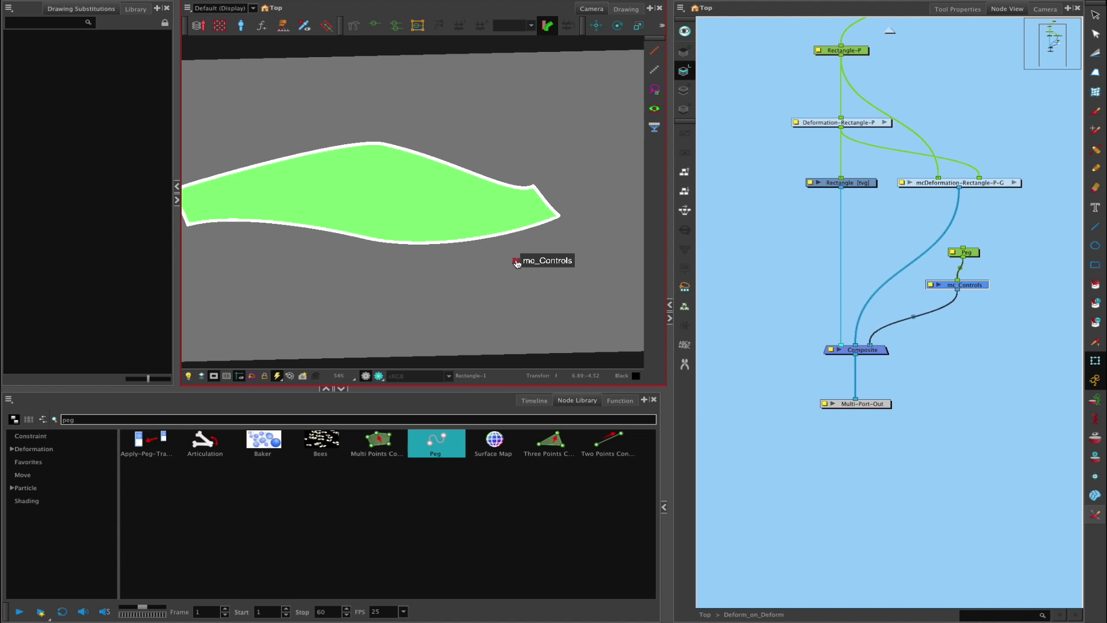
{"action": "left_click", "coordinate": [516, 262]}
{"action": "left_click", "coordinate": [516, 262]}
{"action": "left_click", "coordinate": [542, 407]}
{"action": "left_click", "coordinate": [534, 400]}
{"action": "left_click", "coordinate": [227, 433]}
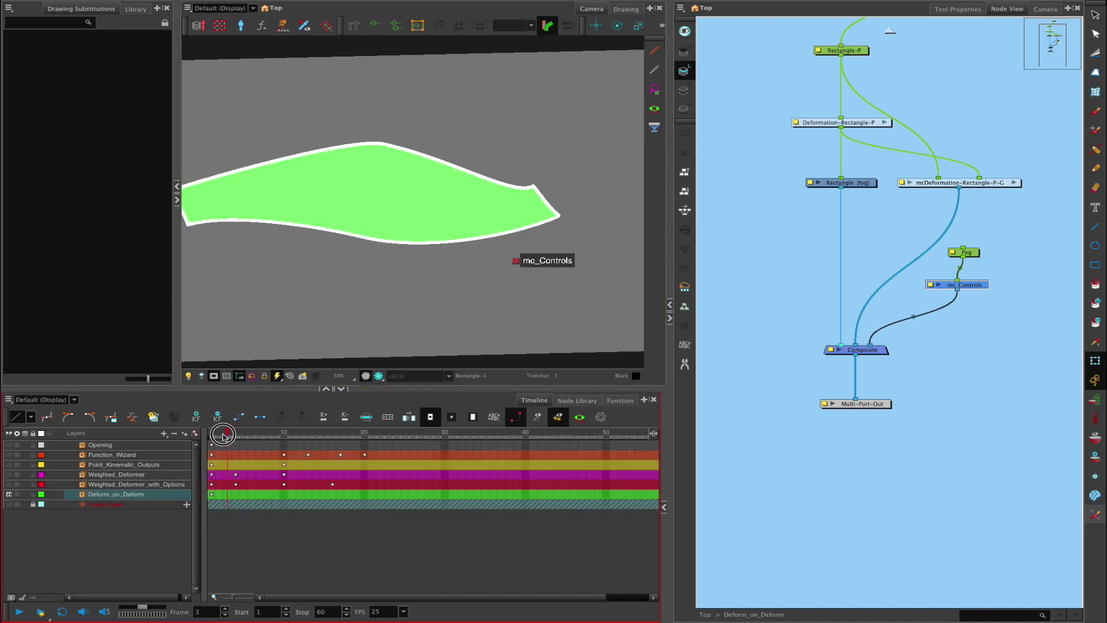
{"action": "left_click", "coordinate": [212, 432]}
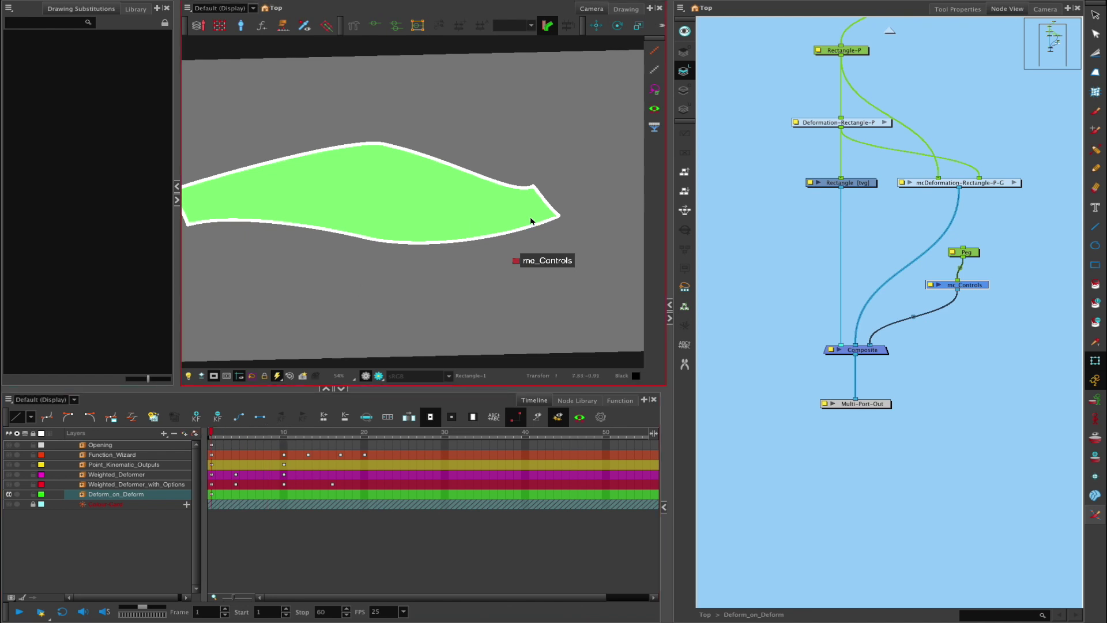
Step: Key frame 16 on Deform_on_Deform and bend the shape's tip upward and middle downward
{"action": "left_click", "coordinate": [332, 494]}
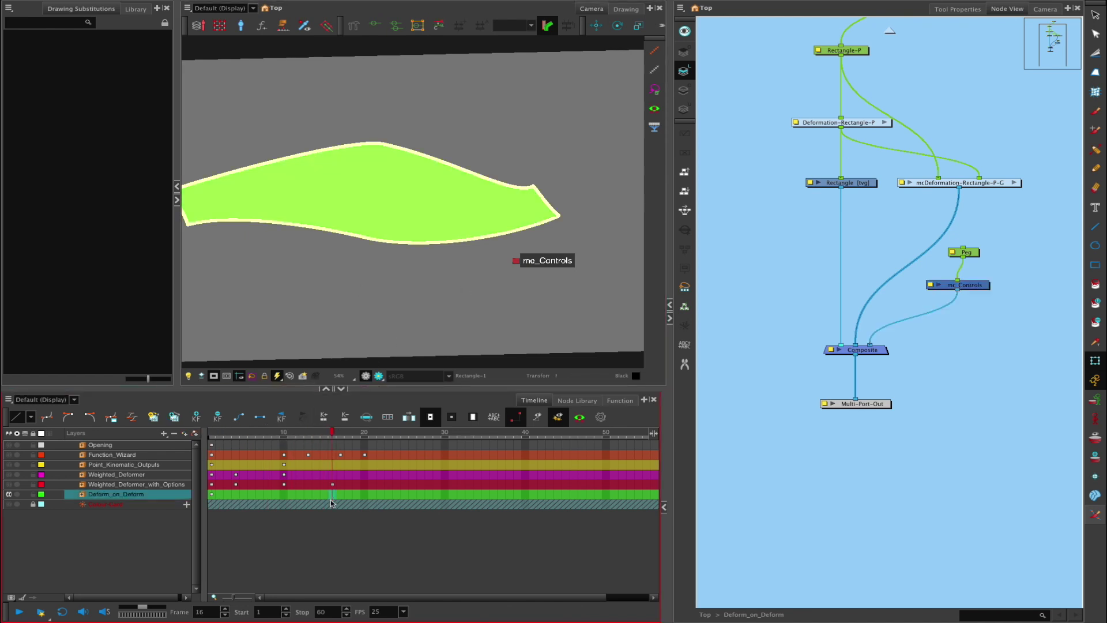
{"action": "left_click", "coordinate": [209, 424]}
{"action": "left_click", "coordinate": [299, 494]}
{"action": "left_click", "coordinate": [332, 494]}
{"action": "left_click", "coordinate": [321, 269]}
{"action": "left_click", "coordinate": [519, 224]}
{"action": "left_click", "coordinate": [536, 277]}
{"action": "left_click", "coordinate": [516, 261]}
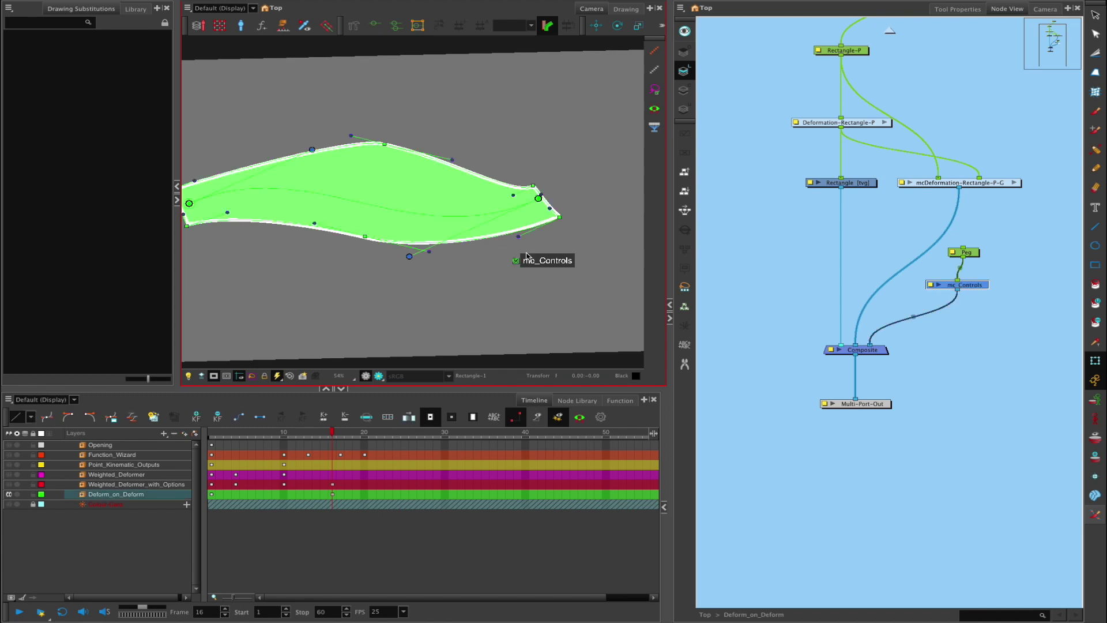
{"action": "left_click_drag", "start_coordinate": [545, 193], "coordinate": [544, 92]}
{"action": "left_click_drag", "start_coordinate": [312, 150], "coordinate": [354, 276]}
{"action": "left_click_drag", "start_coordinate": [317, 430], "coordinate": [297, 429]}
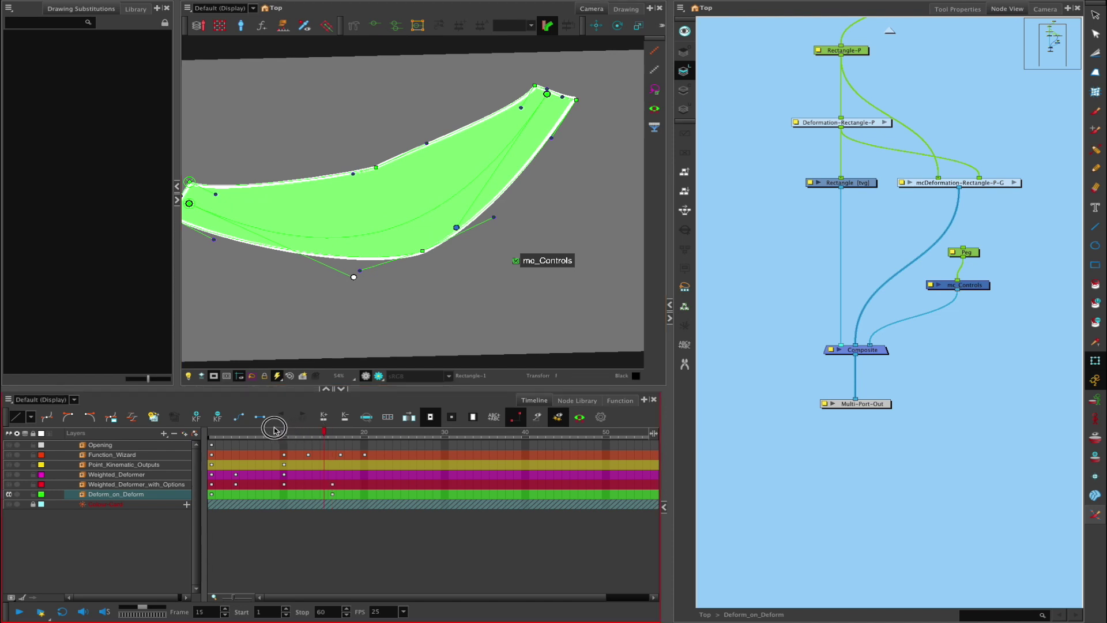
Step: Check the bend at frame 9 and scrub the earlier frames with the controls hidden
{"action": "left_click", "coordinate": [276, 433]}
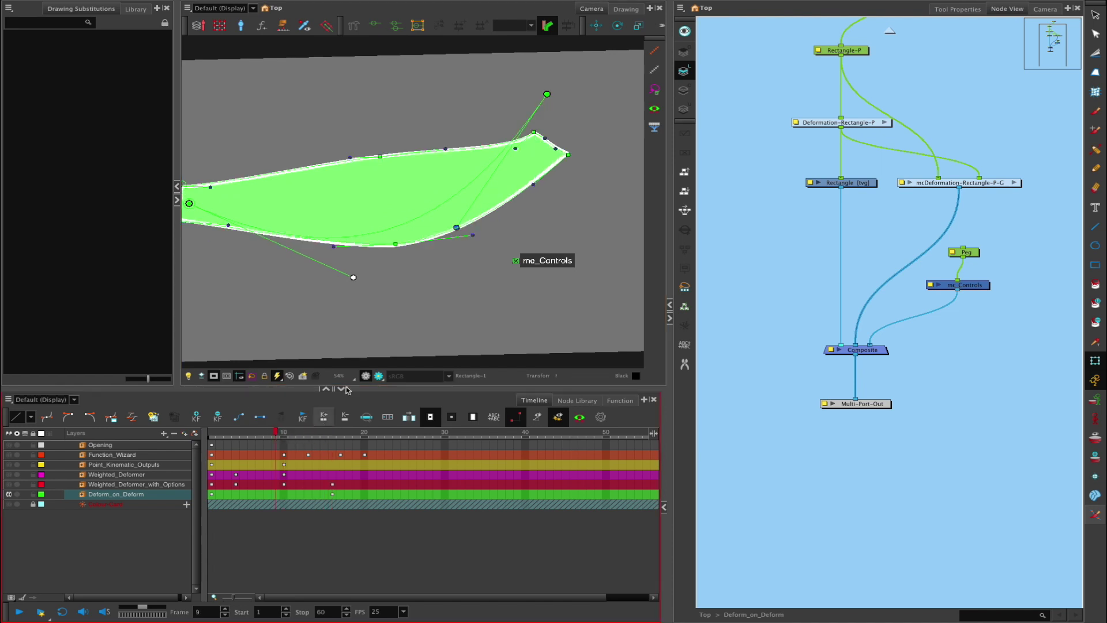
{"action": "left_click", "coordinate": [516, 262]}
{"action": "left_click_drag", "start_coordinate": [281, 433], "coordinate": [316, 420]}
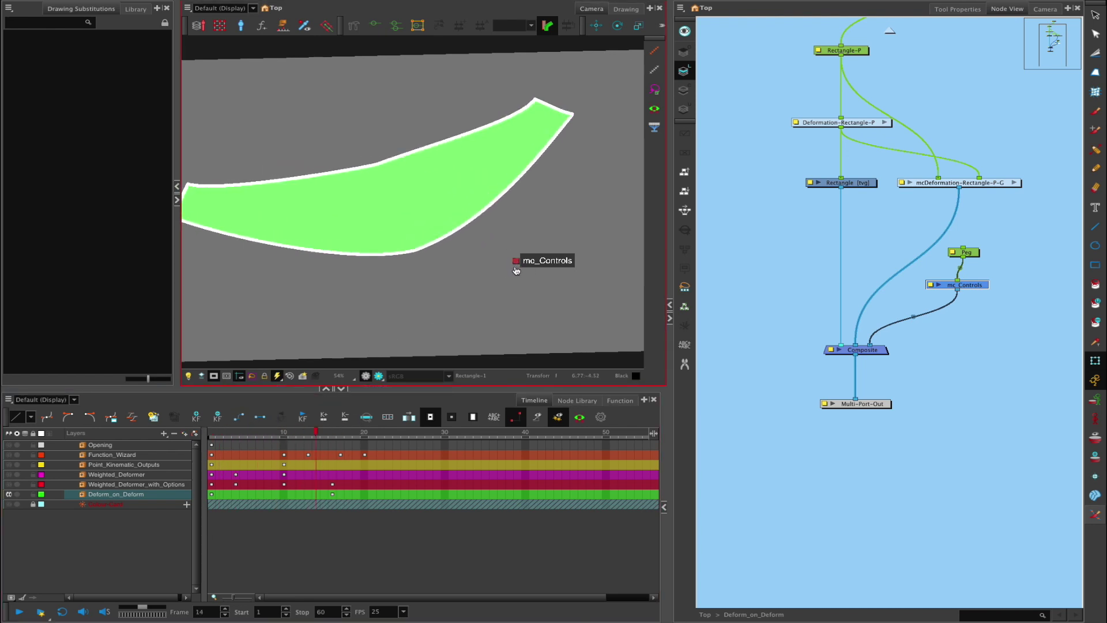
{"action": "left_click", "coordinate": [515, 261]}
{"action": "left_click", "coordinate": [514, 265]}
Step: Select the Deform_on_Deform layer, open the mcDeformation-Rectangle-P-G group, and select mc_DeformerOnDeformer
{"action": "left_click", "coordinate": [442, 230]}
{"action": "left_click", "coordinate": [84, 494]}
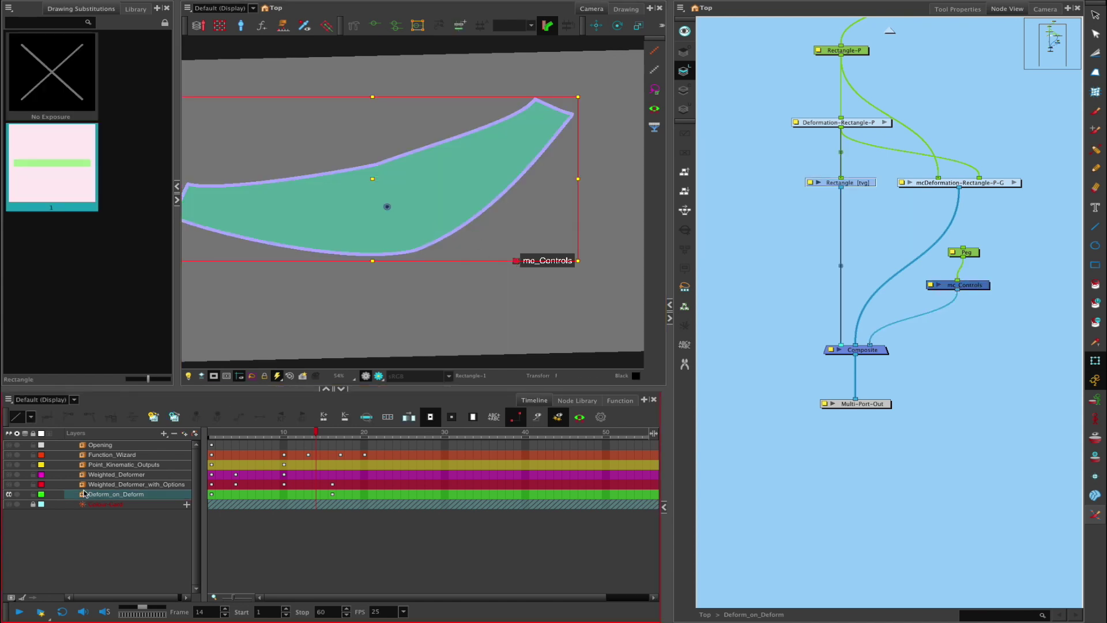
{"action": "left_click", "coordinate": [306, 25]}
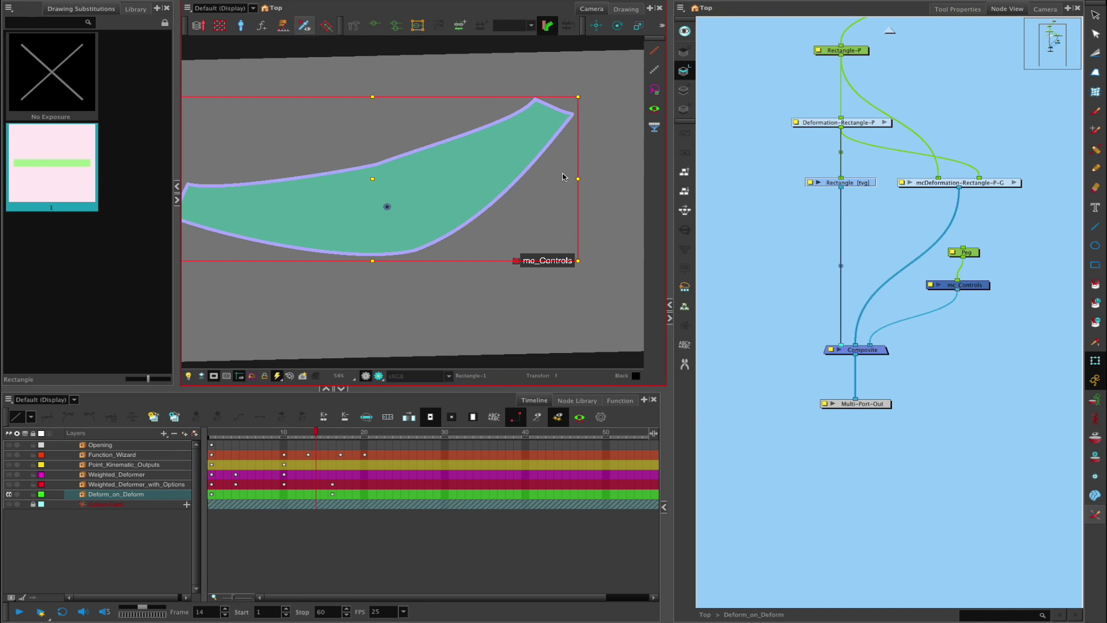
{"action": "left_click", "coordinate": [970, 192]}
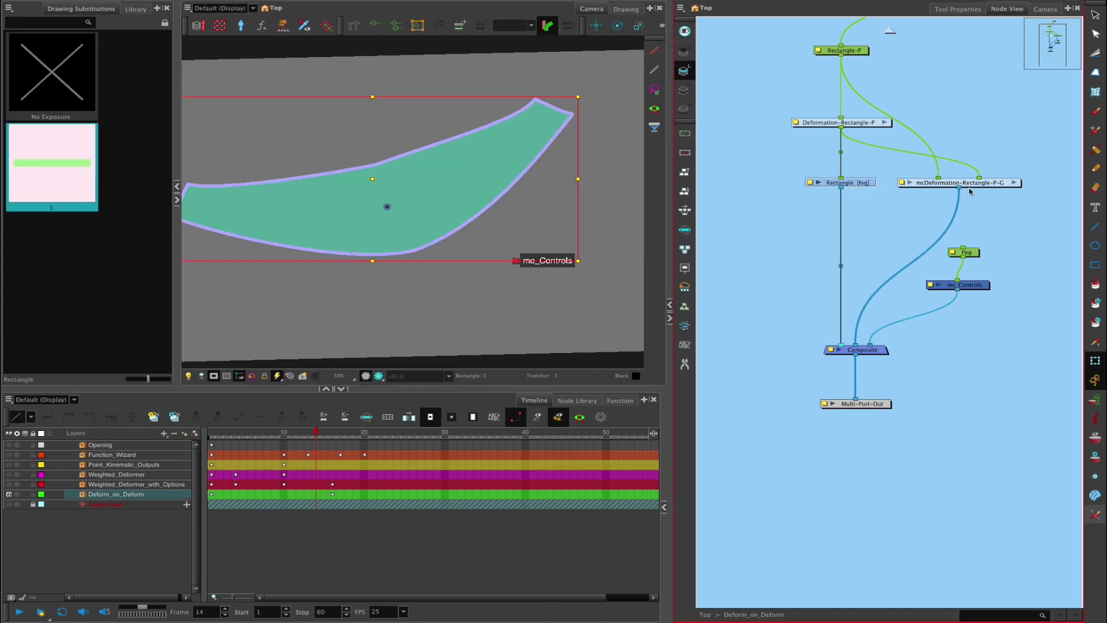
{"action": "left_click", "coordinate": [1014, 183]}
{"action": "left_click", "coordinate": [851, 267]}
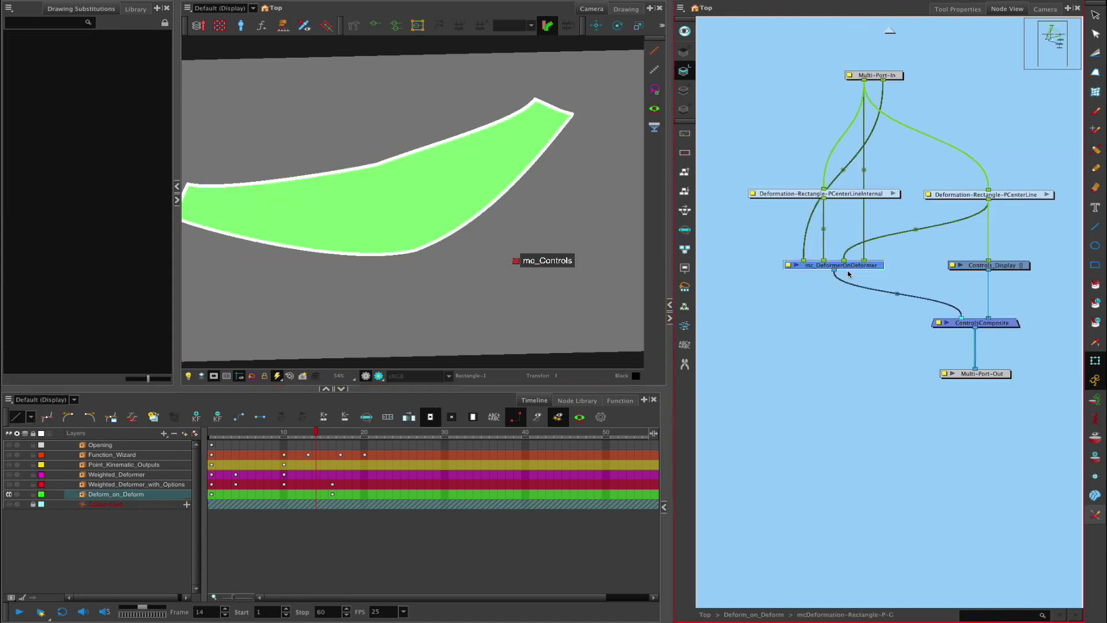
{"action": "left_click", "coordinate": [654, 52]}
{"action": "left_click", "coordinate": [654, 70]}
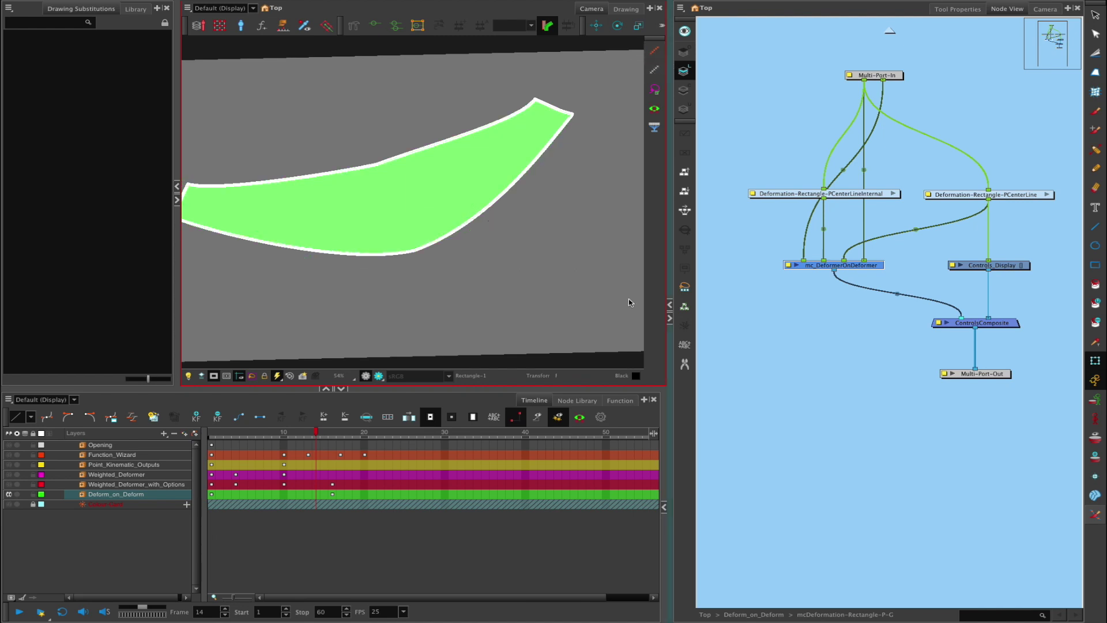
{"action": "left_click", "coordinate": [664, 506]}
{"action": "left_click", "coordinate": [627, 404]}
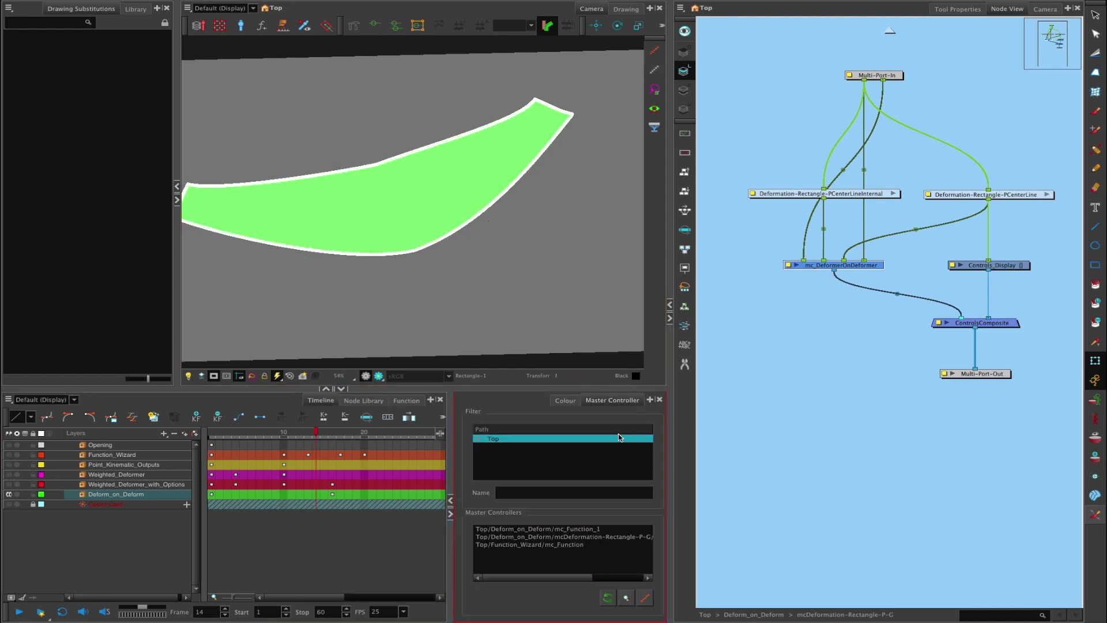
{"action": "left_click_drag", "start_coordinate": [450, 440], "coordinate": [439, 439]}
{"action": "left_click_drag", "start_coordinate": [508, 390], "coordinate": [507, 377]}
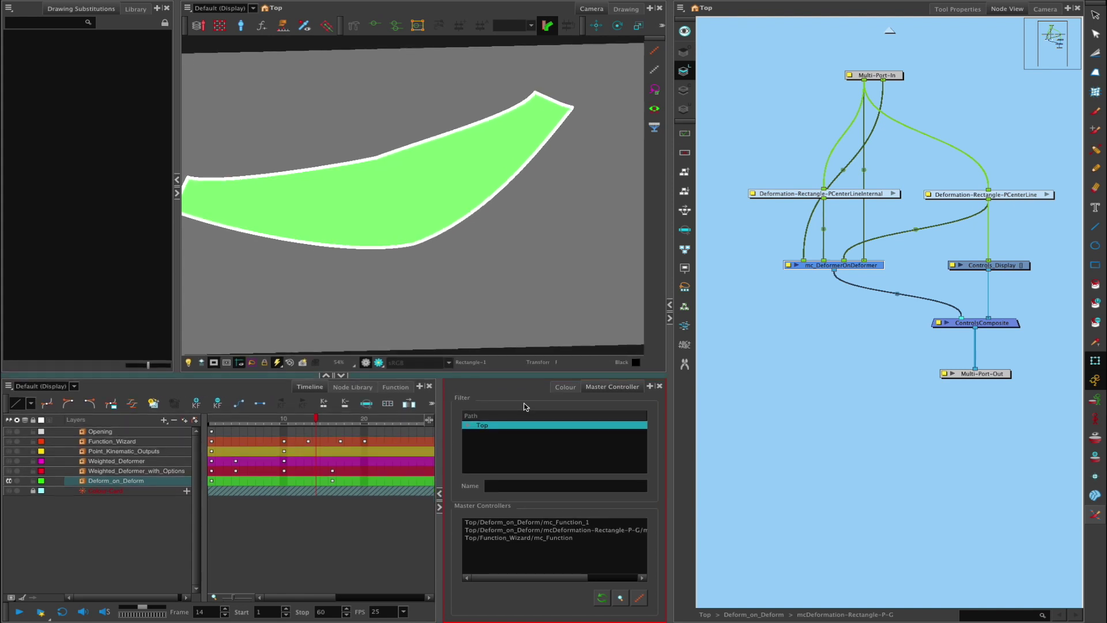
{"action": "left_click", "coordinate": [592, 529]}
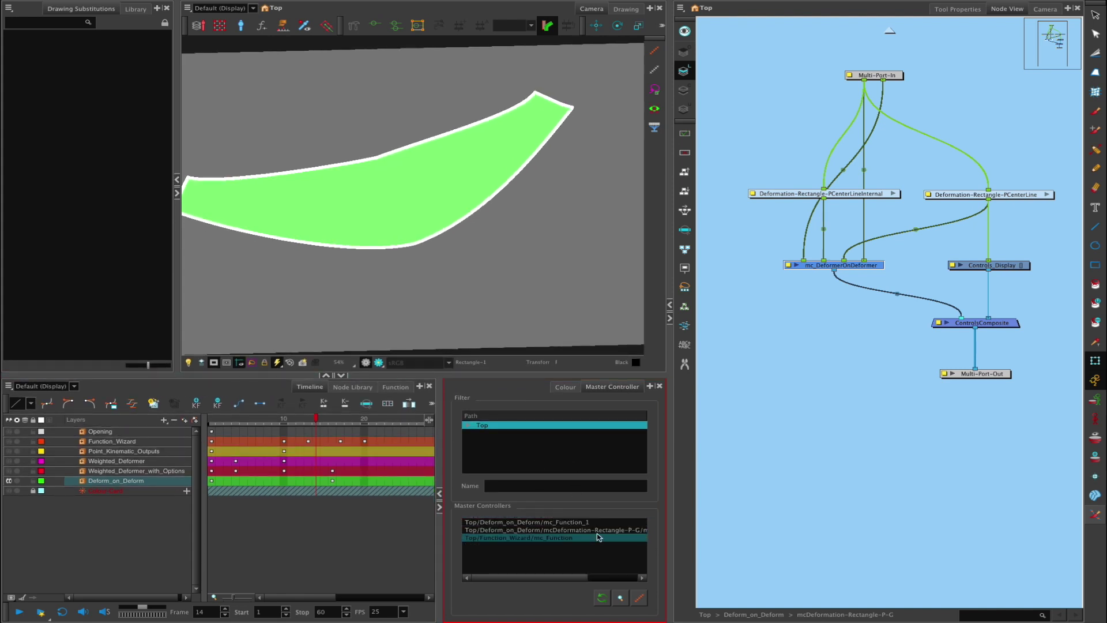
{"action": "left_click", "coordinate": [602, 596]}
{"action": "left_click", "coordinate": [591, 523]}
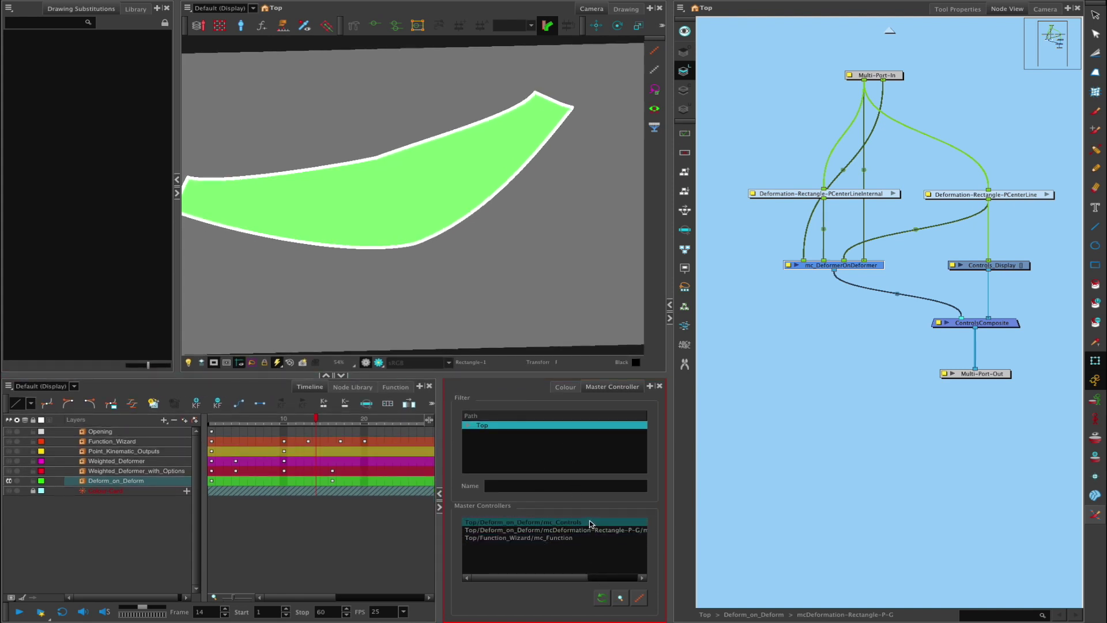
{"action": "left_click", "coordinate": [639, 598]}
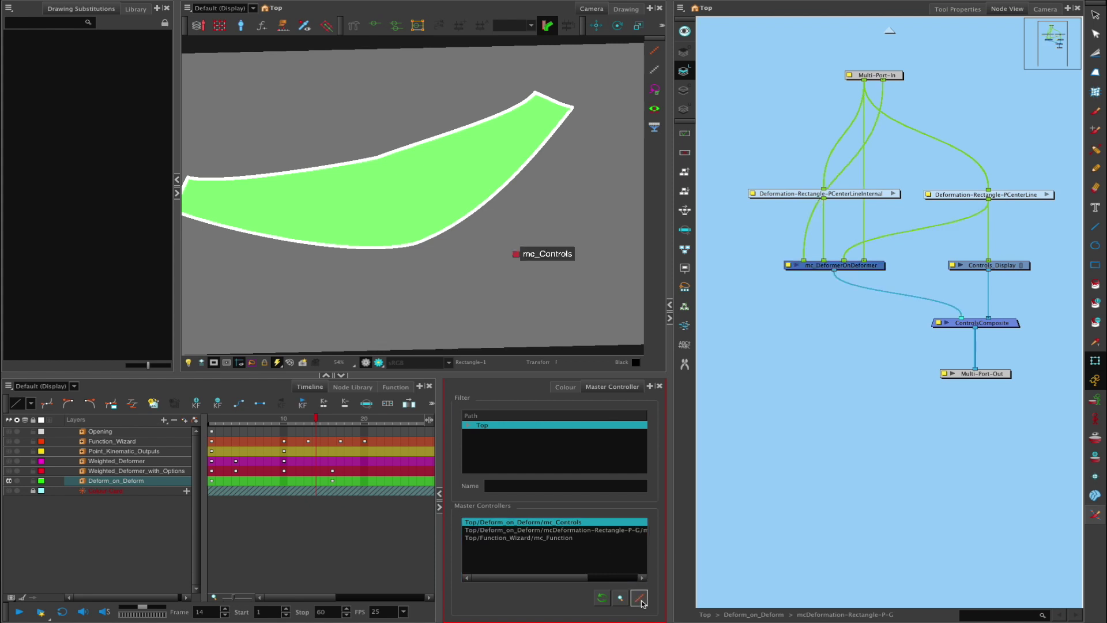
{"action": "left_click", "coordinate": [596, 529]}
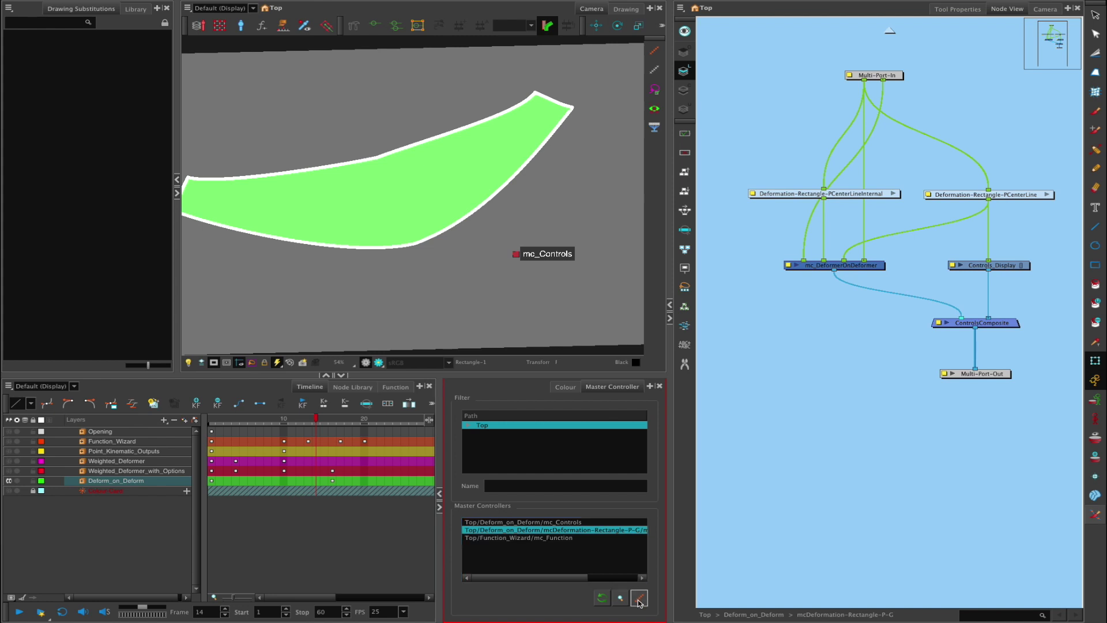
{"action": "left_click", "coordinate": [639, 600]}
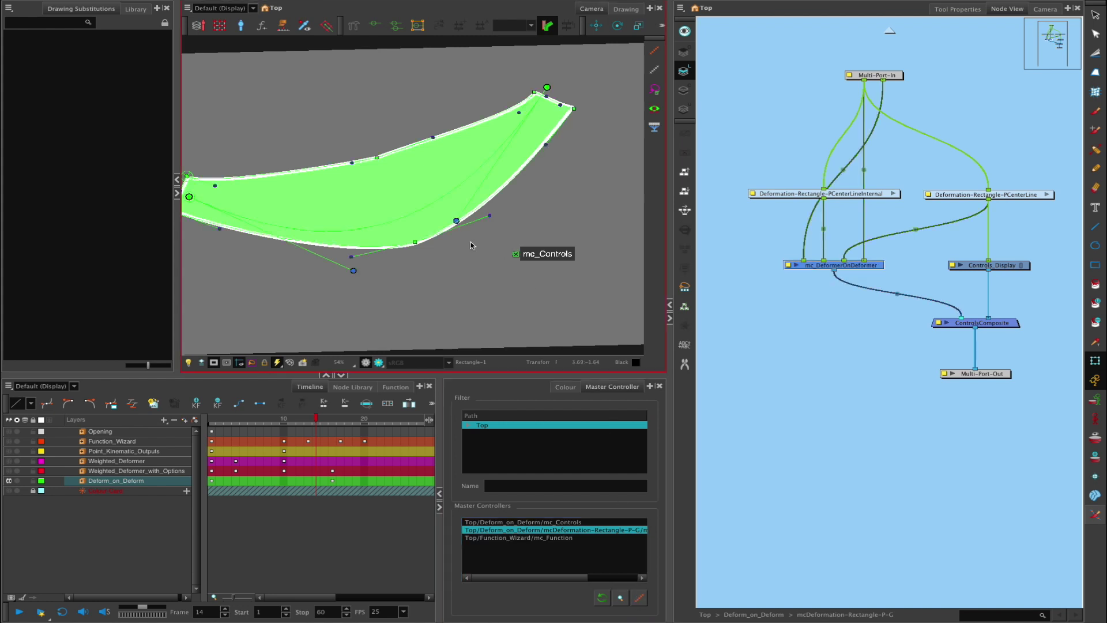
{"action": "key", "text": "shift+c"}
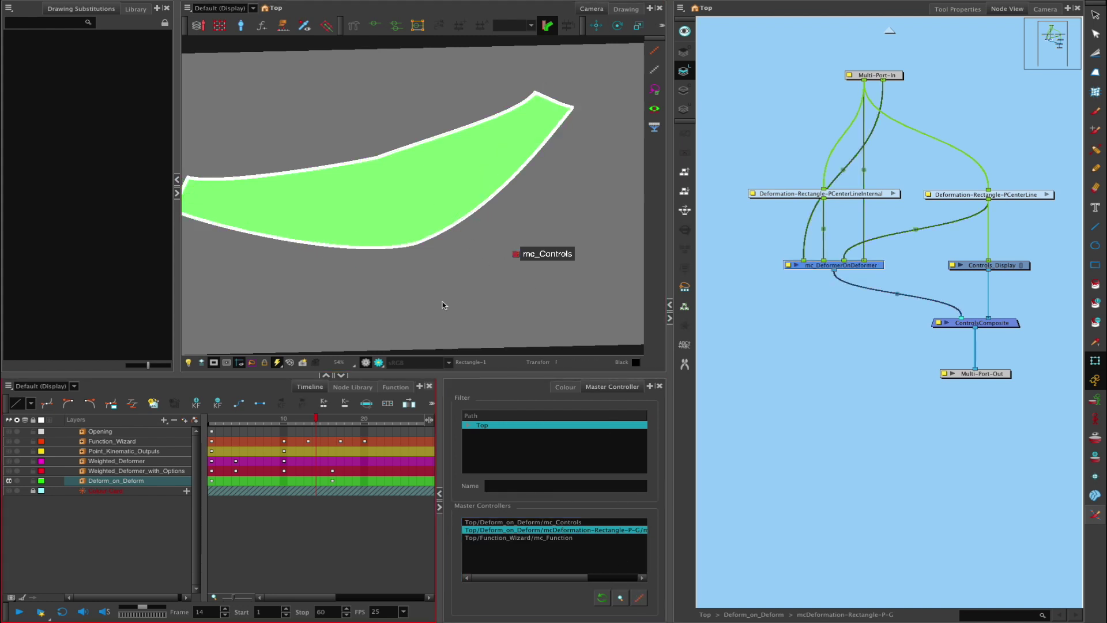
{"action": "left_click", "coordinate": [441, 507]}
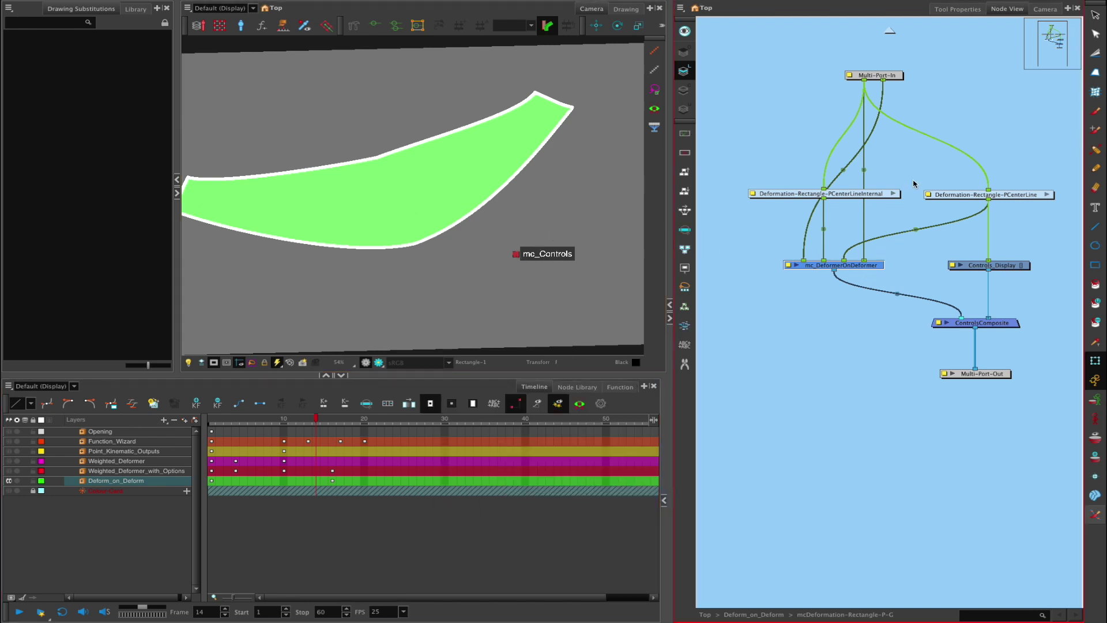
{"action": "left_click", "coordinate": [516, 254]}
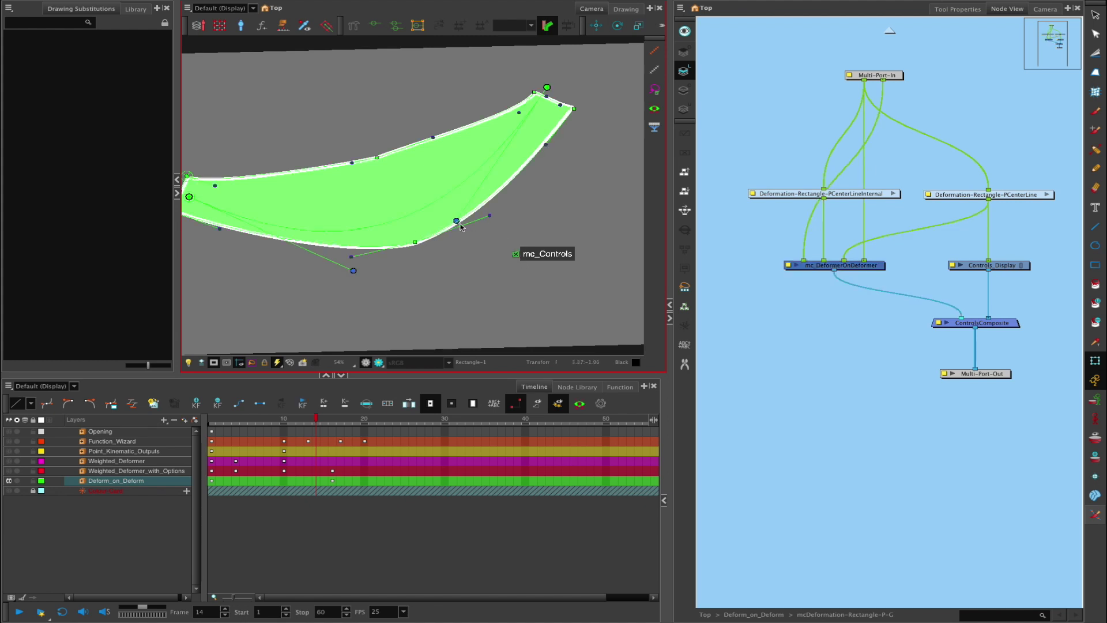
Step: Step between frames 13 and 16 and play the bending animation from frame 1
{"action": "key", "text": "comma"}
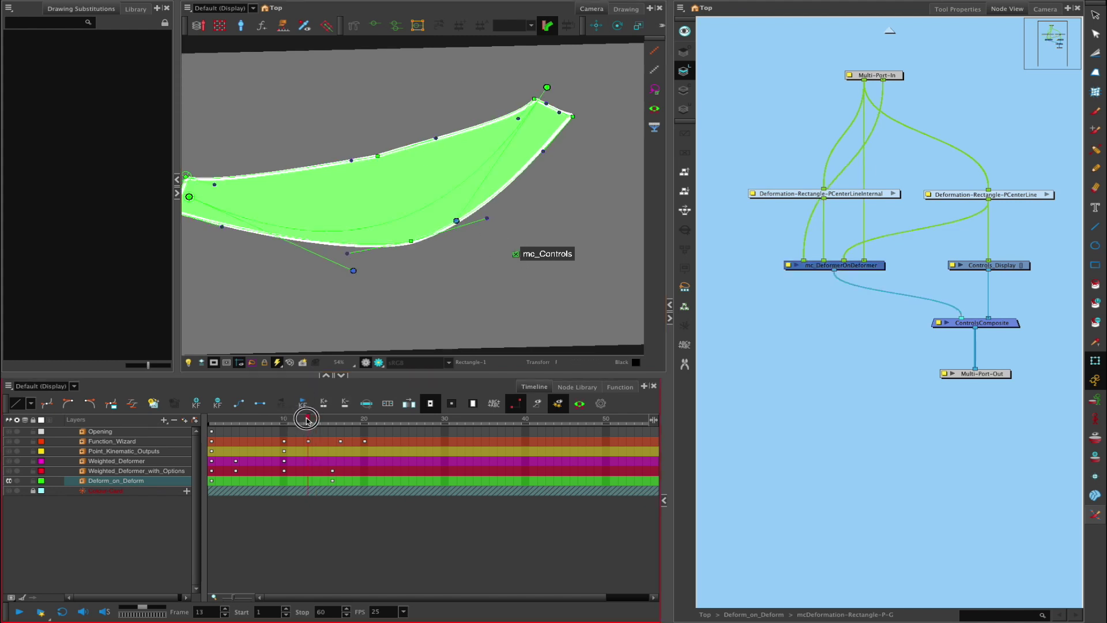
{"action": "left_click", "coordinate": [516, 255]}
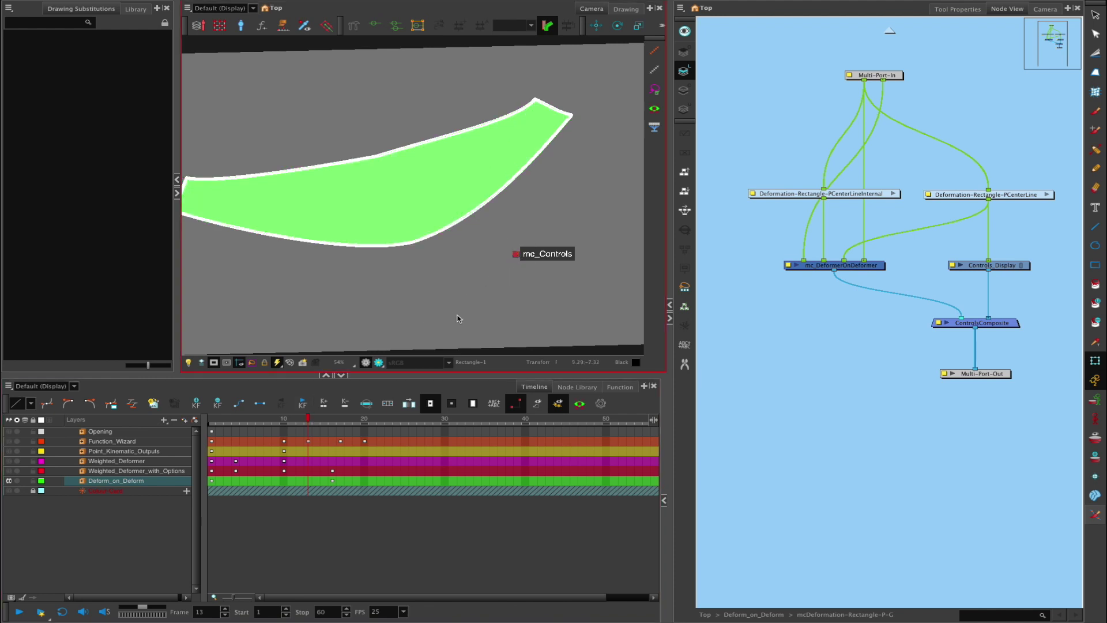
{"action": "left_click", "coordinate": [516, 255]}
{"action": "left_click", "coordinate": [211, 420]}
{"action": "key", "text": "period"}
{"action": "key", "text": "period"}
{"action": "key", "text": "period"}
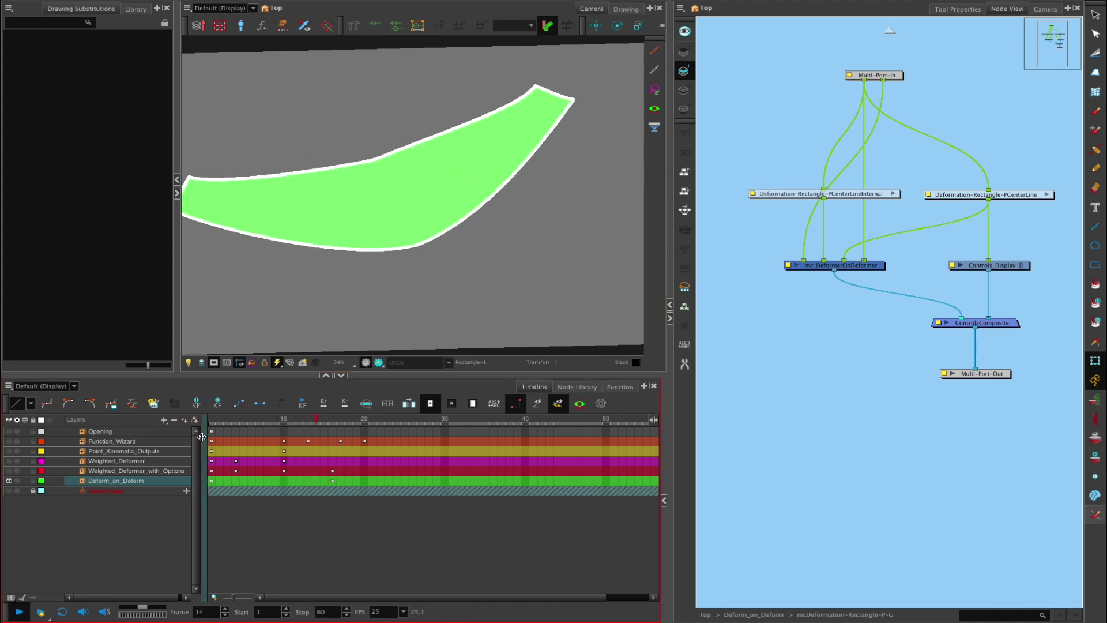
{"action": "key", "text": "shift+comma"}
{"action": "key", "text": "shift+Return"}
{"action": "key", "text": "shift+Return"}
Step: Hide the deformer controls, scrub the bend up to frame 13, then select frame 1 of Deform_on_Deform
{"action": "left_click", "coordinate": [516, 254]}
{"action": "left_click", "coordinate": [535, 202]}
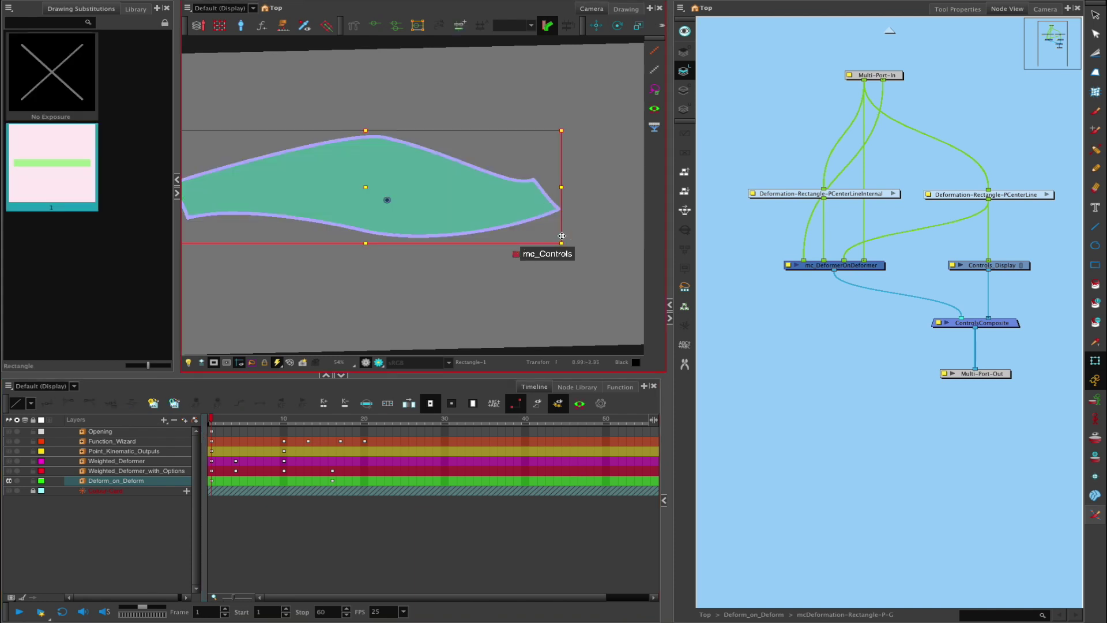
{"action": "left_click", "coordinate": [472, 287]}
{"action": "left_click_drag", "start_coordinate": [243, 417], "coordinate": [306, 418]}
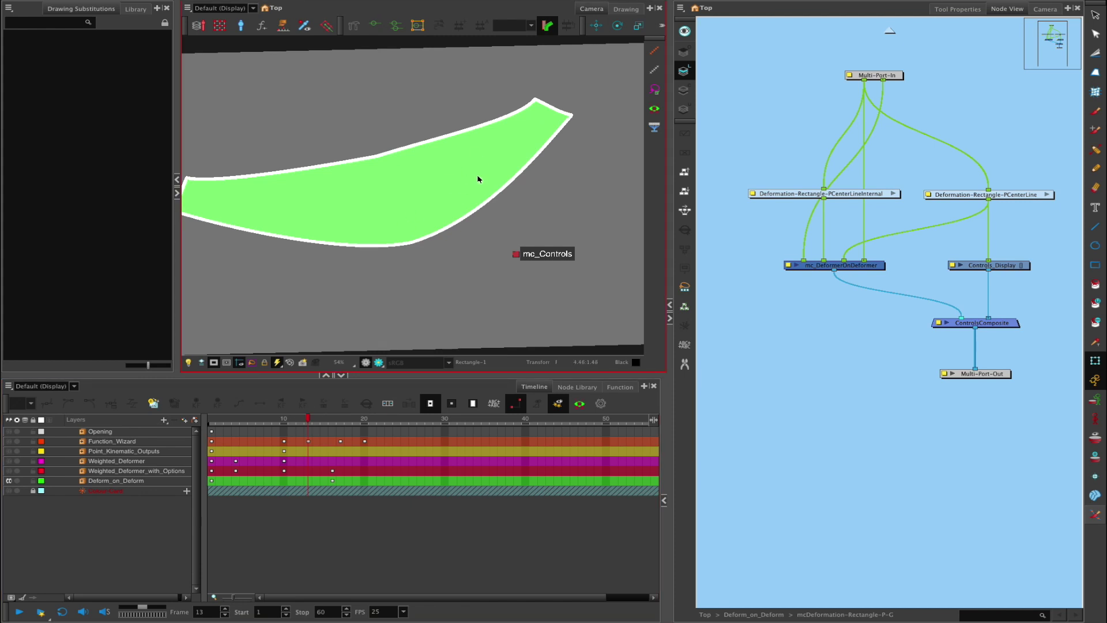
{"action": "left_click", "coordinate": [213, 481]}
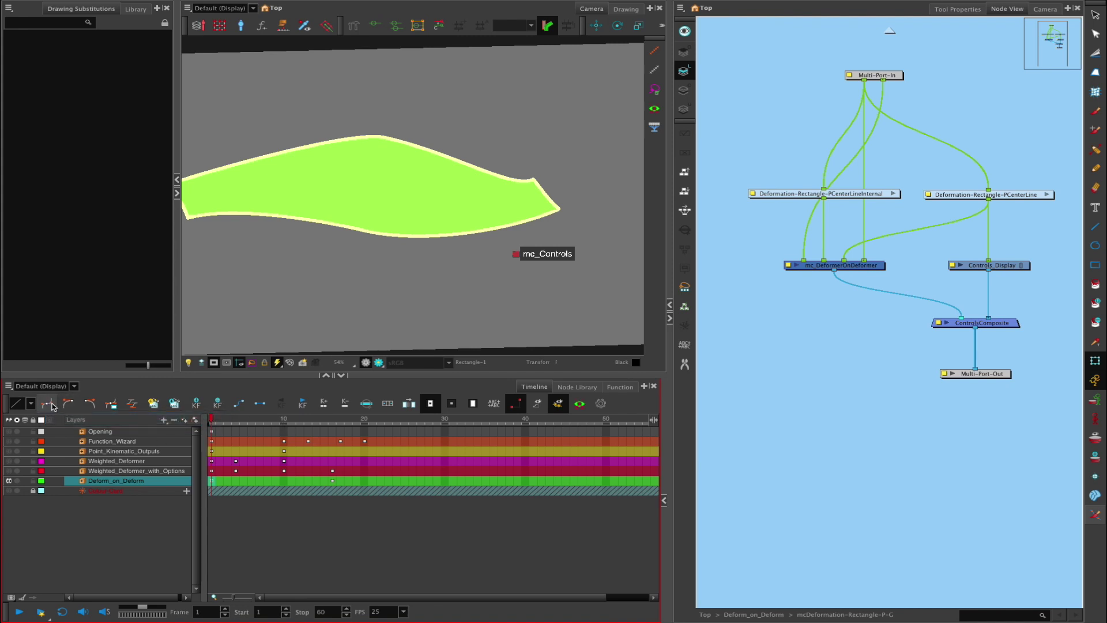
Step: Apply a 33% ease in and out to the Deform_on_Deform keyframes via Set Ease for Multiple Parameters, then close the dialog
{"action": "left_click", "coordinate": [117, 403]}
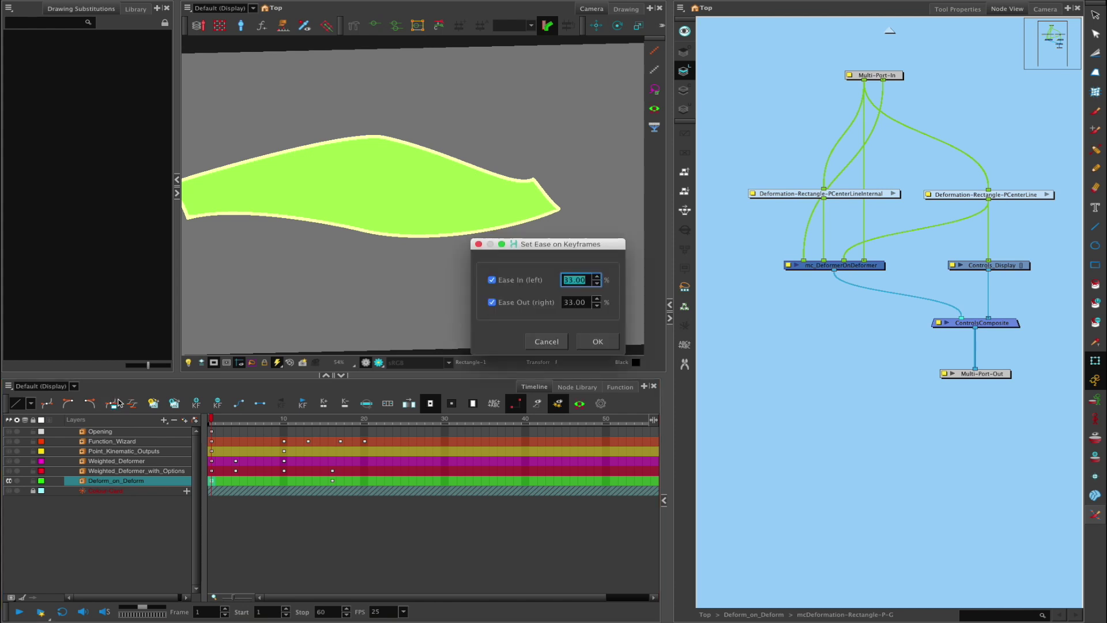
{"action": "left_click", "coordinate": [545, 342]}
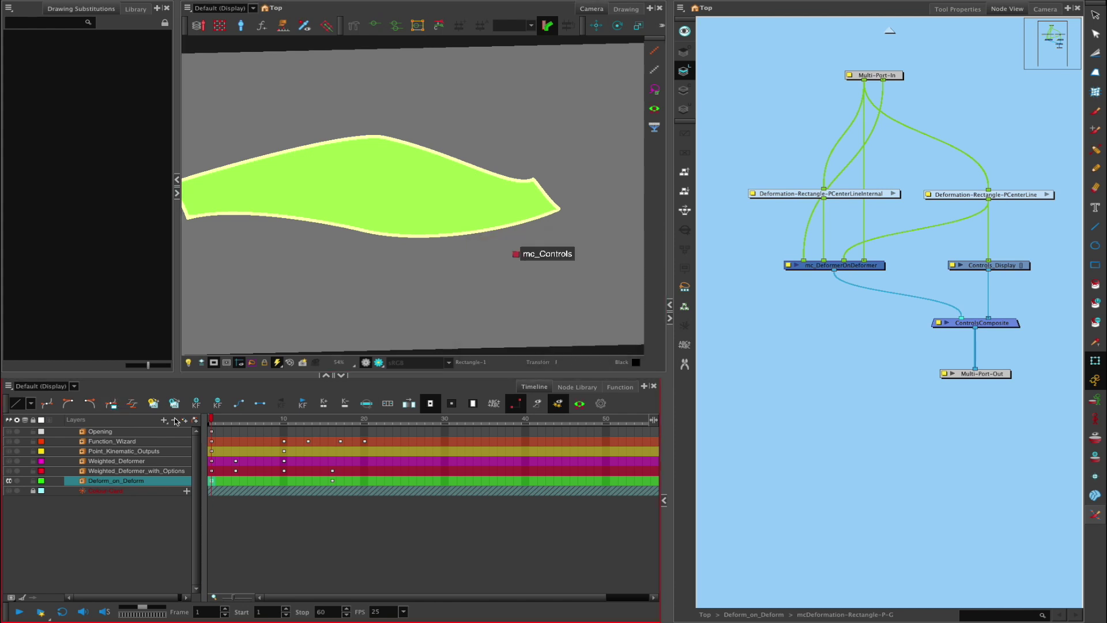
{"action": "left_click", "coordinate": [133, 403]}
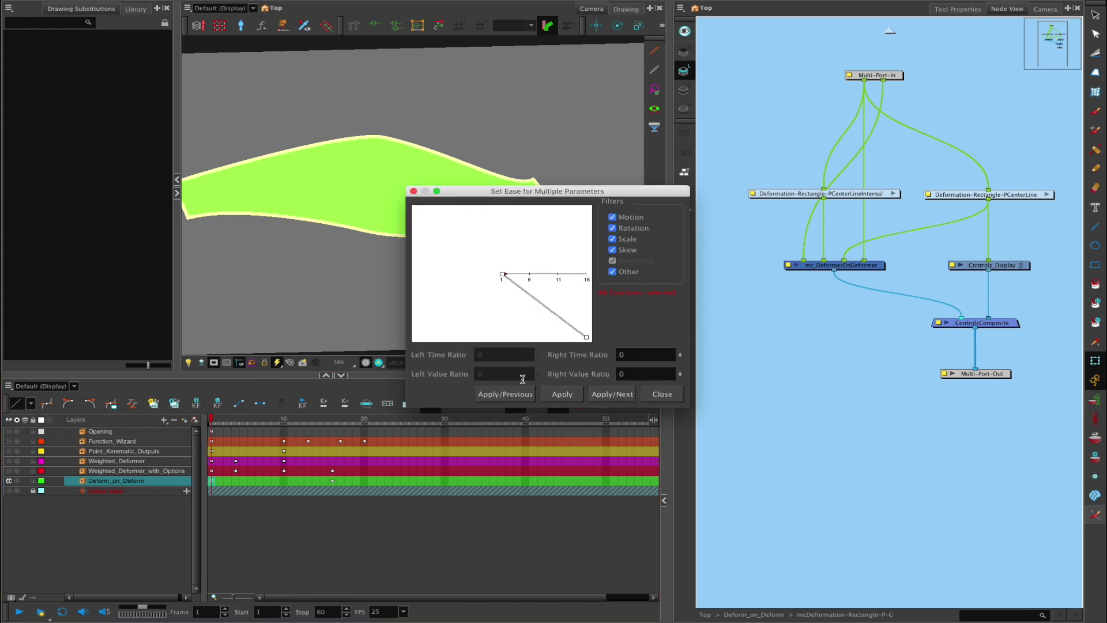
{"action": "left_click_drag", "start_coordinate": [505, 275], "coordinate": [558, 274]}
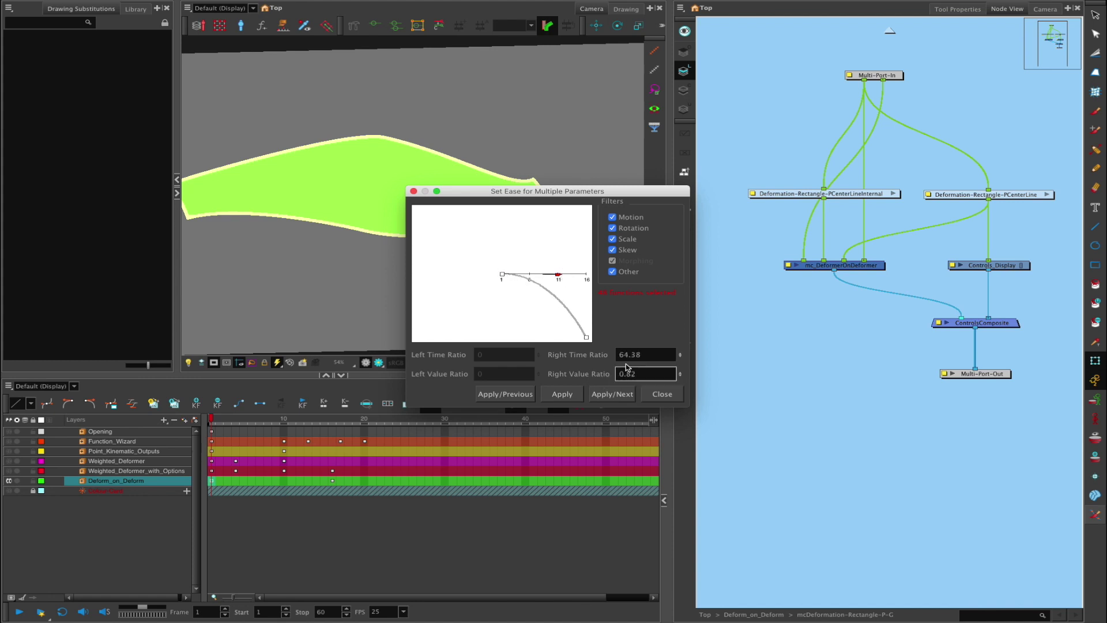
{"action": "left_click", "coordinate": [413, 190]}
Step: Play back the bend animation, returning to frame 1 between runs
{"action": "left_click", "coordinate": [31, 403]}
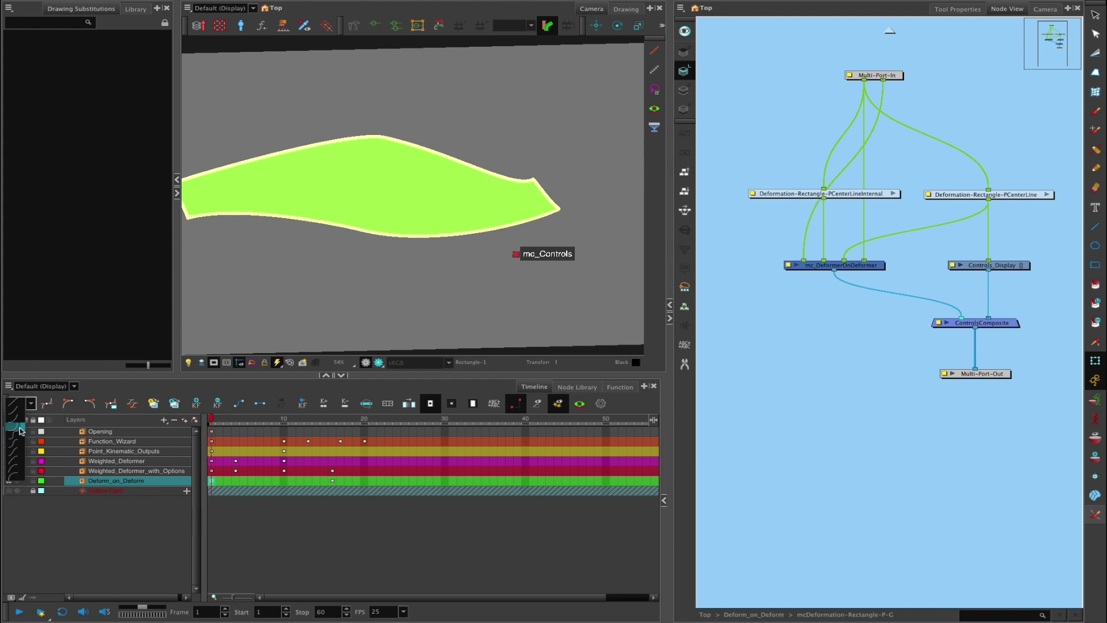
{"action": "left_click", "coordinate": [83, 523]}
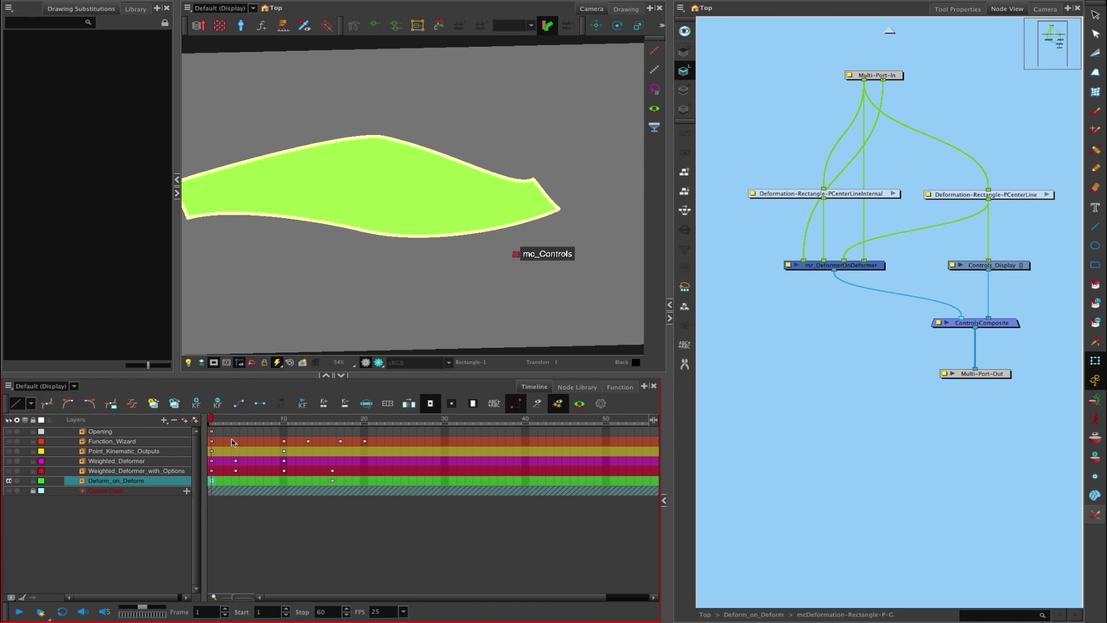
{"action": "key", "text": "Return"}
{"action": "key", "text": "Return"}
{"action": "left_click", "coordinate": [211, 419]}
{"action": "key", "text": "Return"}
{"action": "key", "text": "Return"}
{"action": "left_click", "coordinate": [211, 418]}
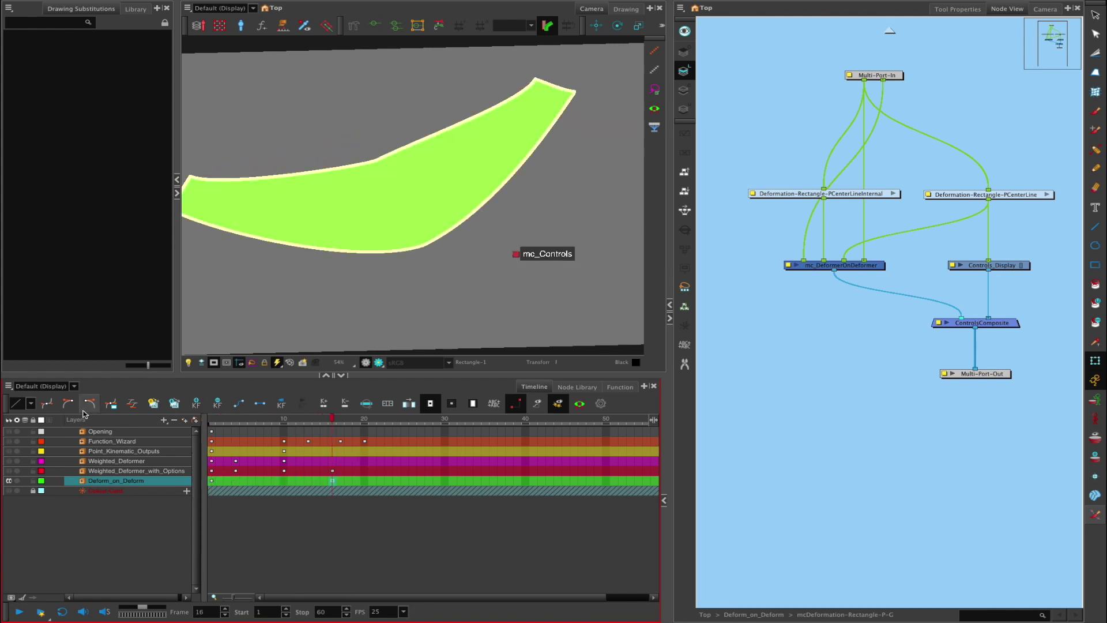
{"action": "left_click", "coordinate": [213, 483]}
{"action": "key", "text": "shift+Return"}
{"action": "key", "text": "shift+Return"}
{"action": "left_click", "coordinate": [211, 419]}
Step: Replay the eased bend from frame 1, stopping on the frame 16 banana pose
{"action": "left_click", "coordinate": [211, 484]}
{"action": "left_click", "coordinate": [334, 482]}
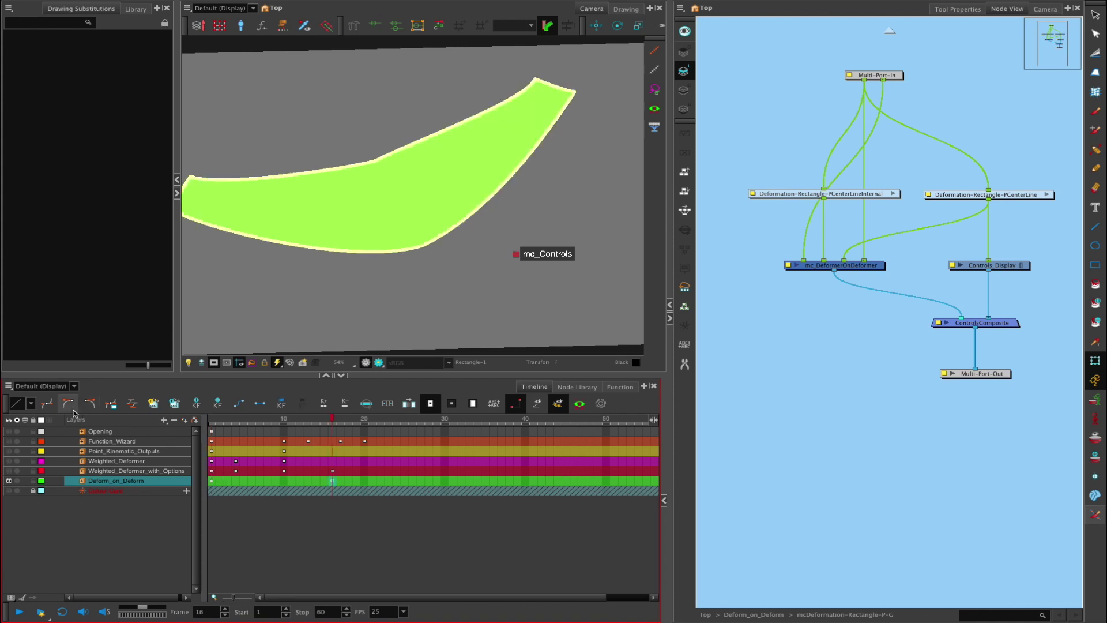
{"action": "key", "text": "Return"}
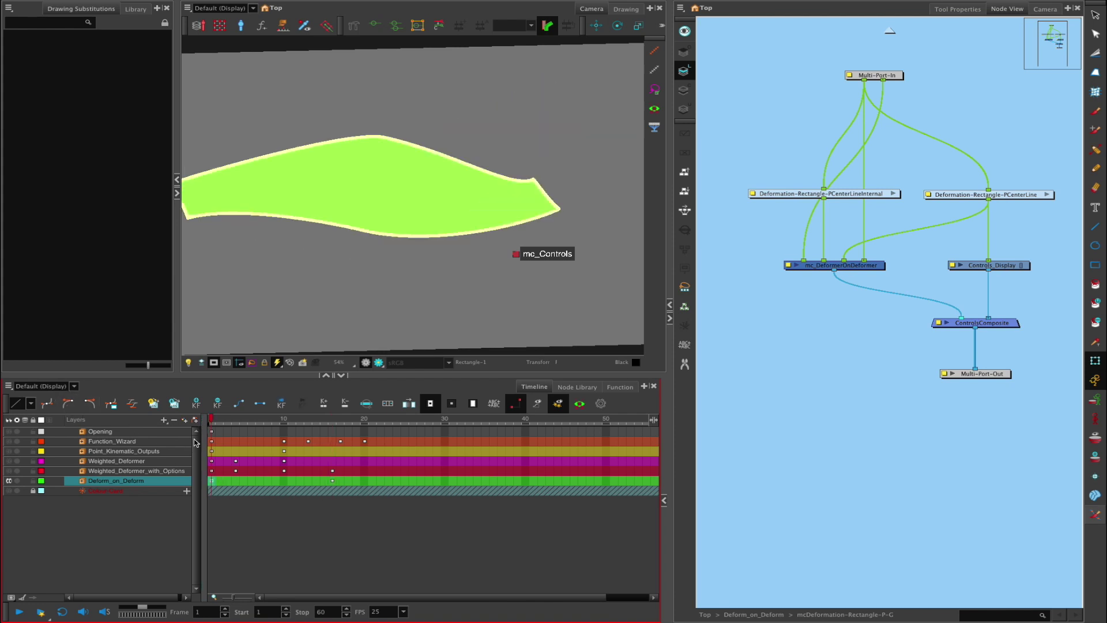
{"action": "key", "text": "Return"}
{"action": "left_click", "coordinate": [214, 422]}
{"action": "key", "text": "Return"}
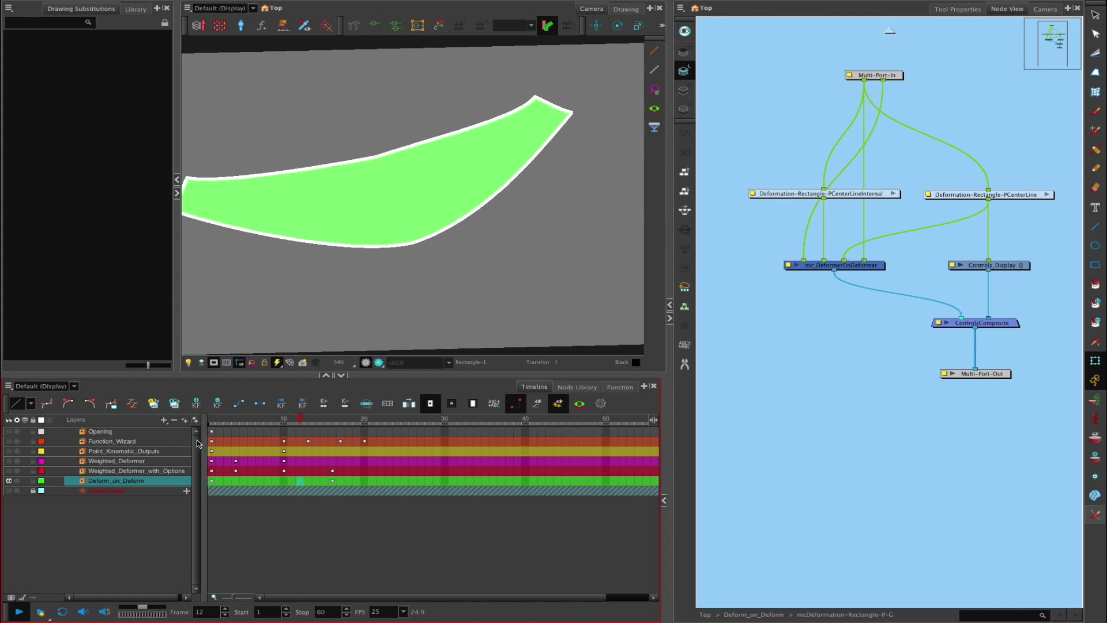
{"action": "key", "text": "Return"}
{"action": "left_click", "coordinate": [212, 421]}
{"action": "key", "text": "Return"}
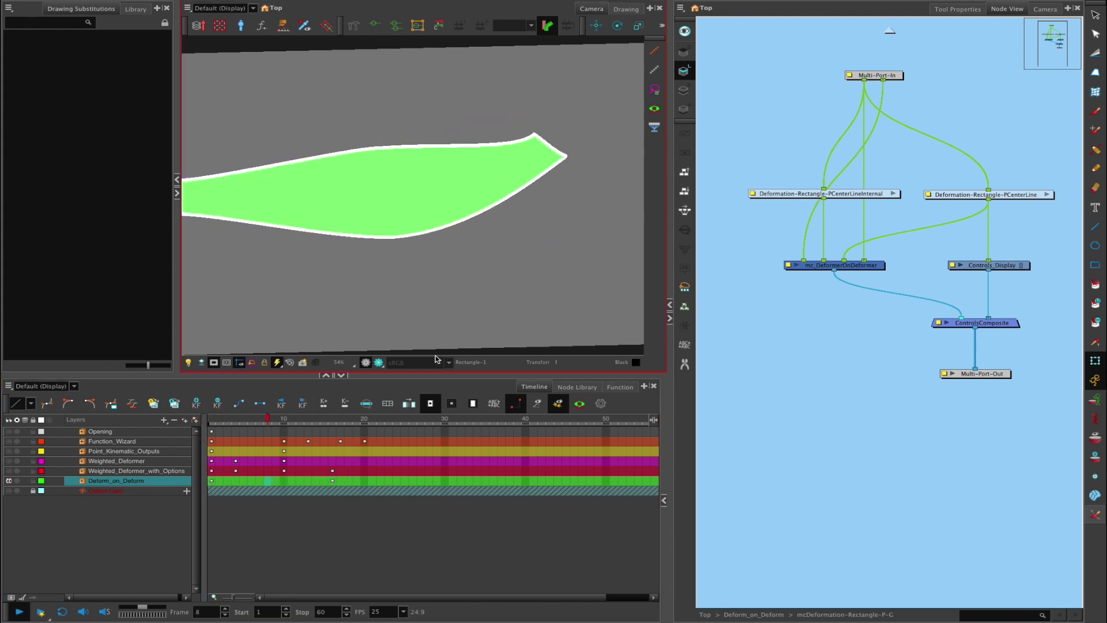
{"action": "key", "text": "Return"}
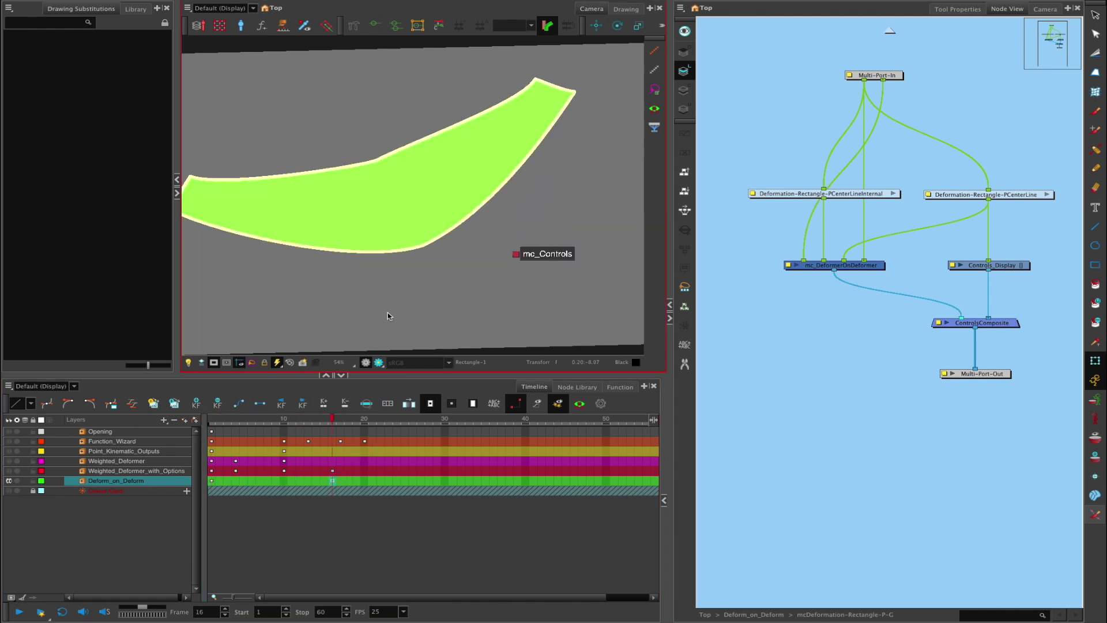
Step: Open Set Ease on the keyframe, cancel it unchanged, and deselect the Deform_on_Deform layer
{"action": "left_click", "coordinate": [113, 407]}
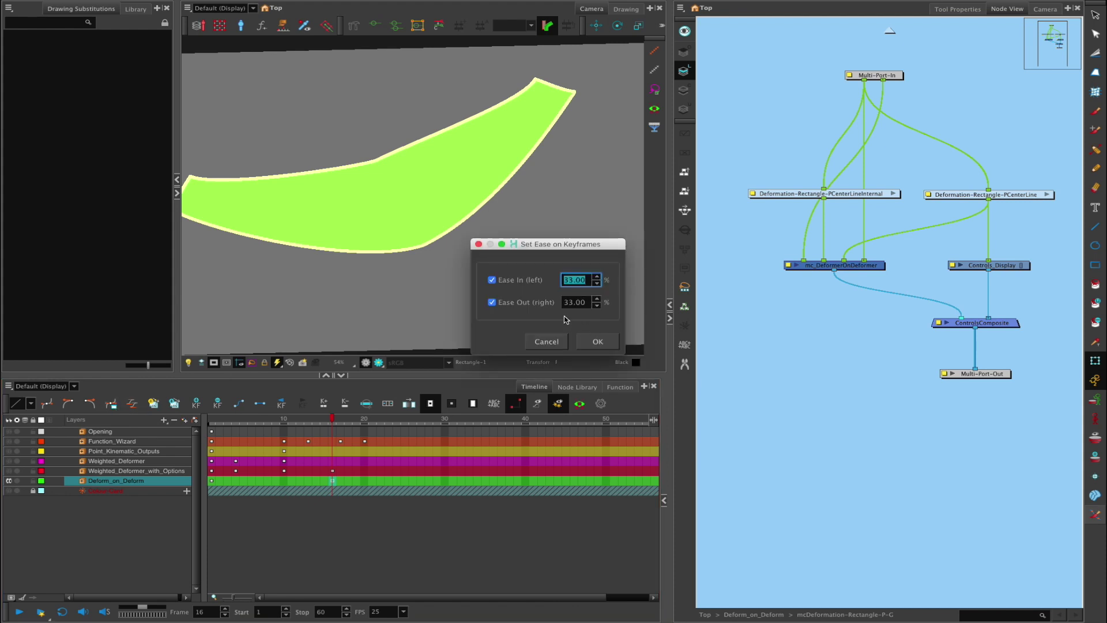
{"action": "left_click", "coordinate": [546, 342]}
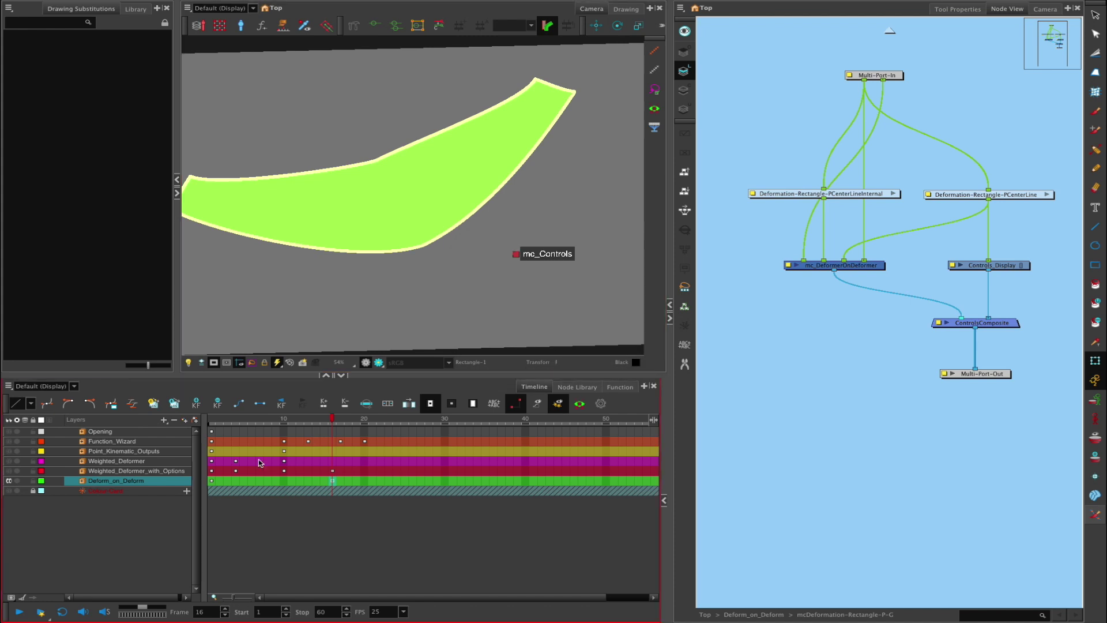
{"action": "left_click", "coordinate": [307, 506]}
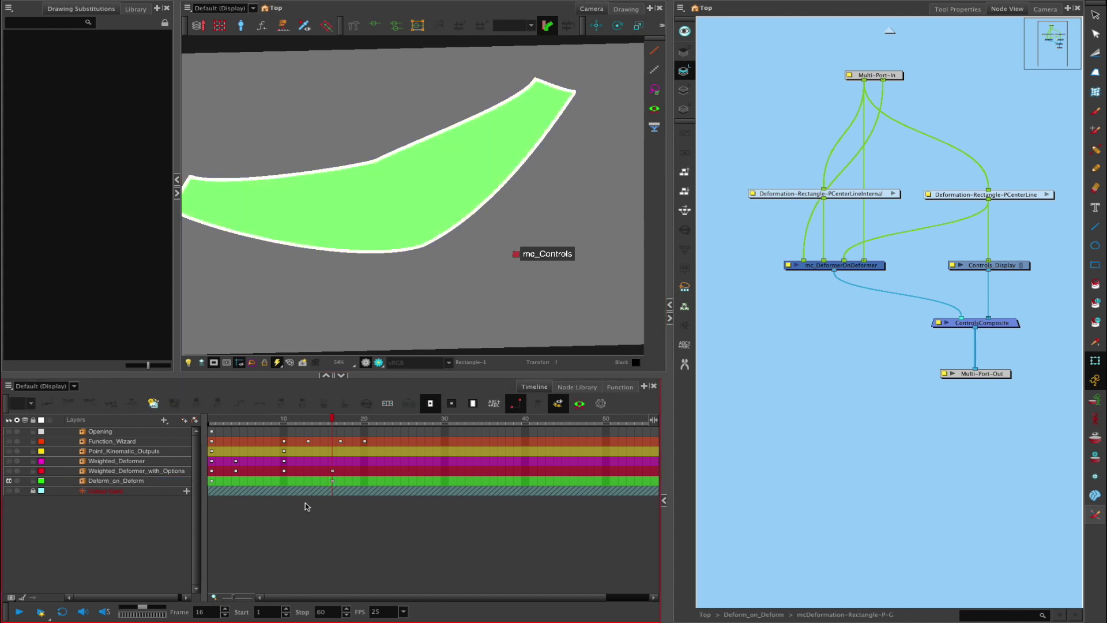
{"action": "left_click", "coordinate": [69, 6]}
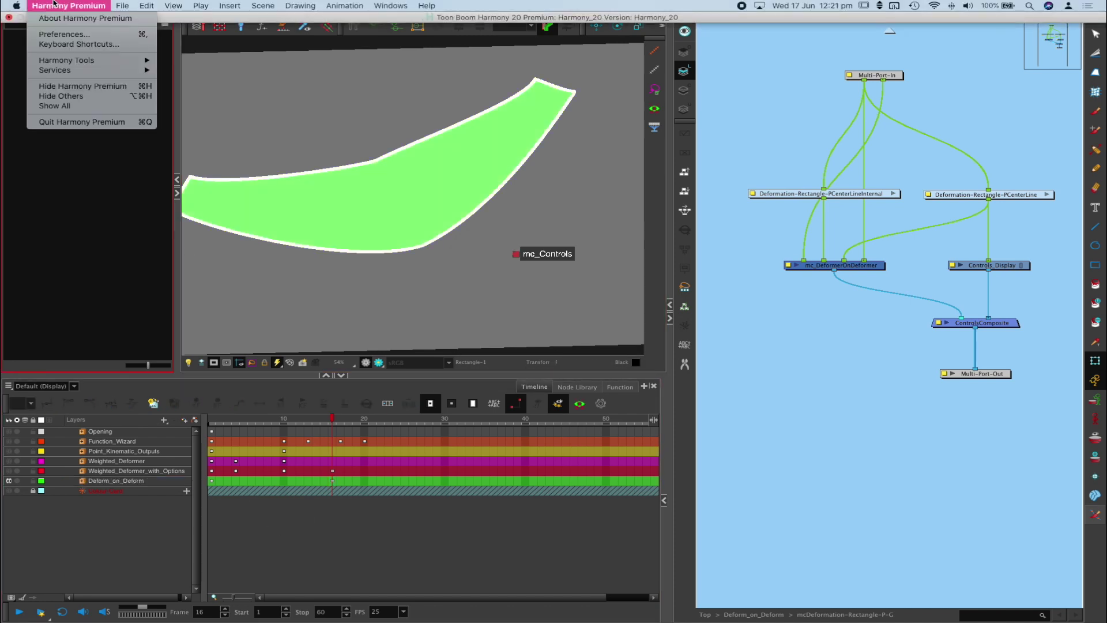
{"action": "left_click", "coordinate": [76, 45]}
{"action": "left_click", "coordinate": [603, 262]}
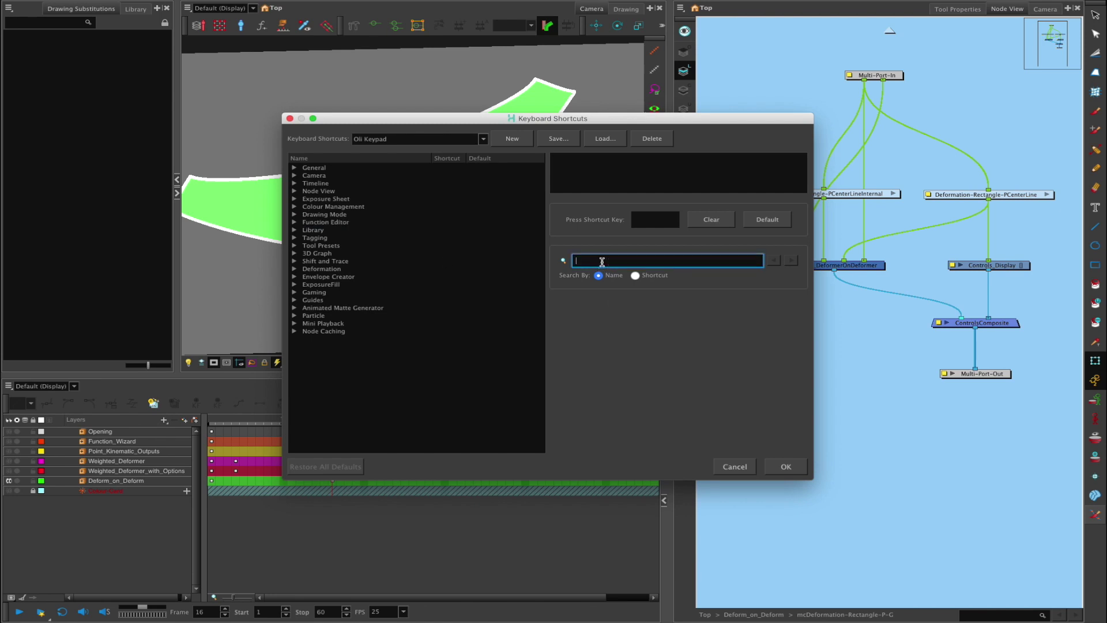
{"action": "type", "text": "ease"}
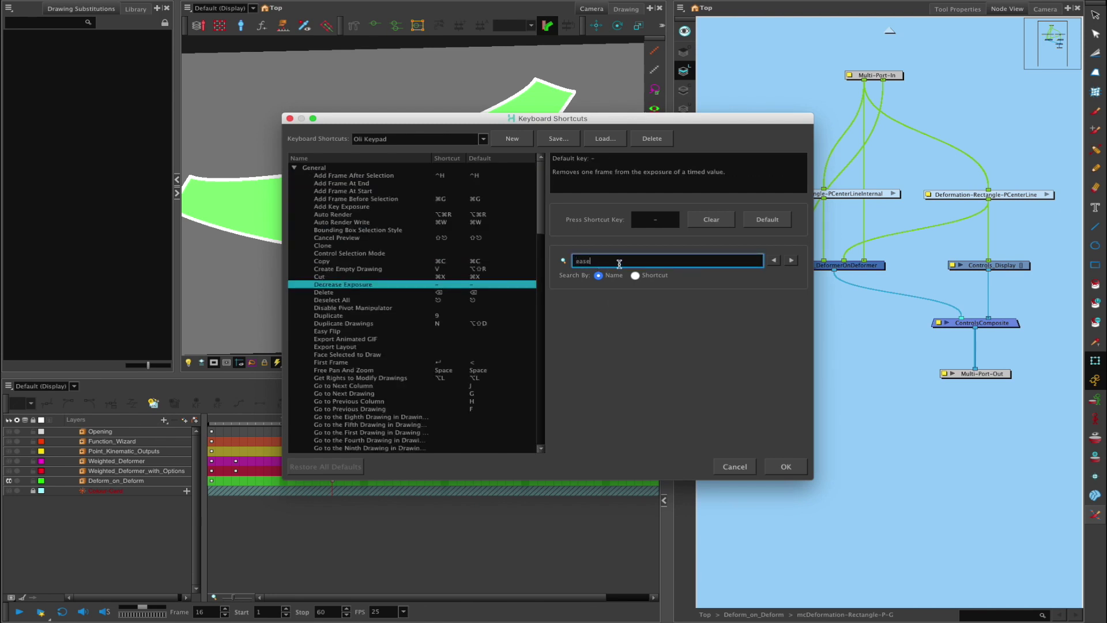
{"action": "left_click", "coordinate": [791, 260]}
{"action": "left_click", "coordinate": [791, 260]}
{"action": "left_click", "coordinate": [791, 260]}
{"action": "left_click", "coordinate": [791, 260]}
{"action": "left_click", "coordinate": [791, 260]}
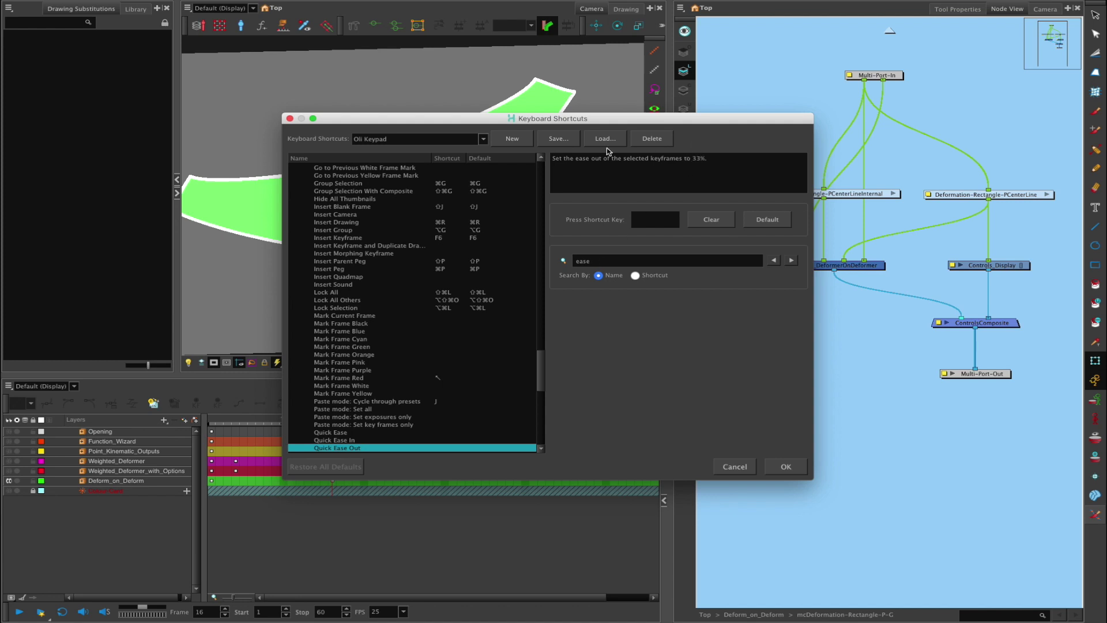
{"action": "left_click", "coordinate": [290, 118]}
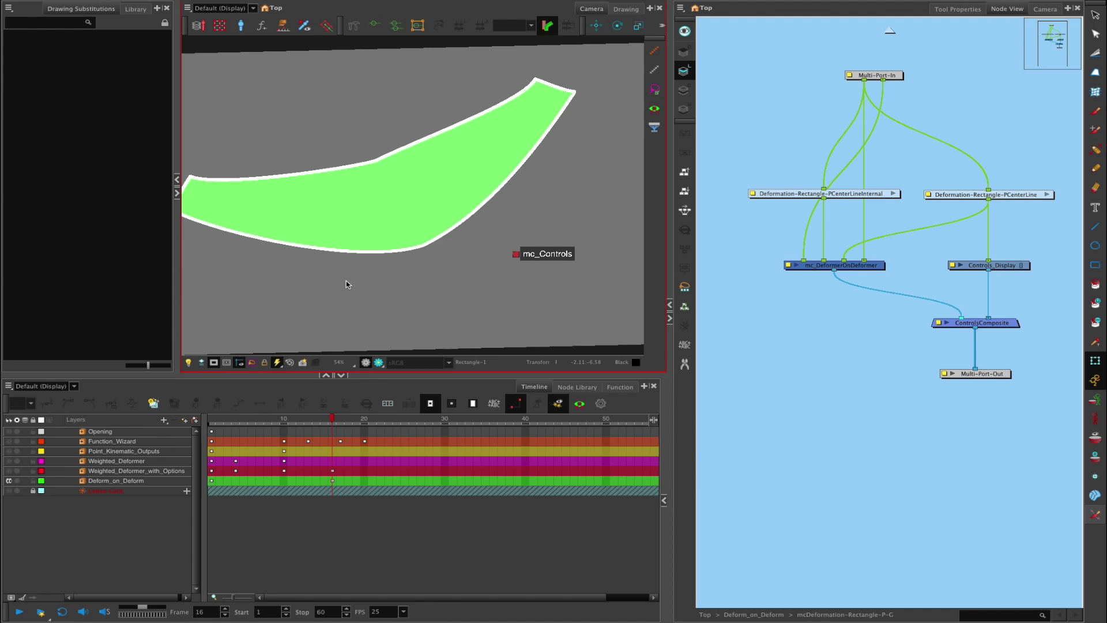
Step: Toggle Stop-Motion Keyframe Mode on Deform_on_Deform and zoom the Camera view to 42%
{"action": "left_click", "coordinate": [332, 481]}
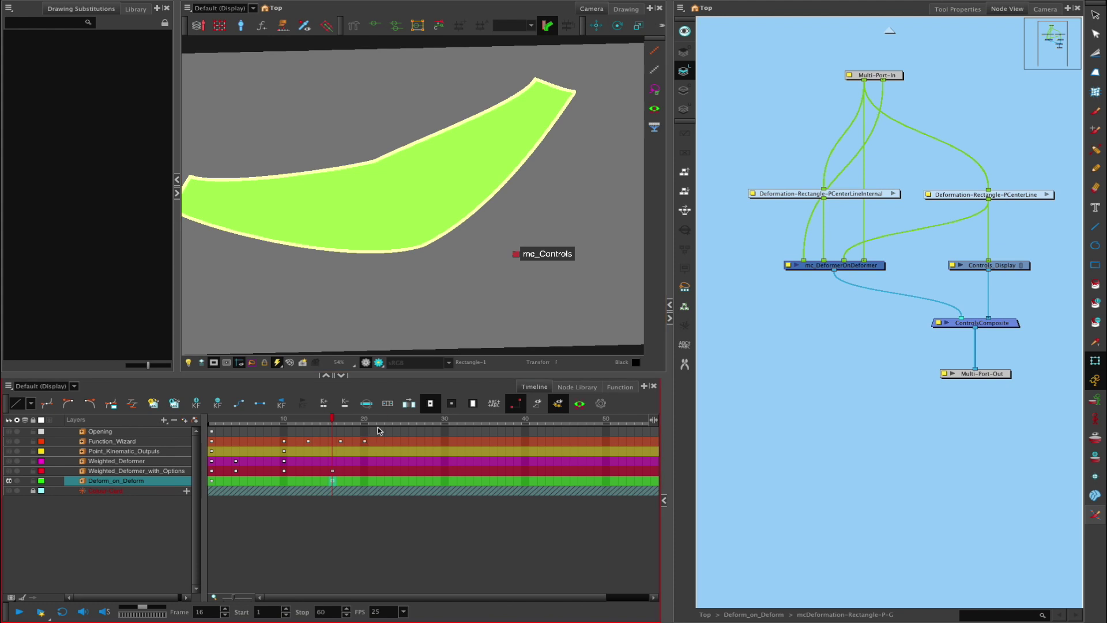
{"action": "left_click", "coordinate": [515, 404]}
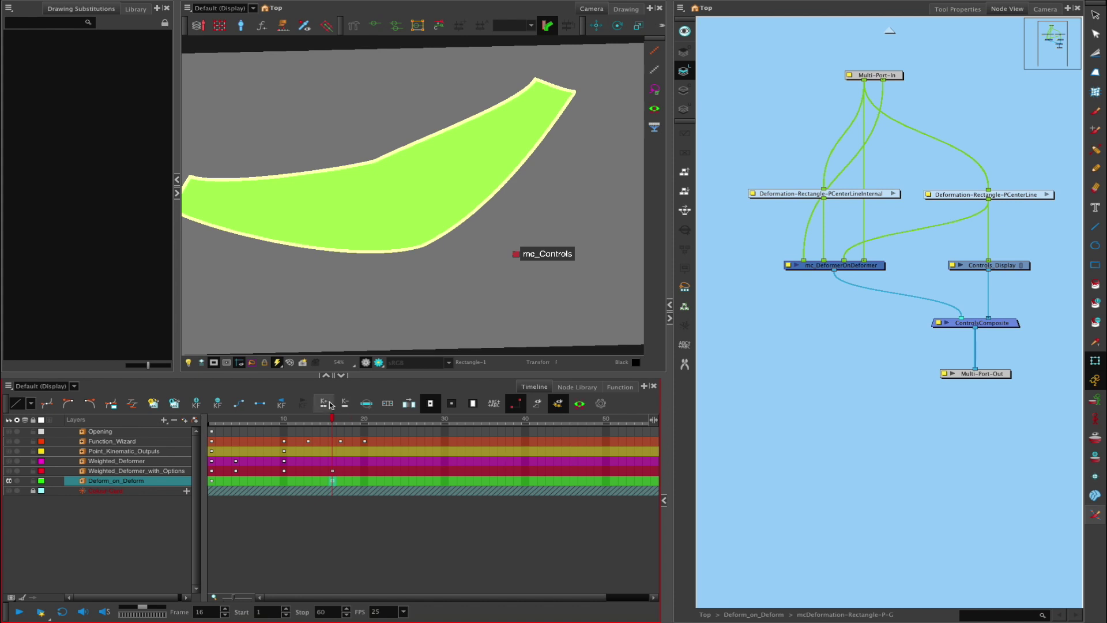
{"action": "left_click", "coordinate": [211, 419]}
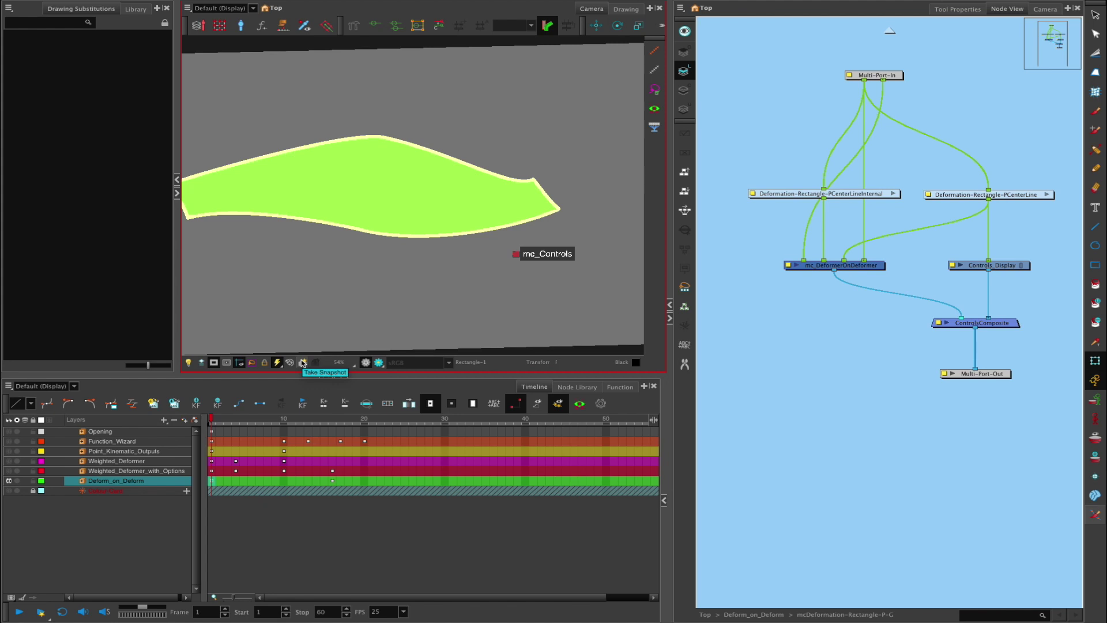
{"action": "left_click", "coordinate": [290, 363]}
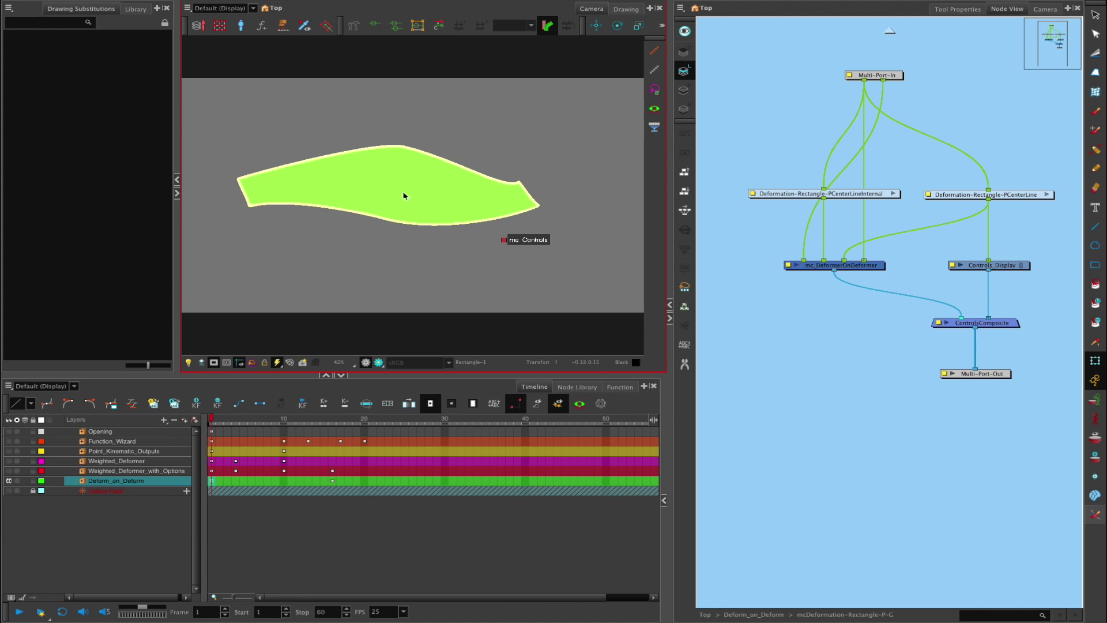
Step: Scrub the timeline from frame 4 through frame 17 to watch the bend progress
{"action": "left_click", "coordinate": [236, 421]}
{"action": "left_click_drag", "start_coordinate": [237, 422], "coordinate": [252, 421]}
{"action": "left_click", "coordinate": [245, 421]}
{"action": "left_click", "coordinate": [297, 358]}
{"action": "left_click_drag", "start_coordinate": [304, 421], "coordinate": [331, 421]}
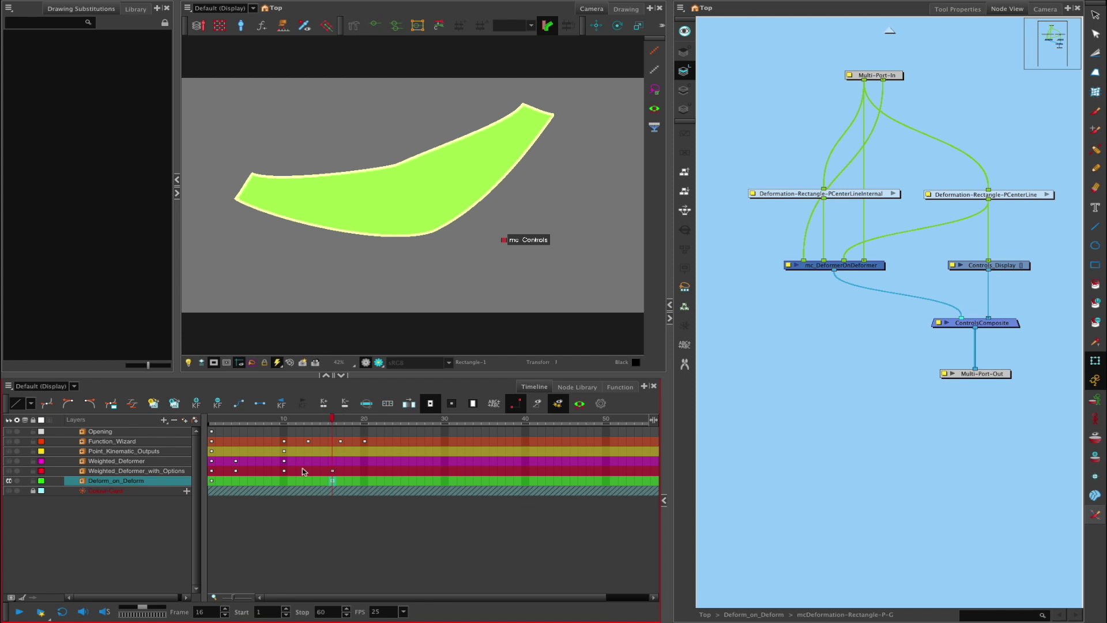
{"action": "left_click", "coordinate": [317, 362]}
Step: Toggle Render View repeatedly to compare the straight and bent previews of the shape
{"action": "left_click", "coordinate": [317, 363]}
{"action": "left_click", "coordinate": [317, 363]}
{"action": "left_click", "coordinate": [317, 364]}
{"action": "left_click", "coordinate": [317, 364]}
{"action": "left_click", "coordinate": [316, 366]}
{"action": "left_click", "coordinate": [316, 366]}
{"action": "left_click", "coordinate": [316, 365]}
{"action": "left_click", "coordinate": [317, 364]}
{"action": "left_click", "coordinate": [316, 363]}
{"action": "left_click", "coordinate": [316, 363]}
{"action": "left_click", "coordinate": [316, 363]}
{"action": "left_click", "coordinate": [316, 364]}
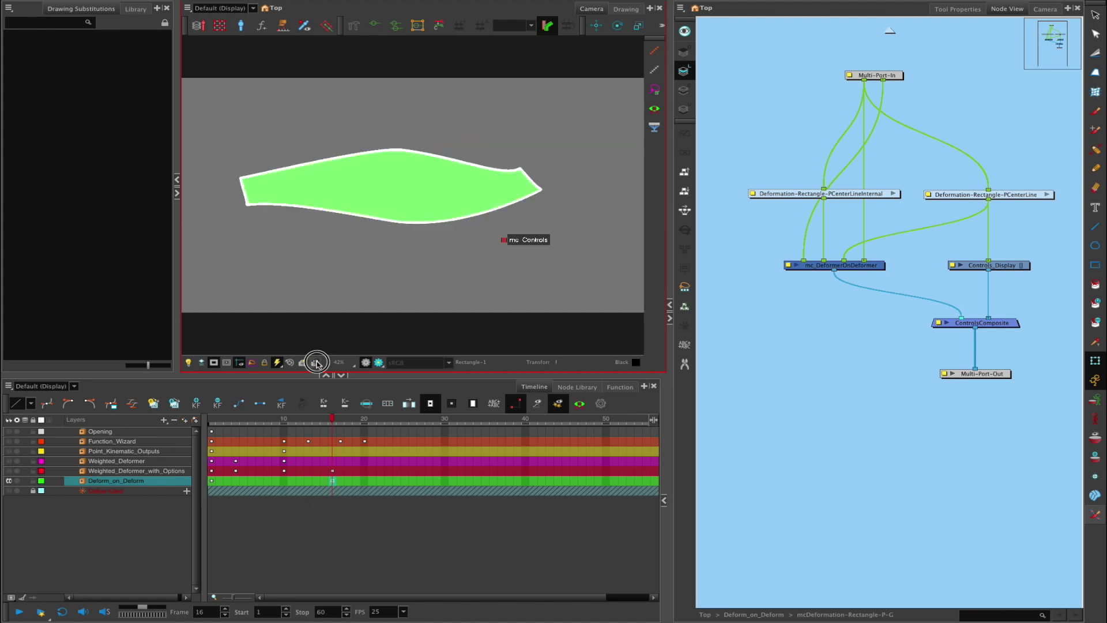
{"action": "left_click", "coordinate": [317, 365]}
{"action": "left_click", "coordinate": [316, 364]}
{"action": "left_click", "coordinate": [316, 364]}
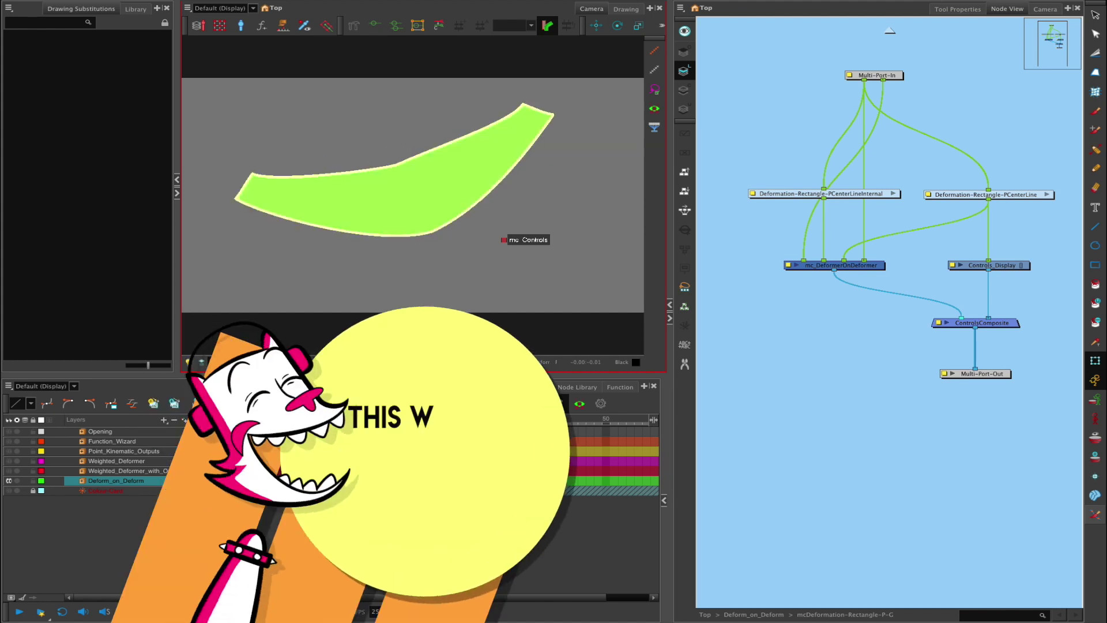
{"action": "left_click", "coordinate": [316, 364]}
{"action": "left_click", "coordinate": [315, 365]}
{"action": "left_click", "coordinate": [316, 365]}
{"action": "left_click", "coordinate": [316, 364]}
{"action": "left_click", "coordinate": [316, 364]}
{"action": "left_click", "coordinate": [316, 364]}
{"action": "left_click", "coordinate": [315, 362]}
{"action": "left_click", "coordinate": [314, 362]}
{"action": "left_click", "coordinate": [314, 362]}
{"action": "left_click", "coordinate": [315, 362]}
{"action": "left_click", "coordinate": [315, 362]}
{"action": "left_click", "coordinate": [314, 362]}
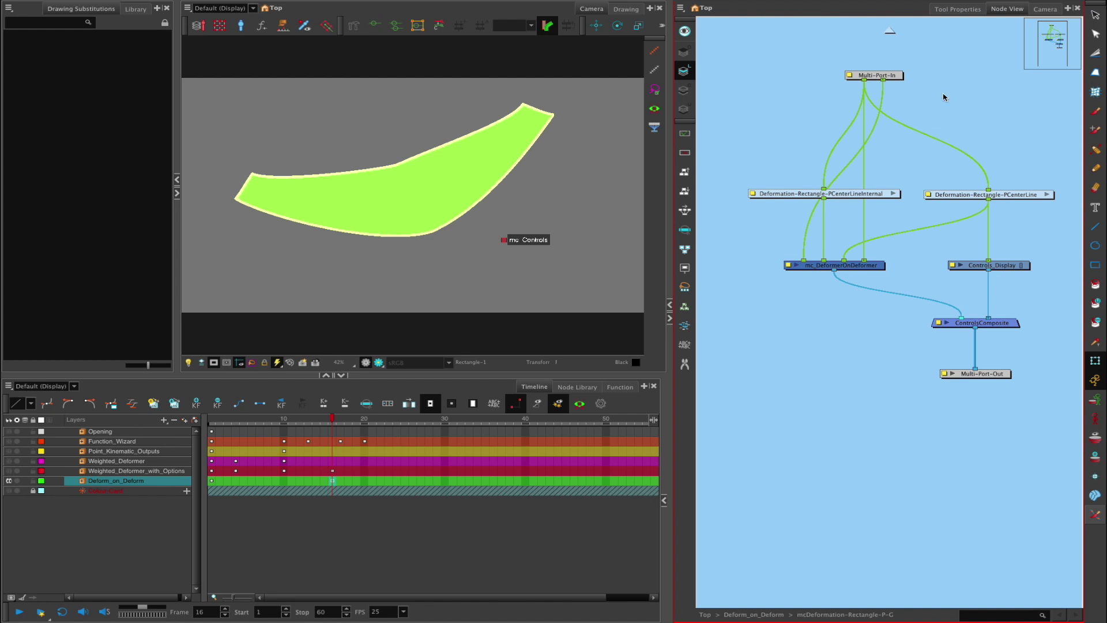
Step: Switch the right-panel tabs so a second Camera view replaces the Node View
{"action": "left_click", "coordinate": [965, 11]}
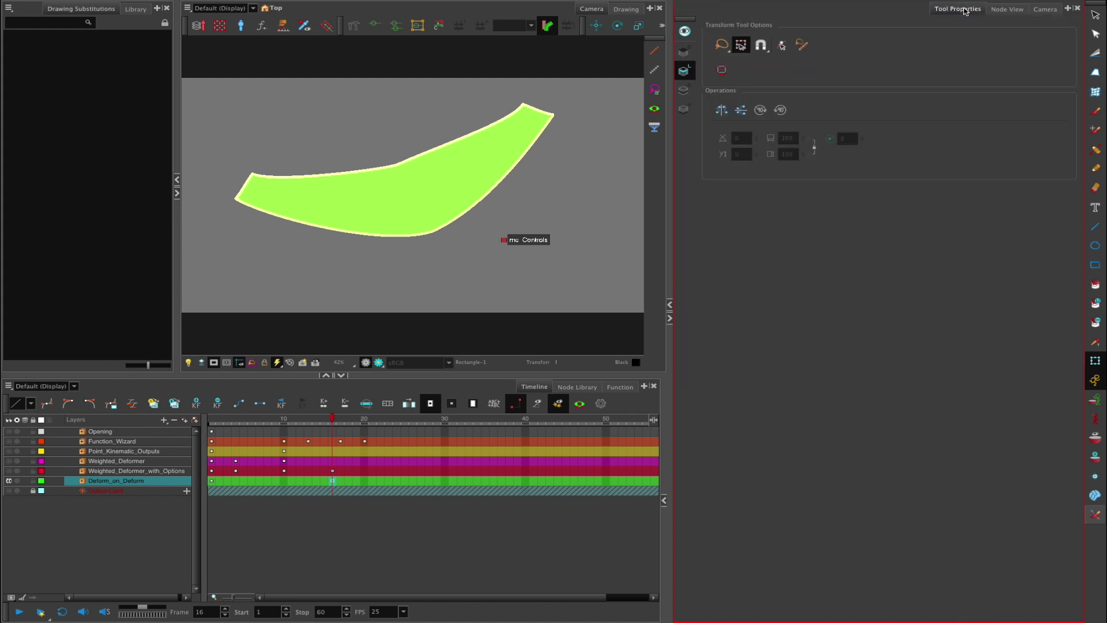
{"action": "left_click", "coordinate": [1040, 12]}
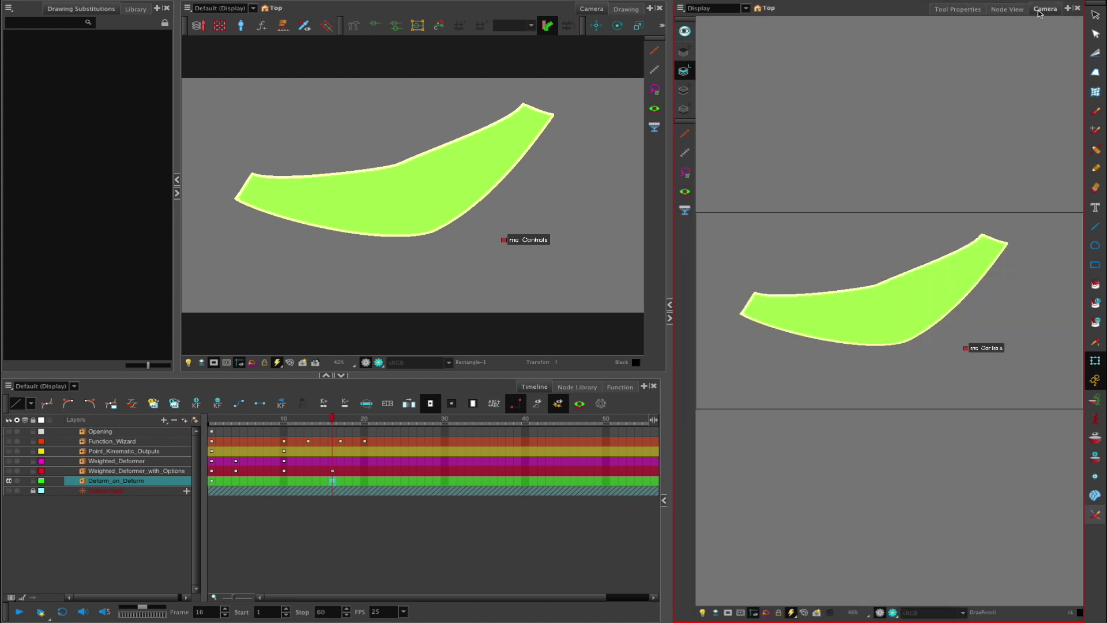
{"action": "left_click", "coordinate": [1005, 9]}
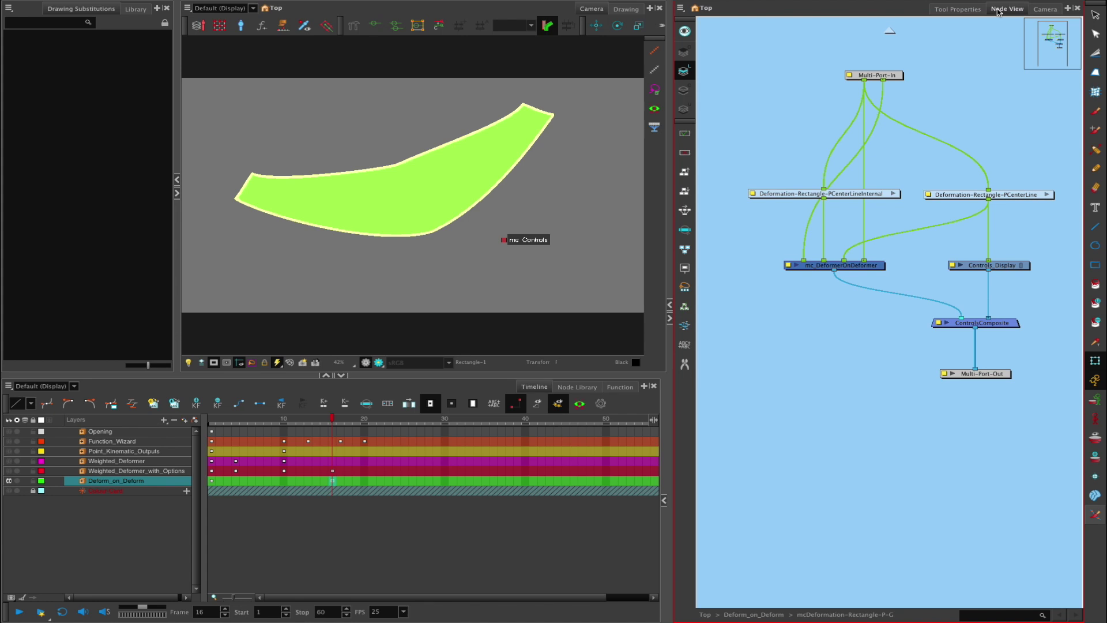